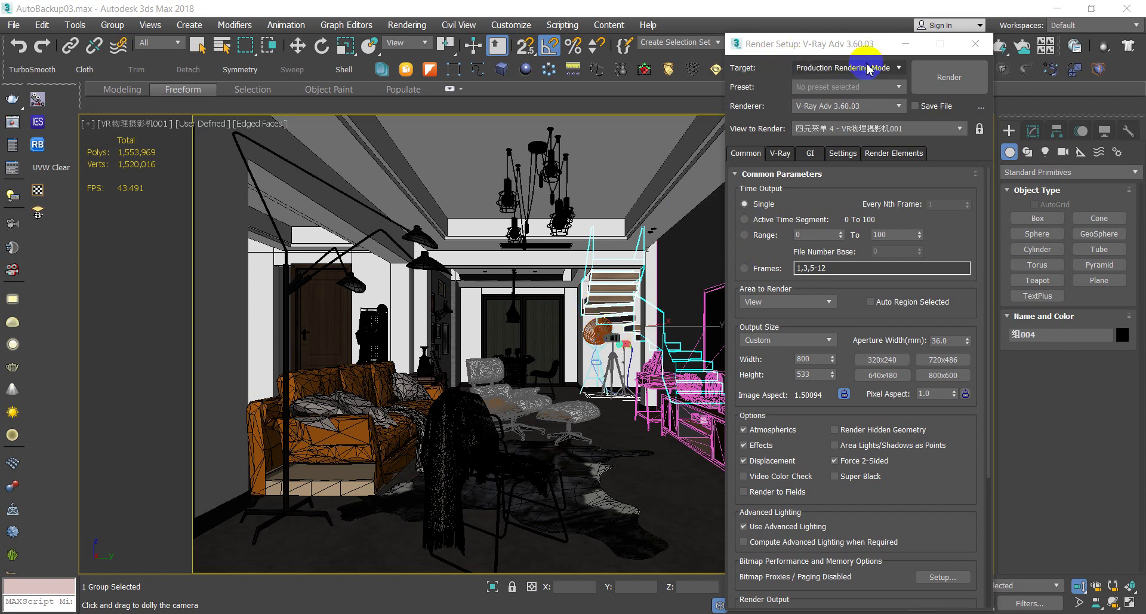
- From the desktop, view the Details properties of 378-Mix style.jpg to check its dimensions
left_click(1139, 605)
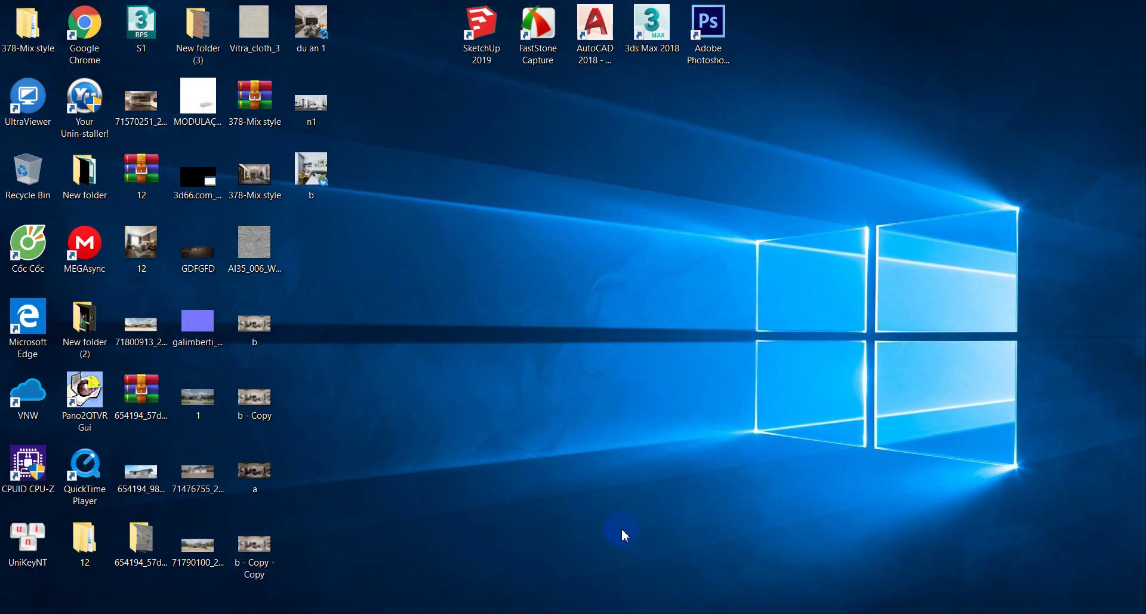
right_click(241, 178)
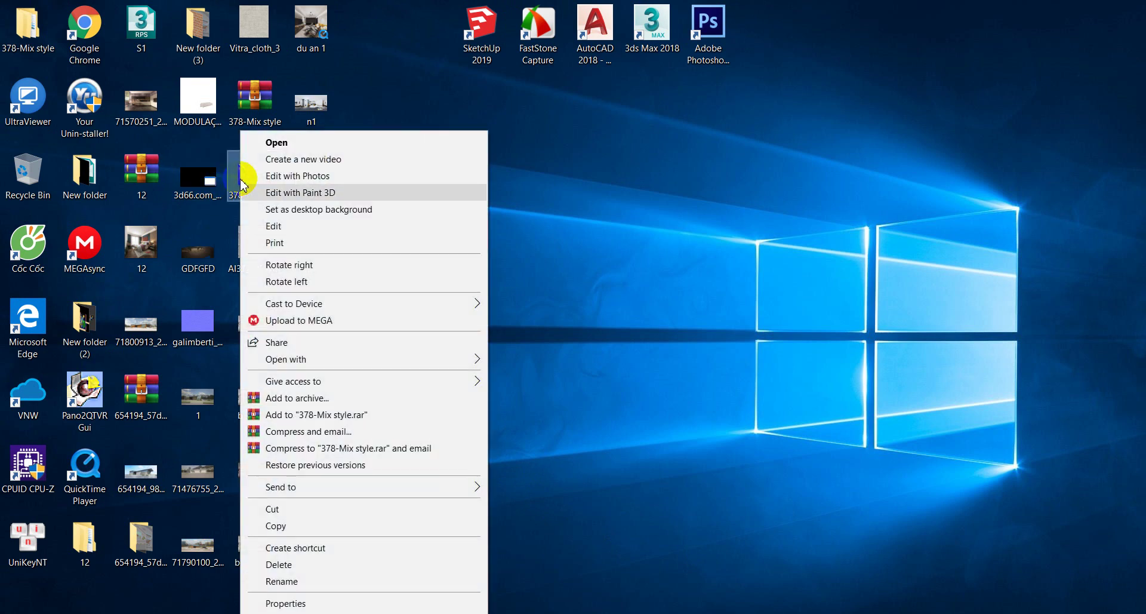
left_click(285, 603)
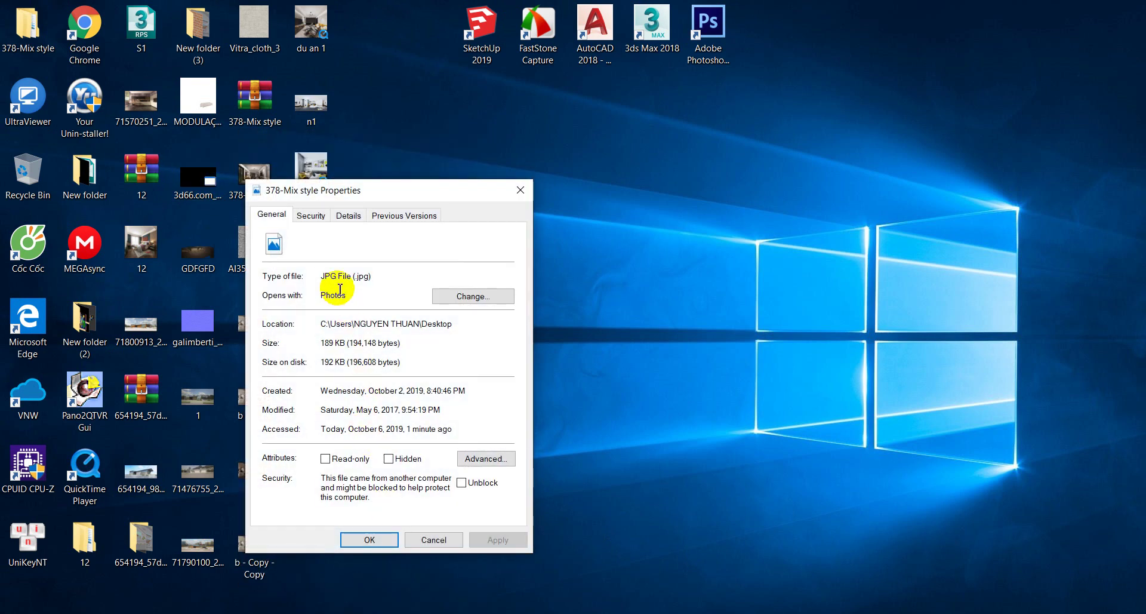
left_click(348, 225)
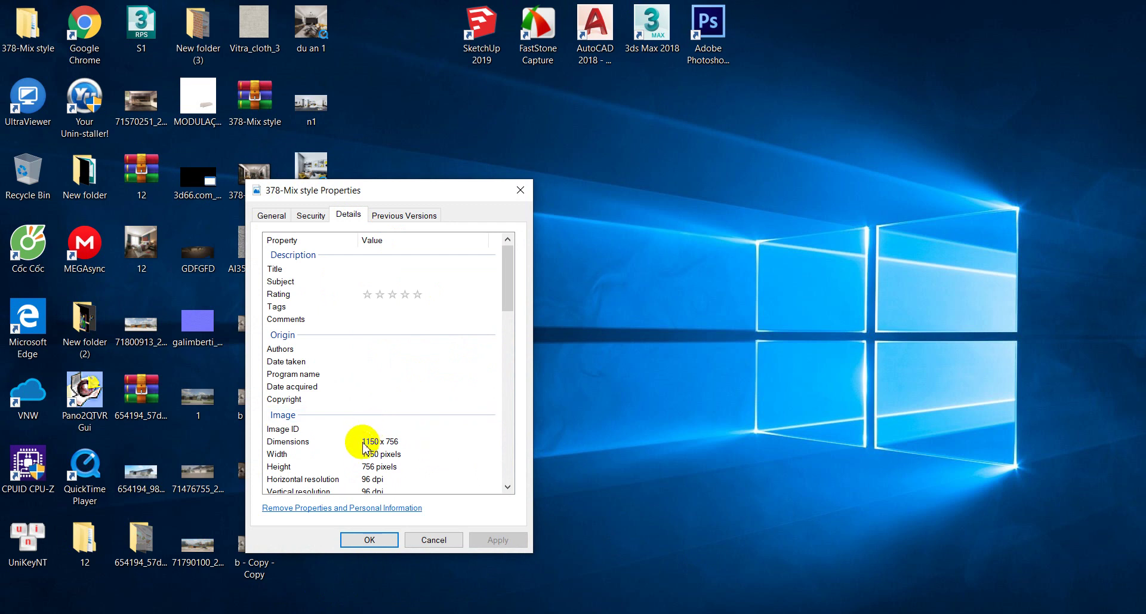
left_click_drag(406, 191, 849, 79)
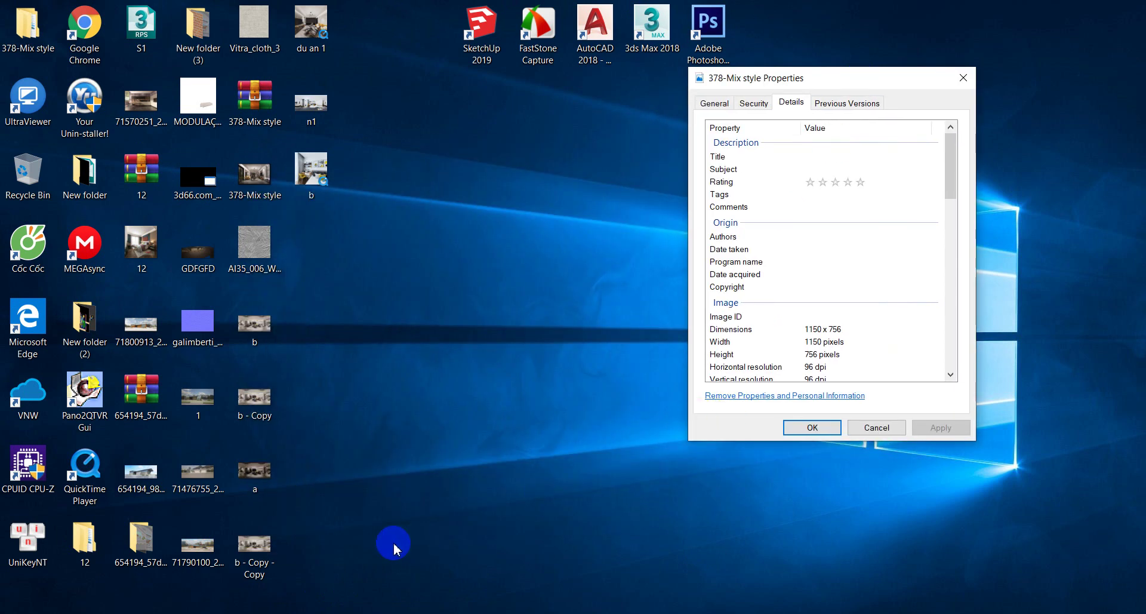
- Open the 378-Mix style folder's 378-J混搭风格 subfolder in a maximized window
double_click(28, 27)
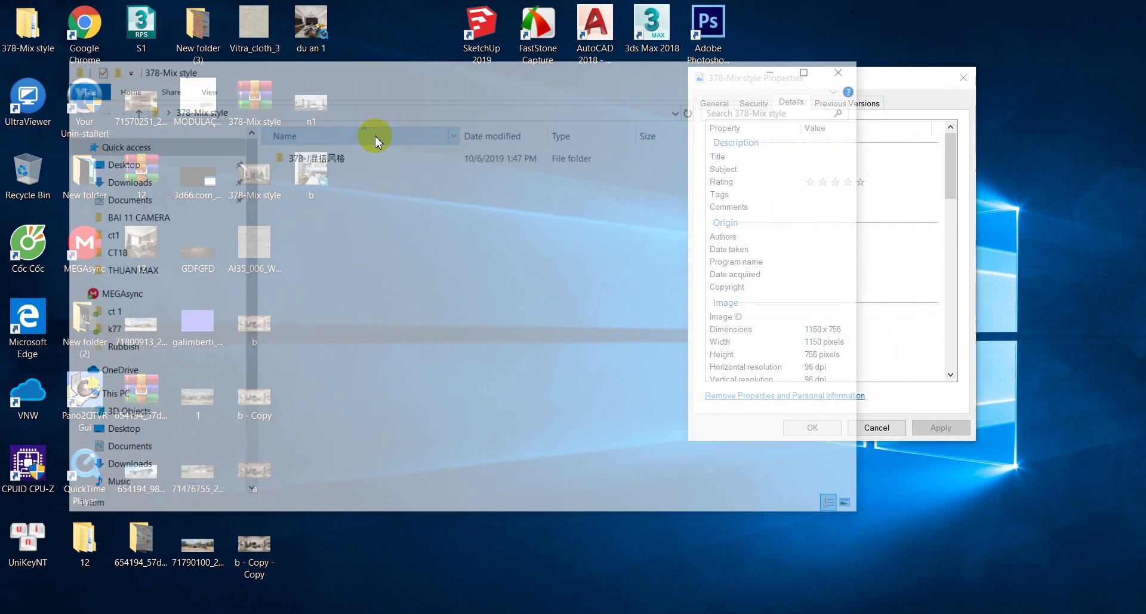
left_click(325, 164)
double_click(326, 165)
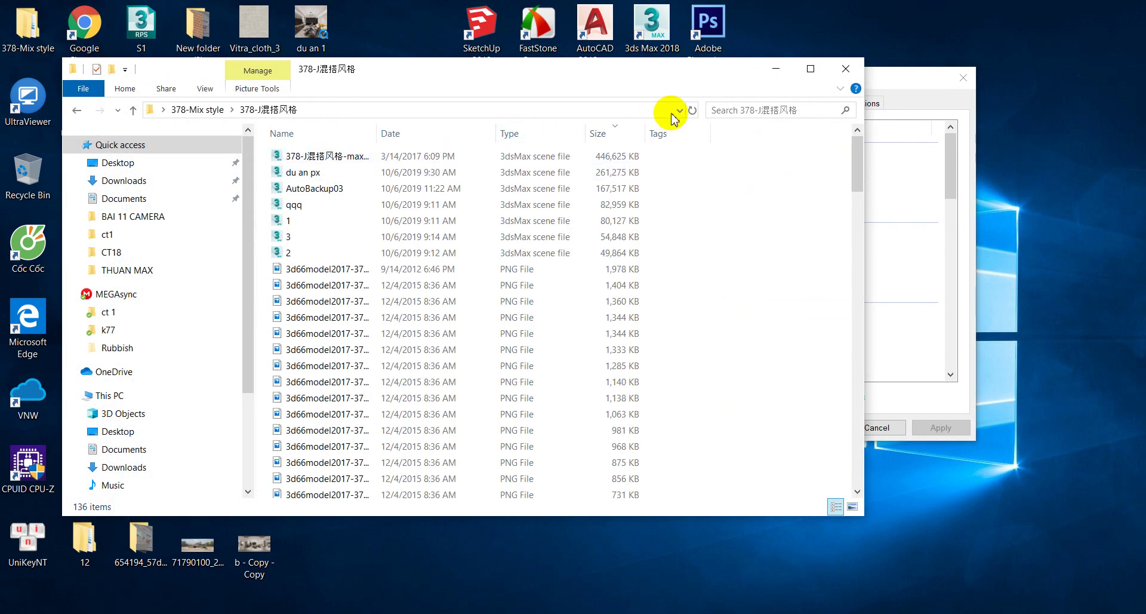
left_click(810, 69)
- Check the first PNG's details (1522 × 1522), then open it in Photos
left_click(342, 205)
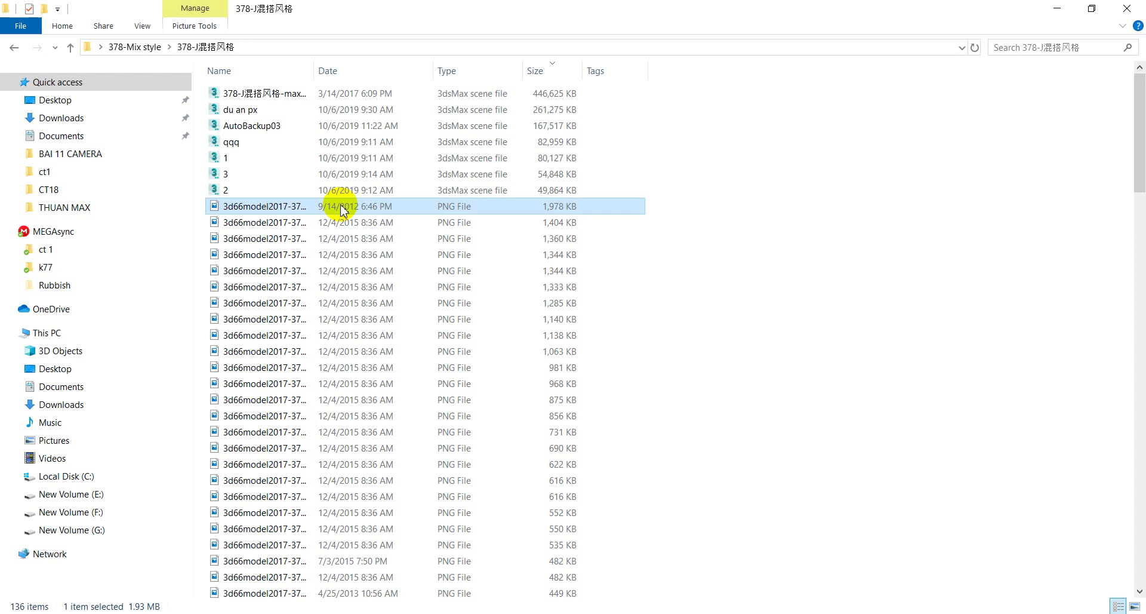
right_click(341, 206)
left_click(383, 604)
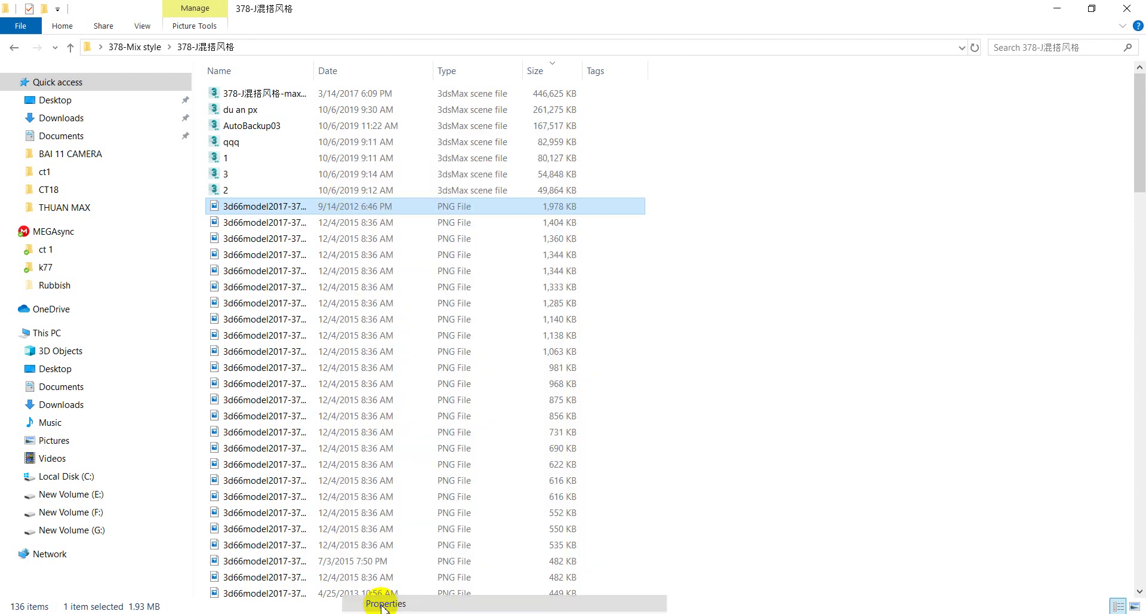
left_click(449, 240)
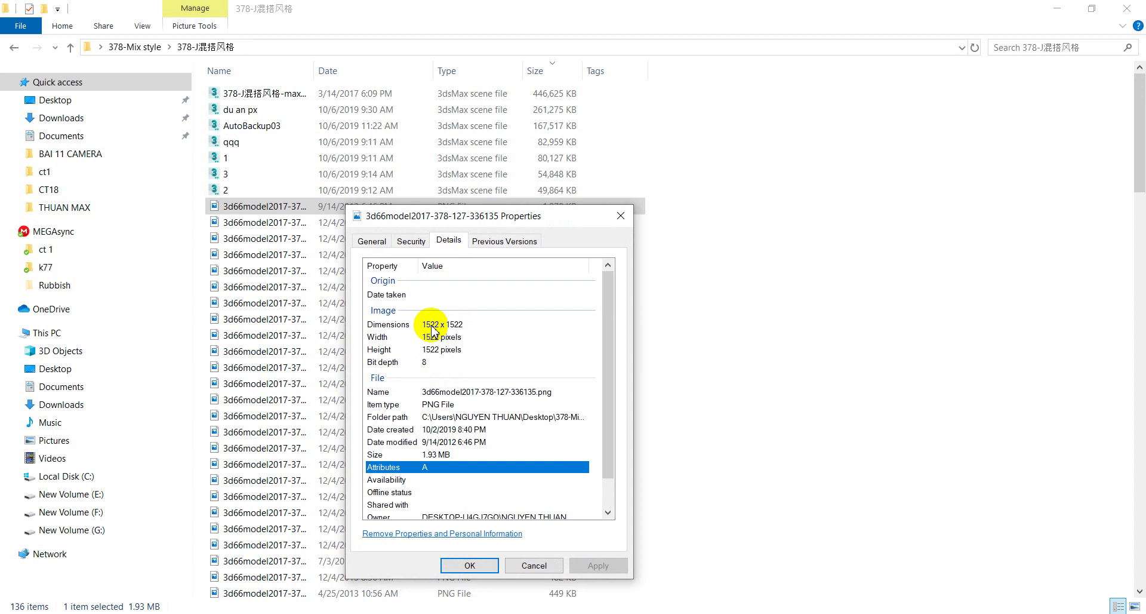
left_click_drag(496, 215, 909, 178)
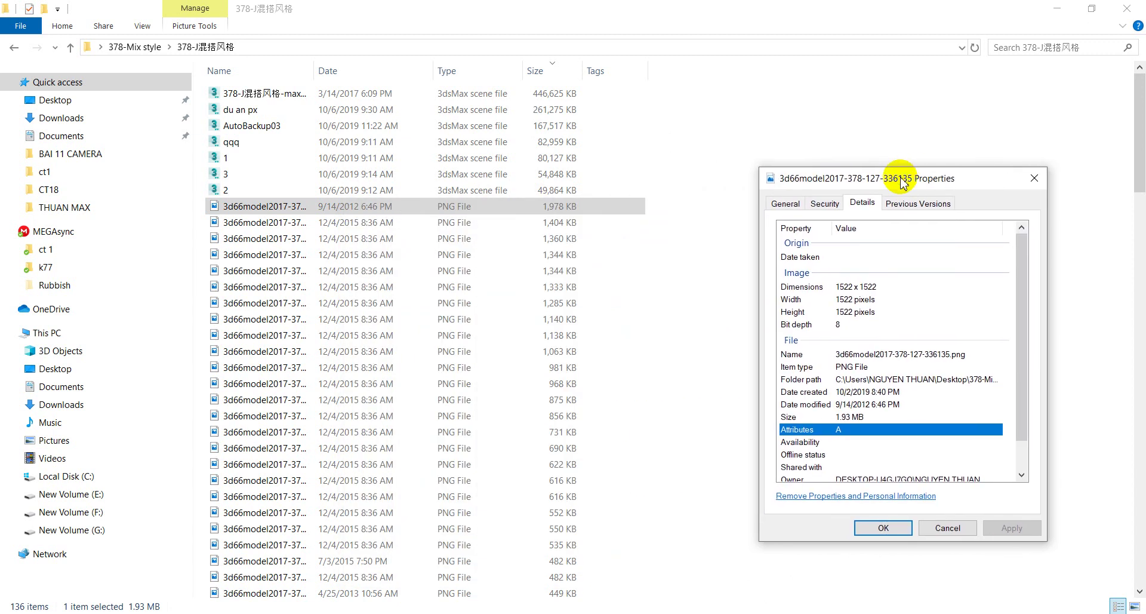
double_click(346, 210)
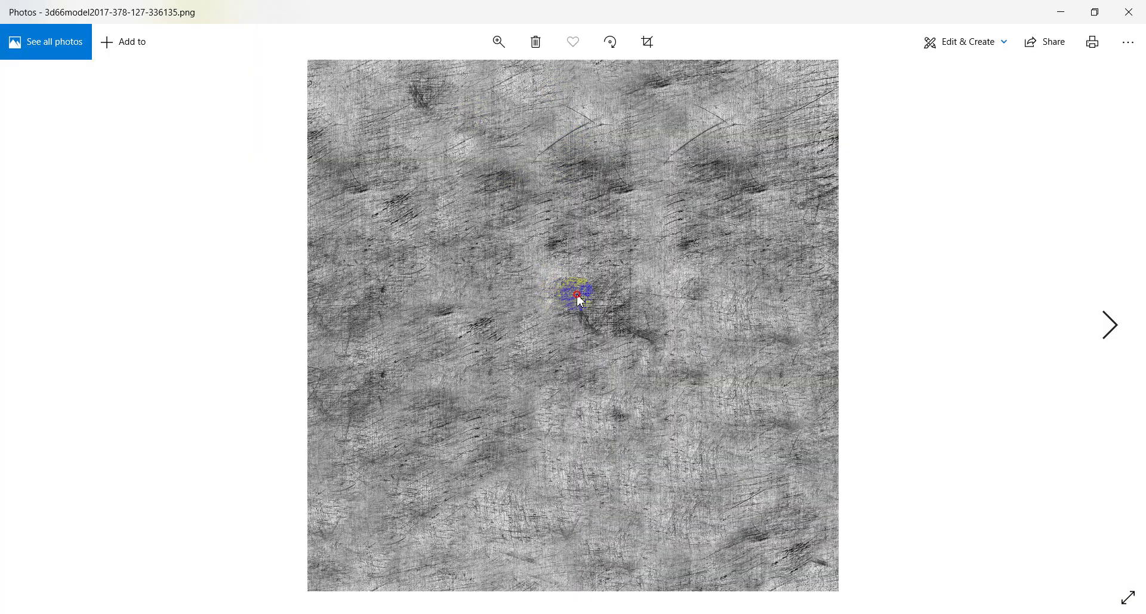
- Zoom into the scratched PNG texture, then open 378-Mix style.jpg in Photos
scroll(579, 308, "up", 3, "ctrl")
scroll(585, 301, "up", 2, "ctrl")
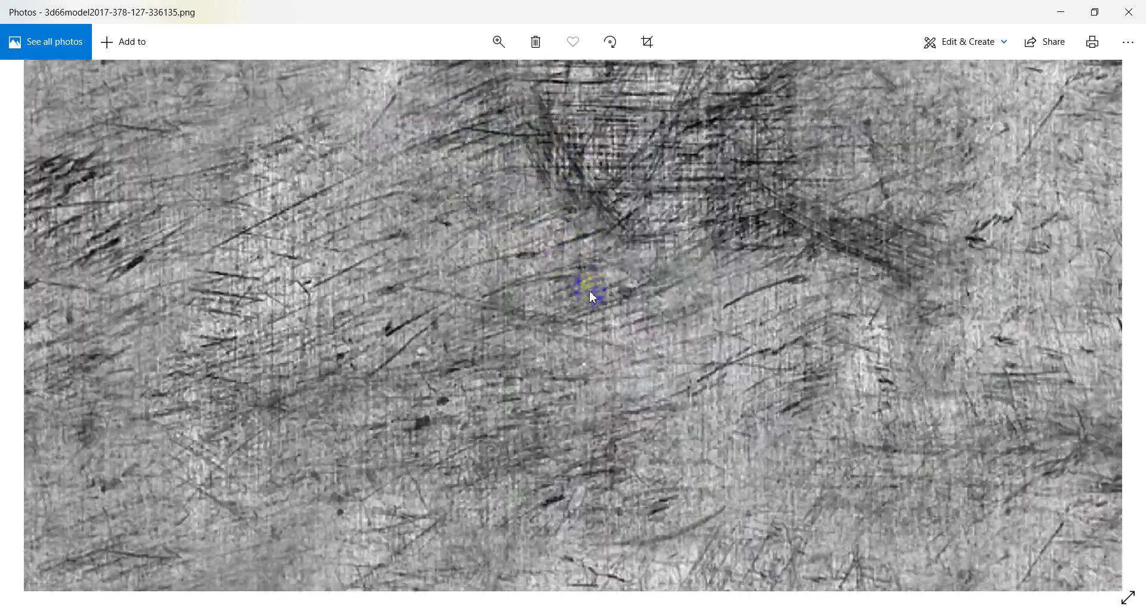
scroll(593, 296, "up", 2, "ctrl")
scroll(593, 298, "up", 2, "ctrl")
scroll(499, 235, "up", 1, "ctrl")
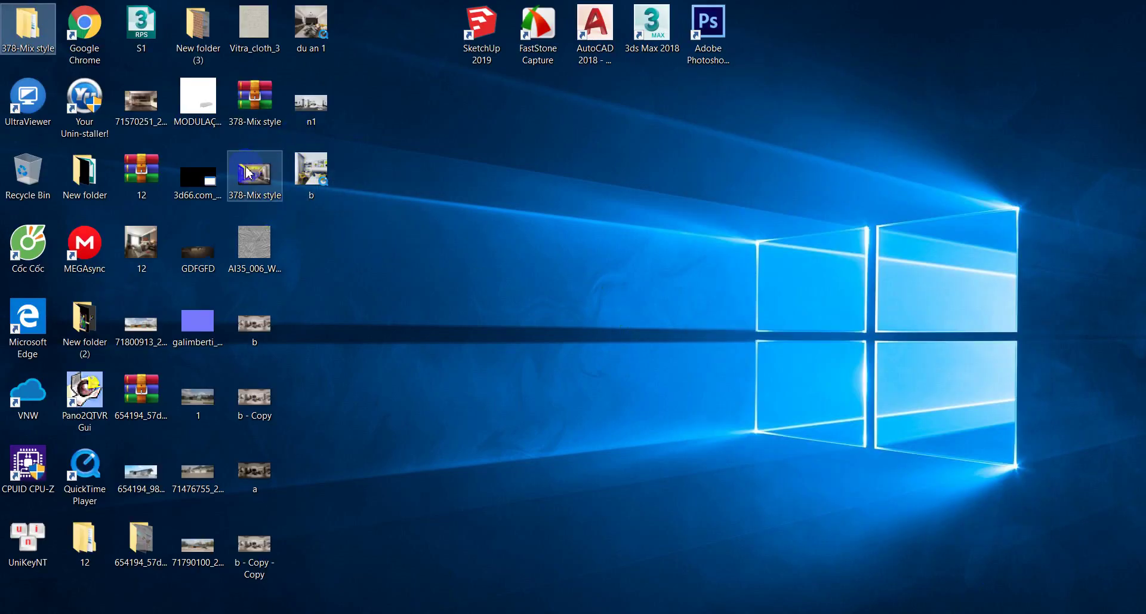
left_click(238, 185)
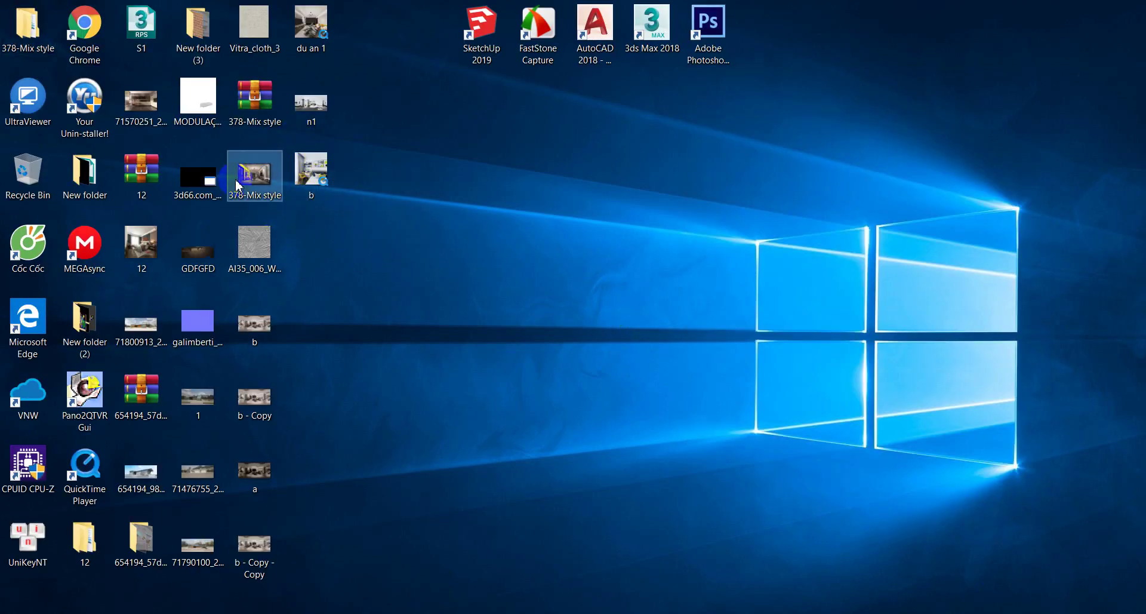
double_click(238, 185)
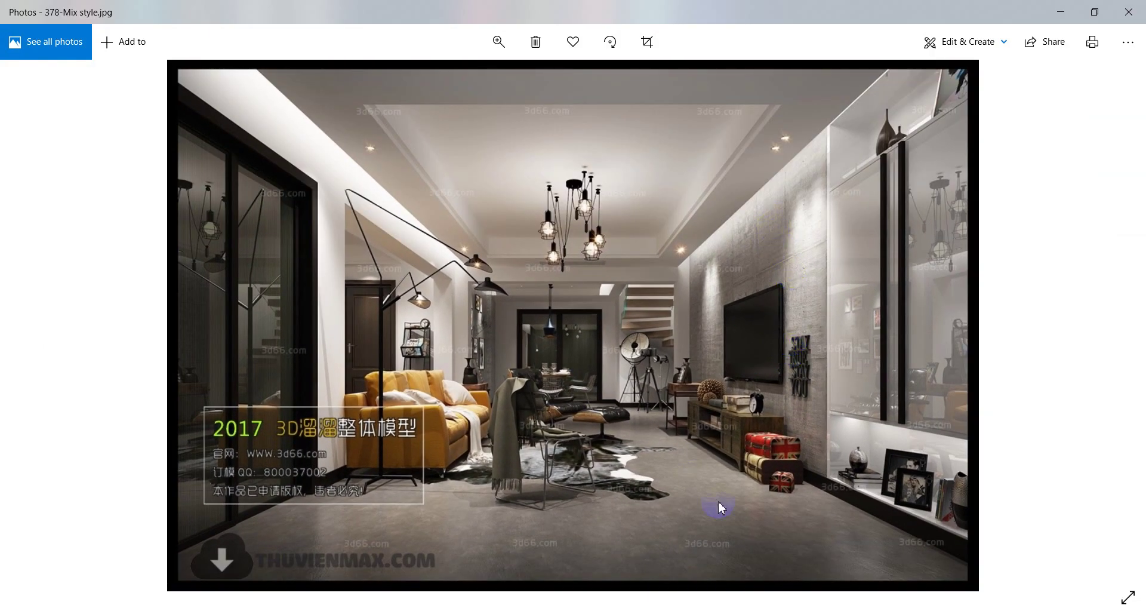
scroll(583, 527, "up", 1)
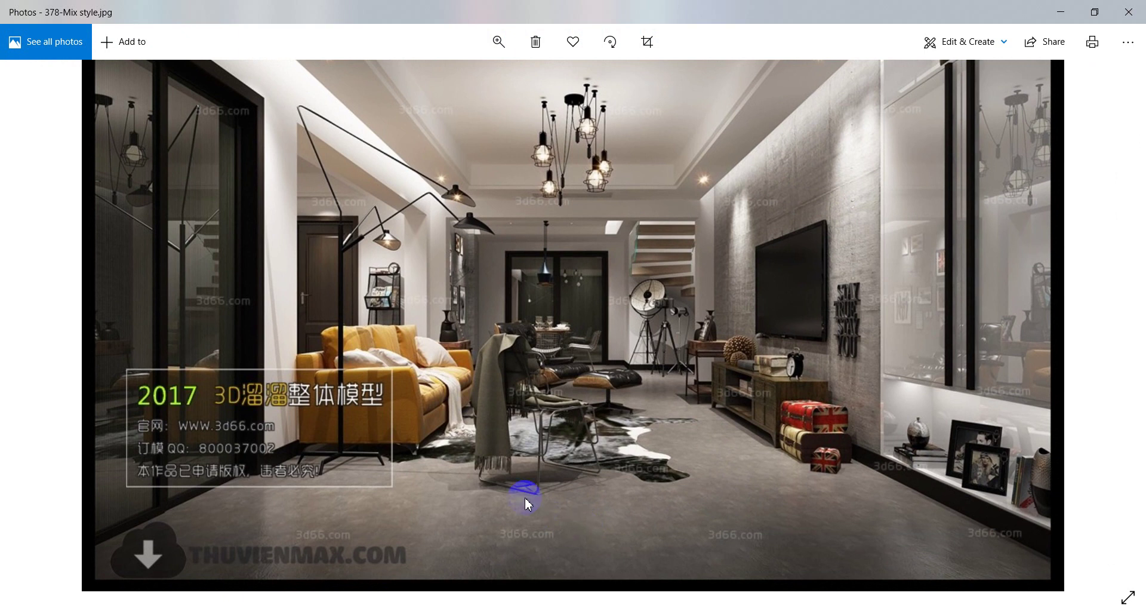
scroll(644, 465, "down", 1)
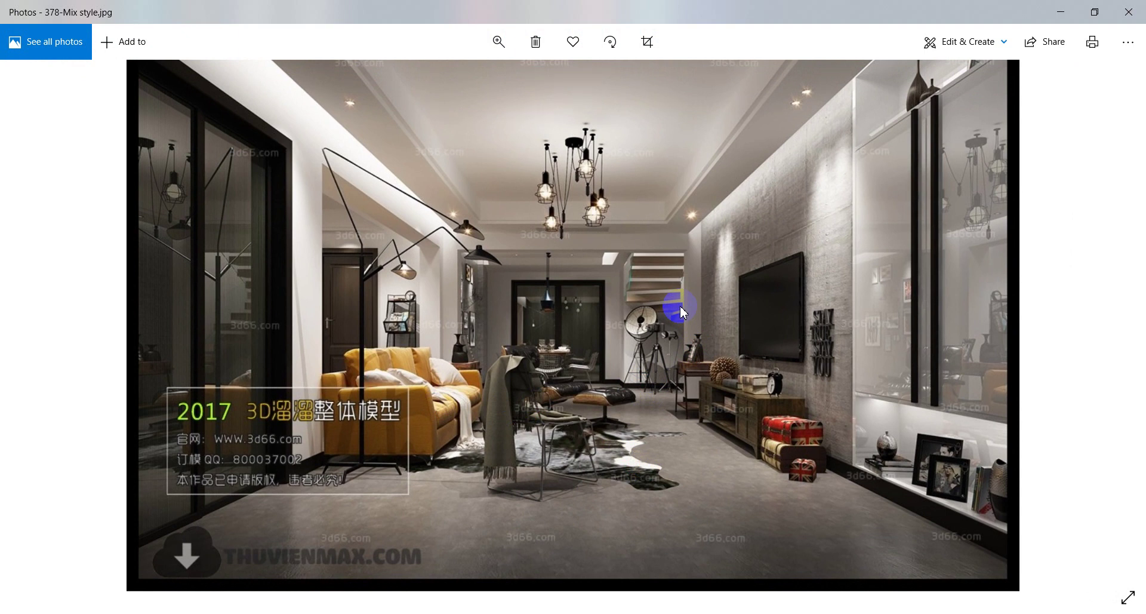
- Minimize Photos and close the PNG's Properties window
left_click(1061, 12)
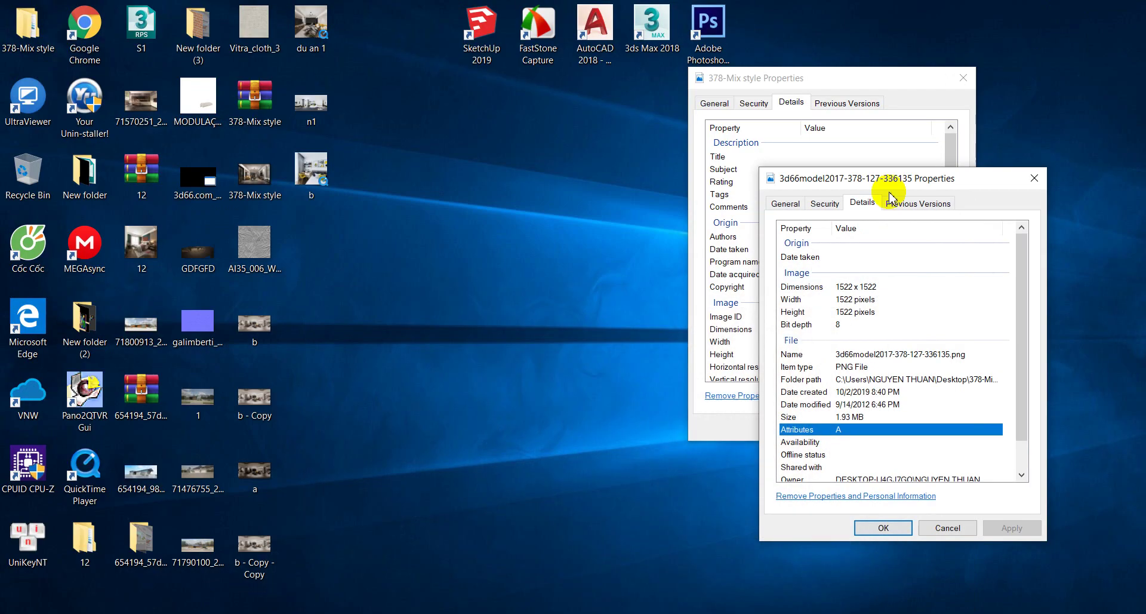
left_click(1034, 178)
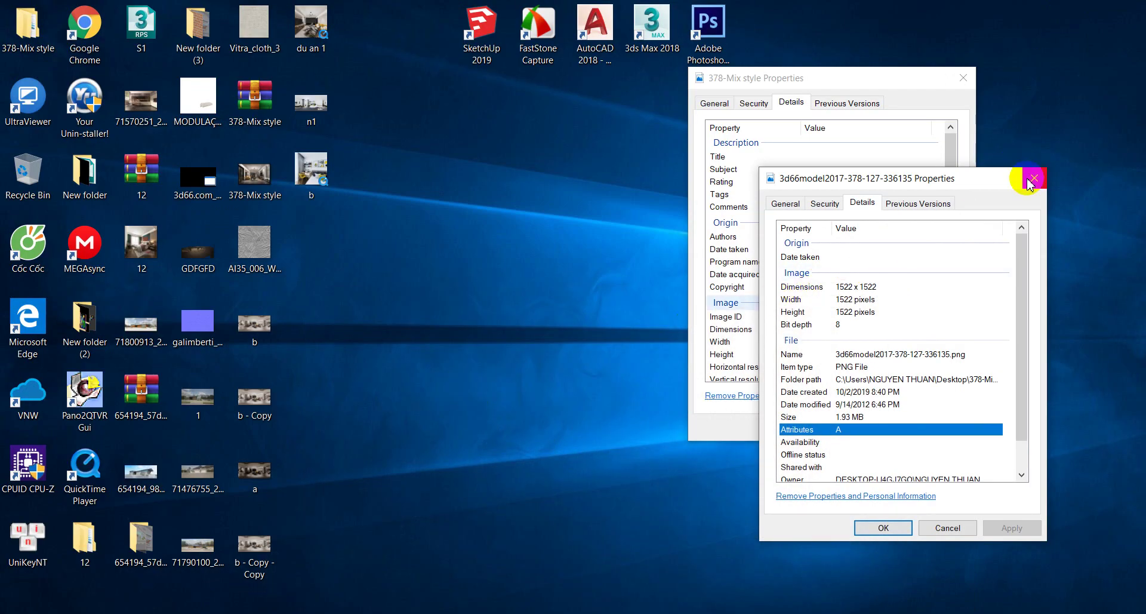
left_click(556, 253)
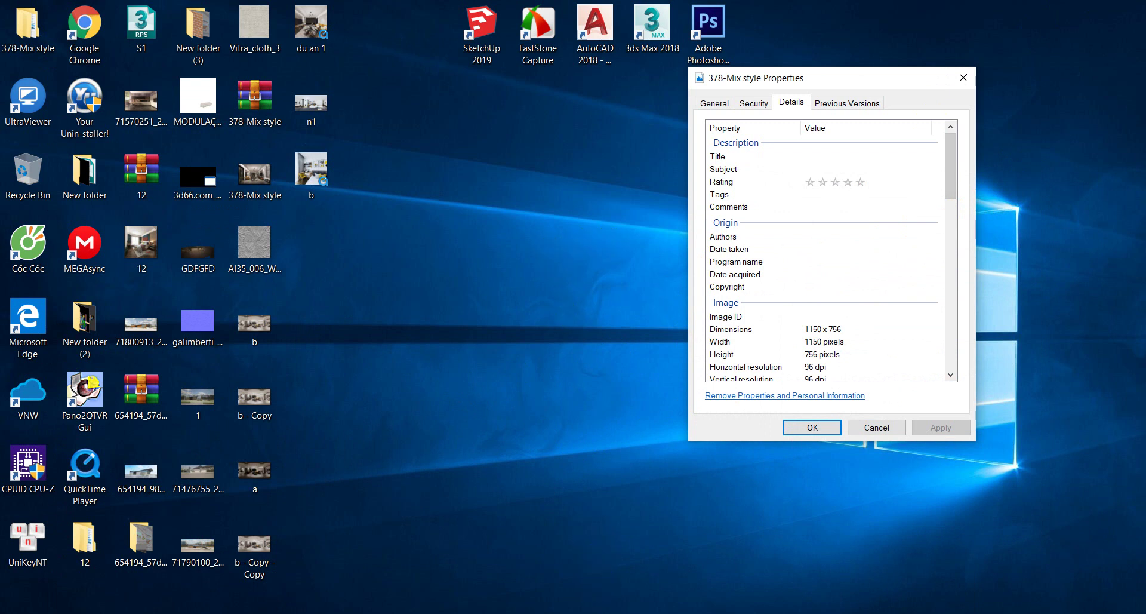
- Reopen and zoom through the 378-Mix style render, then close its Properties window
double_click(255, 174)
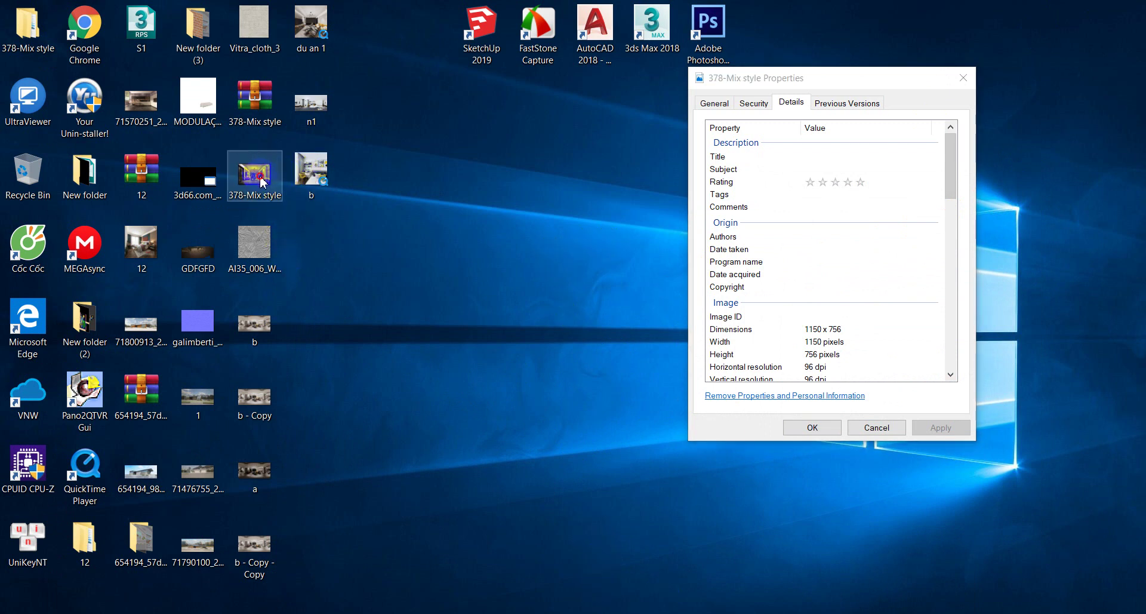
scroll(440, 404, "down", 1)
scroll(442, 413, "down", 1)
scroll(445, 413, "up", 1)
scroll(445, 414, "up", 1)
scroll(435, 430, "up", 1)
scroll(435, 430, "down", 1)
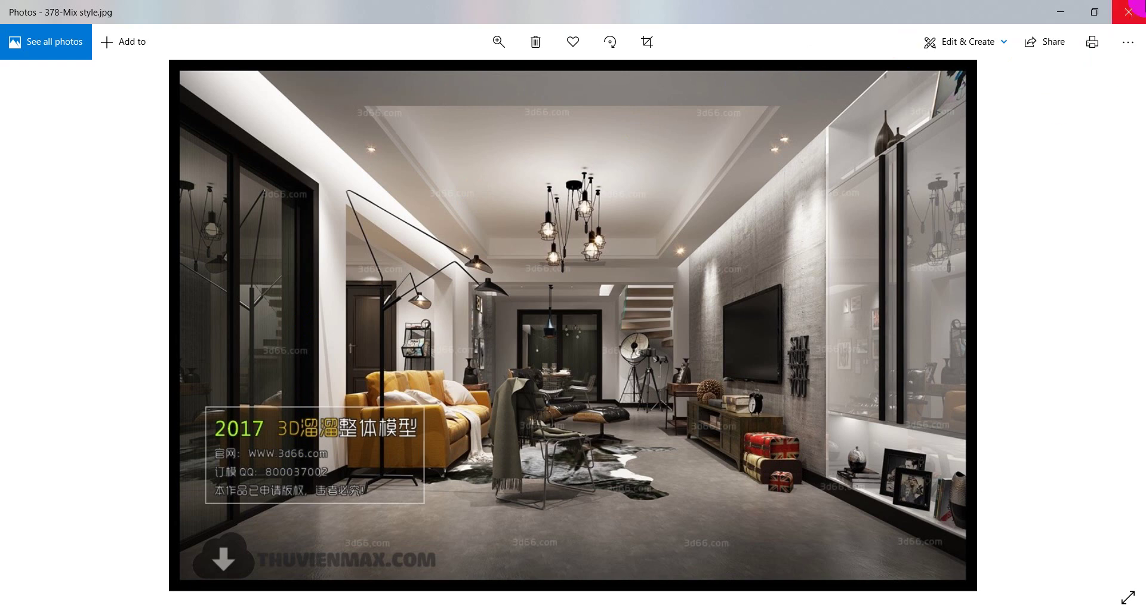
left_click(1064, 10)
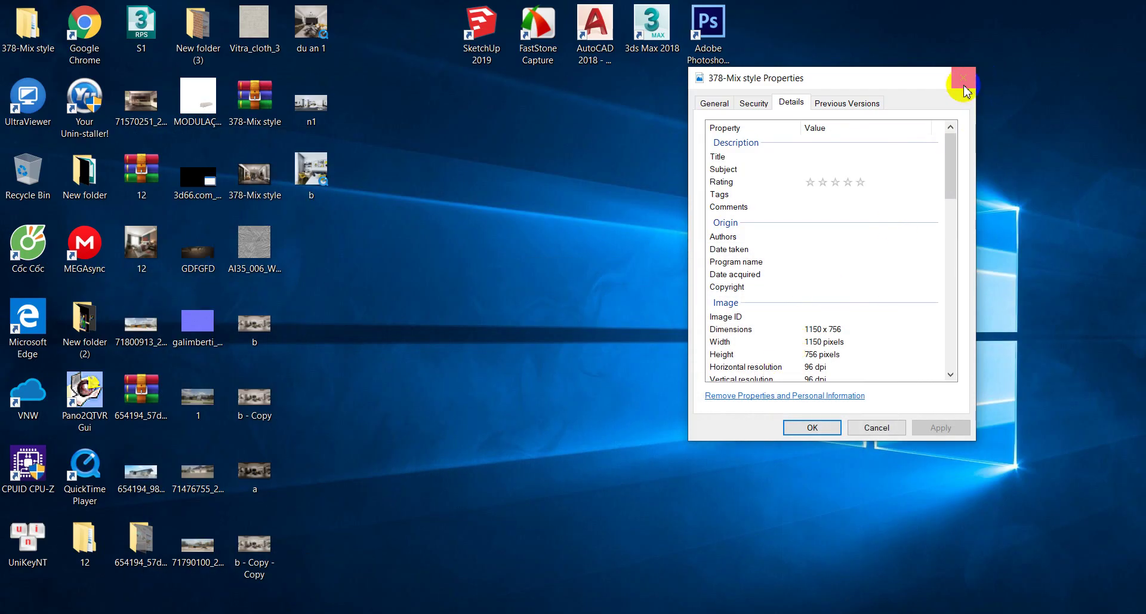
left_click(969, 76)
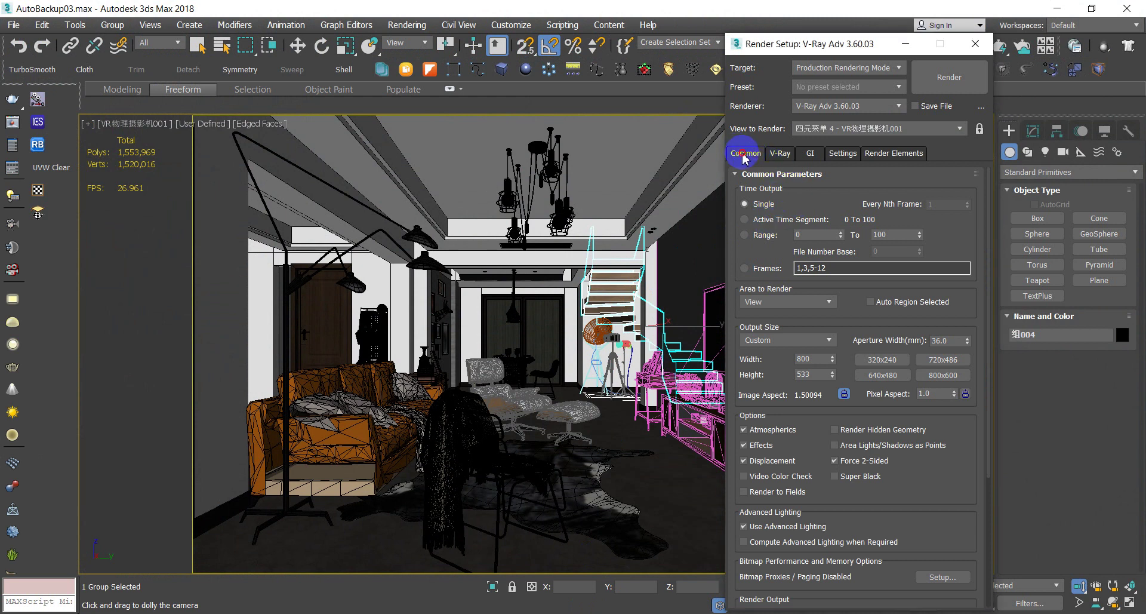
- In Render Setup's Common tab, open Setup under Bitmap Performance and Memory Options
mouse_move(816, 50)
left_mouse_down()
mouse_move(806, 3)
mouse_move(805, 19)
left_mouse_up()
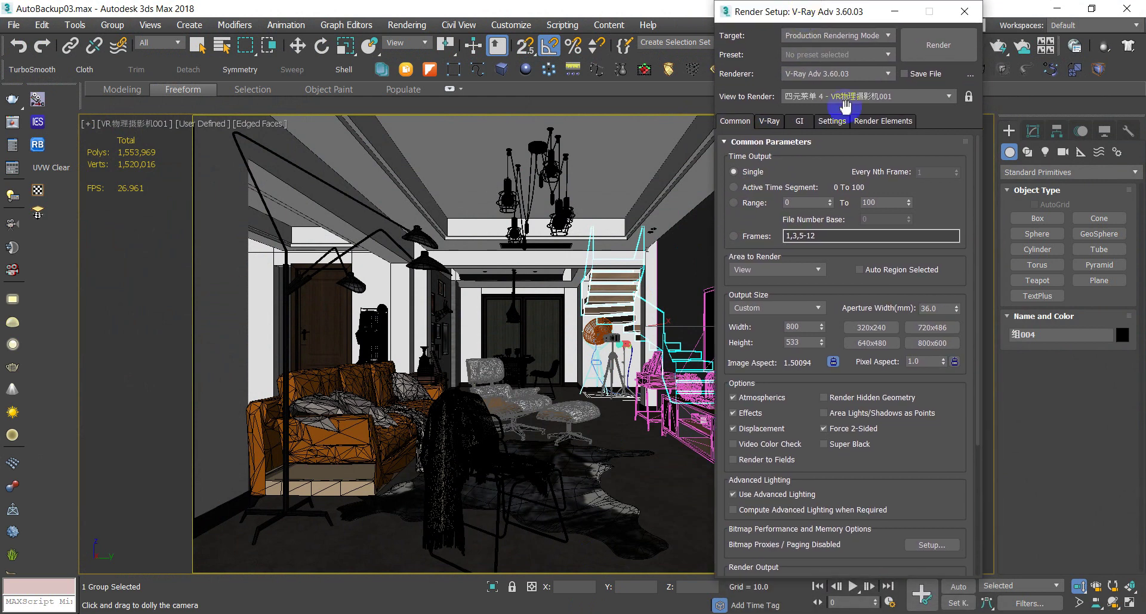
left_click_drag(975, 397, 983, 486)
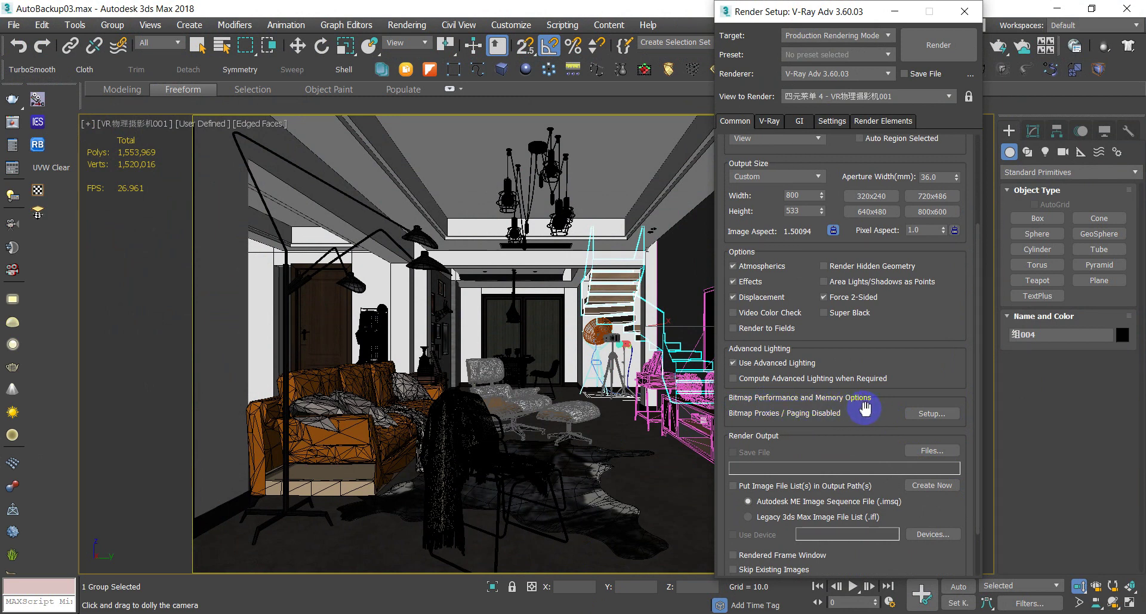
left_click(933, 418)
- Tick Enable Proxy System and leave Downscale map to at Half
left_click_drag(283, 191, 457, 128)
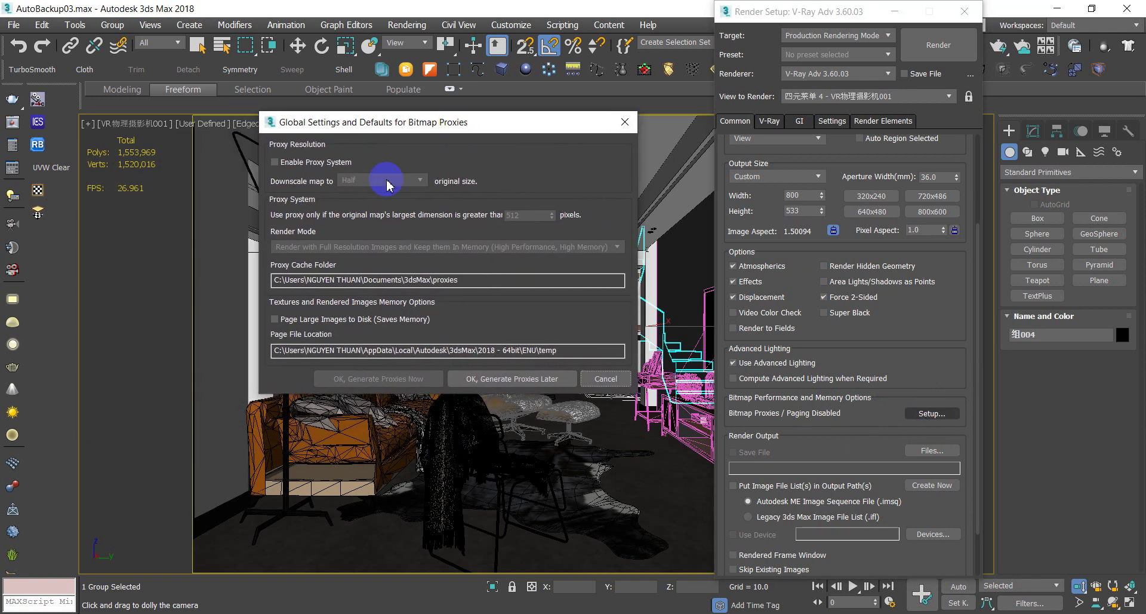
left_click(274, 163)
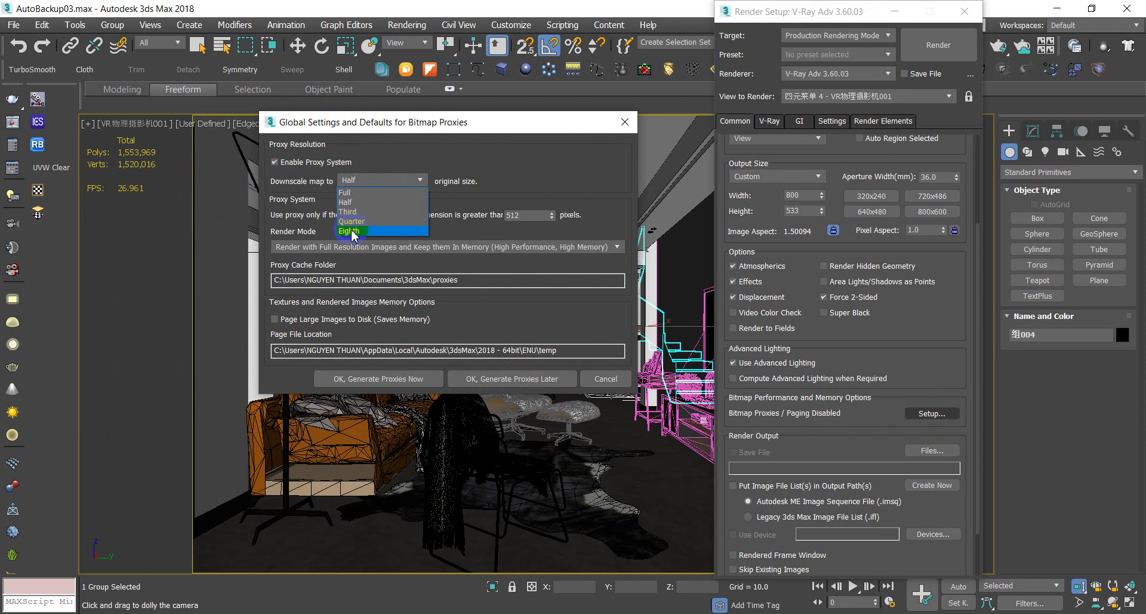
left_click(491, 150)
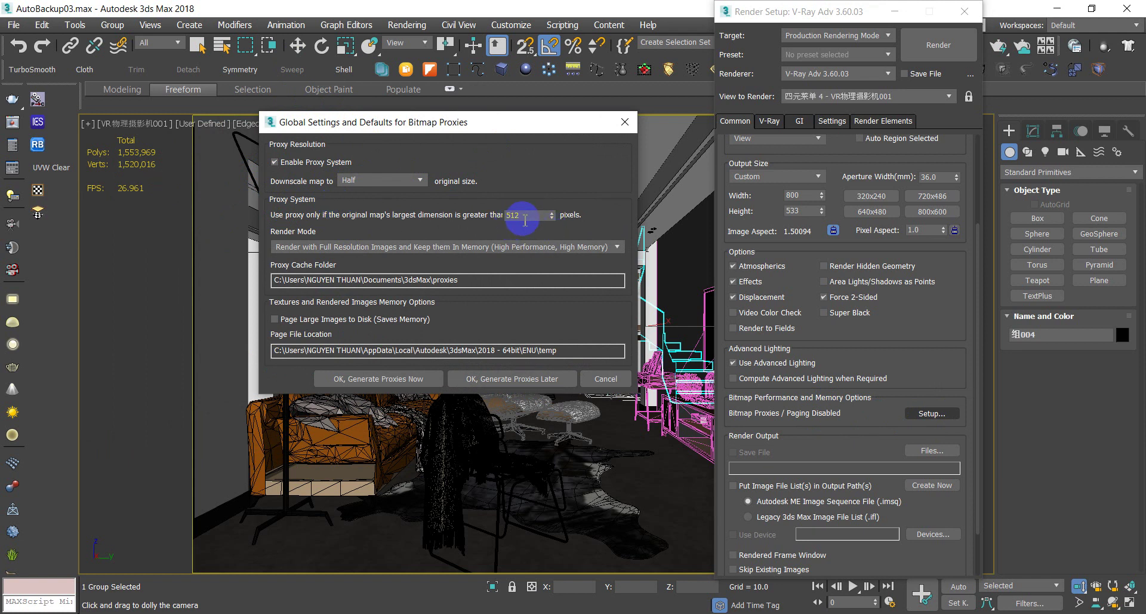
left_click(385, 180)
left_click(363, 202)
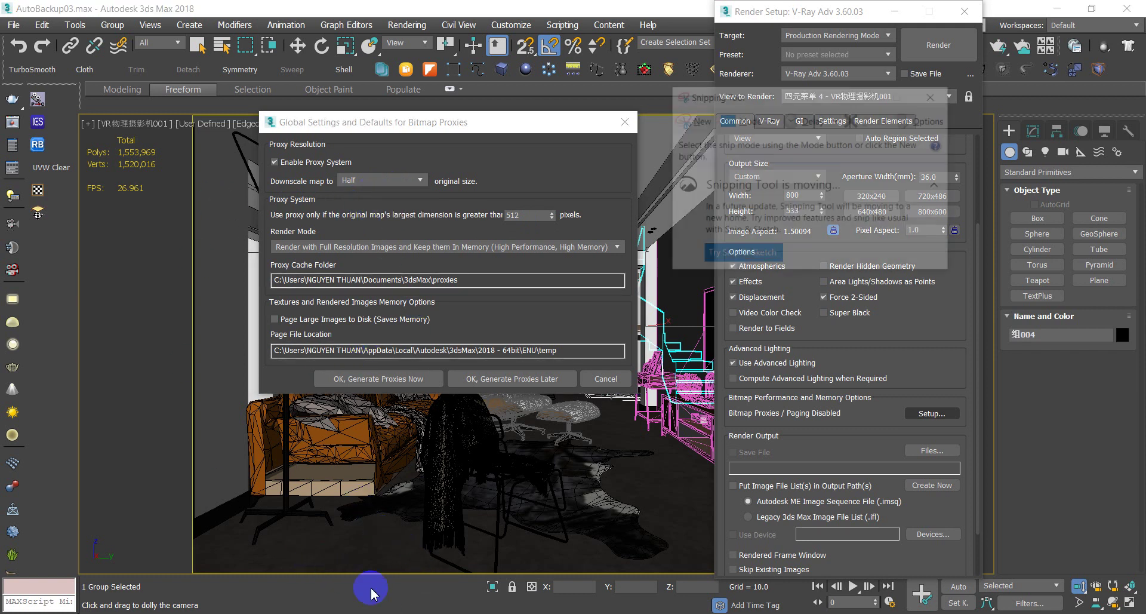
- Take a full-screen snip of 3ds Max and mark it with red ink, circling 511
key("ctrl+n")
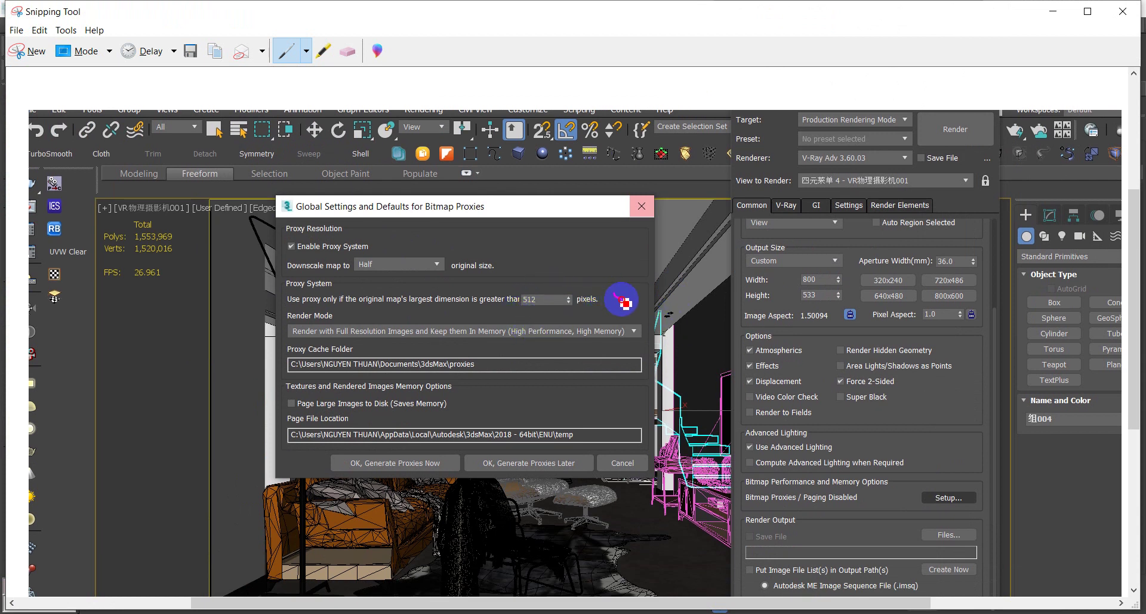
left_click_drag(652, 309, 661, 322)
left_click_drag(623, 264, 614, 270)
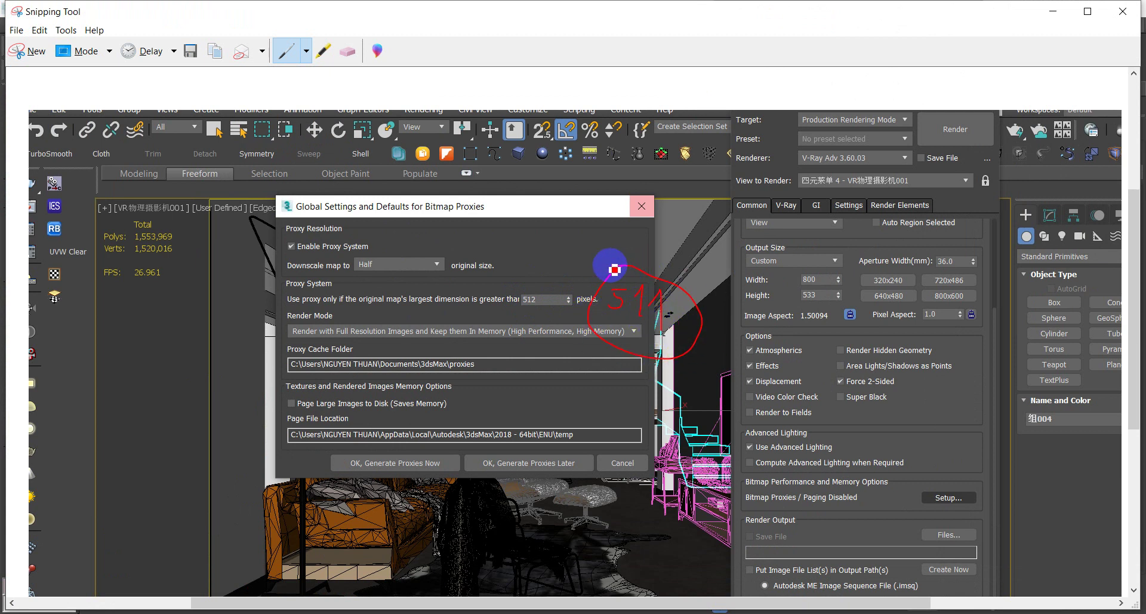
mouse_move(774, 294)
left_mouse_down()
mouse_move(810, 321)
mouse_move(775, 301)
left_mouse_up()
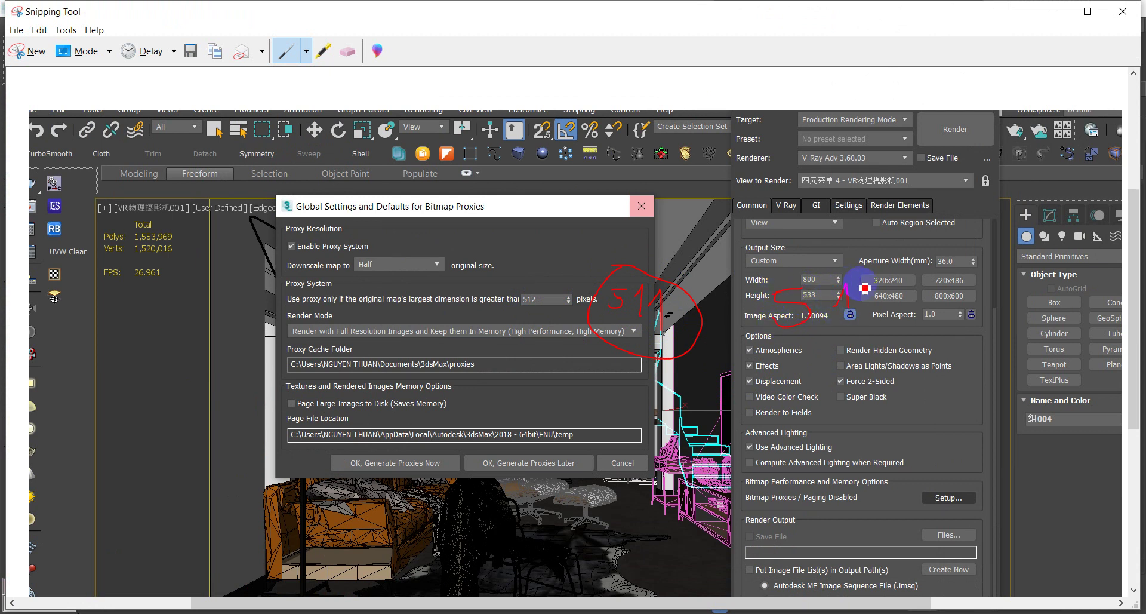
mouse_move(818, 336)
left_mouse_down()
mouse_move(924, 314)
mouse_move(943, 388)
left_mouse_up()
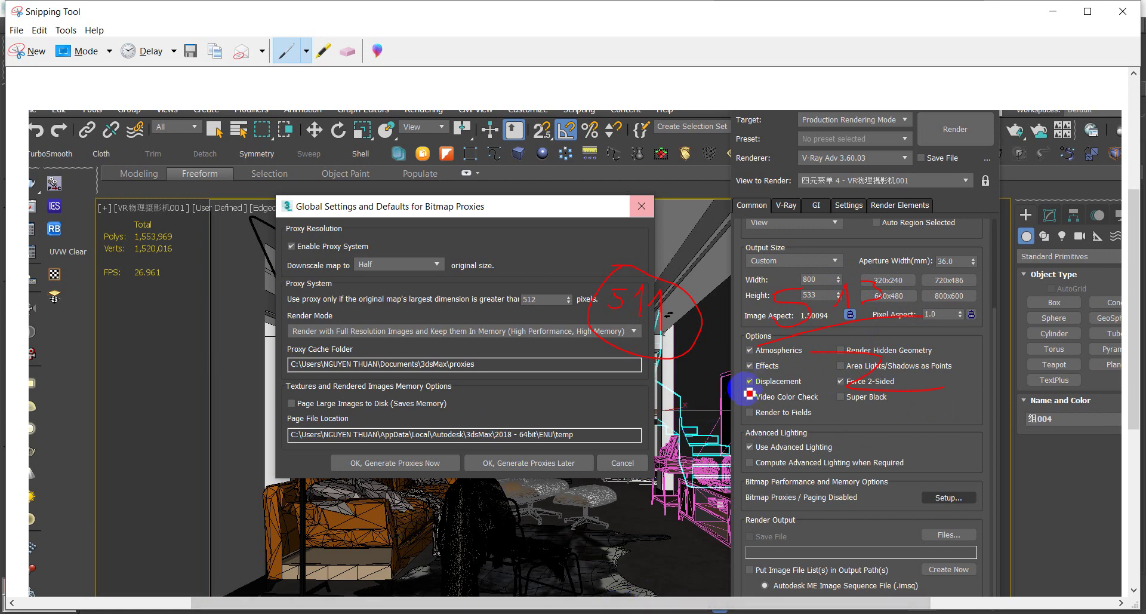
- Change the 'largest dimension is greater than' proxy threshold from 512 to 1000
left_click(1053, 11)
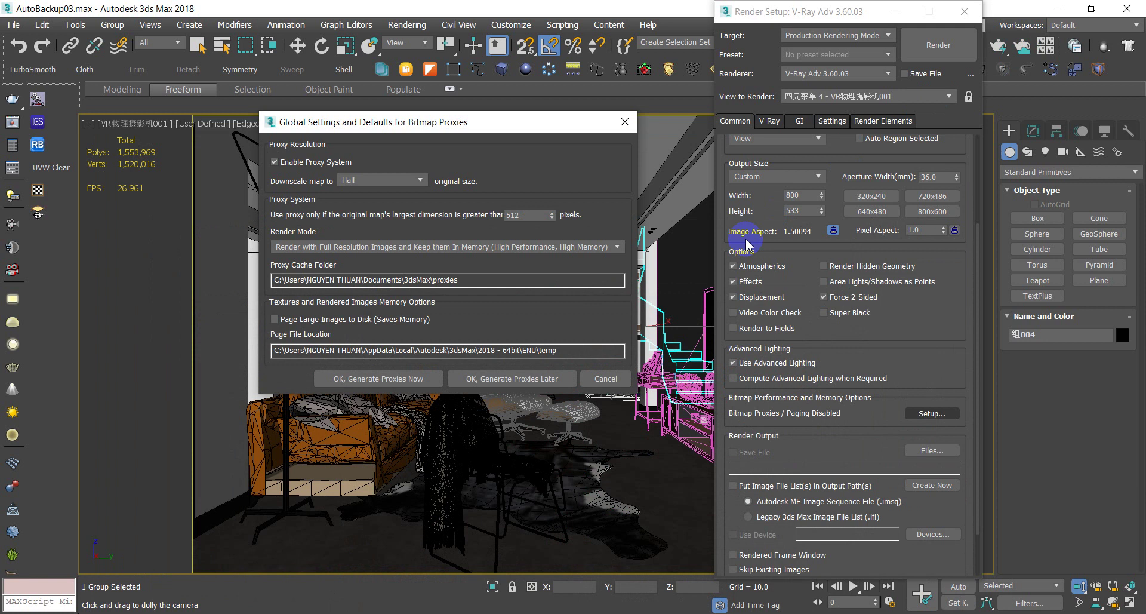
left_click_drag(529, 215, 486, 226)
type("1000")
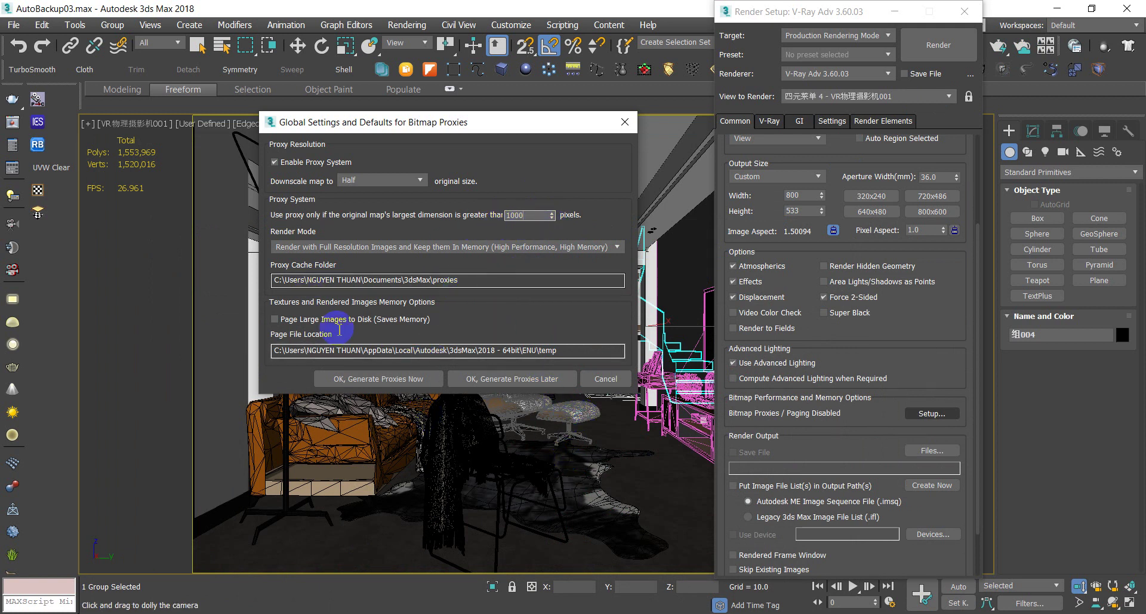
left_click(518, 216)
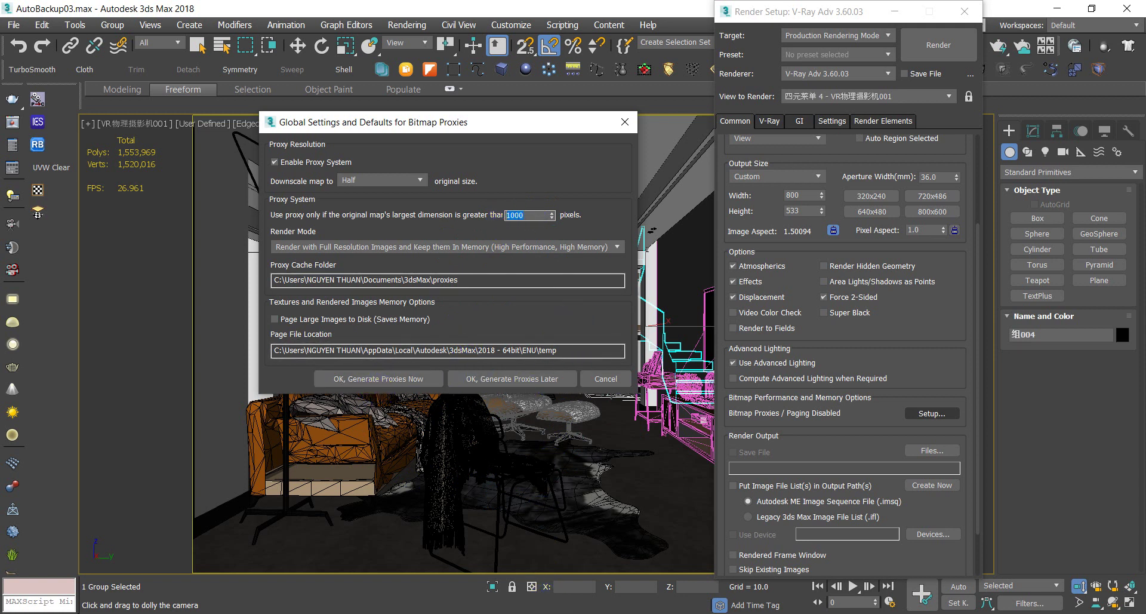
left_click(576, 537)
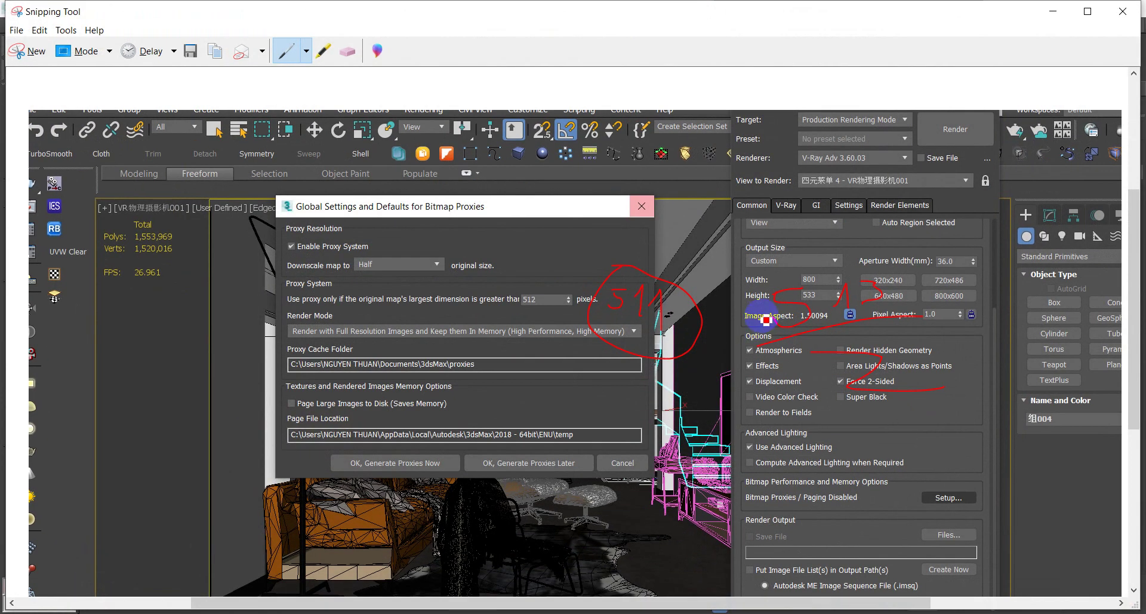
- Write red 1001 notes across the captured proxy settings in the snip
mouse_move(189, 284)
left_mouse_down()
mouse_move(186, 343)
mouse_move(210, 296)
mouse_move(200, 343)
mouse_move(238, 312)
mouse_move(232, 332)
left_mouse_up()
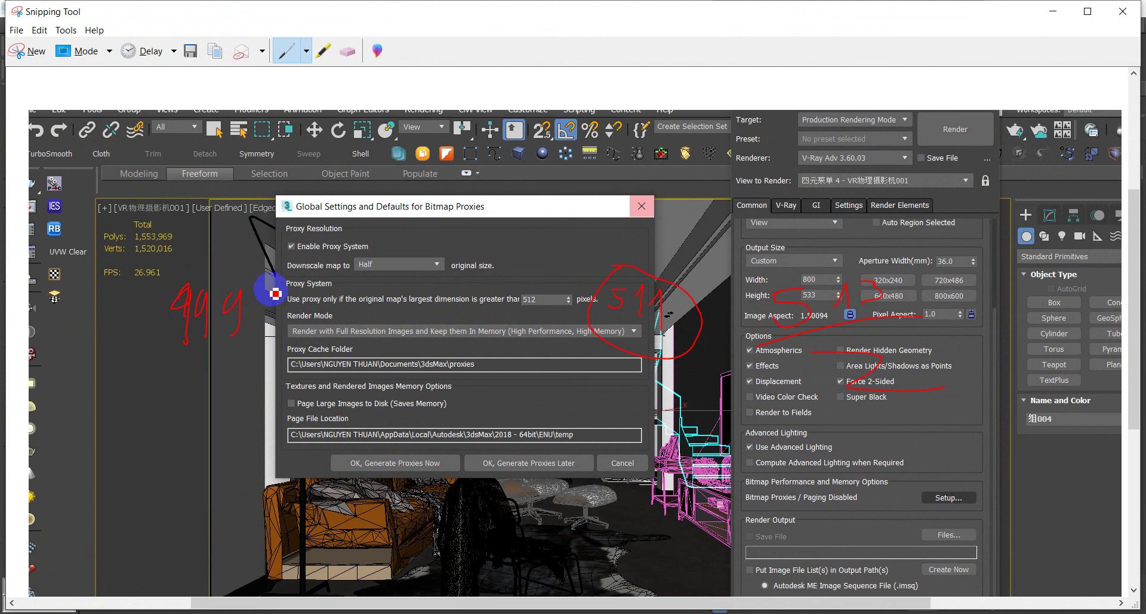
mouse_move(345, 302)
left_mouse_down()
mouse_move(386, 283)
mouse_move(375, 332)
mouse_move(412, 286)
mouse_move(446, 335)
mouse_move(472, 337)
left_mouse_up()
mouse_move(500, 296)
left_mouse_down()
mouse_move(442, 383)
mouse_move(564, 410)
left_mouse_up()
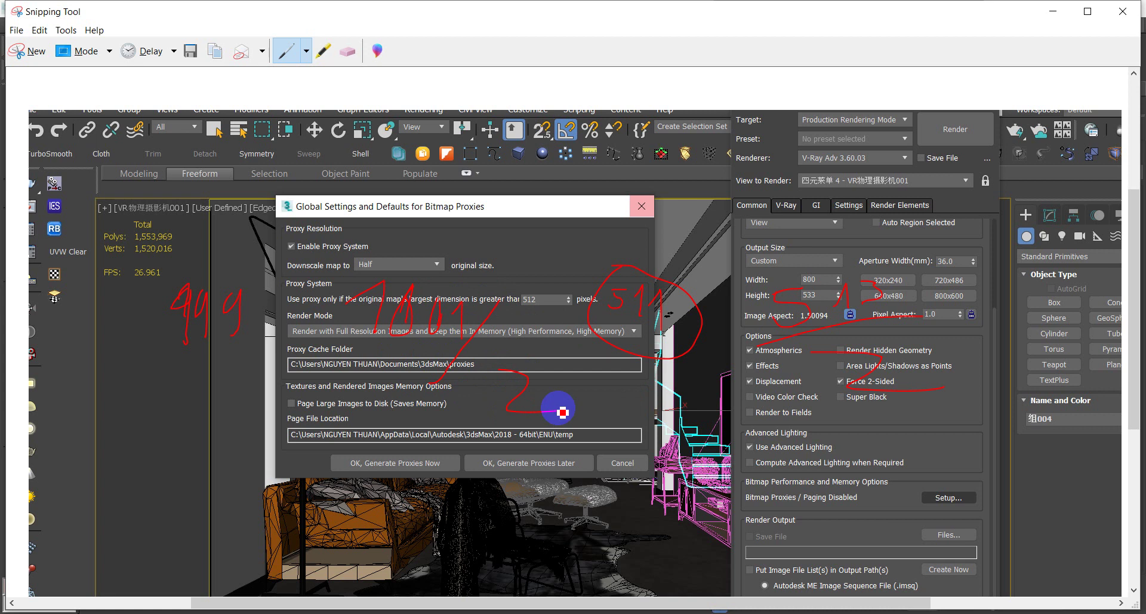
left_click(1053, 11)
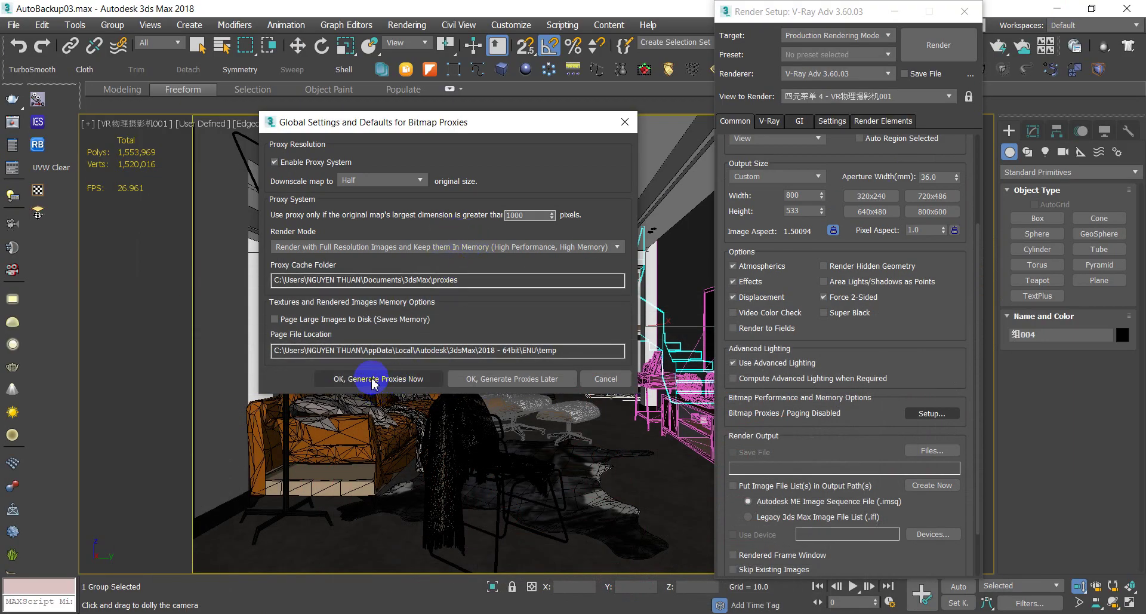
- Generate proxies now so Render Setup reports Bitmap Proxies Enabled, then clear to the desktop
left_click(412, 384)
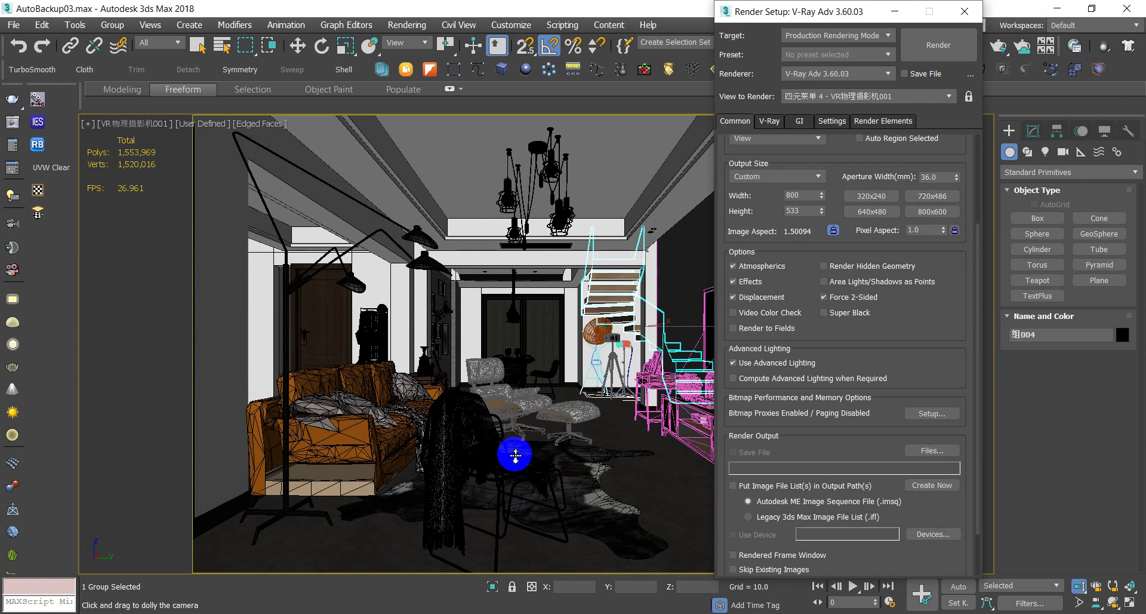
key("super+d")
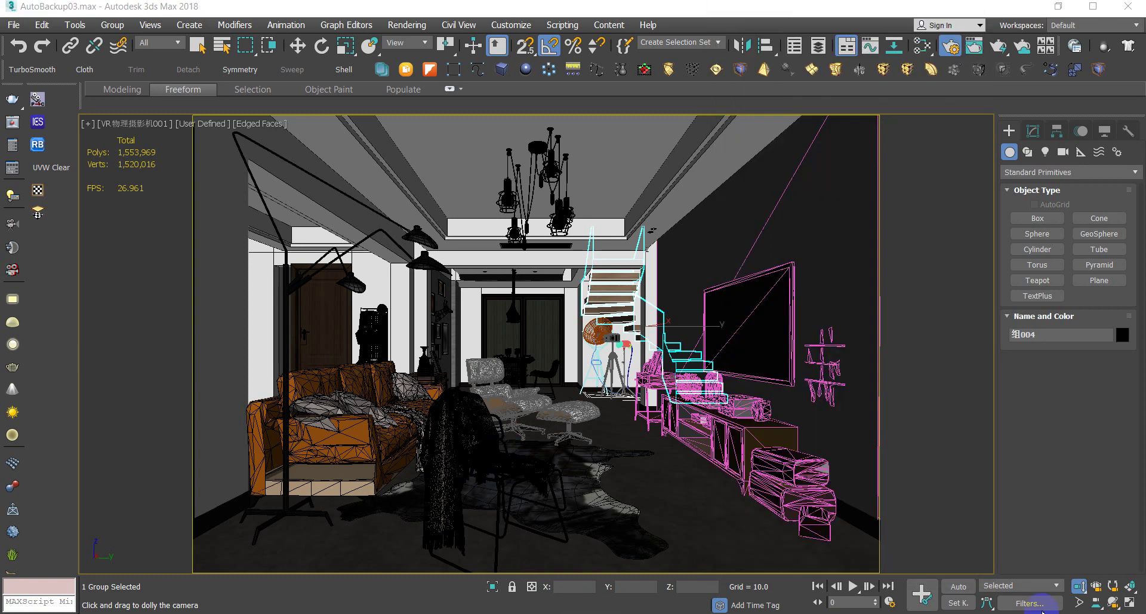
- Show the 136 files of 378-Mix style > 378-J混搭风格 as large thumbnails
double_click(28, 25)
left_click(830, 88)
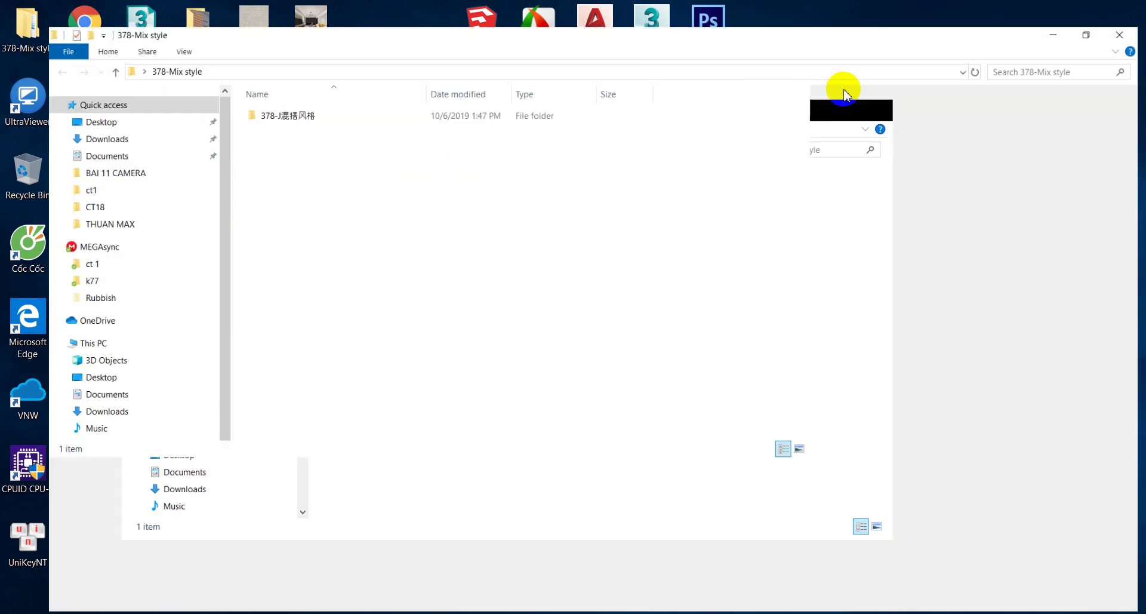
double_click(254, 93)
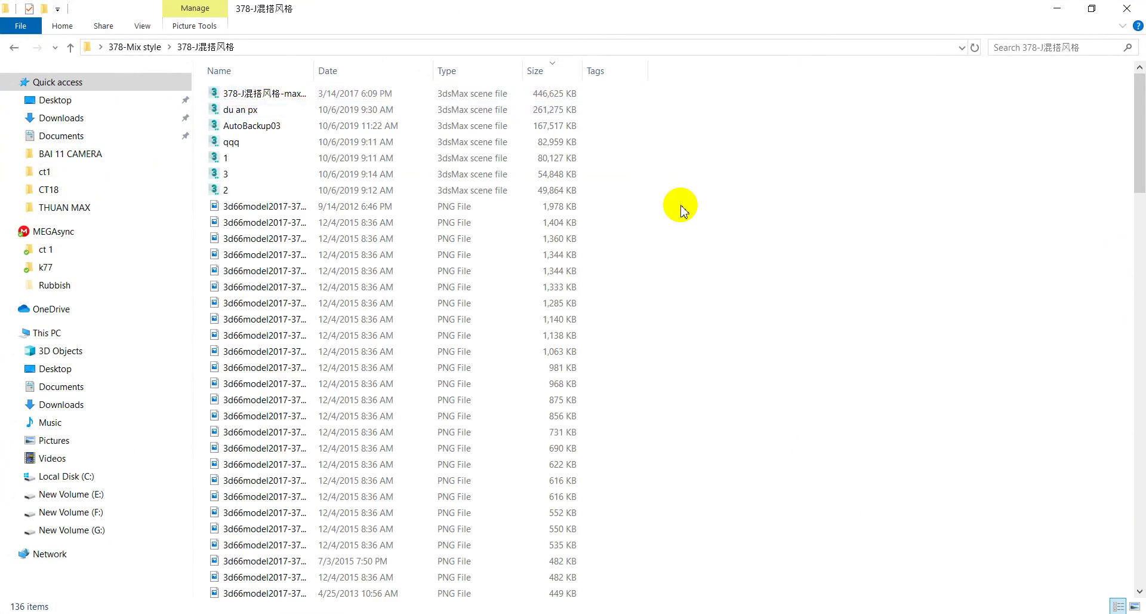
left_click(1133, 607)
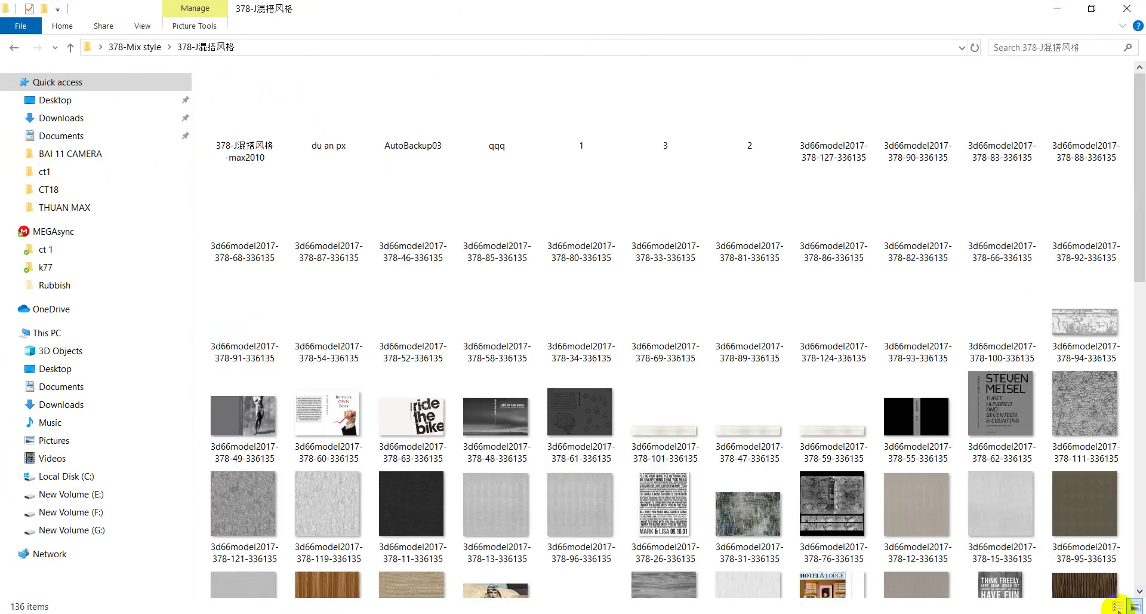
left_click(662, 193)
- Zoom in and out on the 378-33 wood-plank texture in Photos, then close it
double_click(661, 192)
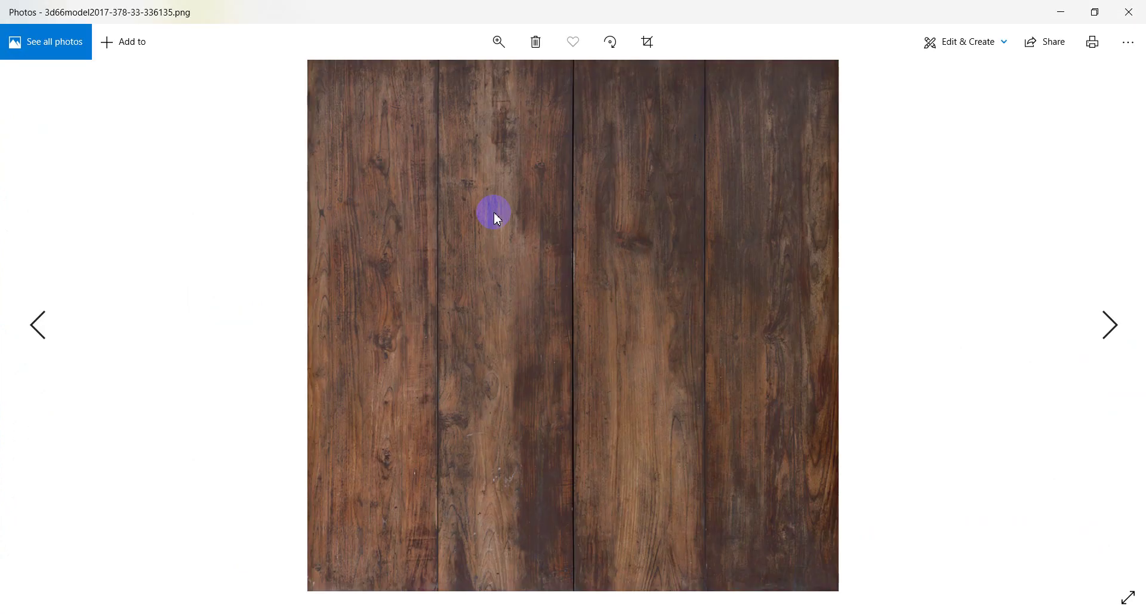
scroll(495, 217, "up", 2)
scroll(487, 242, "up", 2)
scroll(471, 227, "up", 1)
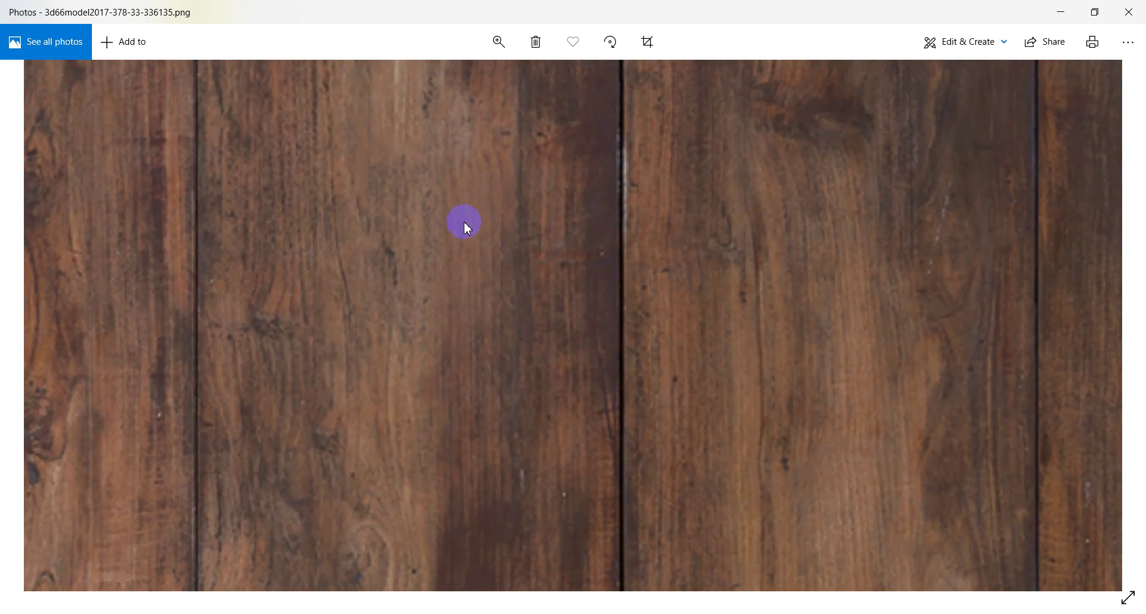
scroll(462, 221, "up", 1)
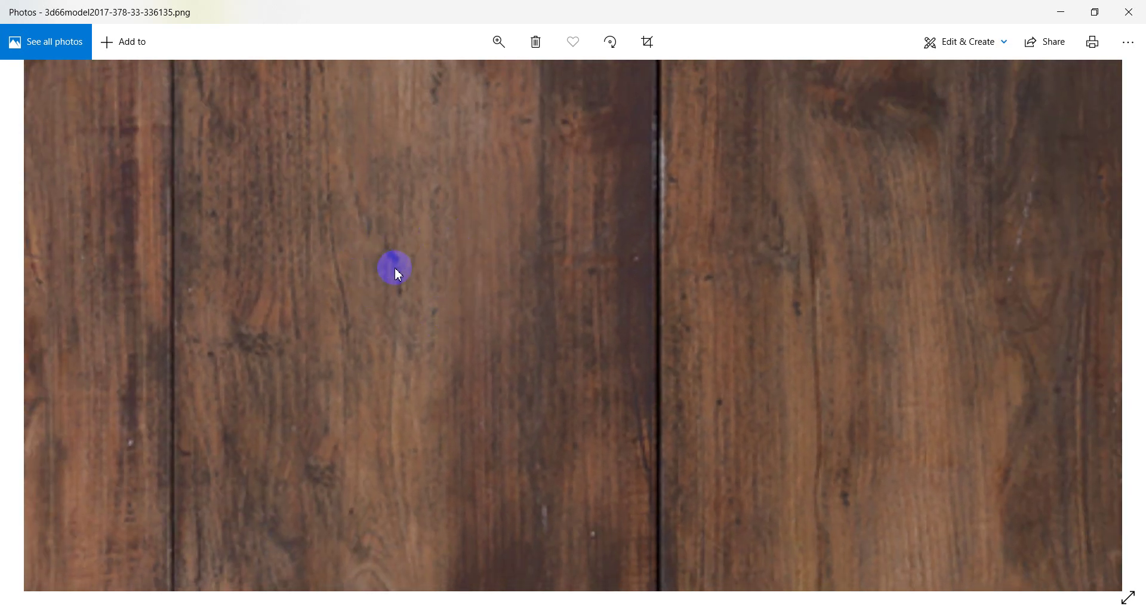
scroll(433, 307, "down", 2)
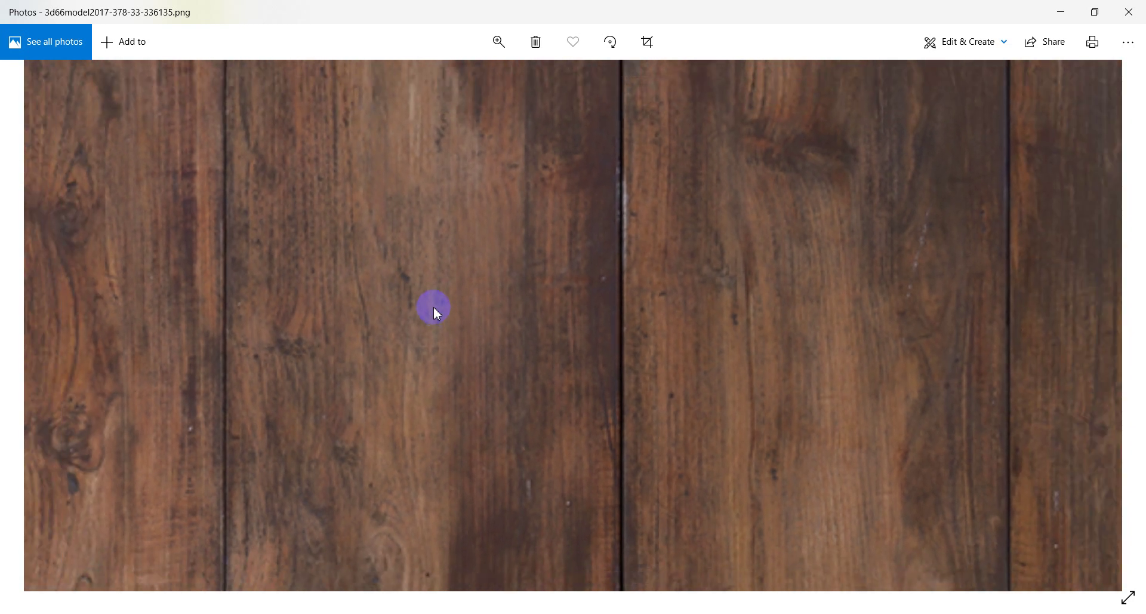
scroll(433, 306, "down", 2)
scroll(433, 306, "down", 1)
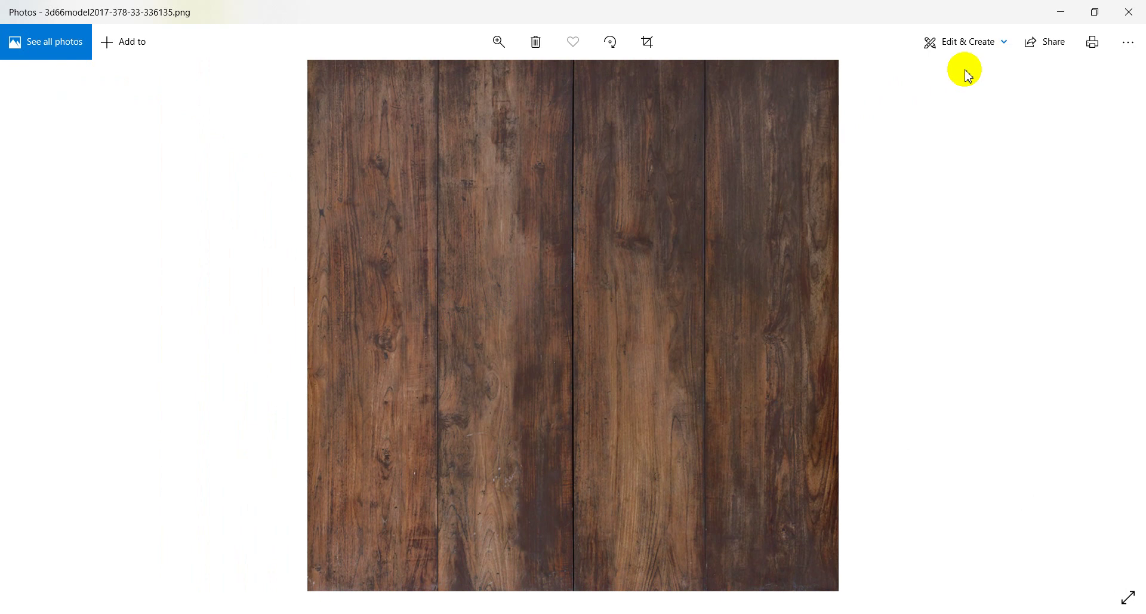
left_click(1129, 12)
- Open 3d66model2017-378-3-336135.jpg and inspect the wood grain up close
scroll(802, 349, "down", 5)
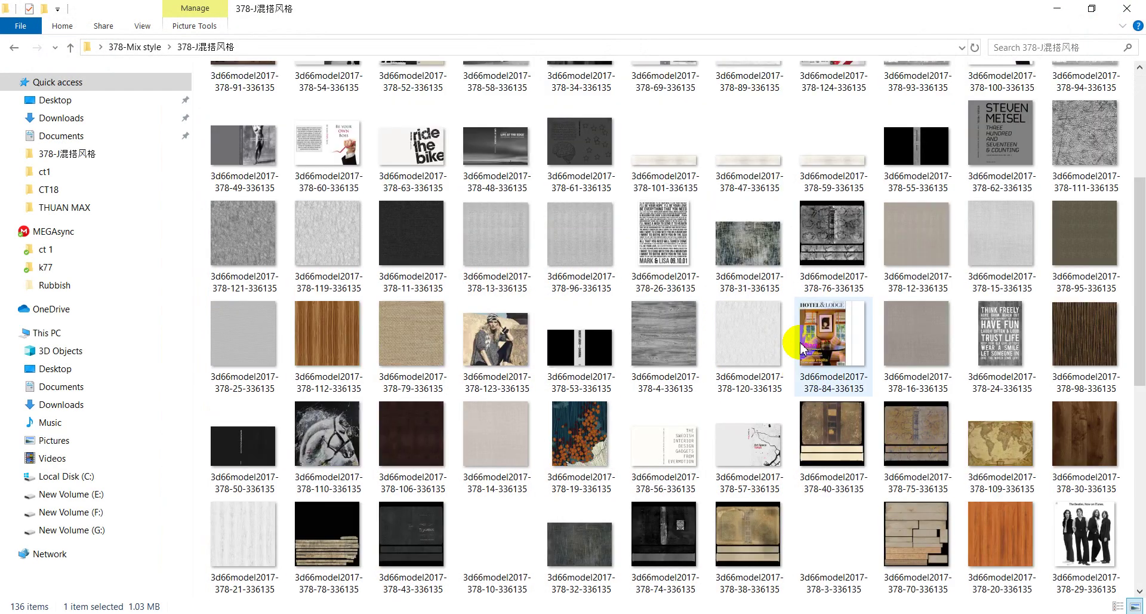
scroll(813, 401, "down", 3)
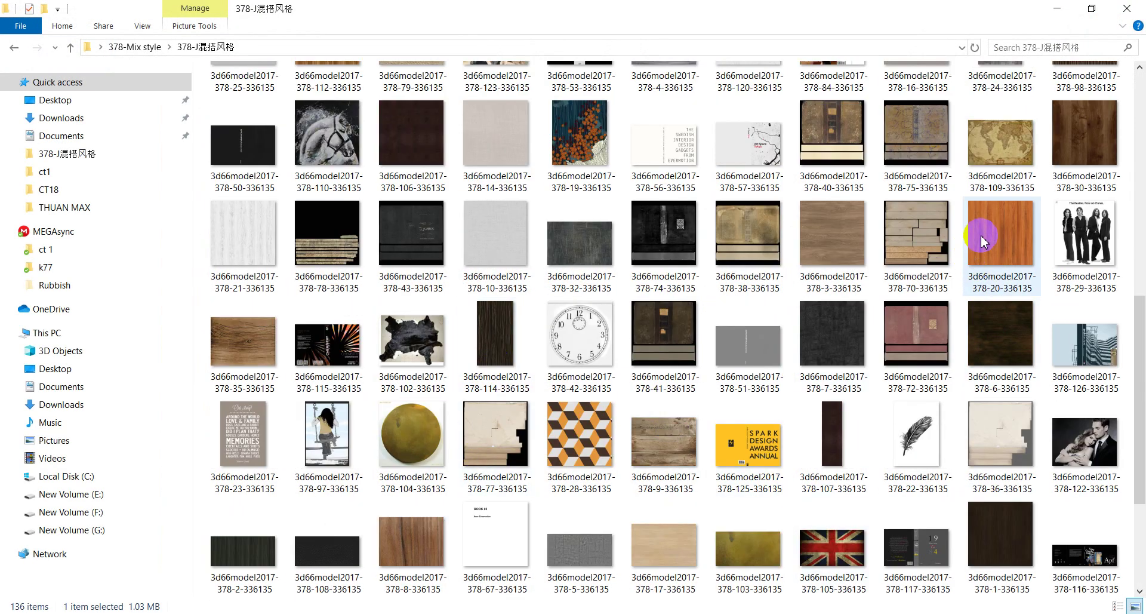
scroll(975, 242, "down", 3)
scroll(979, 242, "up", 4)
double_click(834, 285)
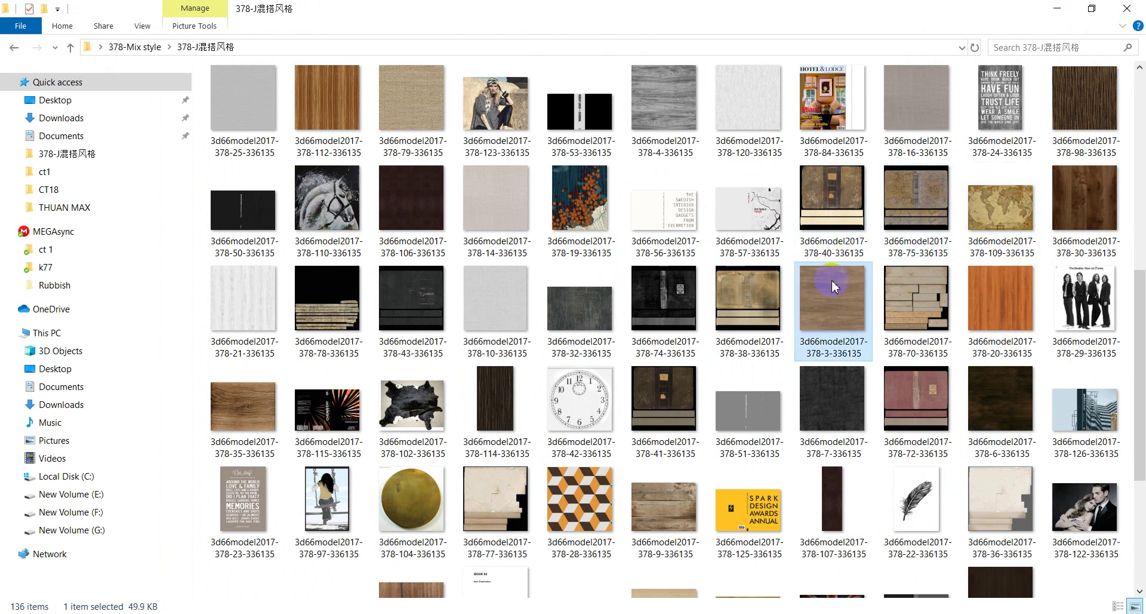
scroll(566, 283, "up", 1)
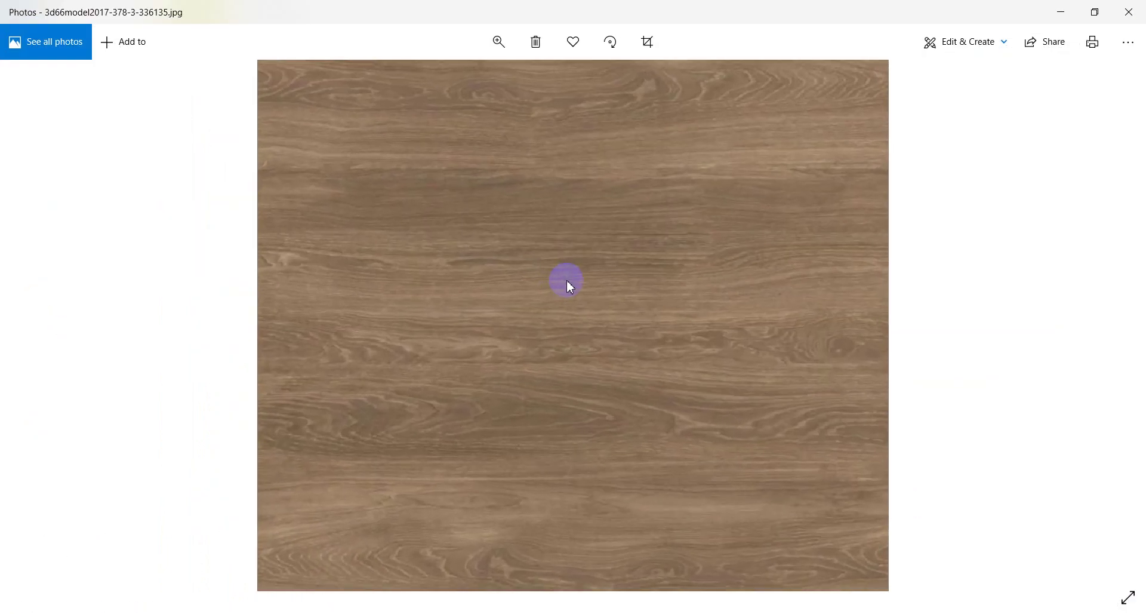
scroll(582, 239, "up", 2)
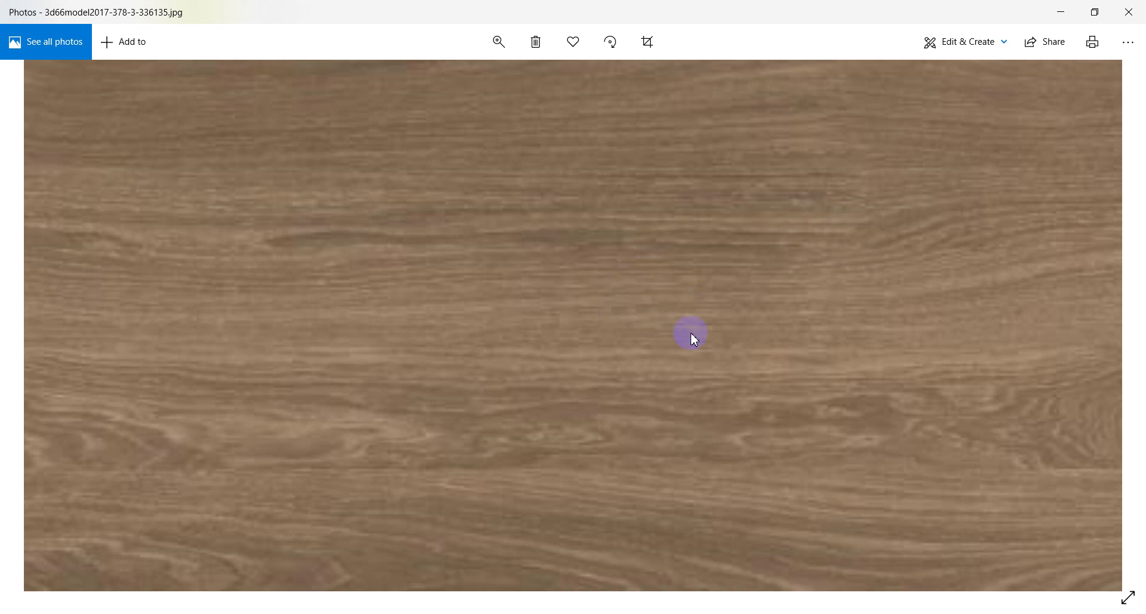
scroll(690, 332, "down", 1)
scroll(690, 332, "down", 1)
scroll(690, 332, "down", 1)
scroll(694, 339, "down", 1)
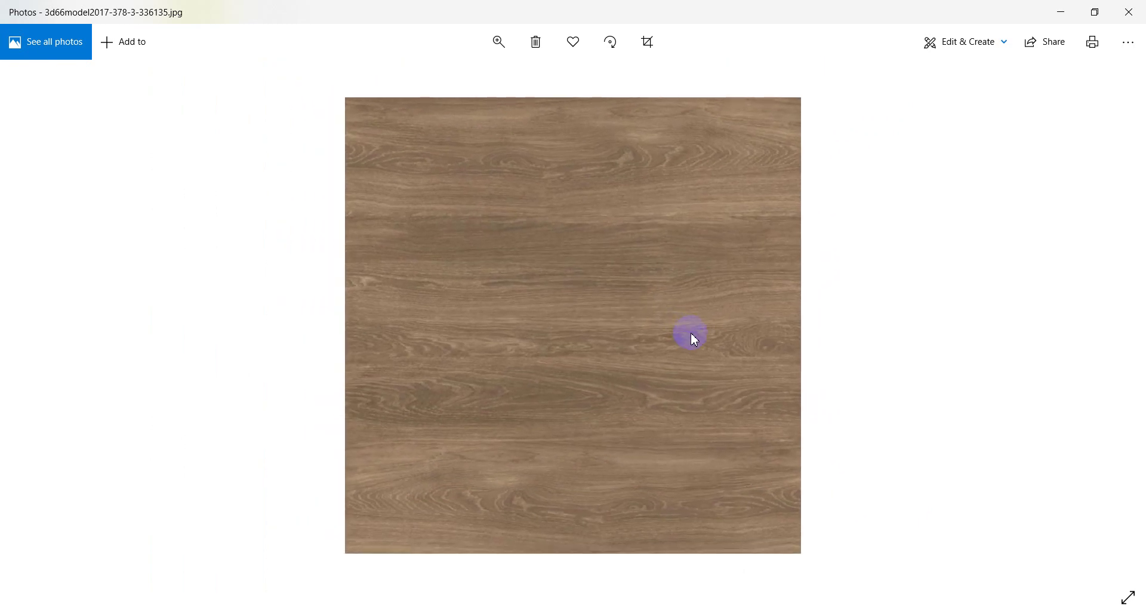
- Close the 378-3 preview, then zoom through the 378-17 light wood texture in Photos and close it
left_click(1128, 12)
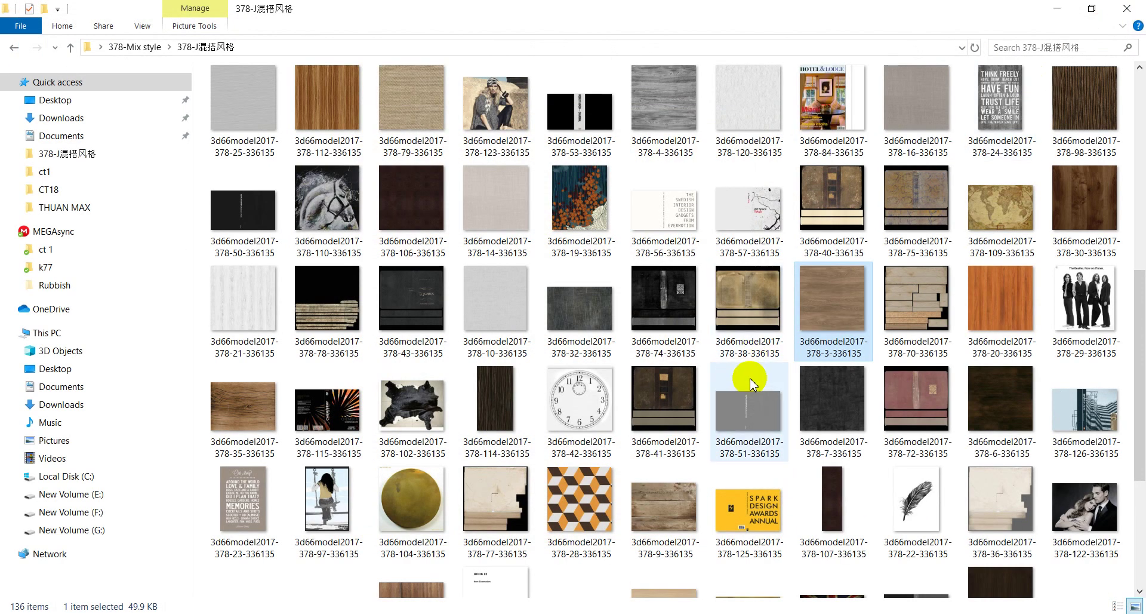
scroll(627, 365, "down", 4)
double_click(659, 346)
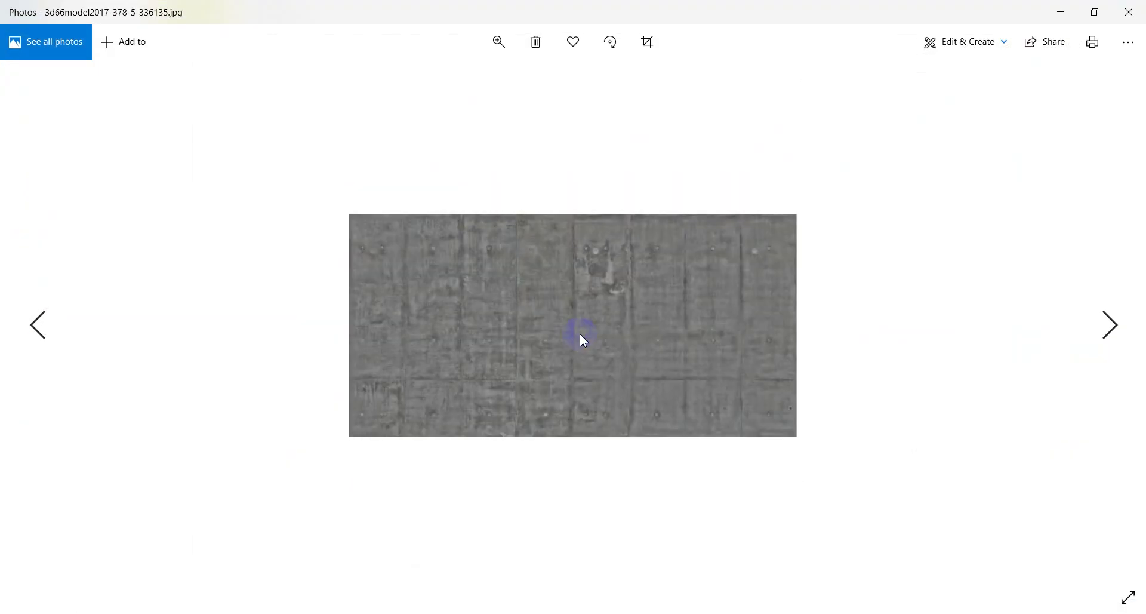
scroll(583, 340, "up", 3)
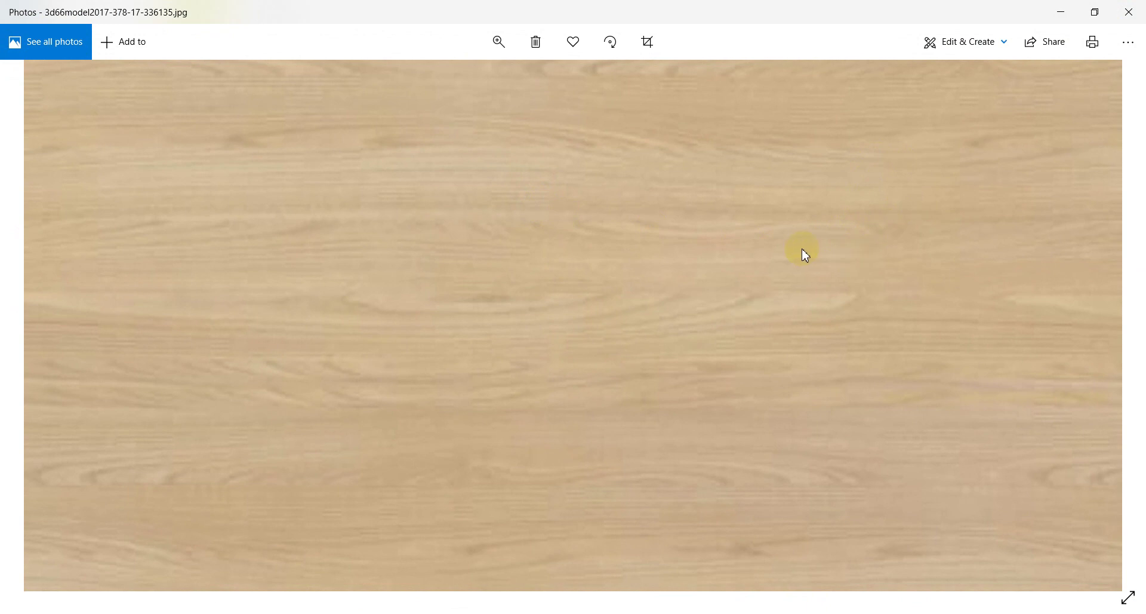
scroll(787, 253, "down", 2)
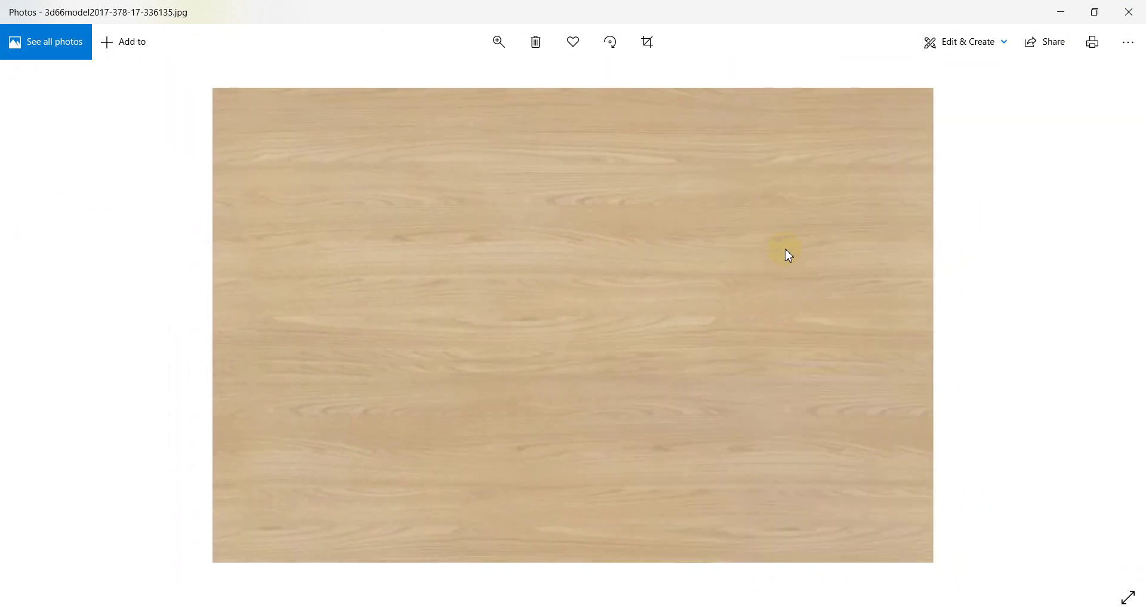
left_click(1128, 12)
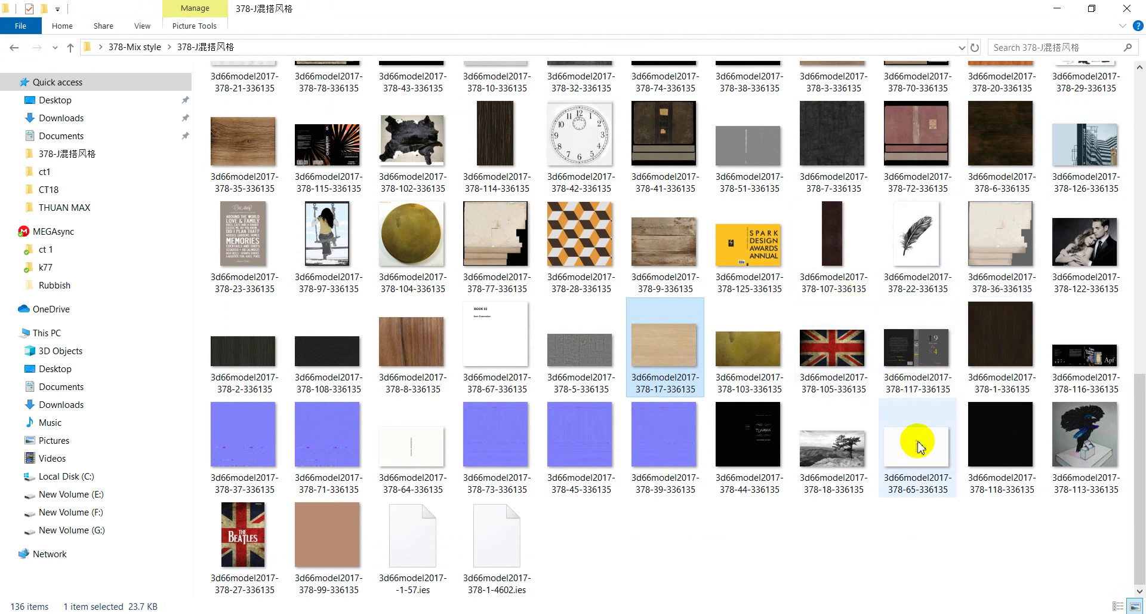
- Zoom through the 378-19 floral texture in Photos, close it, and minimize File Explorer
scroll(606, 412, "up", 3)
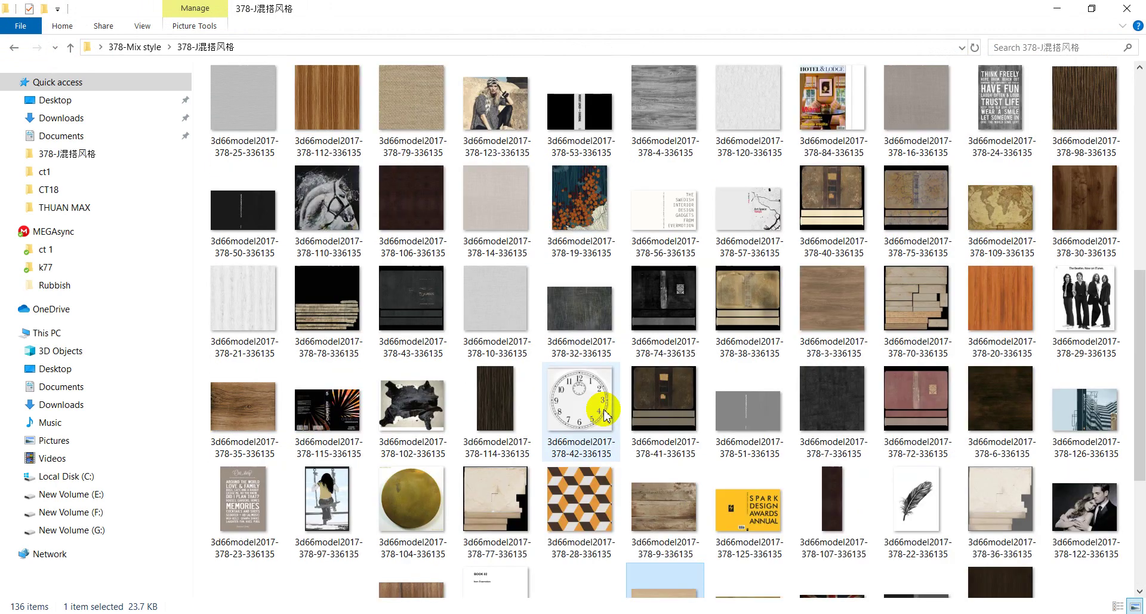
scroll(605, 412, "up", 1)
scroll(606, 411, "down", 2)
left_click(597, 134)
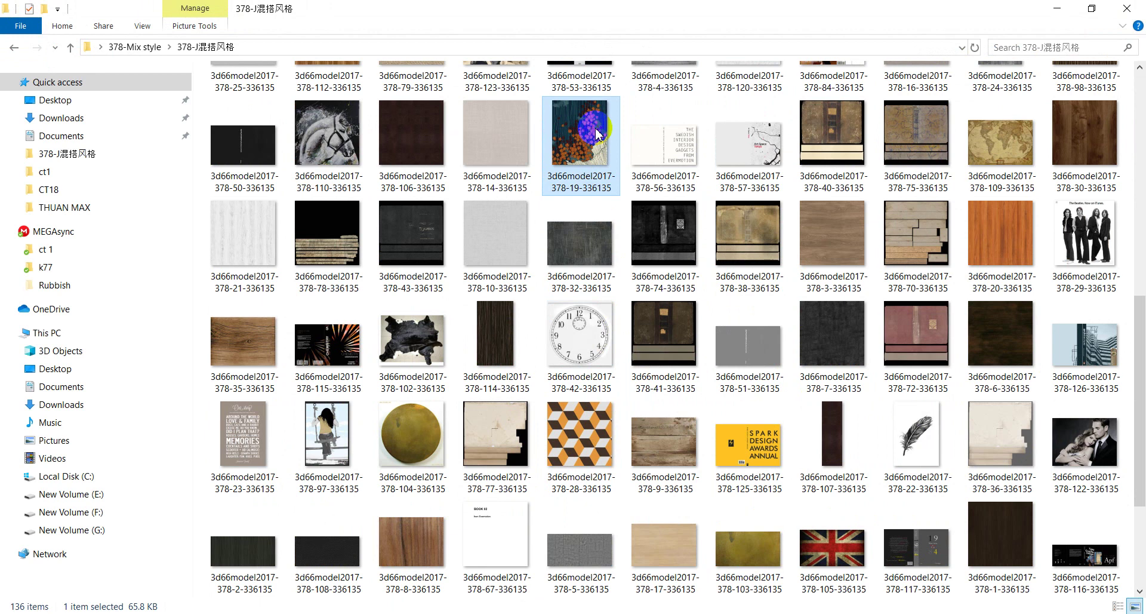
double_click(596, 134)
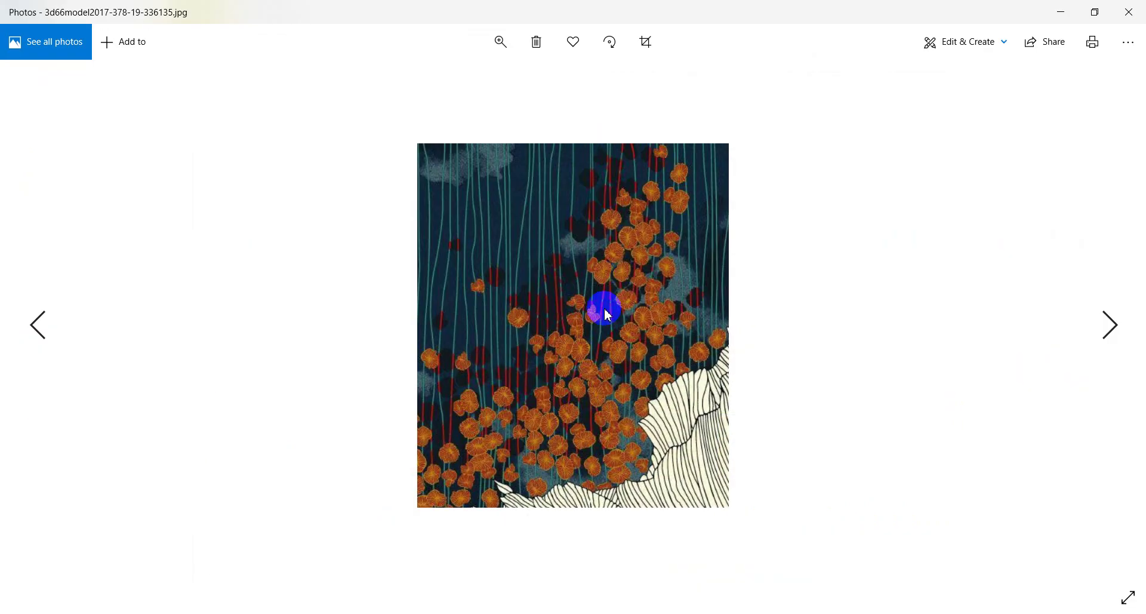
scroll(603, 308, "up", 1)
scroll(510, 178, "up", 2)
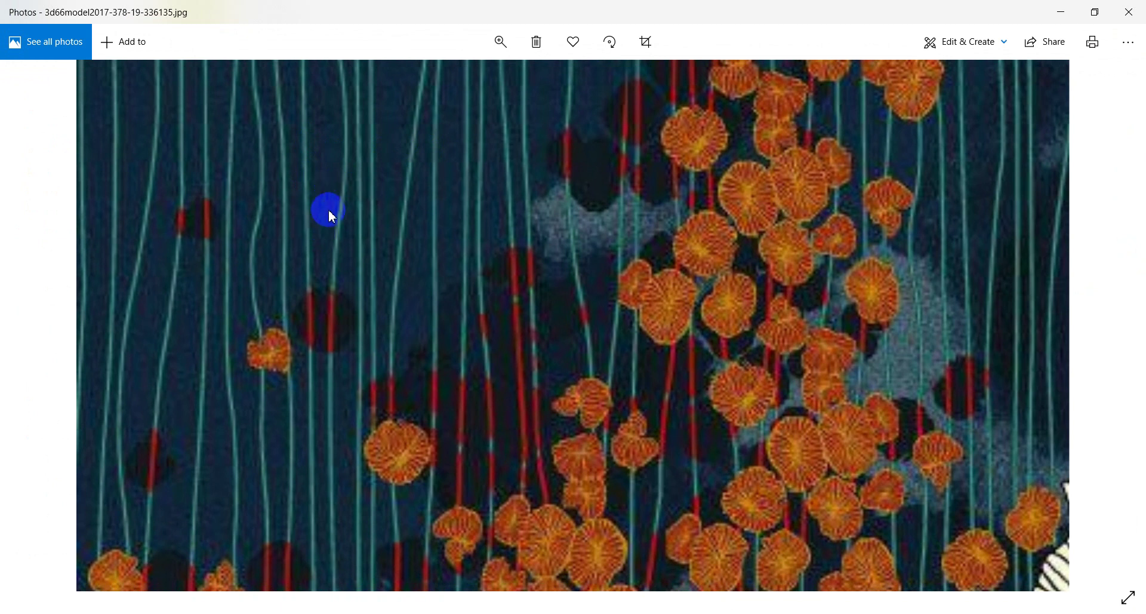
scroll(314, 364, "down", 2)
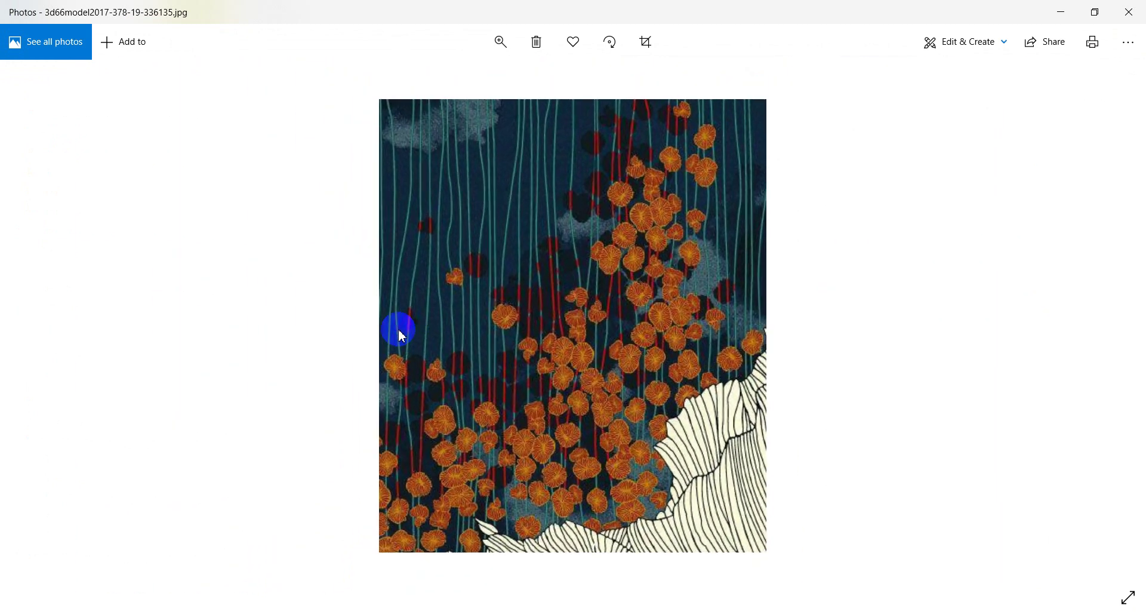
scroll(401, 335, "down", 1)
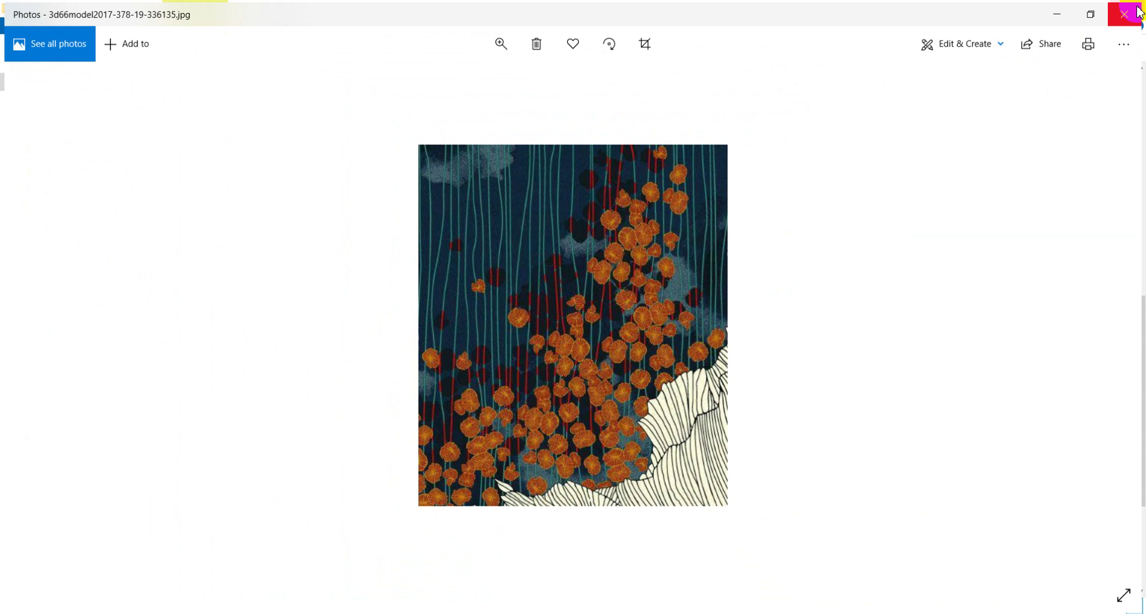
left_click(1128, 12)
scroll(822, 220, "up", 10)
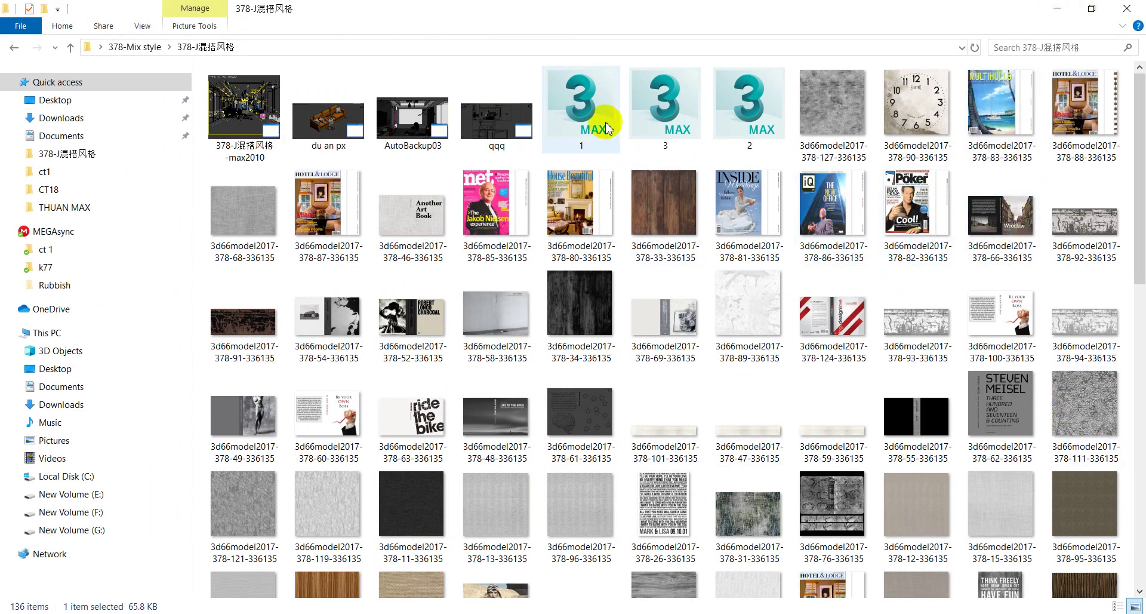
left_click(1088, 8)
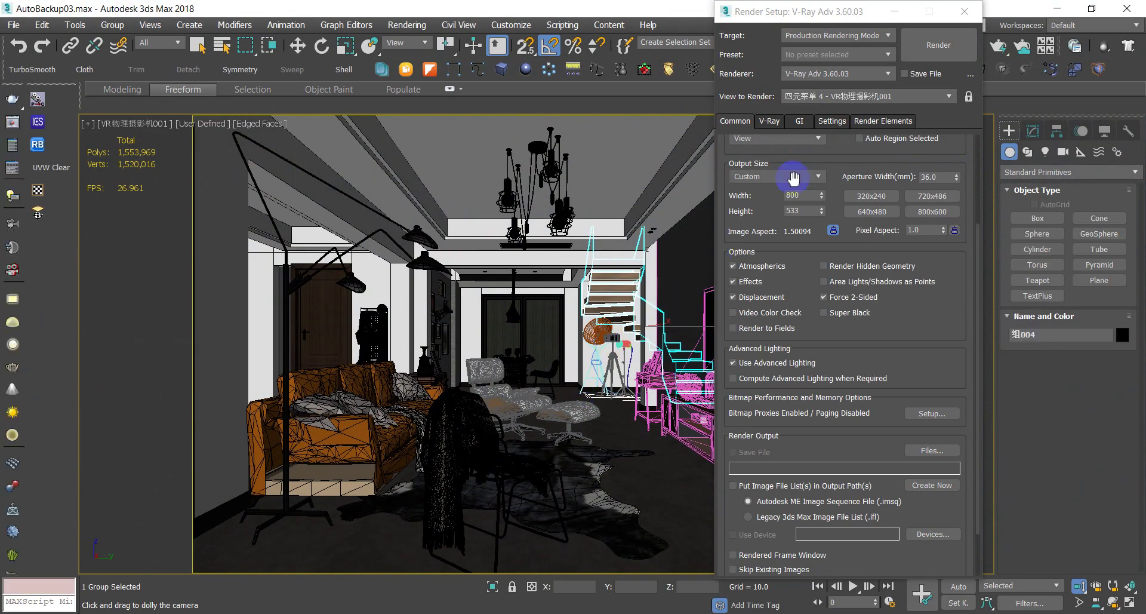
- On the GI tab, expand and collapse the Light cache and Irradiance map rollouts to inspect them
left_click(800, 121)
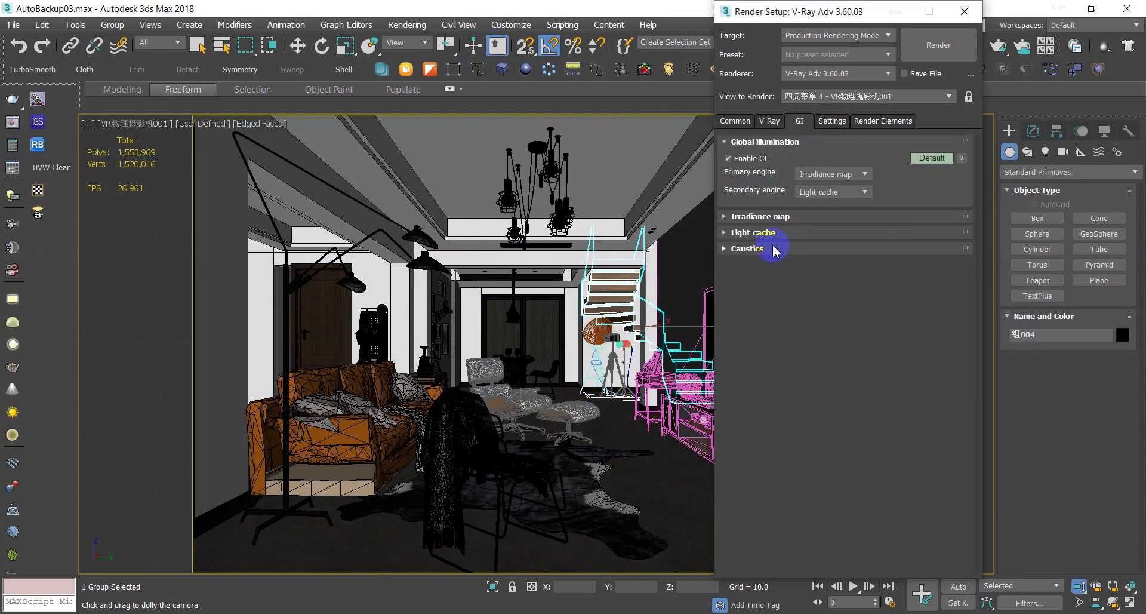
left_click(754, 233)
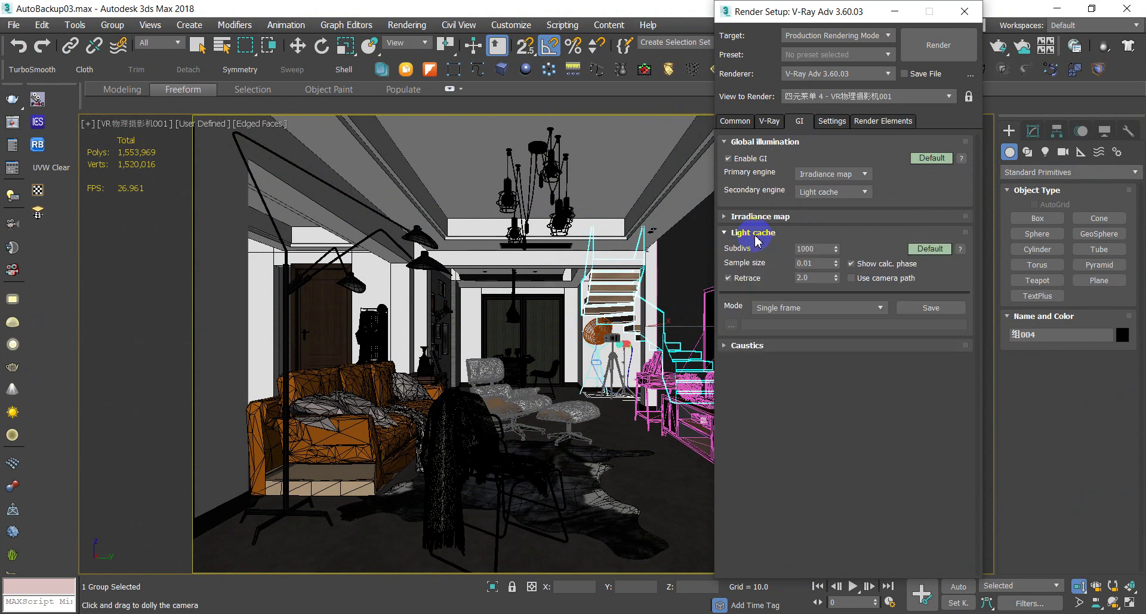
left_click(759, 217)
left_click(757, 216)
left_click(754, 232)
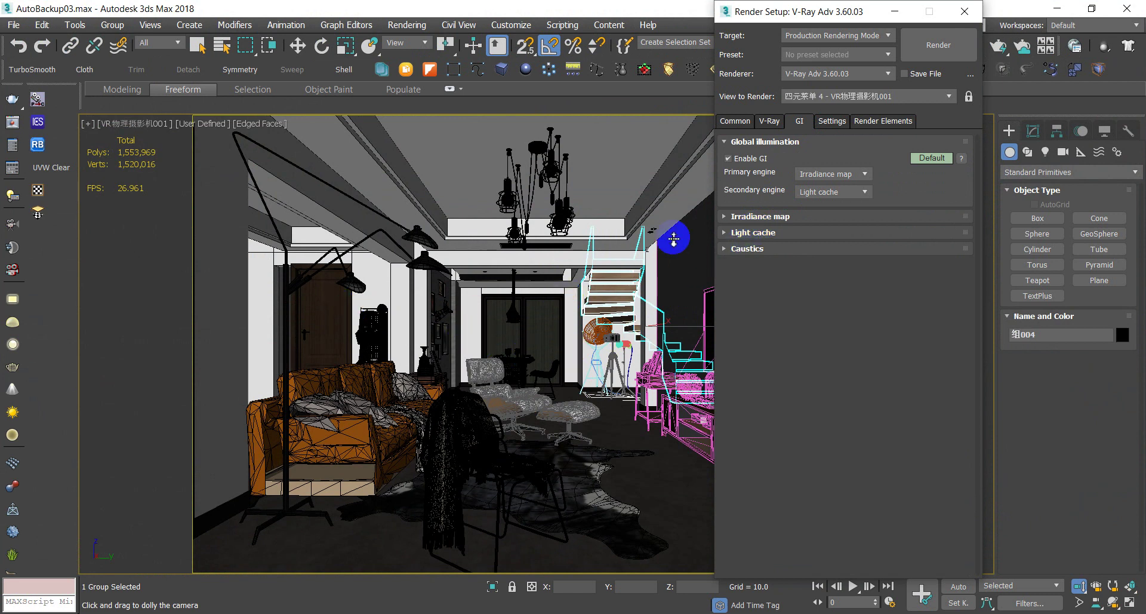
left_click(755, 233)
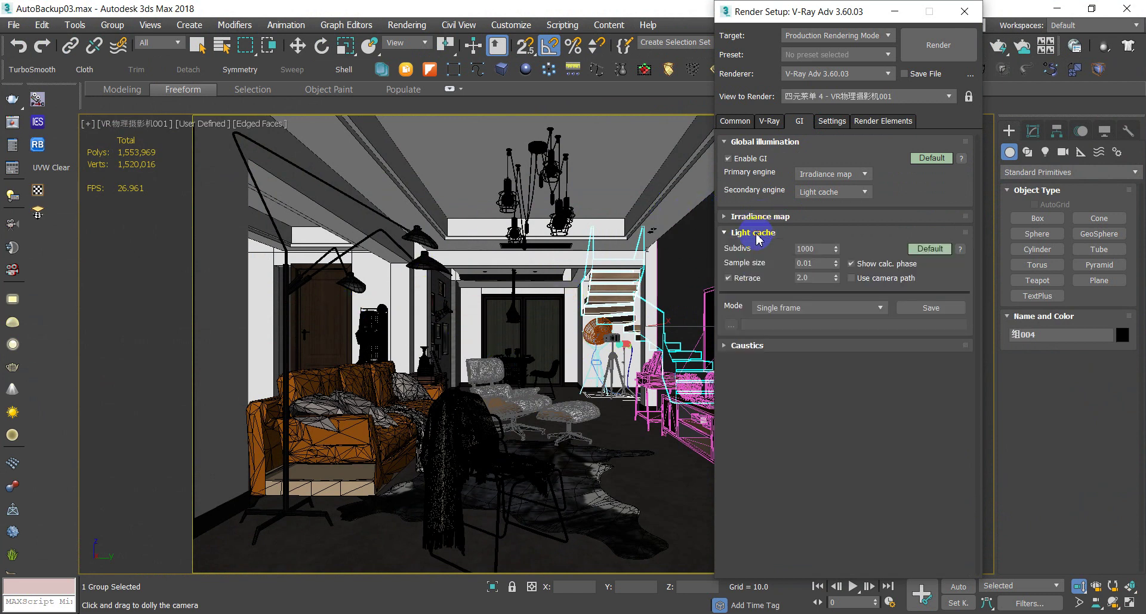
left_click(750, 234)
- With aspect locked, change the Common tab output width from 800 to 1500, then again, ending at 300 x 200
left_click(759, 216)
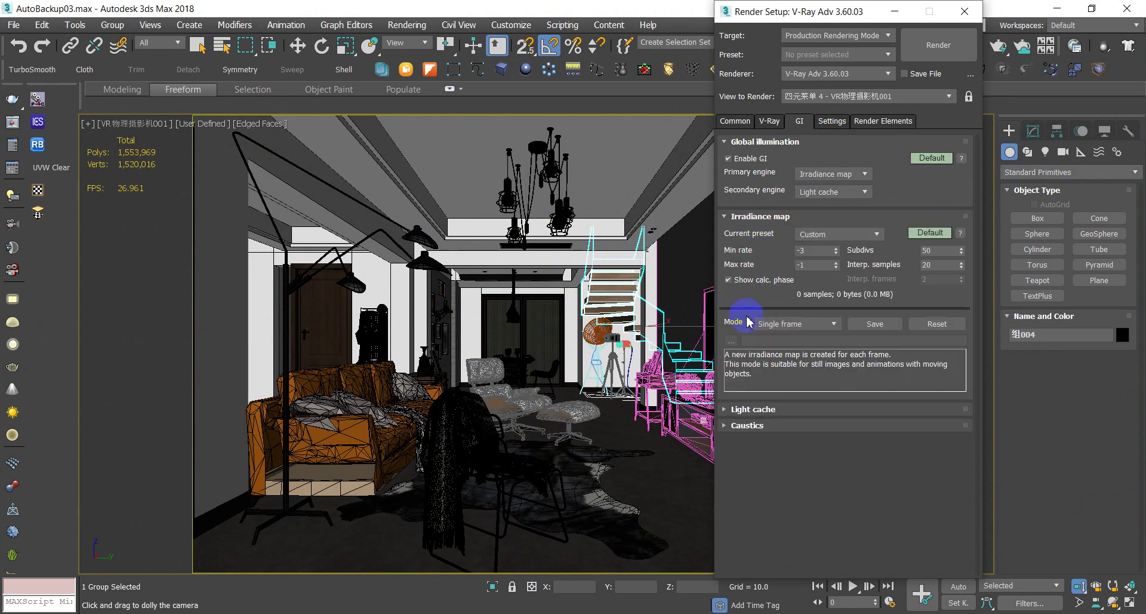
left_click(765, 123)
left_click(739, 121)
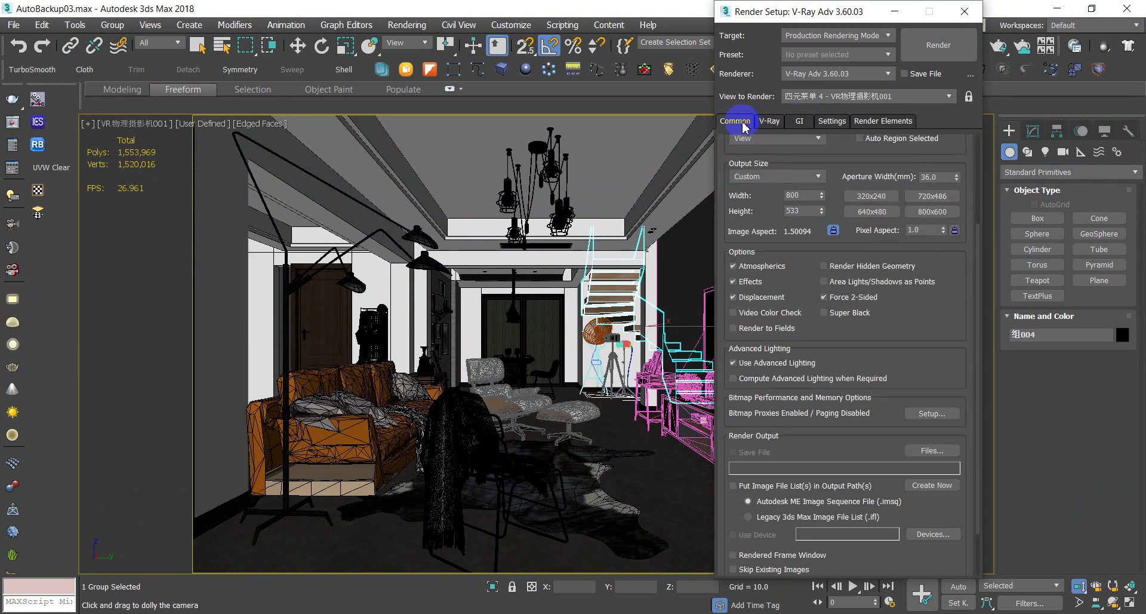
double_click(805, 195)
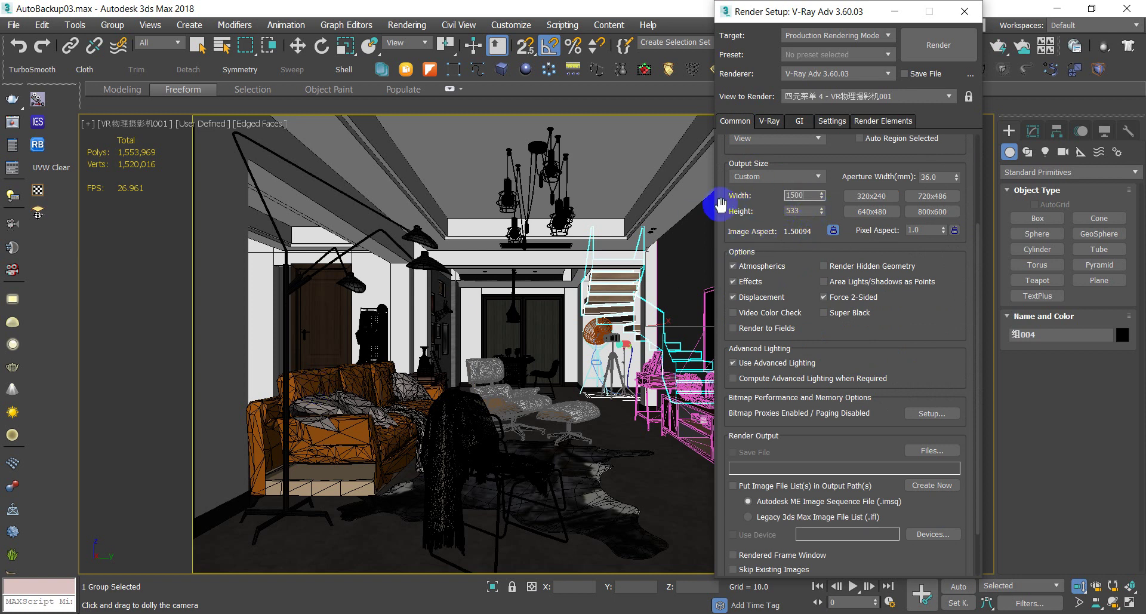
left_click(953, 327)
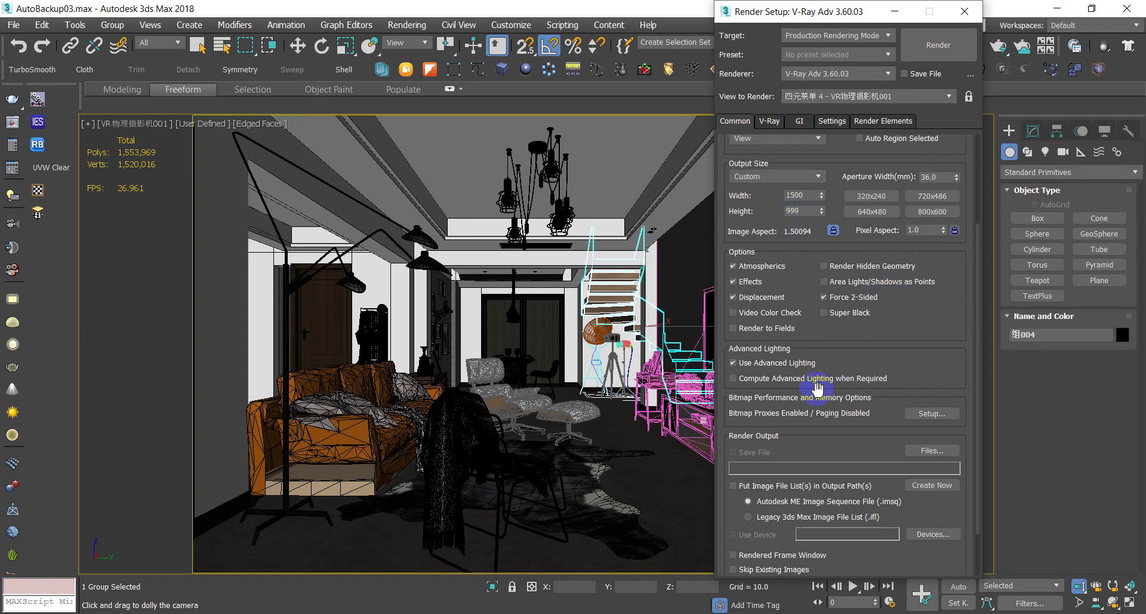
double_click(798, 195)
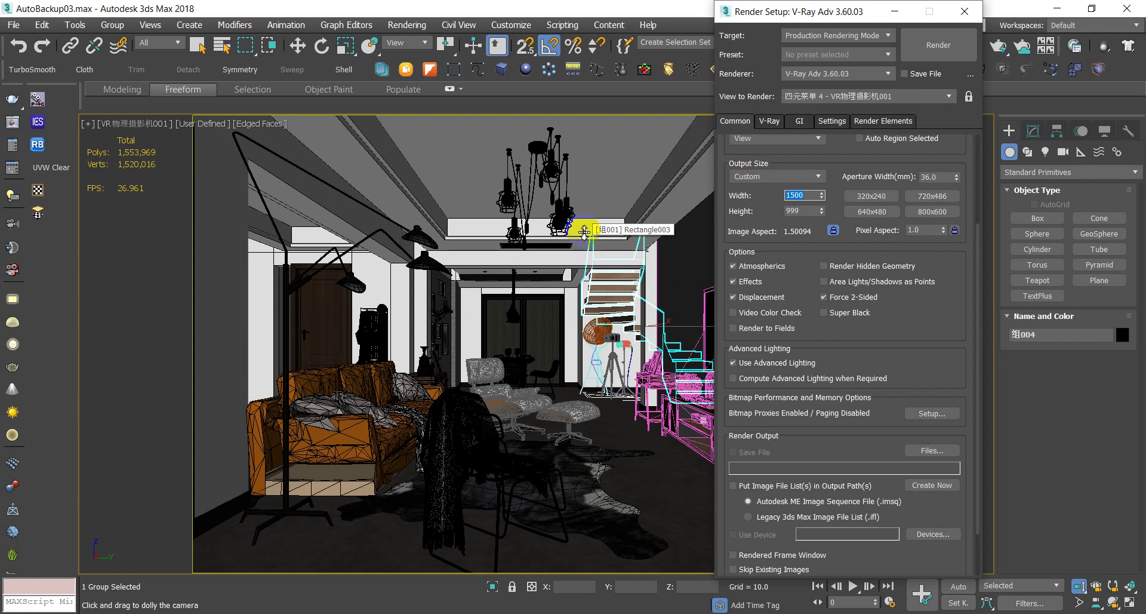
left_click(948, 366)
- From the GI tab's Light cache rollout, save the light cache as 'cam 1' in E:\ct1
left_click(799, 120)
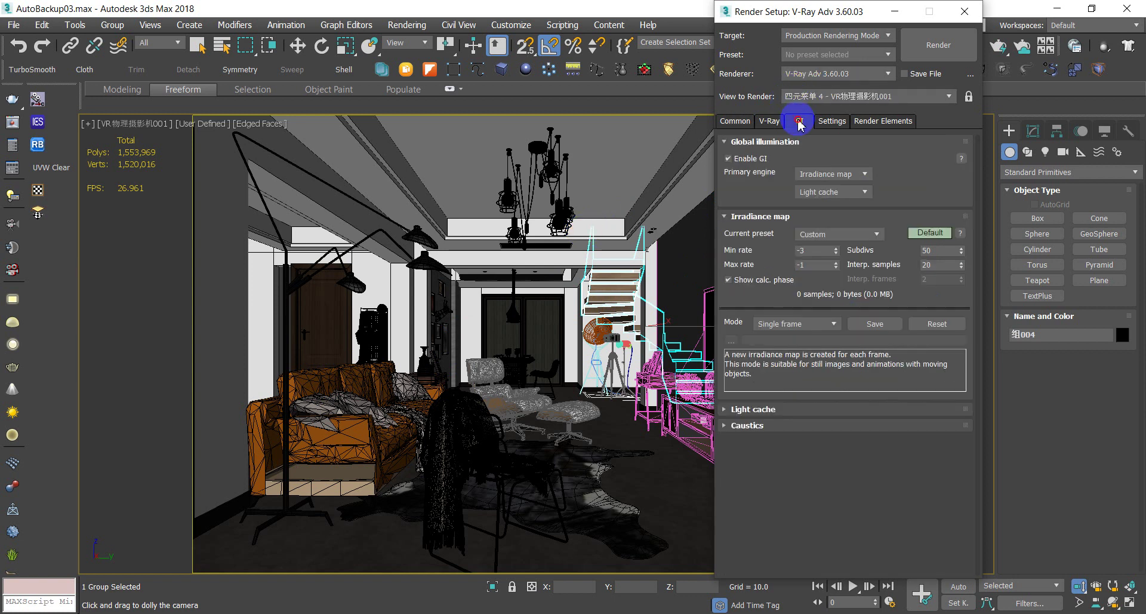
left_click(767, 413)
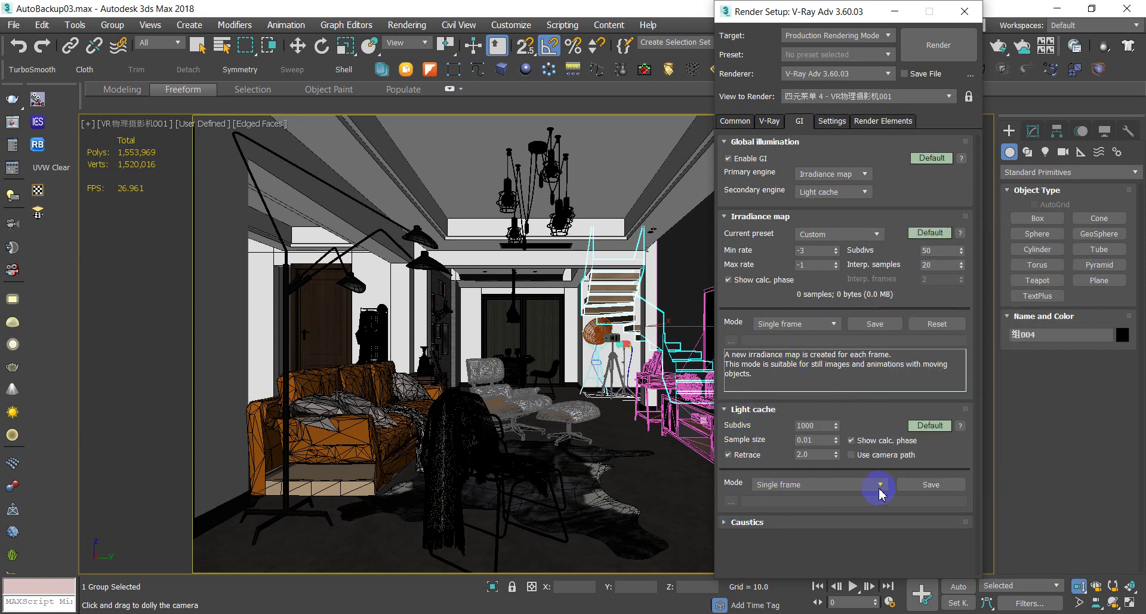
left_click(922, 488)
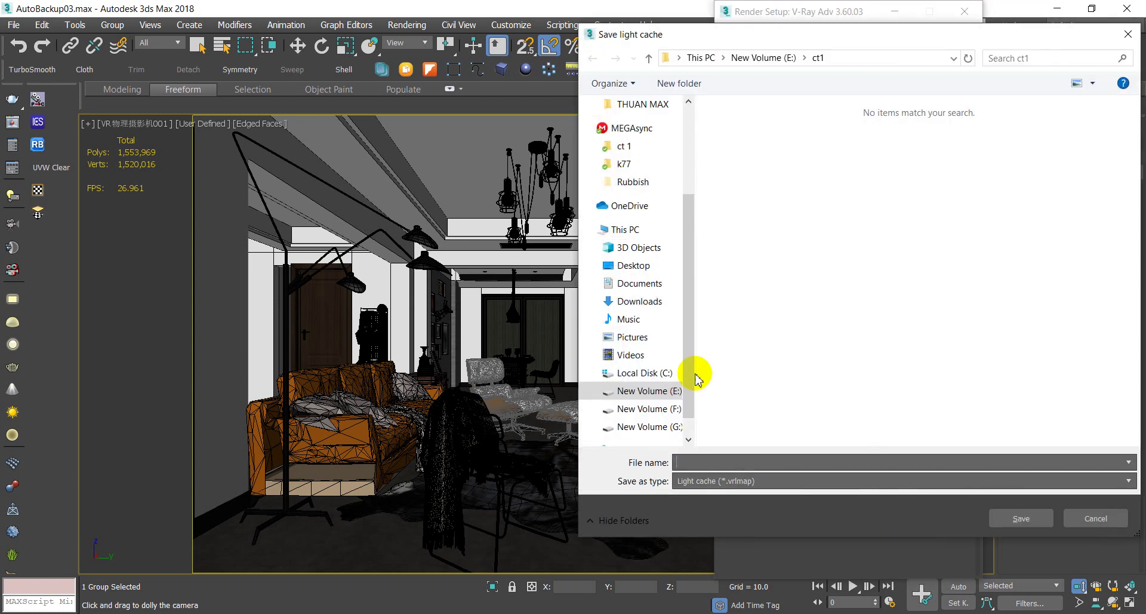
left_click_drag(762, 31, 490, 24)
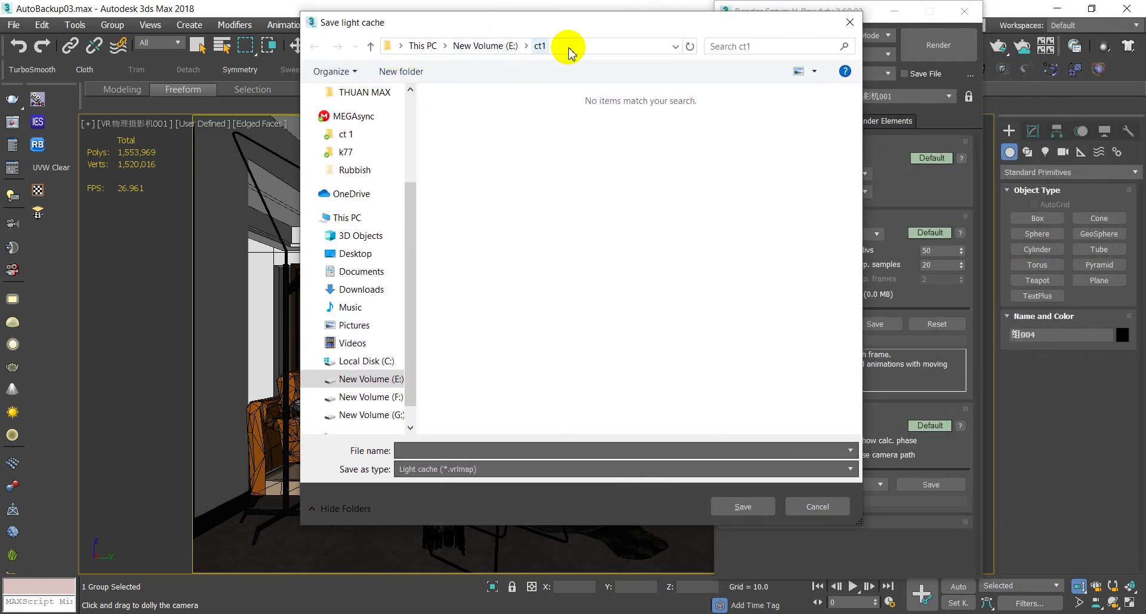
left_click(477, 453)
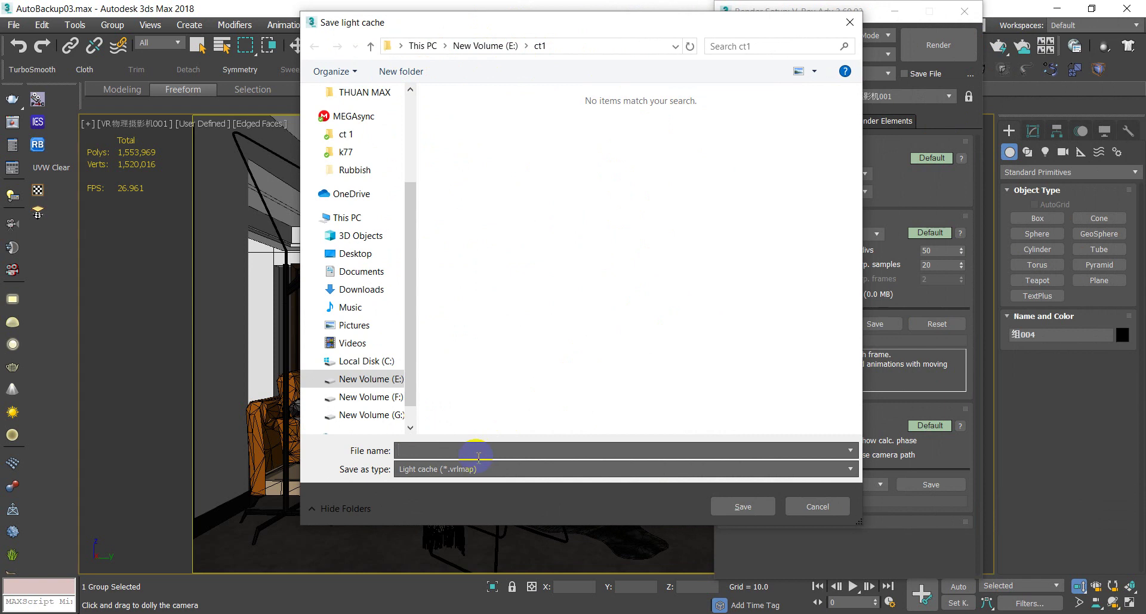
type("cam 1")
left_click(740, 505)
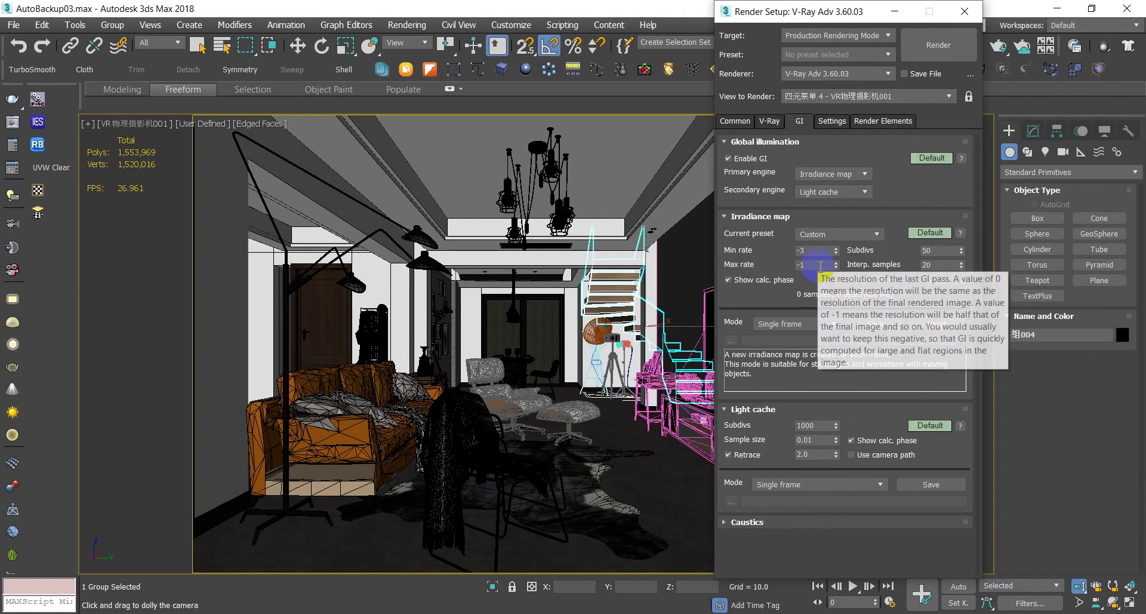
- Save the irradiance map as 'cam1' (.vrmap) in E:\ct1
left_click(874, 323)
left_click(441, 453)
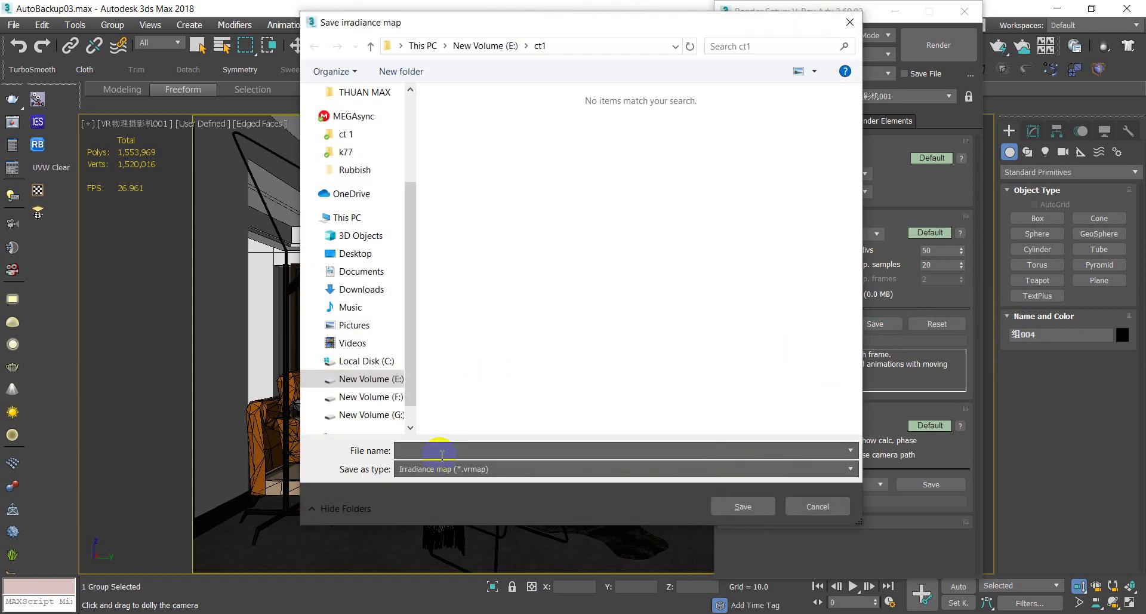
type("ca")
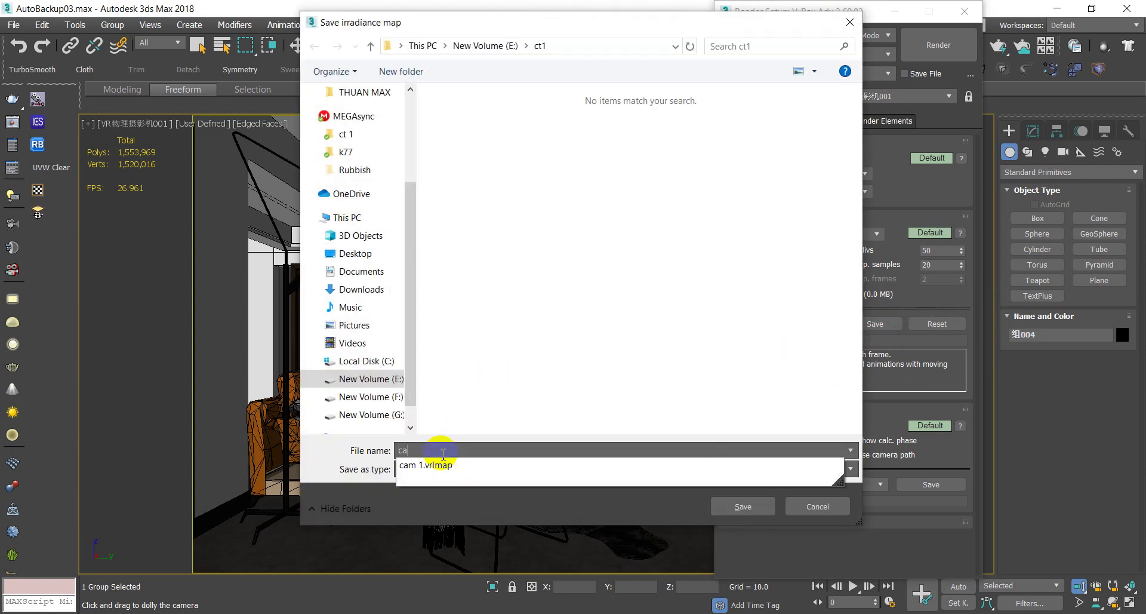
type("m1")
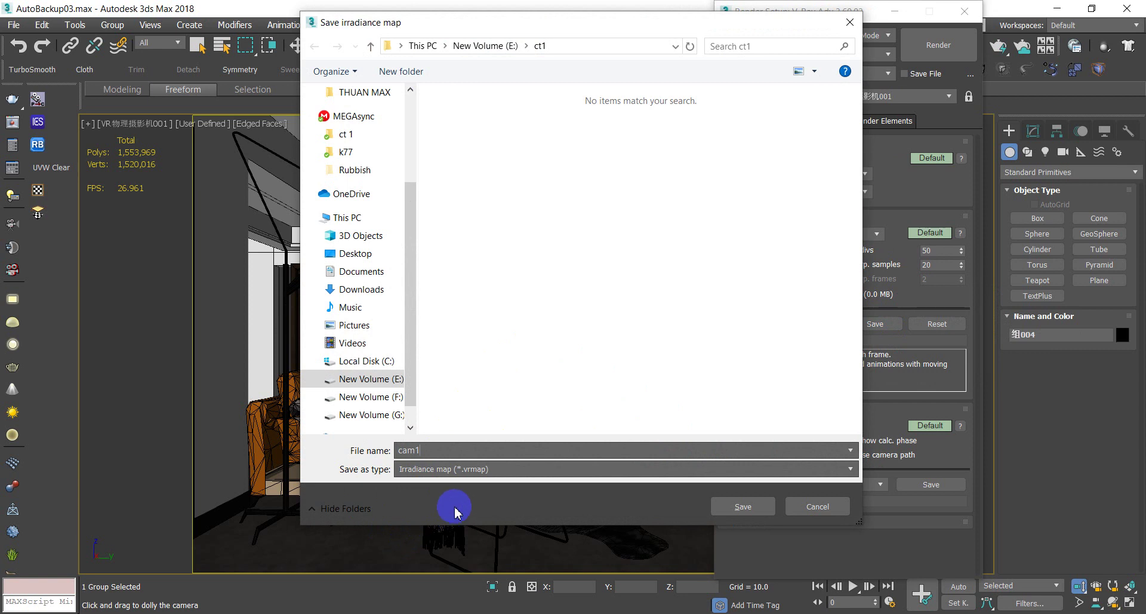
left_click(744, 507)
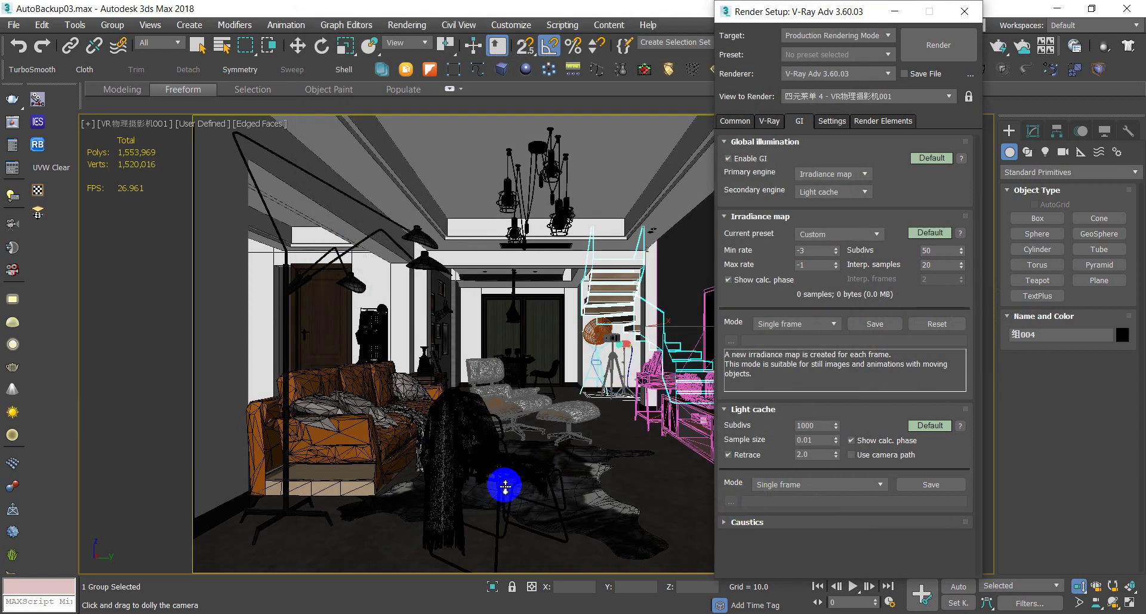
- Minimize Render Setup and open the TIK3D panel under the VN_Plugins geometry category
left_click(894, 10)
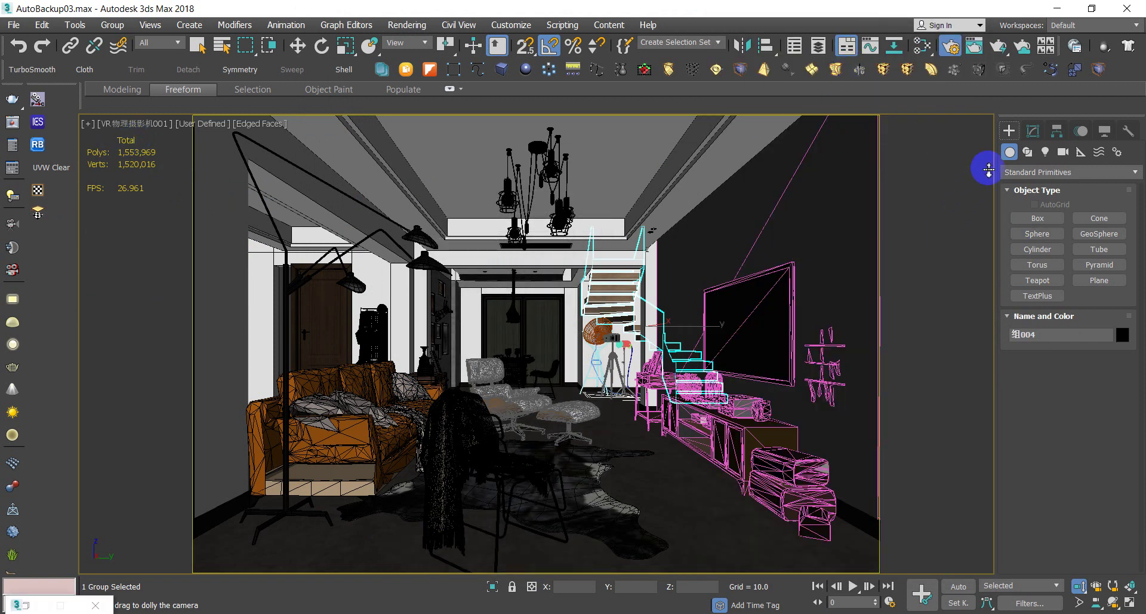
left_click(1010, 153)
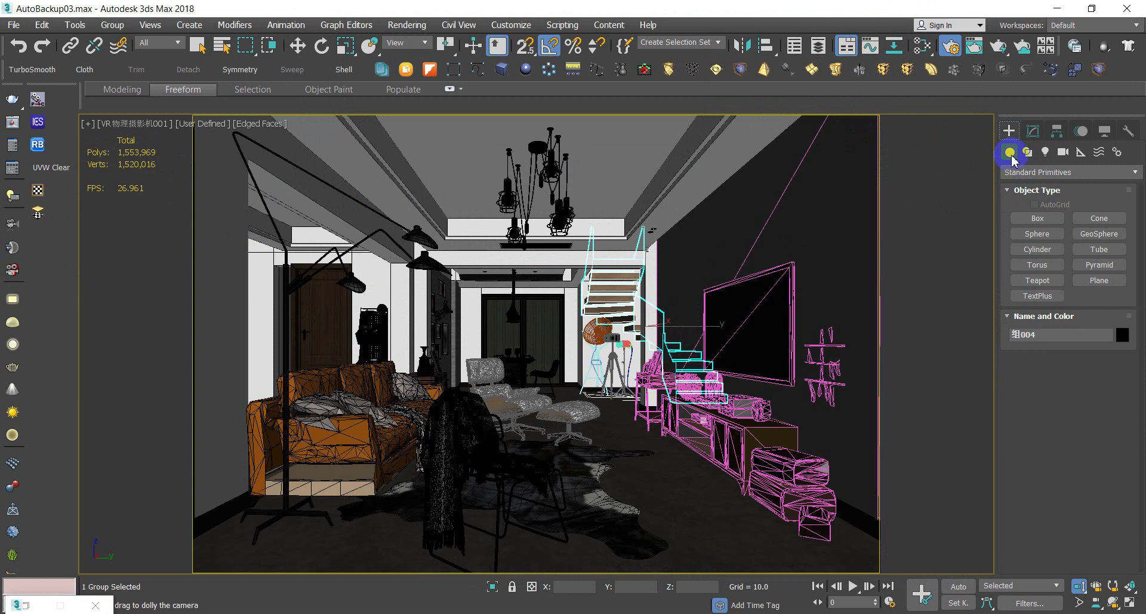
left_click(1038, 172)
left_click(1025, 423)
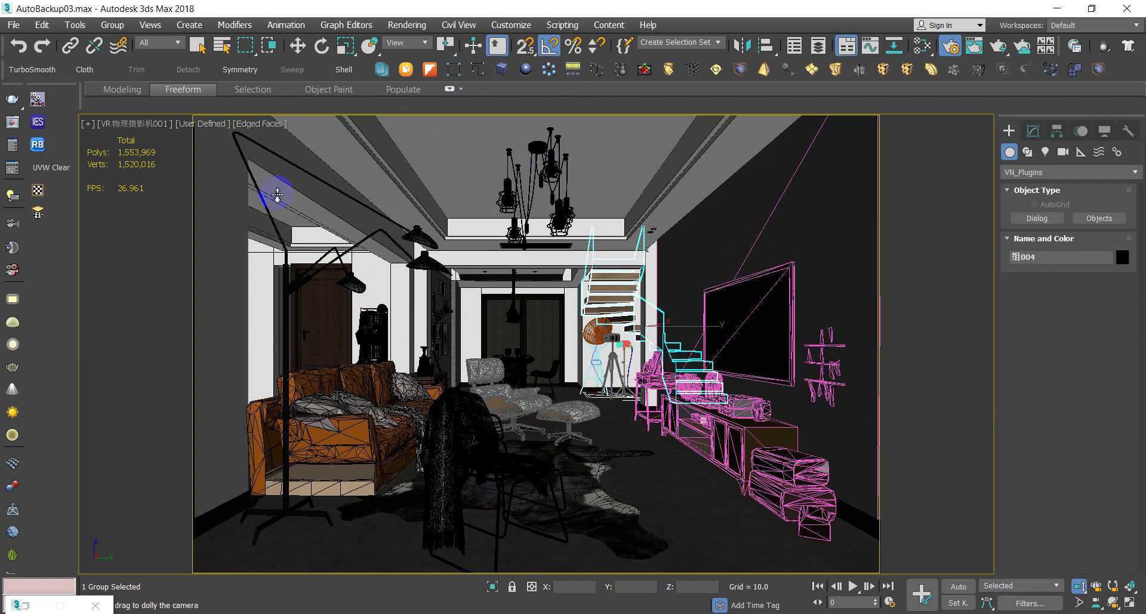
left_click(1041, 222)
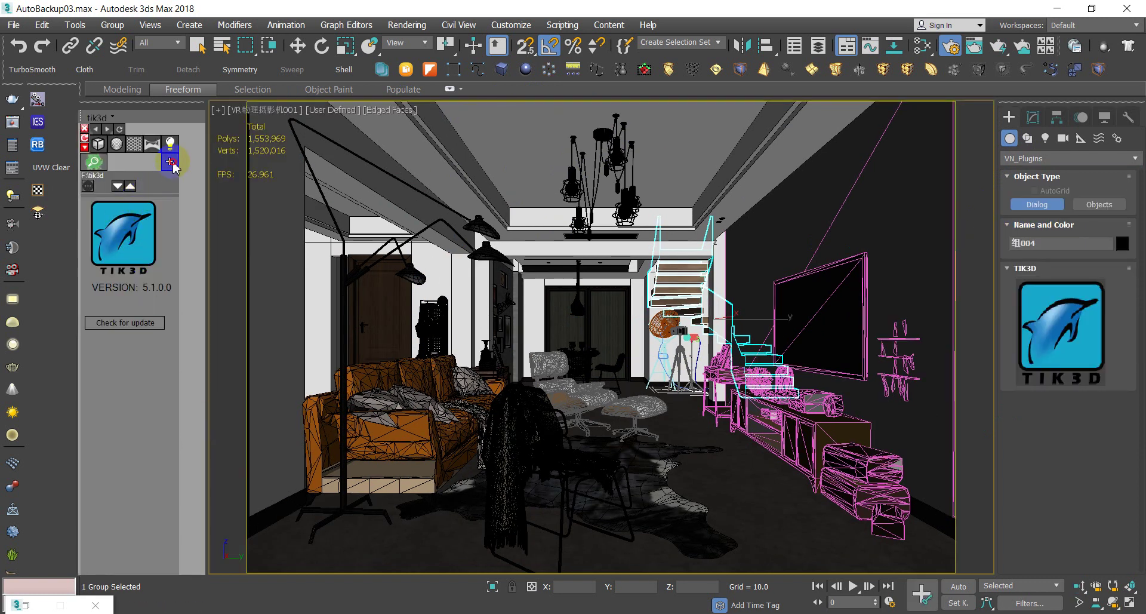
- Run catalyst.ms from the Extended scripts and apply its Medium Setting render preset
left_click(171, 162)
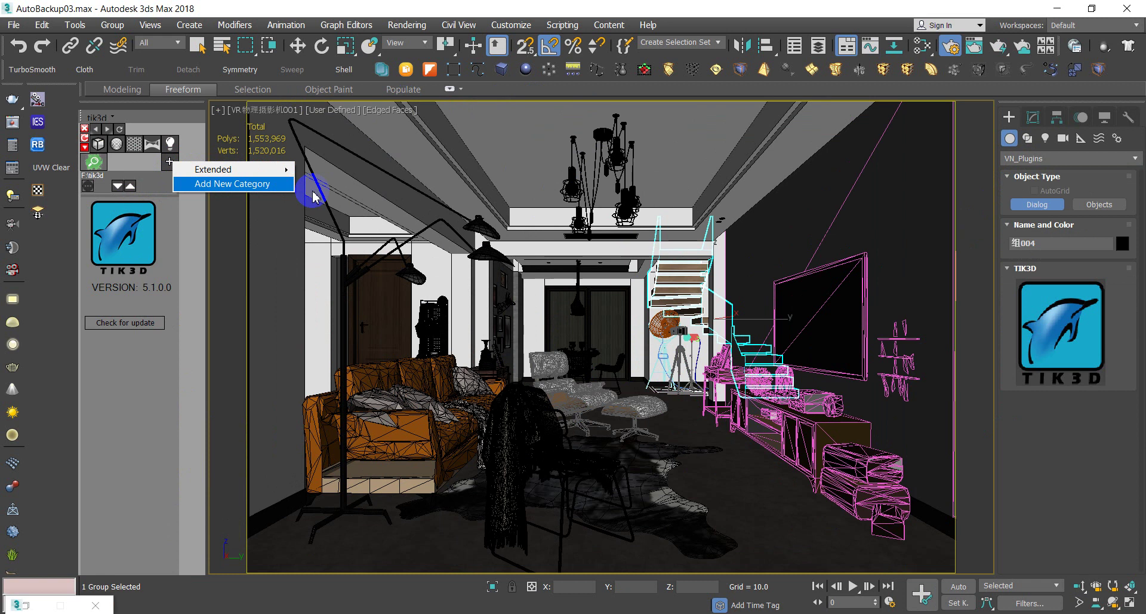
mouse_move(231, 170)
left_click(334, 184)
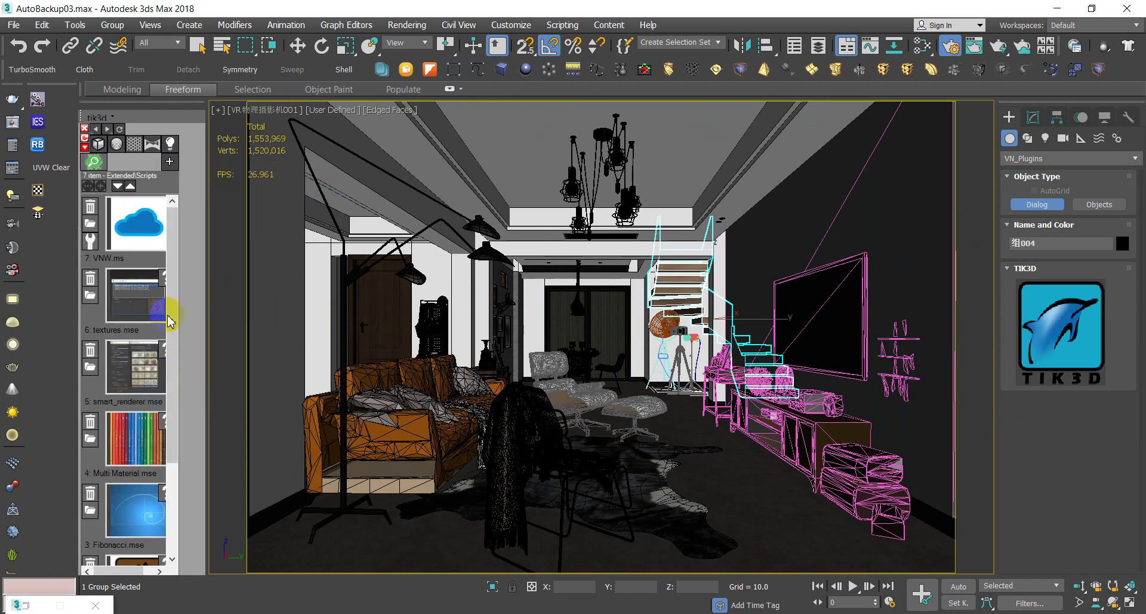
scroll(169, 321, "down", 3)
left_click(131, 451)
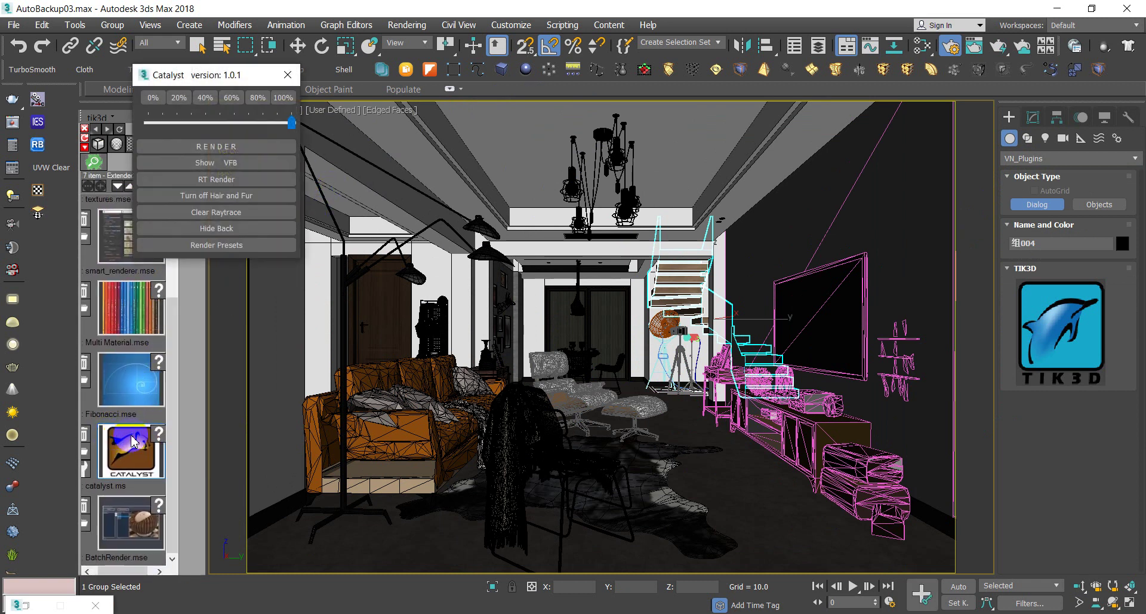
left_click(226, 240)
left_click(256, 261)
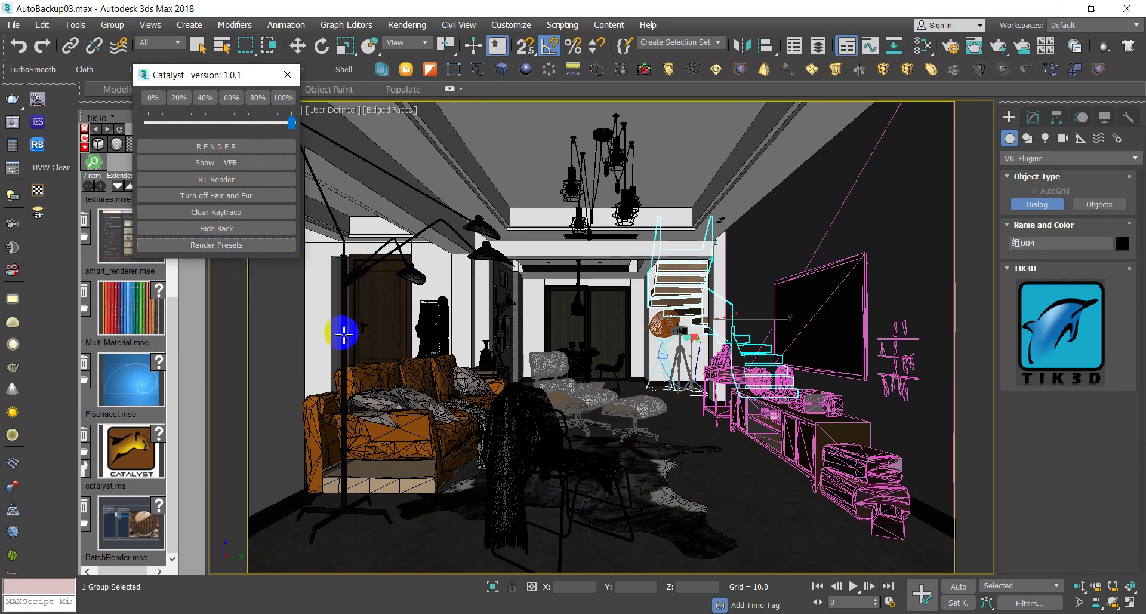
left_click_drag(226, 79, 182, 87)
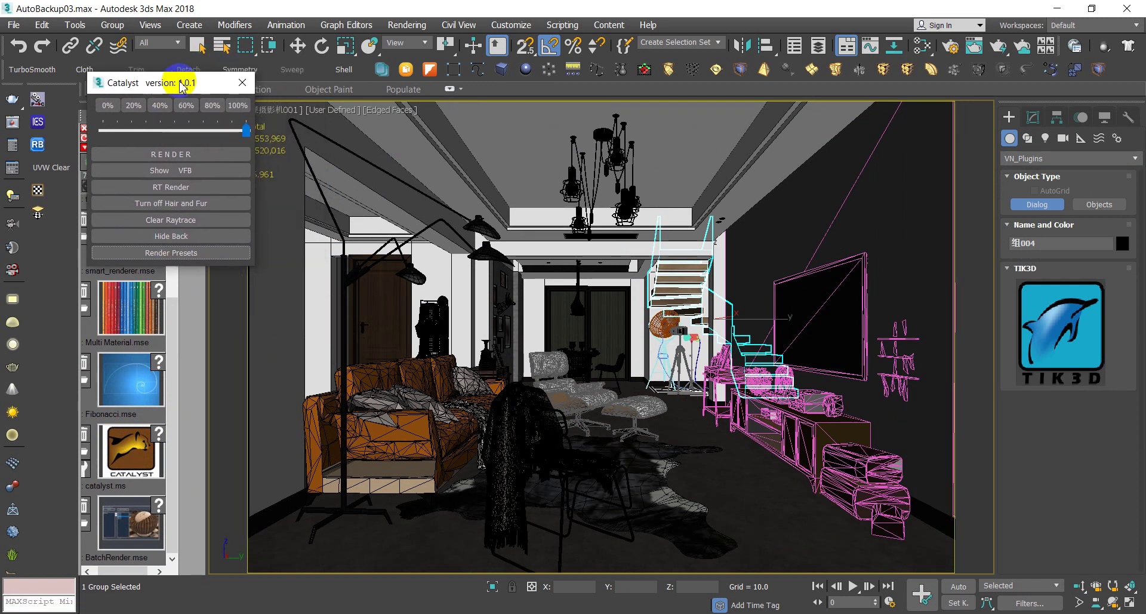
left_click(950, 46)
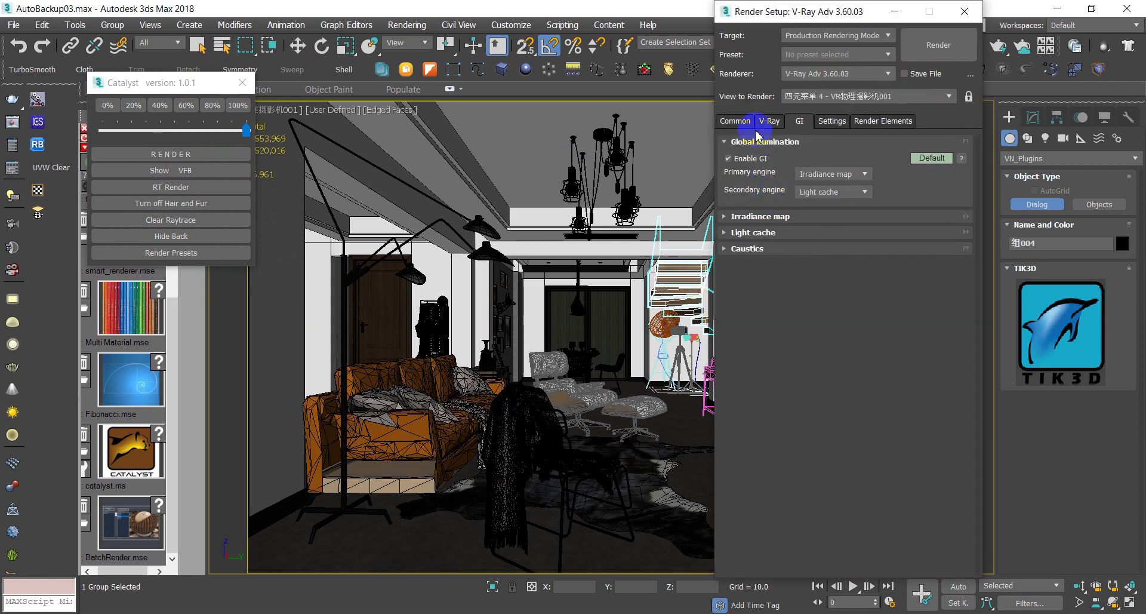
- Switch all GI settings to Expert from the Light cache rollout, then reopen Render Setup with F10
left_click(746, 121)
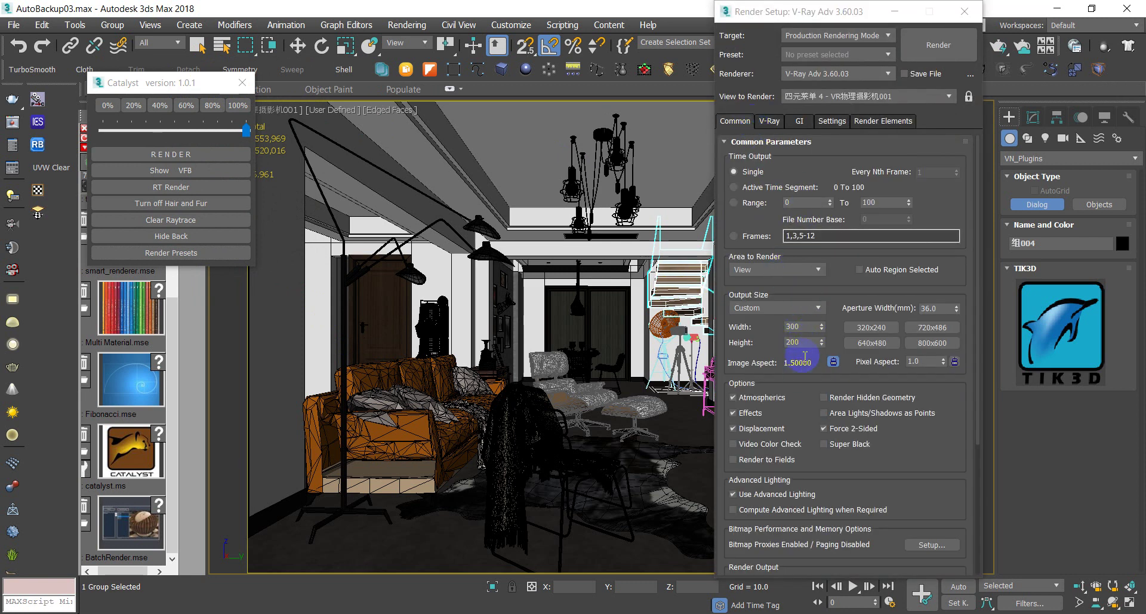
left_click(799, 121)
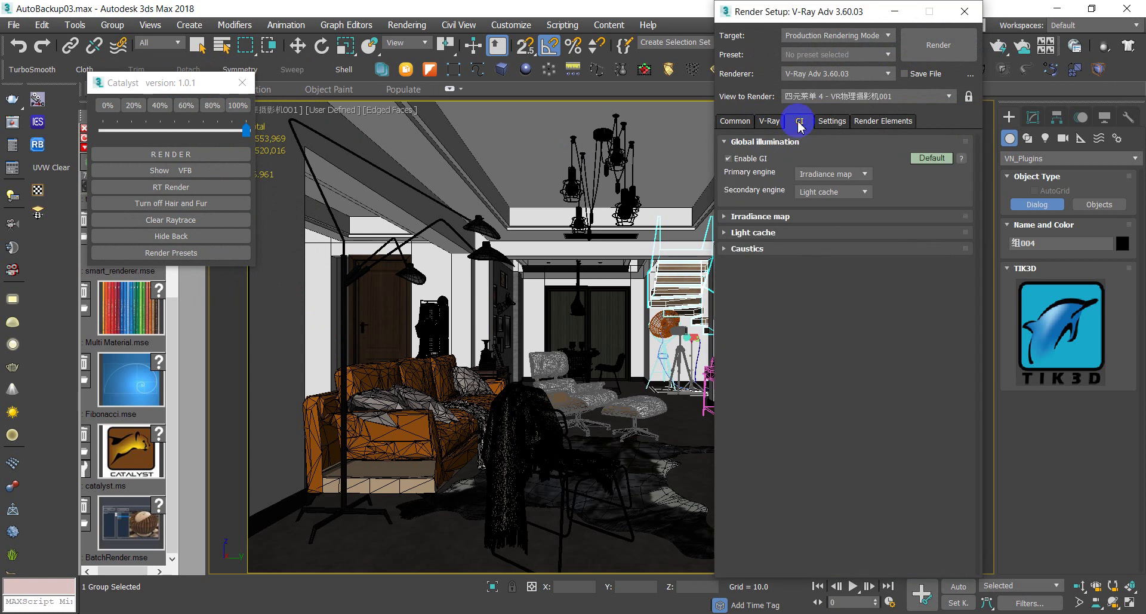
left_click(773, 238)
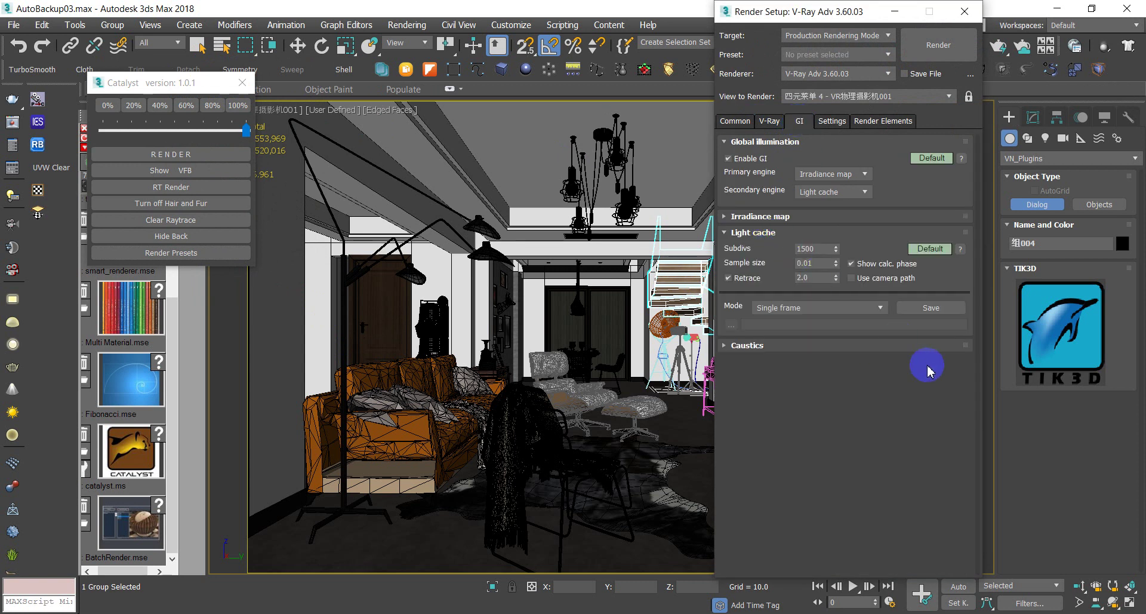
left_click(949, 248)
left_click(973, 286)
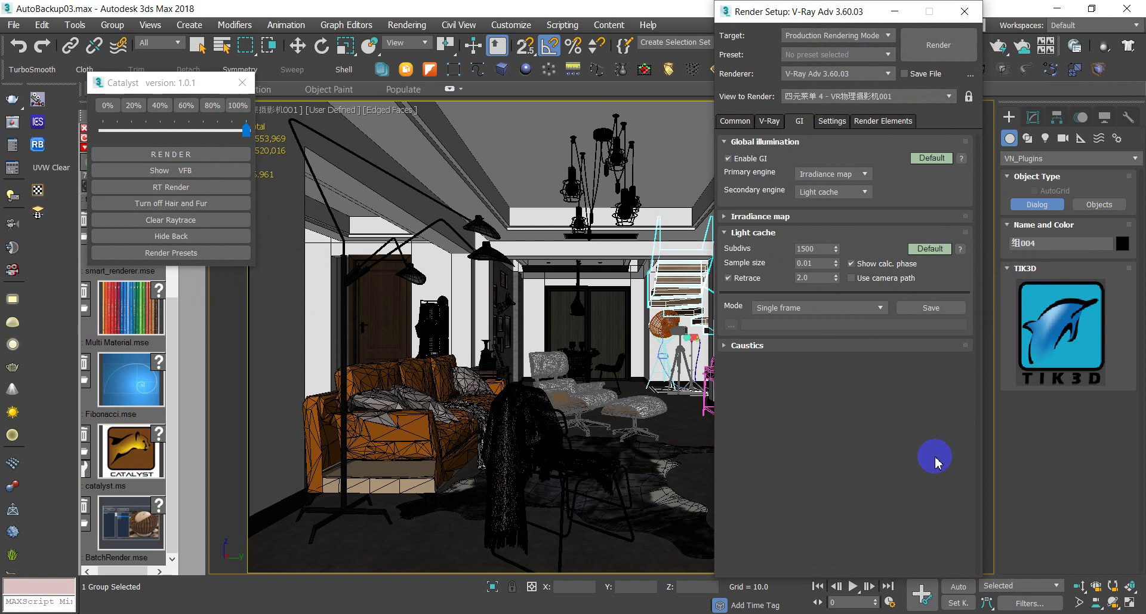
key("F10")
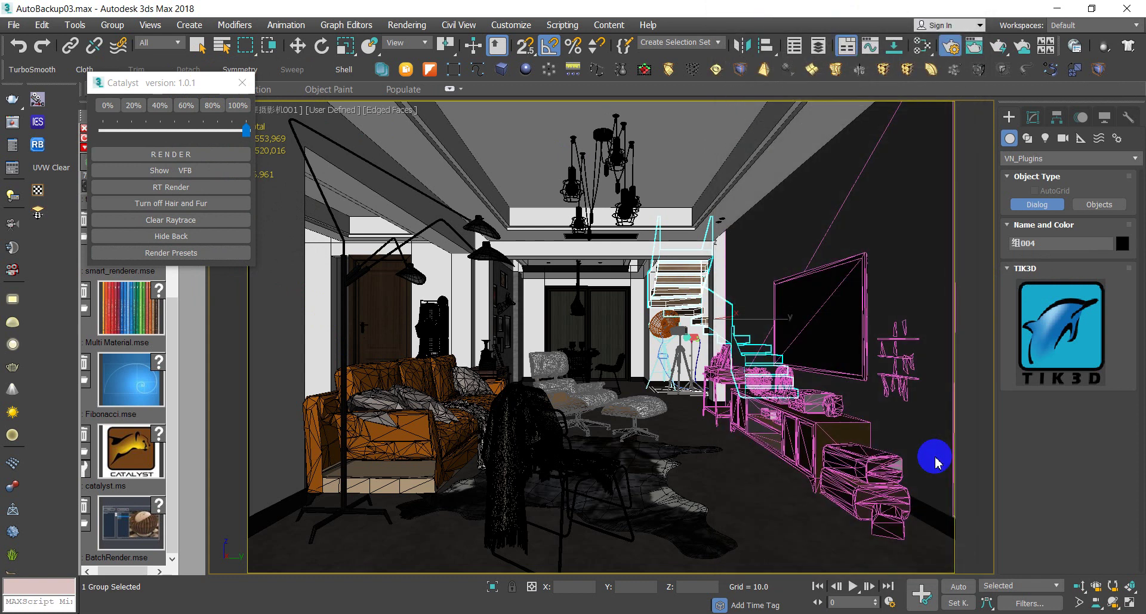
key("F10")
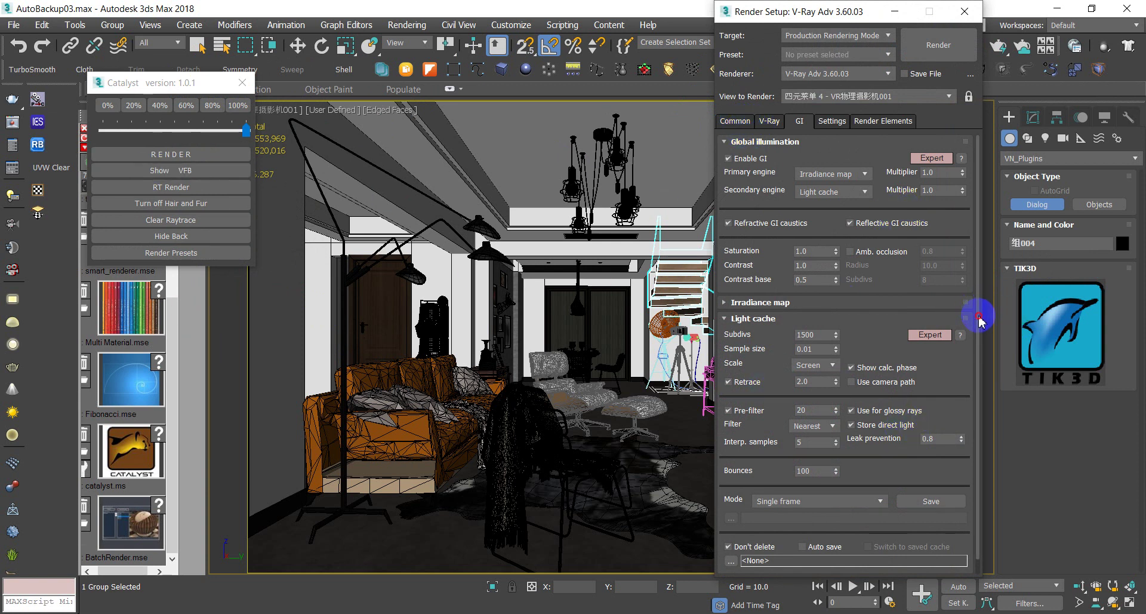
- Turn on light cache auto-save to E:\ct1\cam 1.vrlmap, overwriting the existing file
left_click_drag(977, 317, 980, 384)
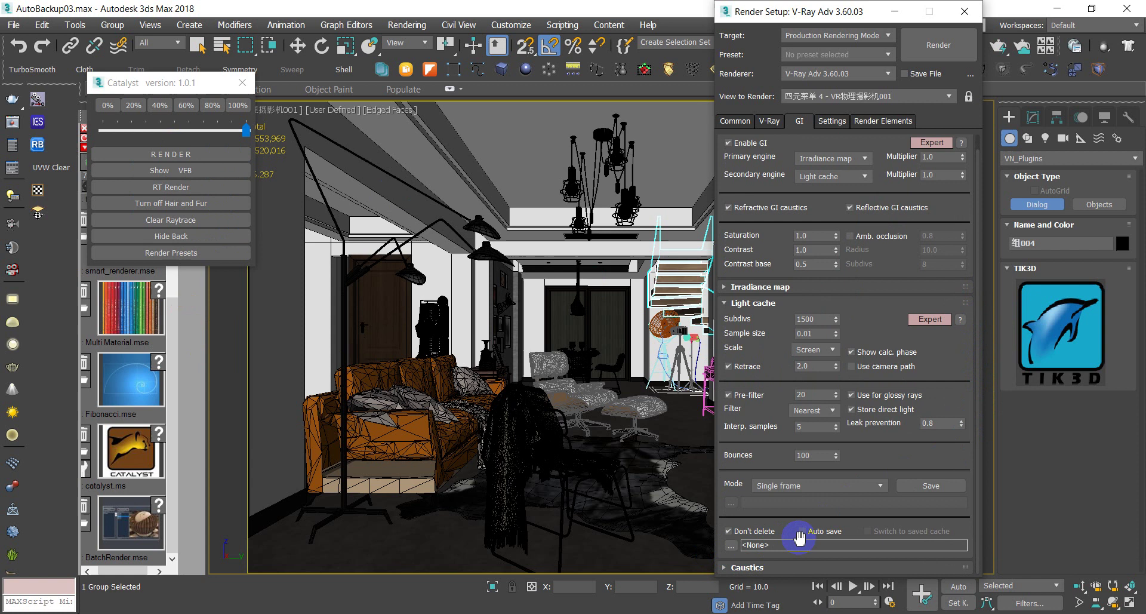
right_click(870, 300)
left_click(898, 328)
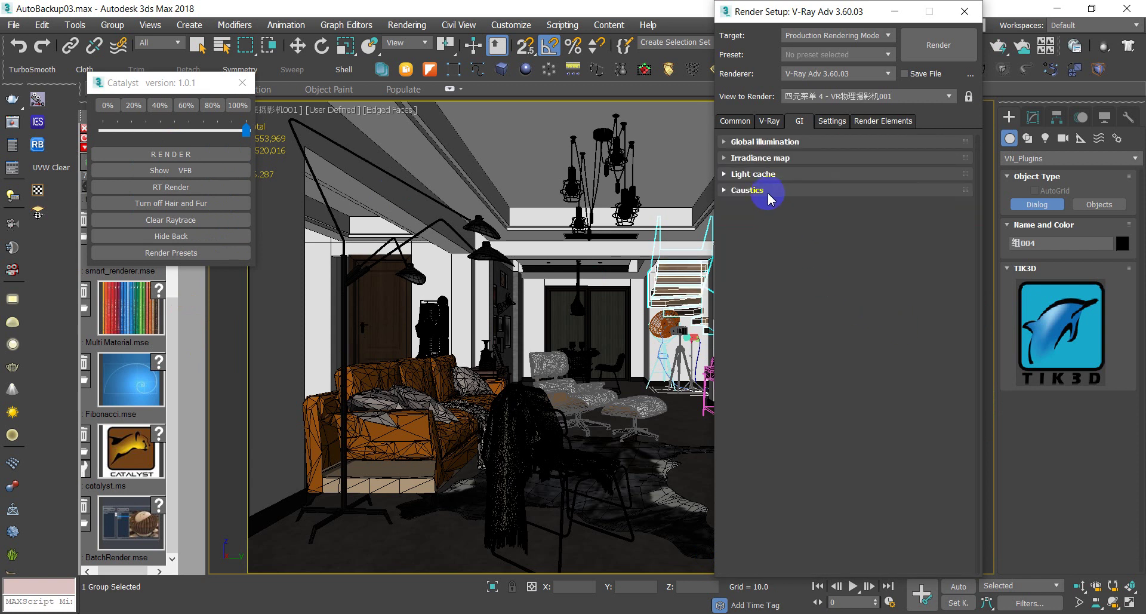
left_click(751, 173)
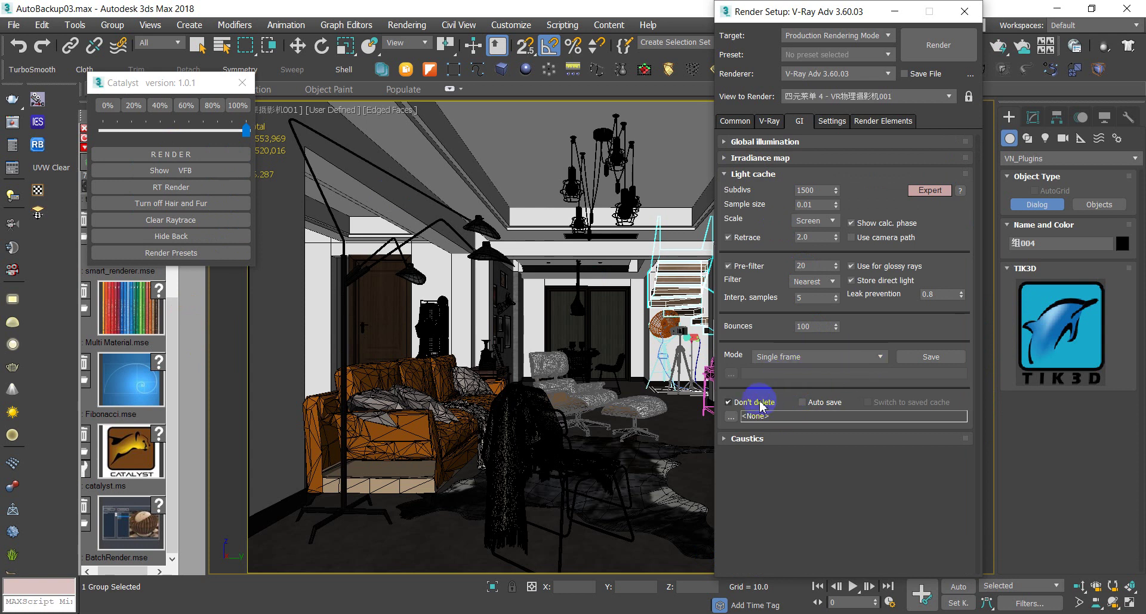
left_click(802, 402)
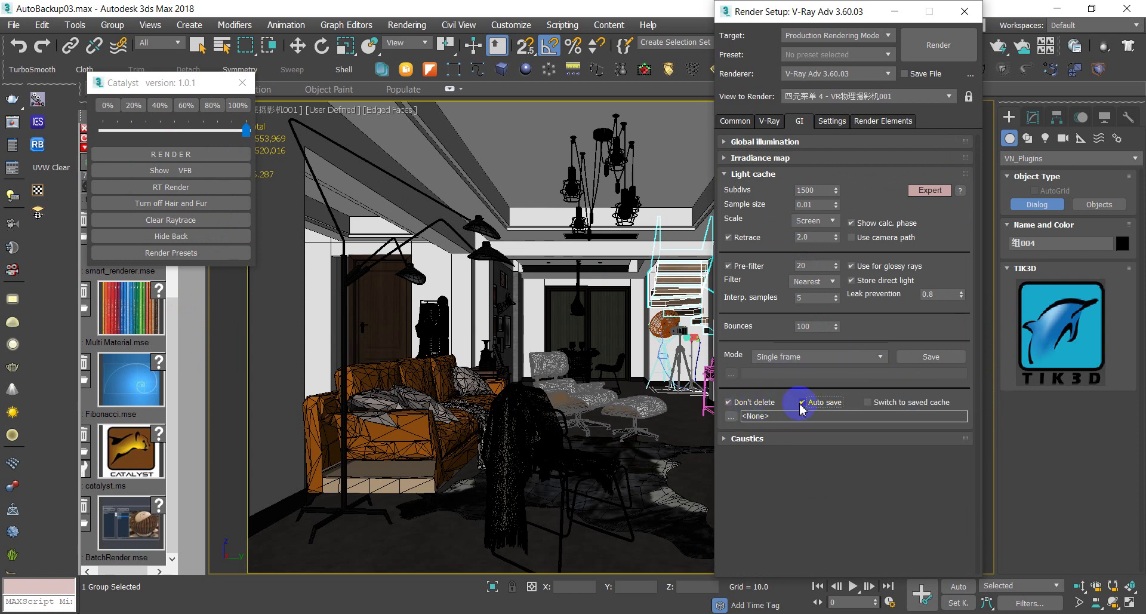
left_click(731, 416)
left_click(471, 134)
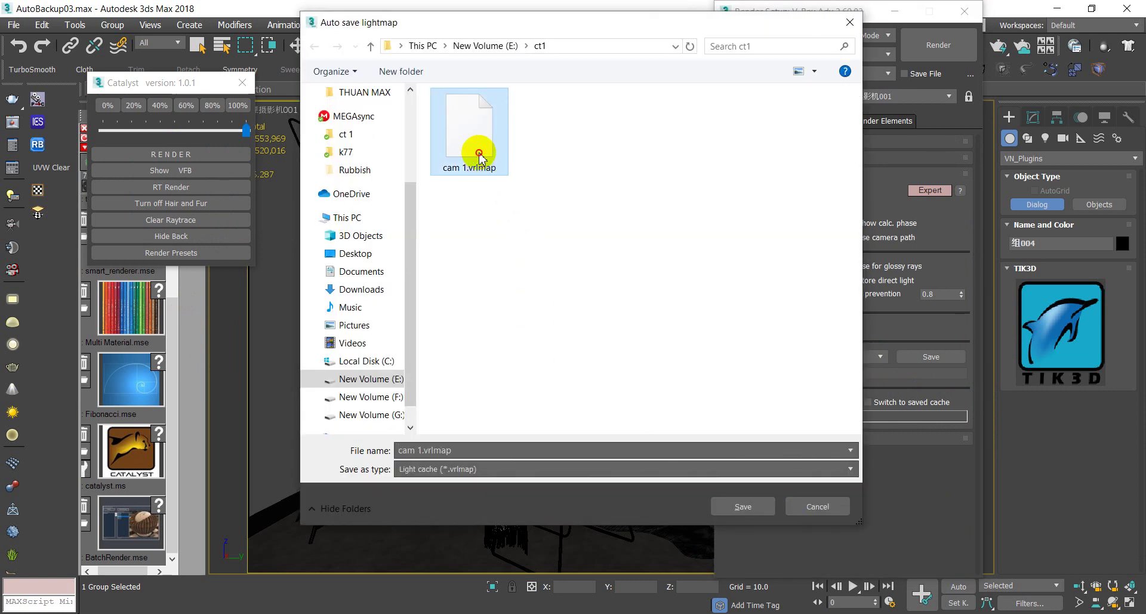
left_click(724, 499)
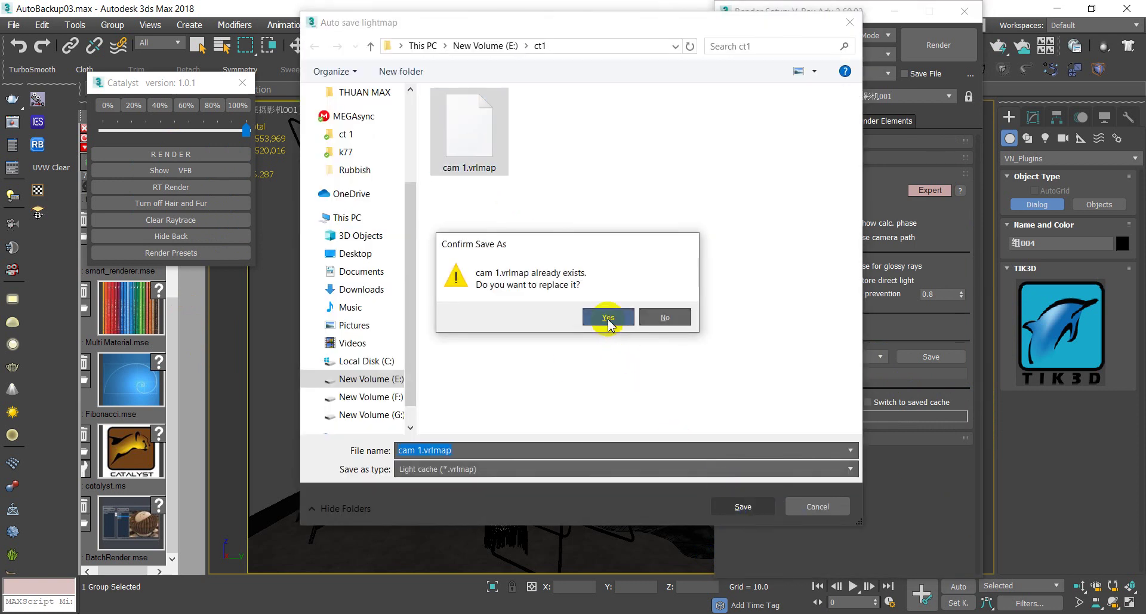
left_click(606, 314)
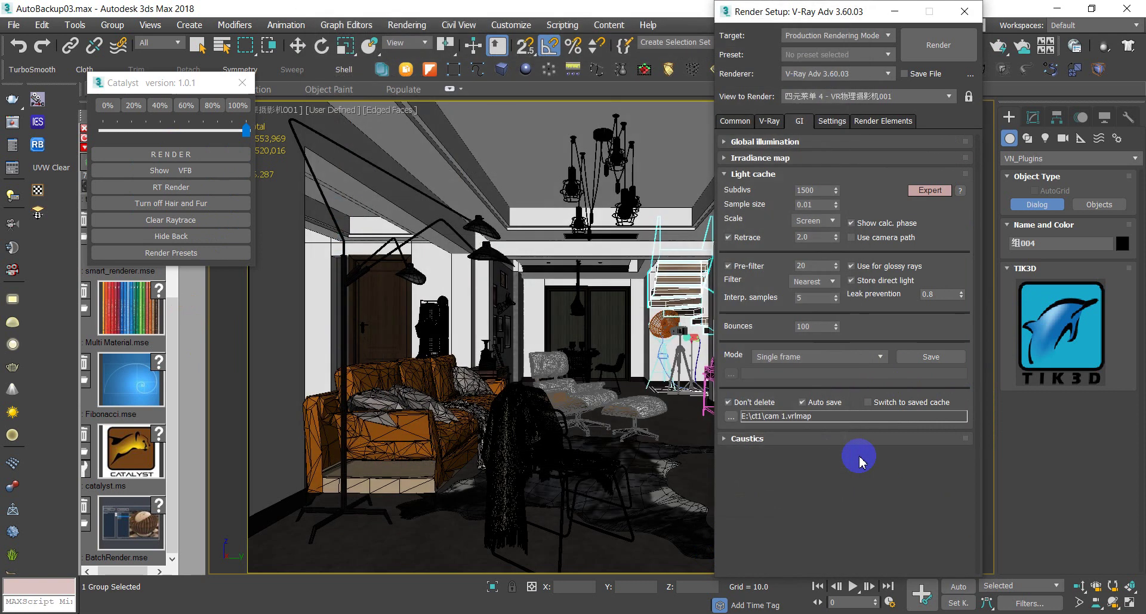
left_click(761, 158)
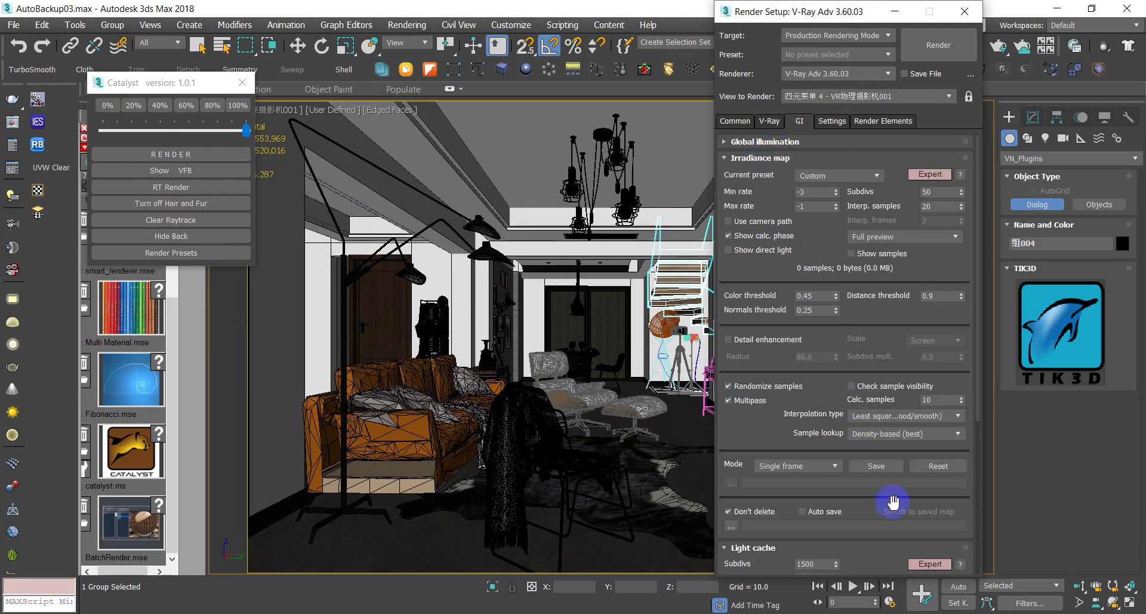
- Turn on irradiance map auto-save to E:\ct1\cam1.vrmap, replacing the existing file
left_click_drag(976, 385, 979, 453)
left_click(801, 384)
left_click(736, 402)
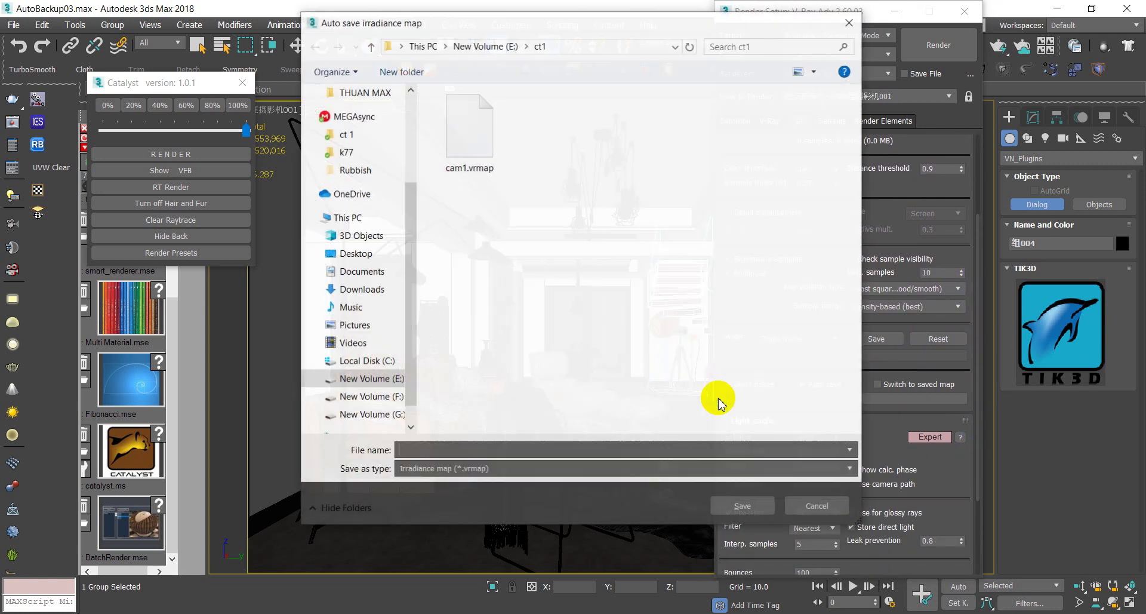
left_click(469, 143)
left_click(731, 501)
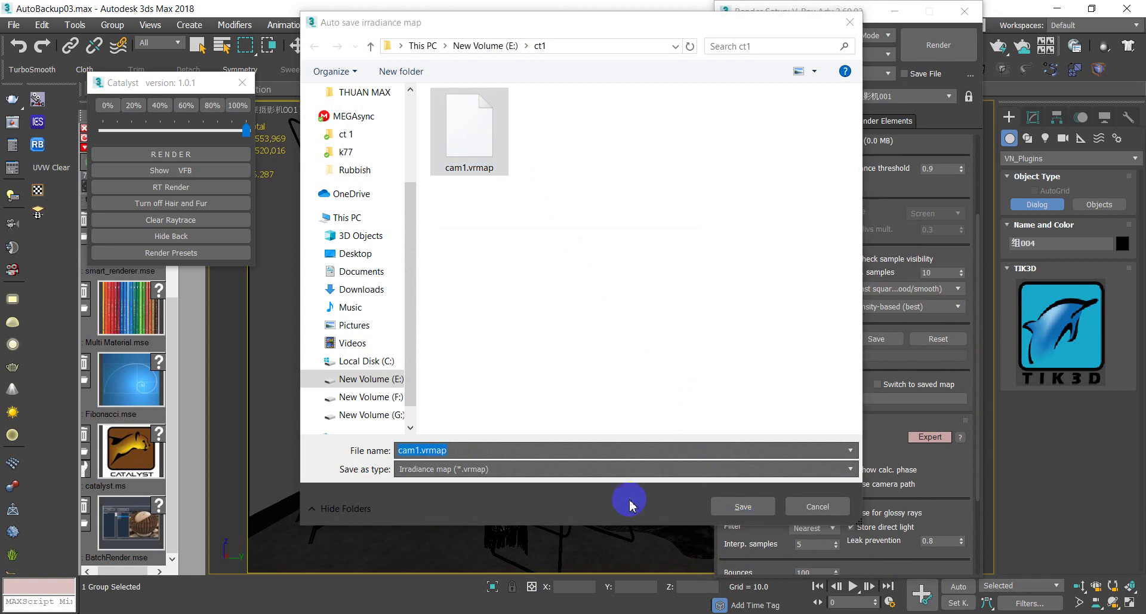
left_click(610, 315)
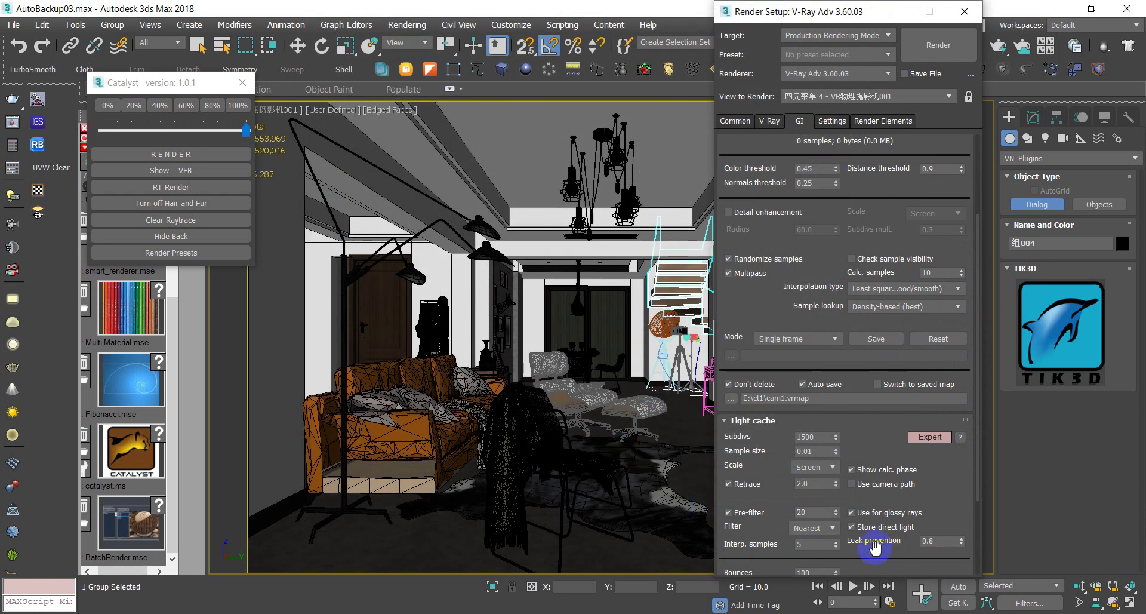
left_click(952, 46)
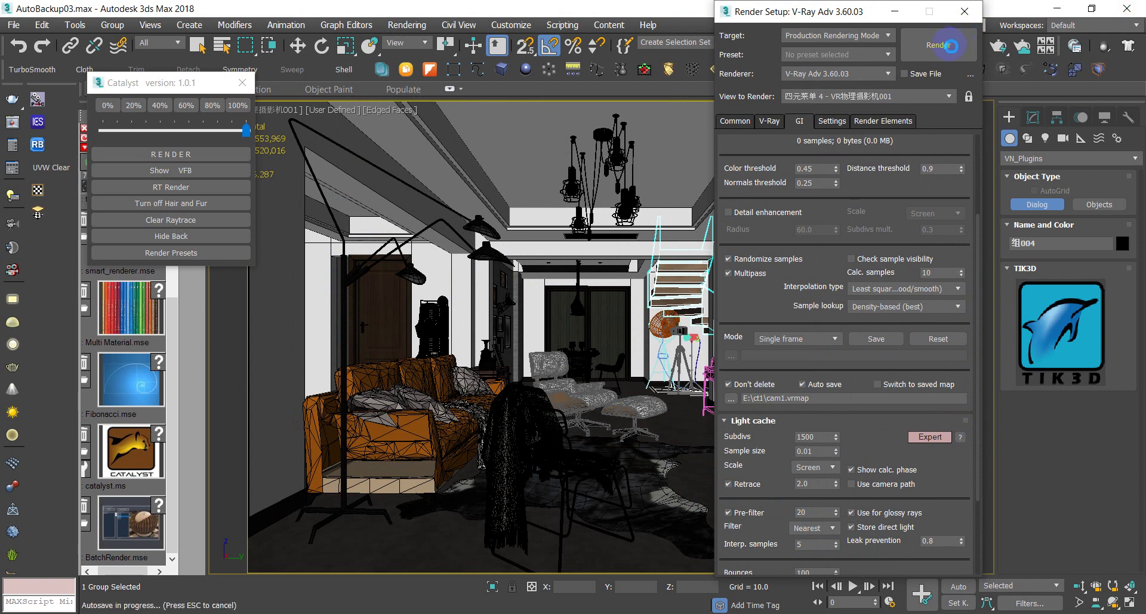
- Render the camera view at 300 x 200, enlarge the V-Ray frame buffer, and open its colour corrections
left_click(949, 47)
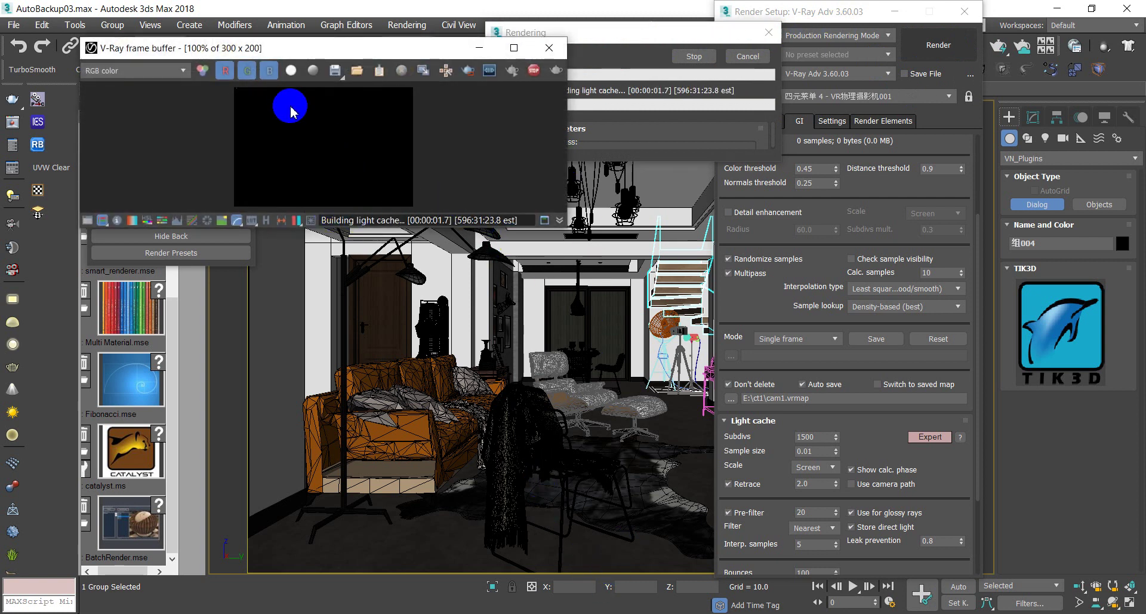
mouse_move(549, 228)
left_mouse_down()
mouse_move(589, 354)
mouse_move(599, 435)
left_mouse_up()
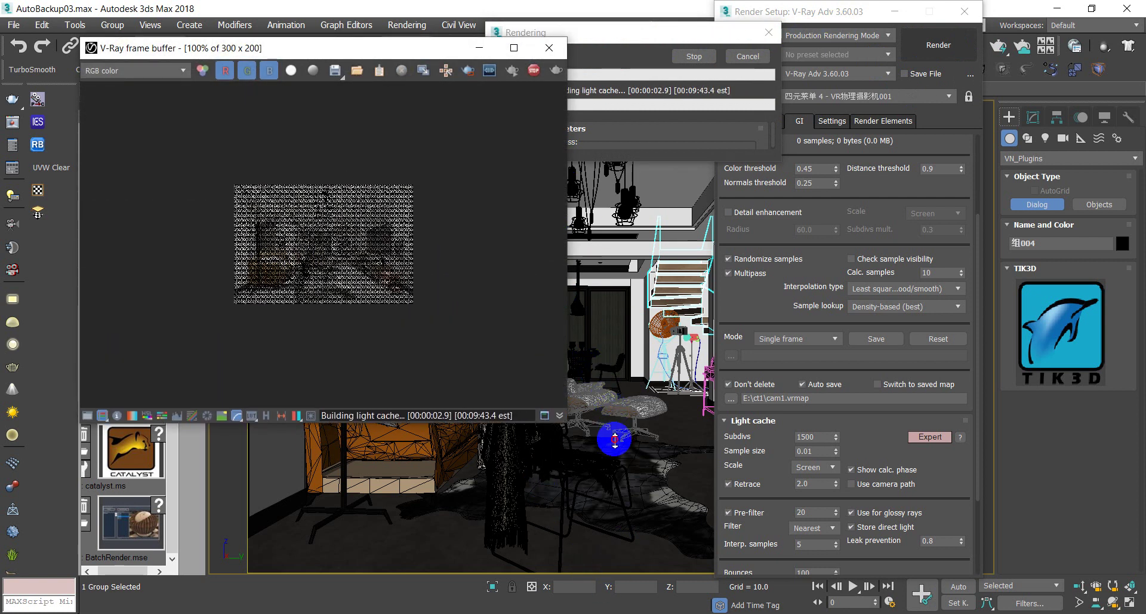
left_click_drag(440, 41, 618, 70)
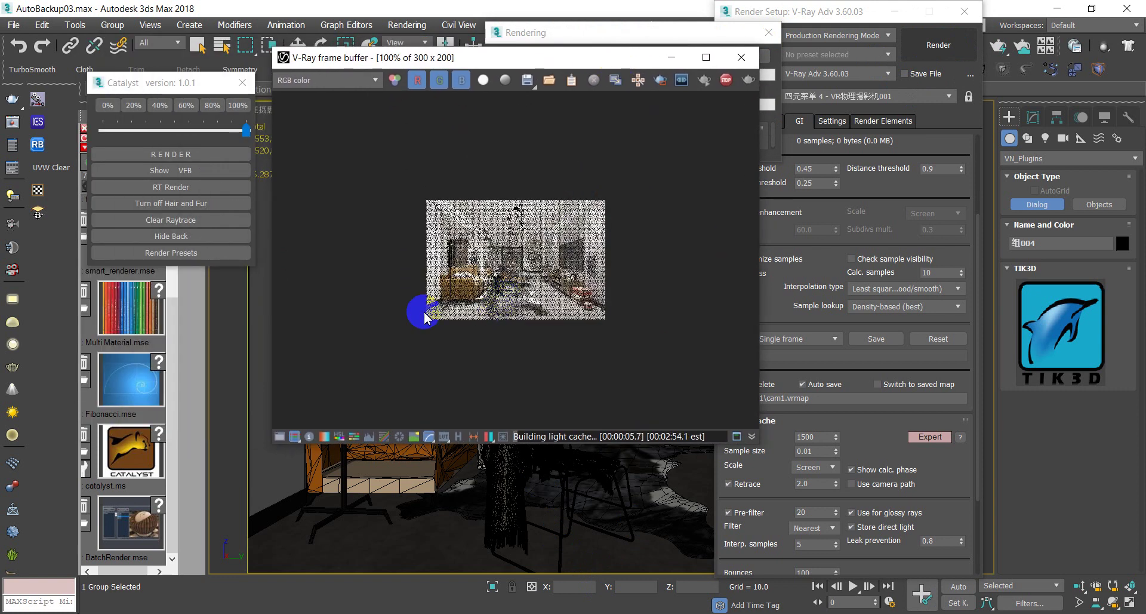
left_click(294, 437)
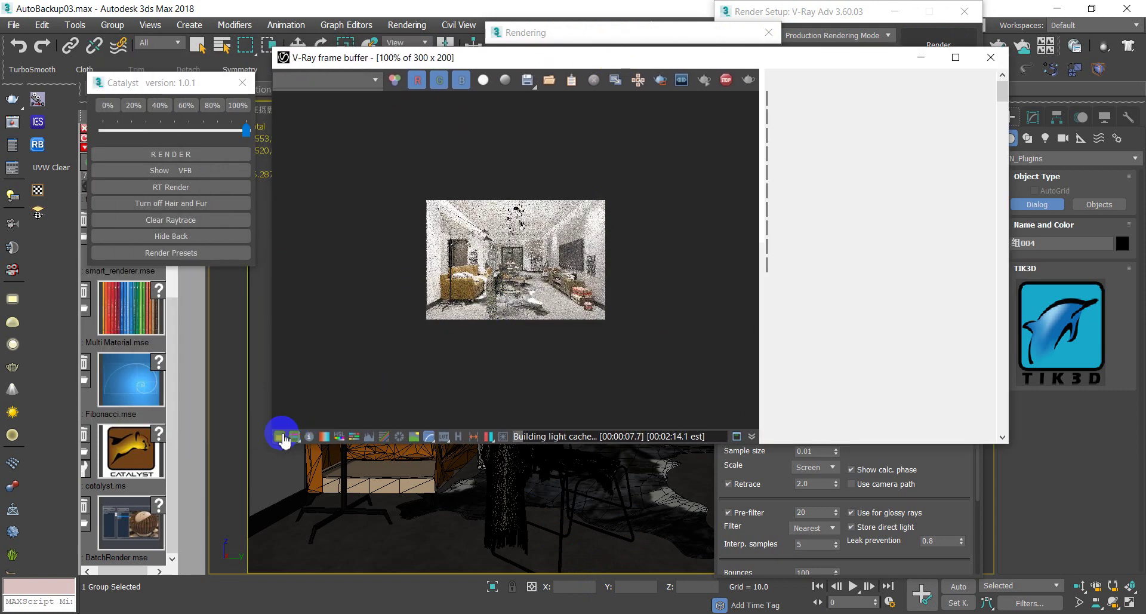
- Enable the frame buffer's Exposure correction with exposure -0.62 and contrast 0.17
left_click(979, 98)
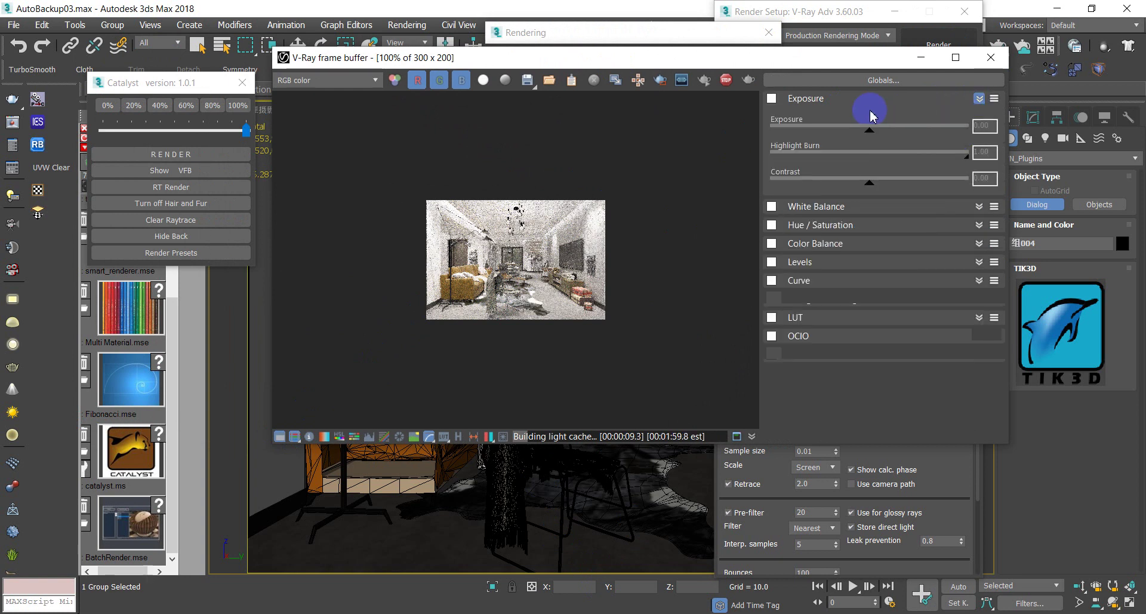
left_click(771, 97)
left_click_drag(867, 130, 856, 131)
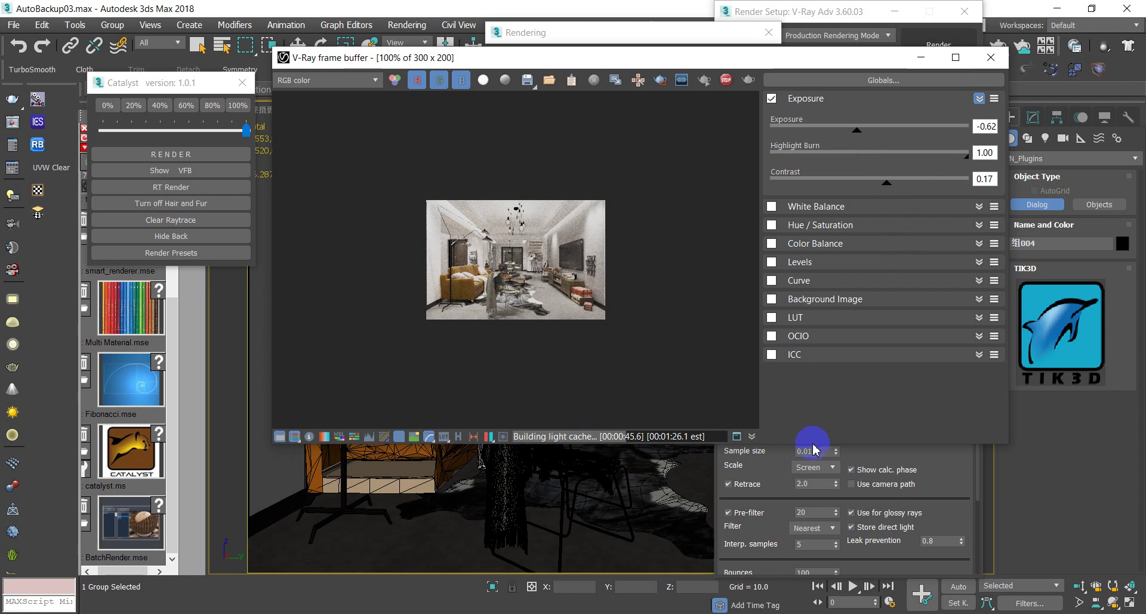
- Make the V-Ray frame buffer window taller, then bring up the Windows Start menu
mouse_move(798, 442)
left_mouse_down()
mouse_move(810, 554)
mouse_move(666, 557)
left_mouse_up()
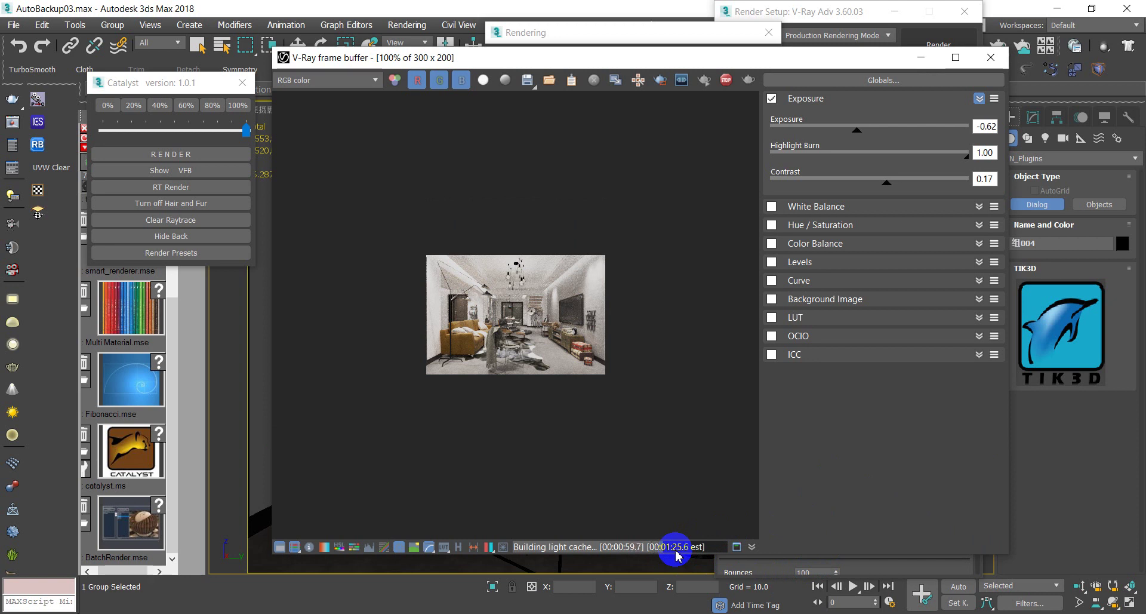
left_click(678, 555)
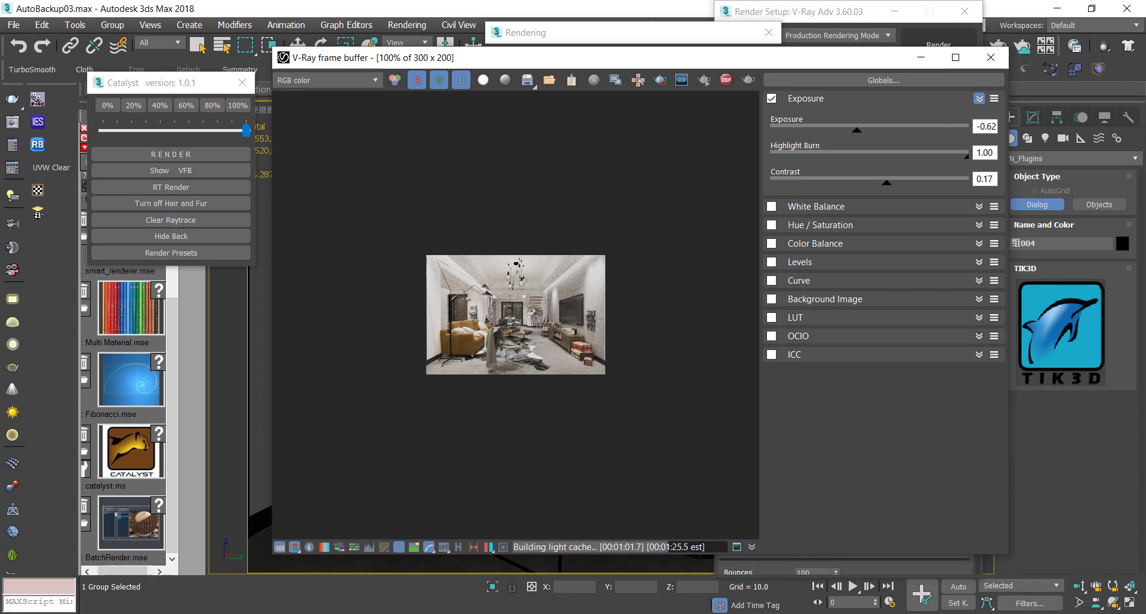
key("super")
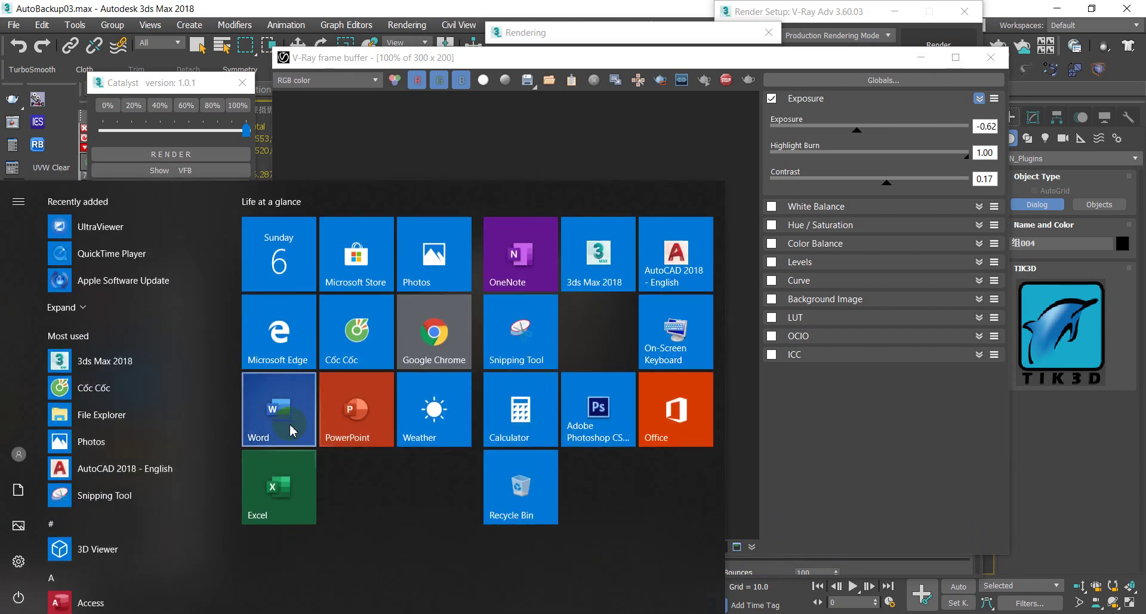
- Launch Word from Start, create a blank document, and restore it to a window
left_click(416, 390)
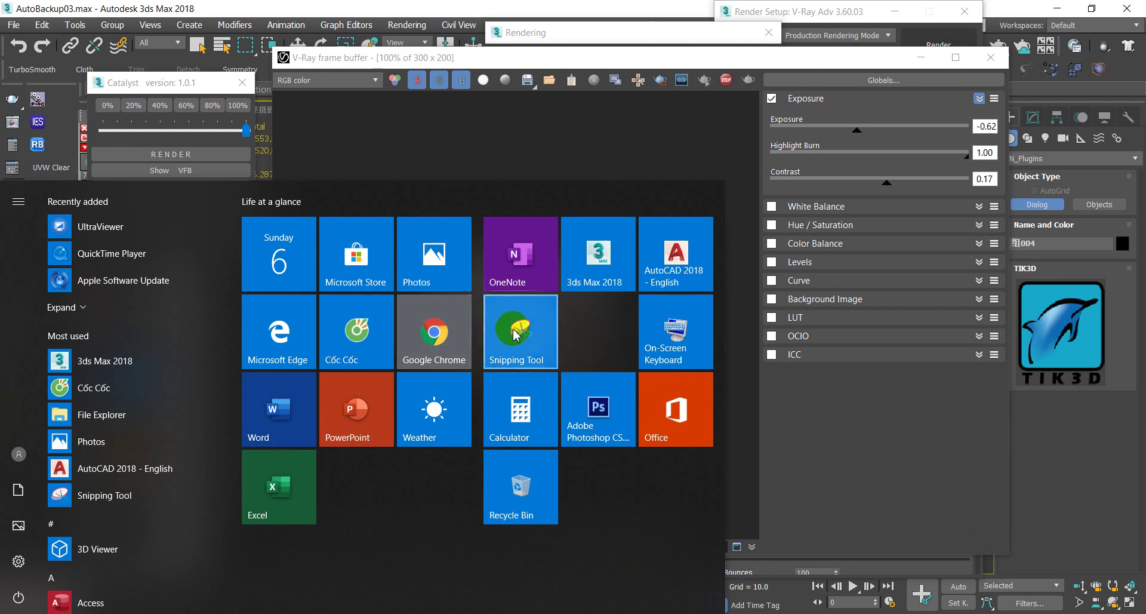
left_click(290, 418)
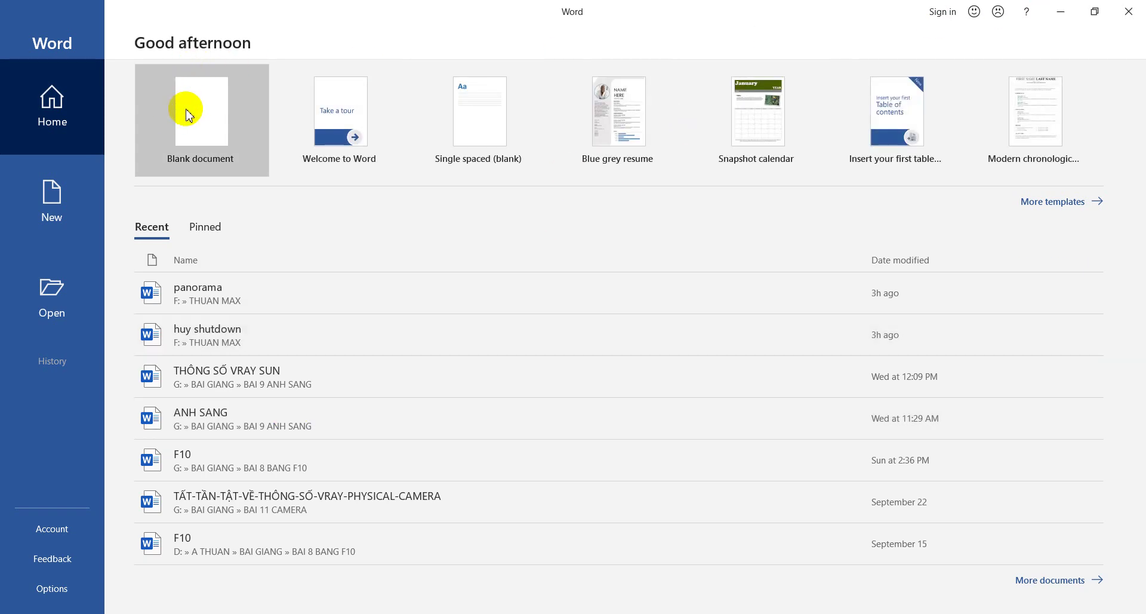
left_click(186, 113)
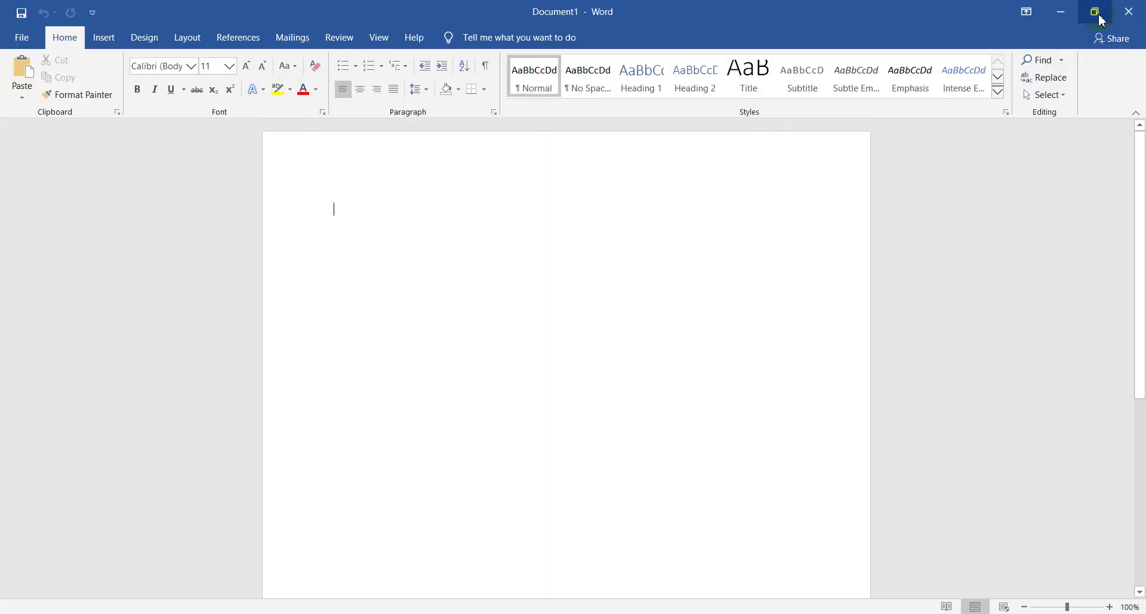
left_click(1100, 17)
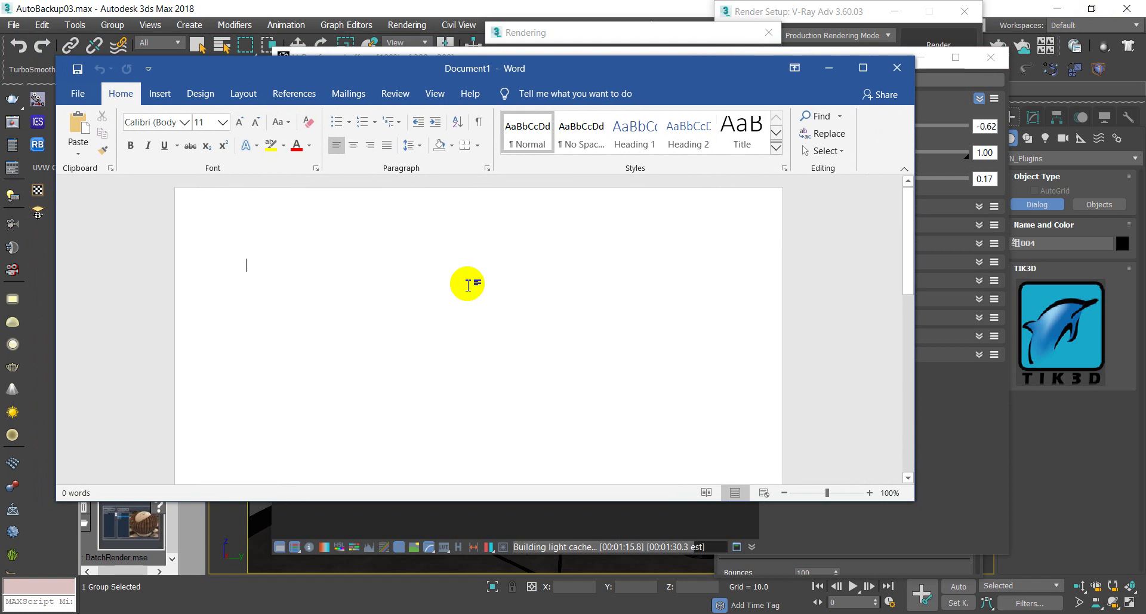
- Type the note 1.5, then shrink the Word window and place it below the render
mouse_move(558, 82)
left_mouse_down()
mouse_move(484, 338)
mouse_move(764, 606)
mouse_move(762, 593)
left_mouse_up()
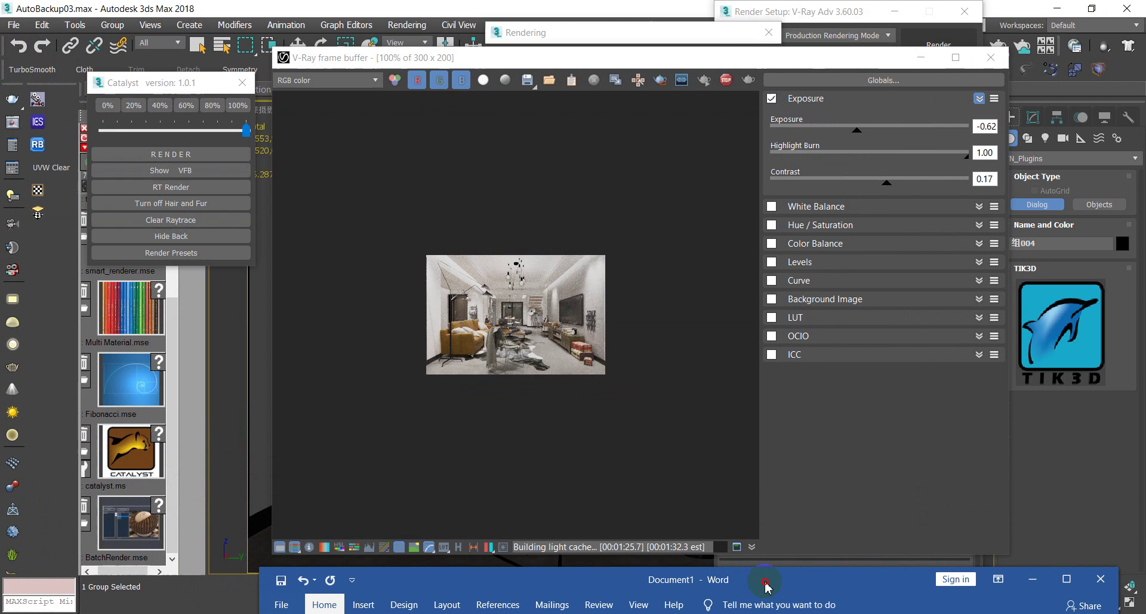
left_click_drag(750, 581, 714, 321)
left_click(470, 514)
type(".5")
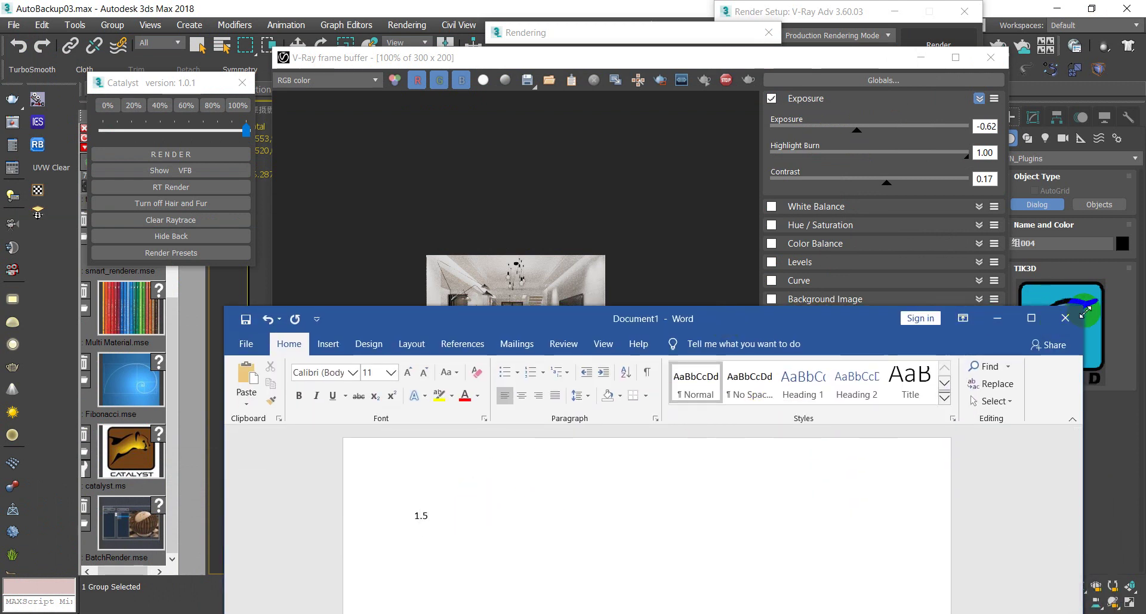
left_click_drag(1085, 316, 951, 440)
left_click_drag(737, 456, 688, 583)
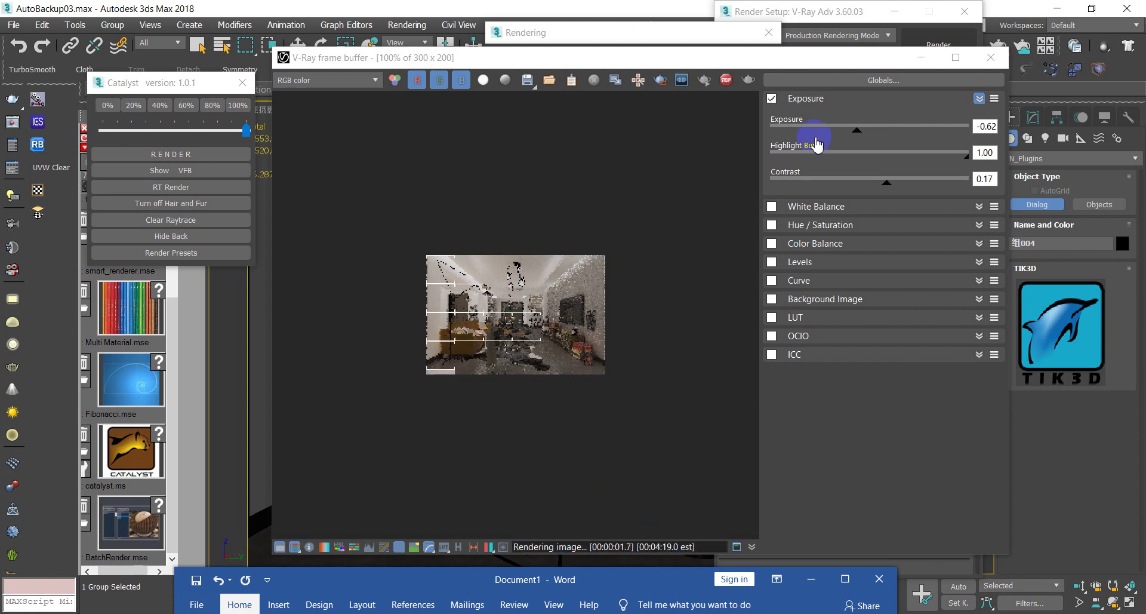
- Bring the V-Ray render in front of Word, then switch to the scene folder in File Explorer
left_click(733, 85)
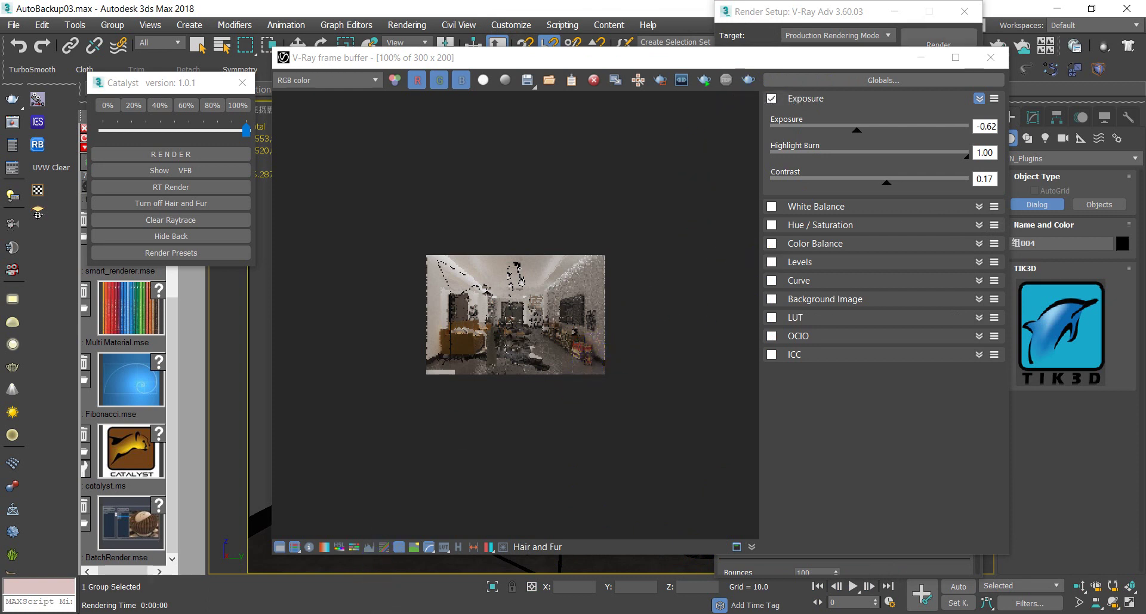
left_click(405, 569)
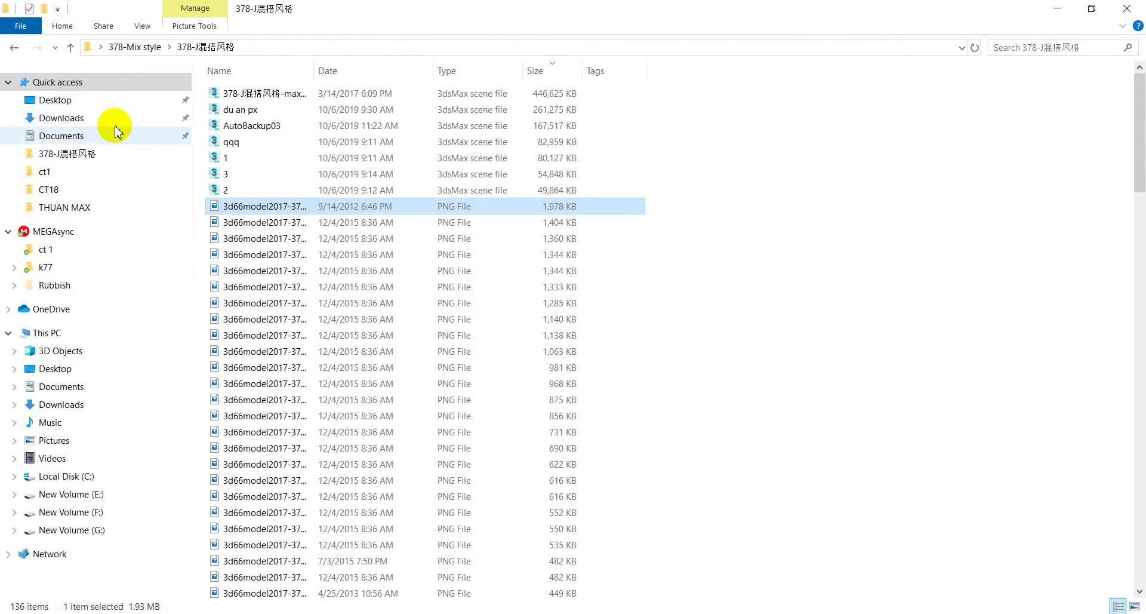
- Open the ct1 folder on New Volume (E:) and check the cam 1.vrlmap and cam1.vrmap files
left_click(76, 173)
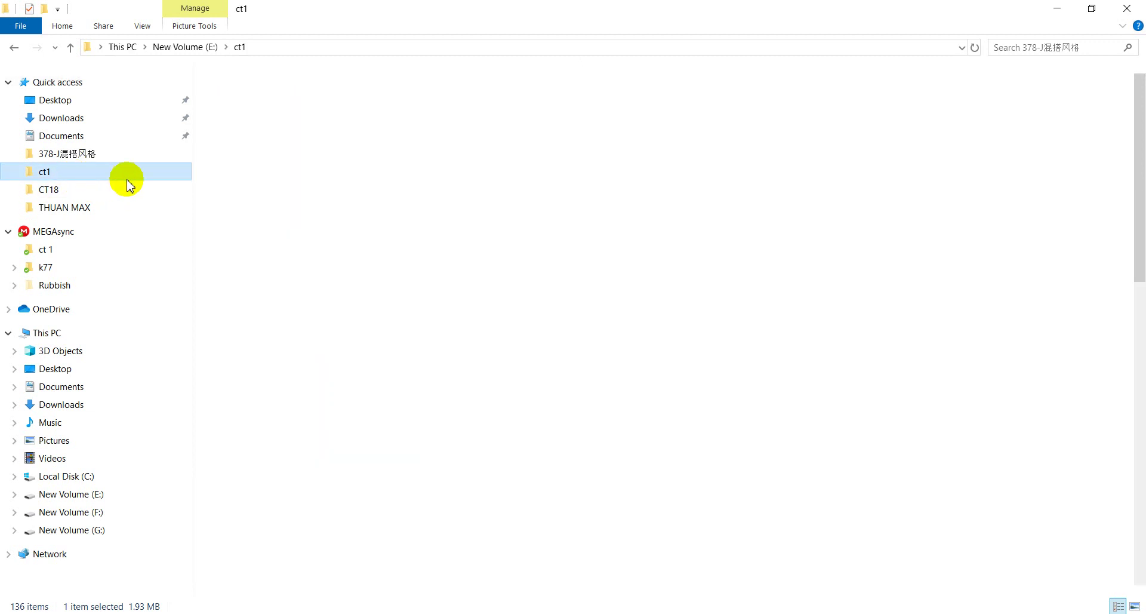
scroll(812, 376, "down", 5)
scroll(812, 376, "down", 5)
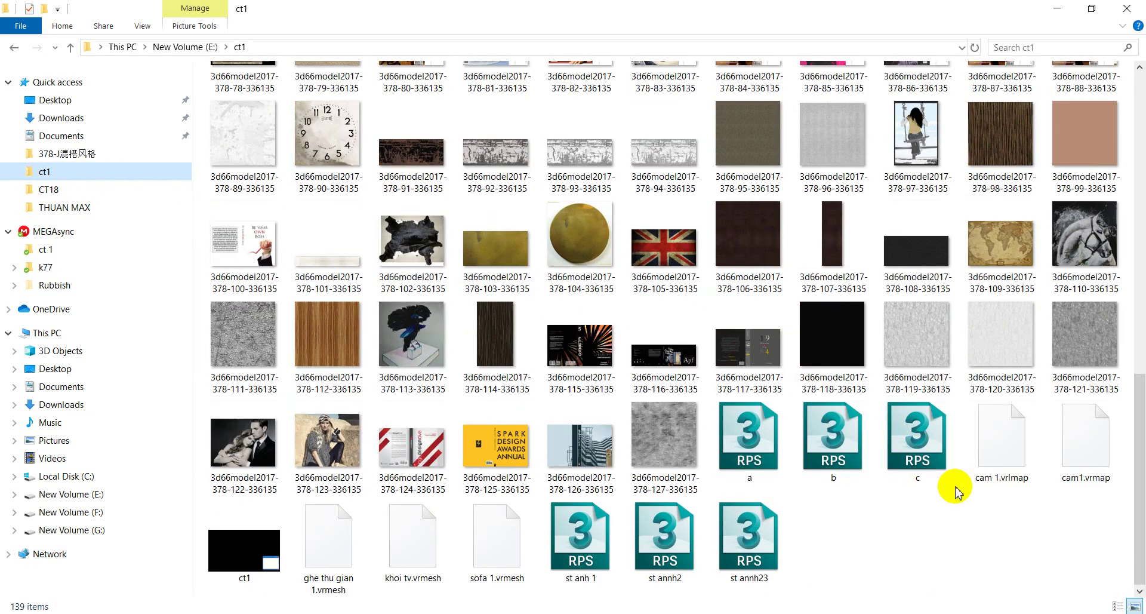
left_click(999, 454)
left_click(1076, 458)
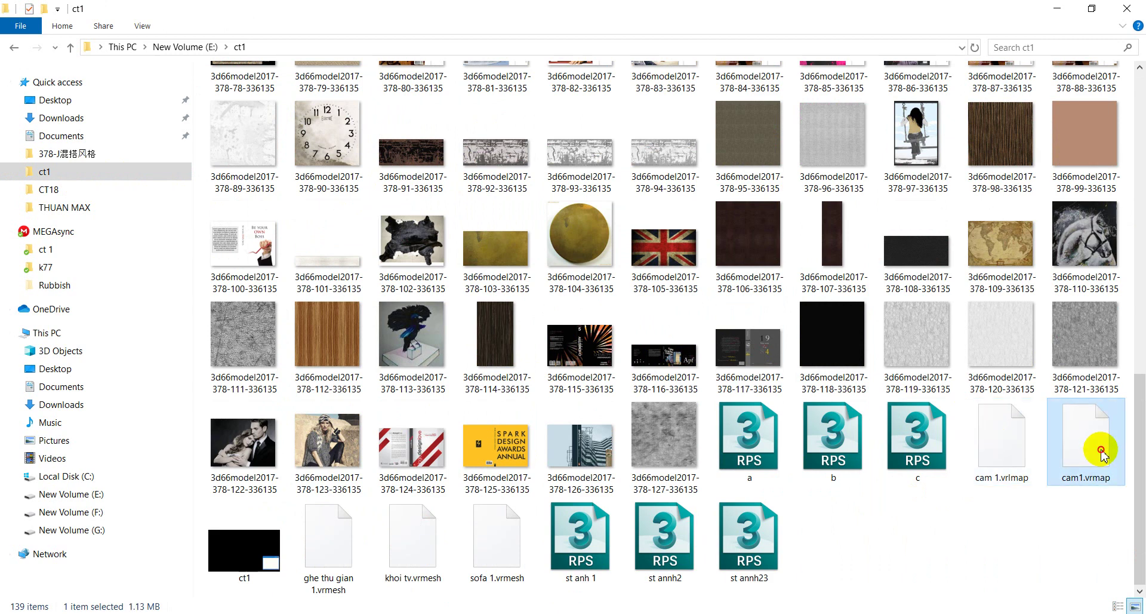
- Minimize File Explorer and the frame buffer, and show Render Setup's Common settings
left_click(1056, 9)
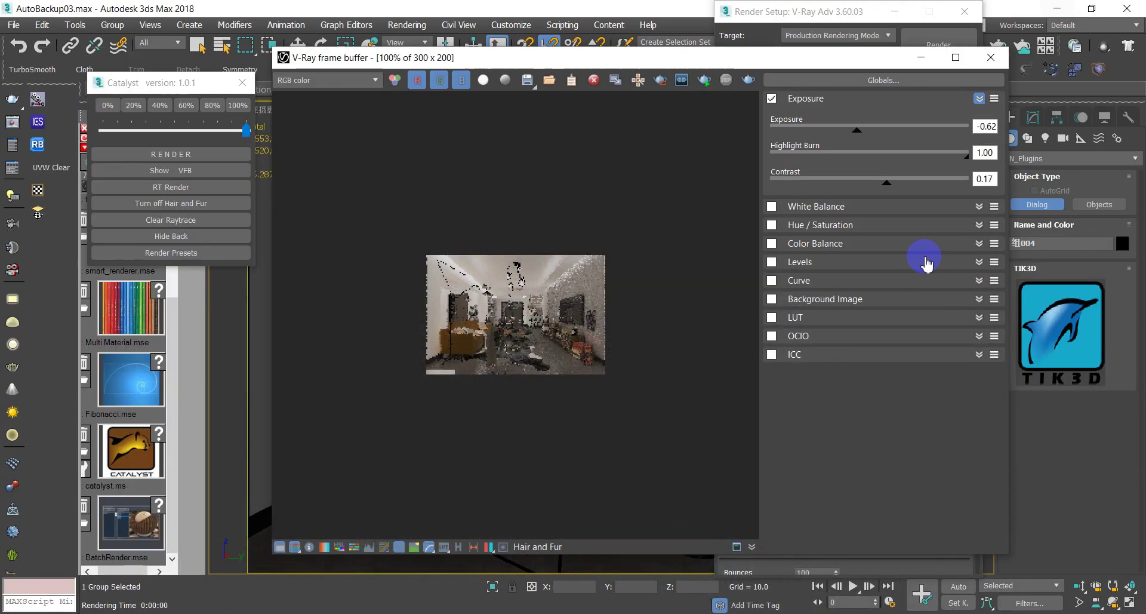
left_click(920, 58)
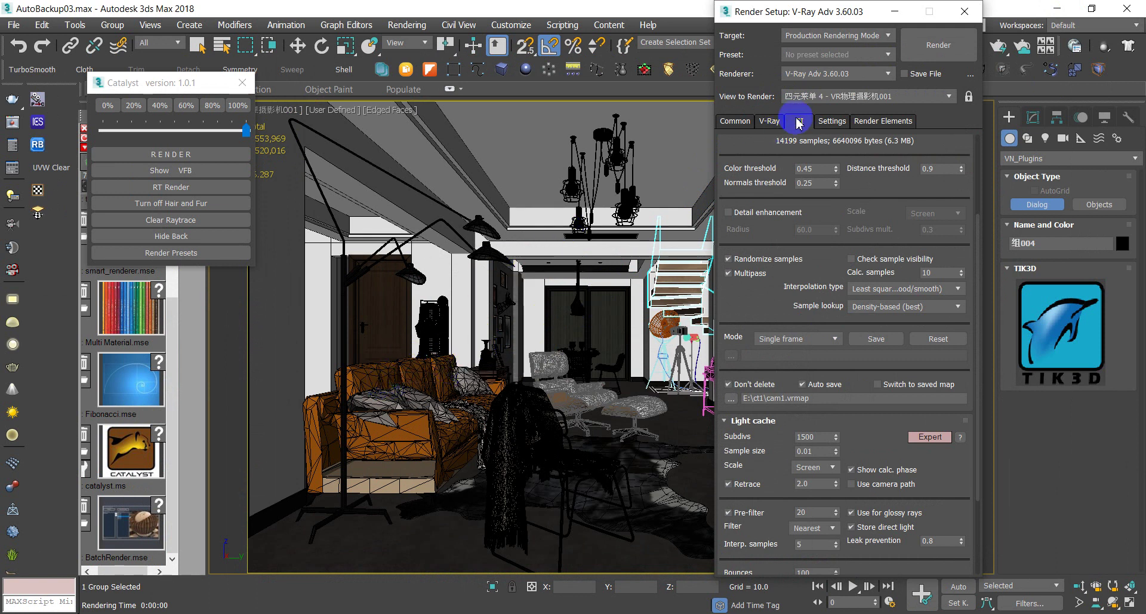
left_click(770, 122)
left_click(734, 120)
- Set the output Width to 2000 px so the size becomes 2000 × 1333
left_click(800, 326)
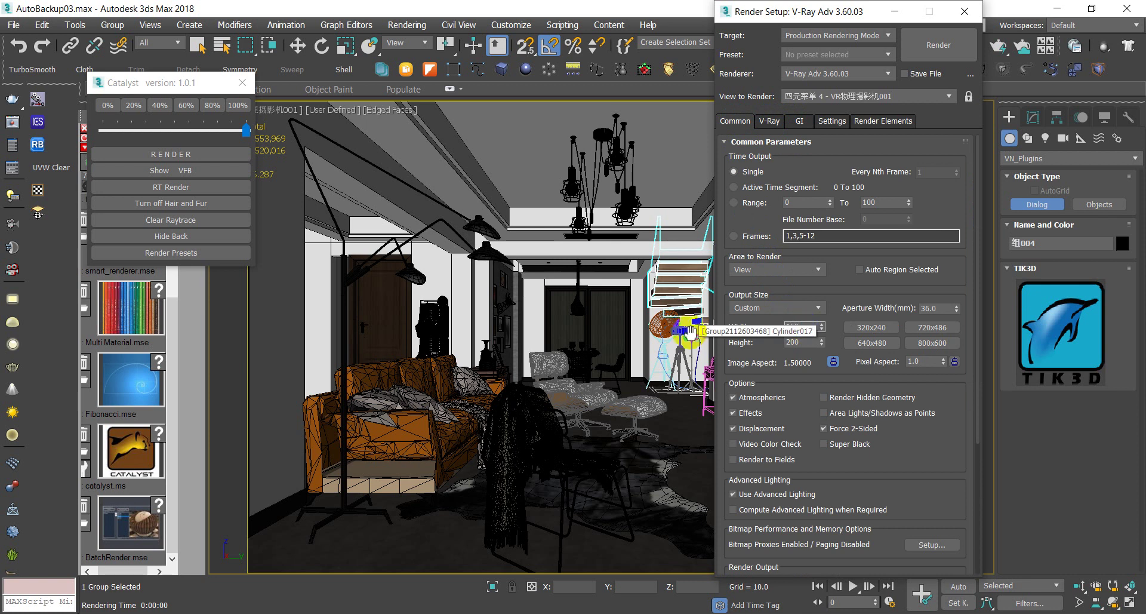
key("Return")
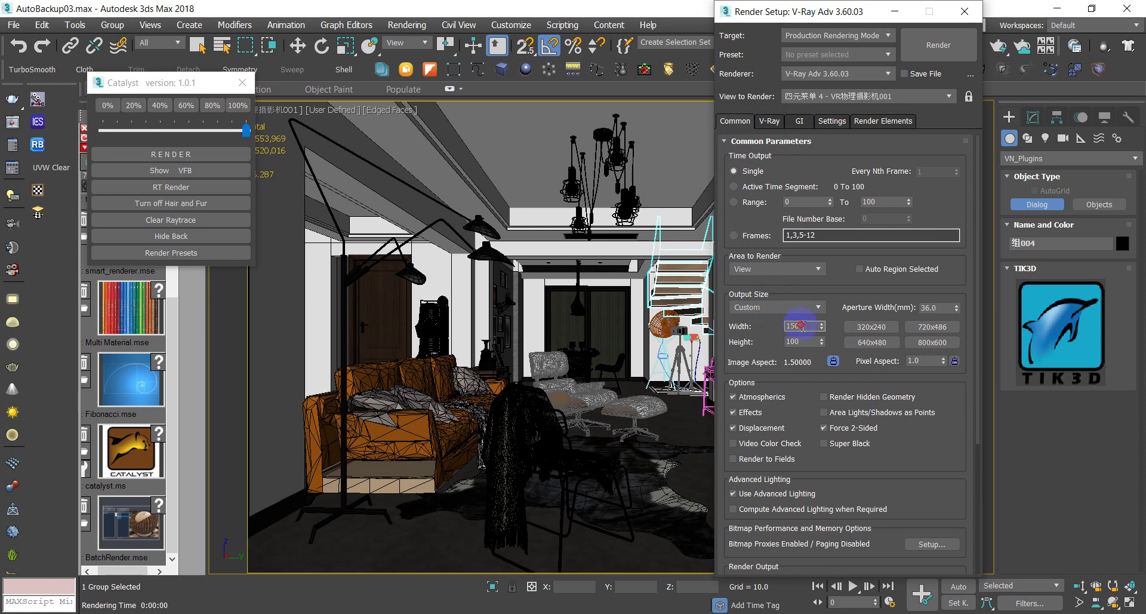
left_click(800, 326)
type("2")
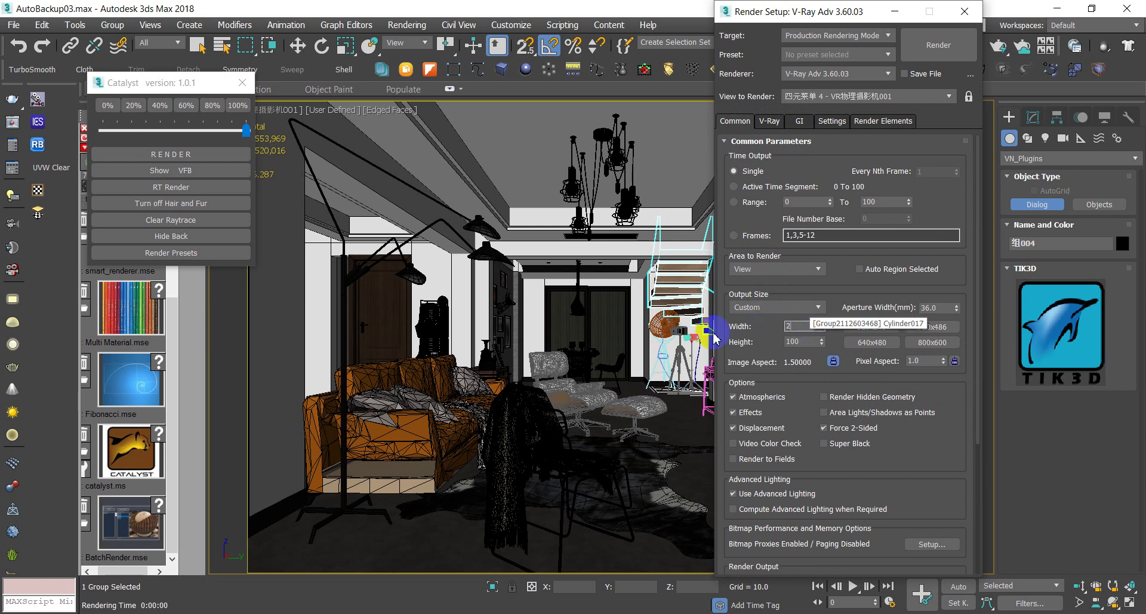
type("00")
key("Return")
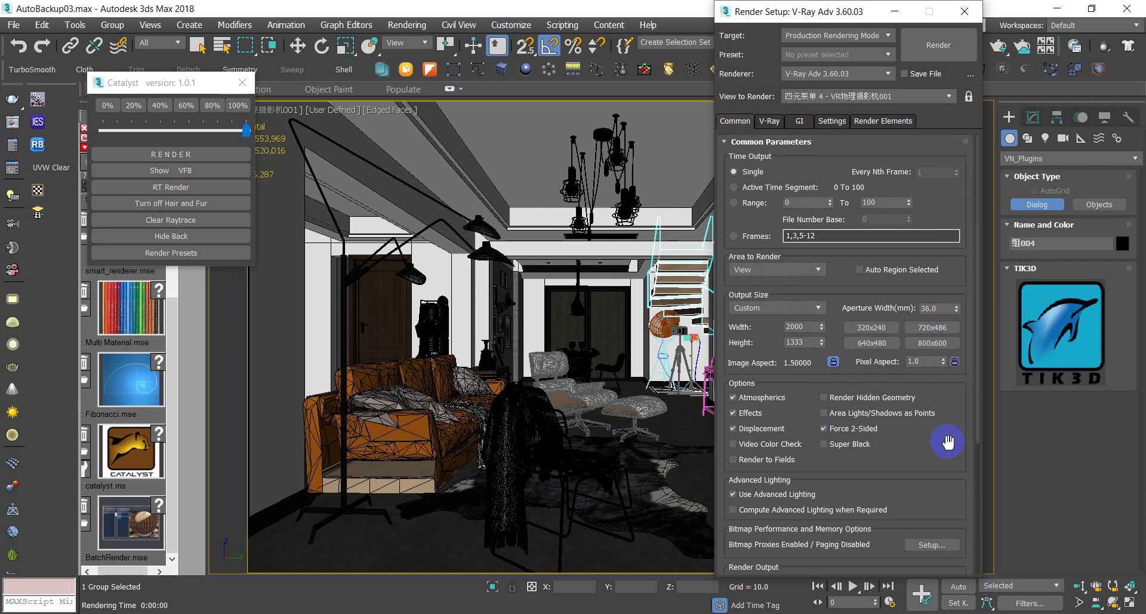
left_click(769, 121)
- Set the Irradiance map Mode to From file and load cam1.vrmap
left_click(800, 120)
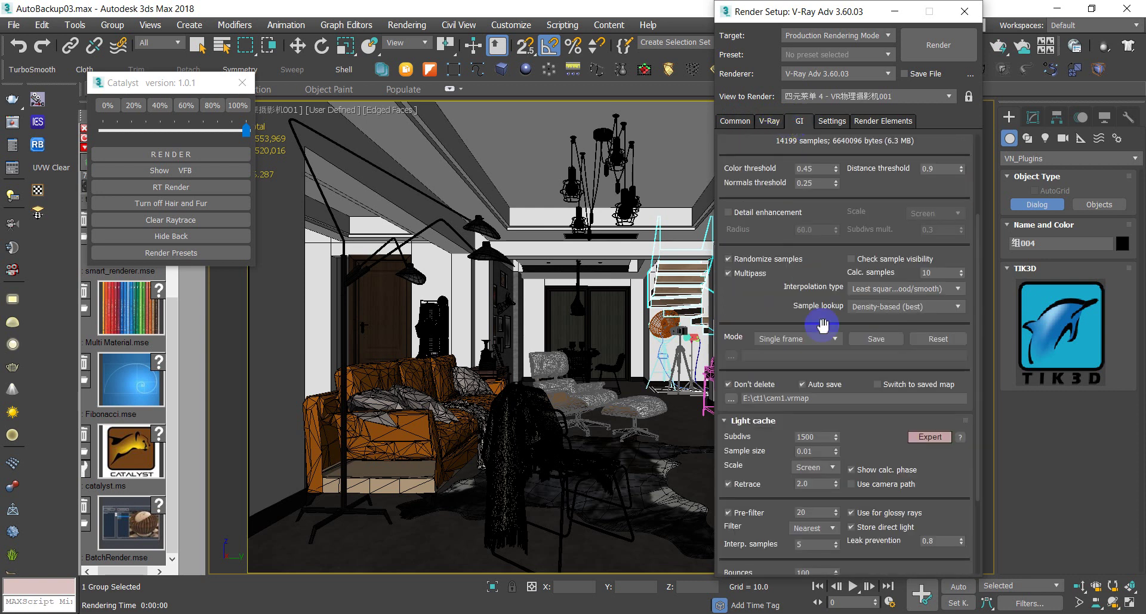
left_click(834, 344)
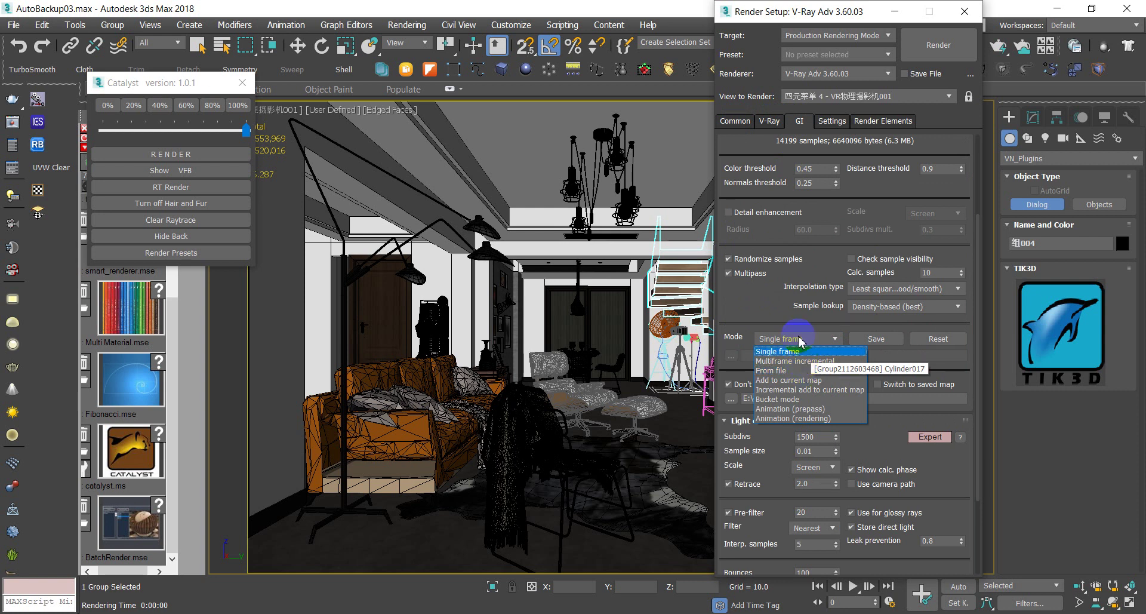
left_click_drag(762, 298, 768, 461)
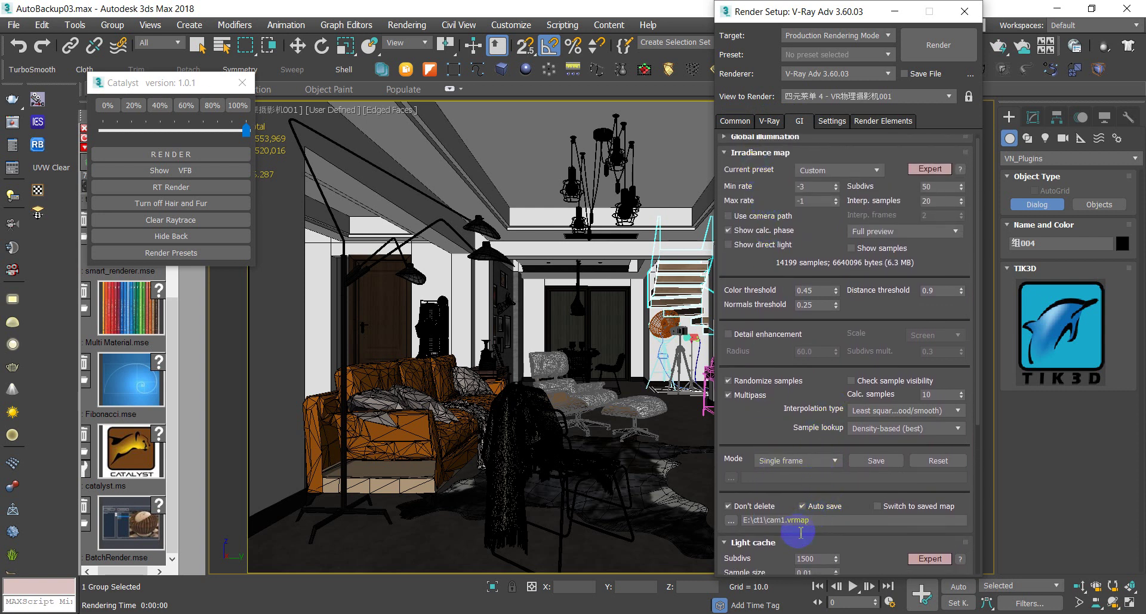
left_click(784, 462)
left_click(787, 493)
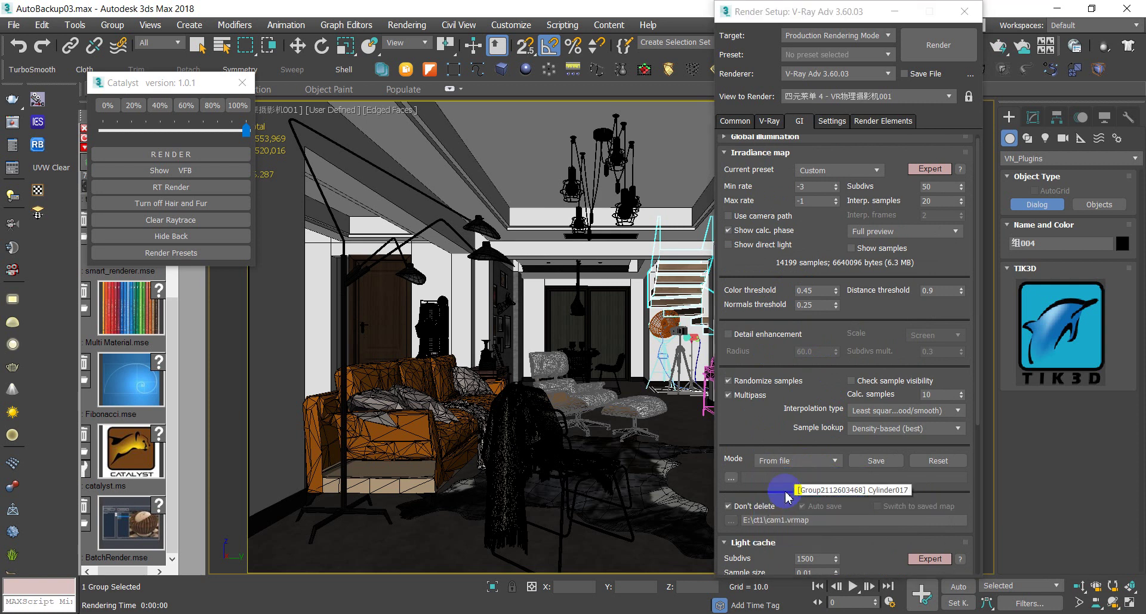
left_click(577, 130)
left_click(738, 505)
- Set the Light cache Mode to From file, load cam 1.vrlmap, and start the render
left_click_drag(986, 381, 986, 528)
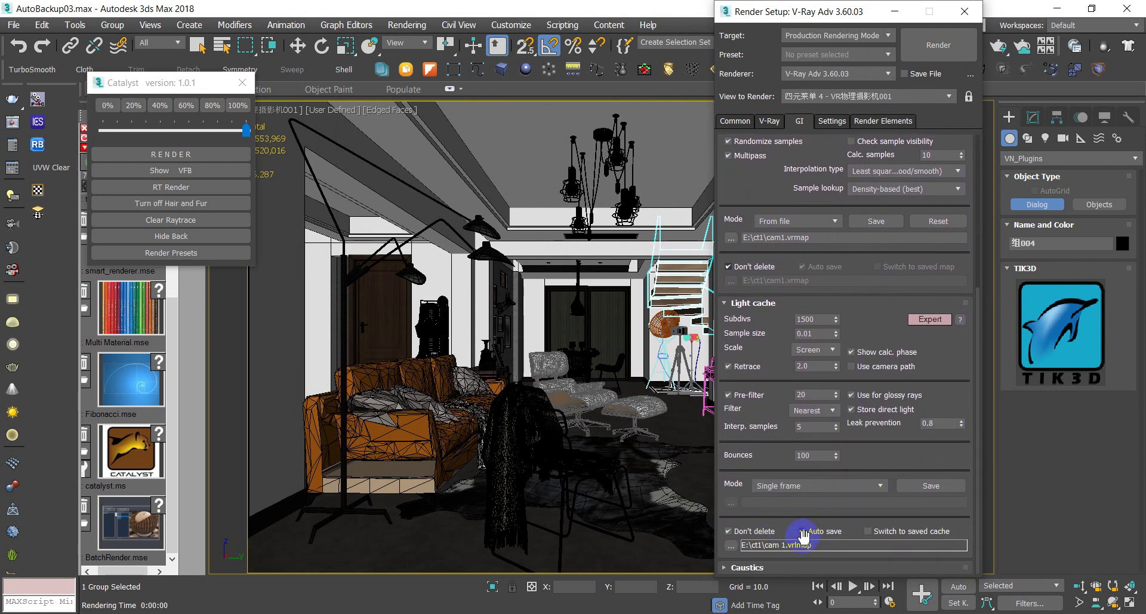
left_click(825, 493)
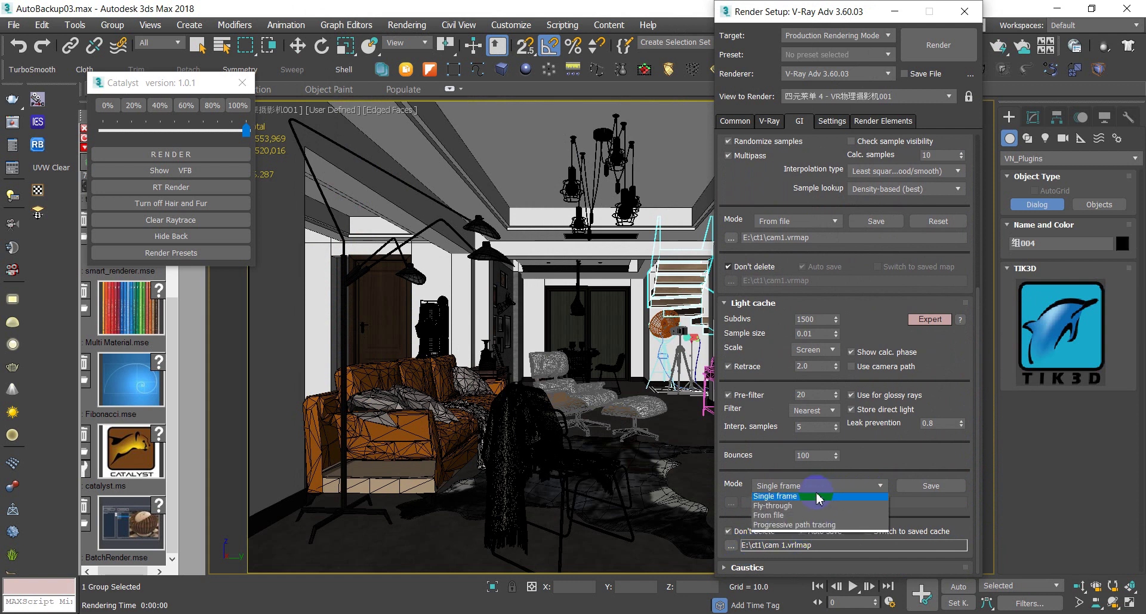
left_click(783, 515)
left_click(731, 502)
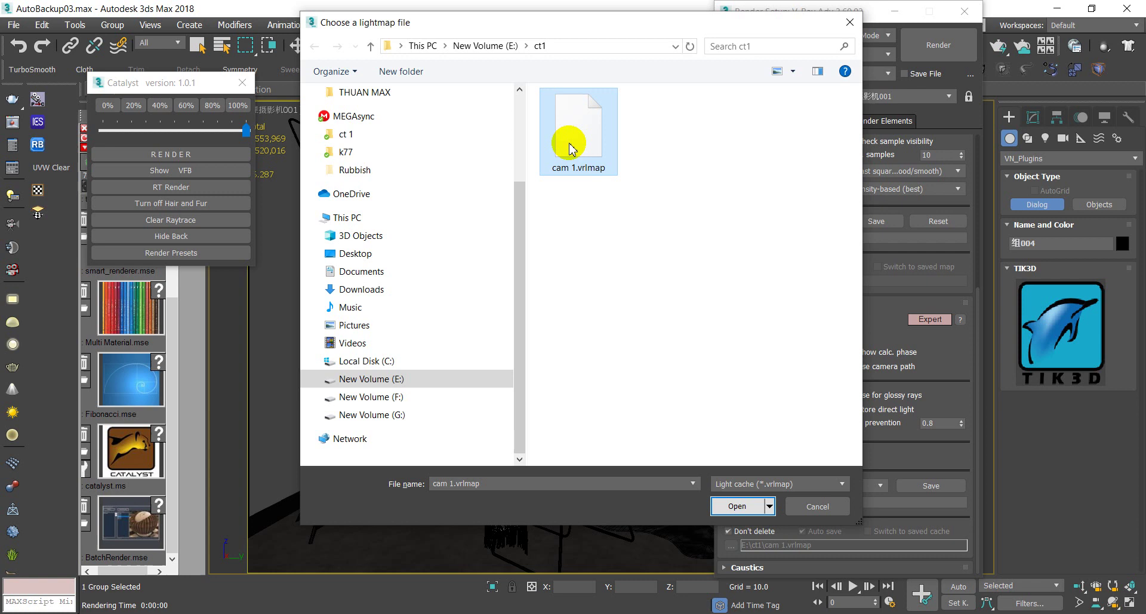
double_click(570, 141)
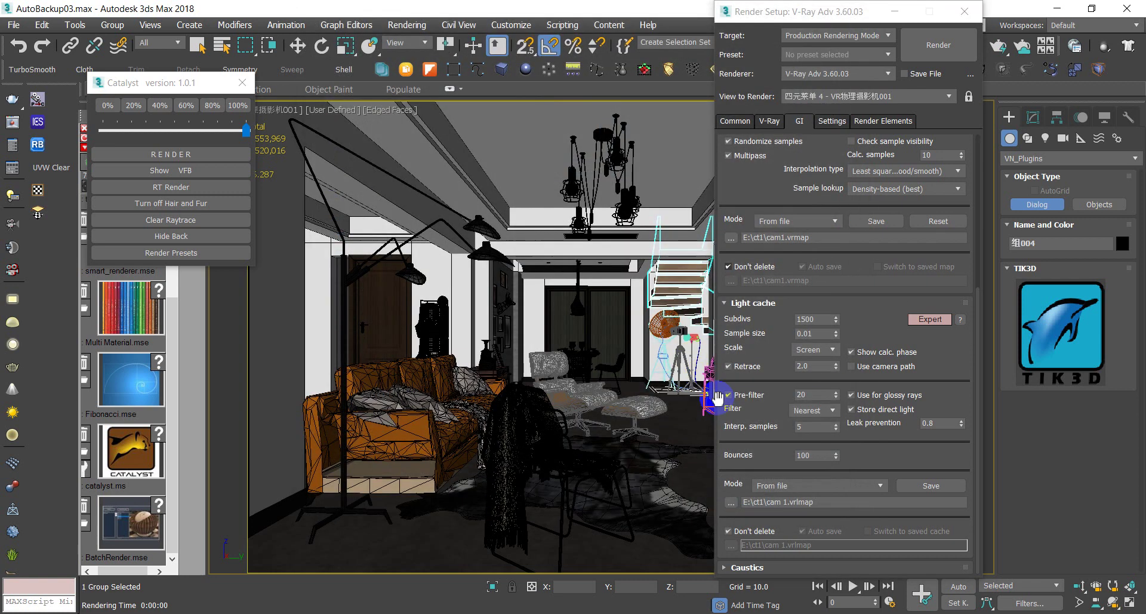
left_click(935, 51)
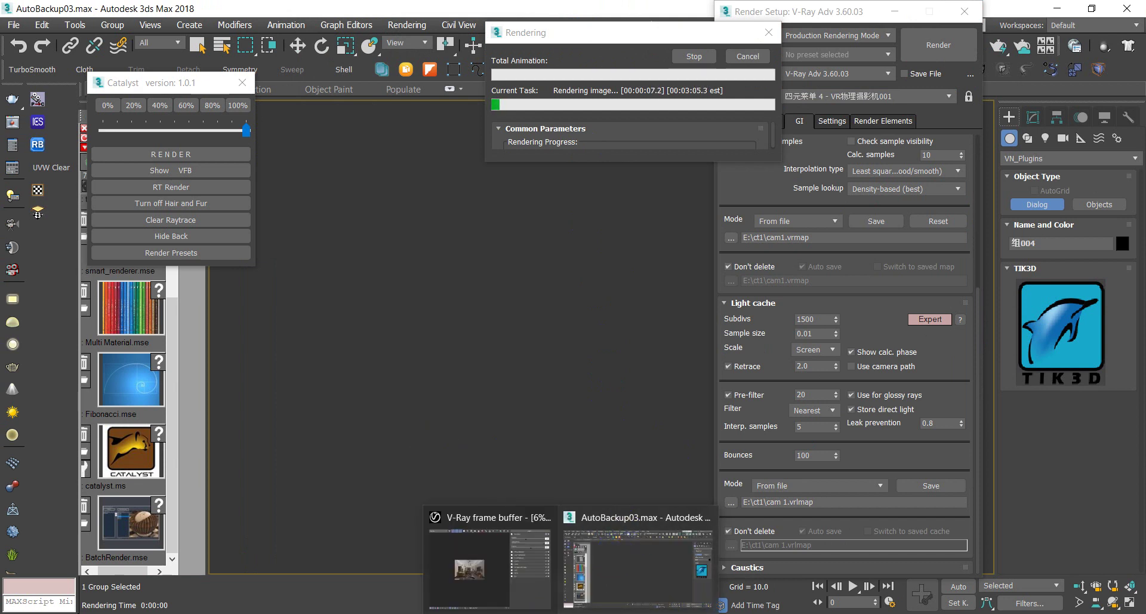
- Bring the V-Ray frame buffer to the front and maximize it to full screen
left_click(528, 582)
scroll(481, 327, "up", 3)
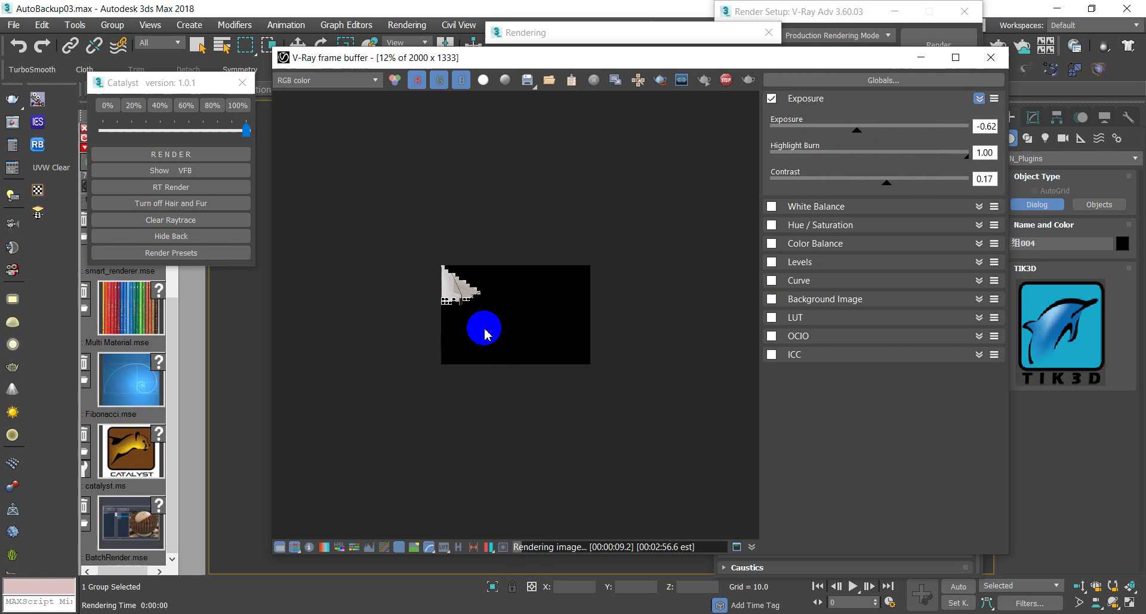
scroll(414, 237, "up", 3)
scroll(432, 267, "up", 4)
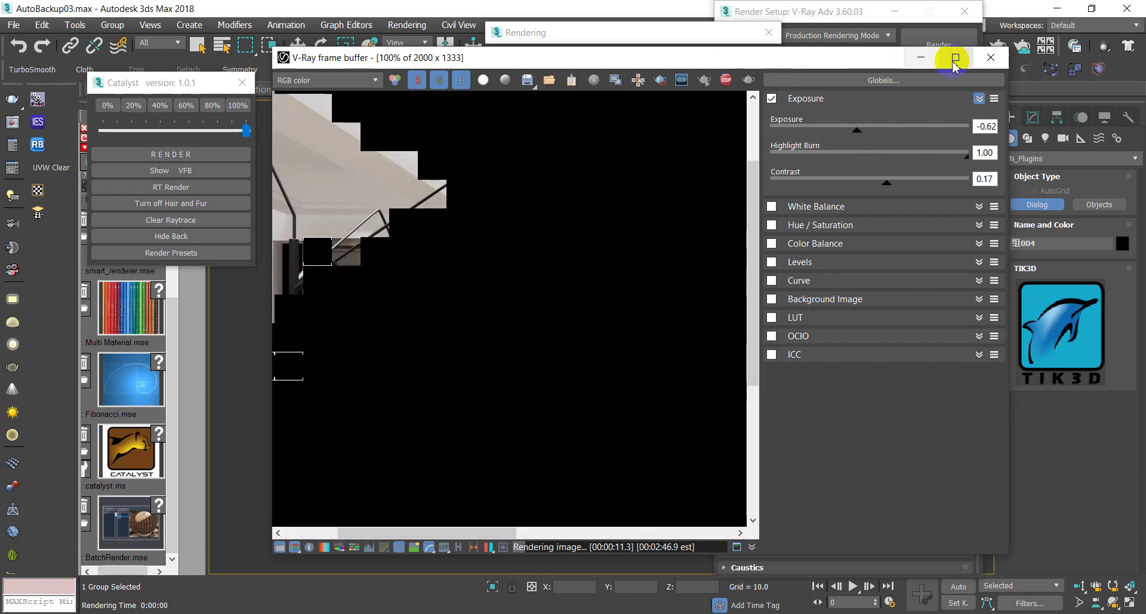
left_click(955, 57)
- Zoom and pan around the 2000×1333 render to inspect the buckets as they fill in
scroll(454, 233, "down", 2)
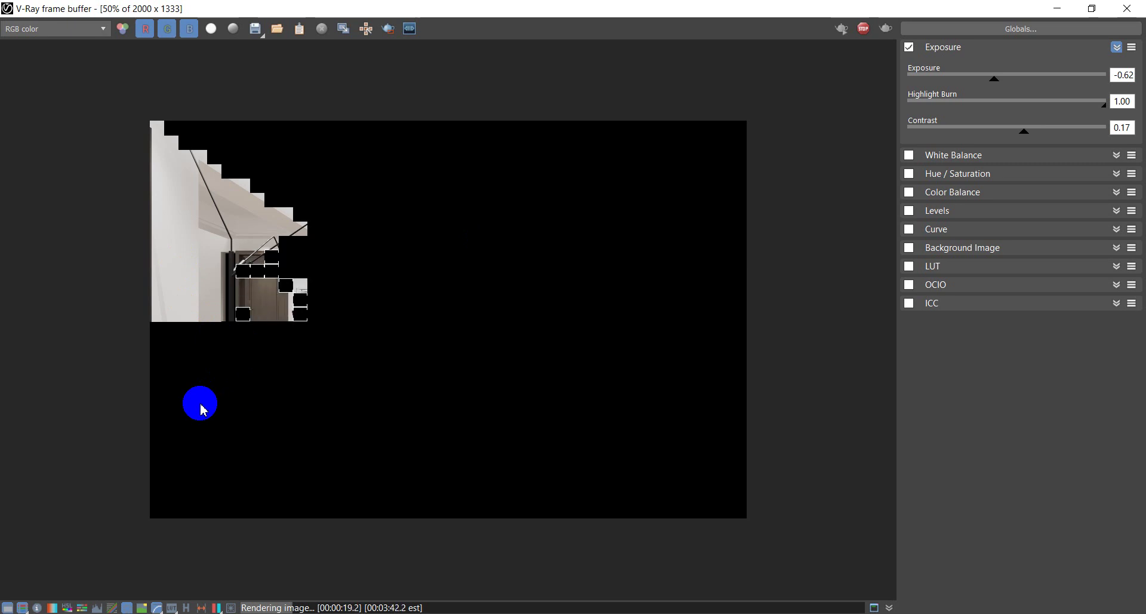
scroll(221, 298, "up", 2)
scroll(192, 256, "up", 1)
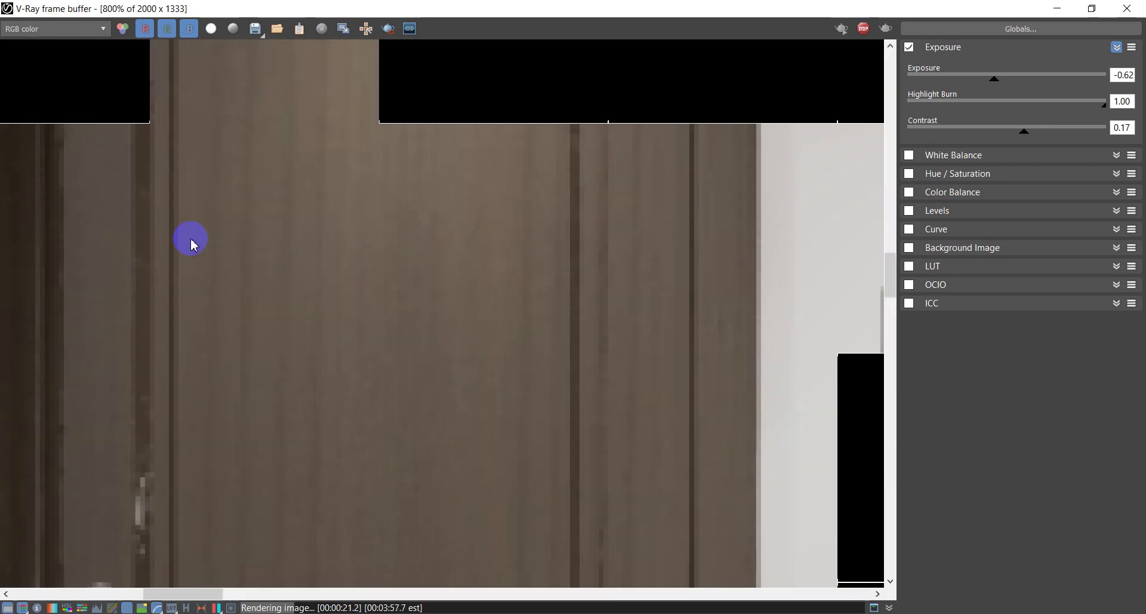
scroll(192, 240, "down", 1)
scroll(192, 241, "down", 1)
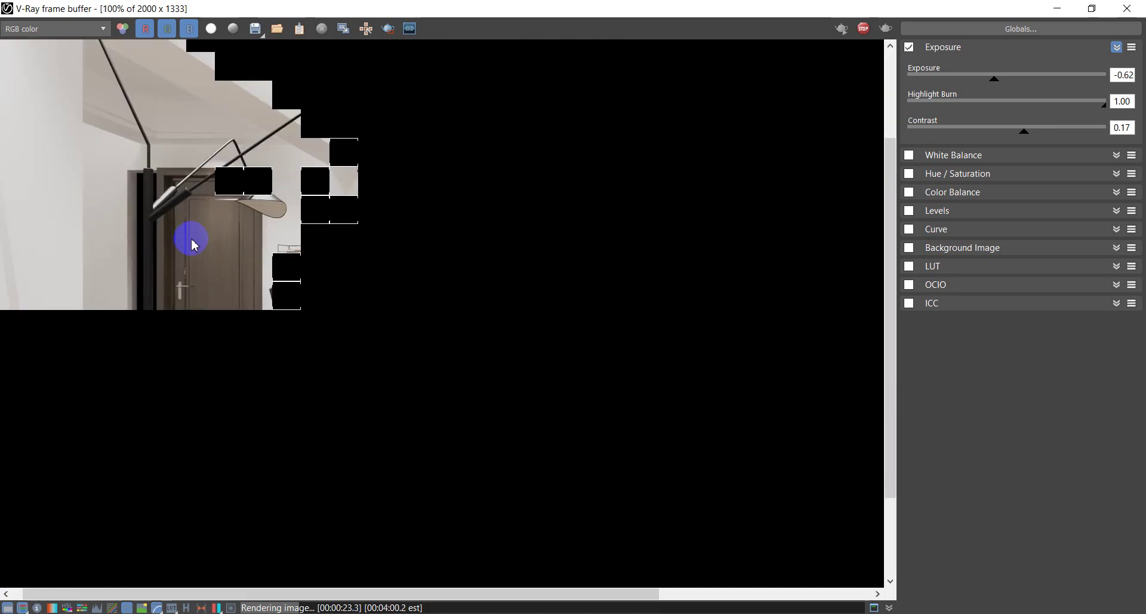
scroll(192, 241, "down", 1)
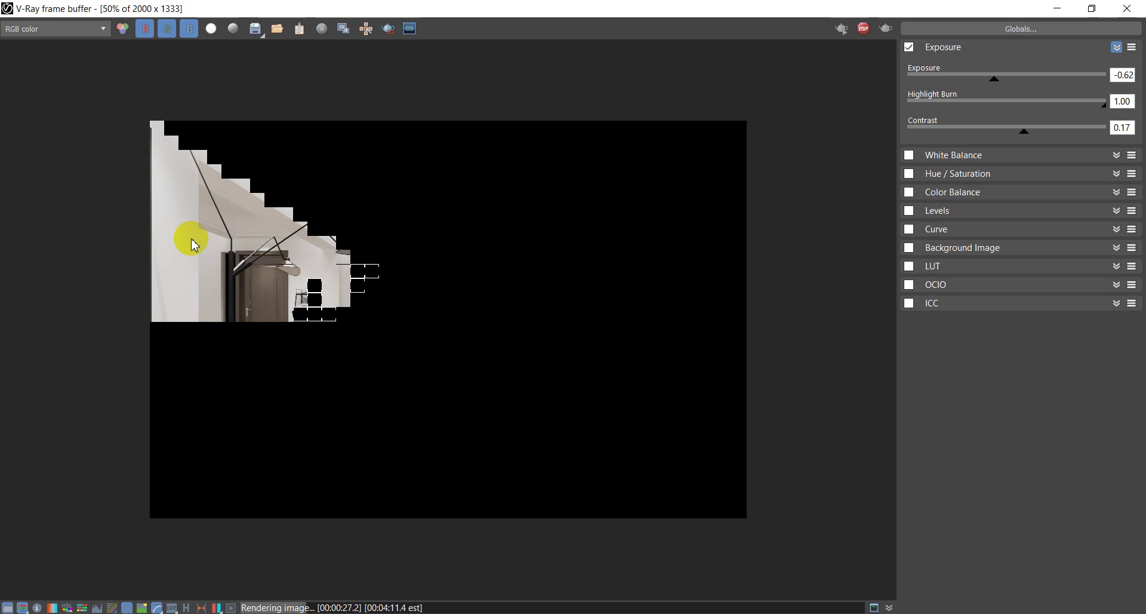
left_click(277, 274)
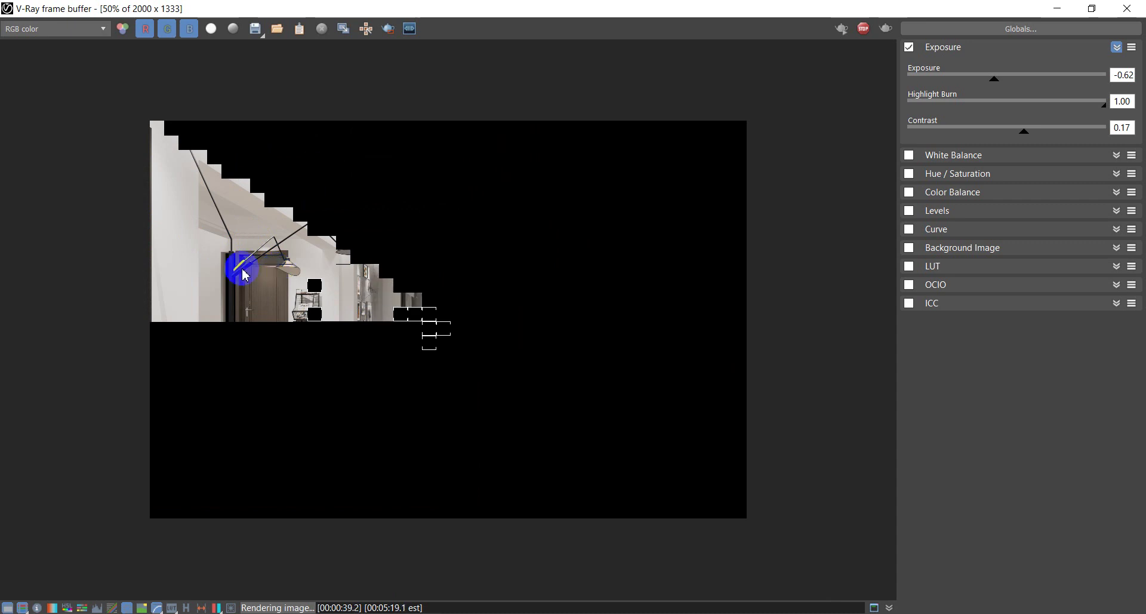
scroll(232, 287, "up", 3)
scroll(225, 308, "up", 1)
scroll(225, 308, "down", 1)
scroll(225, 308, "down", 1)
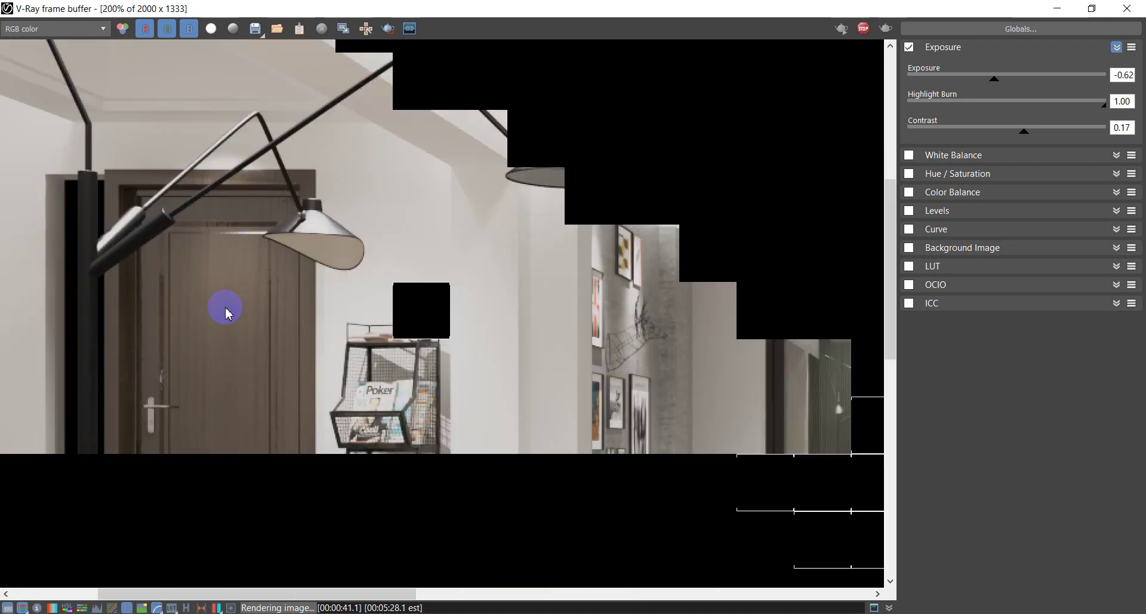
scroll(225, 308, "up", 1)
scroll(627, 370, "down", 1)
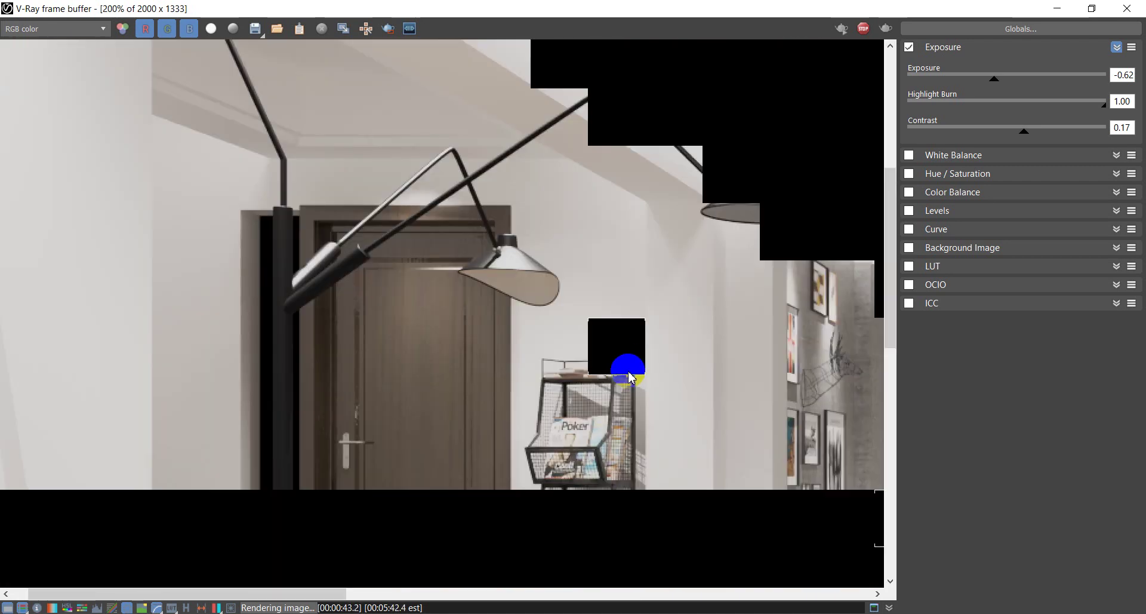
scroll(805, 394, "up", 1)
scroll(607, 346, "down", 1)
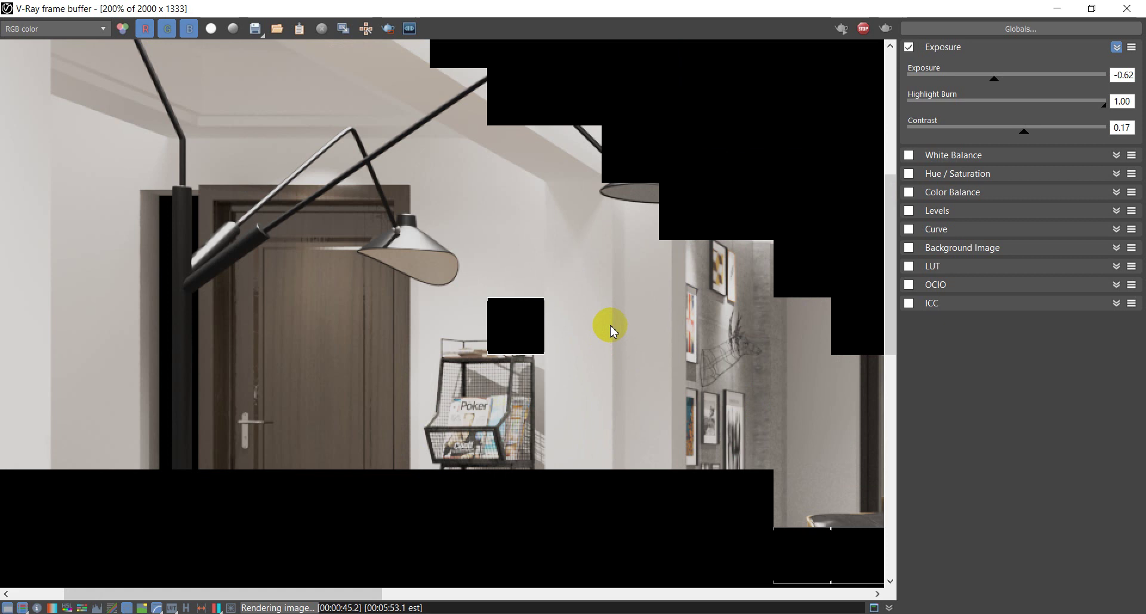
scroll(609, 324, "down", 1)
middle_click_drag(573, 312, 518, 206)
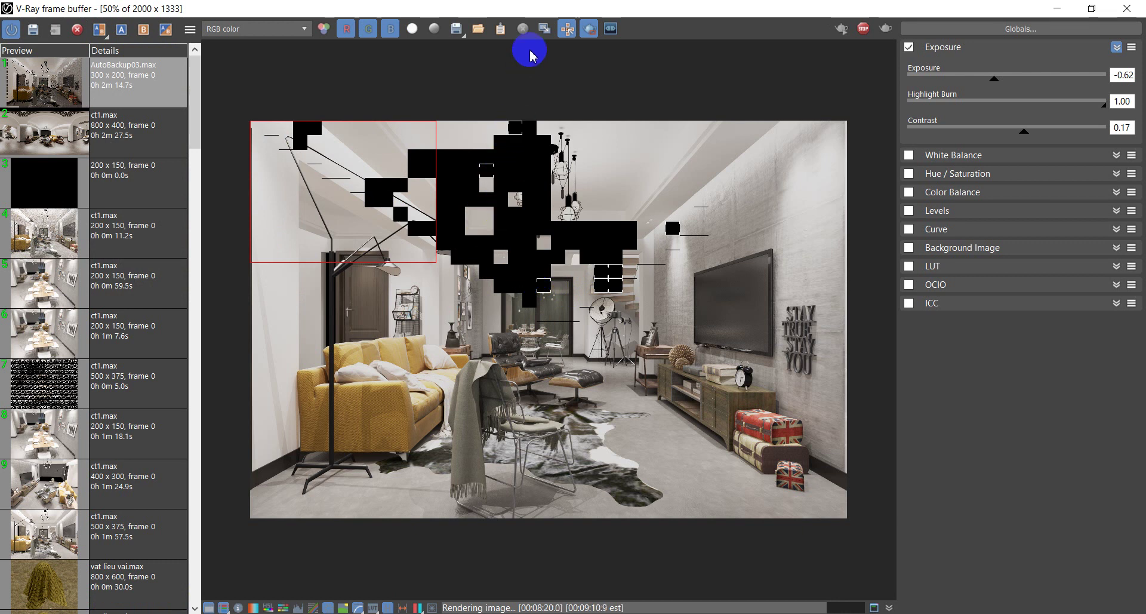
left_click(522, 148)
left_click_drag(530, 151, 300, 127)
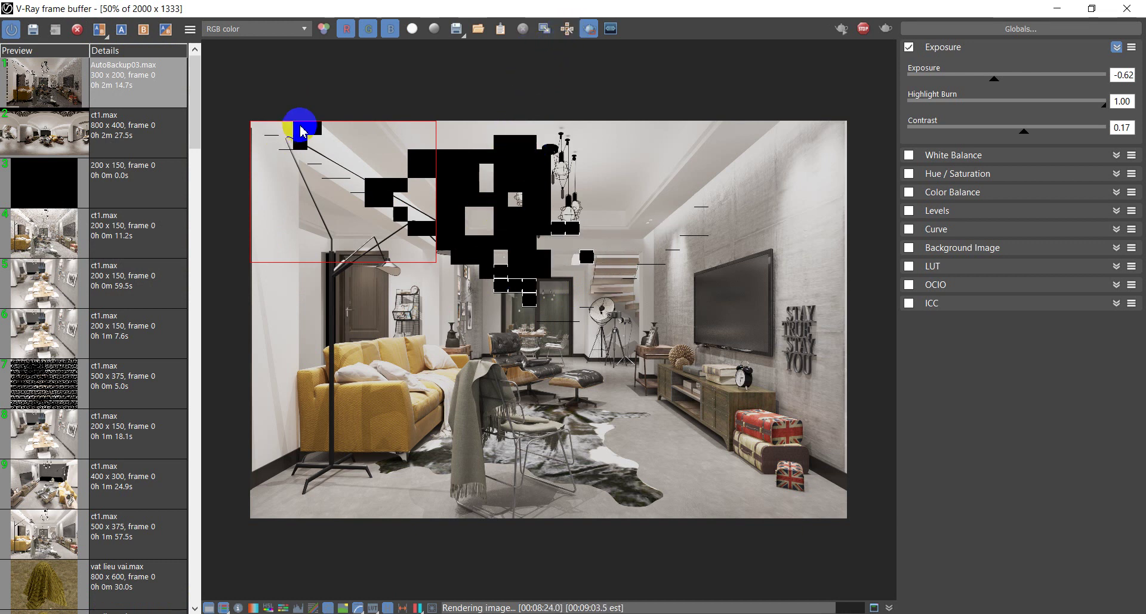
left_click(567, 29)
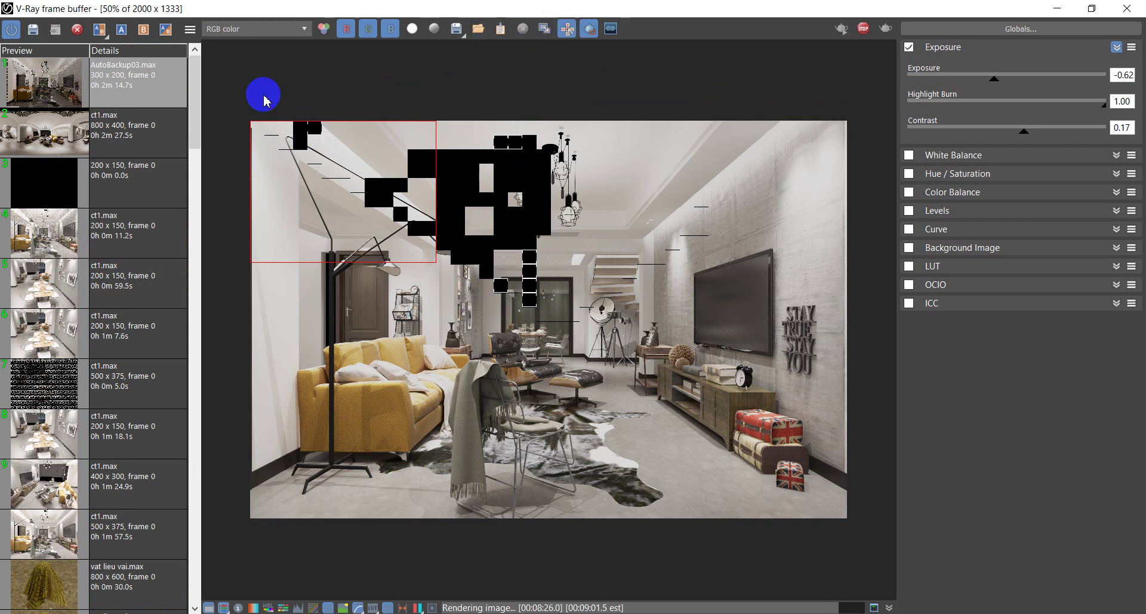
mouse_move(507, 211)
left_mouse_down()
mouse_move(524, 229)
mouse_move(498, 190)
mouse_move(542, 194)
mouse_move(499, 243)
mouse_move(512, 253)
mouse_move(417, 161)
mouse_move(412, 225)
mouse_move(517, 149)
mouse_move(550, 186)
mouse_move(504, 159)
mouse_move(527, 179)
mouse_move(537, 146)
mouse_move(562, 240)
left_mouse_up()
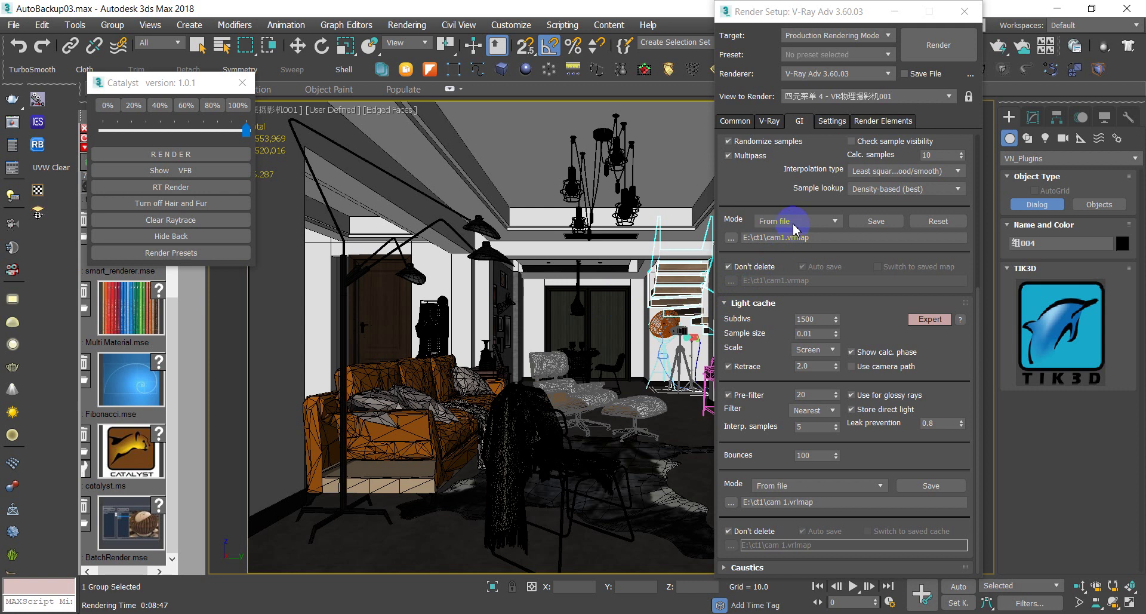
- Set the Irradiance map Mode to Single frame and untick its Auto save
left_click(794, 222)
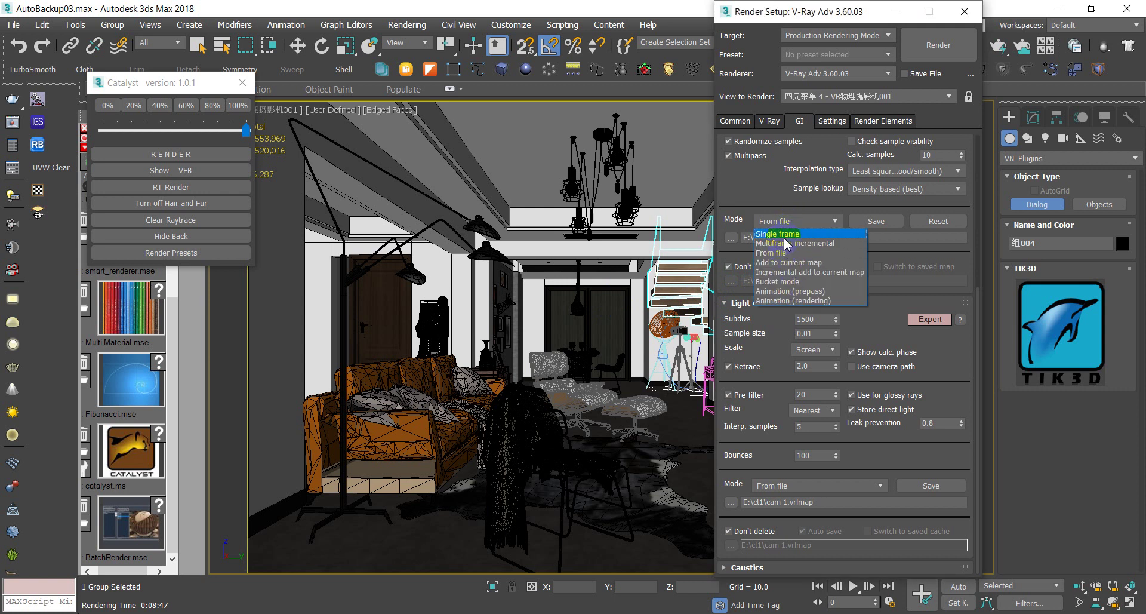
left_click(785, 236)
left_click(803, 268)
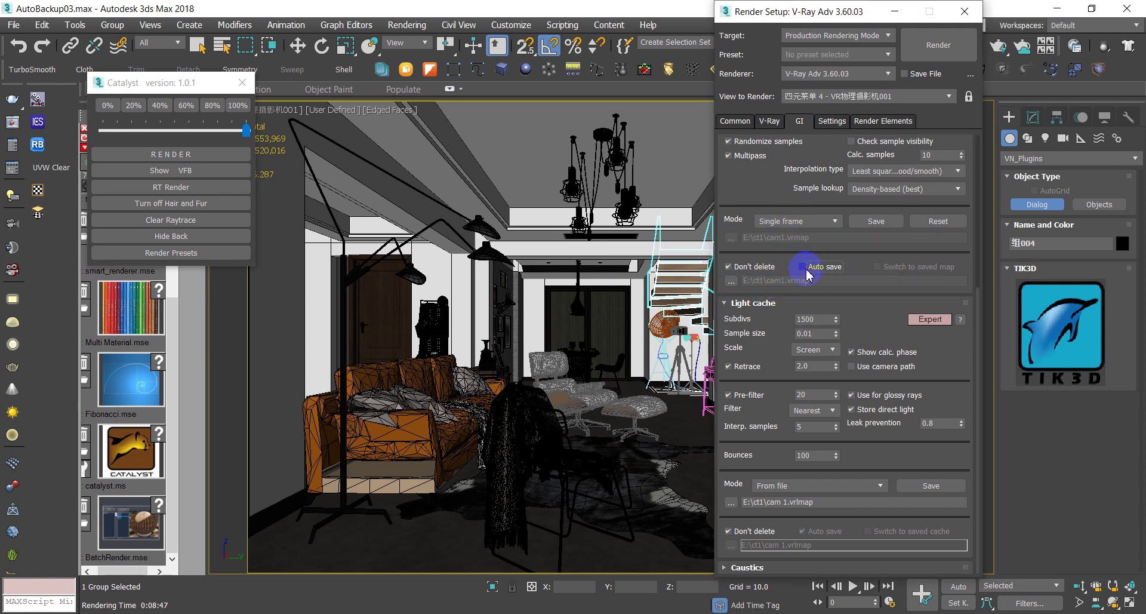
- Set the Light cache Mode to Single frame and start rendering
left_click(781, 486)
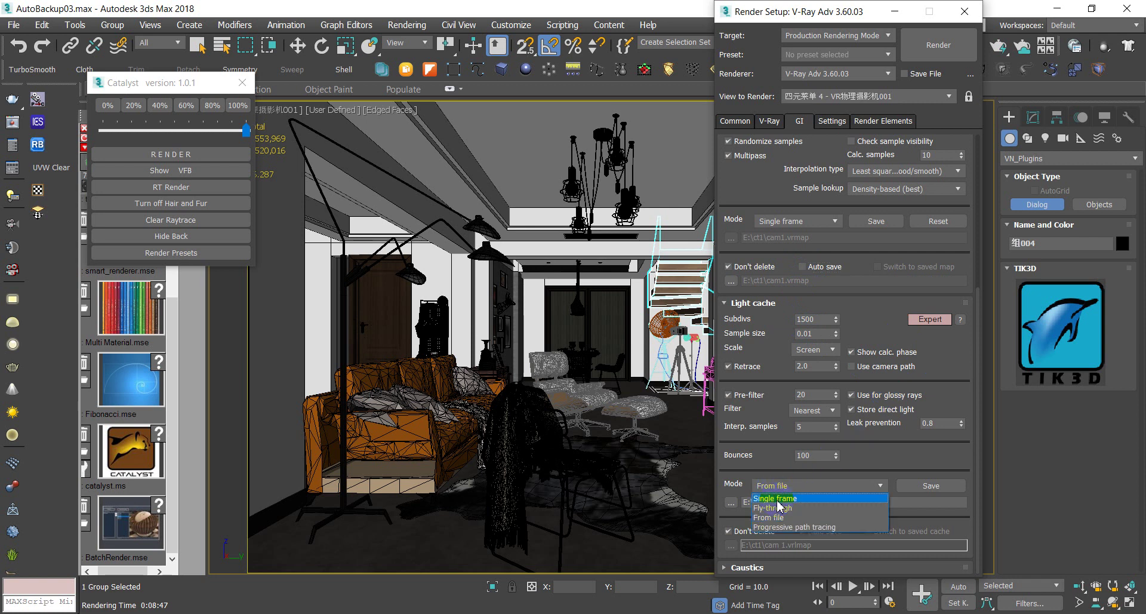
left_click(776, 499)
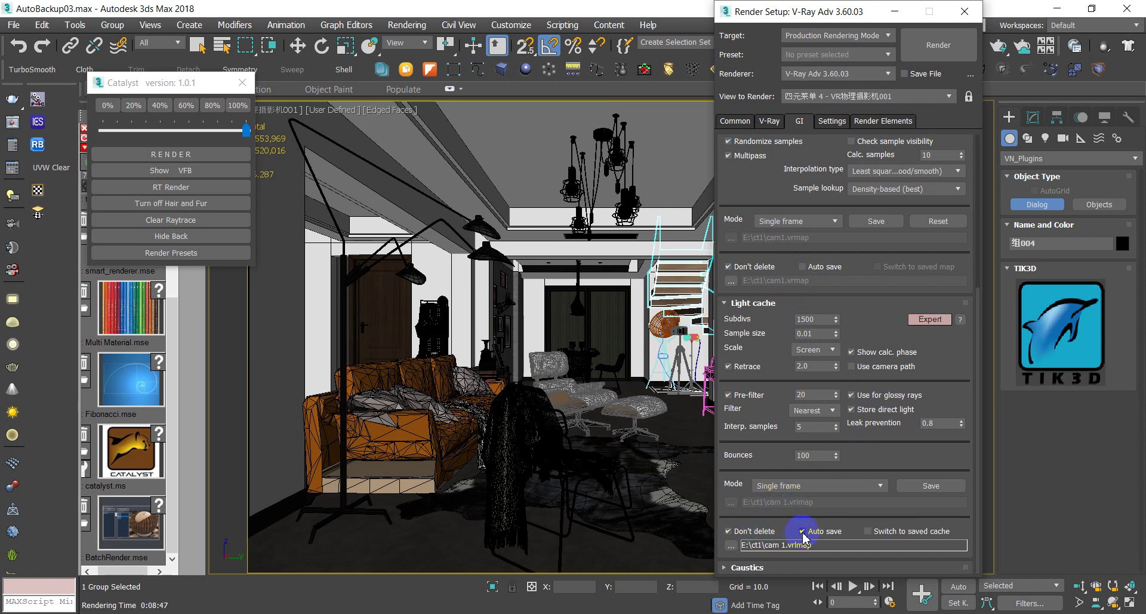
left_click(940, 45)
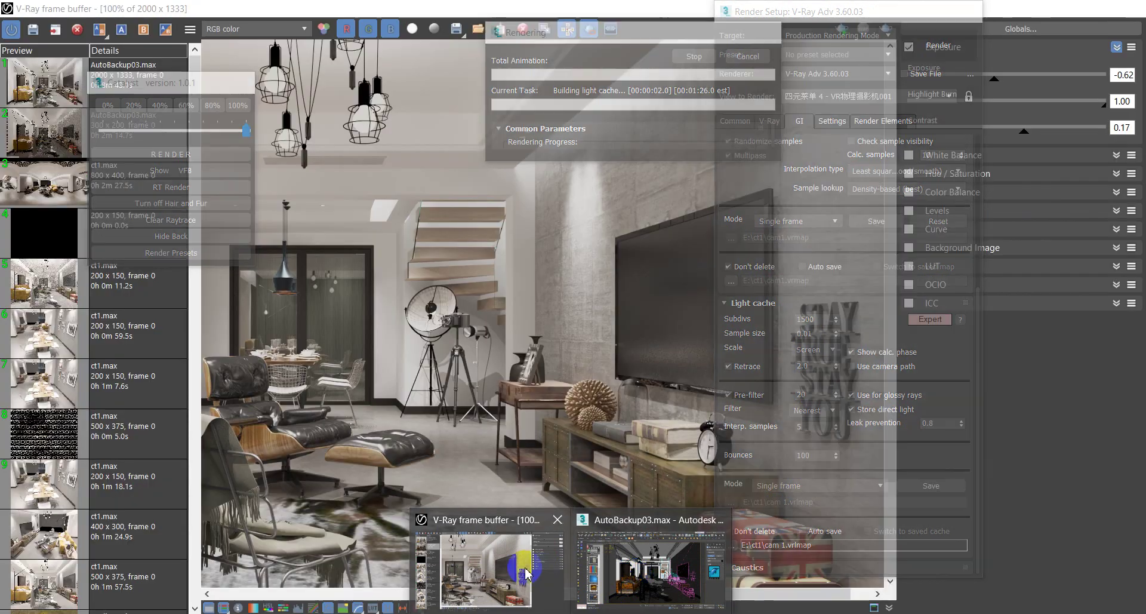
- In the V-Ray frame buffer, zoom out to 50%, start a new render, and select the newest history entry
left_click(519, 568)
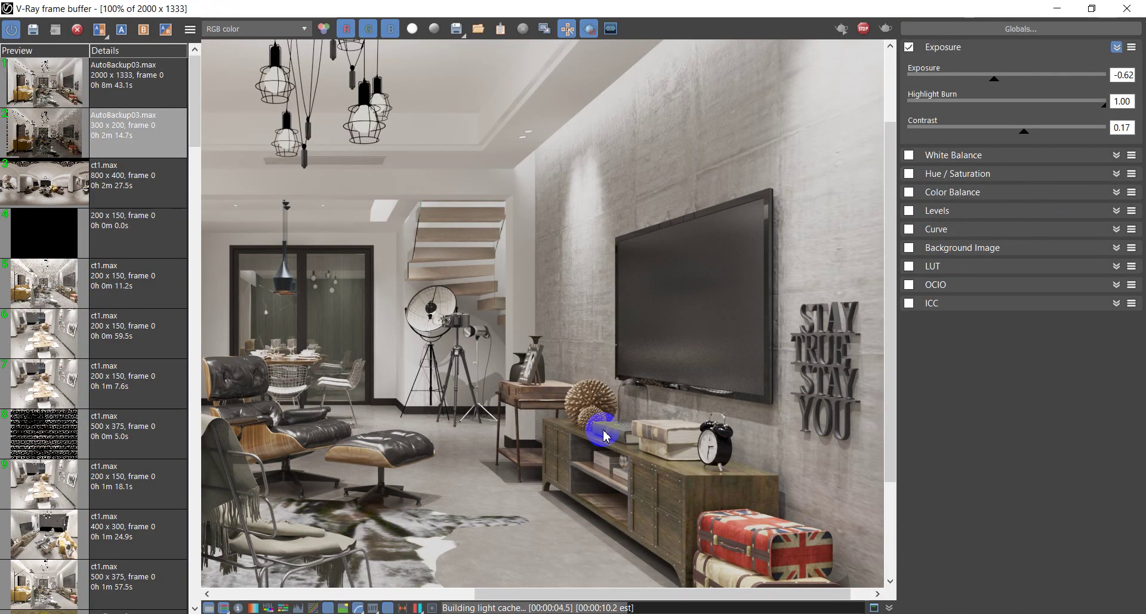
scroll(604, 435, "down", 2)
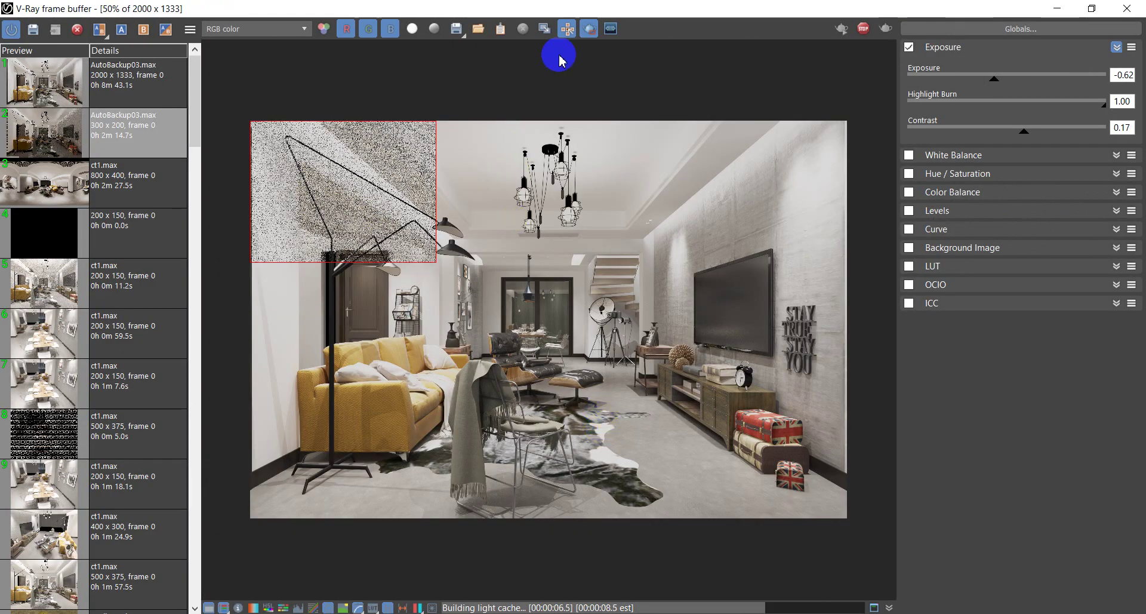
left_click(594, 32)
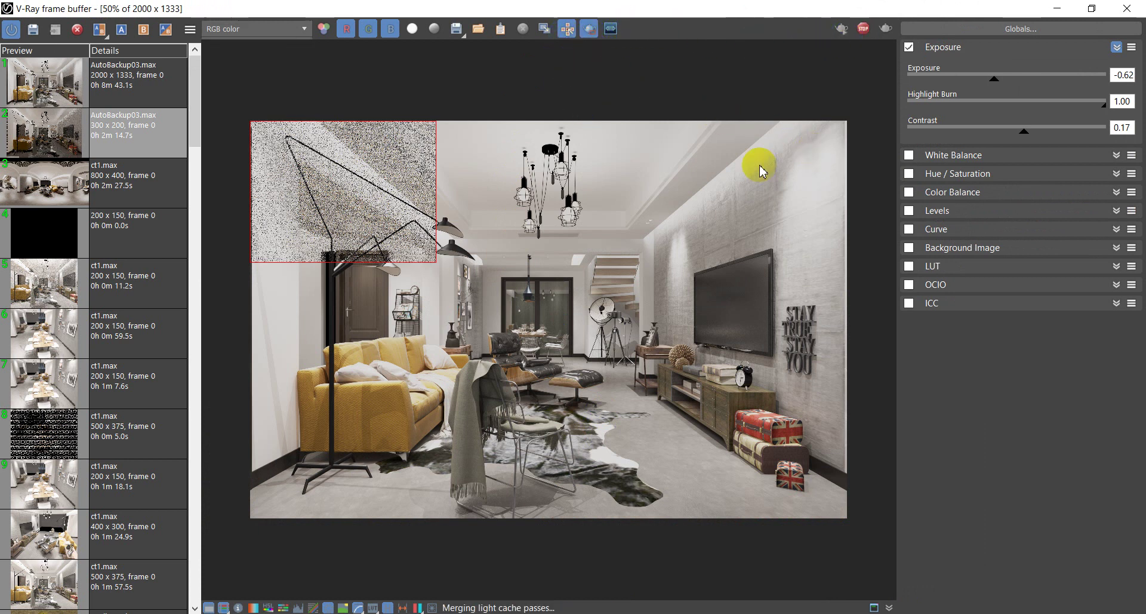
left_click(841, 28)
left_click(886, 28)
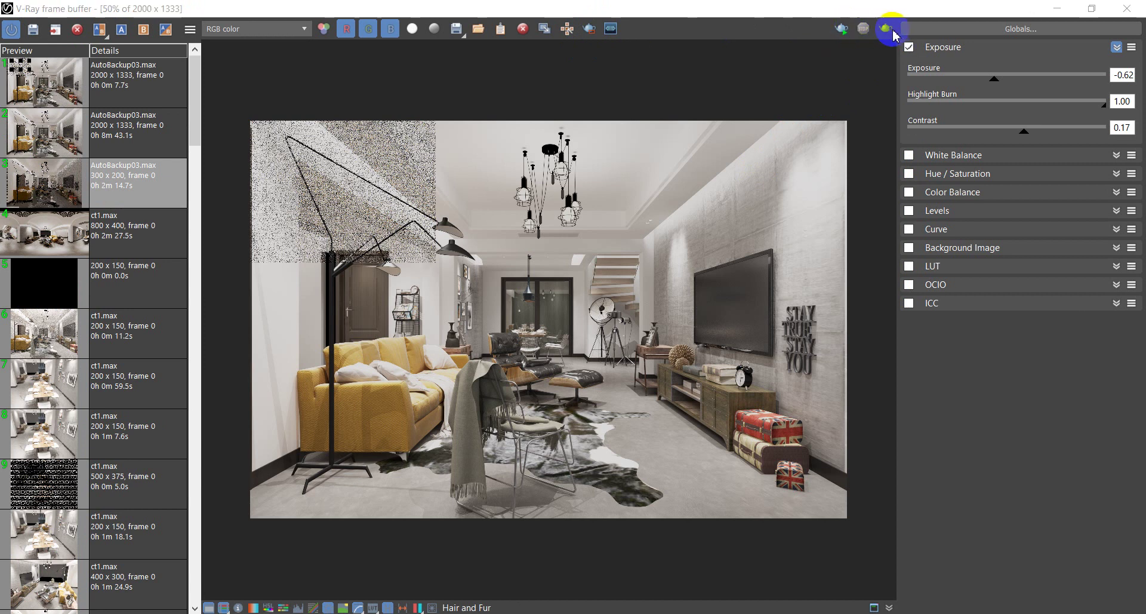
left_click(126, 74)
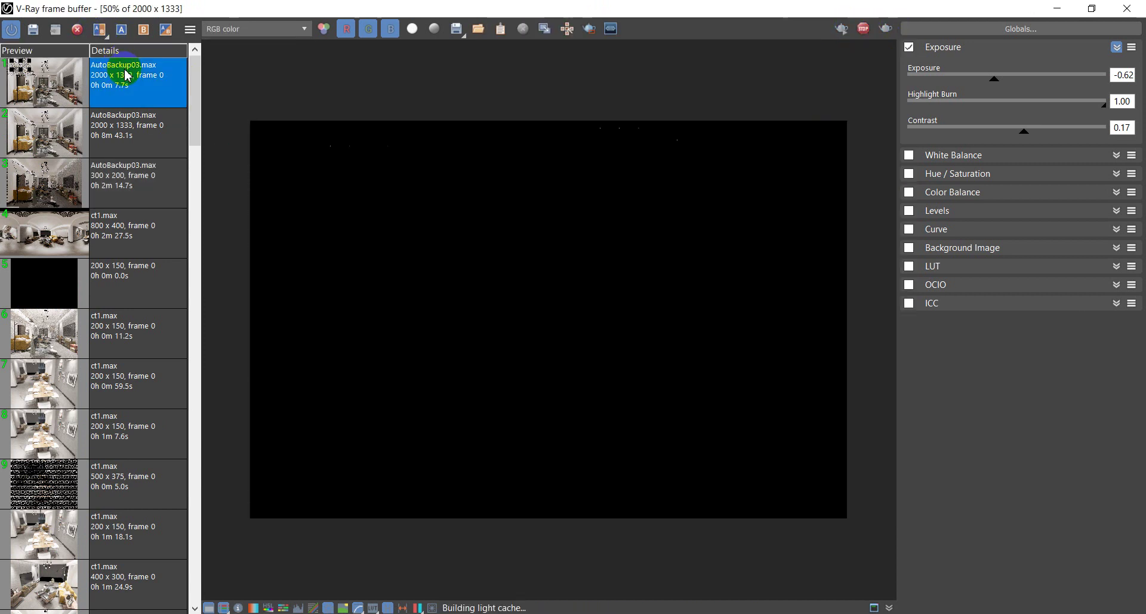
- Remove the unfinished 7.7-second 2000 × 1333 entry from the V-Ray render history
left_click(77, 28)
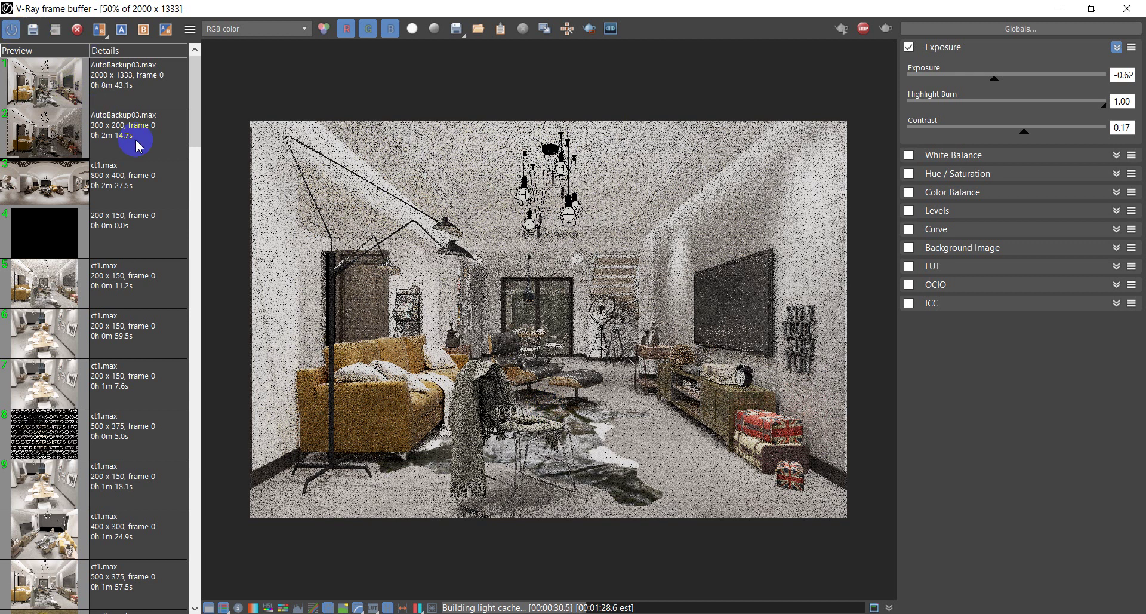
- Select the earlier AutoBackup03.max 2000×1333 render (8m 43.1s) in the V-Ray frame buffer history
left_click(46, 89)
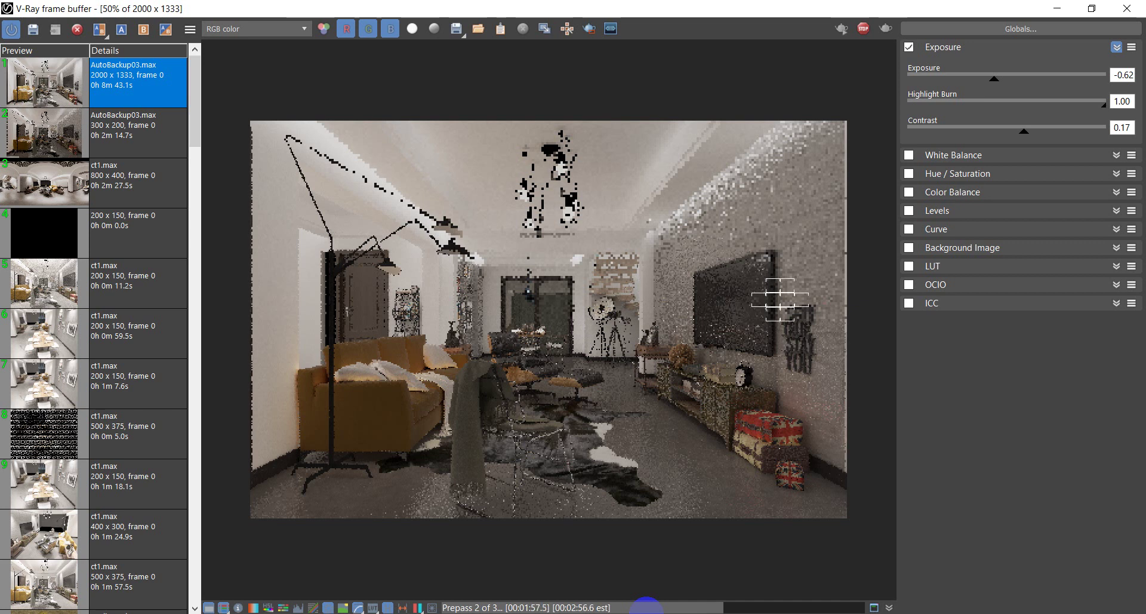
- Start the 2000×1333 V-Ray production render of the living room in the frame buffer
left_click(136, 123)
left_click(137, 89)
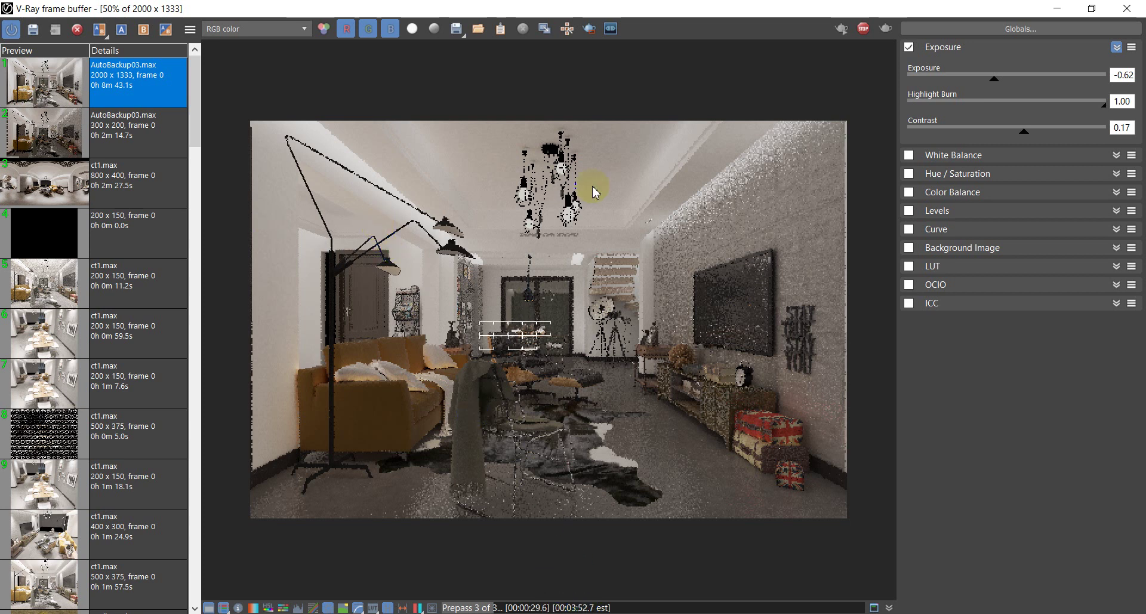
- Zoom the frame buffer in and back to 50% to inspect the finishing irradiance prepass
left_click(206, 163)
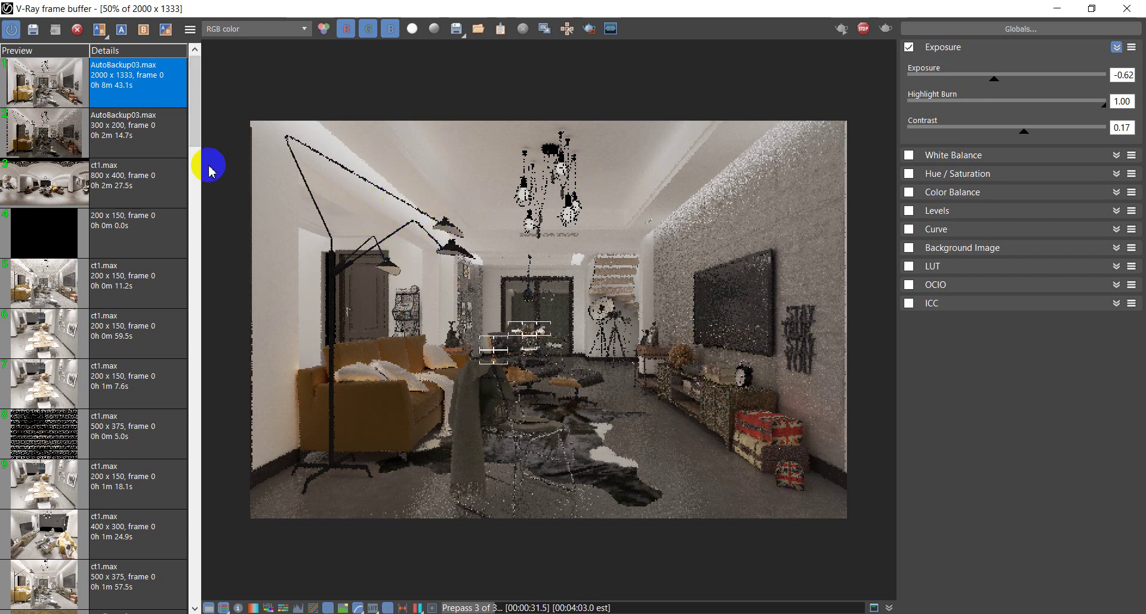
scroll(524, 383, "up", 1)
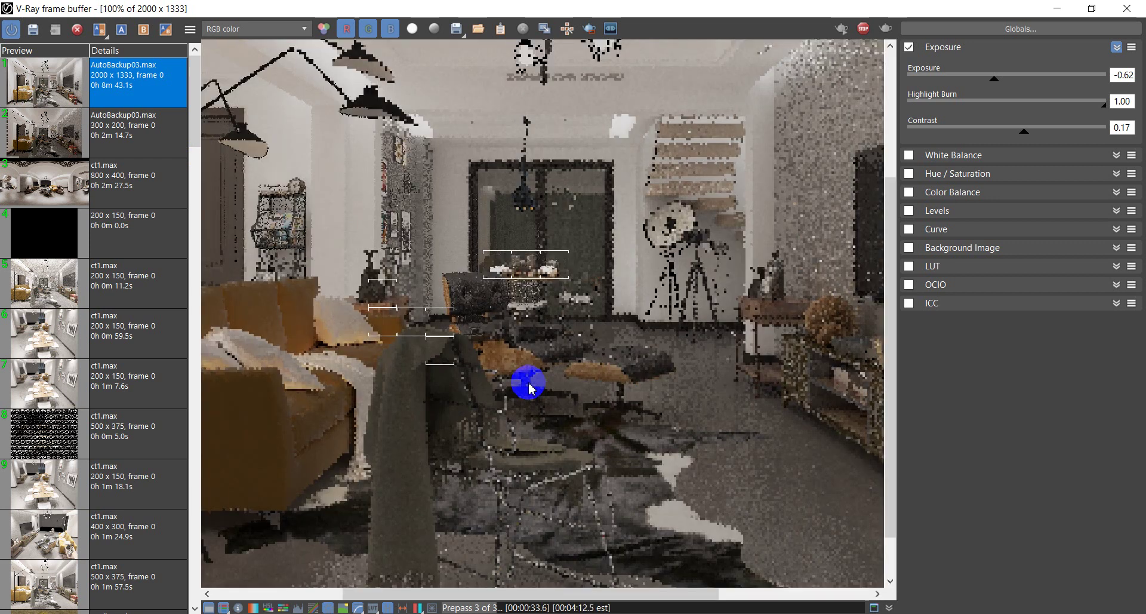
scroll(530, 387, "down", 2)
scroll(525, 385, "up", 1)
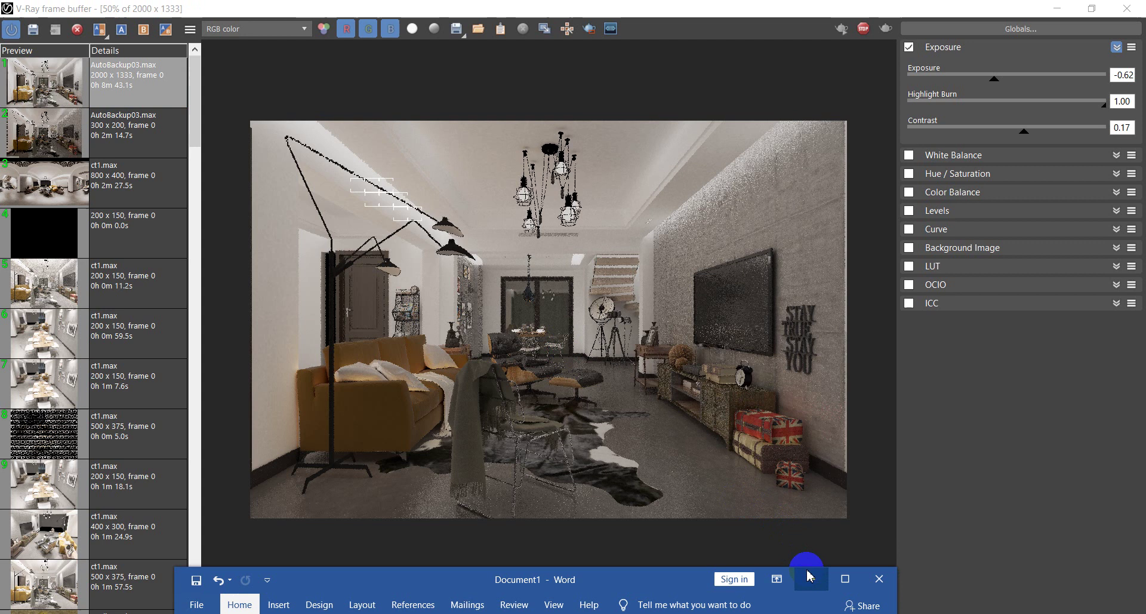
- Minimize Word and enable Track mouse while rendering in the V-Ray frame buffer
left_click(809, 575)
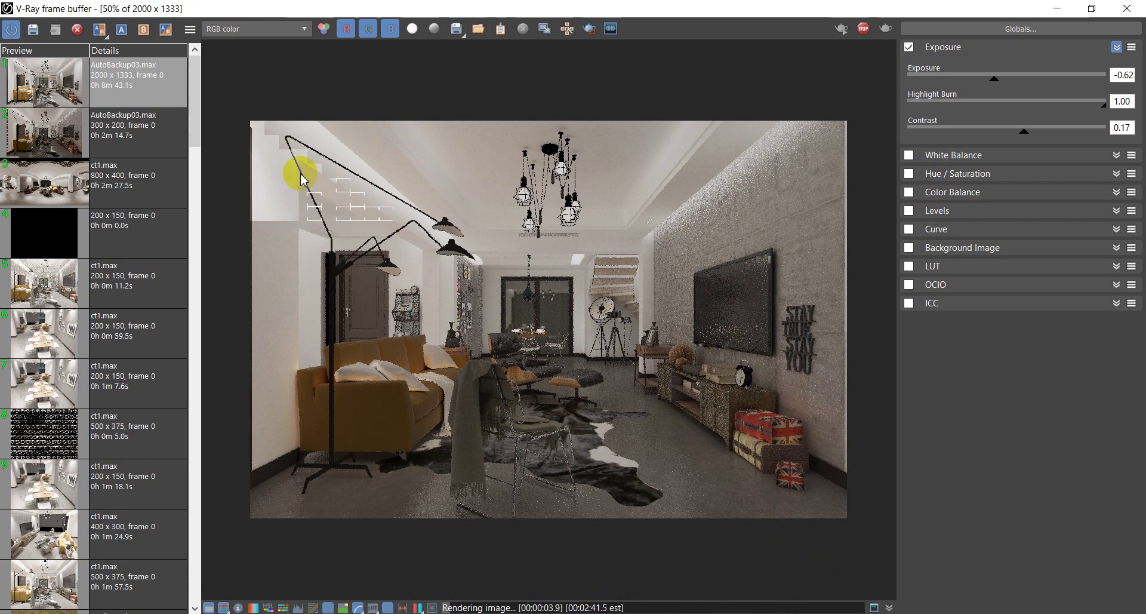
left_click(567, 28)
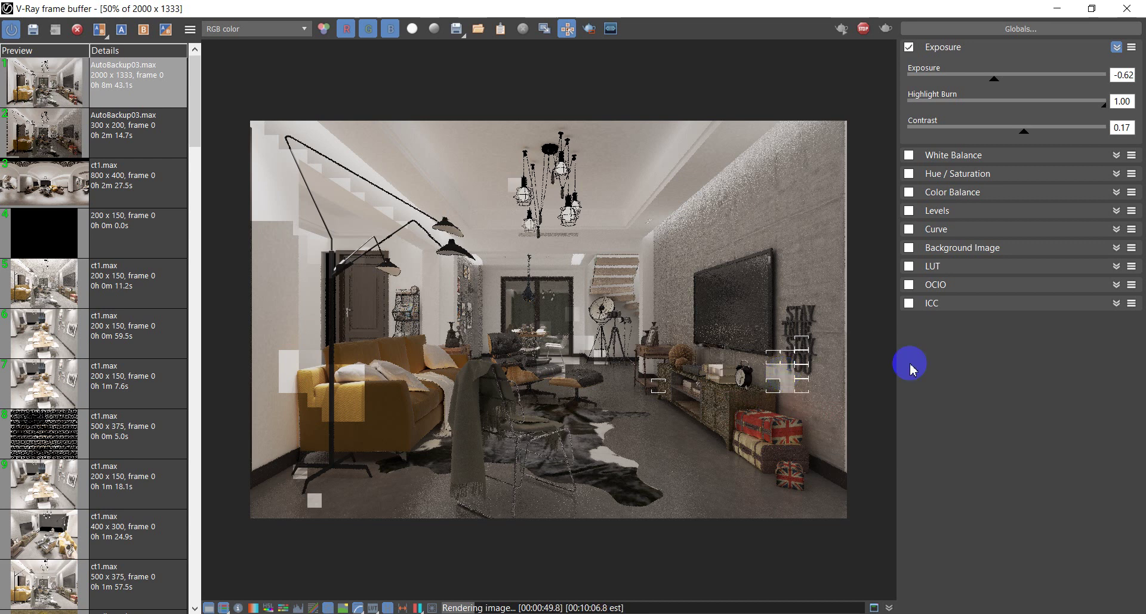
- Set up an A/B comparison of history entry 1 against the current render, with the divider moved left
left_click(108, 74)
left_click(143, 30)
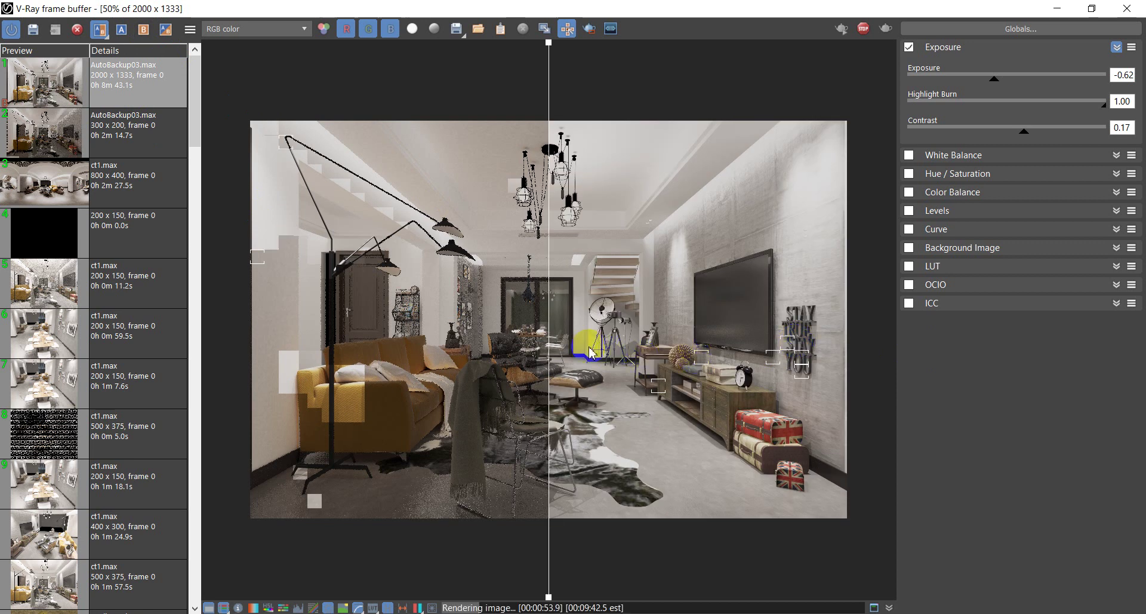
left_click_drag(550, 55, 286, 105)
scroll(269, 179, "up", 2)
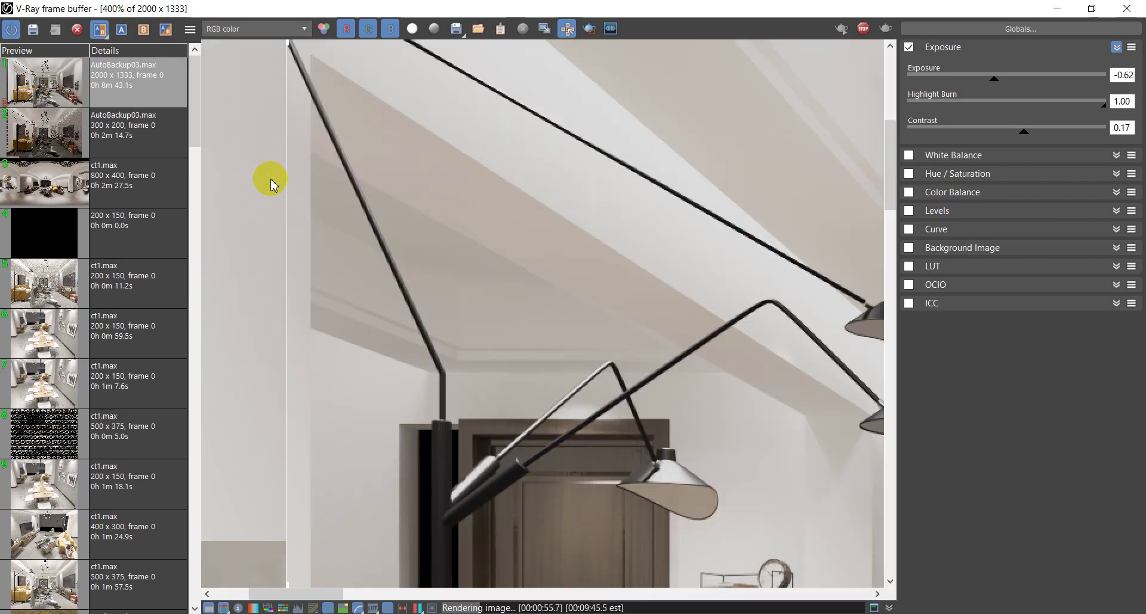
scroll(307, 199, "up", 2)
scroll(315, 234, "down", 1)
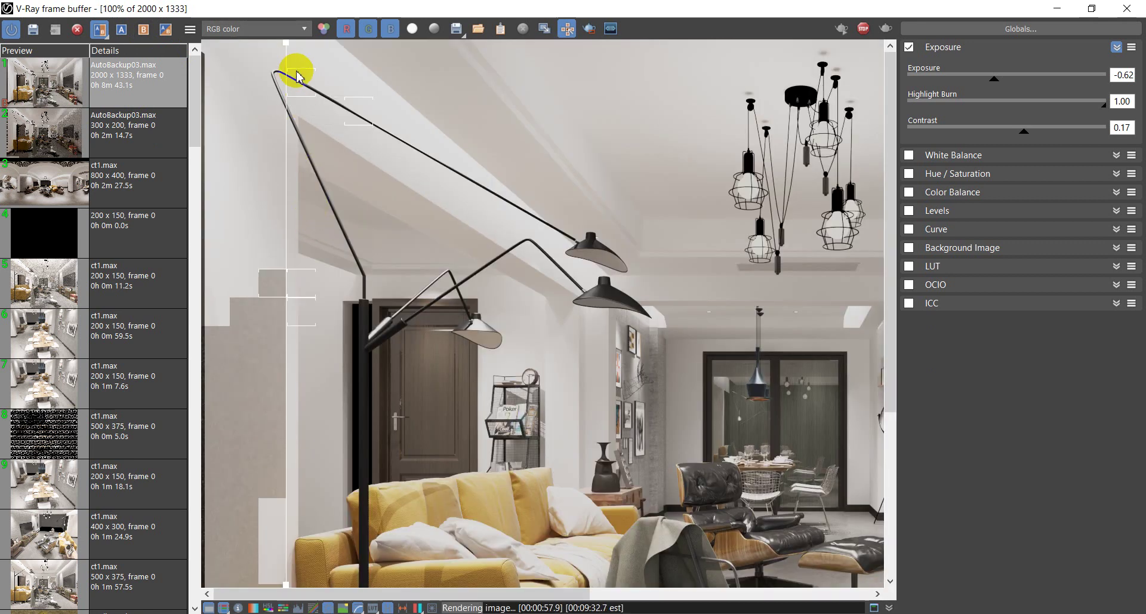
- Compare the floor lamp and sofa by sweeping the A/B divider across them
mouse_move(289, 55)
left_mouse_down()
mouse_move(269, 56)
mouse_move(261, 115)
mouse_move(306, 197)
left_mouse_up()
middle_click_drag(312, 409, 396, 234)
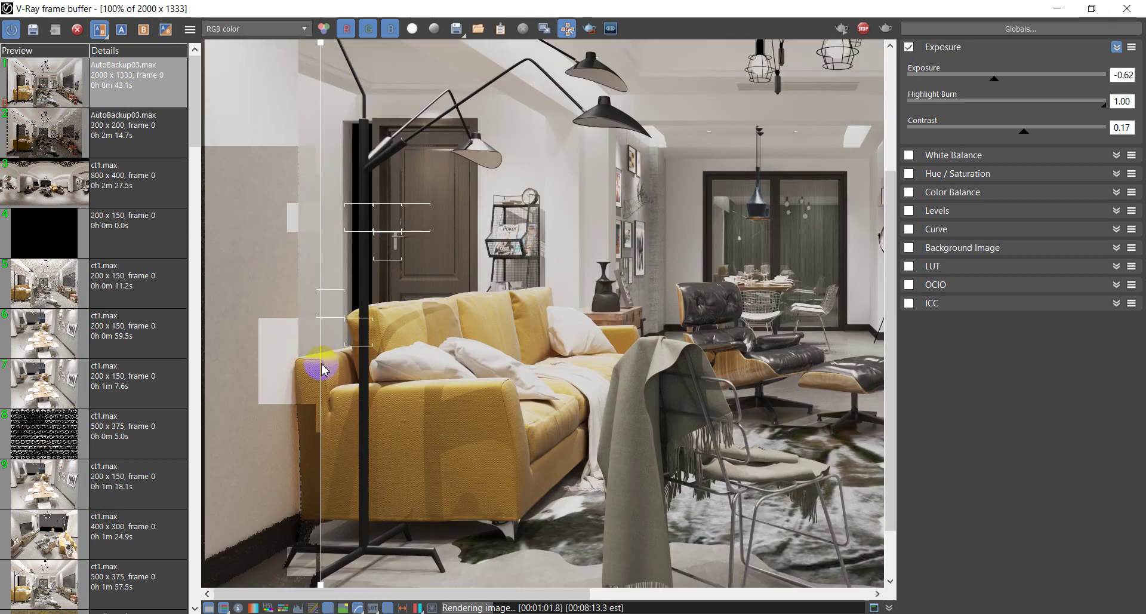
scroll(321, 369, "up", 1)
mouse_move(321, 363)
left_mouse_down()
mouse_move(396, 379)
mouse_move(343, 378)
mouse_move(527, 416)
mouse_move(737, 447)
mouse_move(582, 412)
mouse_move(486, 421)
mouse_move(346, 402)
mouse_move(330, 371)
mouse_move(452, 392)
mouse_move(297, 382)
mouse_move(504, 379)
left_mouse_up()
scroll(574, 385, "down", 2)
scroll(555, 209, "down", 2)
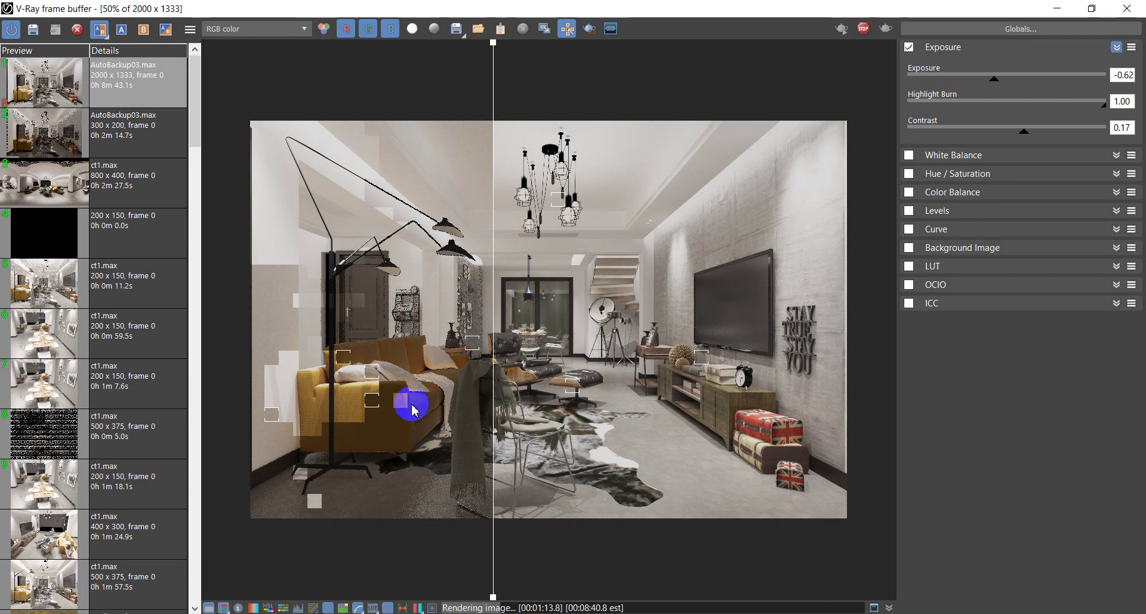
scroll(435, 388, "up", 2)
scroll(435, 409, "up", 2)
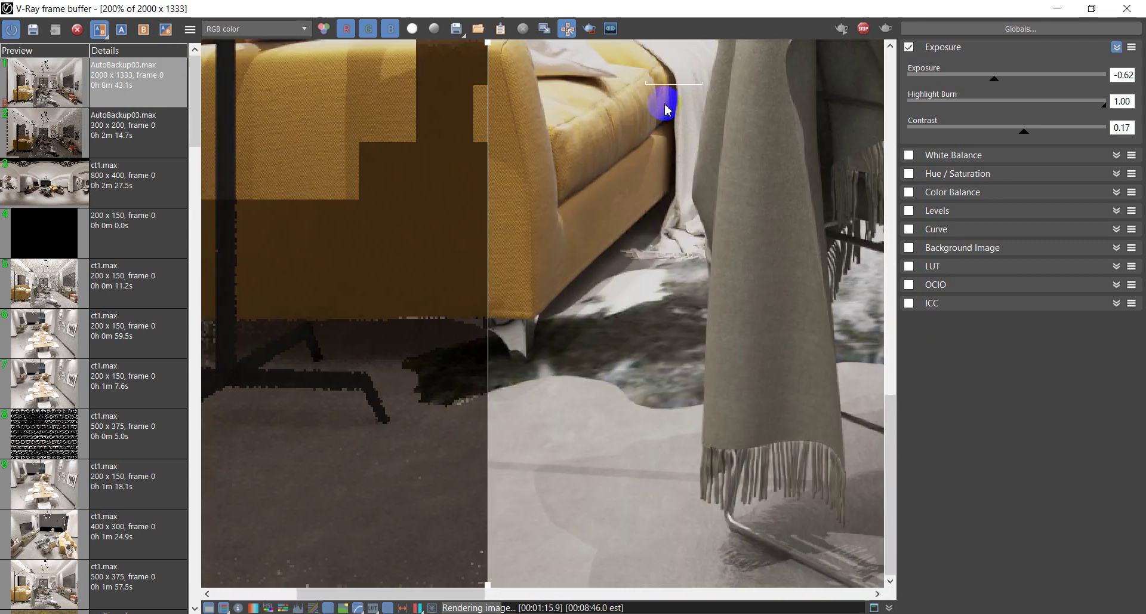
middle_click_drag(665, 107, 691, 166)
mouse_move(482, 463)
left_mouse_down()
mouse_move(276, 468)
mouse_move(292, 486)
mouse_move(251, 461)
mouse_move(504, 434)
mouse_move(612, 448)
mouse_move(504, 468)
left_mouse_up()
scroll(504, 468, "down", 2)
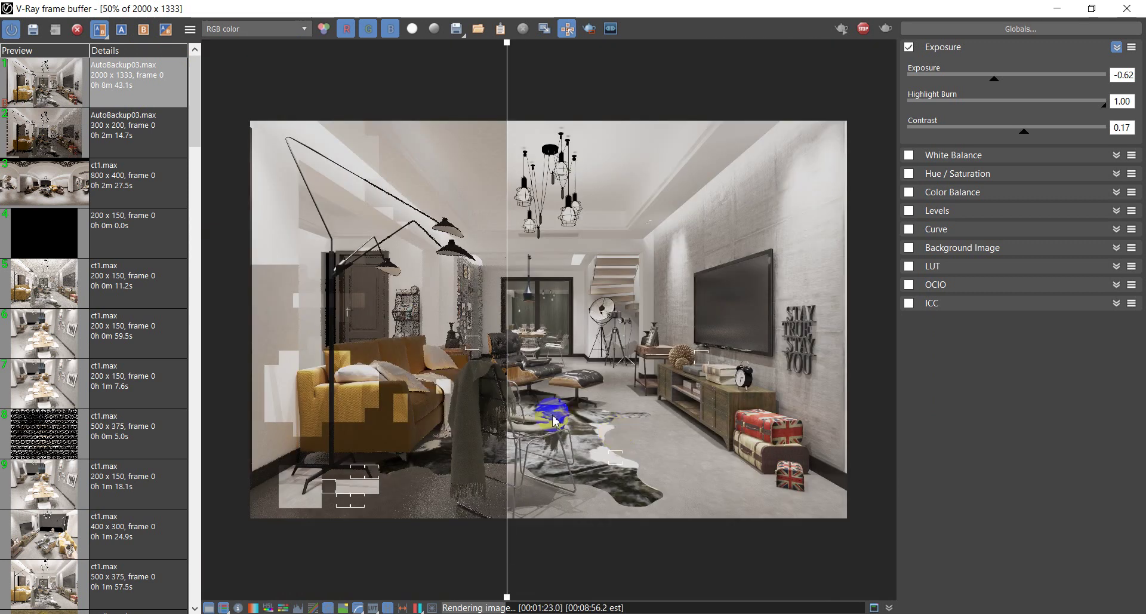
- Sweep the A/B divider across the room to the TV wall and TV cabinet
mouse_move(512, 418)
left_mouse_down()
mouse_move(798, 435)
mouse_move(816, 376)
mouse_move(728, 409)
mouse_move(683, 468)
mouse_move(689, 506)
mouse_move(665, 511)
mouse_move(741, 519)
mouse_move(653, 523)
mouse_move(511, 499)
mouse_move(603, 455)
mouse_move(473, 278)
mouse_move(555, 304)
left_mouse_up()
scroll(817, 375, "up", 2)
scroll(816, 374, "up", 1)
scroll(549, 325, "down", 2)
scroll(563, 397, "down", 2)
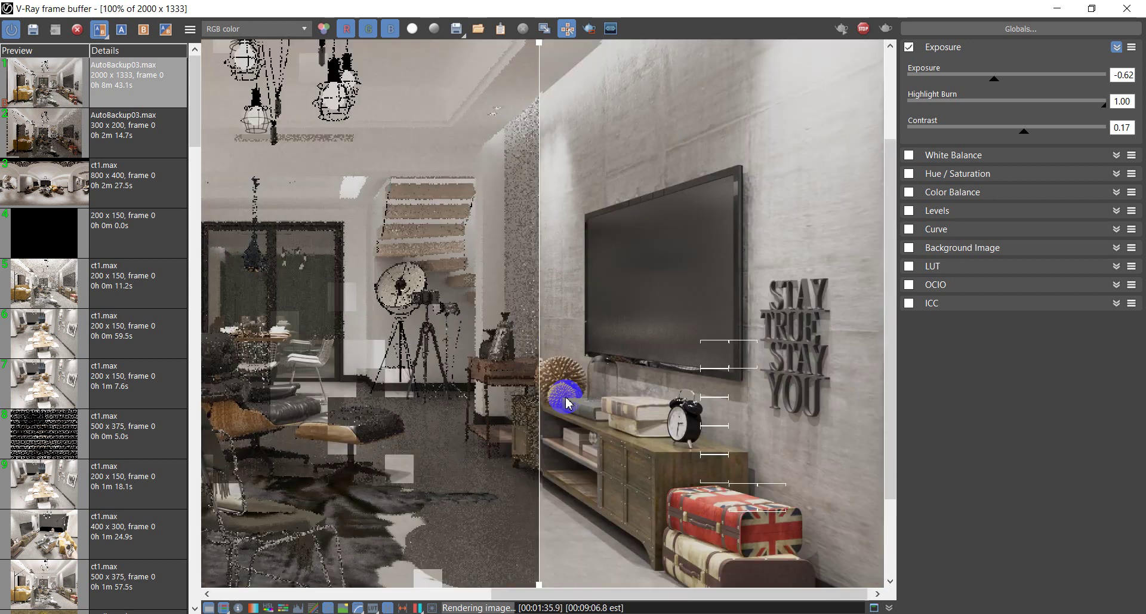
left_click_drag(563, 396, 539, 503)
mouse_move(541, 249)
left_mouse_down()
mouse_move(765, 297)
mouse_move(714, 324)
mouse_move(775, 357)
mouse_move(795, 476)
mouse_move(724, 478)
mouse_move(734, 333)
mouse_move(520, 256)
mouse_move(553, 256)
mouse_move(529, 271)
mouse_move(763, 296)
mouse_move(773, 379)
mouse_move(749, 378)
mouse_move(774, 385)
left_mouse_up()
scroll(746, 379, "down", 2)
- Compare the sofa and doorway area by moving the A/B divider across them
mouse_move(780, 385)
left_mouse_down()
mouse_move(800, 422)
mouse_move(635, 442)
mouse_move(335, 384)
mouse_move(346, 391)
mouse_move(324, 225)
mouse_move(302, 217)
mouse_move(504, 258)
mouse_move(453, 250)
mouse_move(525, 295)
mouse_move(342, 278)
mouse_move(527, 325)
mouse_move(293, 290)
mouse_move(350, 327)
mouse_move(356, 427)
mouse_move(440, 460)
mouse_move(431, 465)
mouse_move(465, 468)
mouse_move(322, 455)
mouse_move(545, 495)
mouse_move(478, 456)
left_mouse_up()
scroll(308, 223, "up", 2)
scroll(308, 224, "up", 2)
middle_click_drag(478, 455, 471, 229)
mouse_move(471, 229)
left_mouse_down()
mouse_move(473, 255)
mouse_move(317, 277)
mouse_move(399, 302)
mouse_move(317, 332)
mouse_move(417, 363)
mouse_move(704, 401)
mouse_move(581, 361)
left_mouse_up()
scroll(573, 333, "down", 1)
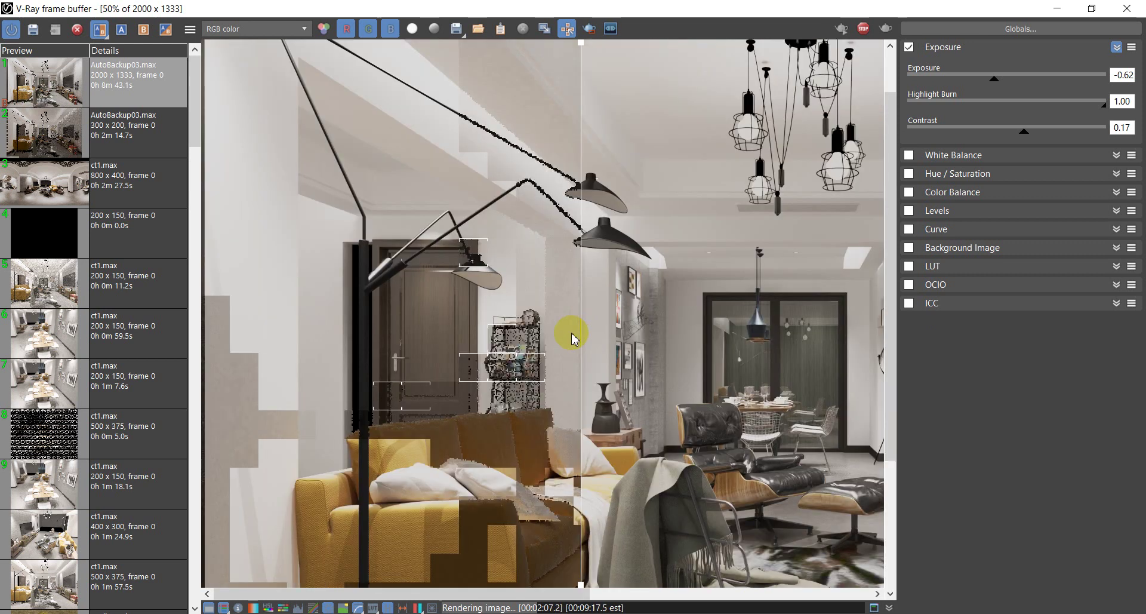
scroll(570, 339, "down", 2)
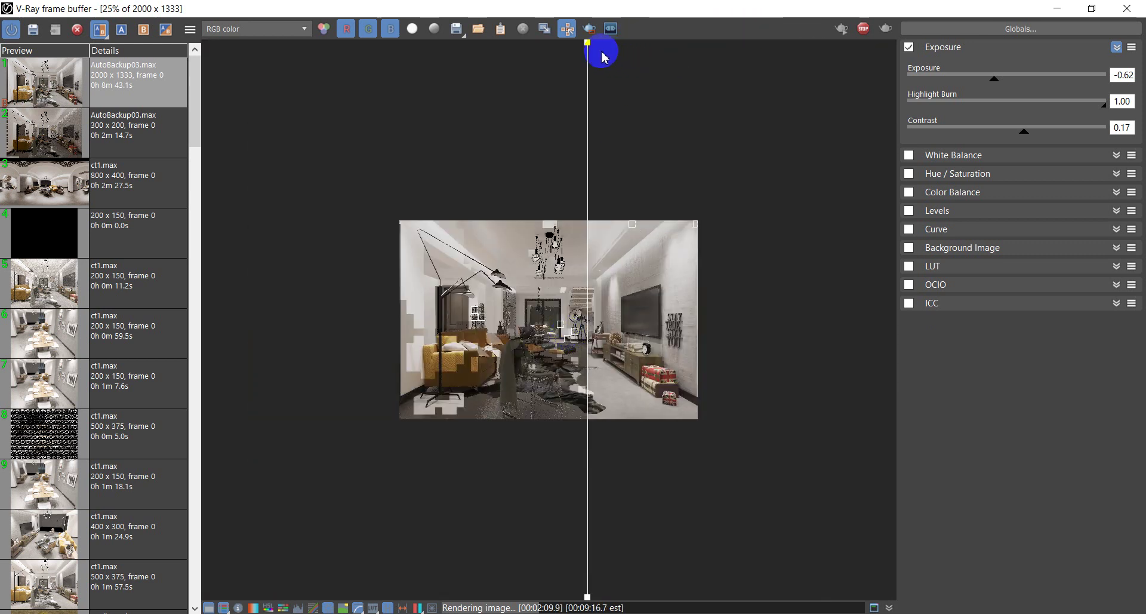
- Toggle A/B compare off and on at 200% zoom, sliding the divider over the black floor-lamp shades
mouse_move(587, 47)
left_mouse_down()
mouse_move(386, 112)
mouse_move(558, 143)
mouse_move(553, 153)
mouse_move(729, 197)
left_mouse_up()
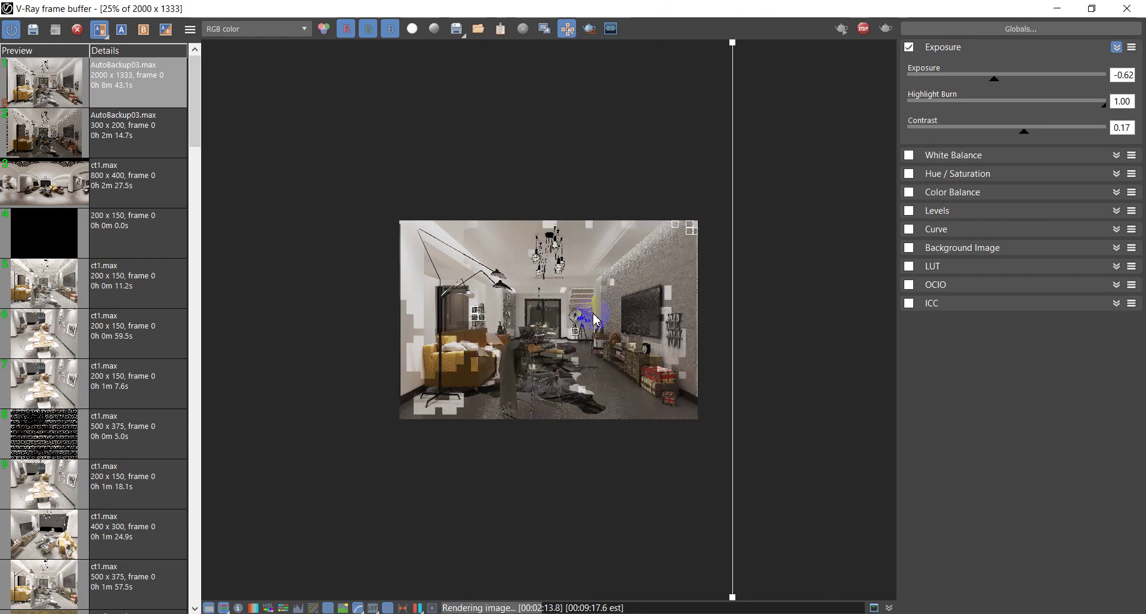
scroll(594, 320, "up", 1)
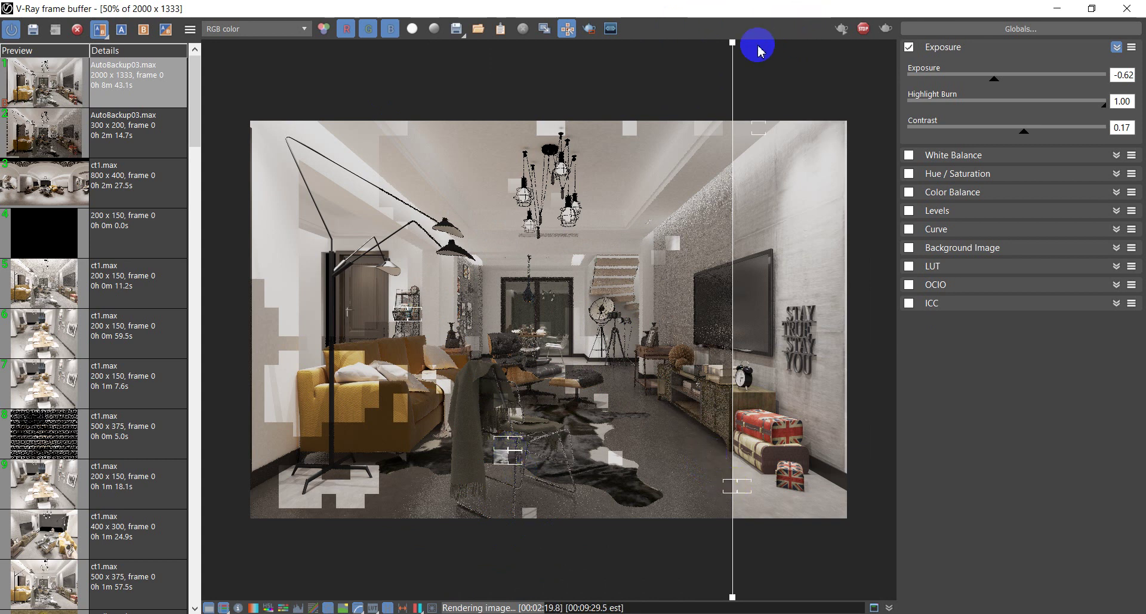
left_click(108, 35)
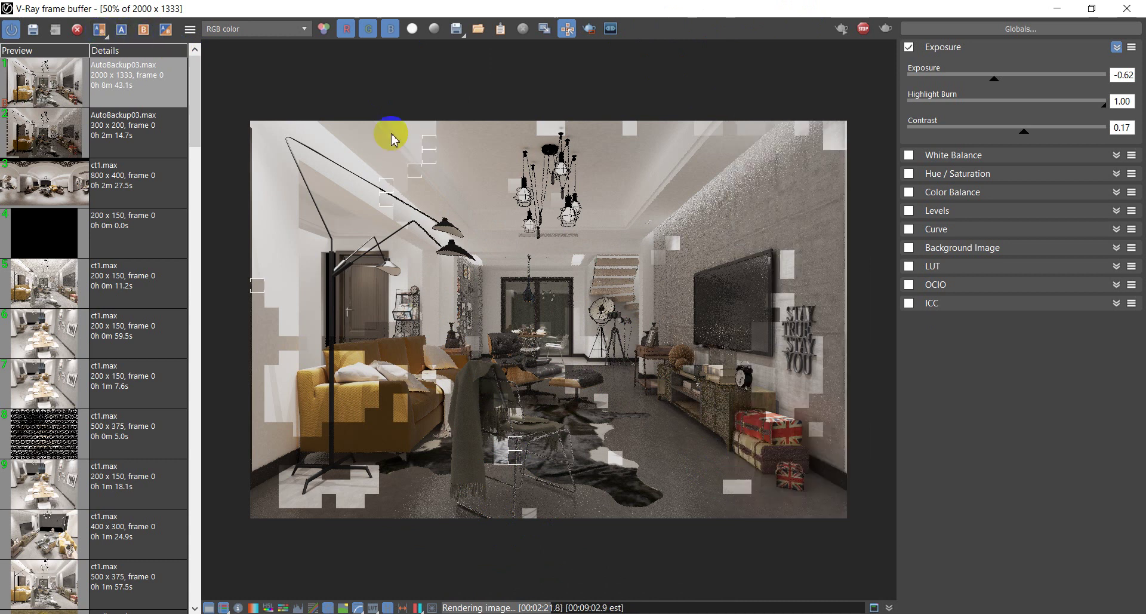
scroll(392, 137, "up", 1)
scroll(410, 167, "up", 1)
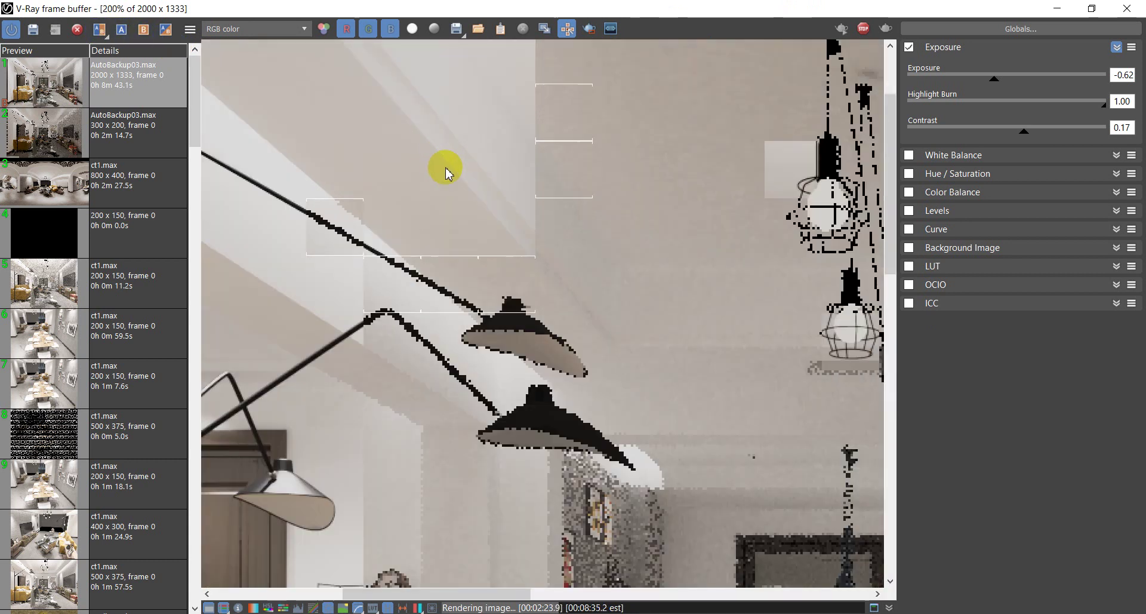
left_click(99, 33)
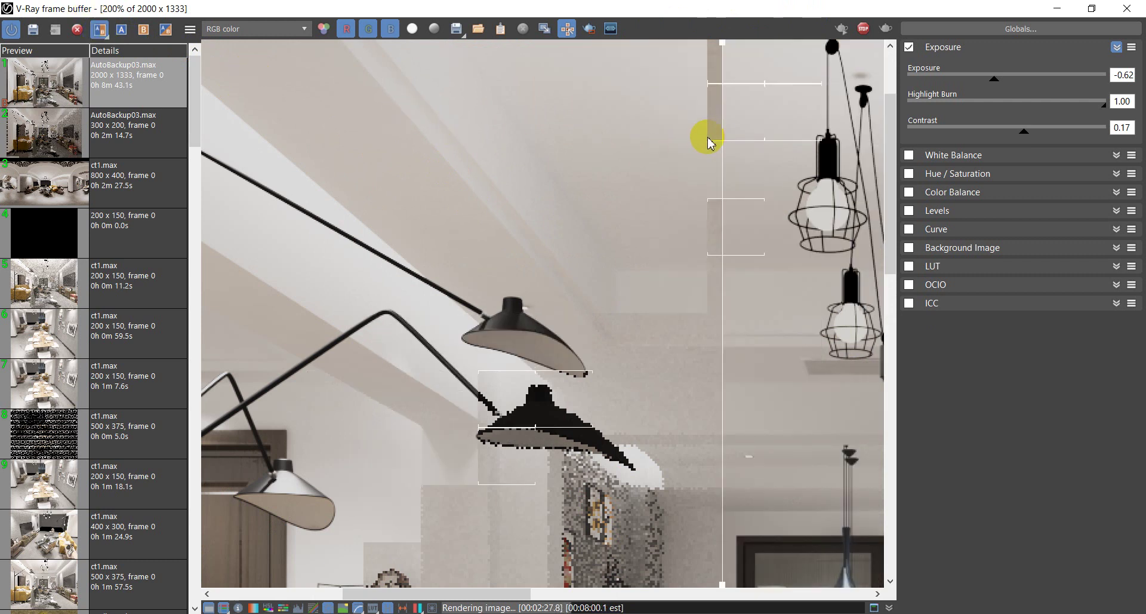
mouse_move(722, 143)
left_mouse_down()
mouse_move(378, 223)
mouse_move(541, 290)
mouse_move(366, 247)
mouse_move(280, 250)
mouse_move(543, 311)
mouse_move(503, 242)
mouse_move(322, 223)
mouse_move(504, 269)
mouse_move(378, 248)
mouse_move(456, 276)
mouse_move(312, 328)
mouse_move(425, 345)
mouse_move(369, 348)
mouse_move(382, 373)
left_mouse_up()
- Compare the lamp shades up close across the A/B divider, zooming to 400% and back to 200%
mouse_move(483, 397)
left_mouse_down()
mouse_move(376, 404)
mouse_move(472, 428)
left_mouse_up()
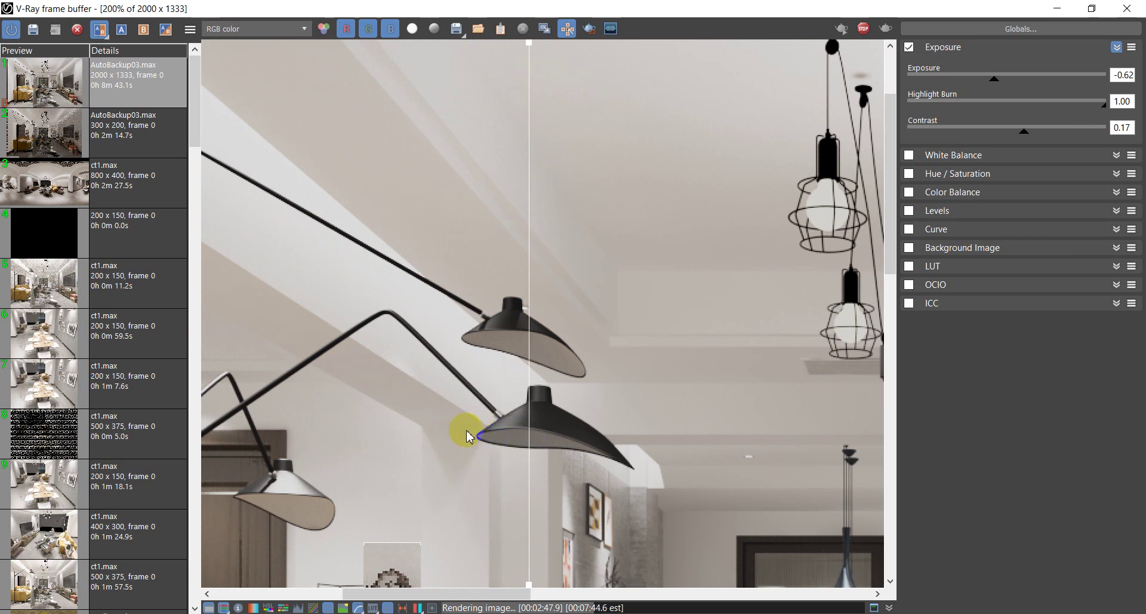
mouse_move(533, 459)
left_mouse_down()
mouse_move(356, 468)
mouse_move(525, 486)
left_mouse_up()
middle_click_drag(525, 486, 485, 346)
mouse_move(510, 352)
left_mouse_down()
mouse_move(609, 404)
mouse_move(736, 409)
mouse_move(618, 422)
mouse_move(658, 296)
mouse_move(429, 284)
mouse_move(435, 307)
mouse_move(609, 342)
mouse_move(403, 341)
mouse_move(588, 371)
mouse_move(358, 358)
mouse_move(698, 399)
left_mouse_up()
scroll(659, 297, "up", 2)
scroll(659, 263, "up", 1)
scroll(666, 273, "down", 2)
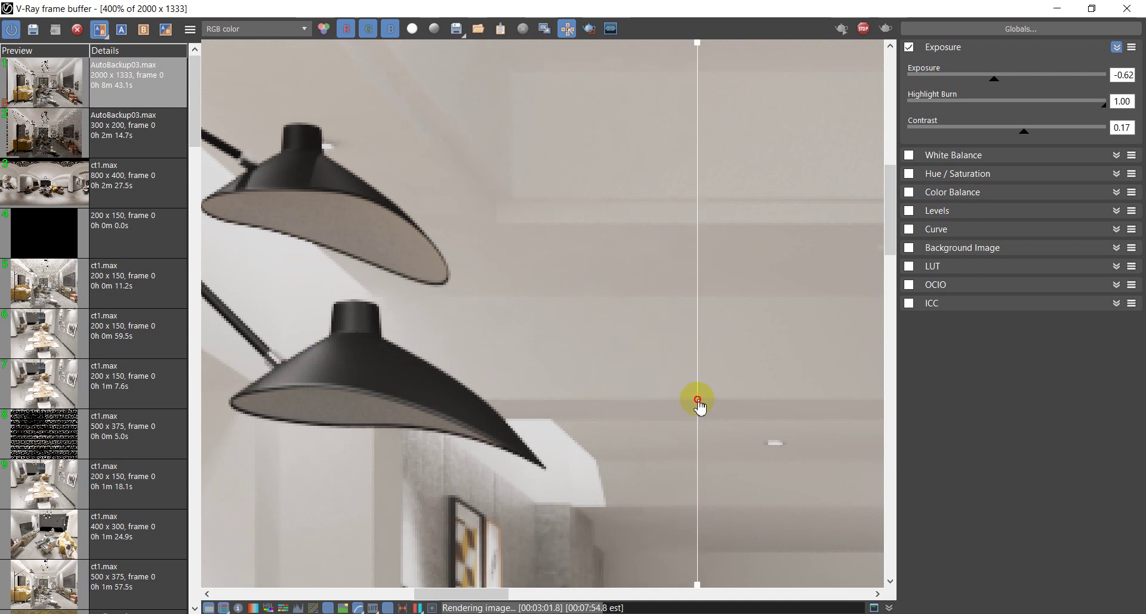
scroll(366, 340, "down", 1)
scroll(410, 350, "down", 2)
scroll(419, 333, "up", 2)
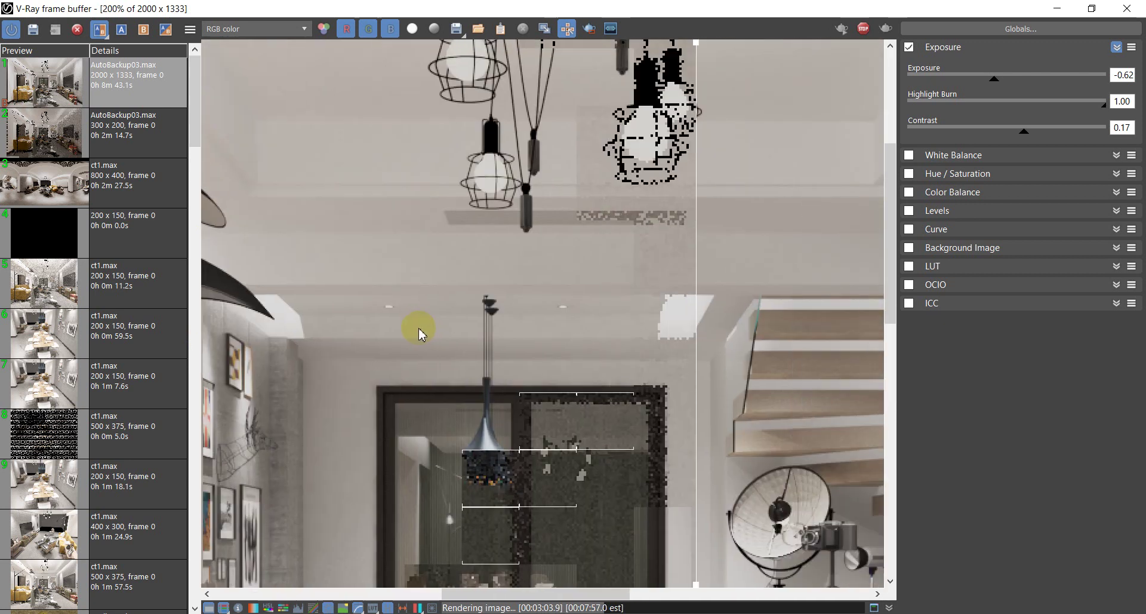
- Sweep the A/B divider across the dining area, lounge chair and yellow sofa
mouse_move(696, 261)
left_mouse_down()
mouse_move(493, 268)
mouse_move(348, 331)
mouse_move(404, 396)
mouse_move(230, 403)
mouse_move(378, 422)
mouse_move(540, 343)
left_mouse_up()
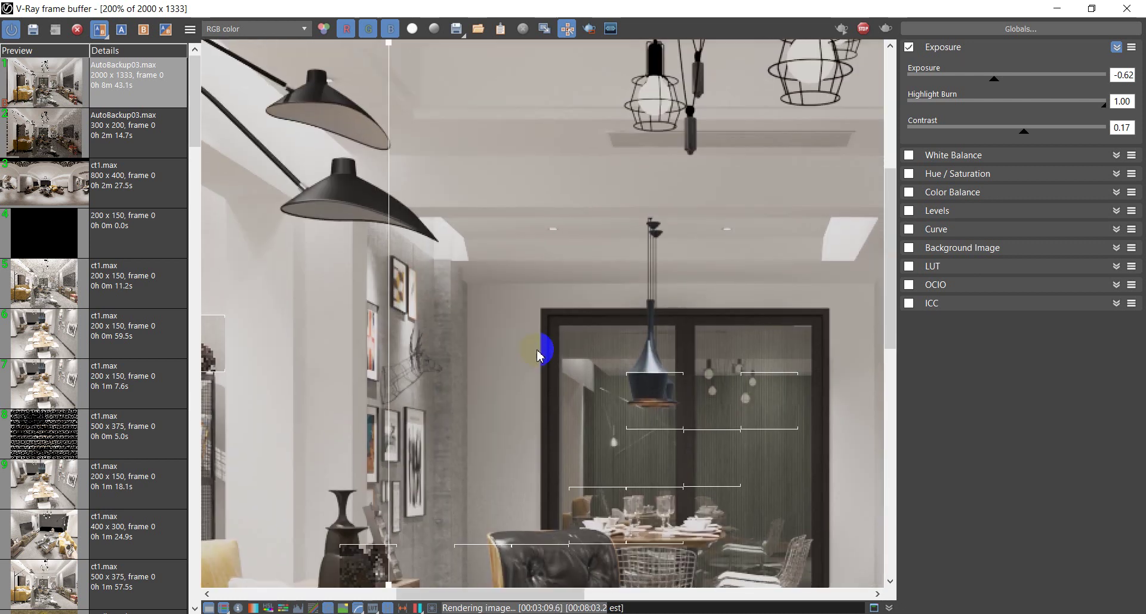
mouse_move(410, 400)
left_mouse_down()
mouse_move(345, 389)
mouse_move(524, 409)
mouse_move(294, 383)
mouse_move(496, 422)
left_mouse_up()
middle_click_drag(483, 413, 502, 275)
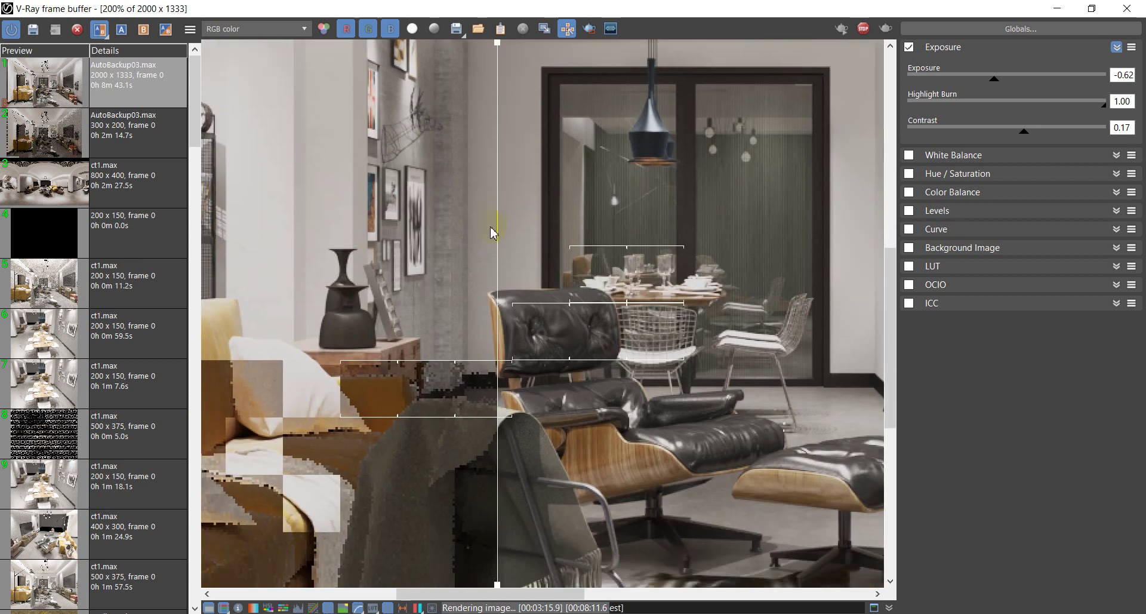
mouse_move(497, 275)
left_mouse_down()
mouse_move(292, 334)
mouse_move(370, 358)
left_mouse_up()
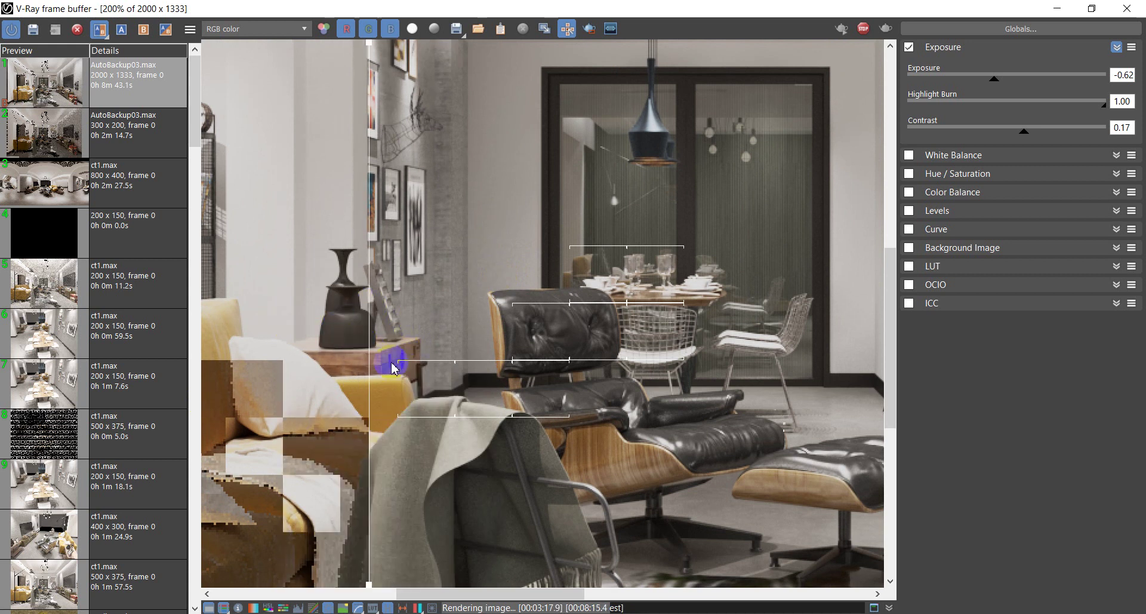
middle_click_drag(387, 361, 714, 197)
mouse_move(370, 382)
left_mouse_down()
mouse_move(476, 391)
mouse_move(248, 402)
mouse_move(312, 396)
left_mouse_up()
middle_click_drag(312, 397, 615, 314)
mouse_move(315, 335)
left_mouse_down()
mouse_move(427, 349)
mouse_move(372, 353)
mouse_move(512, 365)
mouse_move(478, 356)
mouse_move(465, 334)
mouse_move(647, 332)
mouse_move(493, 299)
mouse_move(537, 281)
mouse_move(545, 237)
mouse_move(504, 235)
mouse_move(578, 235)
mouse_move(596, 238)
mouse_move(453, 242)
mouse_move(522, 255)
mouse_move(447, 230)
mouse_move(527, 245)
mouse_move(221, 299)
mouse_move(238, 308)
mouse_move(315, 192)
mouse_move(302, 210)
mouse_move(273, 212)
mouse_move(708, 238)
mouse_move(570, 225)
mouse_move(570, 241)
mouse_move(474, 246)
left_mouse_up()
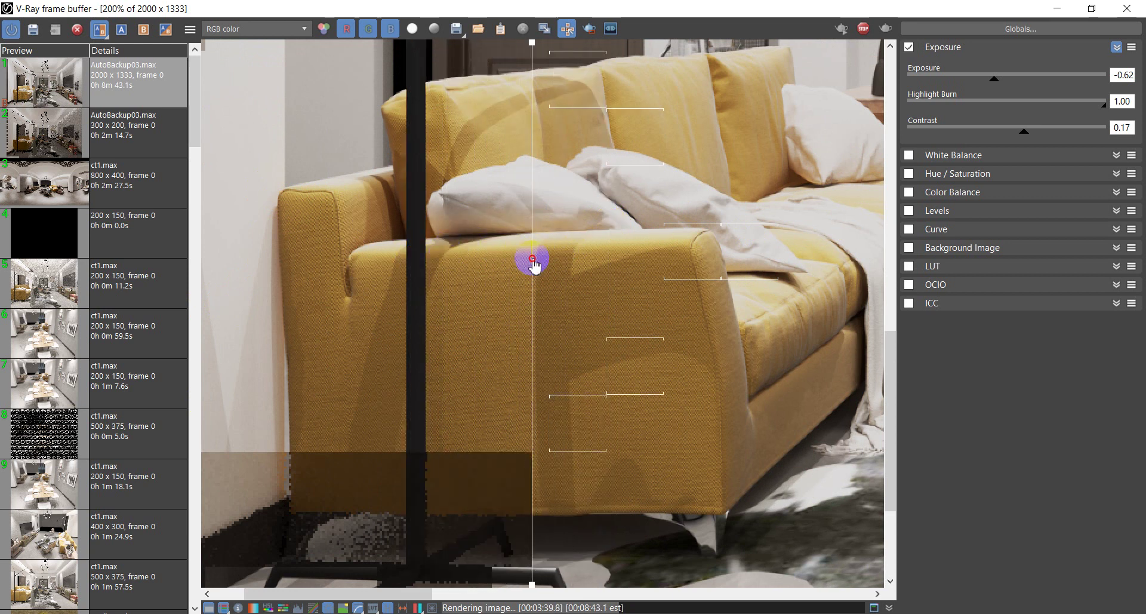
- At 50% zoom, sweep the A/B divider across the whole living room, then select history item 1
left_click_drag(443, 251, 421, 247)
scroll(408, 209, "up", 1)
scroll(411, 221, "down", 1)
scroll(409, 221, "down", 1)
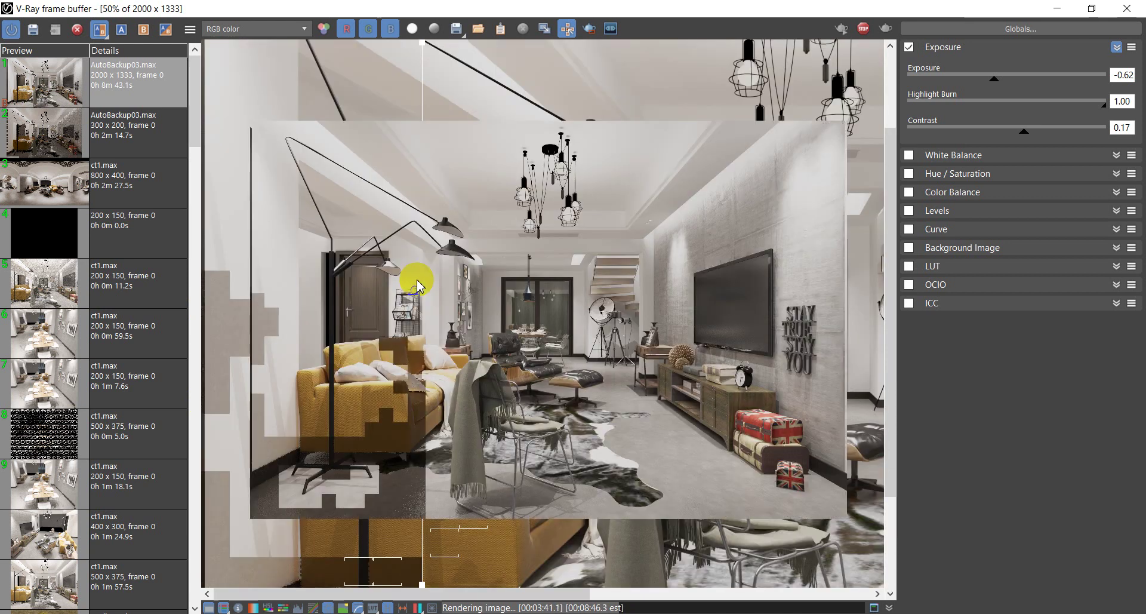
mouse_move(433, 307)
left_mouse_down()
mouse_move(390, 261)
mouse_move(373, 198)
left_mouse_up()
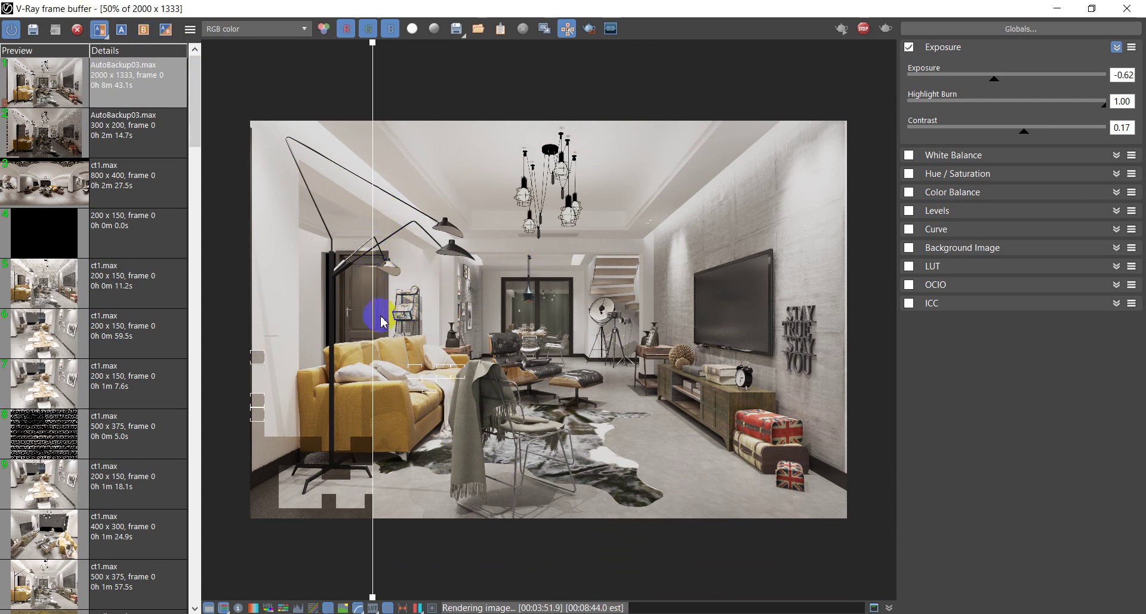
left_click_drag(375, 324, 309, 295)
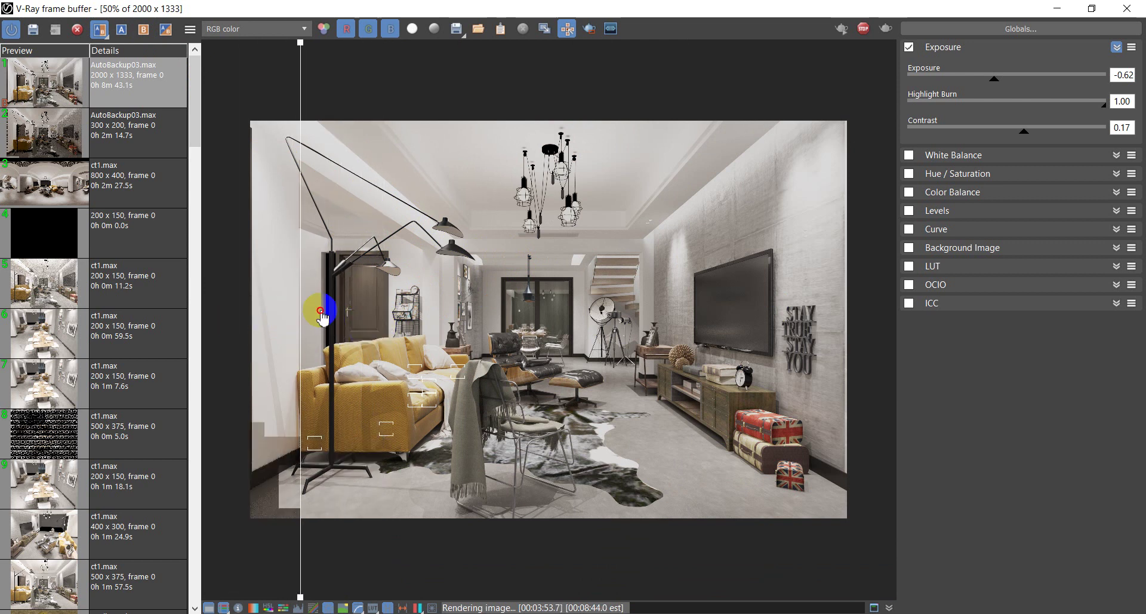
scroll(311, 270, "up", 1)
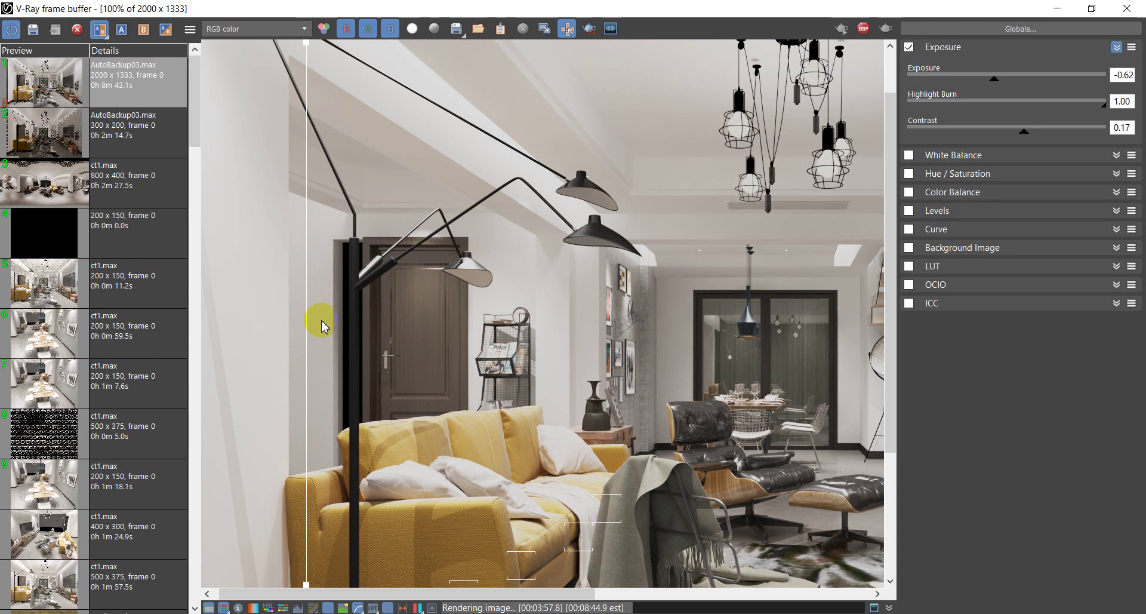
mouse_move(307, 344)
left_mouse_down()
mouse_move(554, 376)
mouse_move(512, 378)
mouse_move(580, 366)
mouse_move(537, 363)
mouse_move(555, 353)
mouse_move(814, 388)
mouse_move(653, 373)
mouse_move(750, 376)
mouse_move(695, 380)
mouse_move(796, 395)
mouse_move(652, 388)
mouse_move(685, 383)
mouse_move(571, 366)
mouse_move(445, 325)
mouse_move(364, 334)
mouse_move(564, 348)
mouse_move(409, 320)
mouse_move(650, 366)
mouse_move(463, 345)
left_mouse_up()
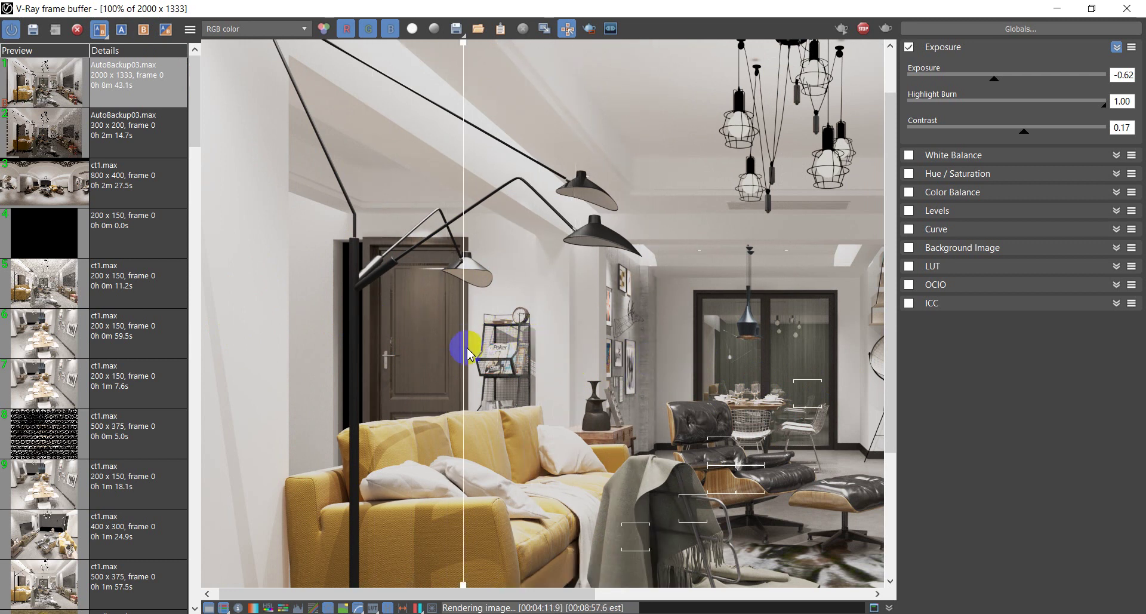
scroll(513, 373, "down", 2)
scroll(519, 375, "up", 1)
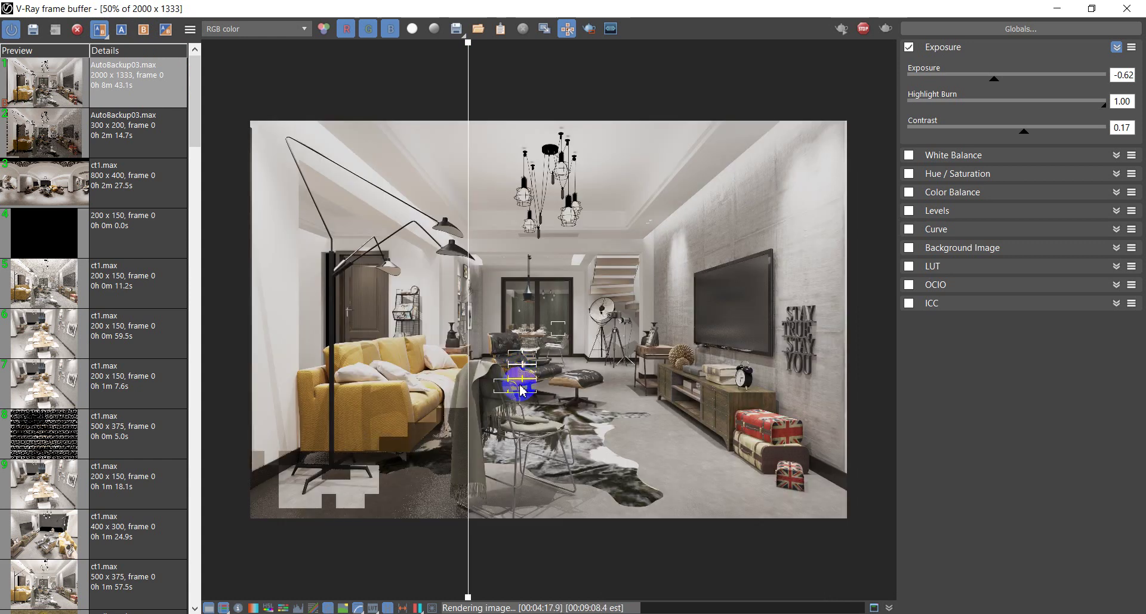
left_click(122, 102)
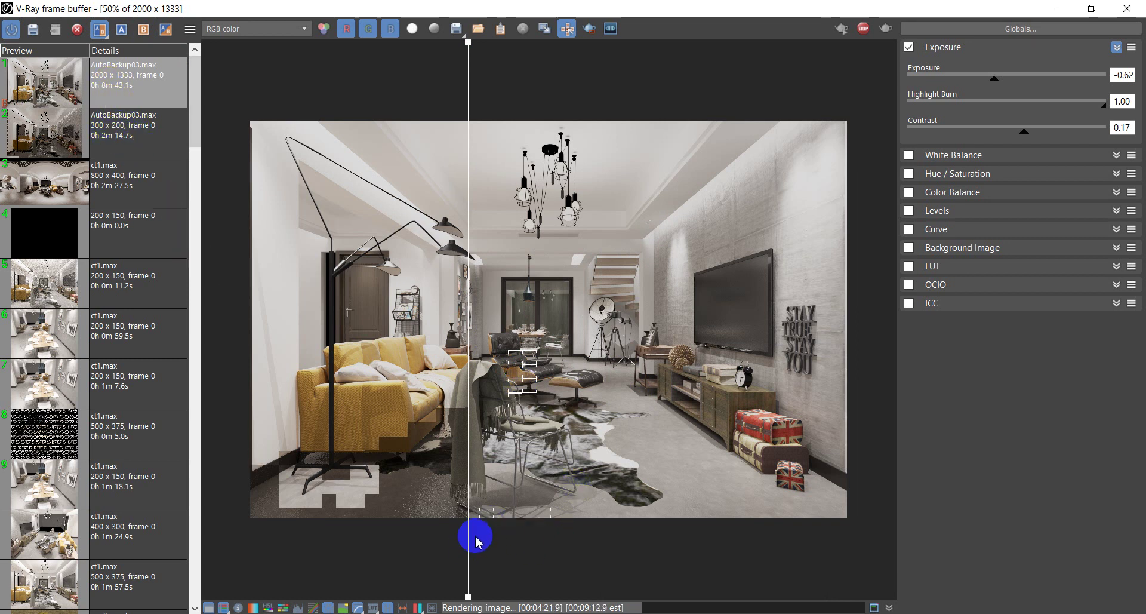
- Show only the new render and steer buckets to the TV wall, footstool, chair and lower-left corner
left_click_drag(470, 557, 883, 568)
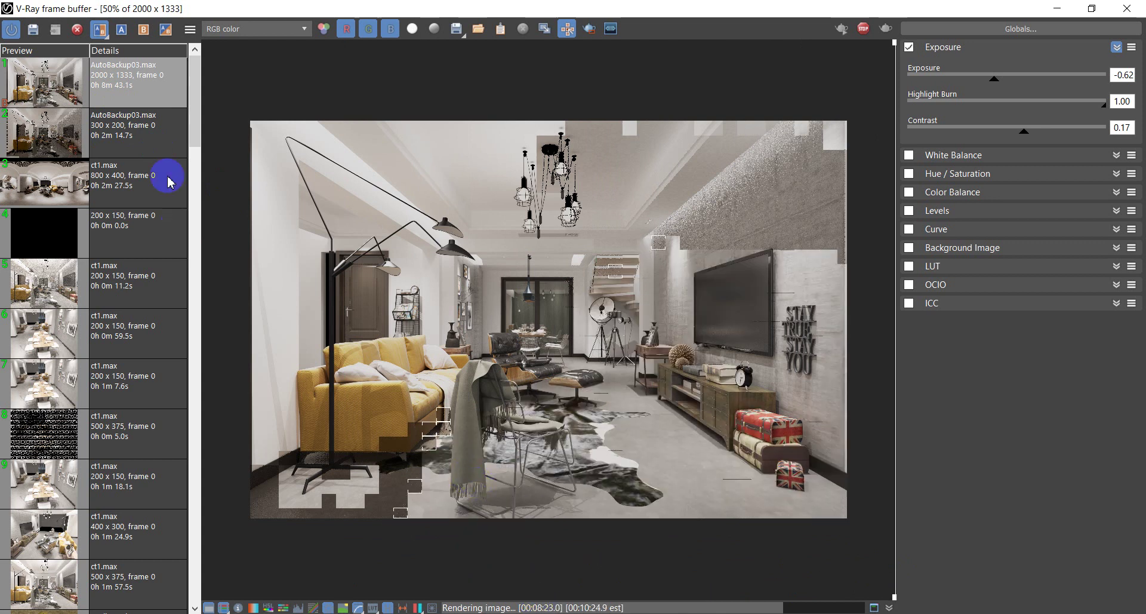
left_click_drag(726, 302, 616, 240)
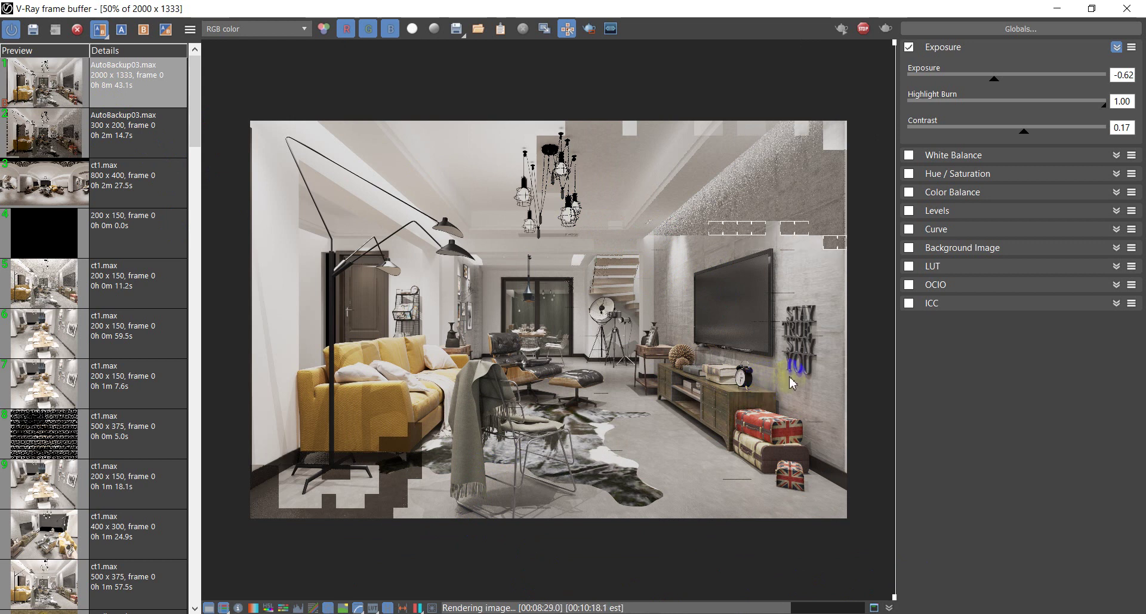
left_click_drag(510, 524, 530, 597)
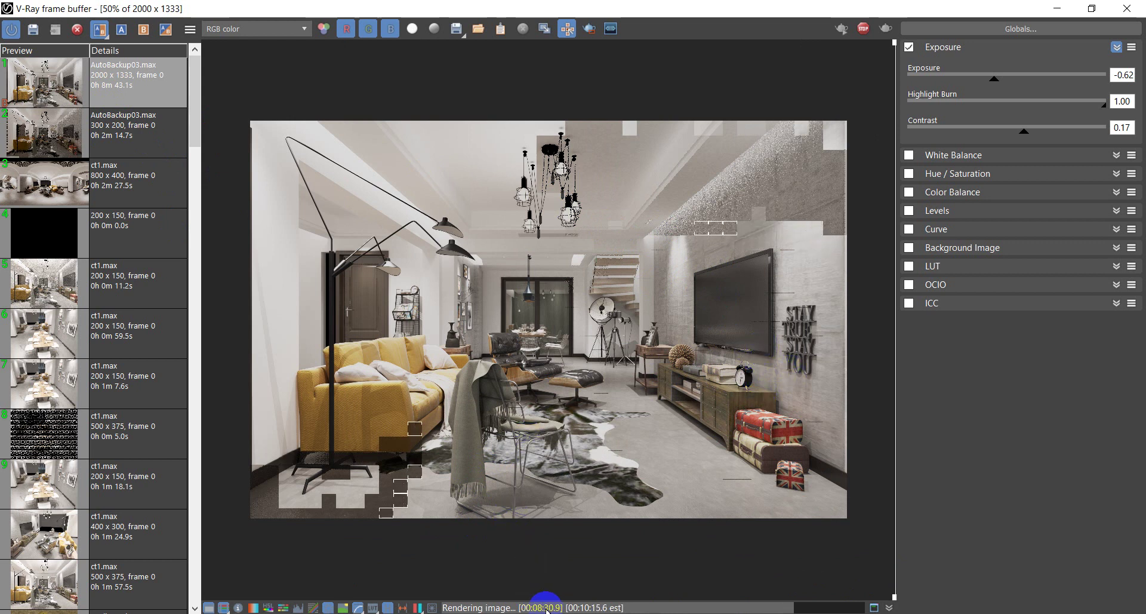
left_click_drag(539, 601, 598, 389)
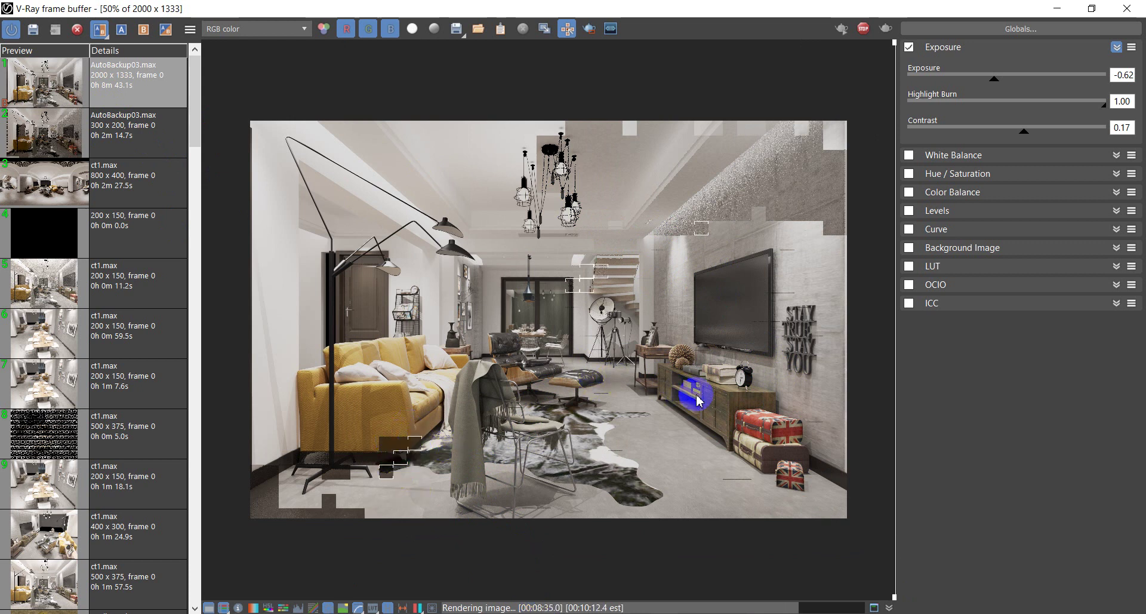
scroll(742, 367, "up", 2)
scroll(742, 367, "down", 2)
scroll(742, 370, "down", 2)
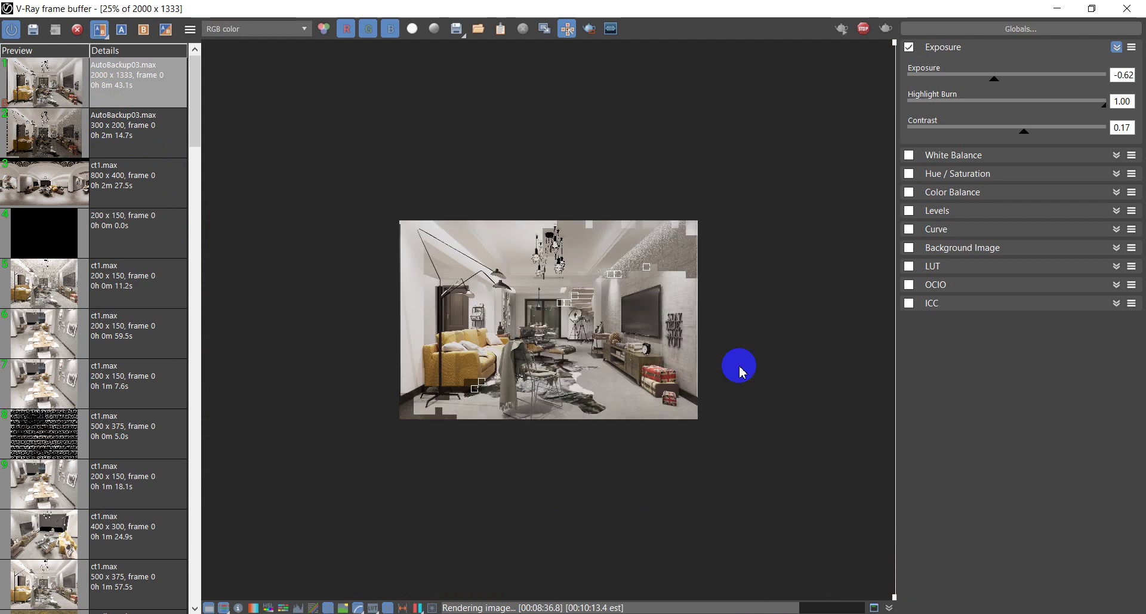
left_click_drag(742, 371, 524, 400)
left_click_drag(444, 403, 403, 410)
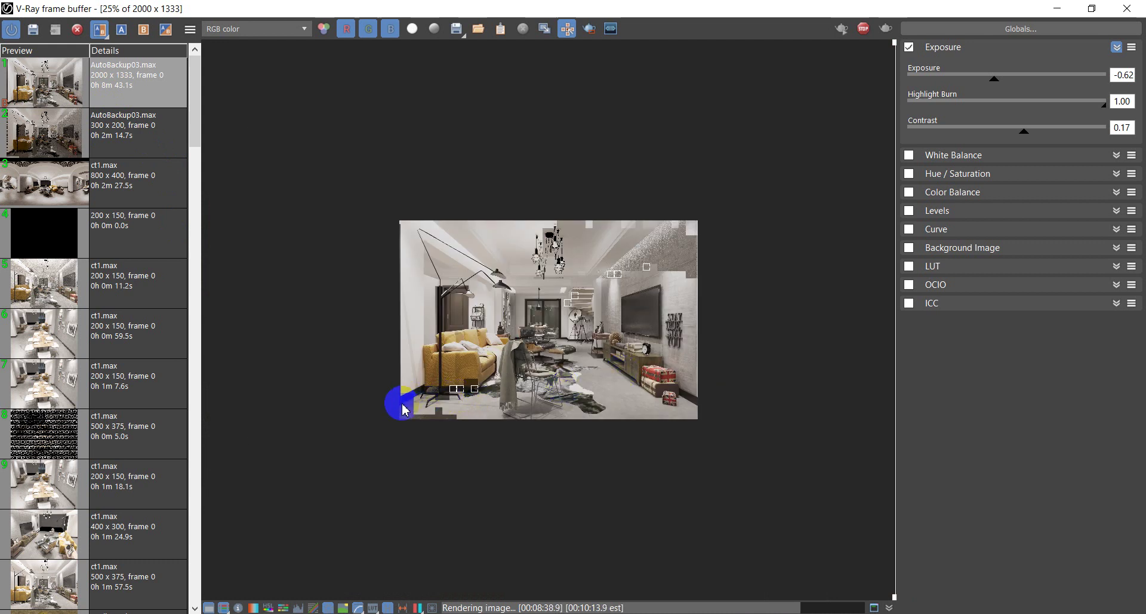
scroll(404, 411, "up", 1)
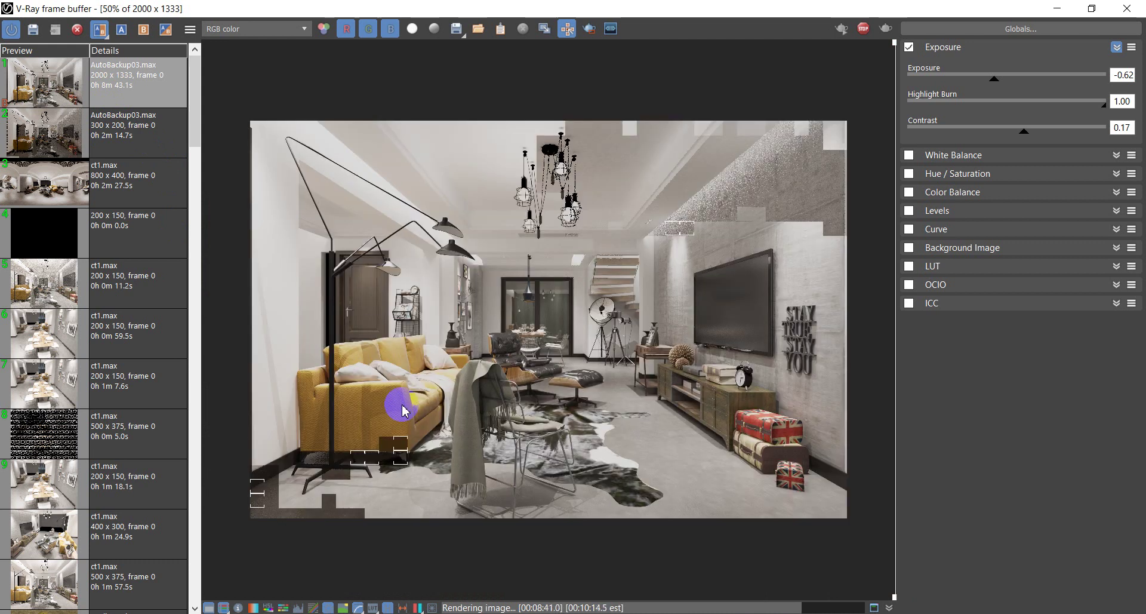
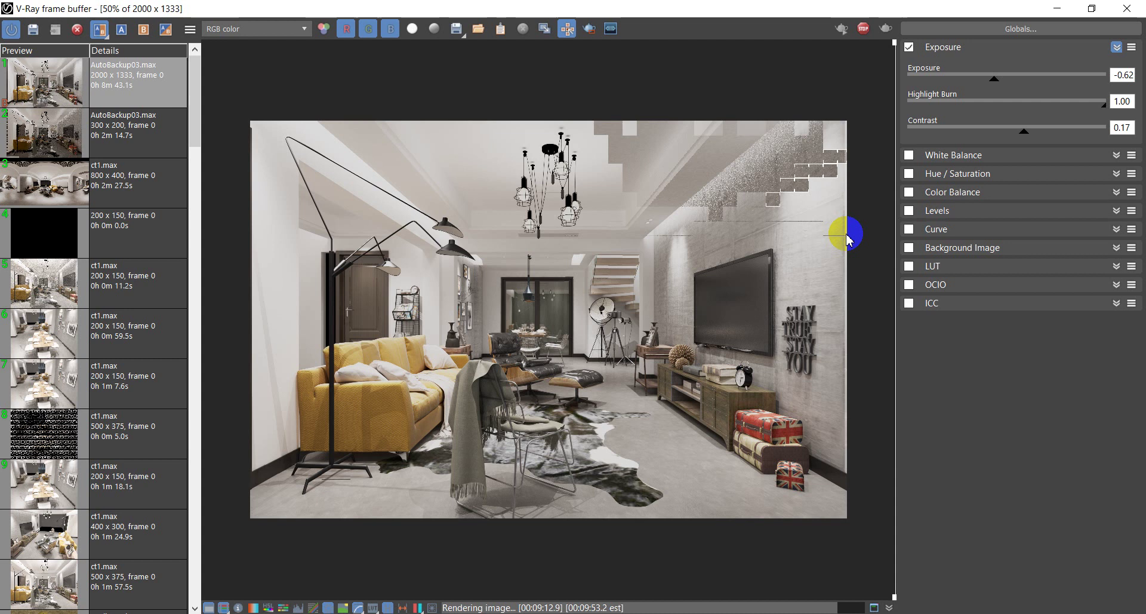
- Flip through earlier renders in the history, toggling between the two AutoBackup03 renders
left_click(117, 88)
left_click(115, 143)
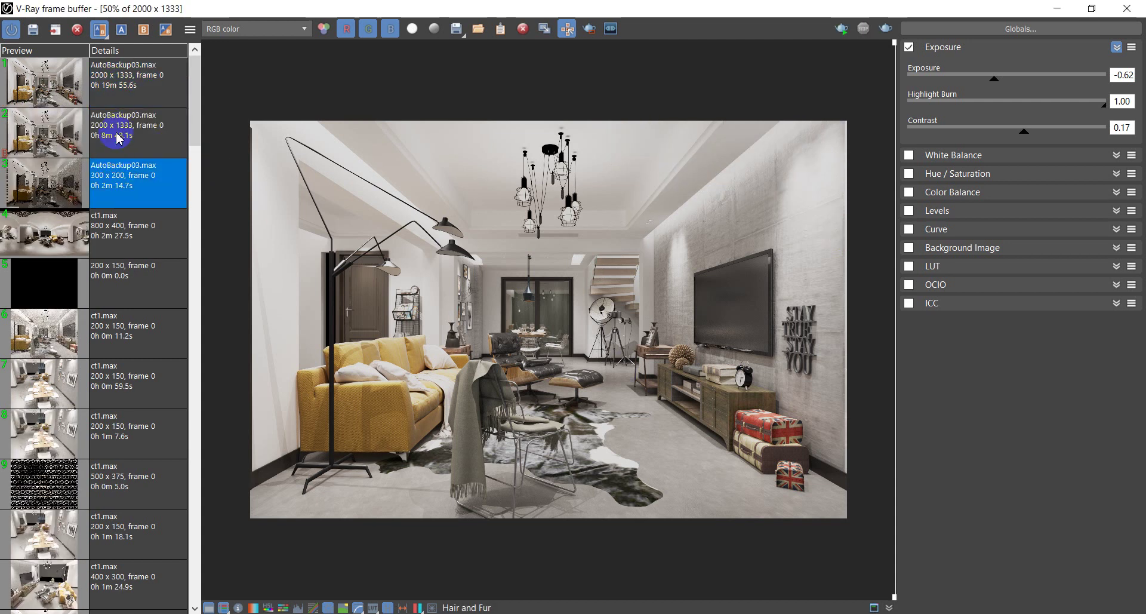
left_click(114, 174)
left_click(118, 131)
left_click(120, 176)
left_click(120, 129)
left_click(120, 170)
- Compare the full-size AutoBackup03 render with the latest one using an A/B split across the room
left_click(122, 126)
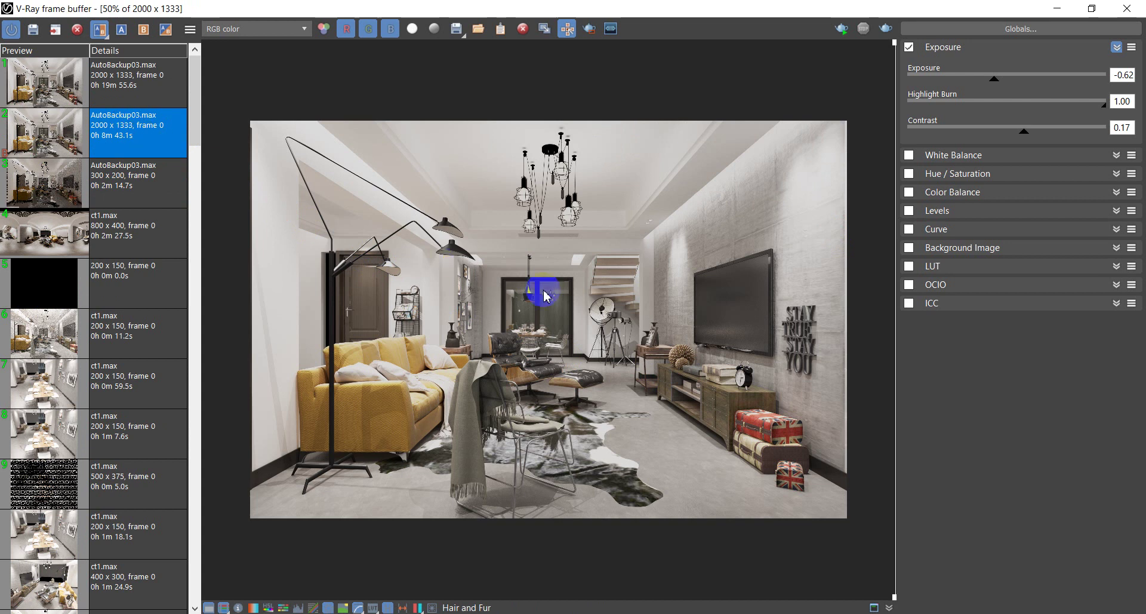
mouse_move(892, 44)
left_mouse_down()
mouse_move(703, 106)
mouse_move(484, 206)
left_mouse_up()
mouse_move(715, 213)
left_mouse_down()
mouse_move(289, 217)
mouse_move(764, 266)
mouse_move(300, 238)
mouse_move(572, 264)
mouse_move(453, 248)
mouse_move(609, 388)
mouse_move(578, 310)
mouse_move(606, 250)
mouse_move(439, 281)
mouse_move(332, 173)
mouse_move(247, 154)
mouse_move(824, 274)
mouse_move(798, 320)
mouse_move(217, 199)
mouse_move(496, 241)
mouse_move(800, 318)
mouse_move(323, 229)
mouse_move(344, 221)
mouse_move(512, 268)
mouse_move(656, 417)
mouse_move(675, 329)
mouse_move(852, 371)
mouse_move(670, 359)
mouse_move(264, 299)
mouse_move(385, 322)
mouse_move(263, 266)
mouse_move(376, 320)
mouse_move(622, 397)
mouse_move(507, 386)
mouse_move(744, 424)
mouse_move(574, 434)
mouse_move(624, 432)
mouse_move(623, 320)
mouse_move(606, 256)
mouse_move(533, 289)
mouse_move(438, 286)
mouse_move(366, 324)
mouse_move(322, 184)
mouse_move(369, 159)
mouse_move(342, 238)
mouse_move(583, 248)
mouse_move(728, 221)
mouse_move(341, 255)
mouse_move(745, 317)
mouse_move(263, 256)
mouse_move(822, 360)
mouse_move(635, 335)
mouse_move(548, 336)
mouse_move(636, 353)
mouse_move(481, 378)
mouse_move(579, 385)
mouse_move(320, 366)
mouse_move(854, 463)
mouse_move(844, 464)
left_mouse_up()
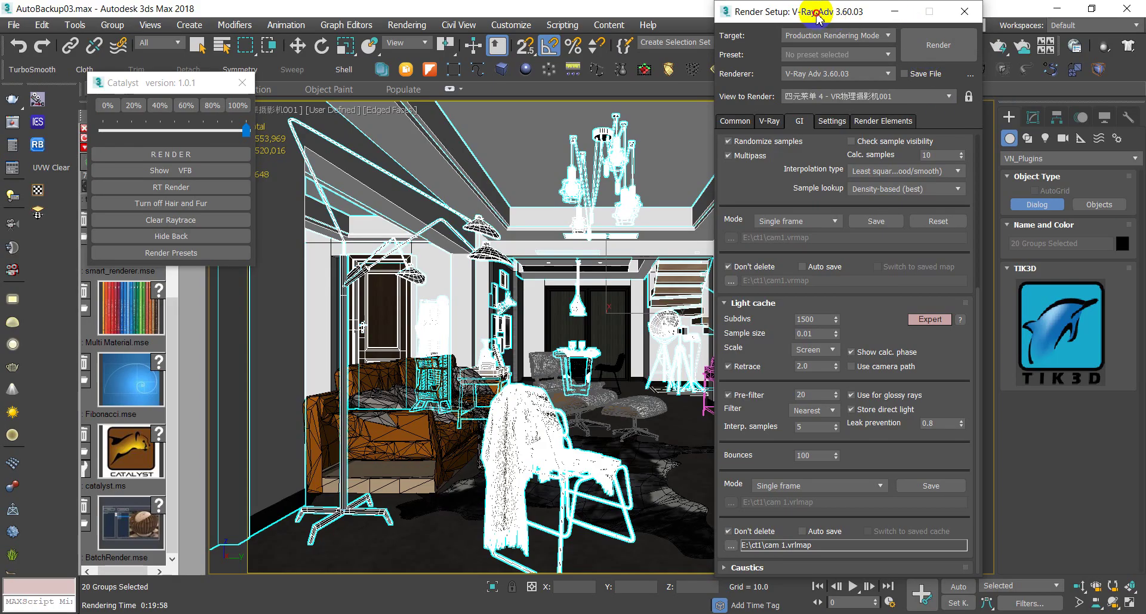
- Check the light cache Subdivs value on the GI tab, then scroll back up
left_click_drag(833, 12, 681, 12)
left_click(825, 330)
left_click(830, 357)
mouse_move(827, 335)
left_mouse_down()
mouse_move(831, 186)
mouse_move(820, 371)
left_mouse_up()
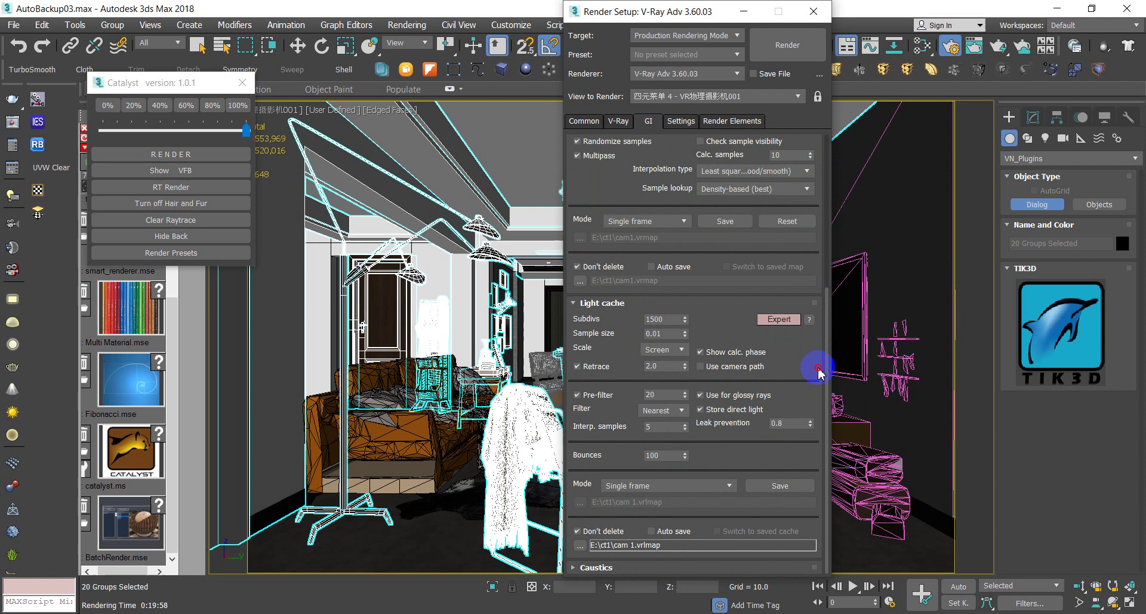
double_click(673, 319)
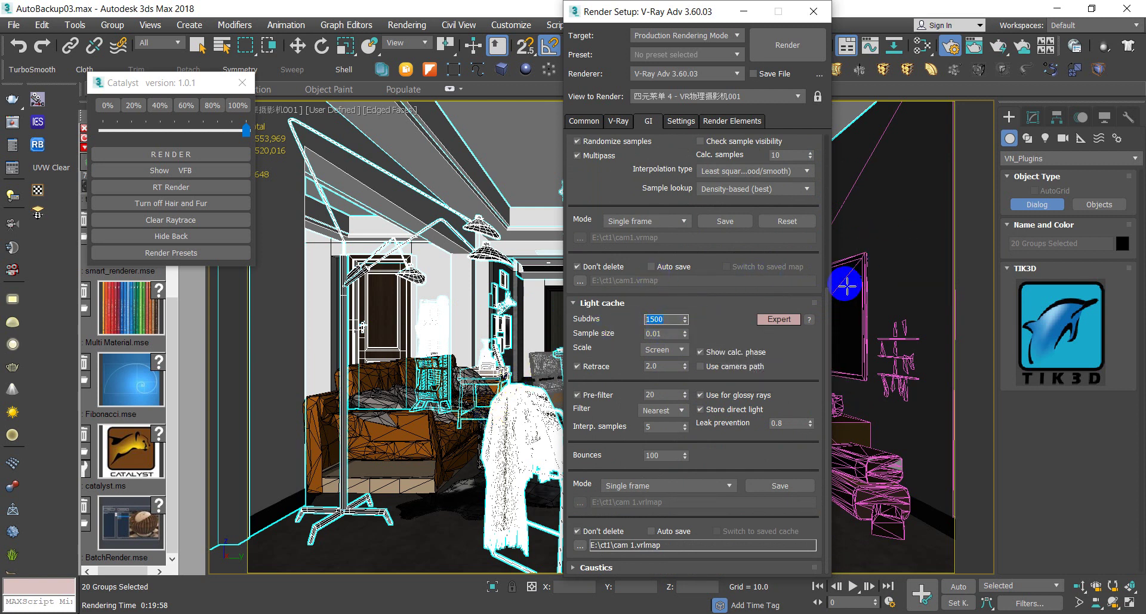
left_click_drag(829, 322, 832, 179)
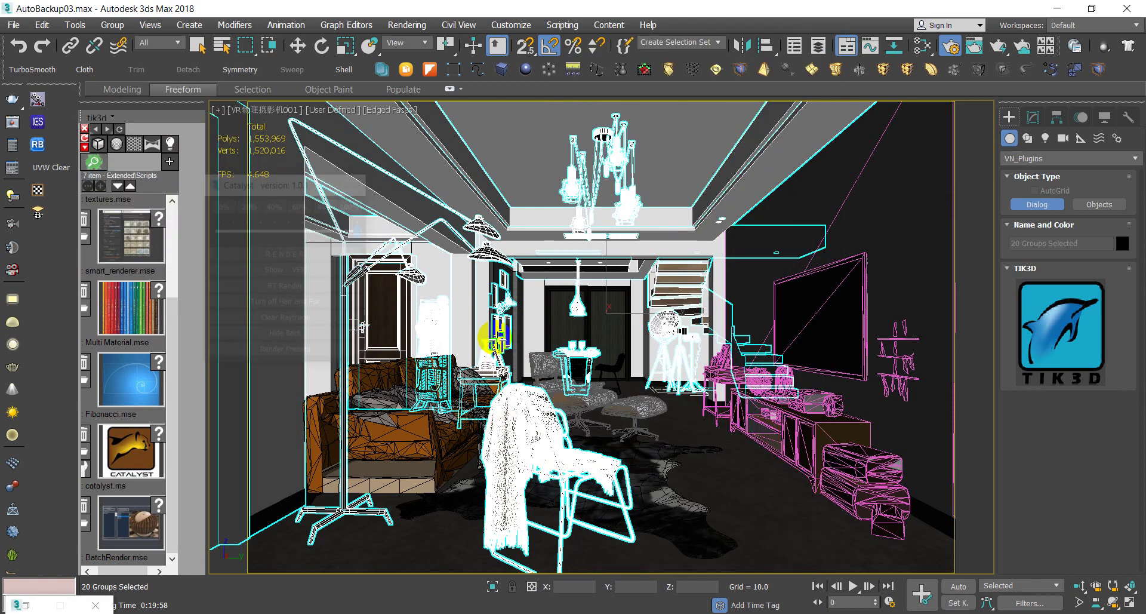
- Truck the camera slightly to reframe, then delete and restore the chair with the white throw
left_click(1095, 603)
mouse_move(716, 514)
left_mouse_down()
mouse_move(620, 504)
mouse_move(666, 509)
left_mouse_up()
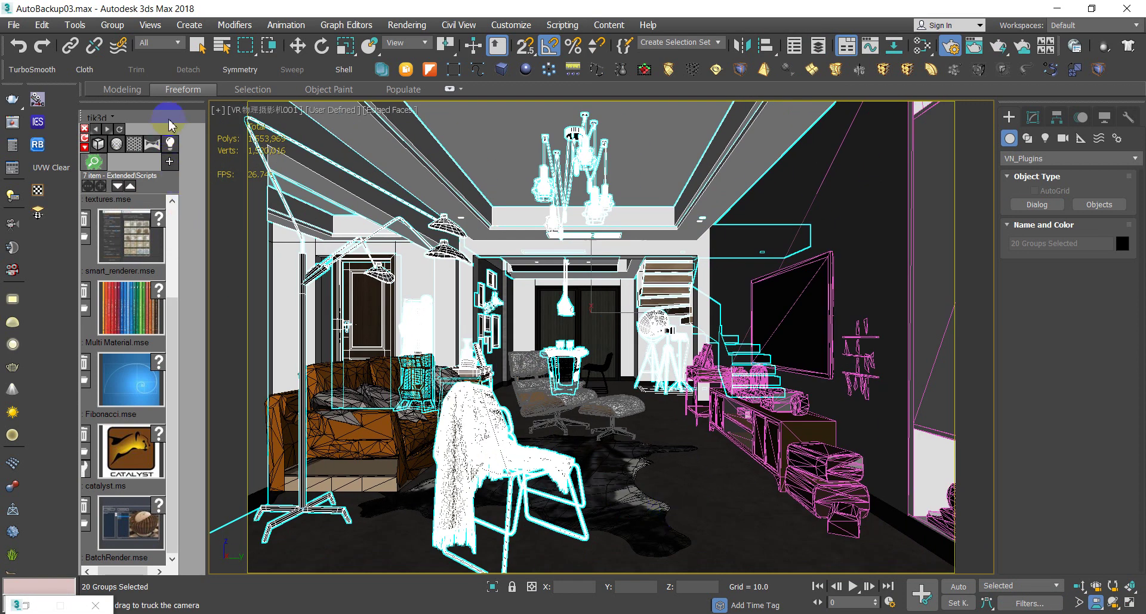
left_click(297, 46)
left_click(472, 432)
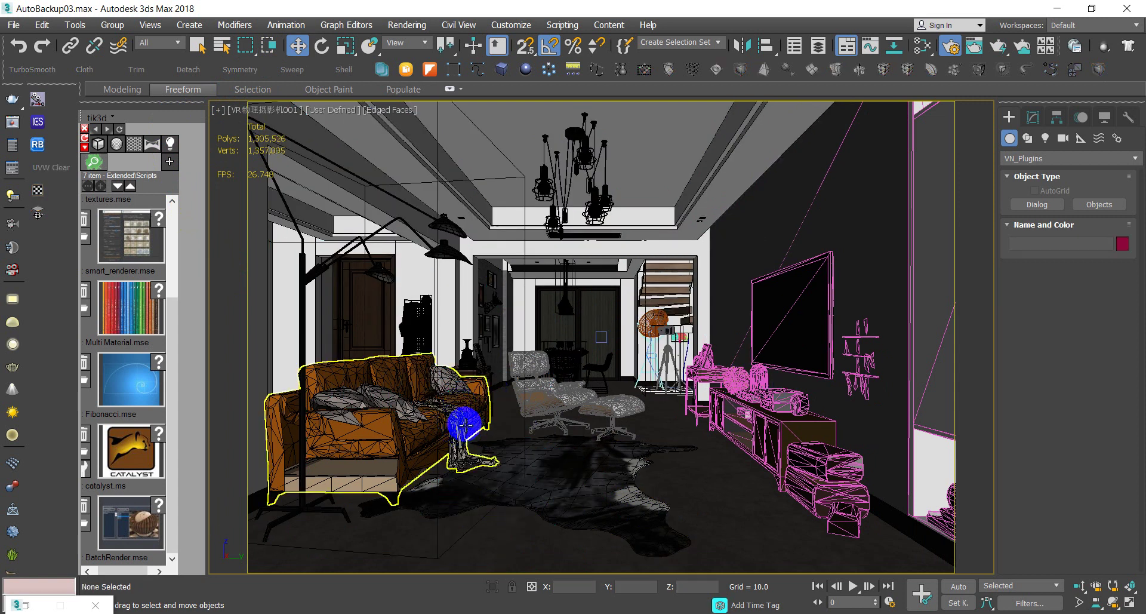
left_click(518, 562)
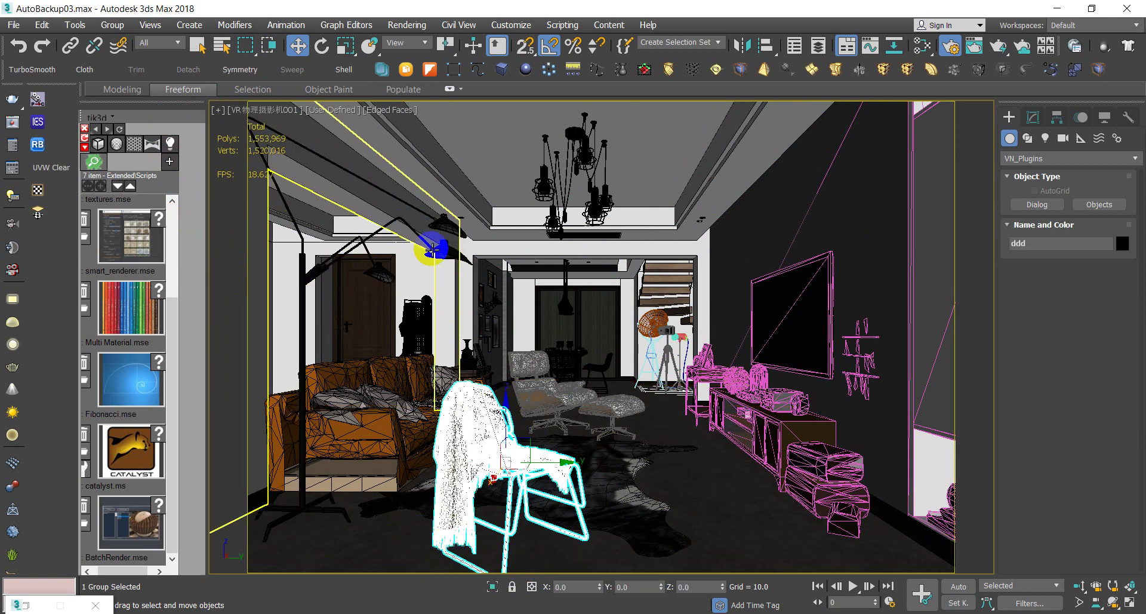
left_click(542, 376)
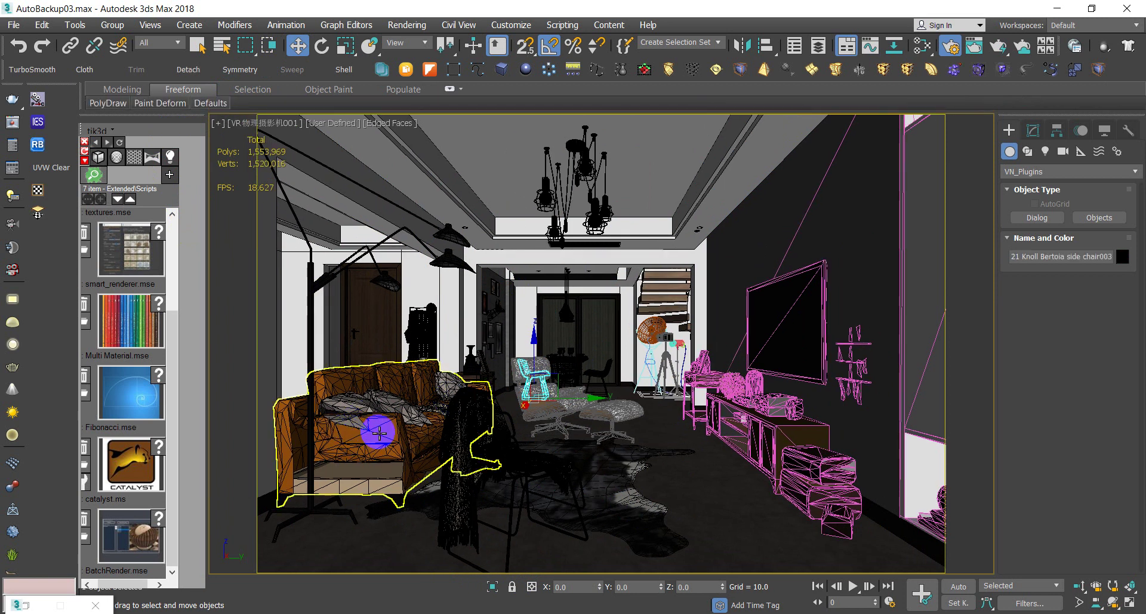
left_click(476, 463)
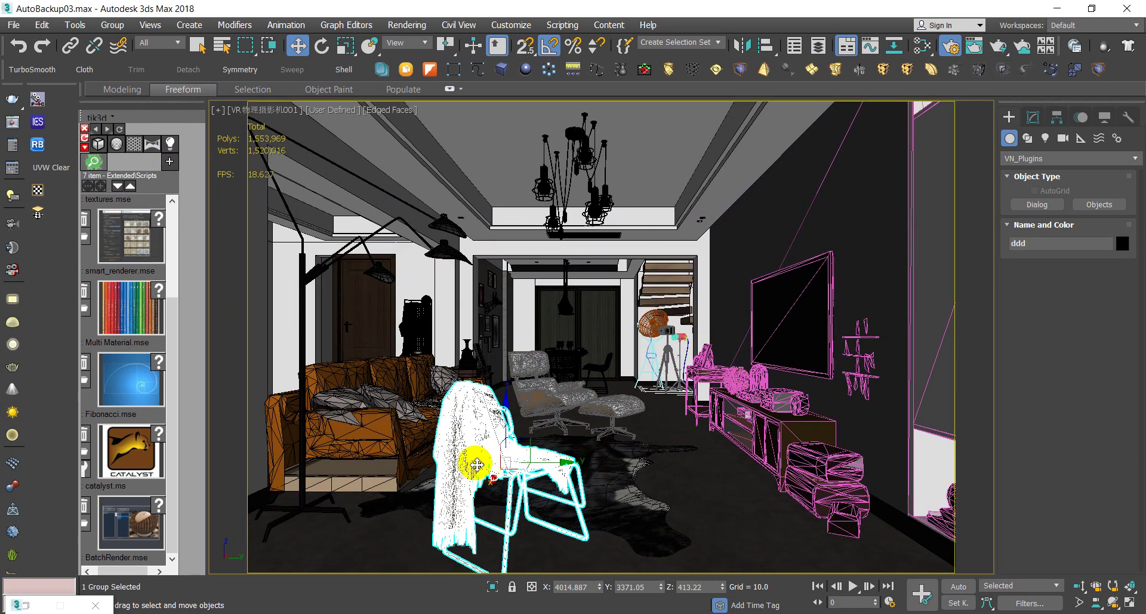
key("Delete")
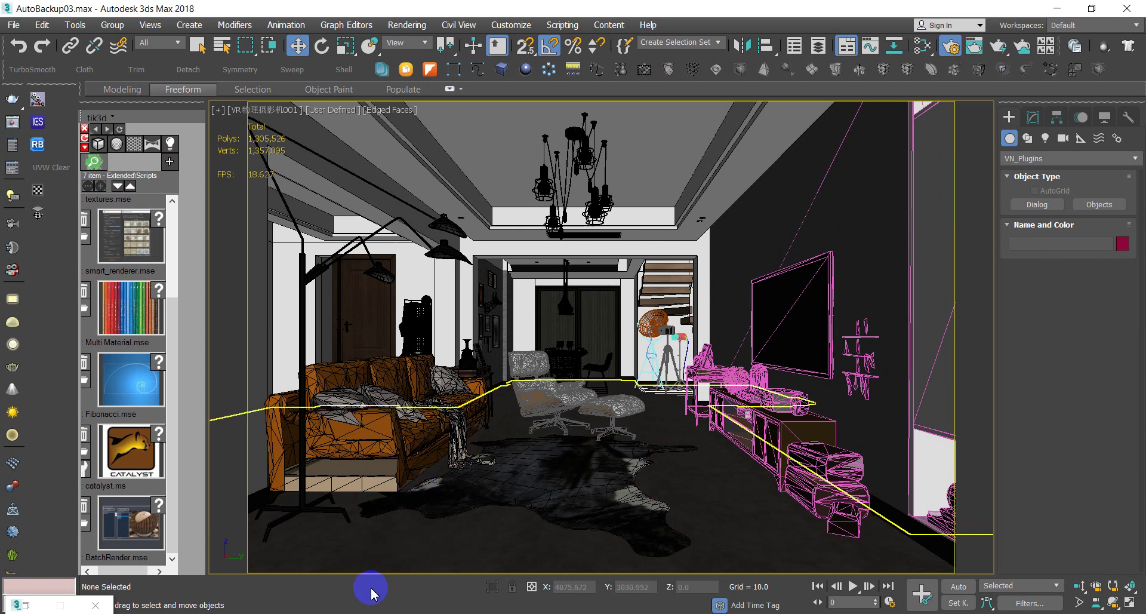
key("ctrl+z")
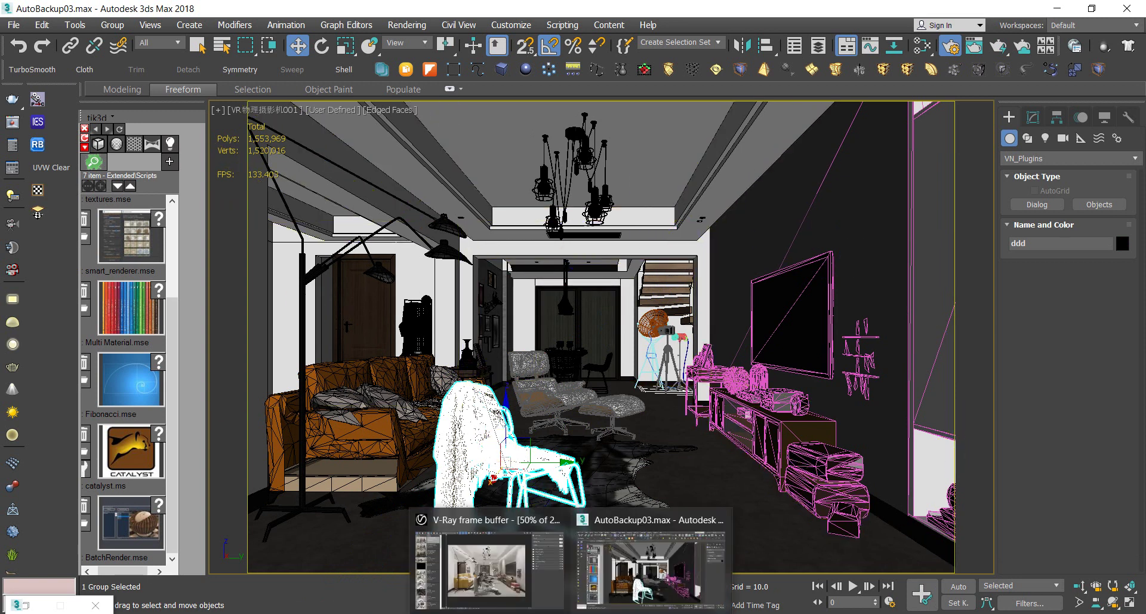
- Minimize the frame buffer, select group 组001 and reopen Render Setup with F10
left_click(525, 568)
left_click(1054, 14)
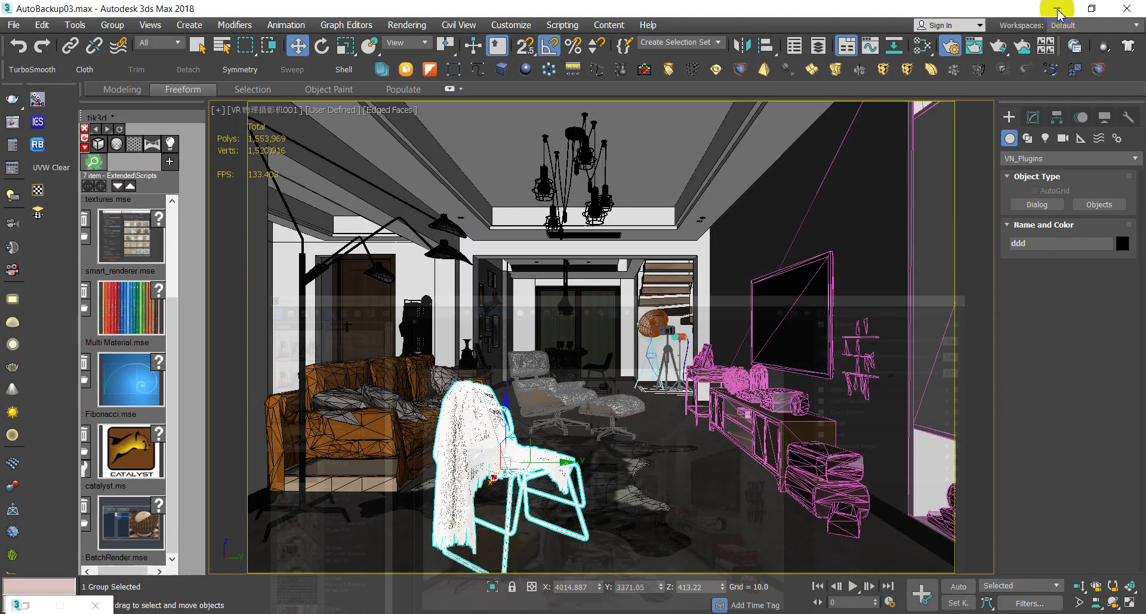
left_click(879, 158)
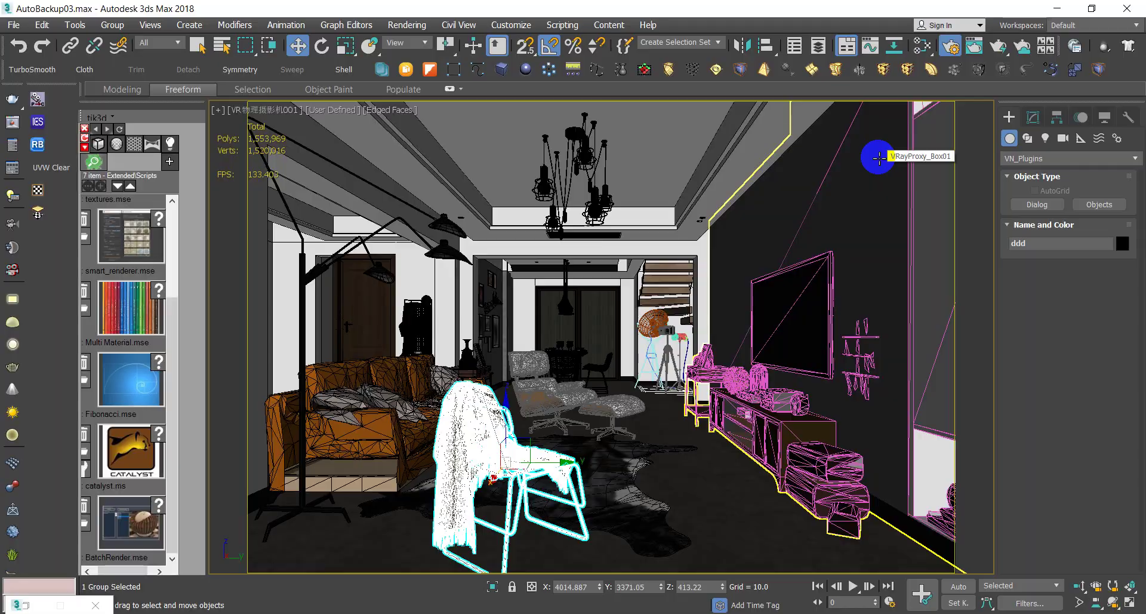
key("F10")
left_click(1054, 8)
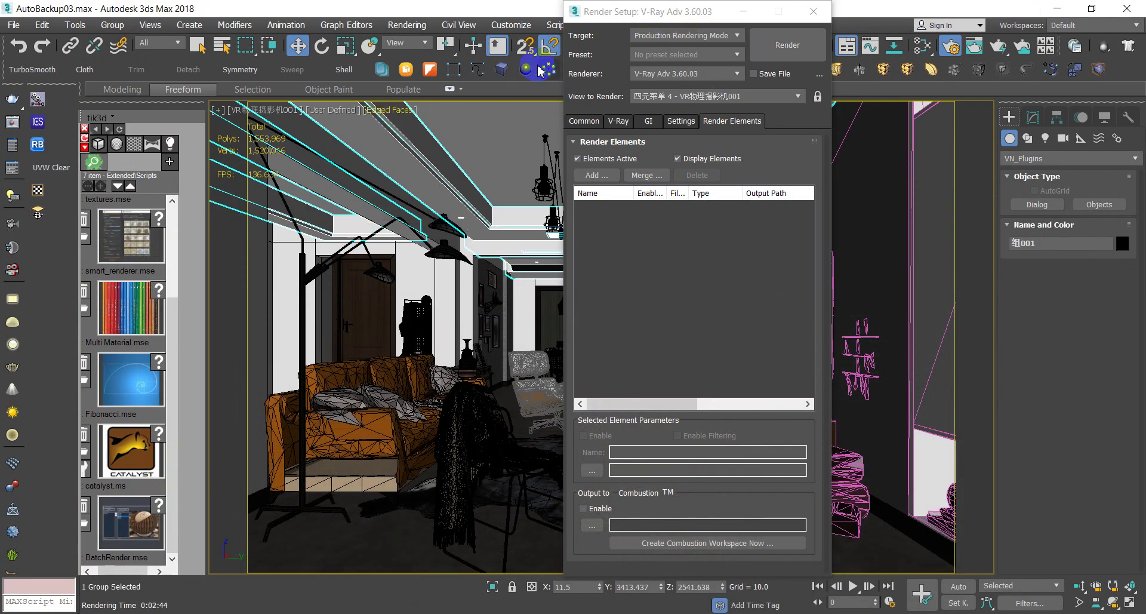
- Set the output size to 300 × 200 on the Common tab
left_click(584, 121)
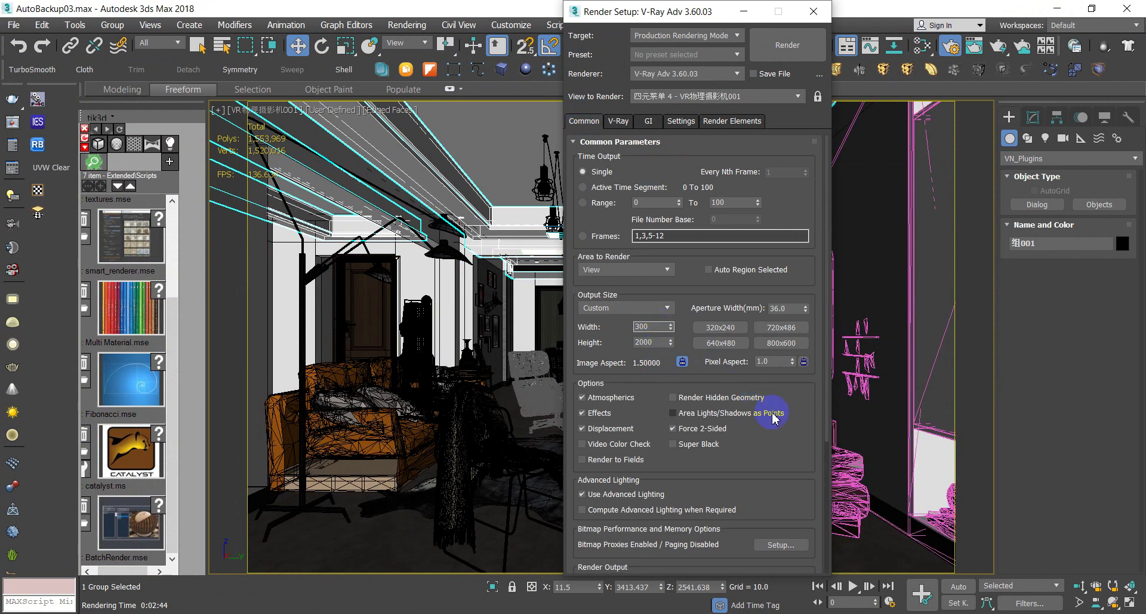
left_click(780, 452)
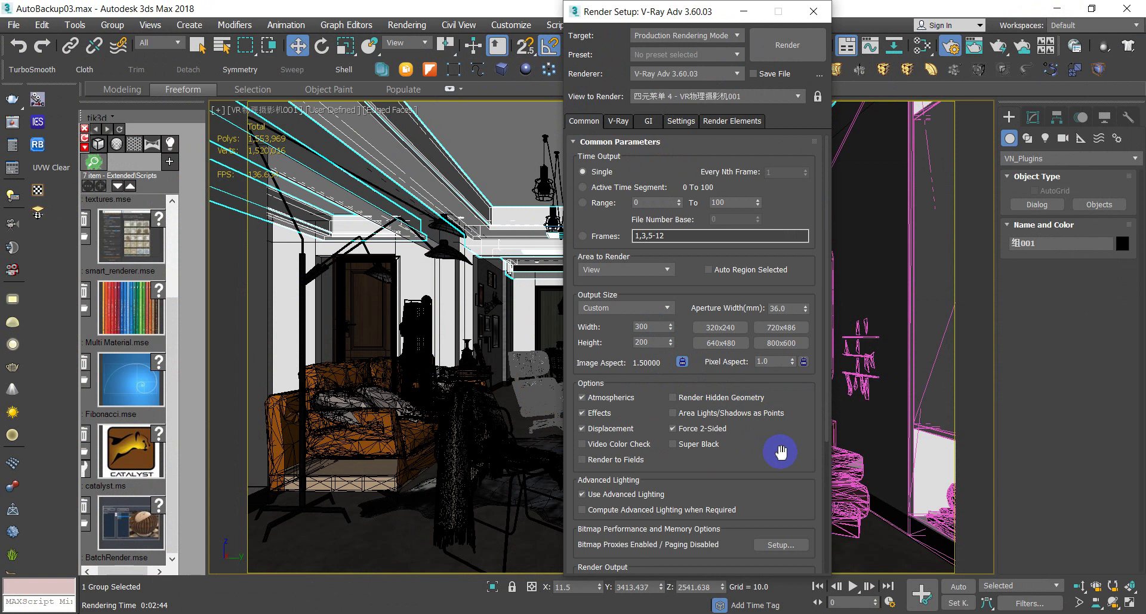
left_click(618, 120)
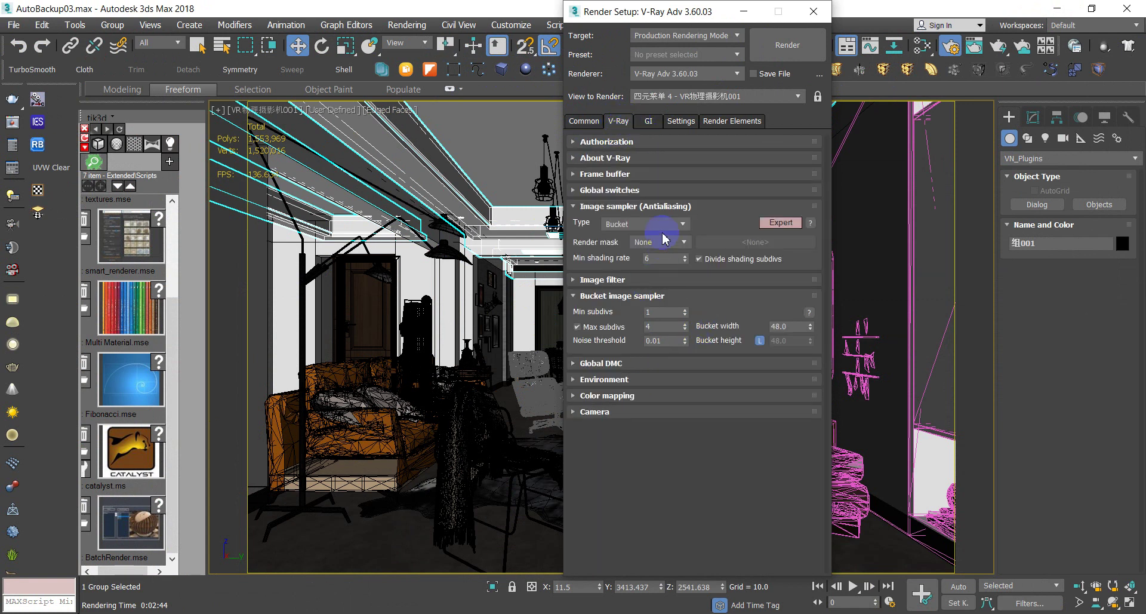
- Switch both the light cache and irradiance map modes to Single frame
left_click(648, 121)
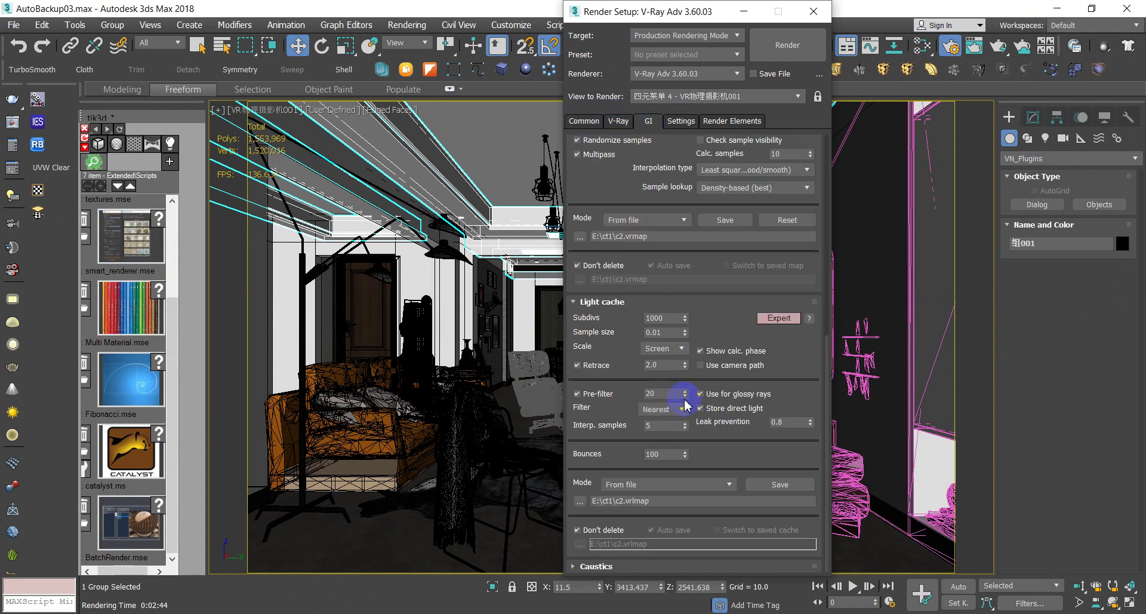
left_click(641, 485)
left_click(637, 498)
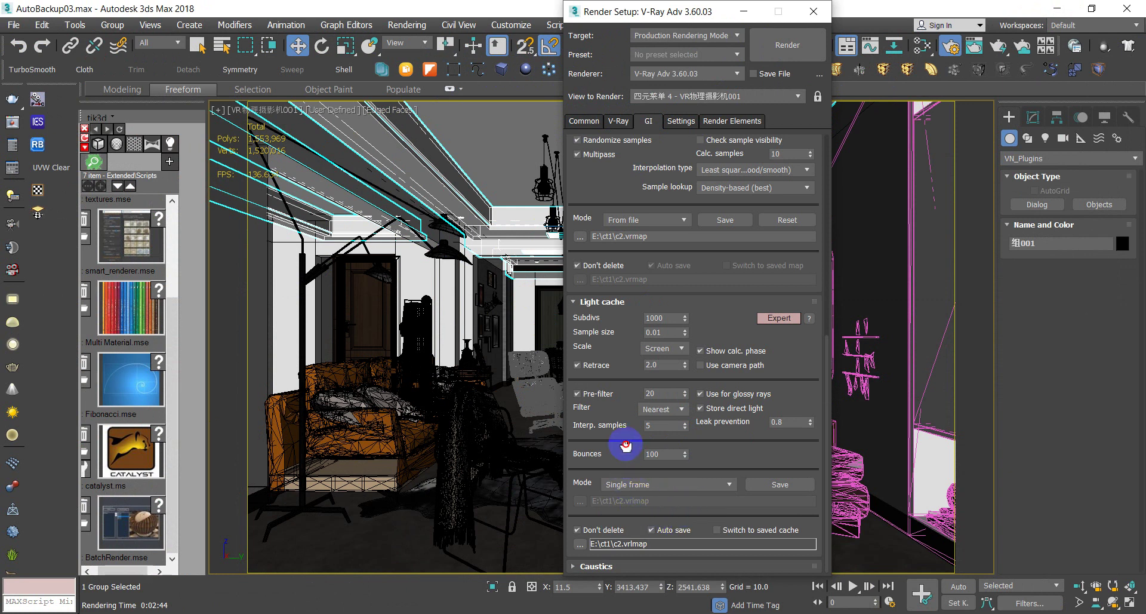
left_click(637, 219)
left_click(635, 233)
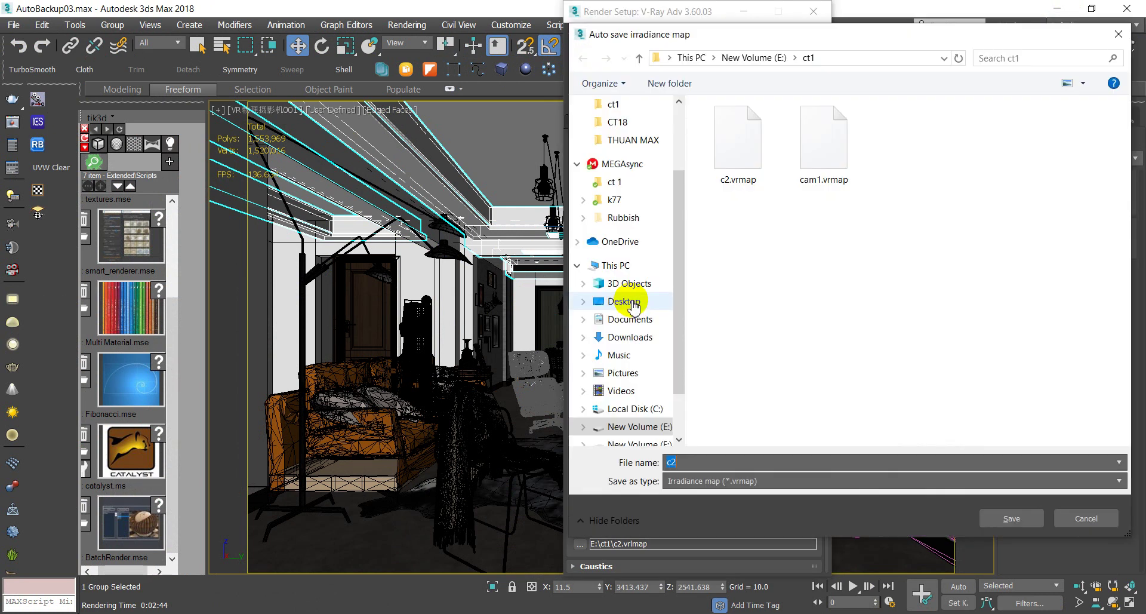
- Auto-save the irradiance map and light cache as c3, then view the Render Elements list
type("c3")
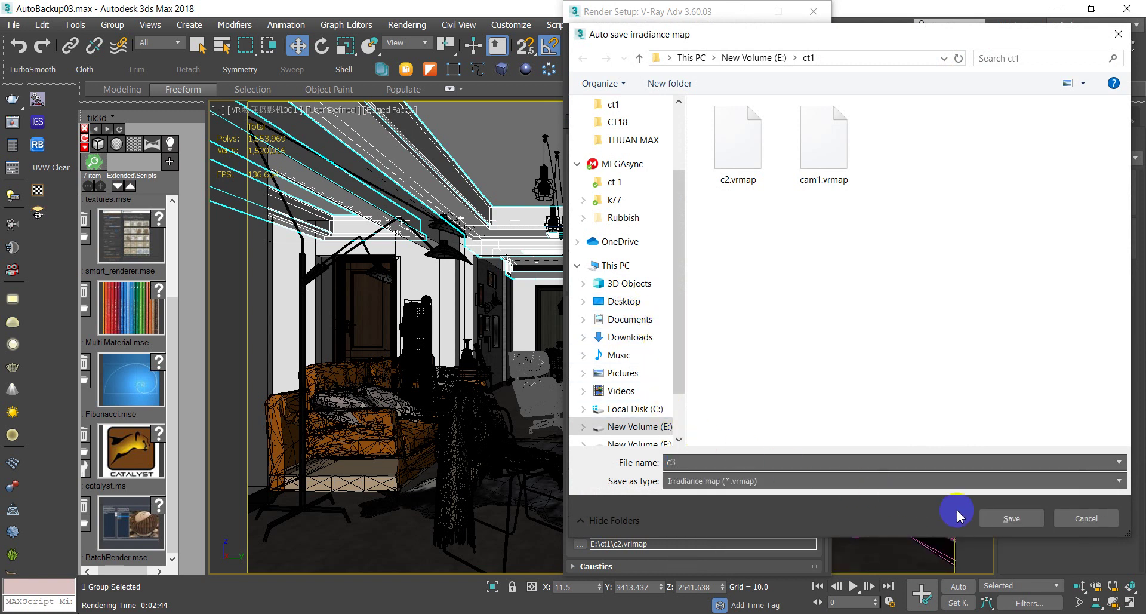
left_click(1010, 518)
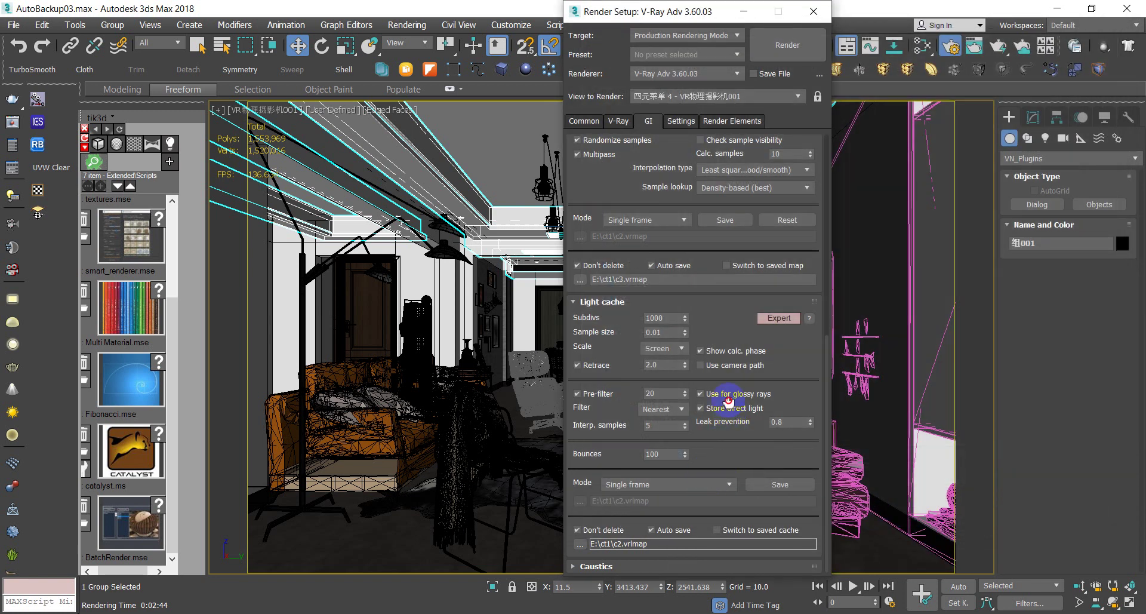
left_click(580, 544)
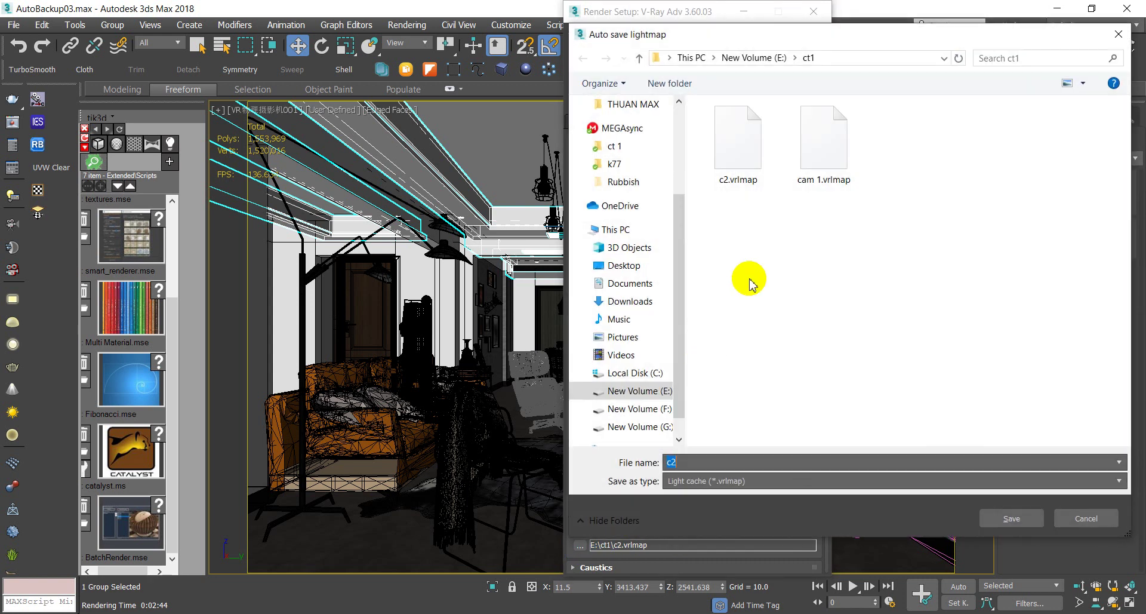
type("c3")
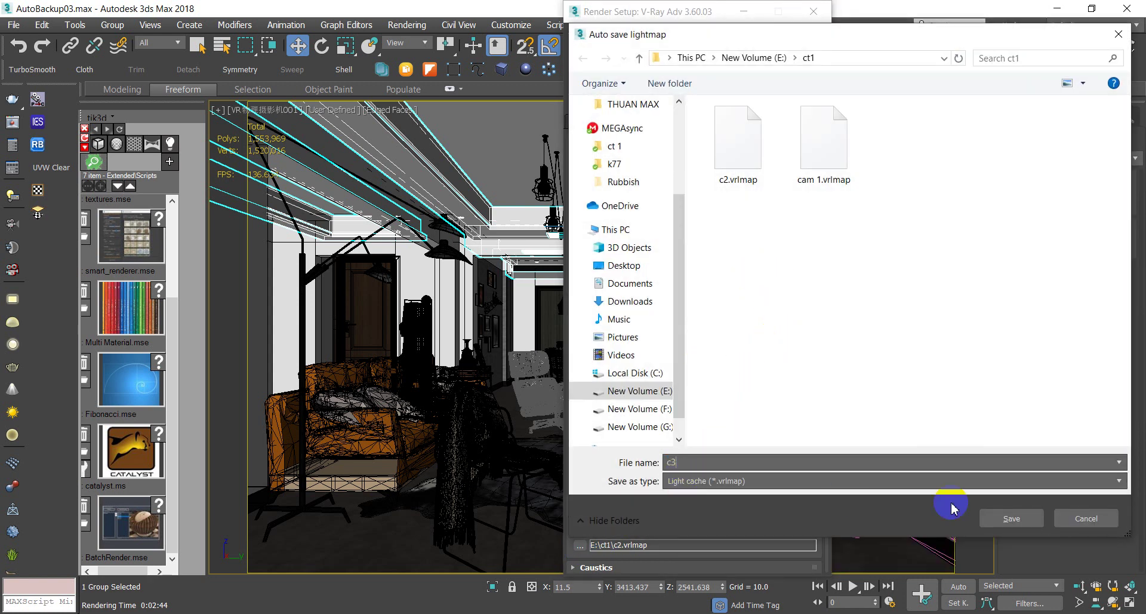
left_click(1011, 518)
left_click(596, 121)
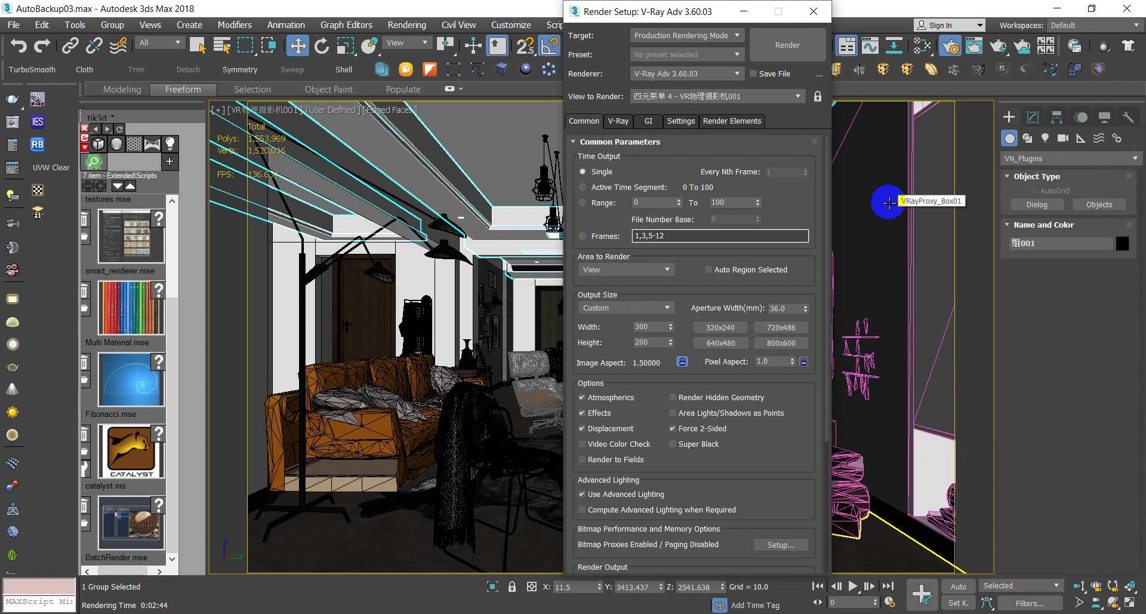
left_click(726, 121)
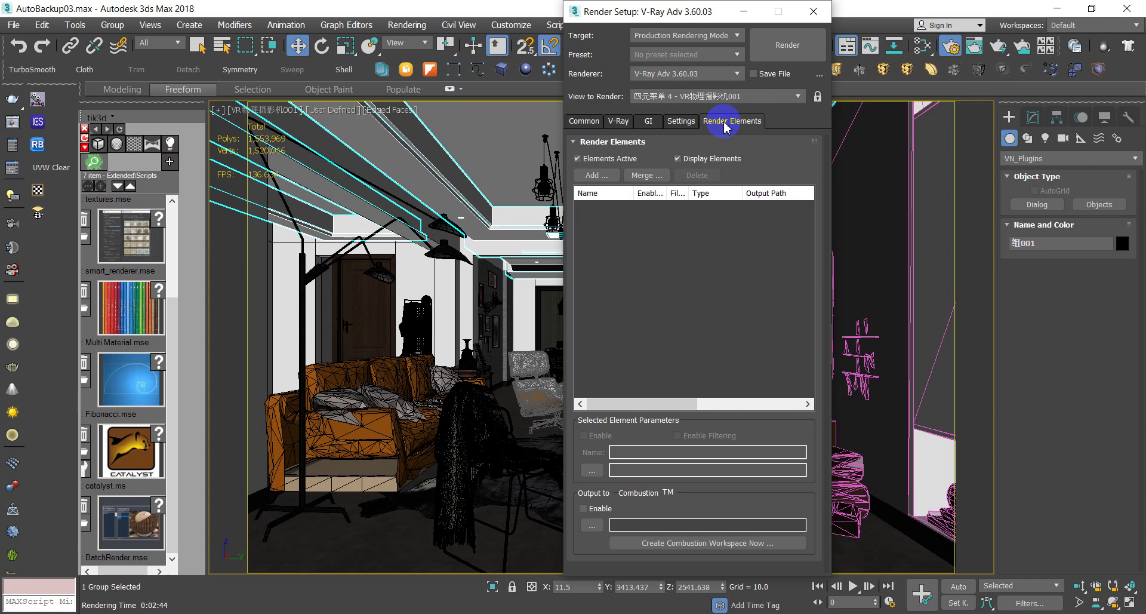
- Add a VRayDenoiser render element
left_click(594, 176)
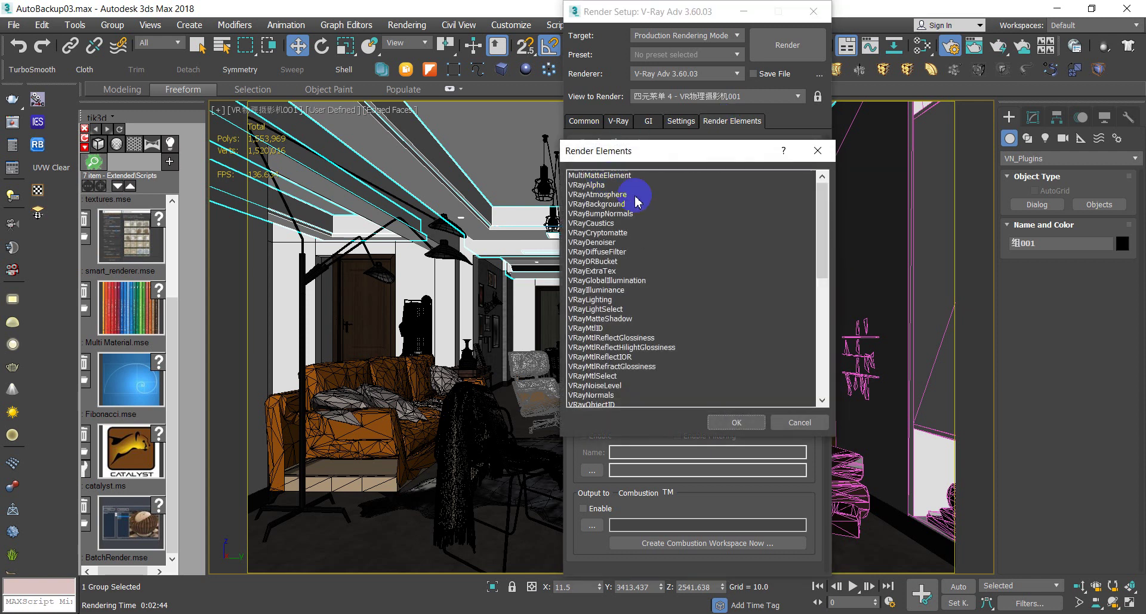
left_click(593, 243)
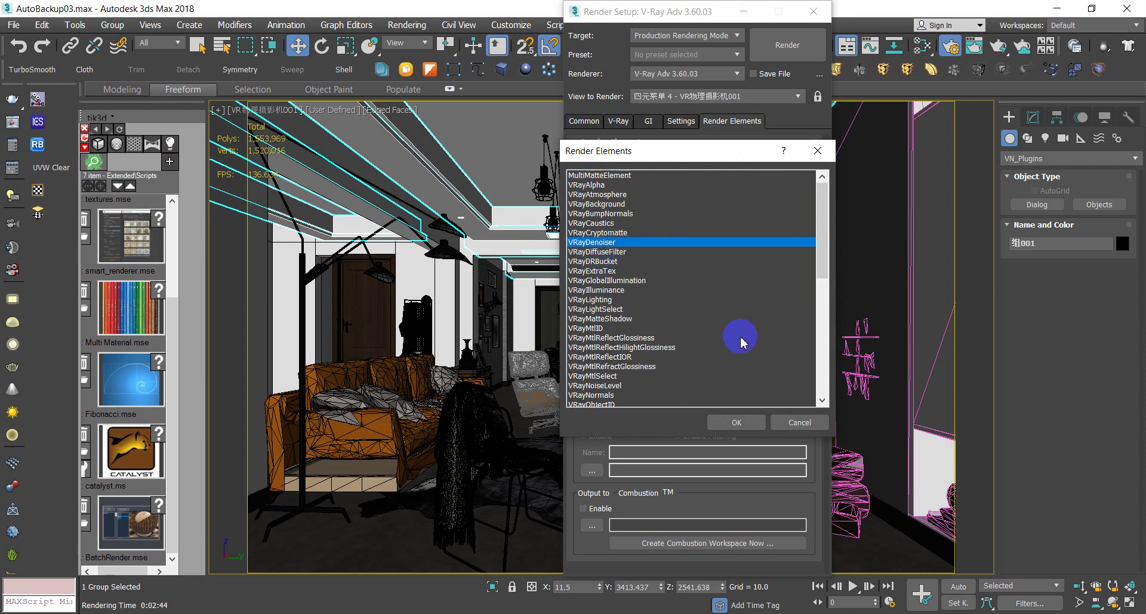
left_click(743, 421)
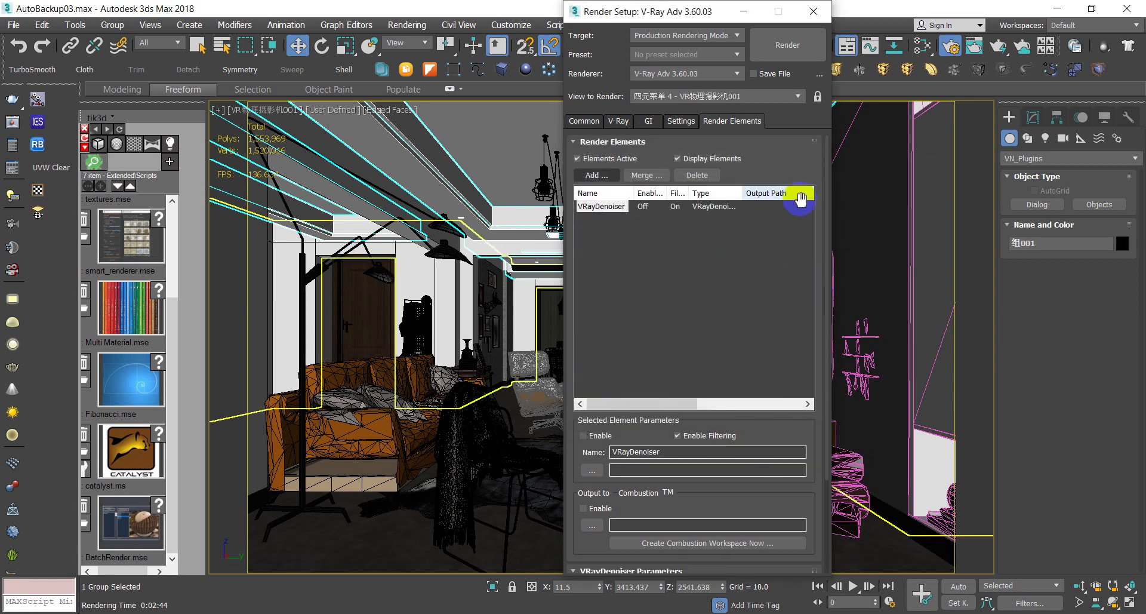
left_click_drag(827, 255, 837, 358)
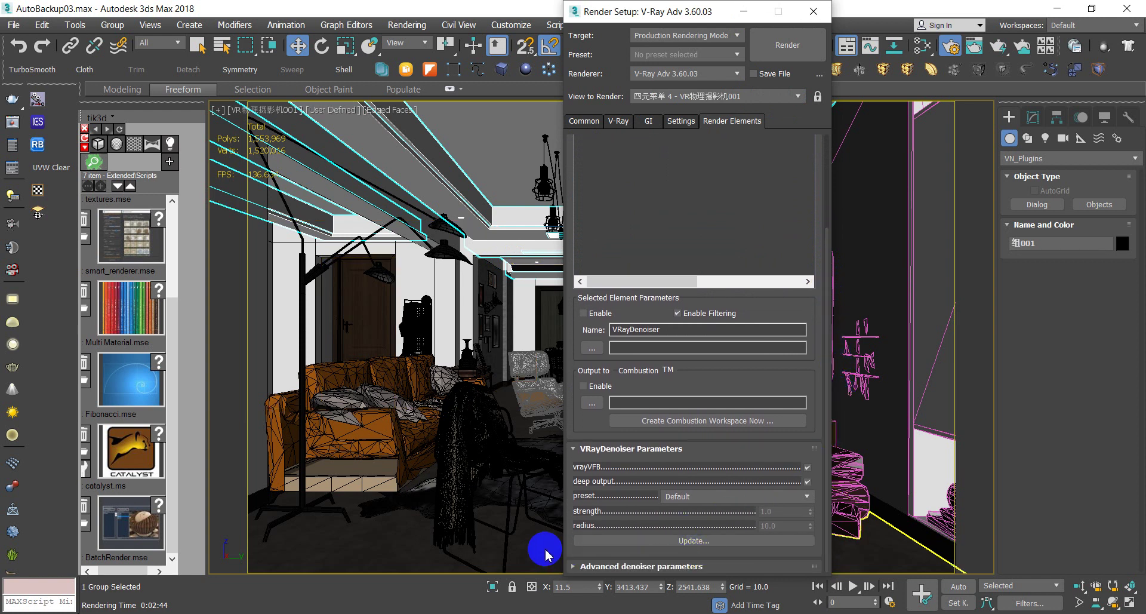
- In advanced denoiser parameters, show the denoiser result channel and denoise render elements separately
left_click(594, 567)
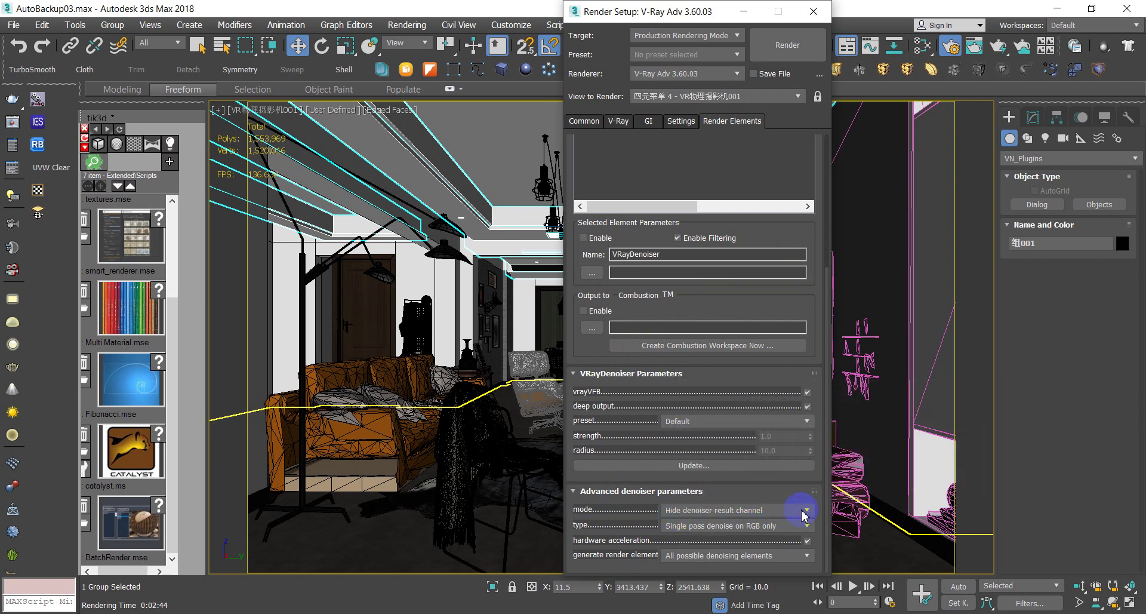
left_click(804, 514)
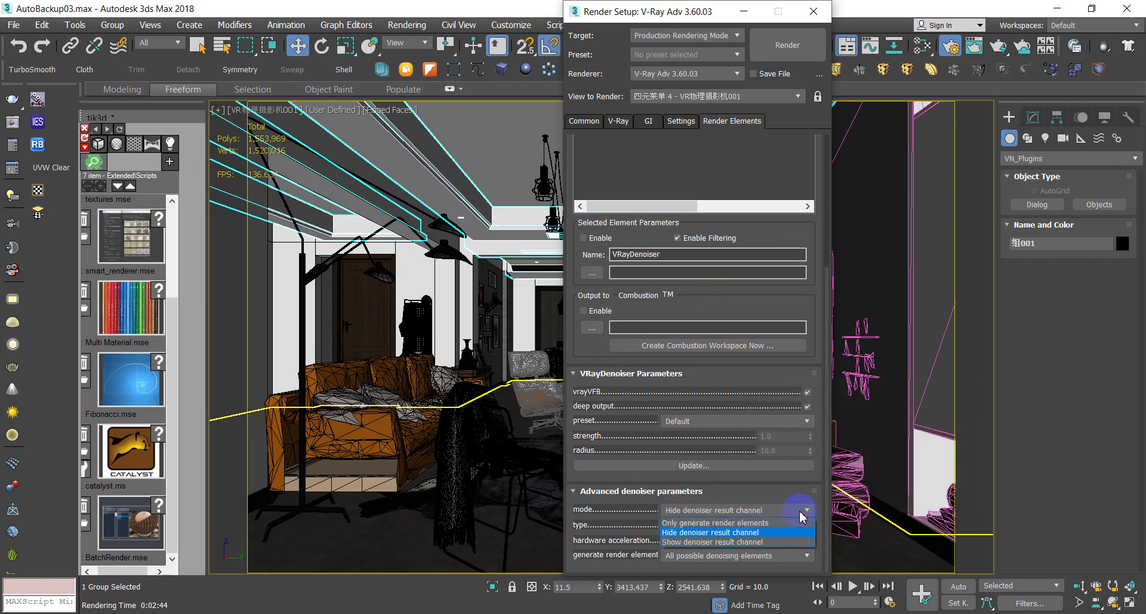
left_click(702, 541)
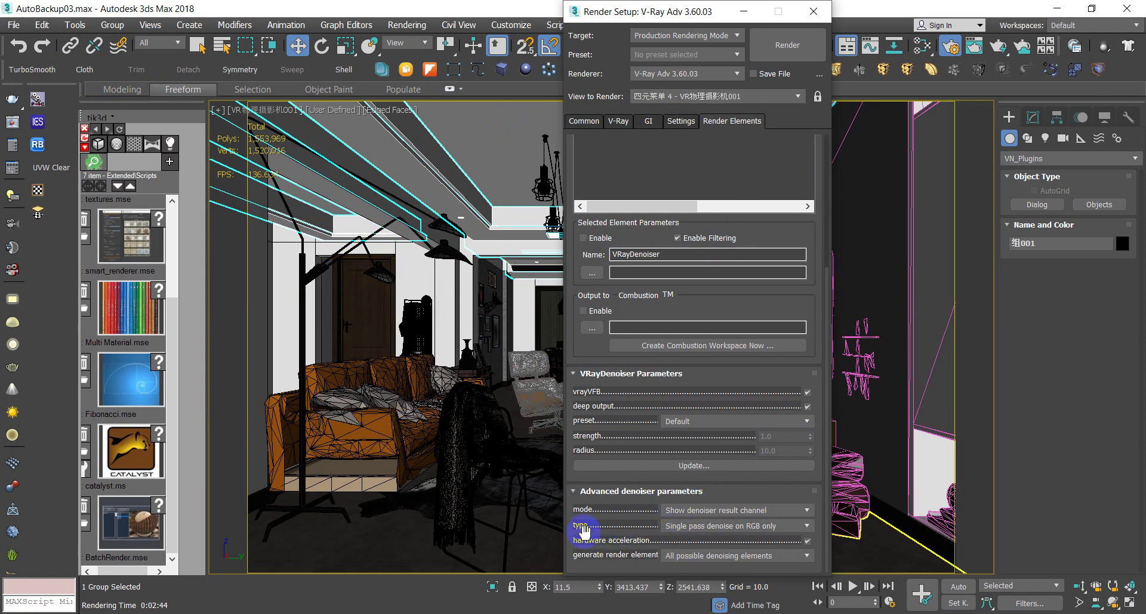
left_click(681, 533)
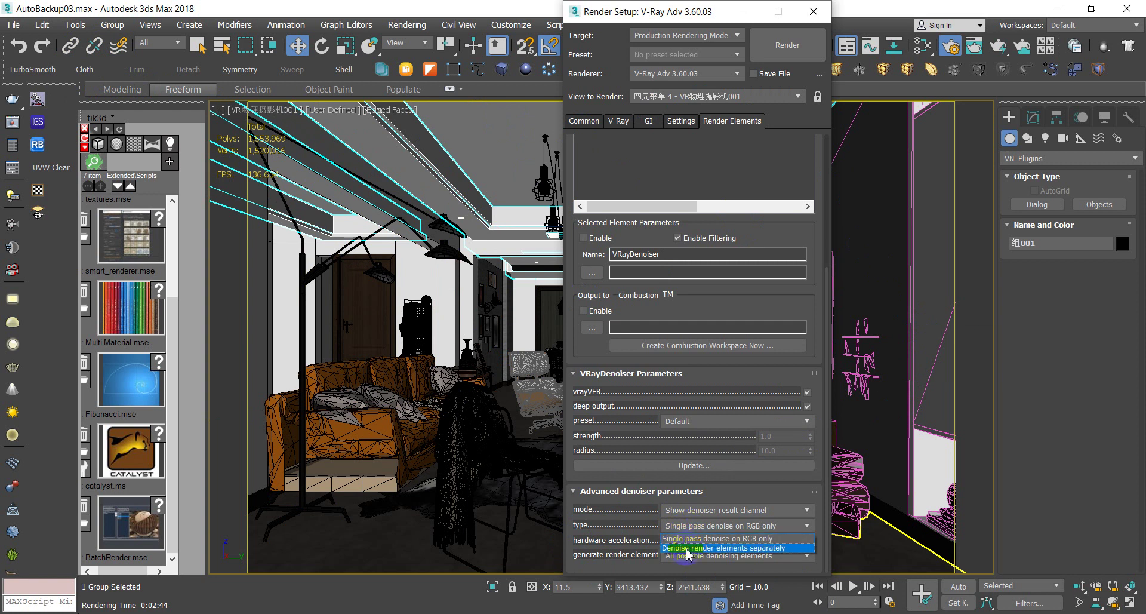
left_click(732, 548)
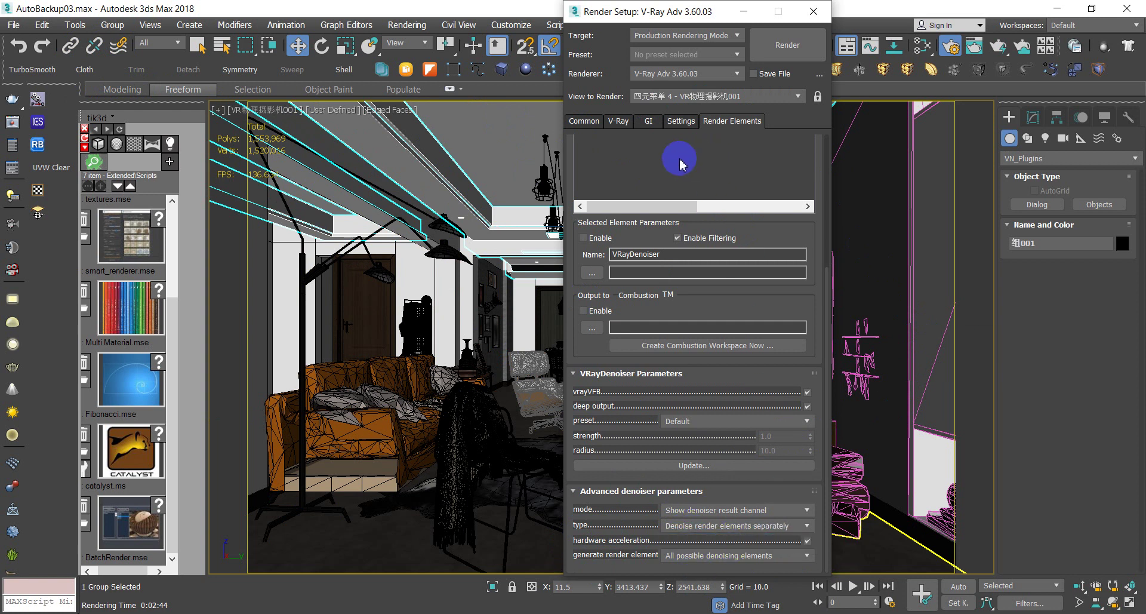
left_click_drag(828, 279, 782, 146)
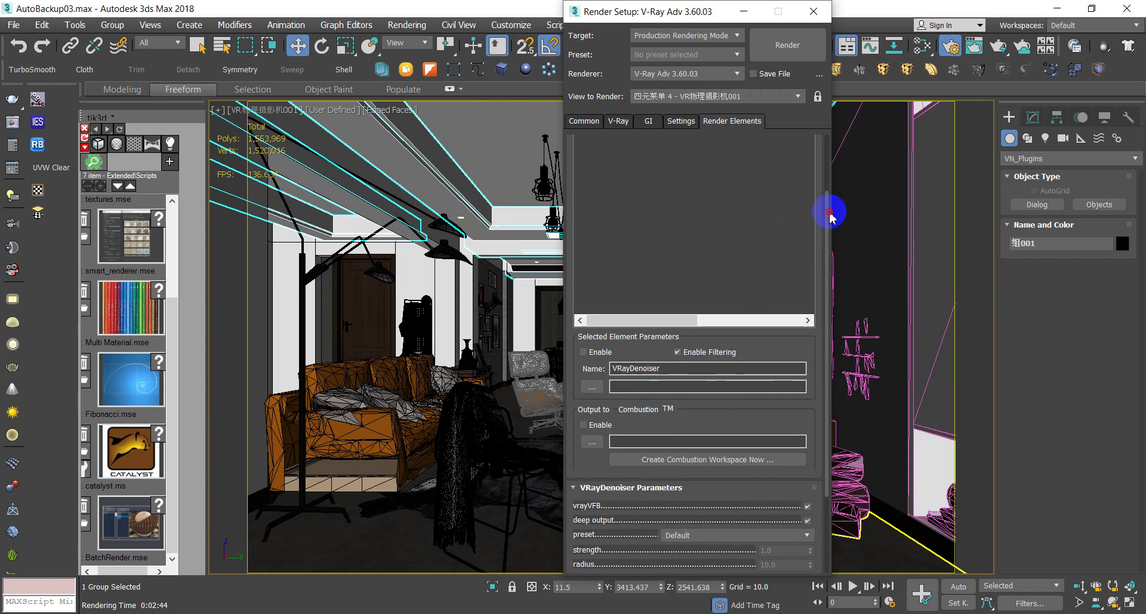
- Add VRayLighting, VRayWireColor, VRayRenderID, VRayReflection, VRayRefraction and VRayRawShadow elements
left_click(617, 176)
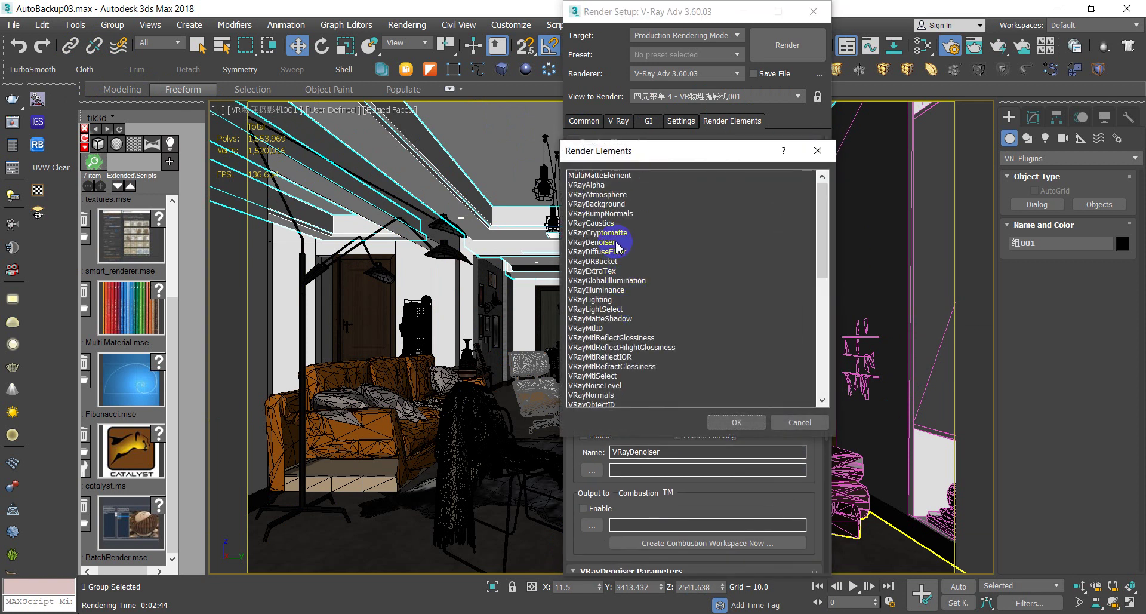
left_click(607, 300)
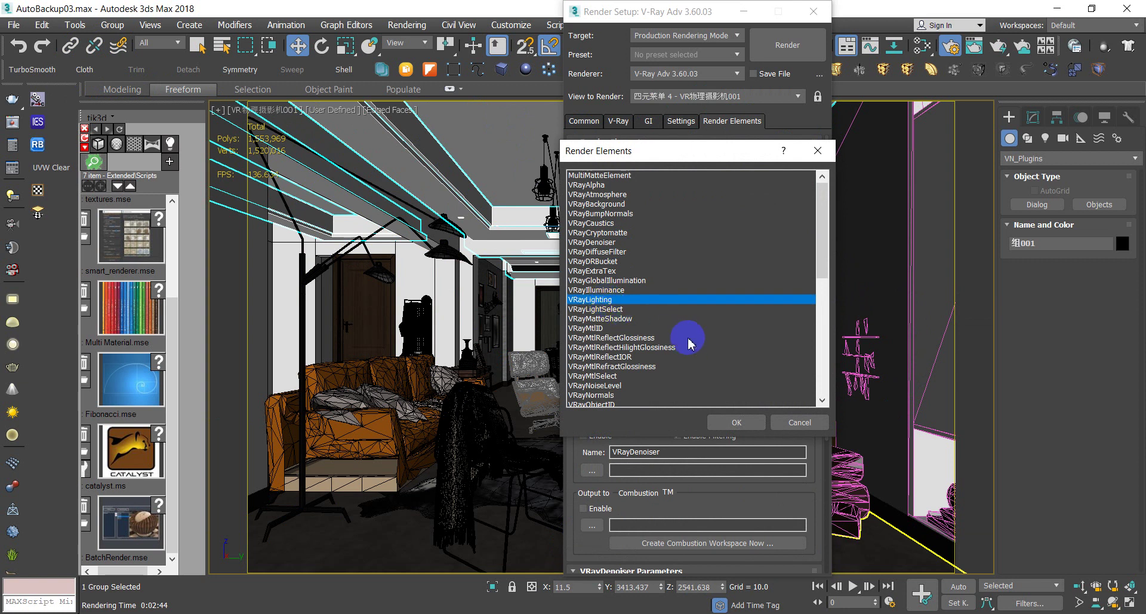
scroll(687, 334, "down", 2)
scroll(686, 334, "down", 5)
scroll(687, 334, "down", 3)
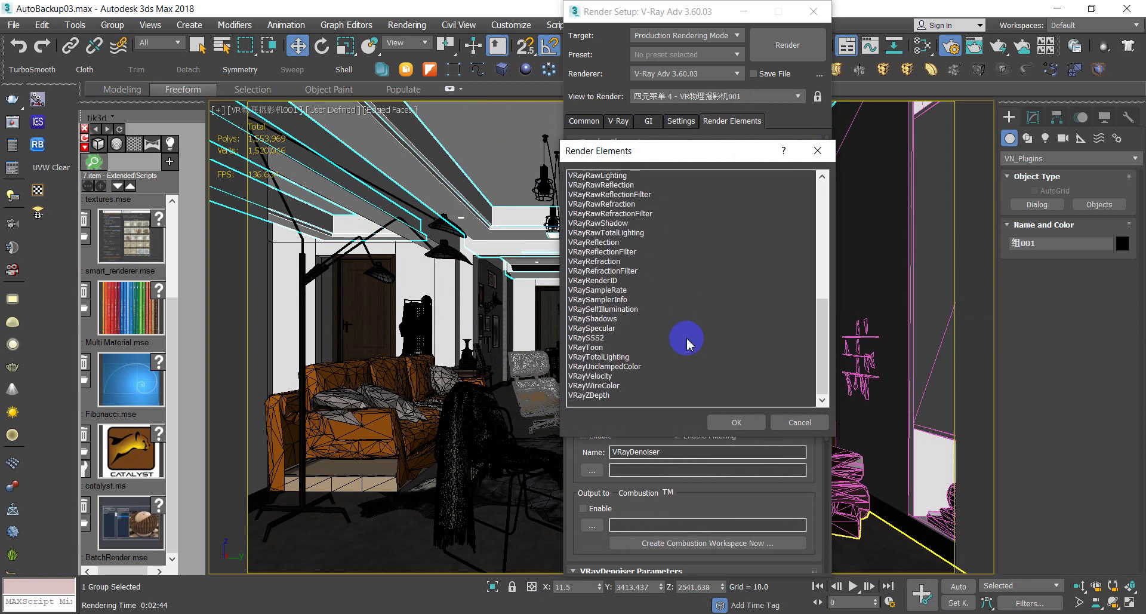
left_click(609, 387)
left_click(610, 281, "ctrl")
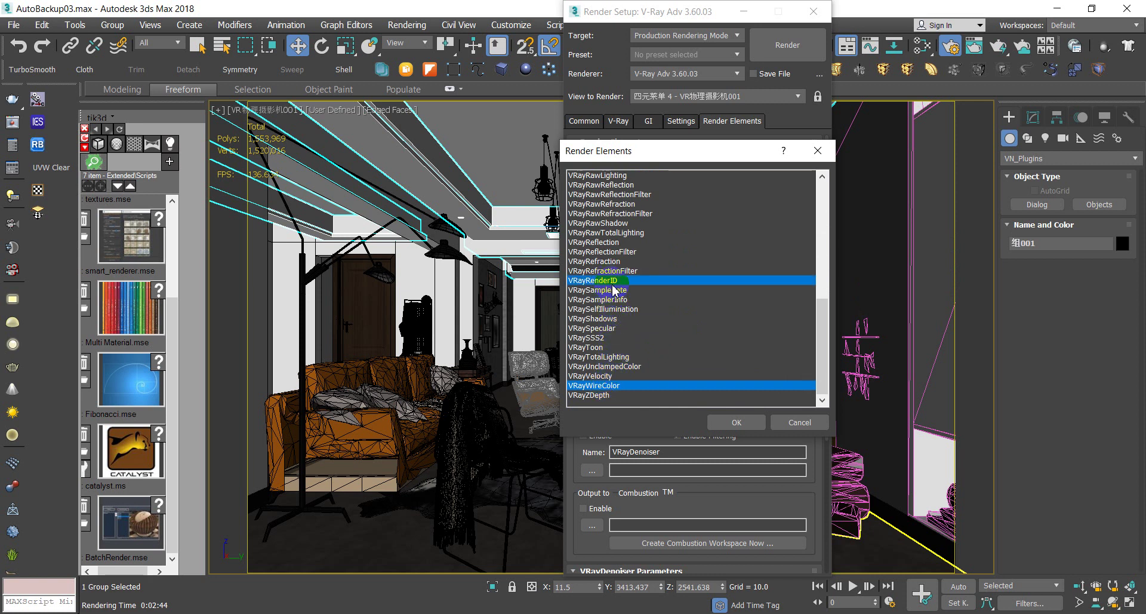
left_click(610, 242, "ctrl")
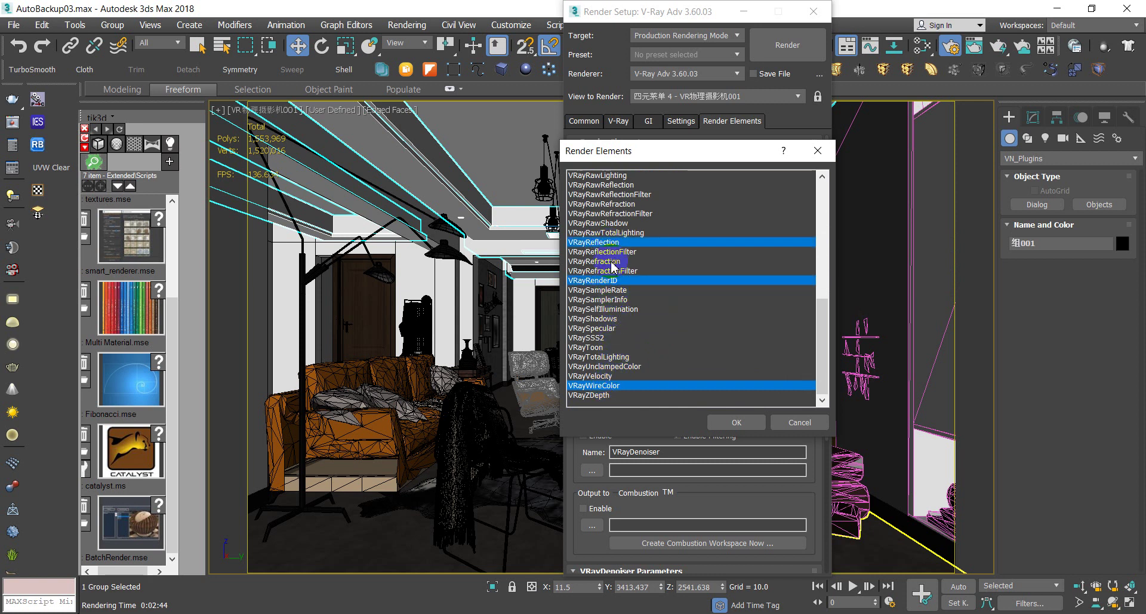
left_click(609, 261, "ctrl")
left_click(609, 223, "ctrl")
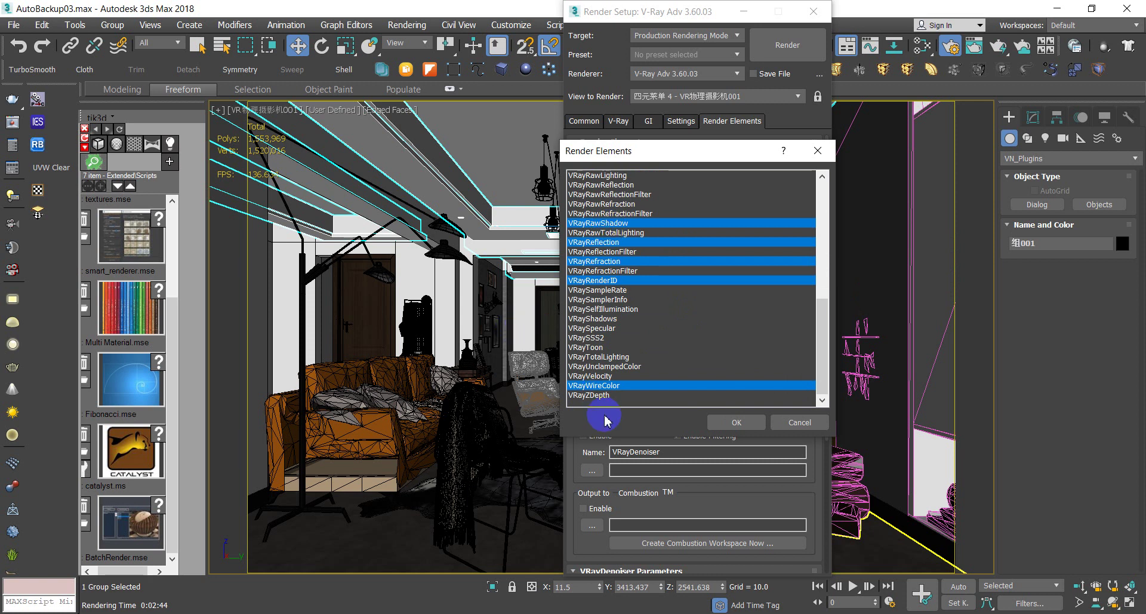
left_click(737, 422)
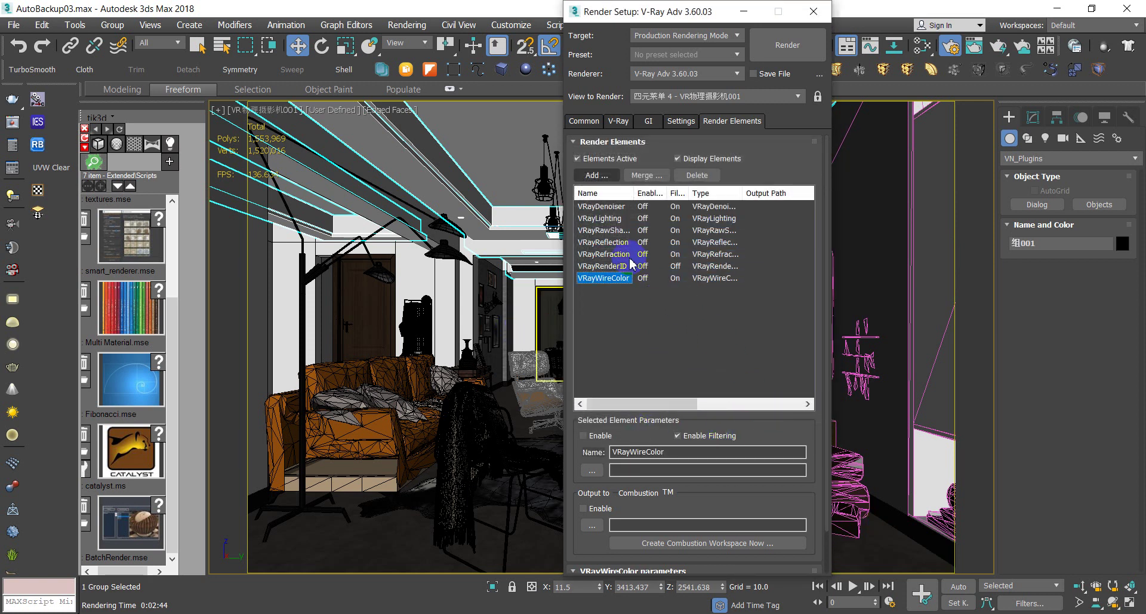
- Review the VRayDenoiser's advanced denoise type setting
left_click(601, 206)
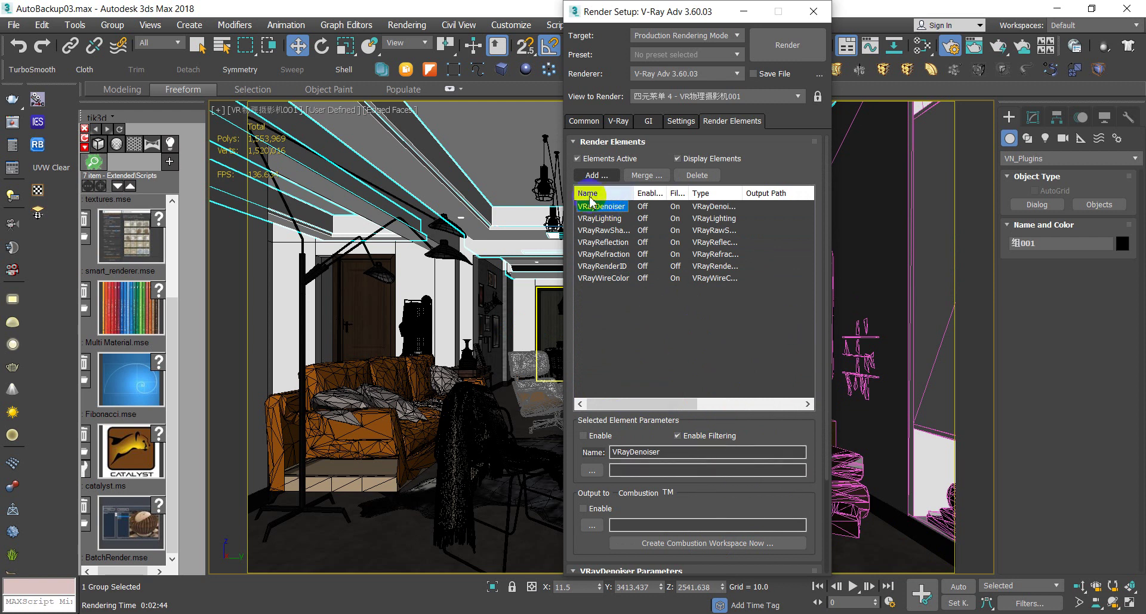
left_click_drag(826, 257, 827, 373)
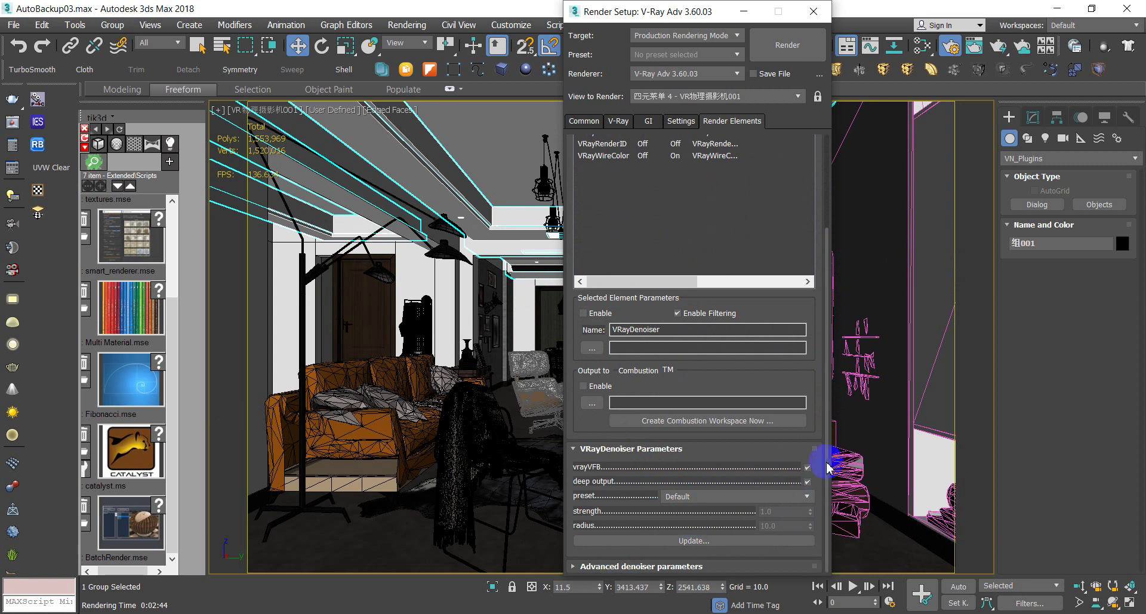
left_click(653, 564)
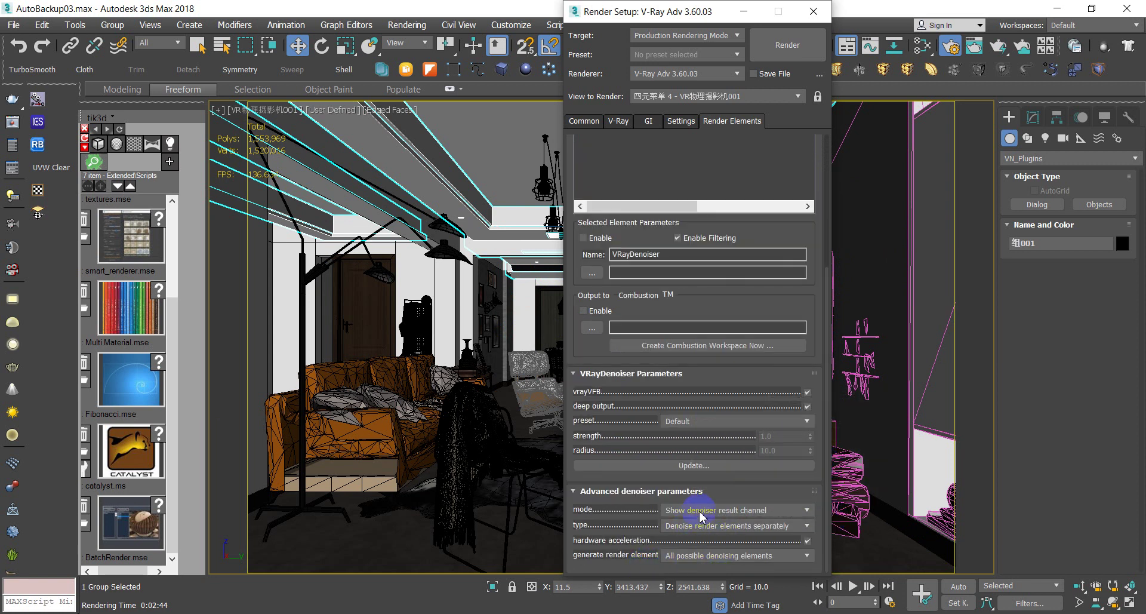
left_click(742, 528)
left_click(749, 527)
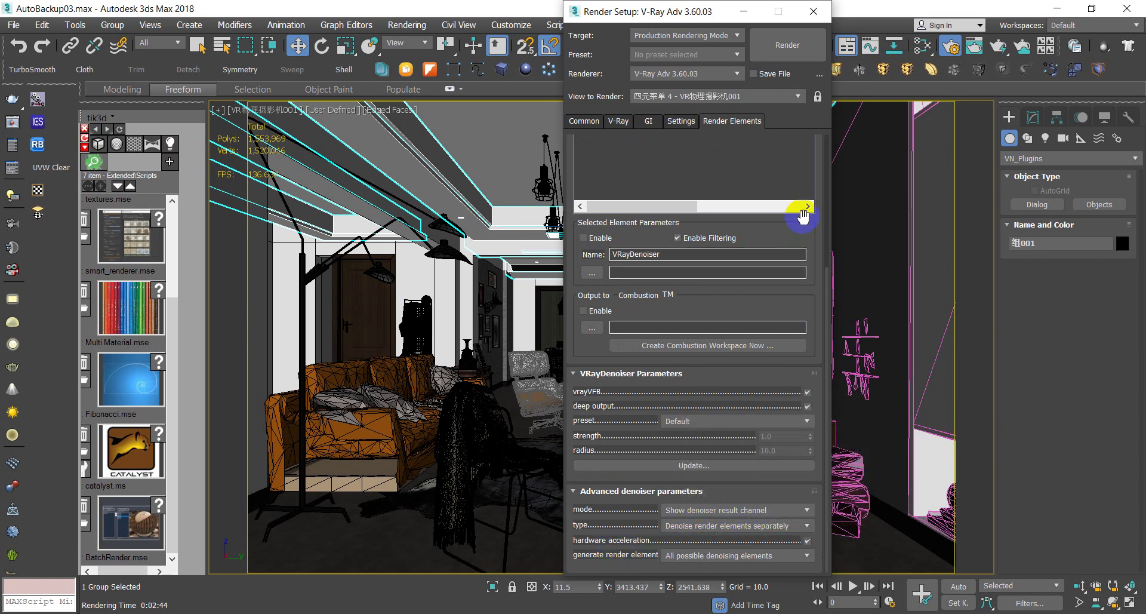
- Render the living-room view and bring the frame buffer to the front
left_click(787, 47)
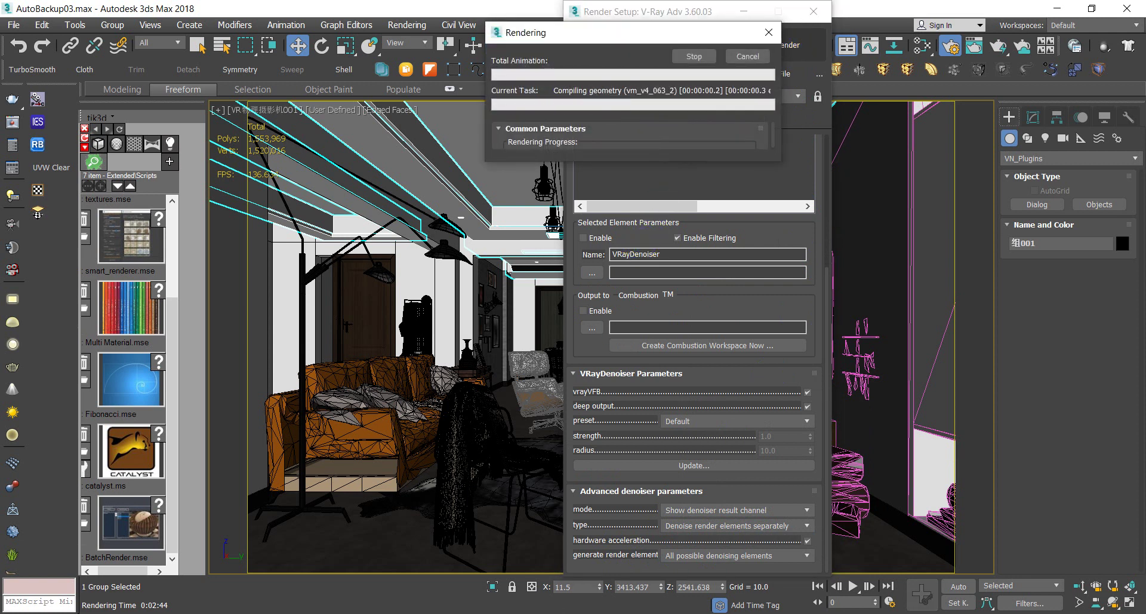
left_click(424, 222)
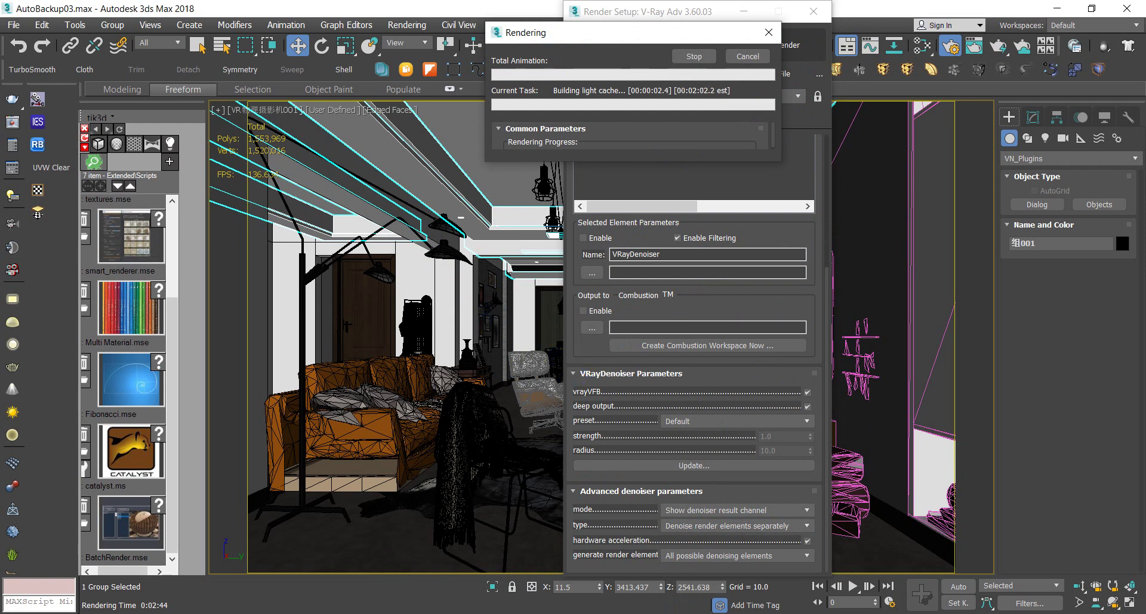
left_click(702, 565)
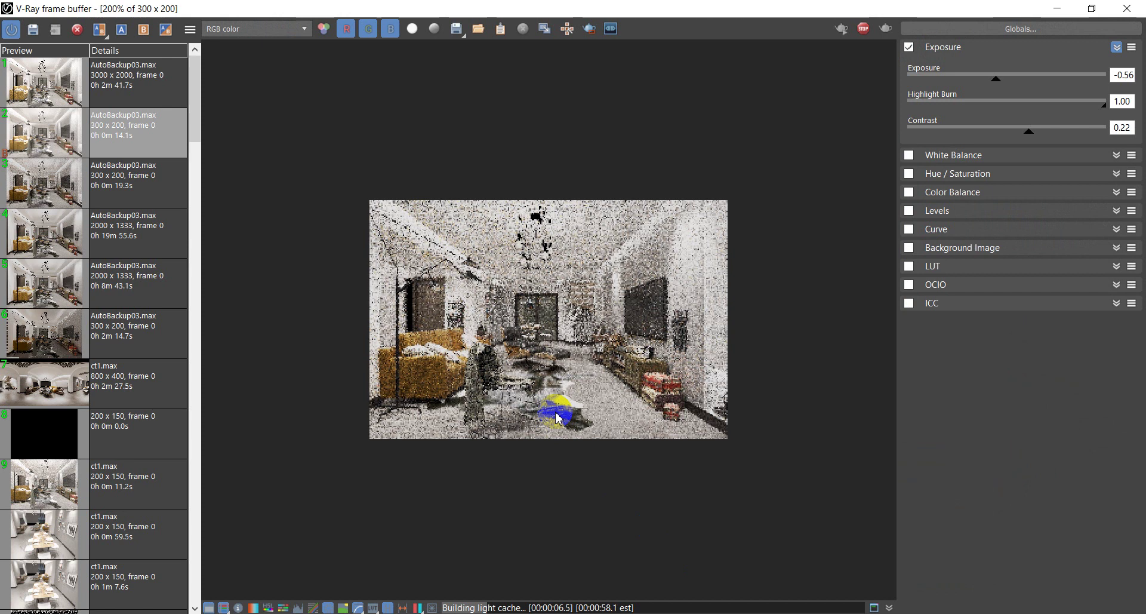
left_click(465, 487)
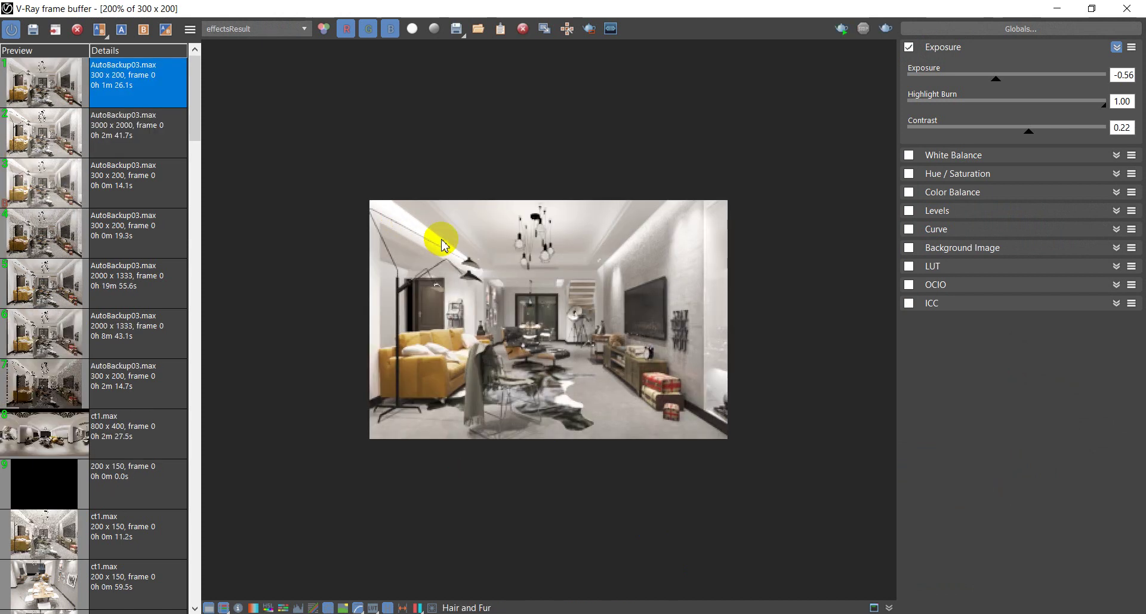
scroll(435, 235, "up", 2)
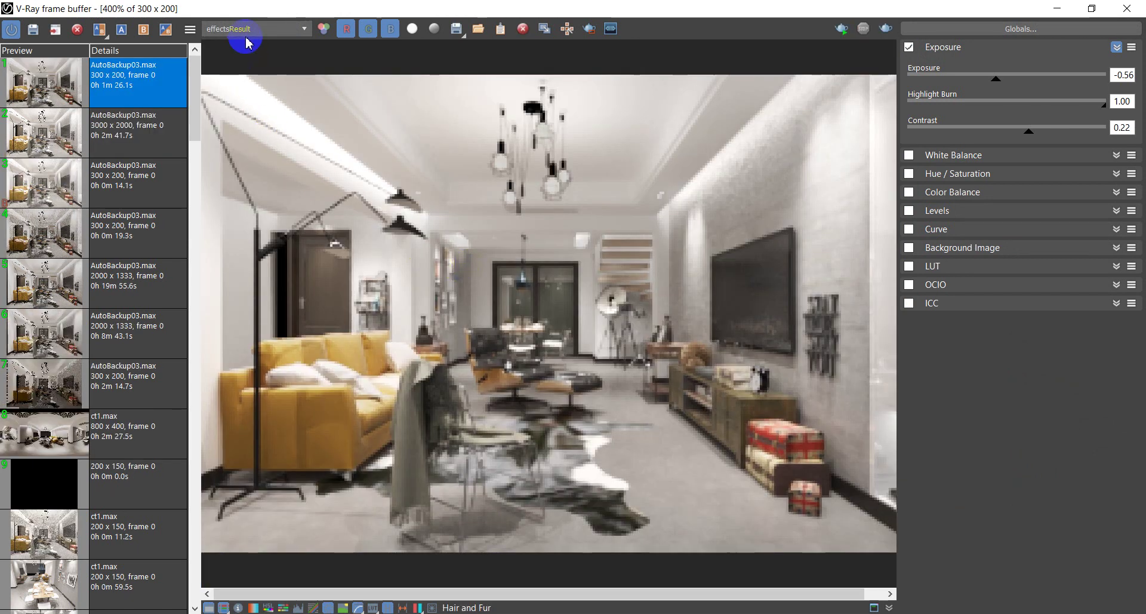
- Compare the RGB color channel against the VRayDenoiser channel
left_click(249, 31)
left_click(239, 44)
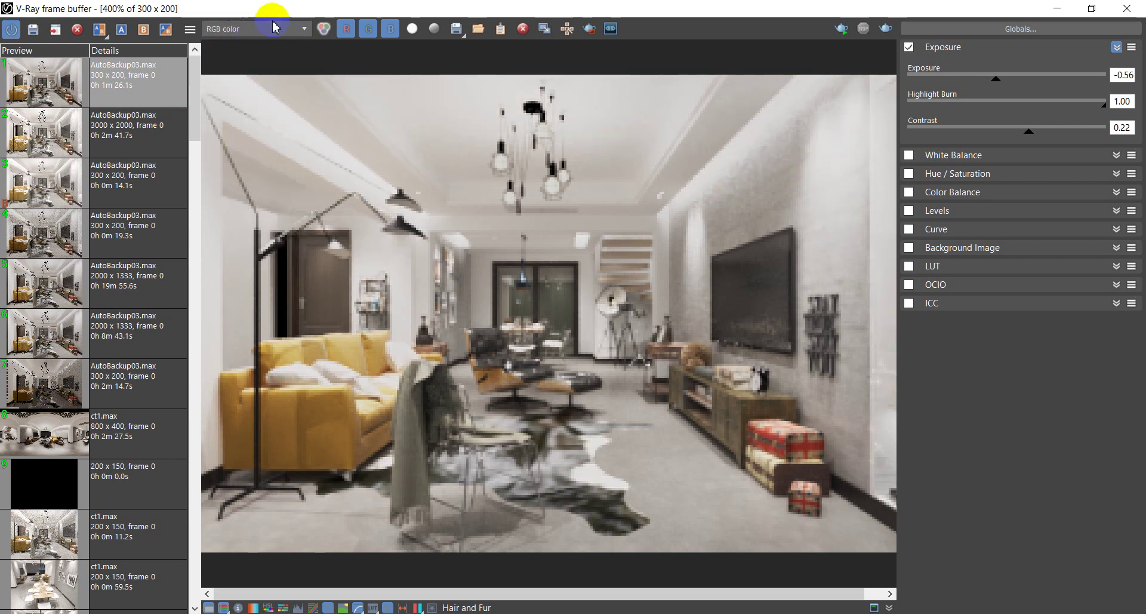
left_click(255, 29)
left_click(245, 68)
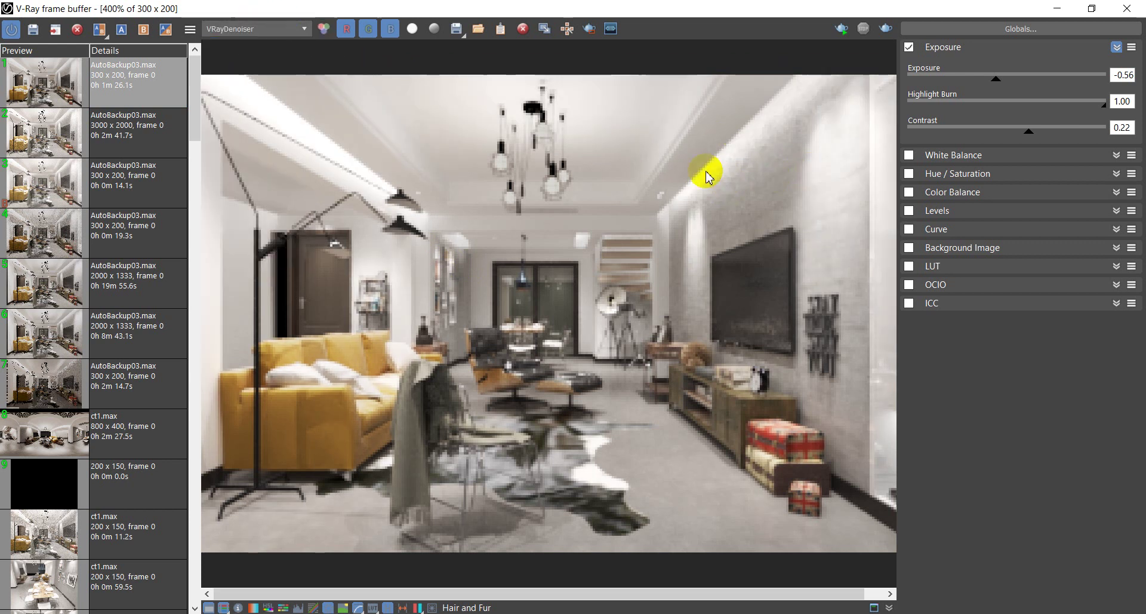
left_click(249, 28)
left_click(247, 45)
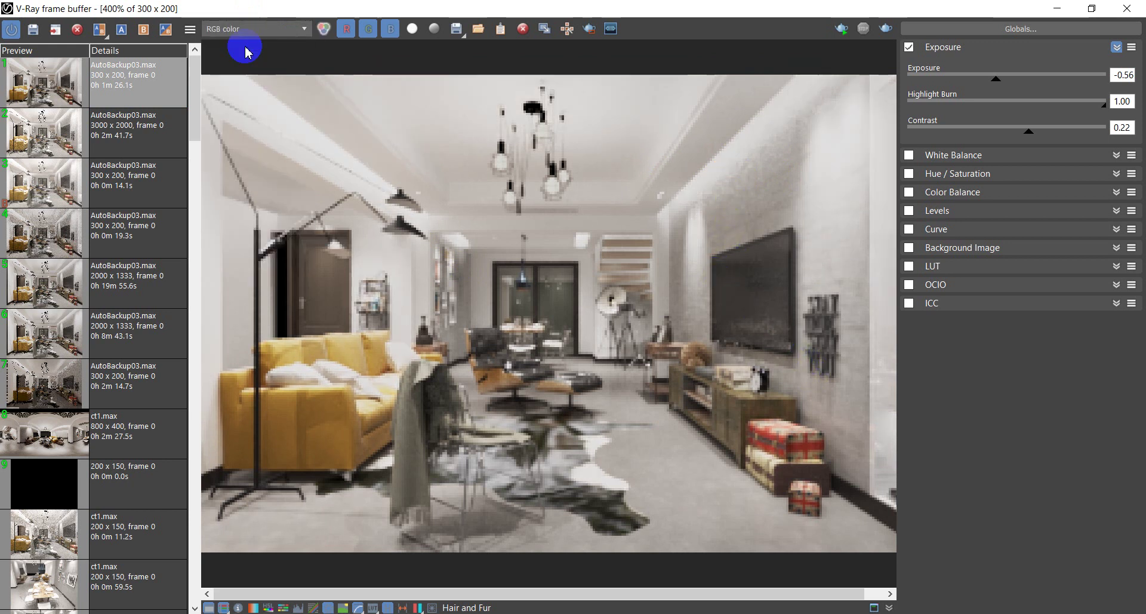
left_click(242, 36)
left_click(239, 70)
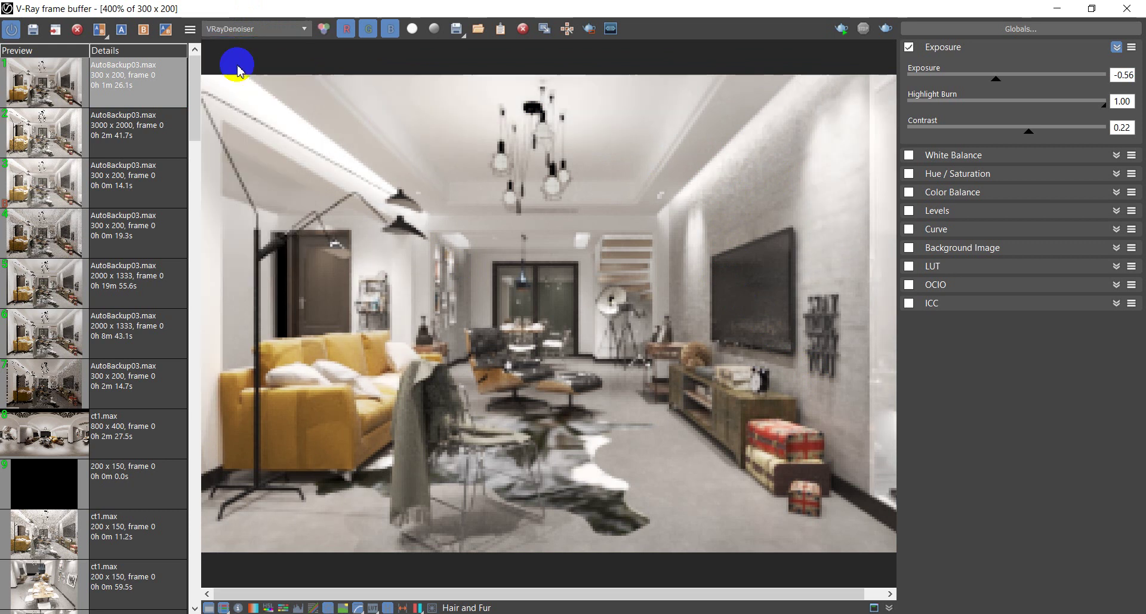
- View the effectsResult channel, then minimize the frame buffer and return to Common settings
left_click(242, 28)
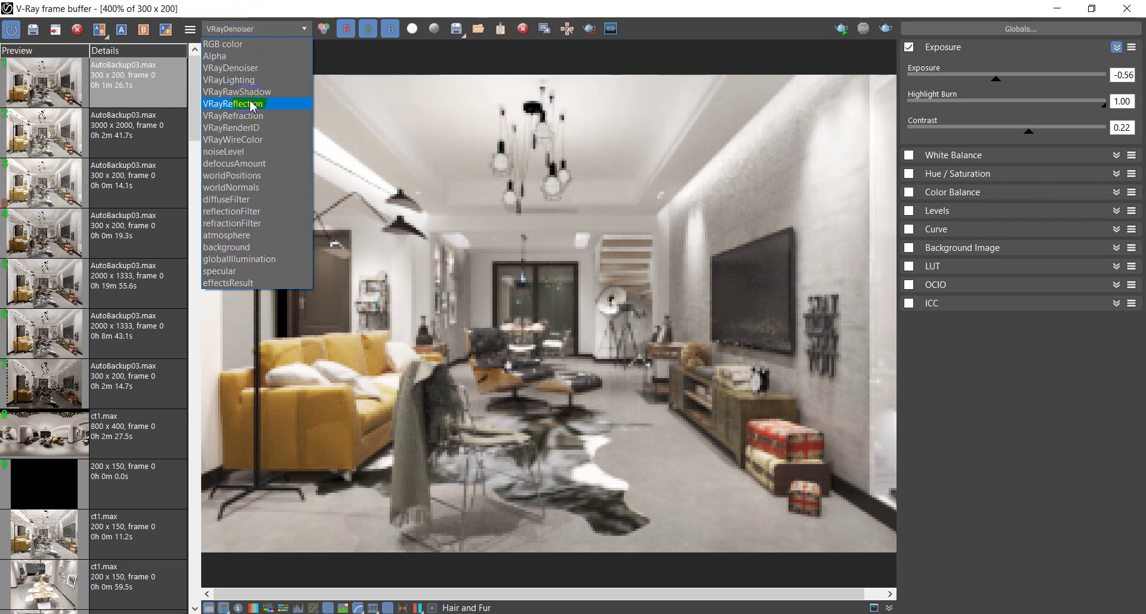
left_click(245, 283)
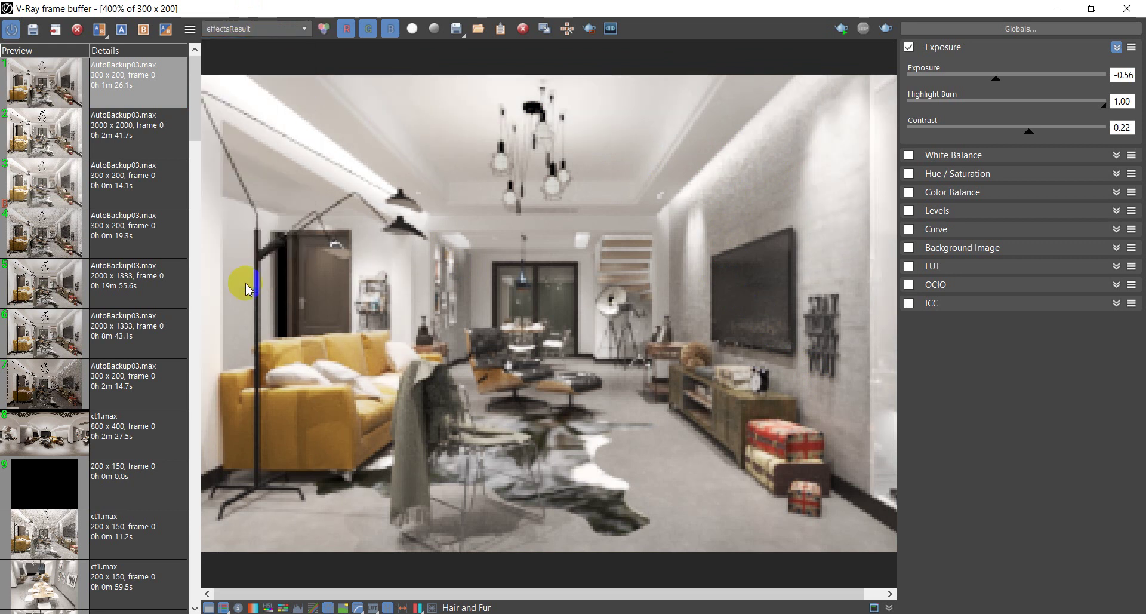
left_click(242, 28)
left_click(547, 176)
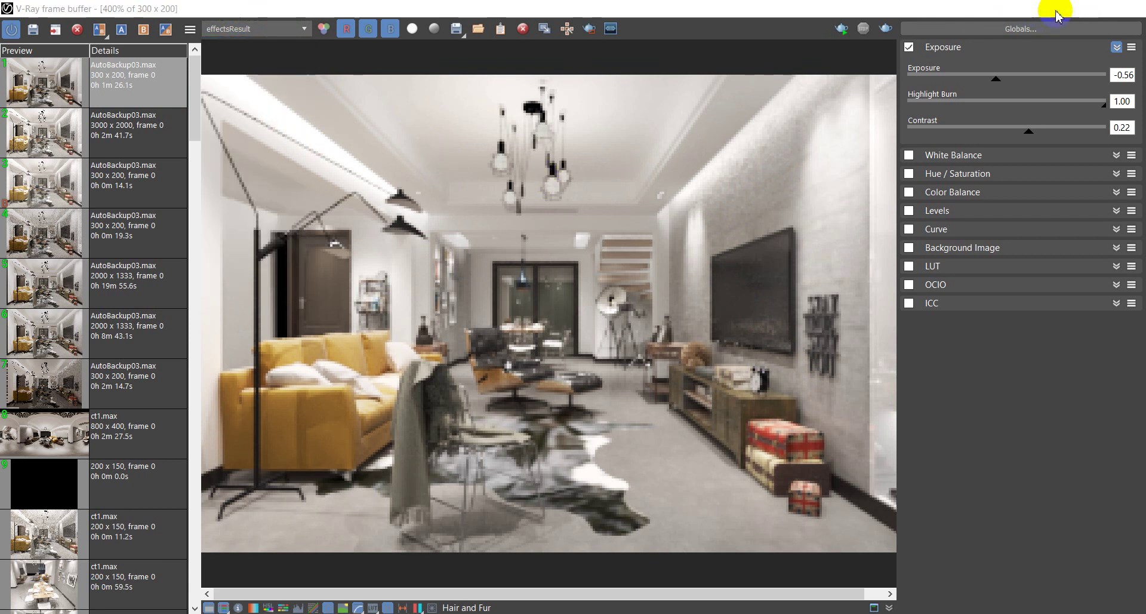
left_click(1055, 12)
left_click(583, 120)
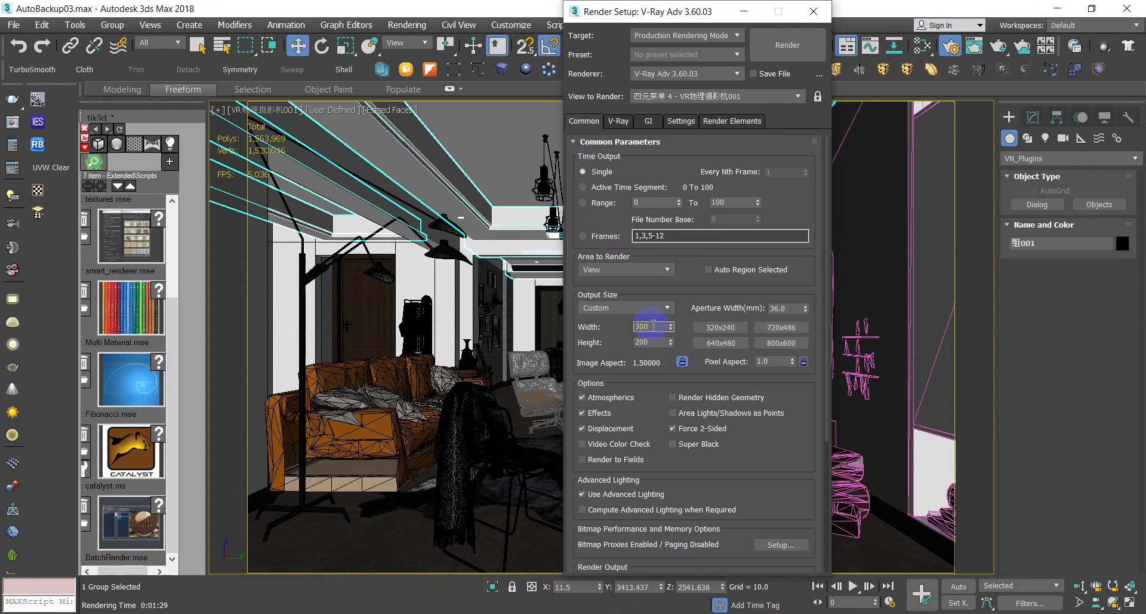
- Lock the image aspect for a 3000 × 2000 output
left_click(675, 362)
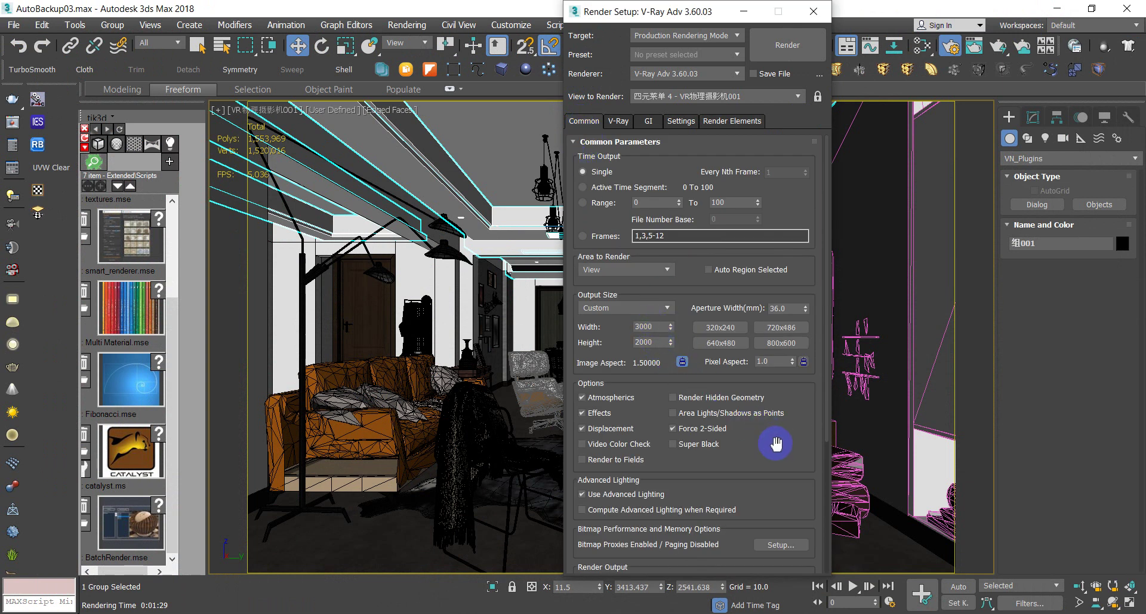
left_click(618, 120)
left_click(648, 120)
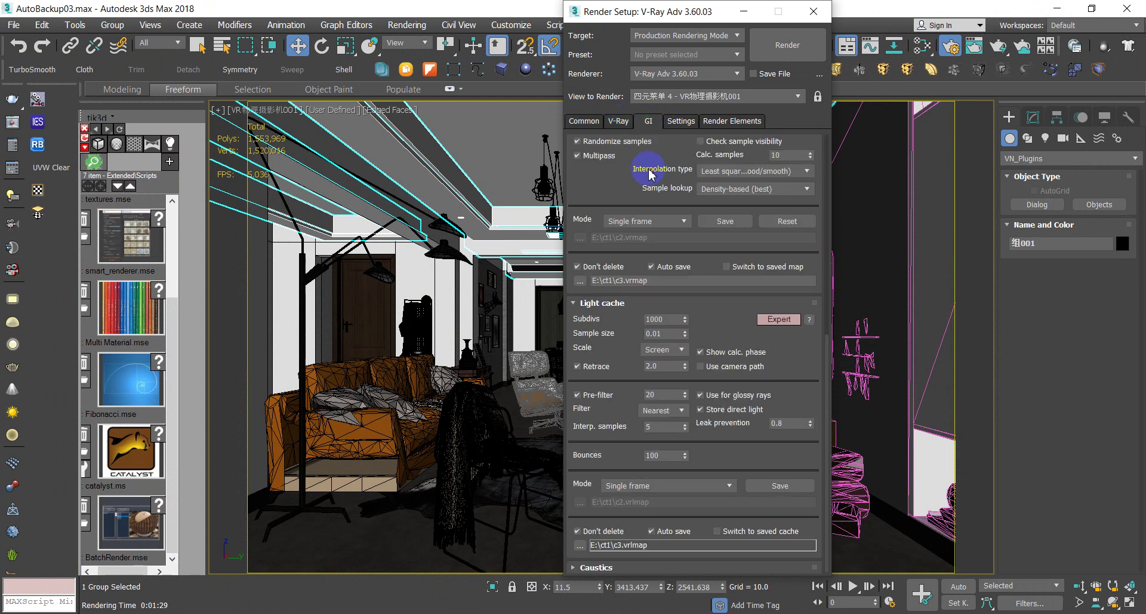
- Set the light cache mode to From file, loading c3.vrlmap
left_click(637, 487)
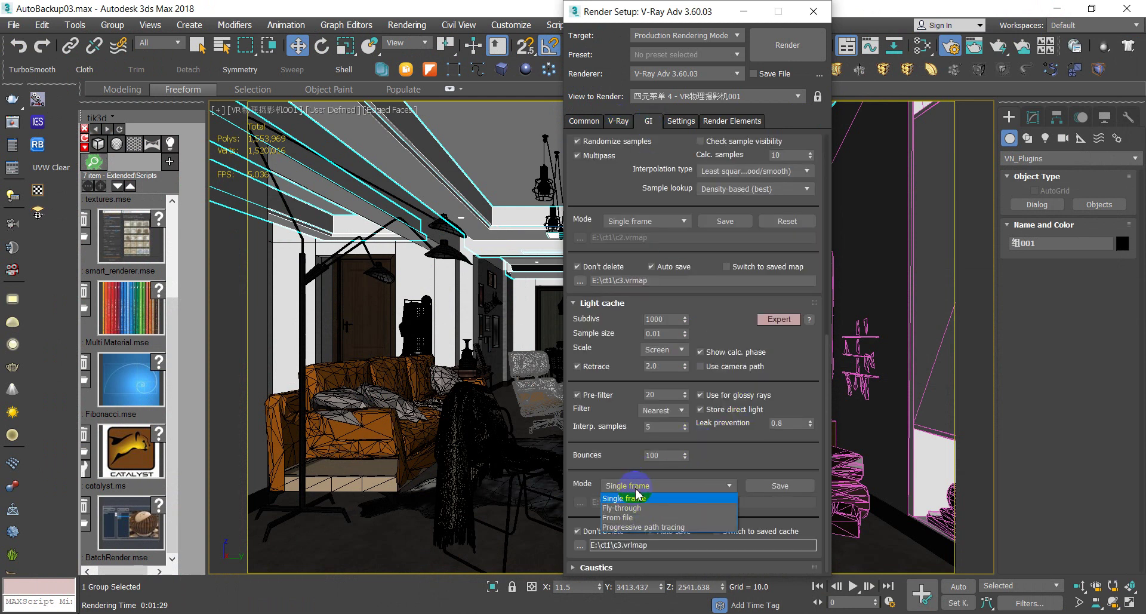
left_click(624, 517)
left_click(579, 501)
double_click(927, 152)
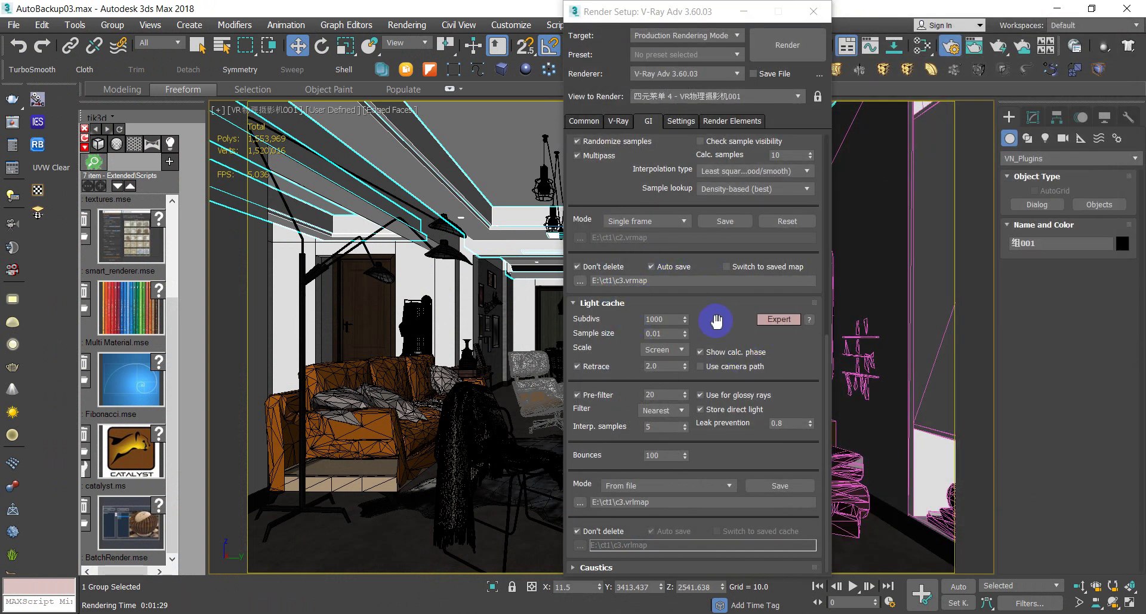
left_click_drag(710, 262, 656, 519)
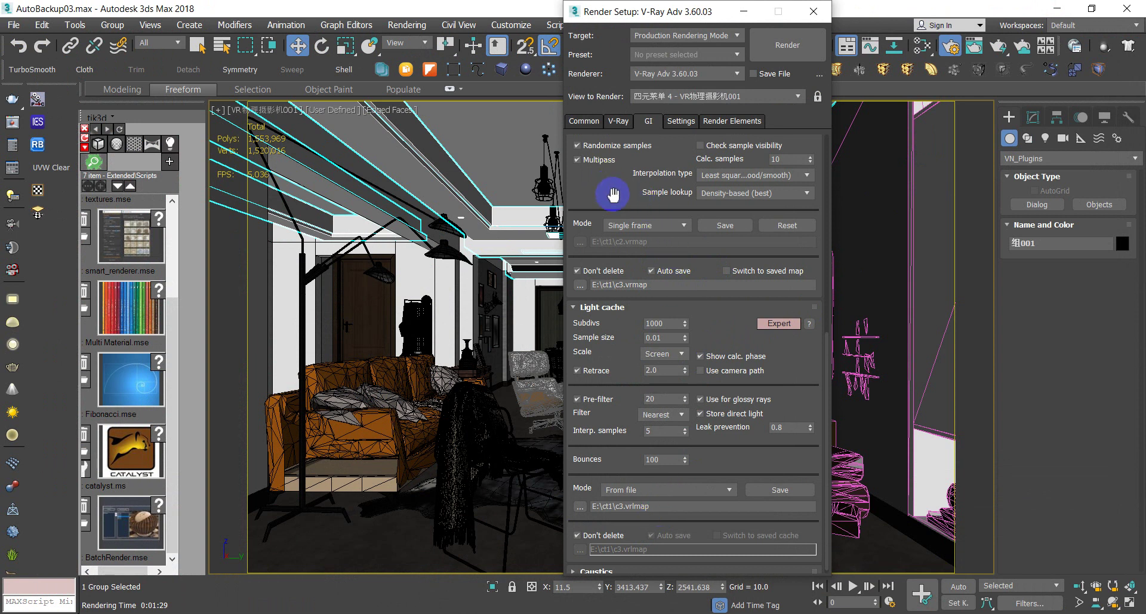
- Set the irradiance map to From file with c3.vrmap and start the final render
left_click(621, 225)
left_click(640, 258)
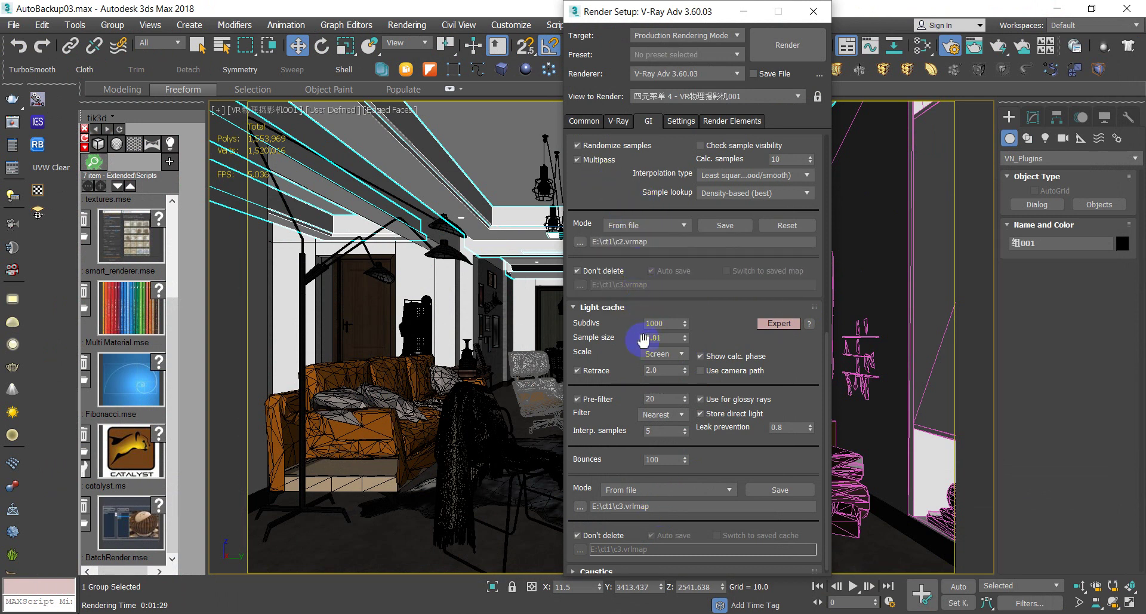
left_click(580, 242)
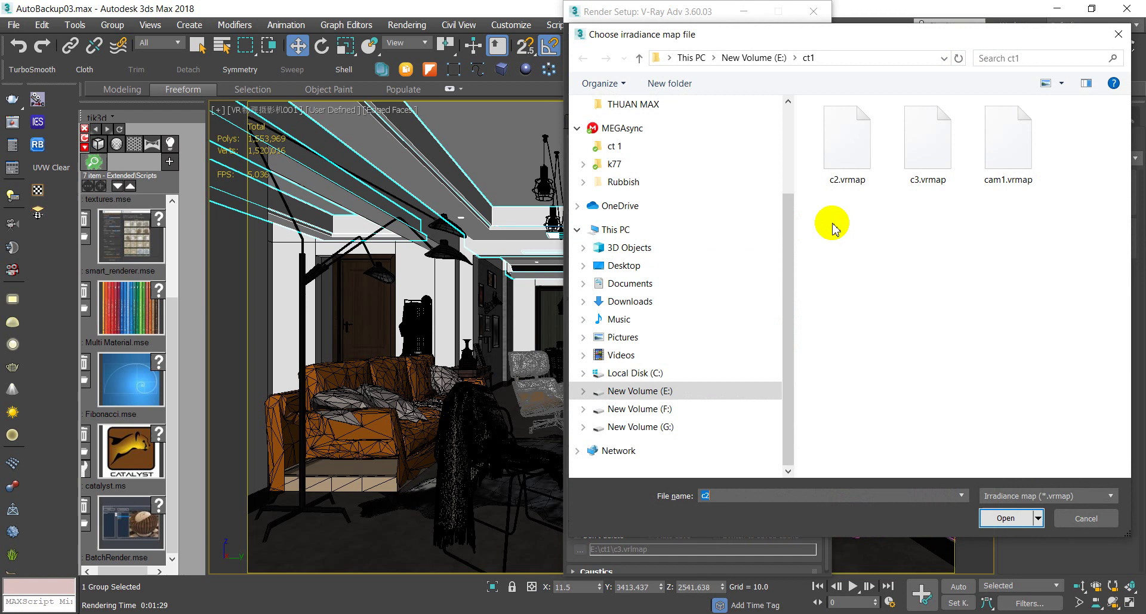
left_click(919, 160)
double_click(919, 160)
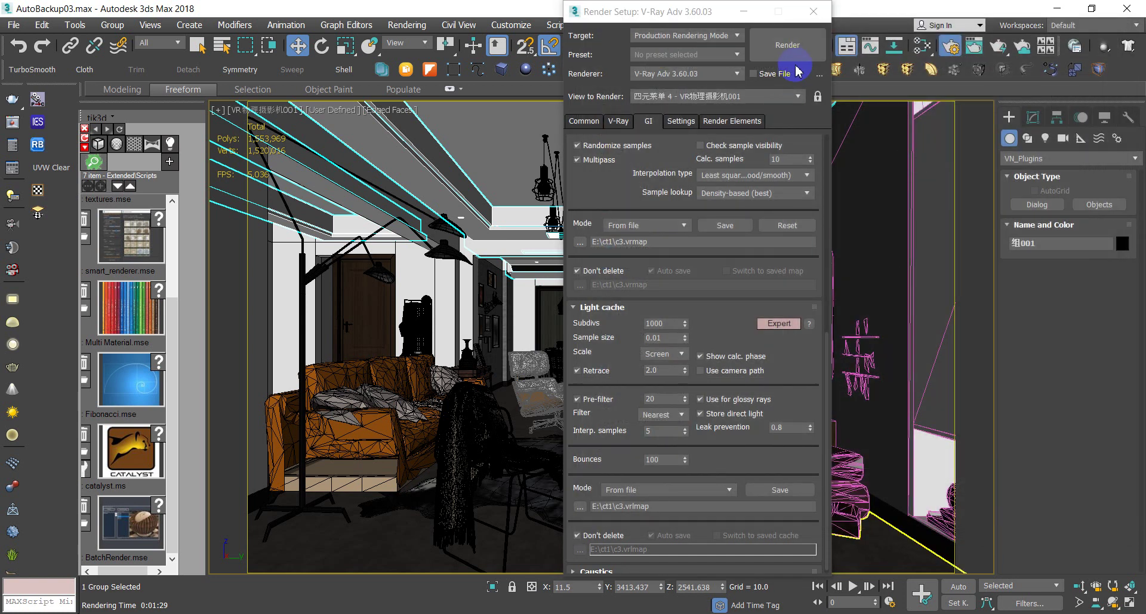
left_click(797, 45)
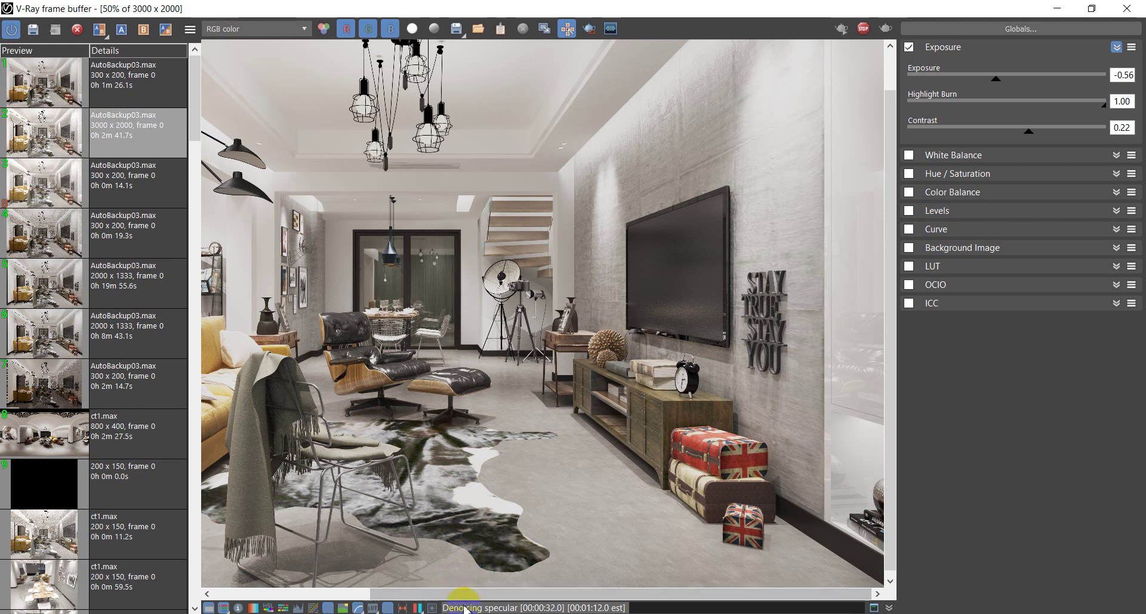
- Let the 3000 × 2000 render run while keeping the RGB color channel displayed
left_click(232, 28)
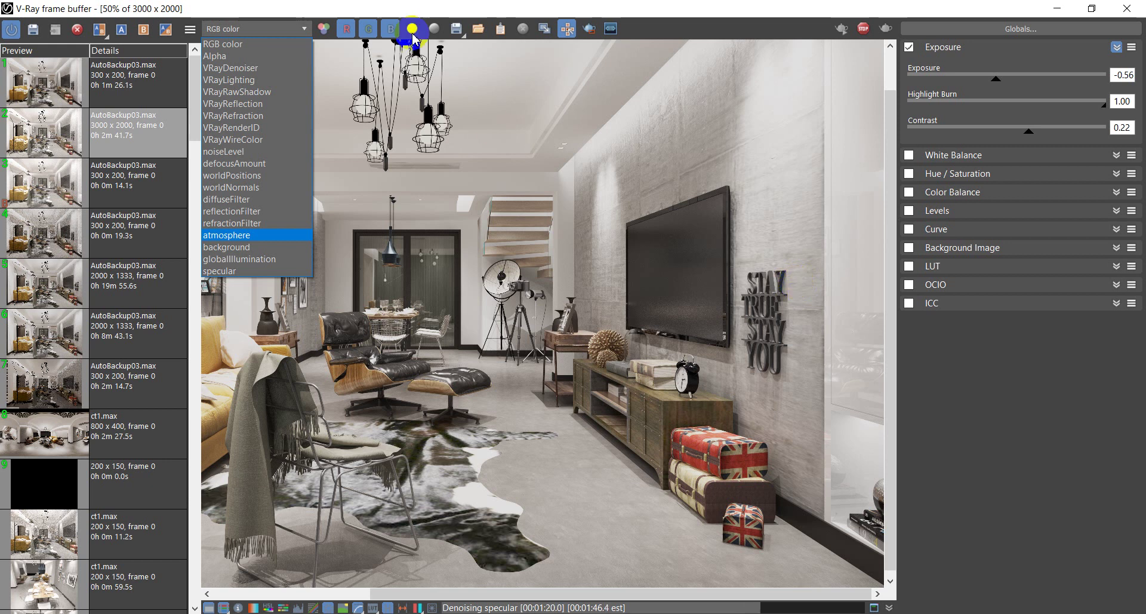
left_click(268, 7)
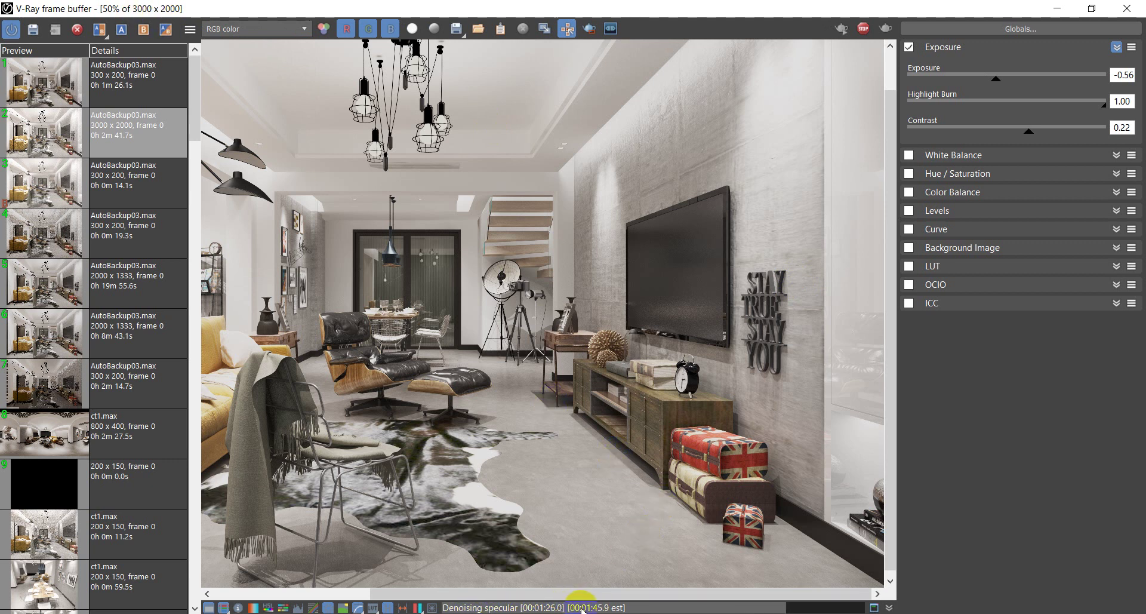
left_click(632, 263)
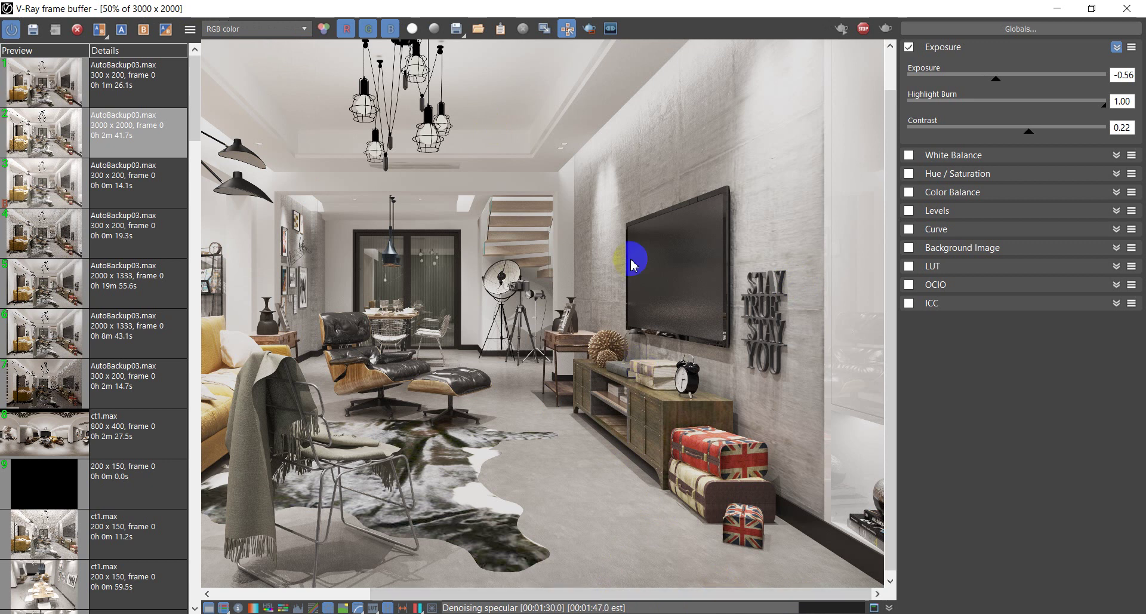
- Zoom and pan the render to inspect the armchair, blanket and lounge chair
scroll(471, 212, "up", 3)
scroll(472, 212, "down", 1)
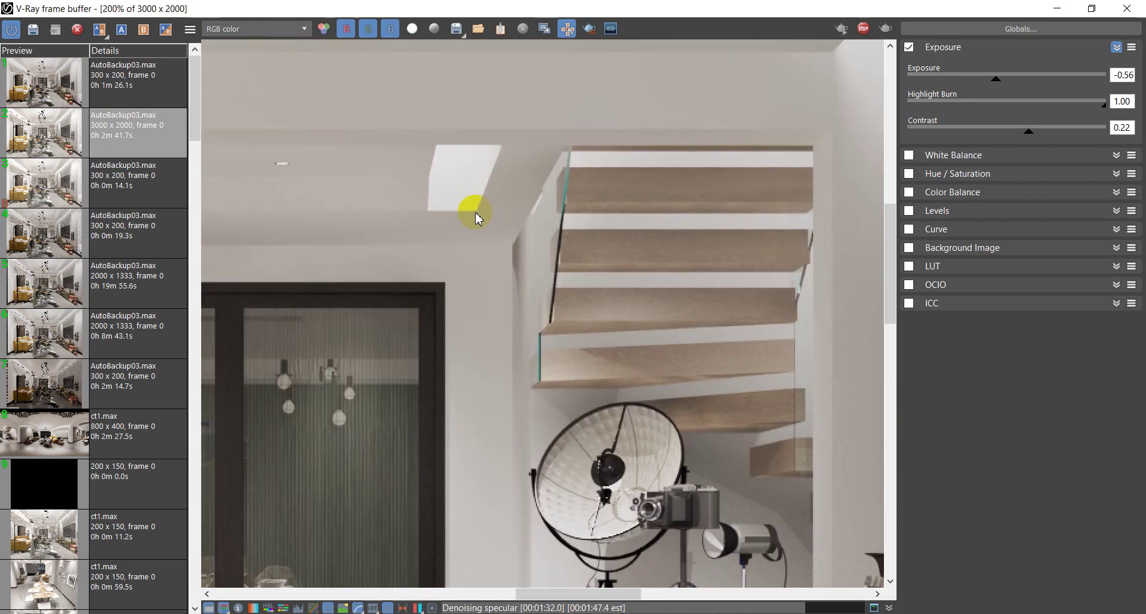
left_click_drag(475, 216, 734, 197)
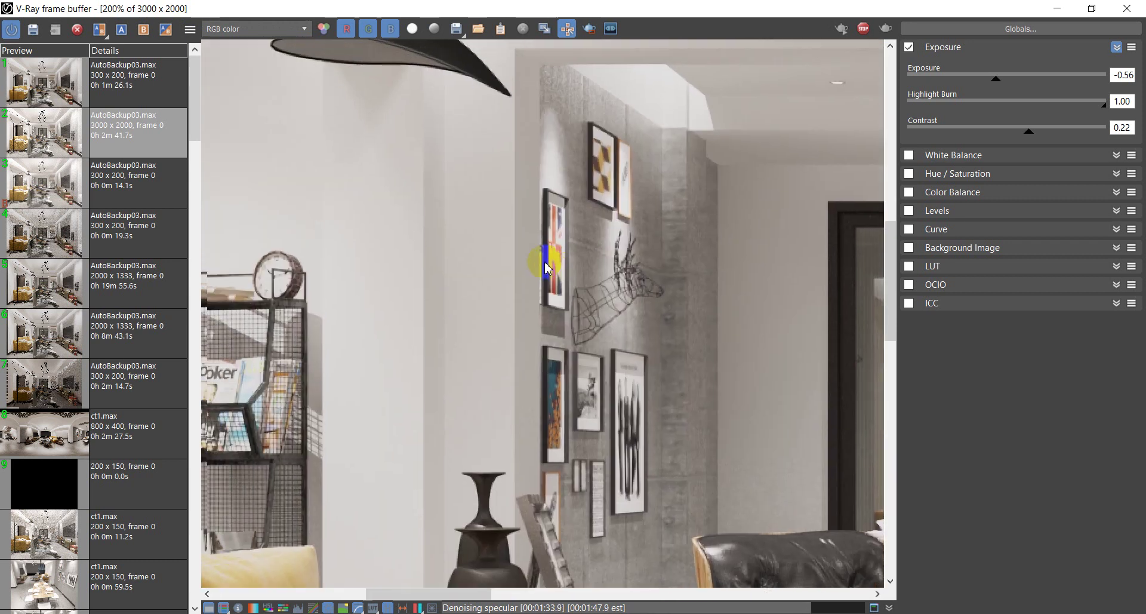
left_click_drag(545, 261, 610, 144)
left_click_drag(601, 412, 511, 173)
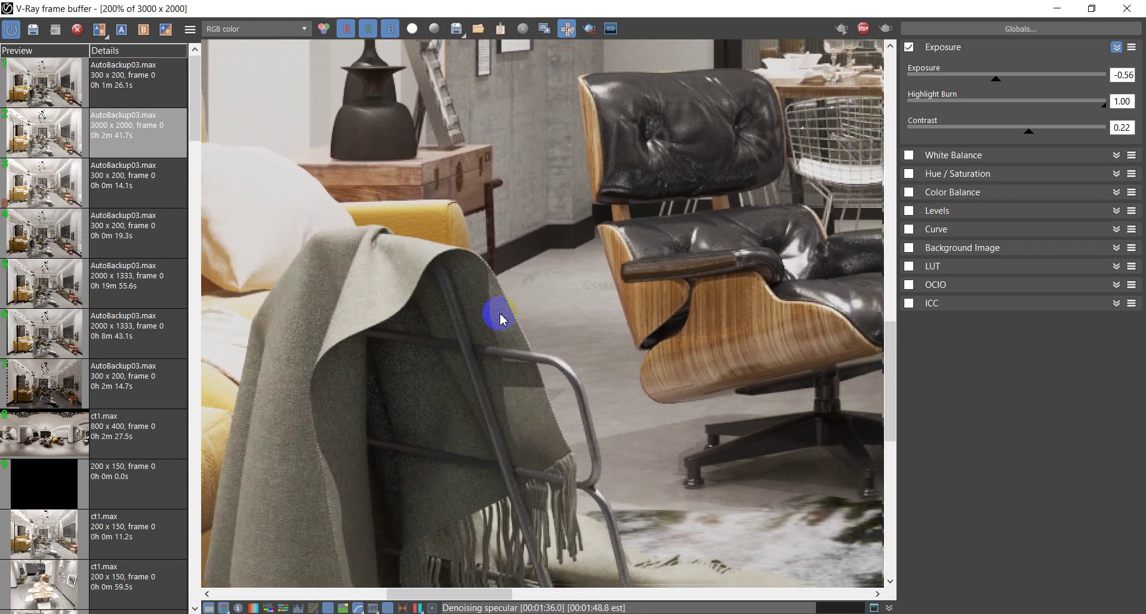
left_click_drag(499, 313, 614, 317)
scroll(614, 318, "up", 1)
mouse_move(758, 271)
left_mouse_down()
mouse_move(374, 240)
mouse_move(524, 339)
mouse_move(401, 366)
mouse_move(593, 238)
left_mouse_up()
- Zoom in and out and pan toward the staircase to check its detail
scroll(489, 202, "down", 1)
scroll(489, 202, "up", 3)
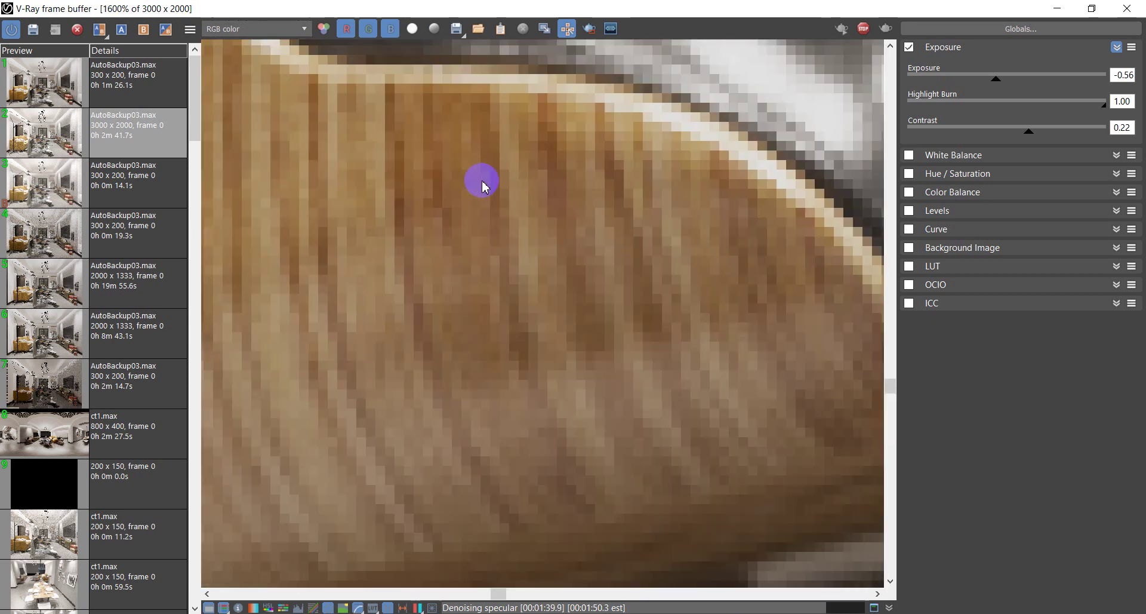
scroll(585, 138, "down", 2)
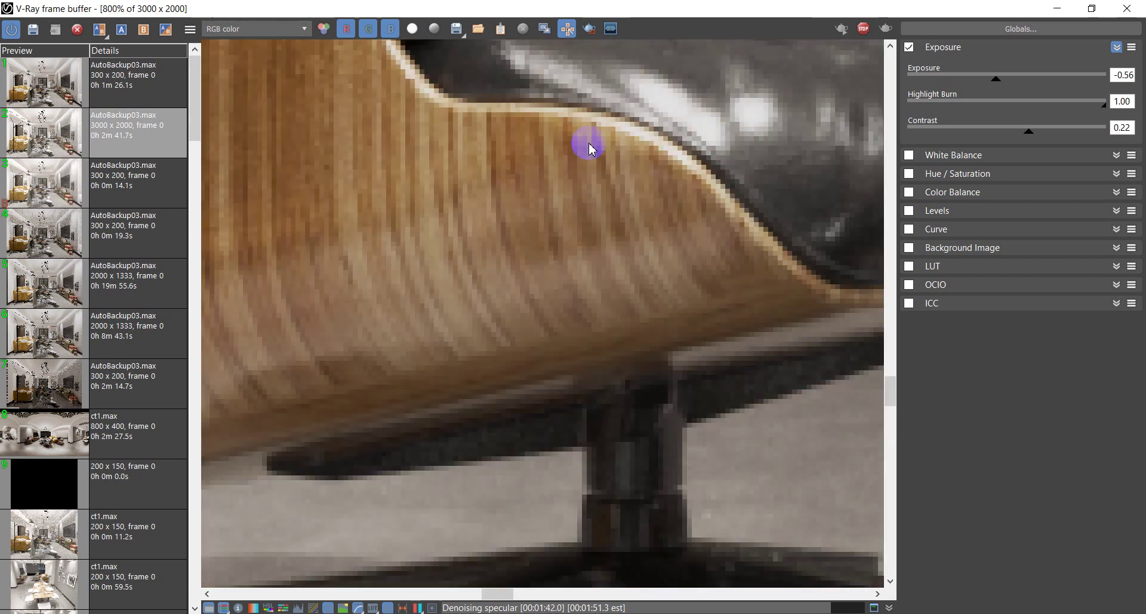
scroll(583, 146, "down", 5)
scroll(589, 239, "up", 2)
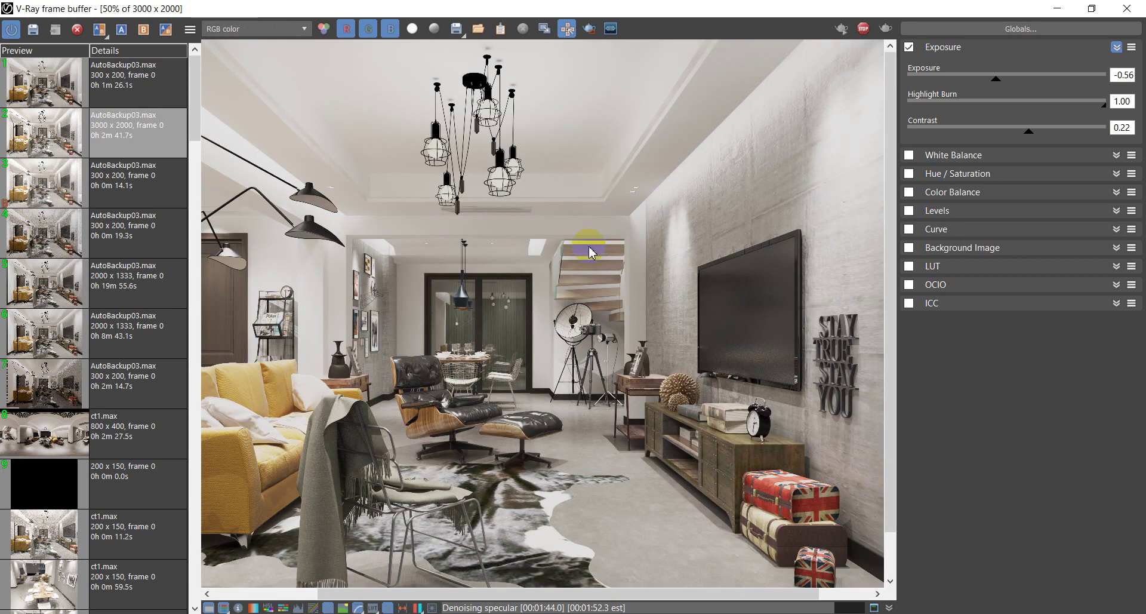
left_click_drag(588, 245, 499, 173)
scroll(500, 179, "up", 2)
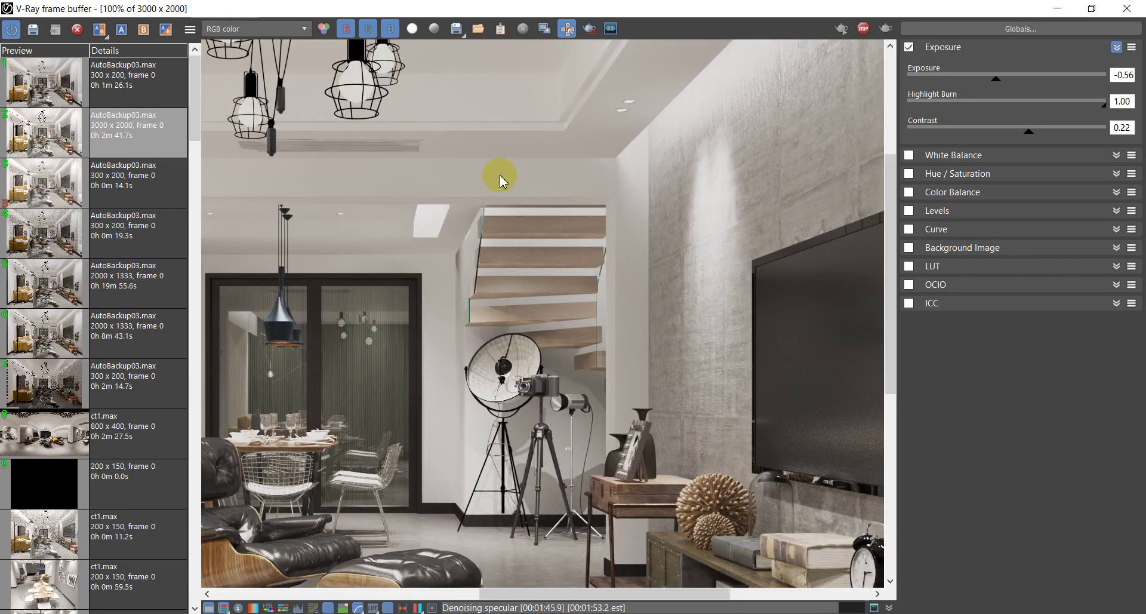
scroll(500, 179, "down", 2)
scroll(486, 203, "down", 1)
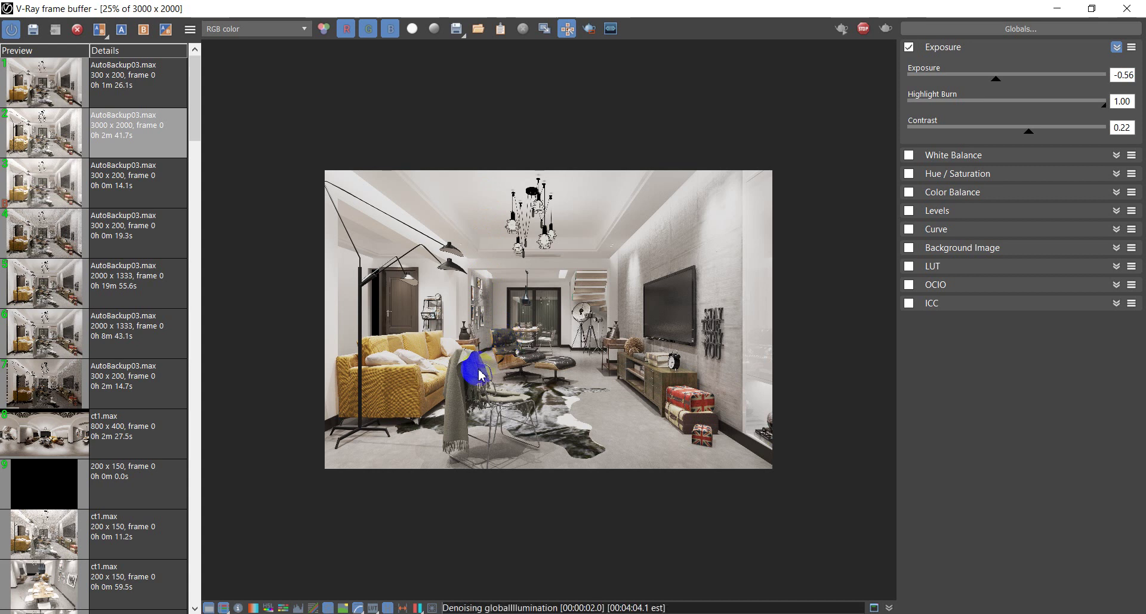
- Switch the frame buffer to the VRayDenoiser channel and zoom in on it
left_click(239, 28)
left_click(227, 73)
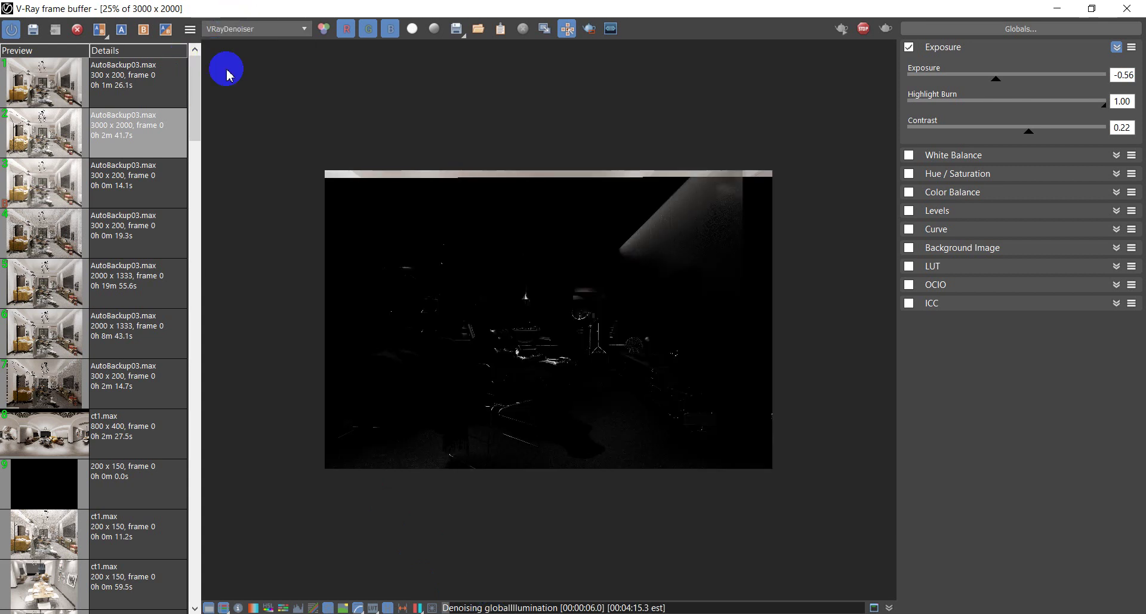
scroll(536, 120, "up", 3)
scroll(591, 176, "down", 2)
scroll(564, 132, "down", 3)
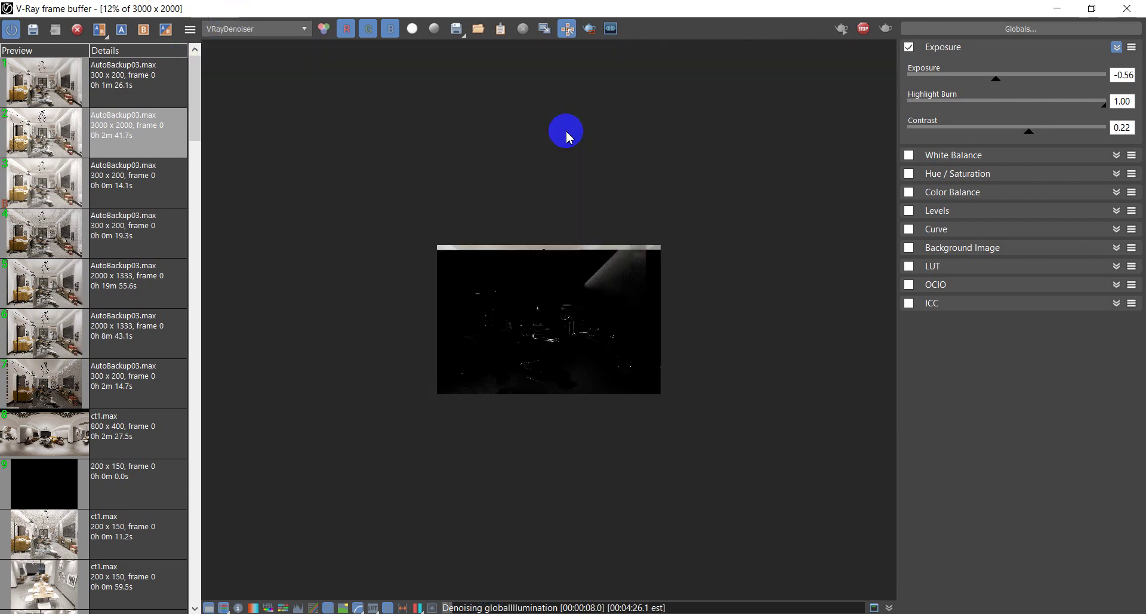
- Inspect the VRayLighting pass up close, then return to the RGB color image
left_click(250, 28)
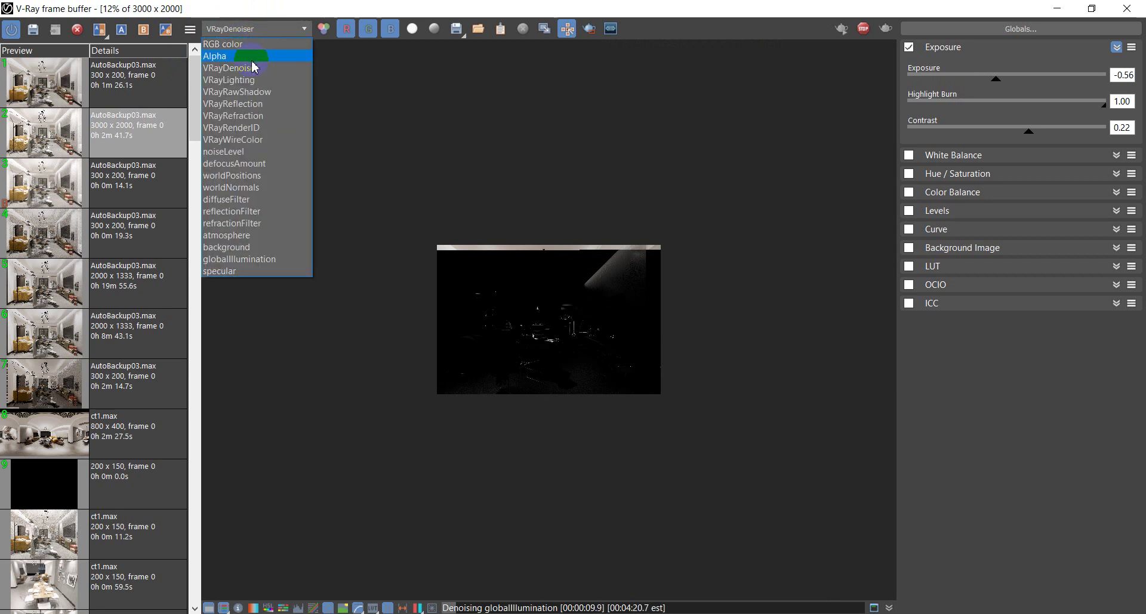
left_click(254, 80)
scroll(609, 271, "up", 1)
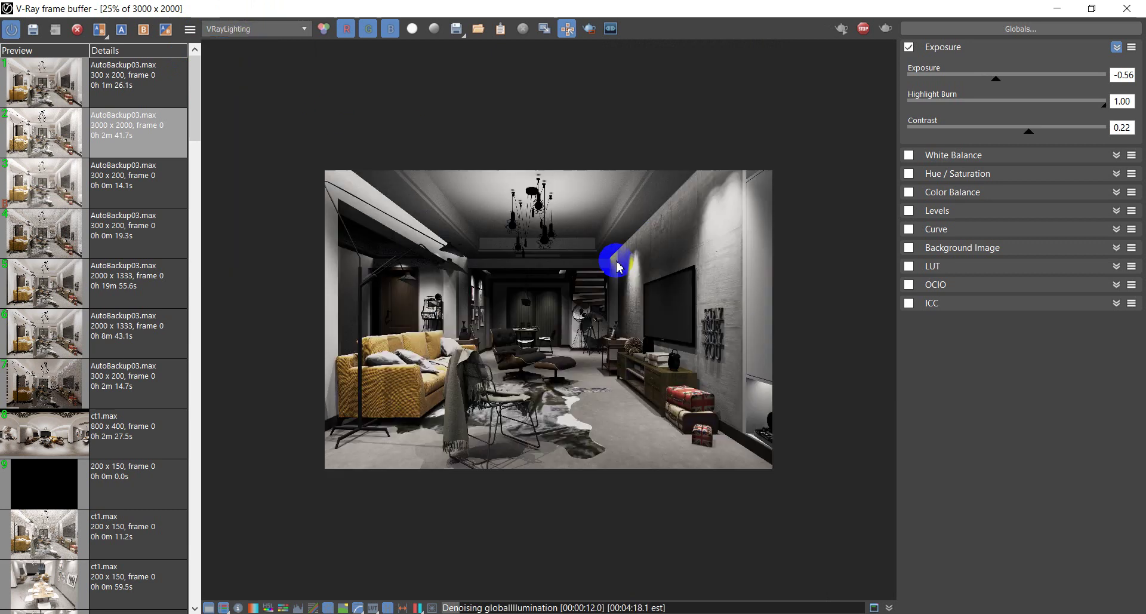
scroll(609, 272, "up", 2)
scroll(608, 271, "up", 1)
scroll(609, 276, "down", 2)
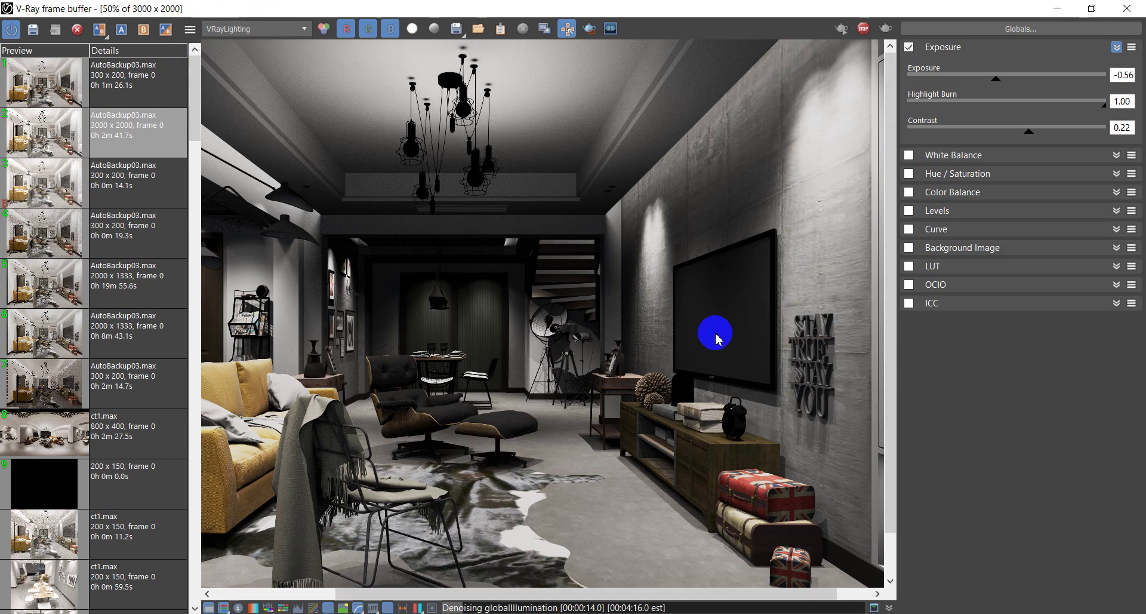
scroll(715, 333, "up", 3)
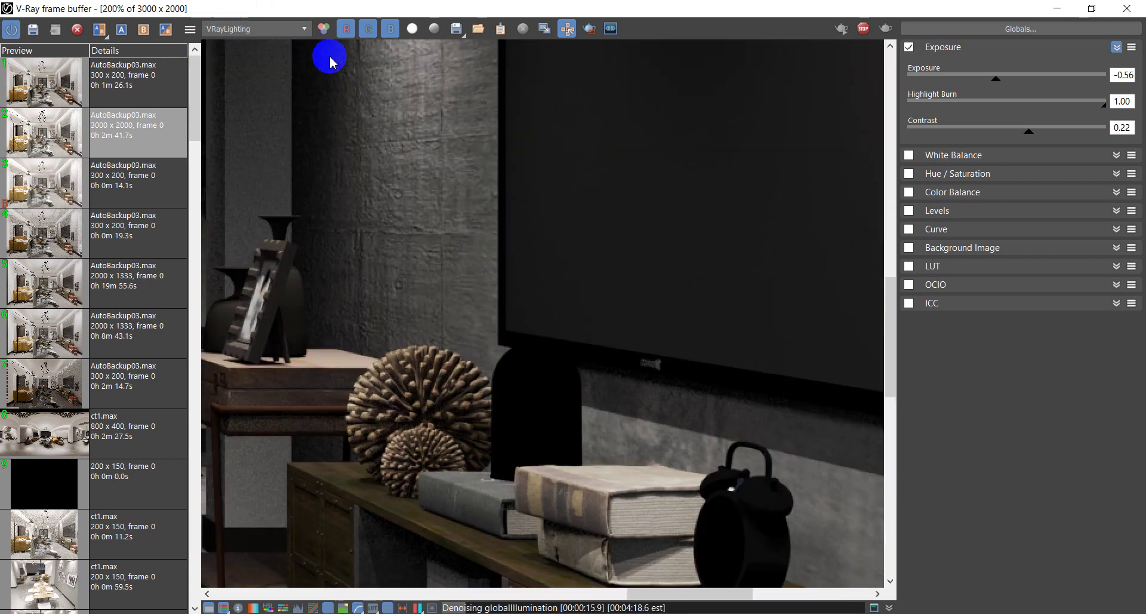
left_click(274, 29)
left_click(257, 49)
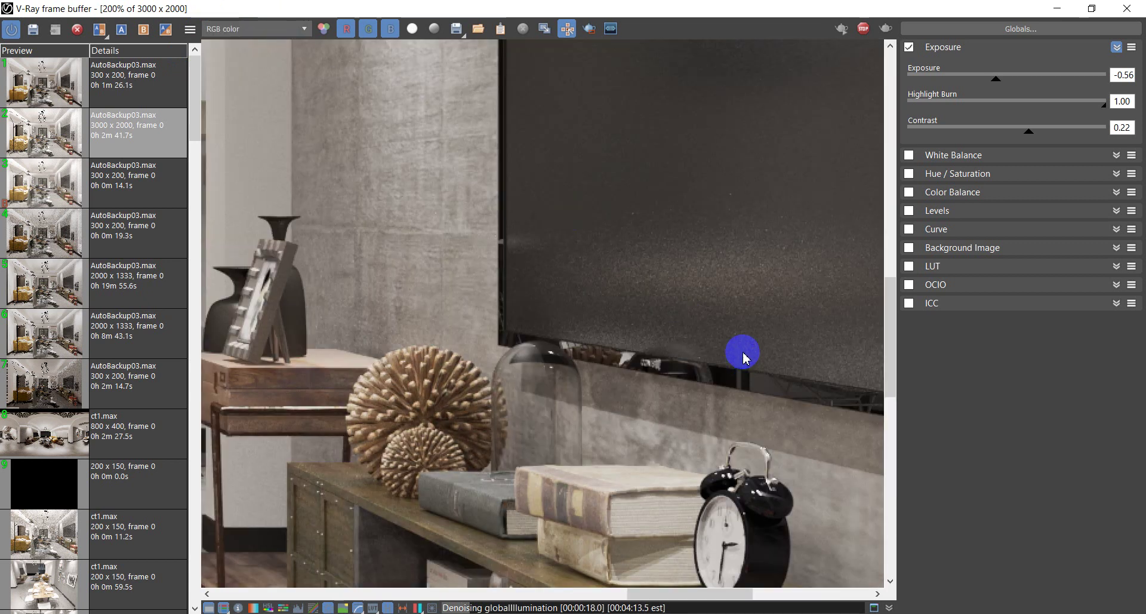
- Show the VRayReflection pass and examine the TV console and clock
left_click(260, 30)
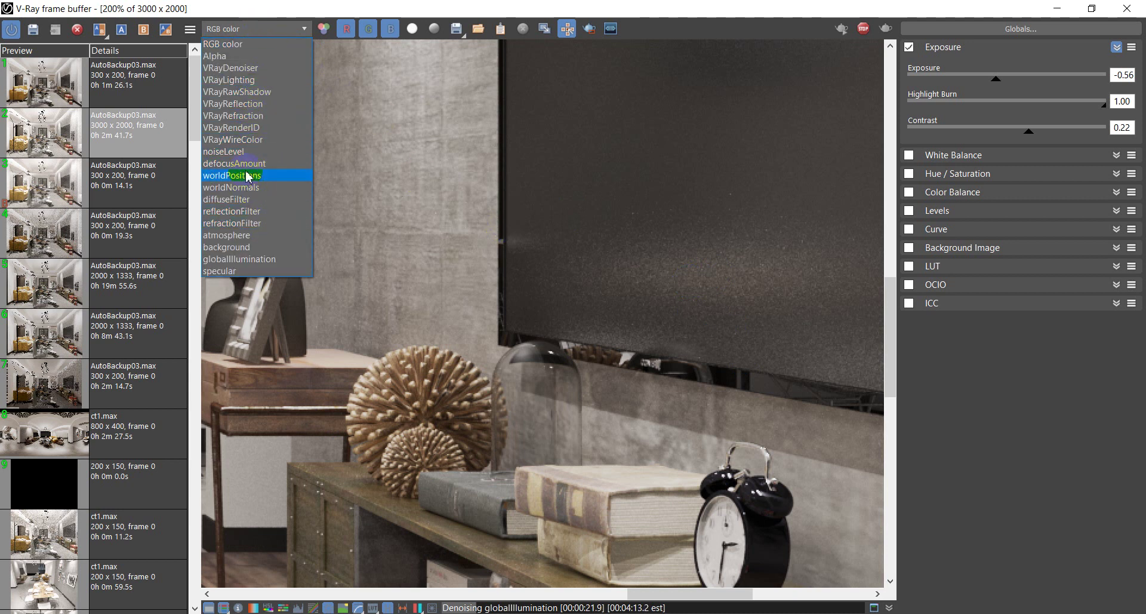
left_click(244, 104)
scroll(640, 239, "down", 1)
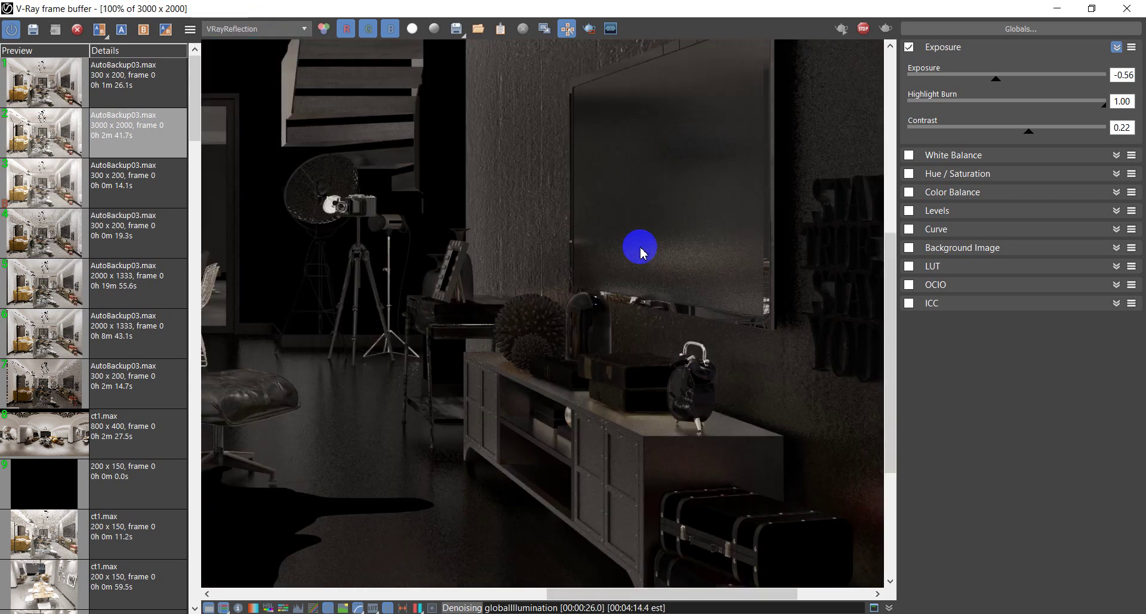
scroll(686, 261, "down", 1)
scroll(731, 187, "up", 1)
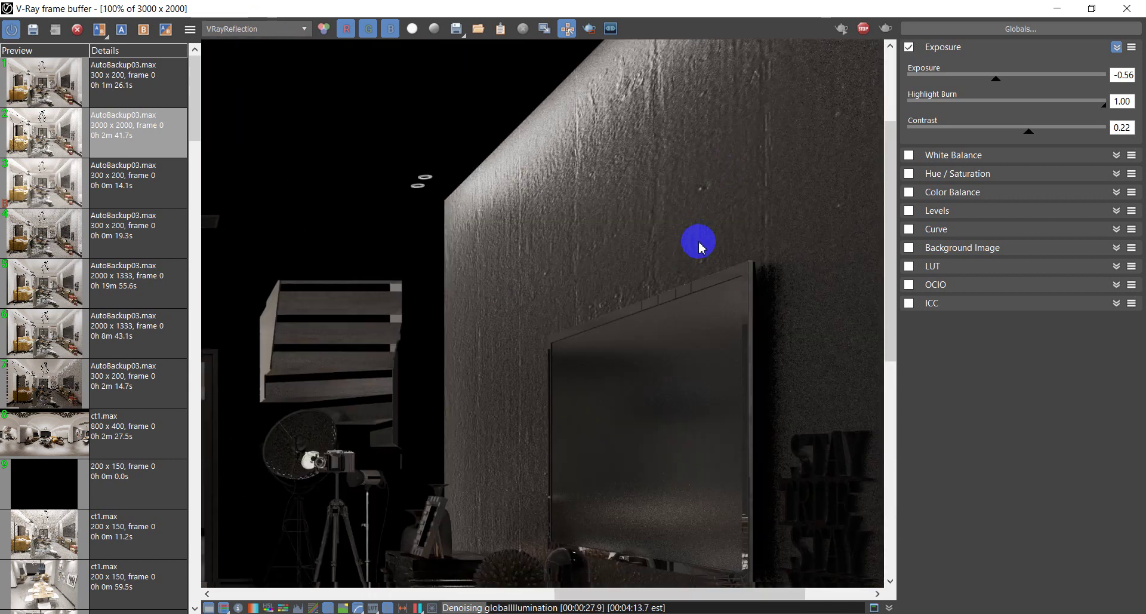
middle_click_drag(696, 243, 665, 51)
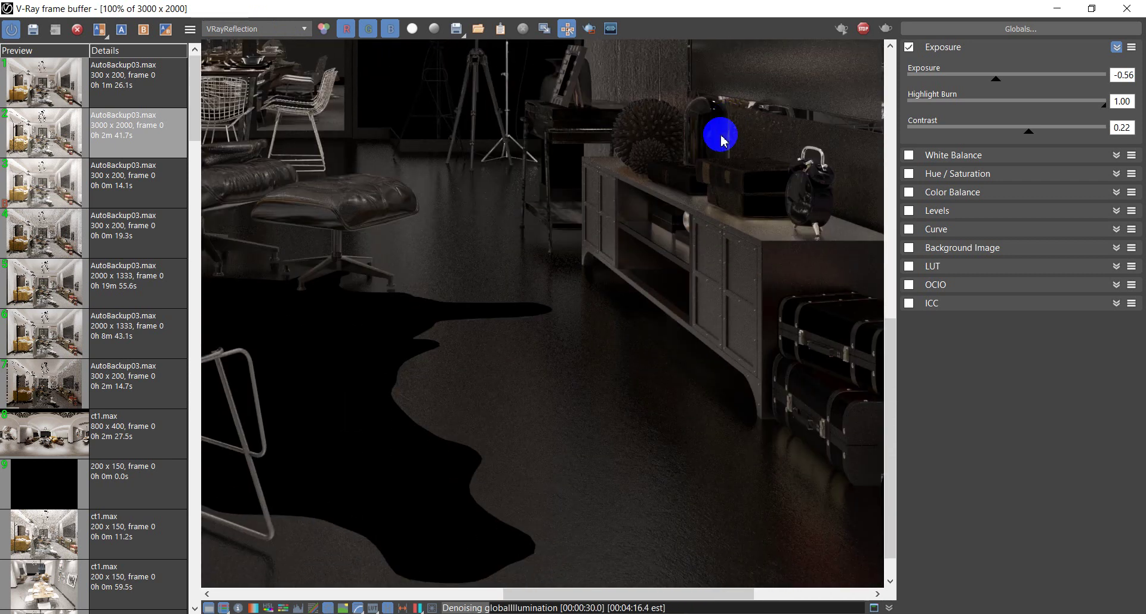
scroll(711, 187, "down", 1)
scroll(632, 261, "up", 1)
scroll(542, 398, "down", 1)
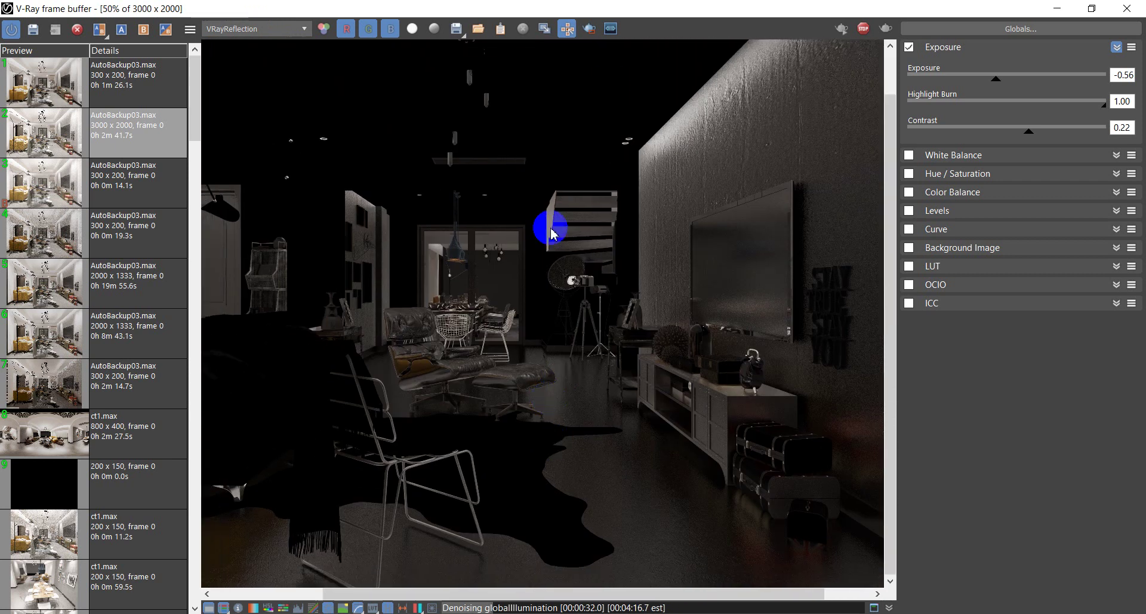
scroll(583, 461, "up", 2)
scroll(597, 370, "down", 1)
scroll(597, 370, "down", 1)
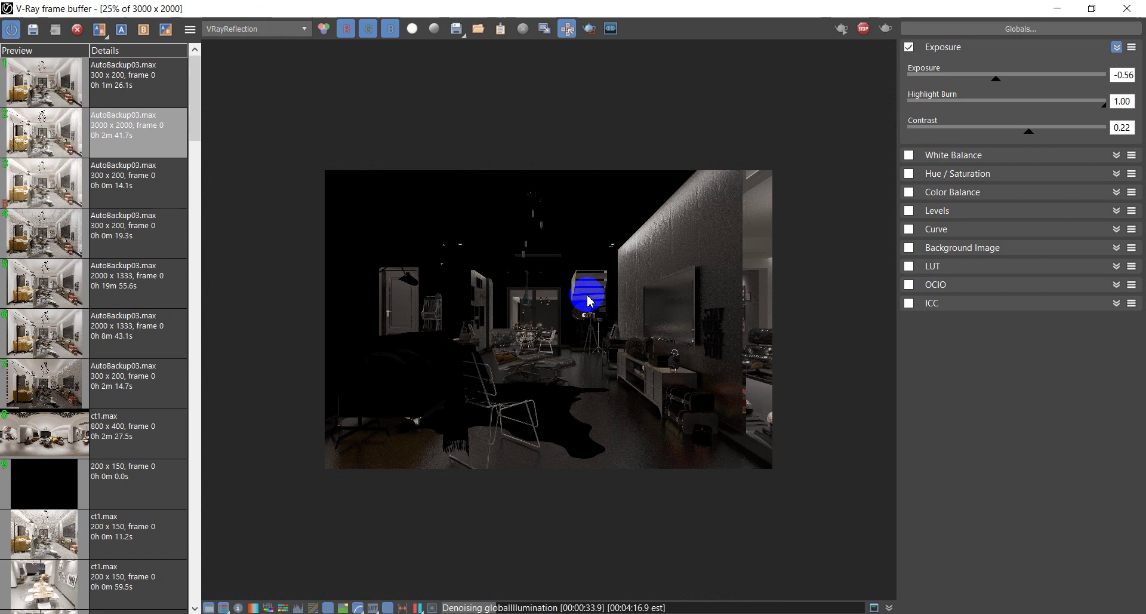
- Show the globalIllumination pass, looking toward the TV corner
left_click(286, 28)
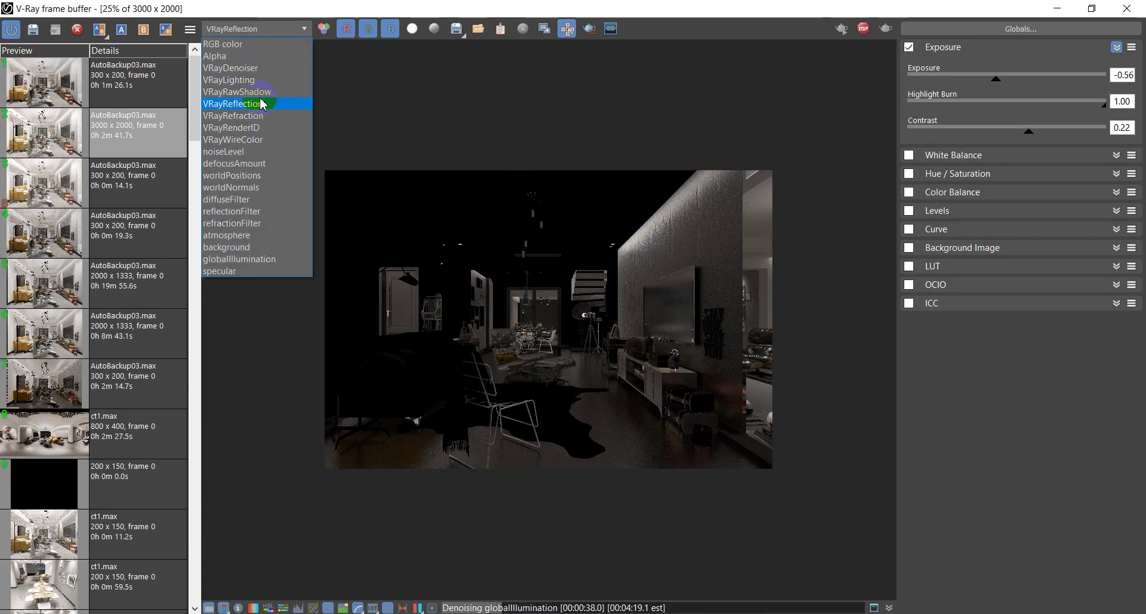
left_click(274, 258)
scroll(716, 387, "up", 2)
middle_click_drag(725, 391, 592, 275)
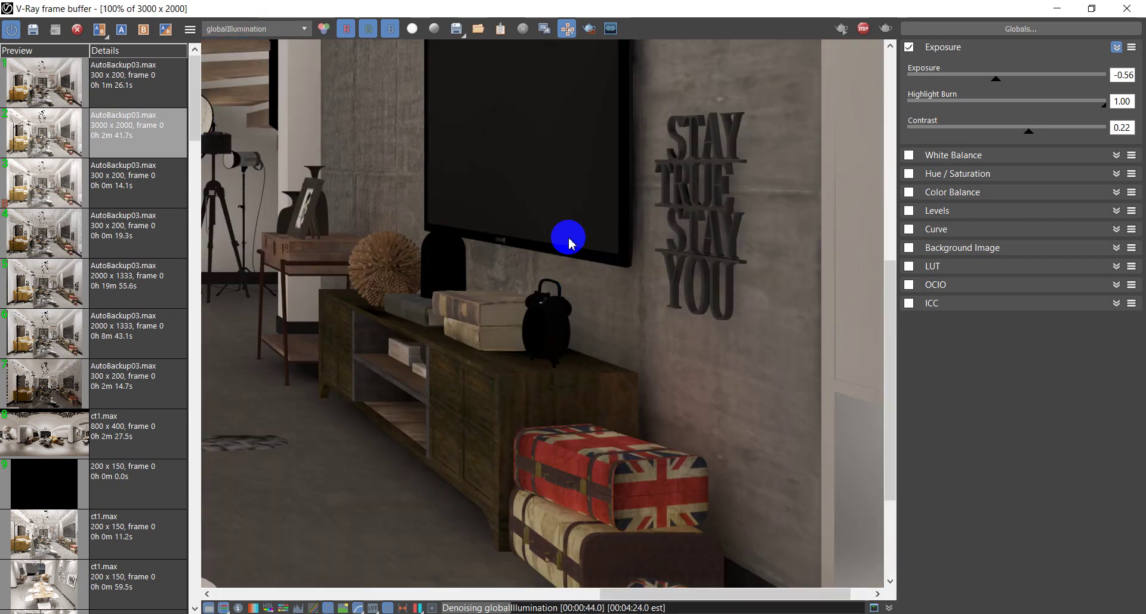
middle_click_drag(525, 248, 610, 260)
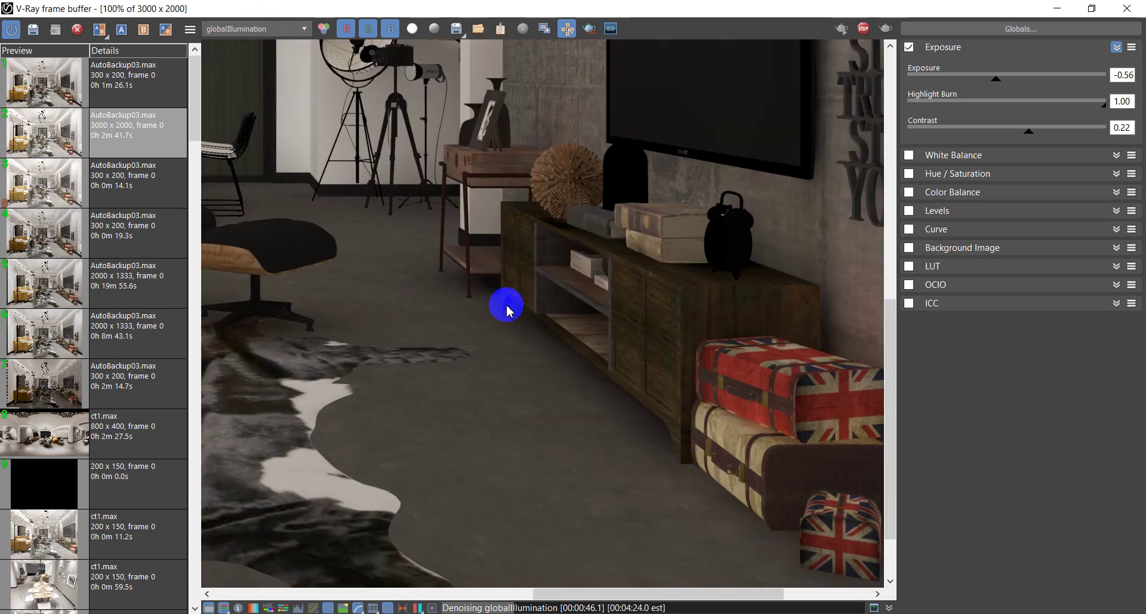
- Switch to the VRayLighting pass and look over the image
left_click(249, 30)
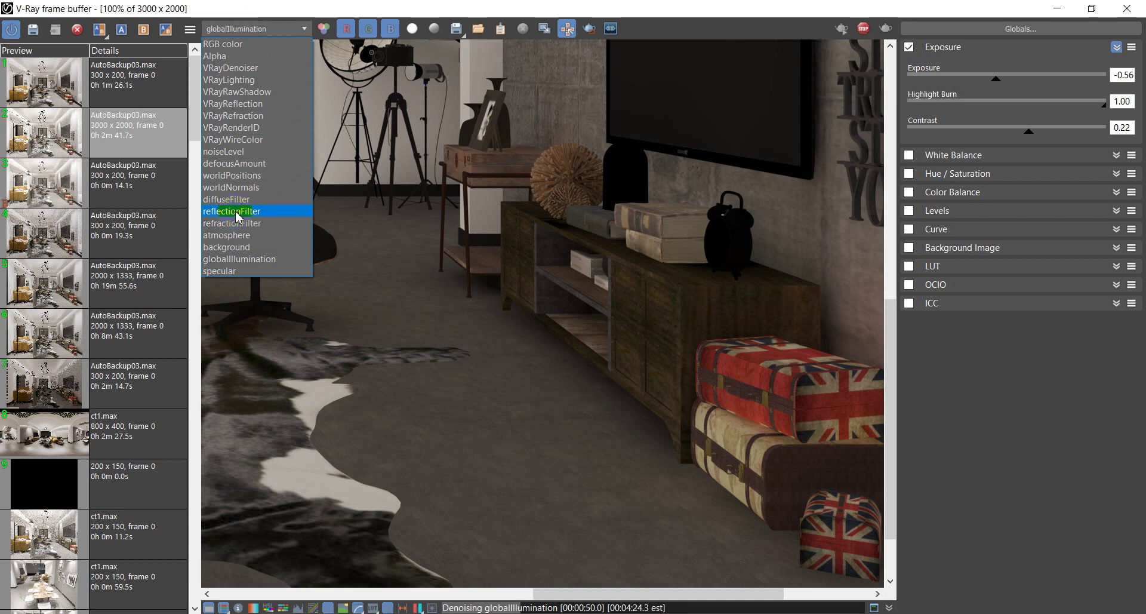
left_click(226, 81)
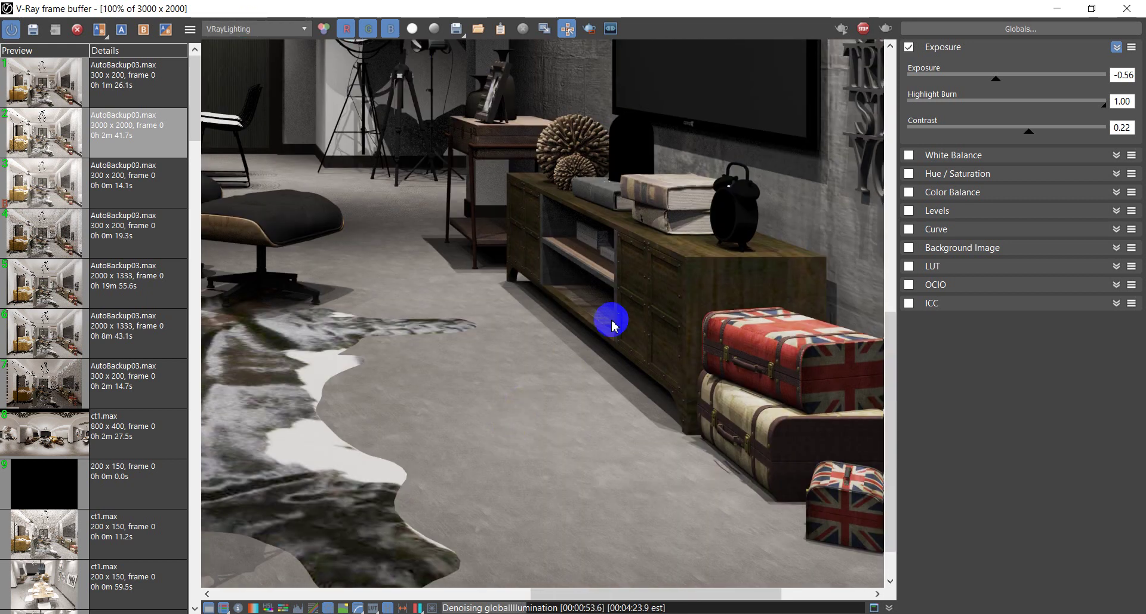
mouse_move(612, 322)
middle_mouse_down()
mouse_move(417, 453)
mouse_move(555, 490)
mouse_move(678, 309)
mouse_move(733, 346)
mouse_move(593, 225)
middle_mouse_up()
scroll(460, 97, "up", 3)
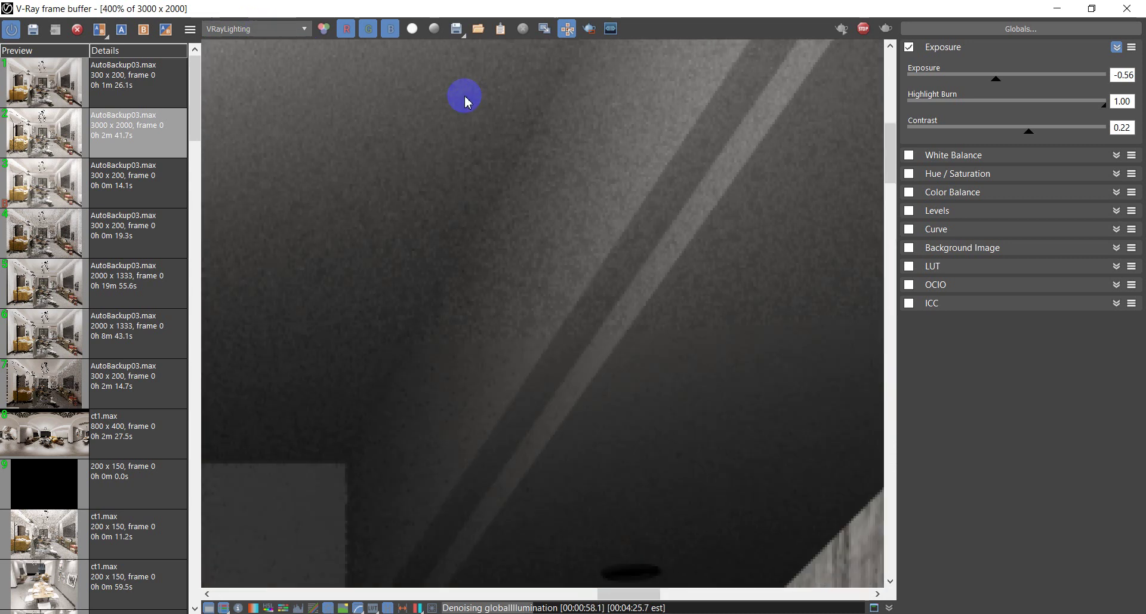
scroll(522, 127, "down", 5)
scroll(471, 145, "up", 2)
- Return to the VRayReflection pass and inspect the wider room and TV wall
left_click(272, 29)
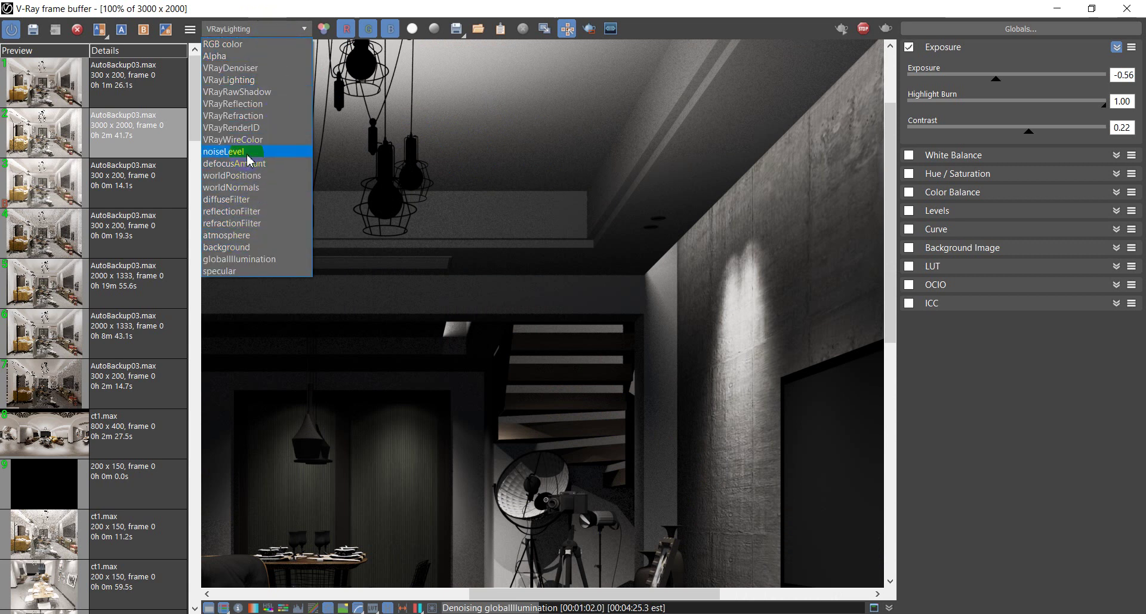
left_click(247, 107)
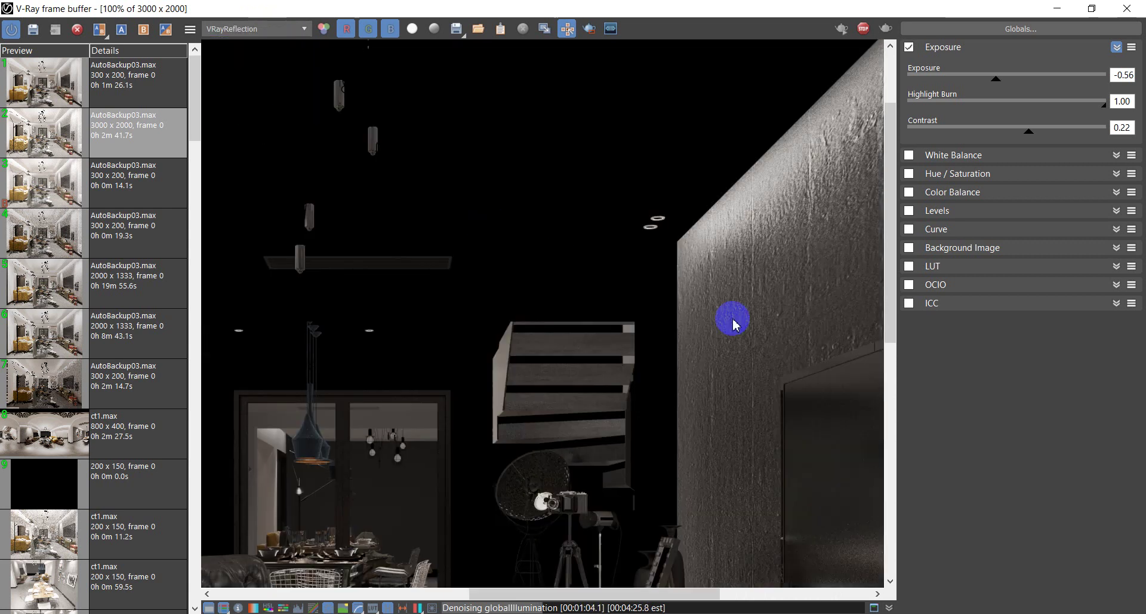
middle_click_drag(731, 320, 514, 59)
middle_click_drag(638, 287, 601, 215)
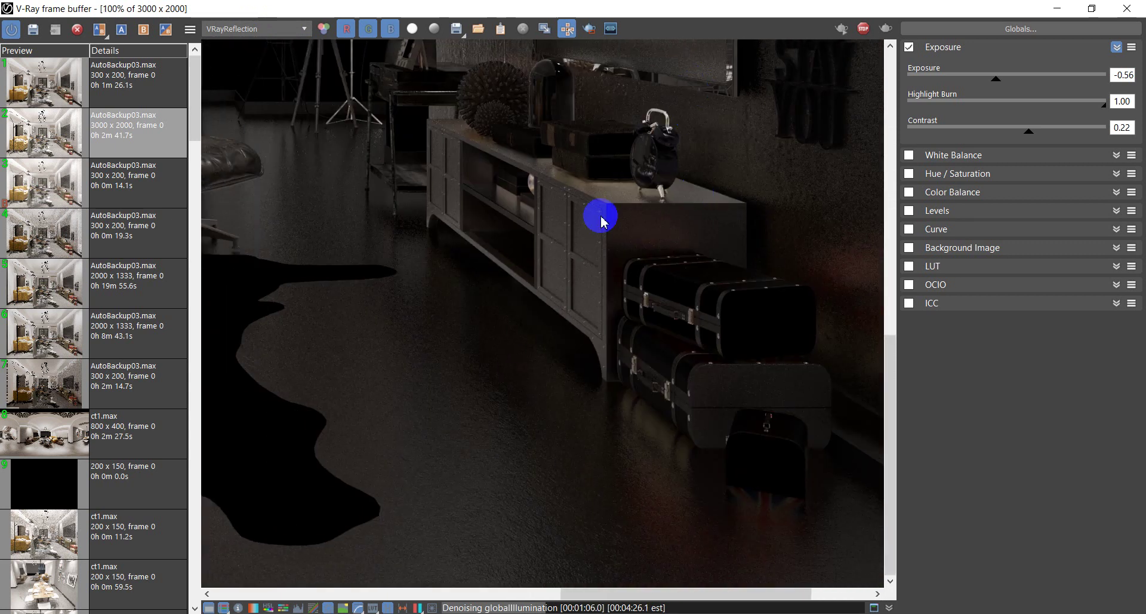
mouse_move(543, 276)
middle_mouse_down()
mouse_move(466, 404)
mouse_move(778, 477)
middle_mouse_up()
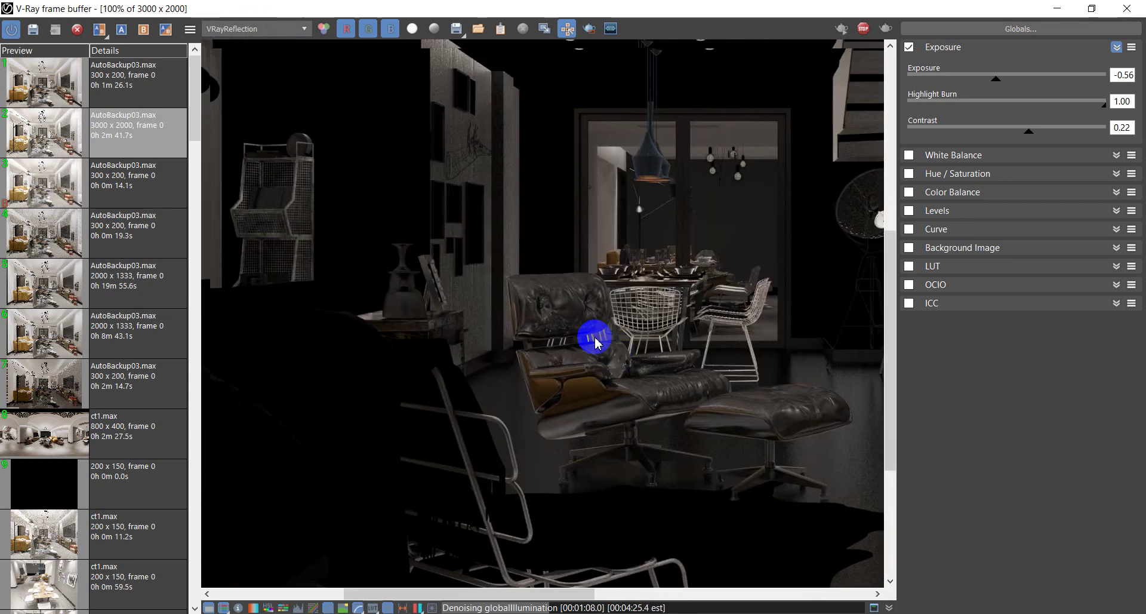
scroll(595, 335, "down", 1)
middle_click_drag(606, 265, 418, 278)
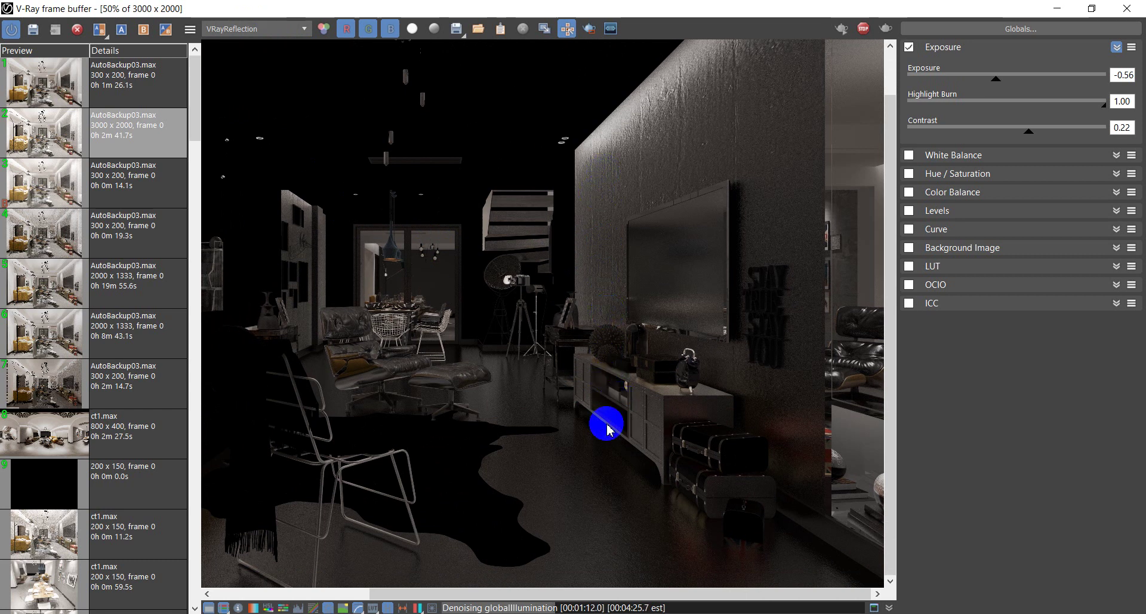
scroll(544, 284, "up", 3)
scroll(540, 325, "down", 1)
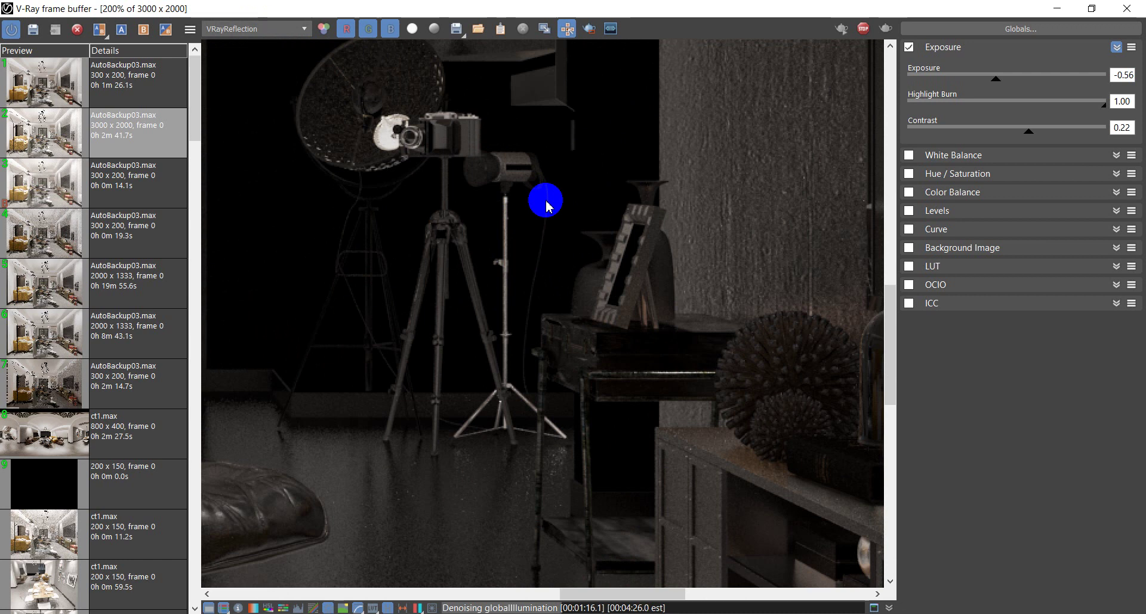
scroll(537, 239, "down", 1)
scroll(514, 286, "up", 1)
scroll(516, 291, "down", 1)
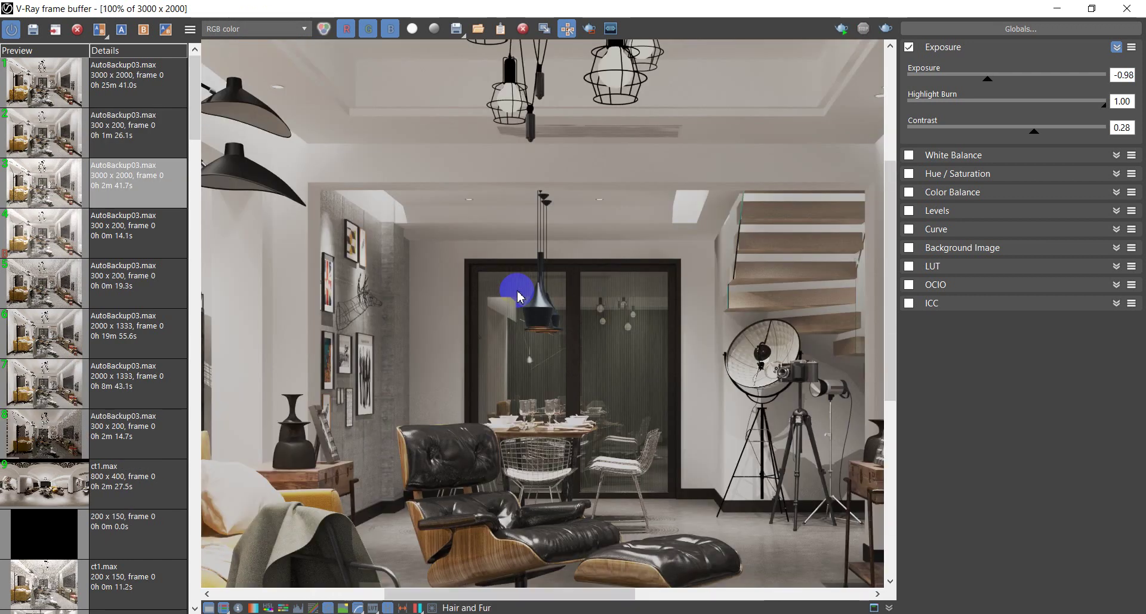
- Toggle between the VRayDenoiser and RGB color channels to compare them
scroll(487, 194, "down", 1)
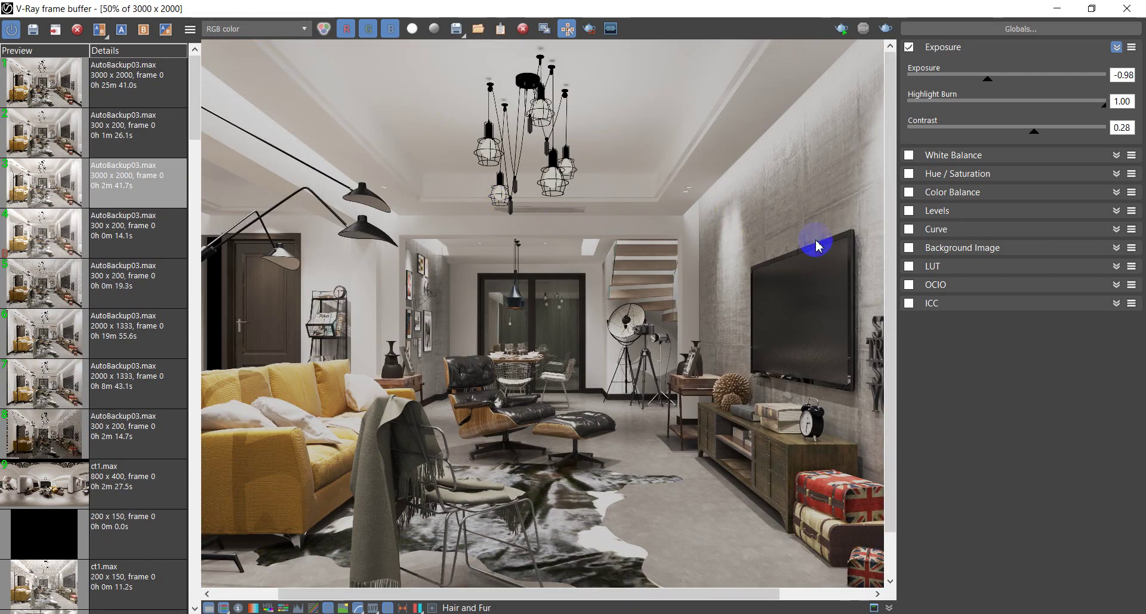
scroll(713, 485, "up", 2)
scroll(711, 492, "up", 1)
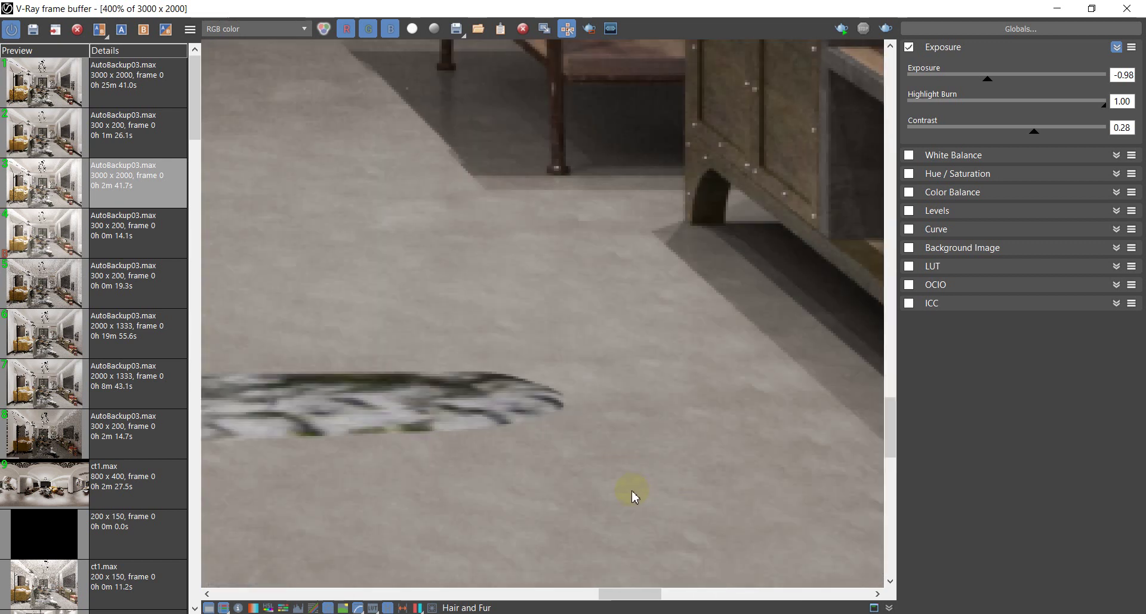
left_click(253, 33)
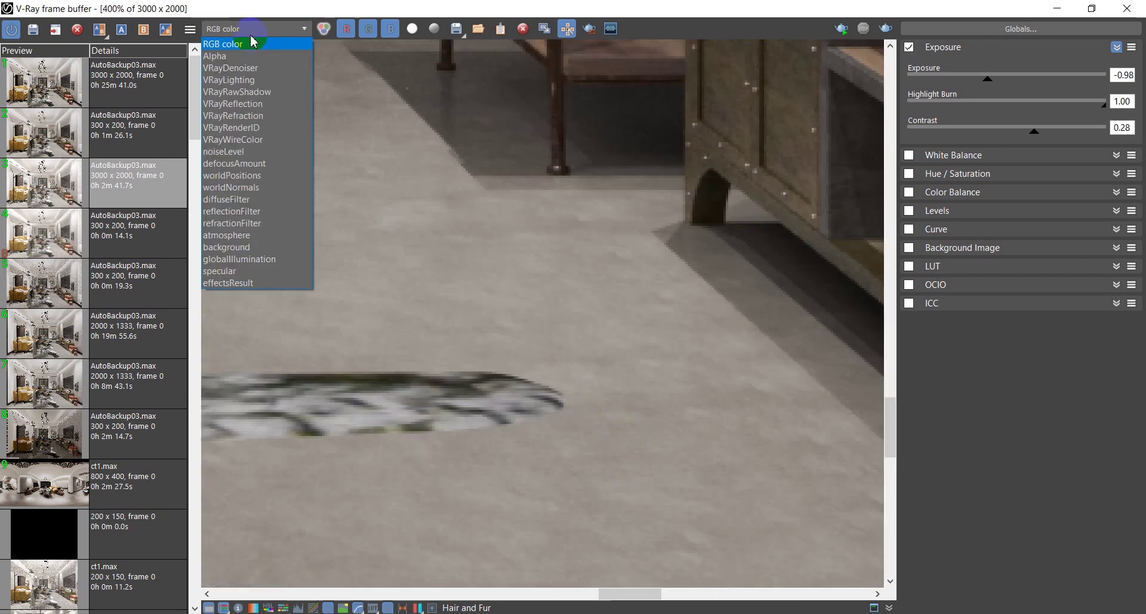
left_click(248, 69)
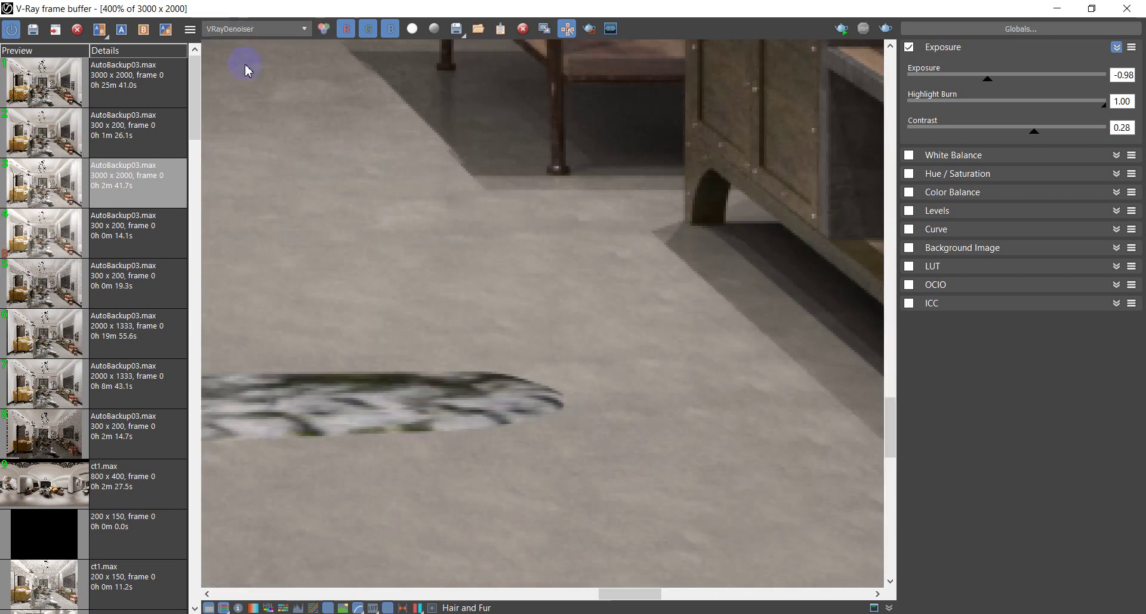
left_click(239, 29)
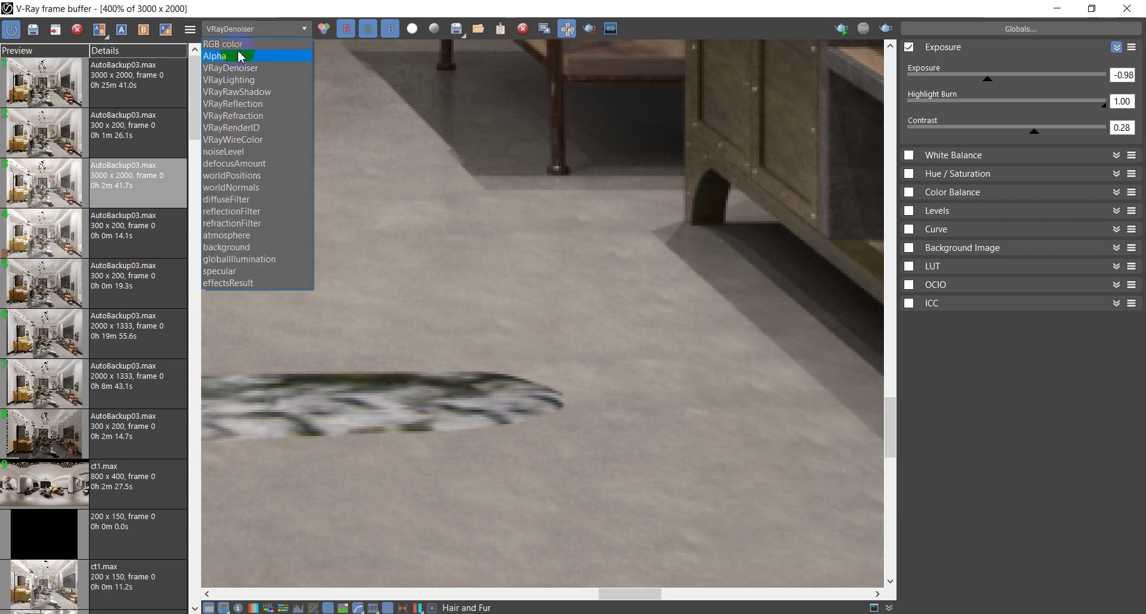
left_click(241, 45)
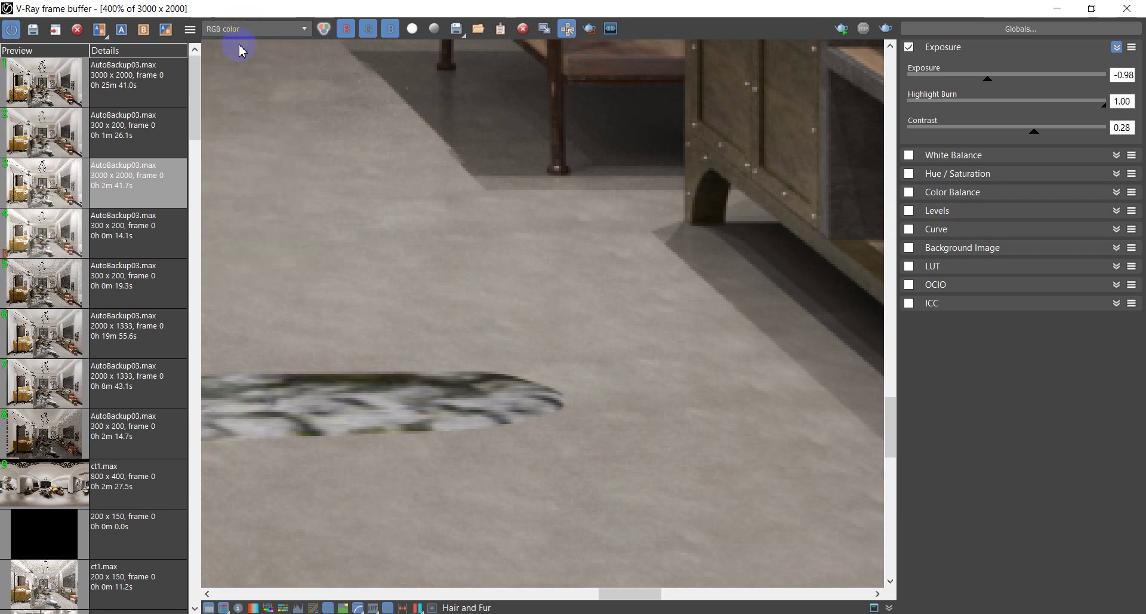
left_click(272, 30)
scroll(263, 60, "up", 3)
left_click(258, 71)
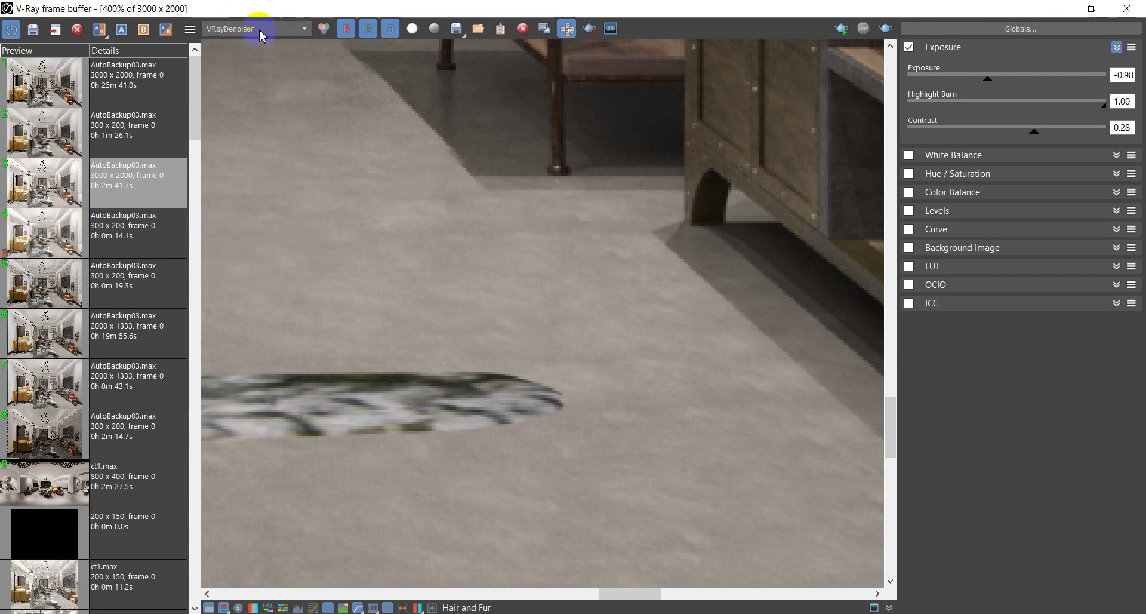
left_click(260, 30)
left_click(246, 45)
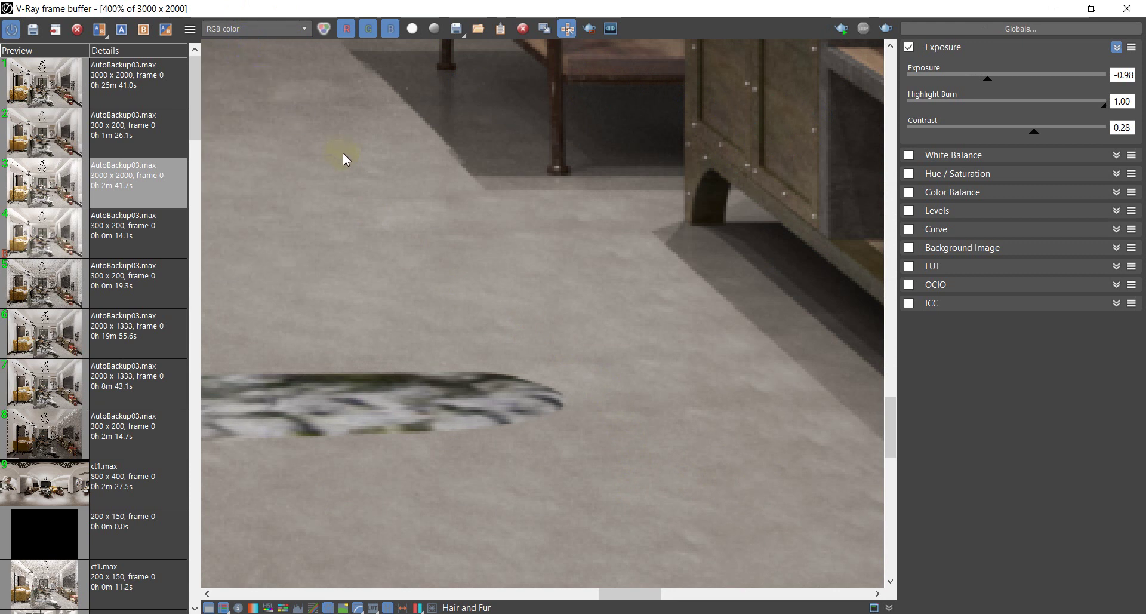
- After one more denoiser comparison, show RGB color and begin saving it to the Desktop
left_click(267, 37)
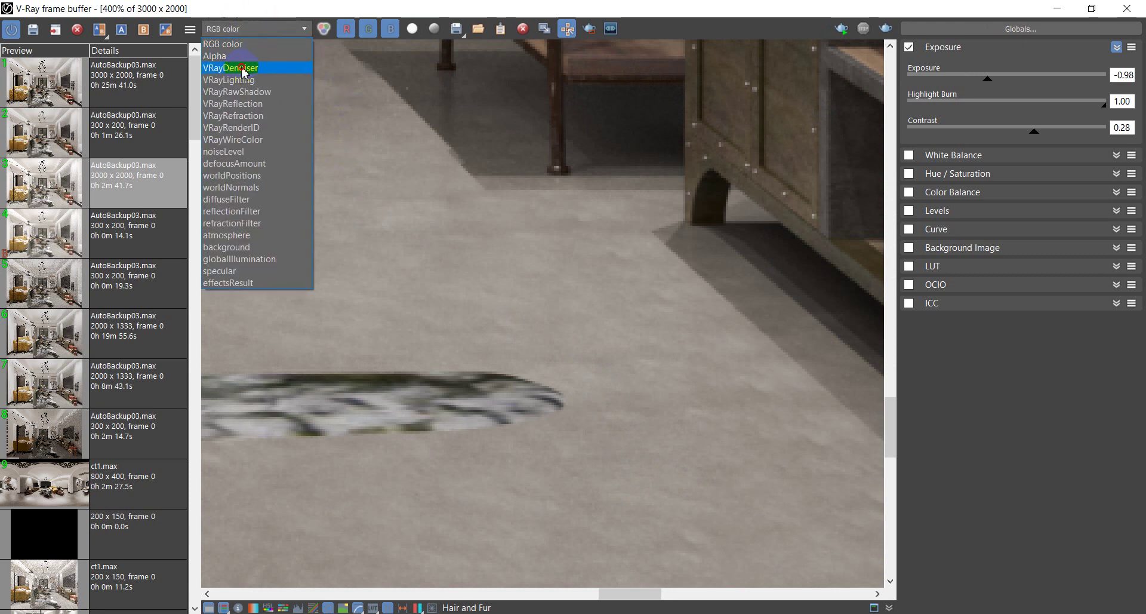
left_click(243, 69)
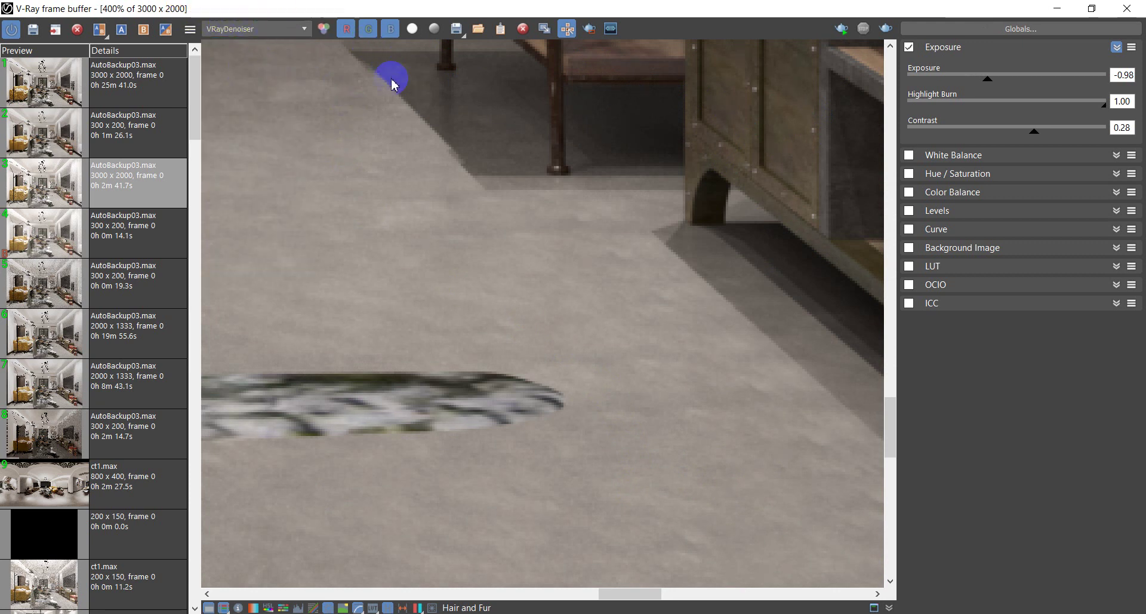
scroll(431, 128, "down", 3)
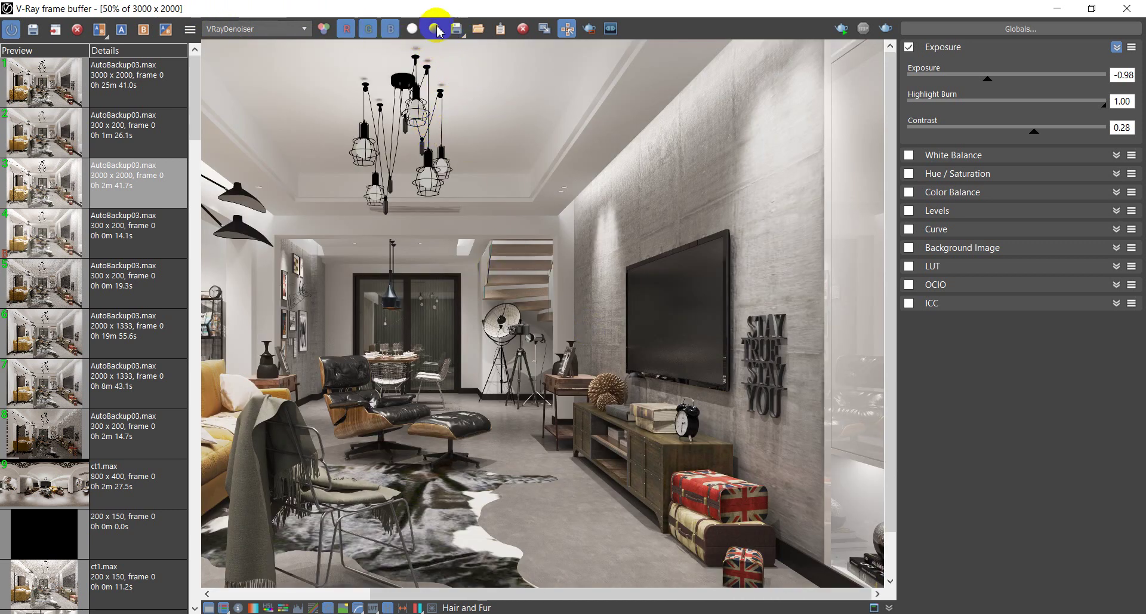
left_click(254, 29)
left_click(248, 45)
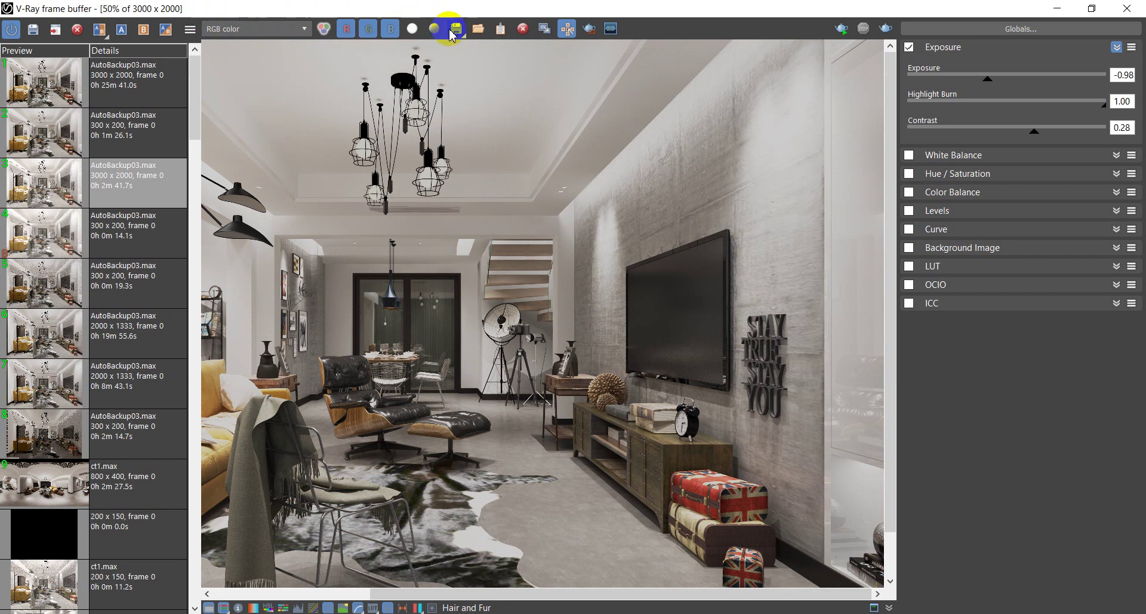
left_click(456, 29)
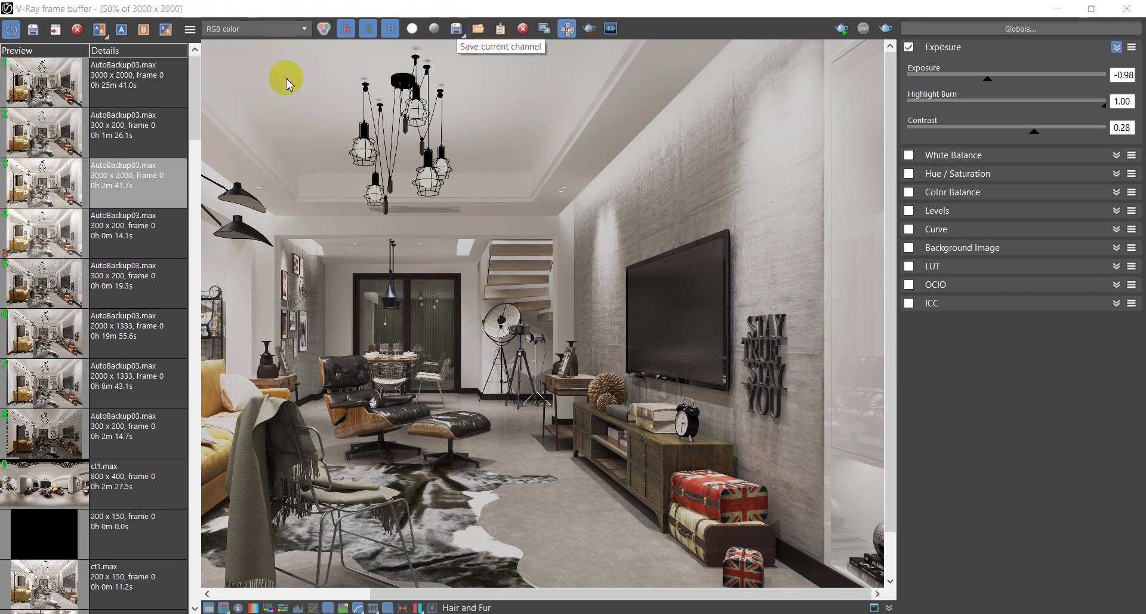
left_click(73, 151)
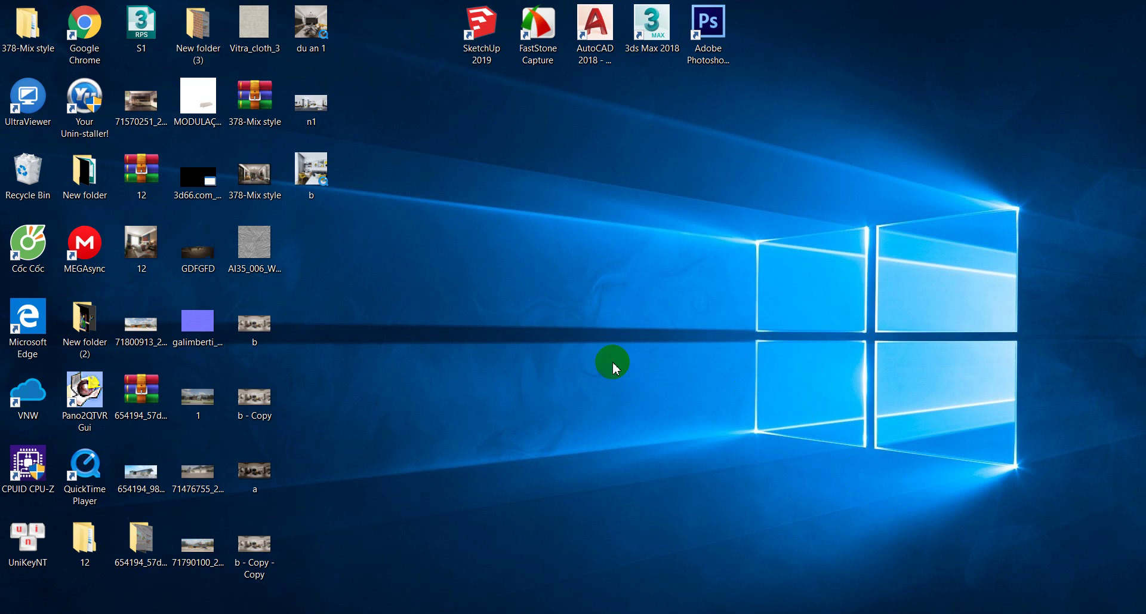
- Create New folder (4) on the desktop and bring the V-Ray frame buffer back
right_click(506, 339)
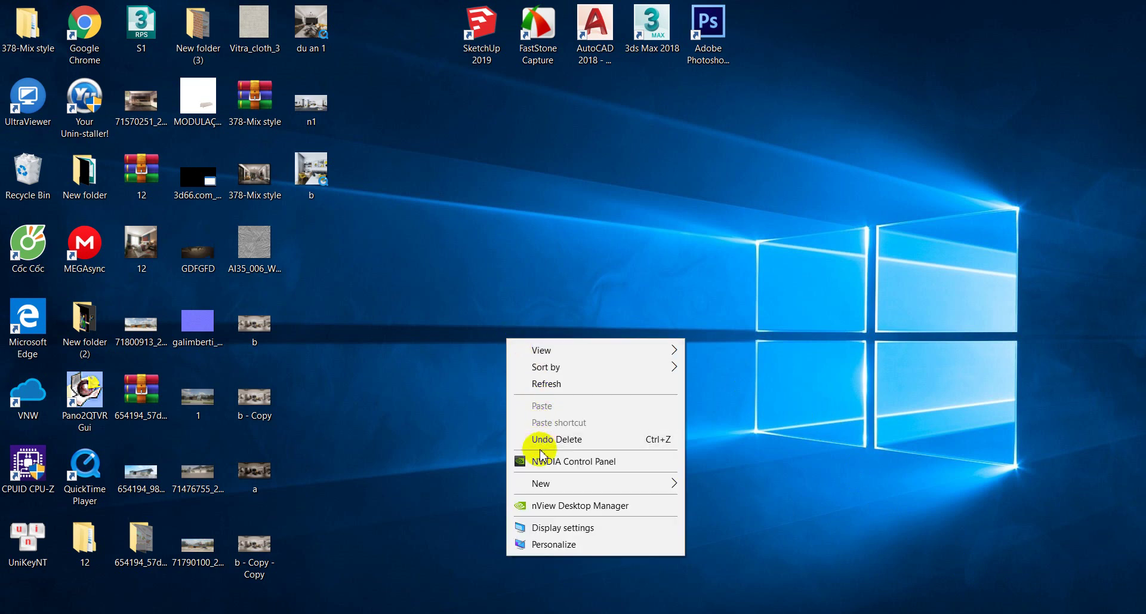
left_click(716, 268)
left_click(555, 276)
left_click_drag(539, 390, 325, 252)
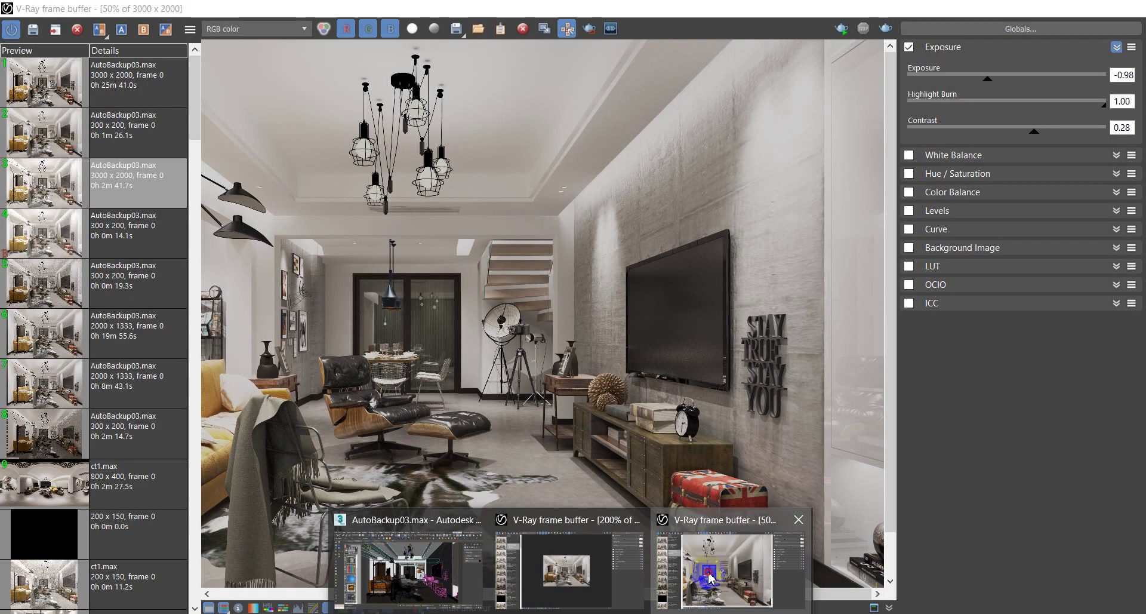
left_click(695, 561)
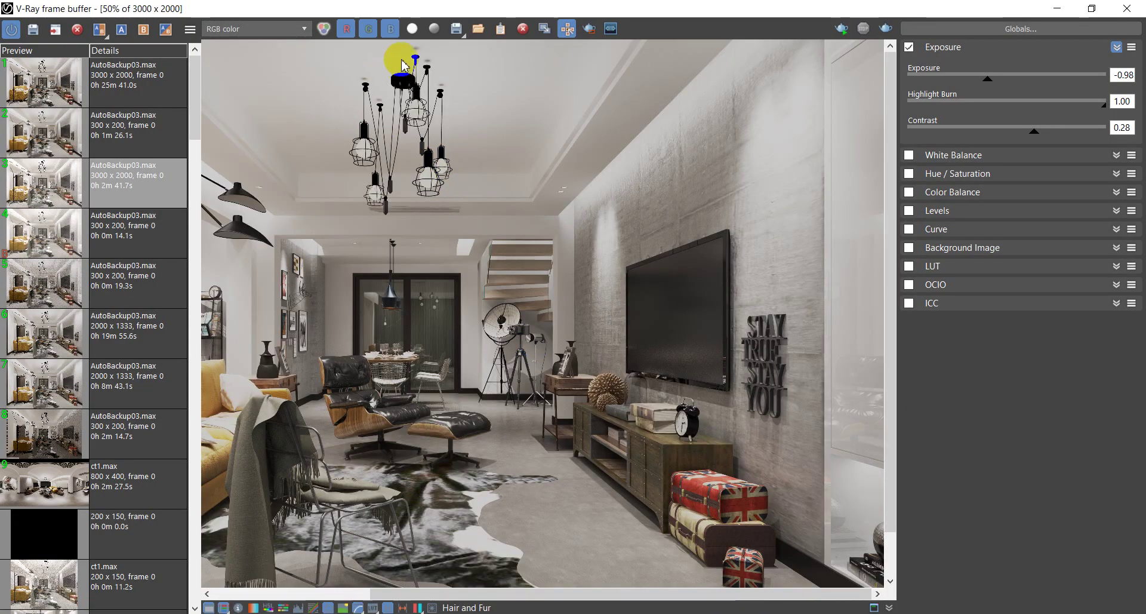
- Save the RGB channel as 1.png in Desktop\New folder (4), accepting the PNG settings
left_click(455, 31)
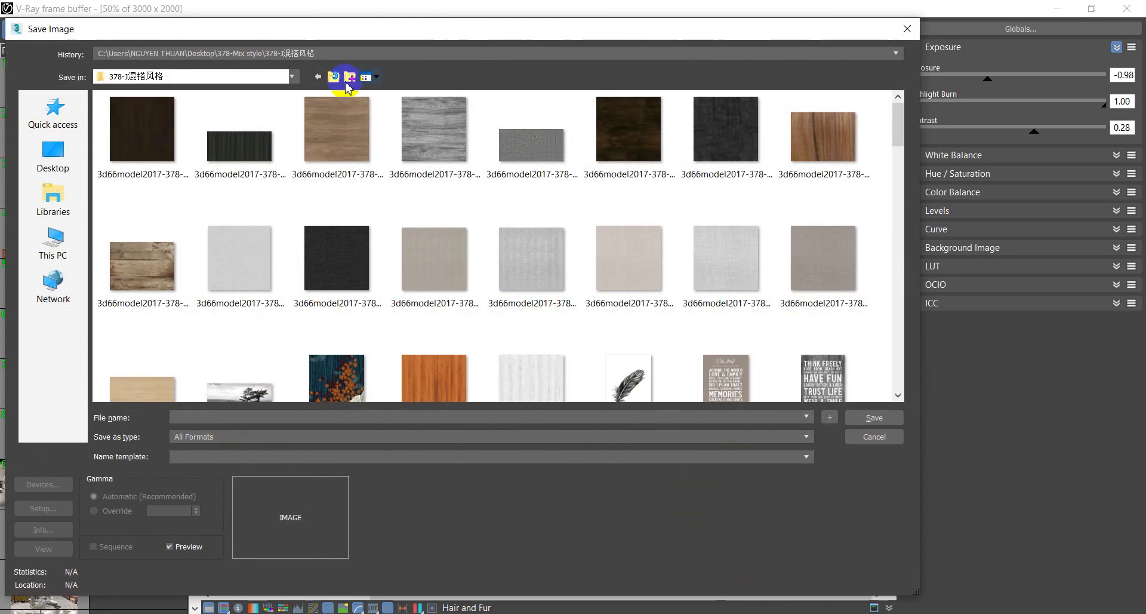
left_click(54, 154)
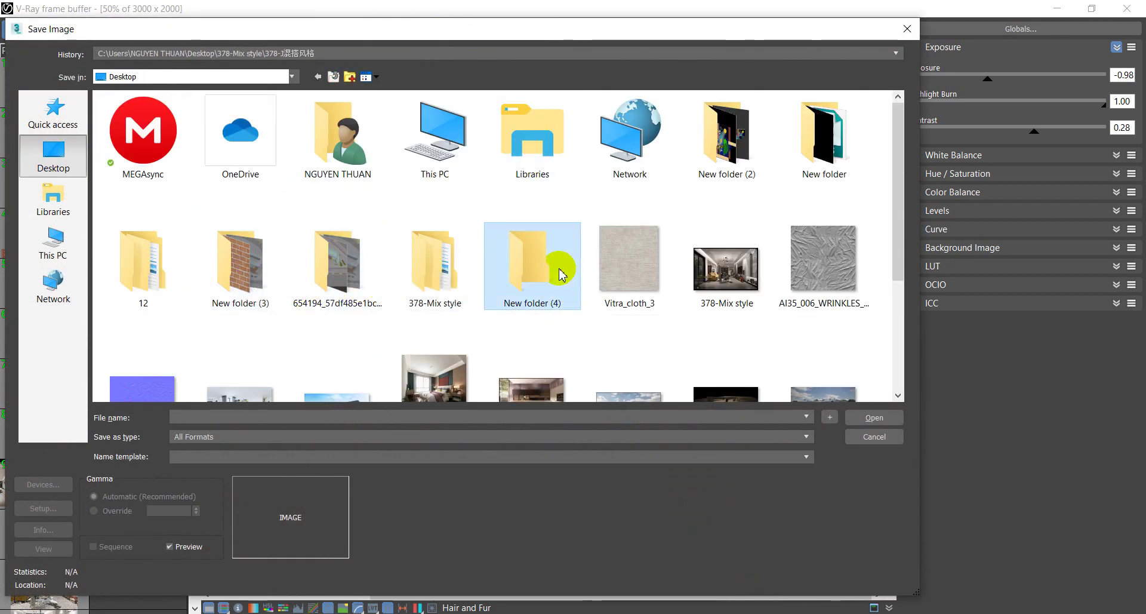
scroll(549, 274, "down", 2)
double_click(523, 157)
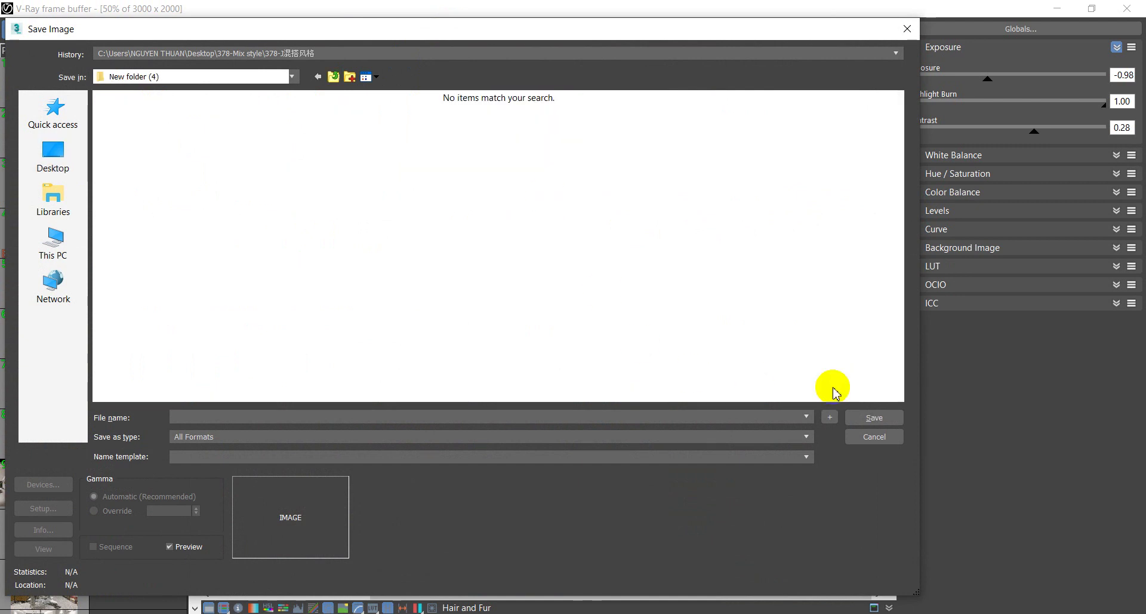
left_click(720, 415)
type("1")
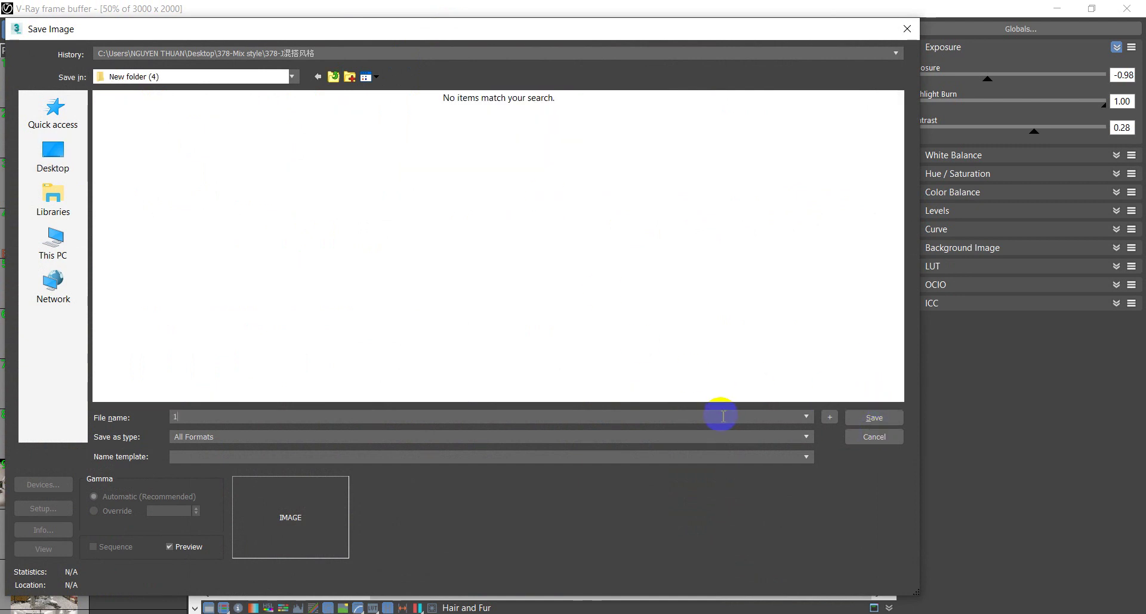
left_click(621, 436)
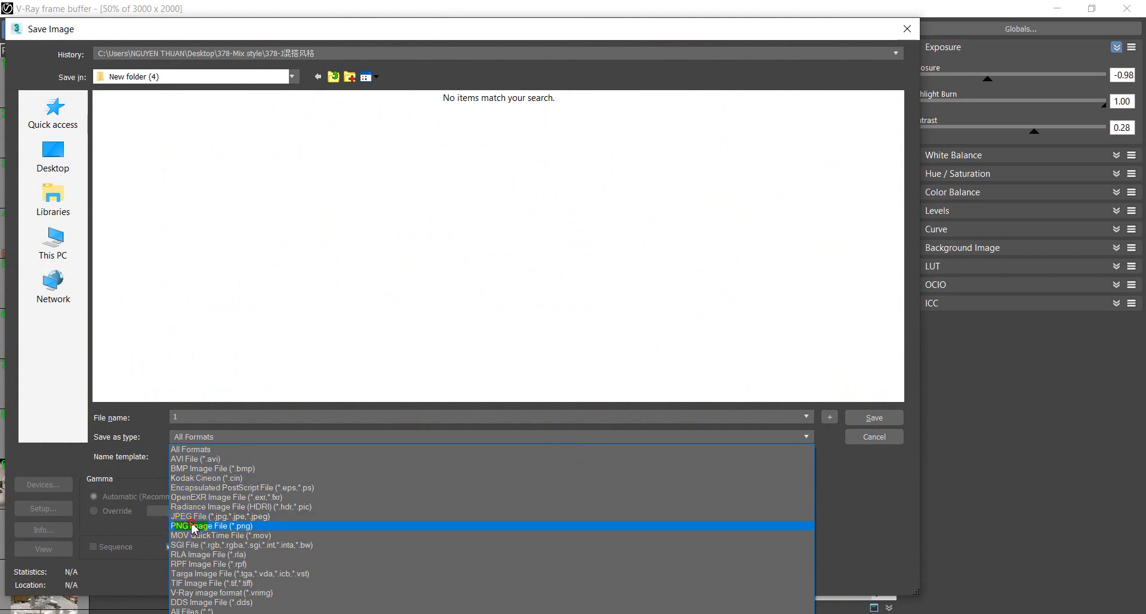
left_click(192, 524)
left_click(871, 417)
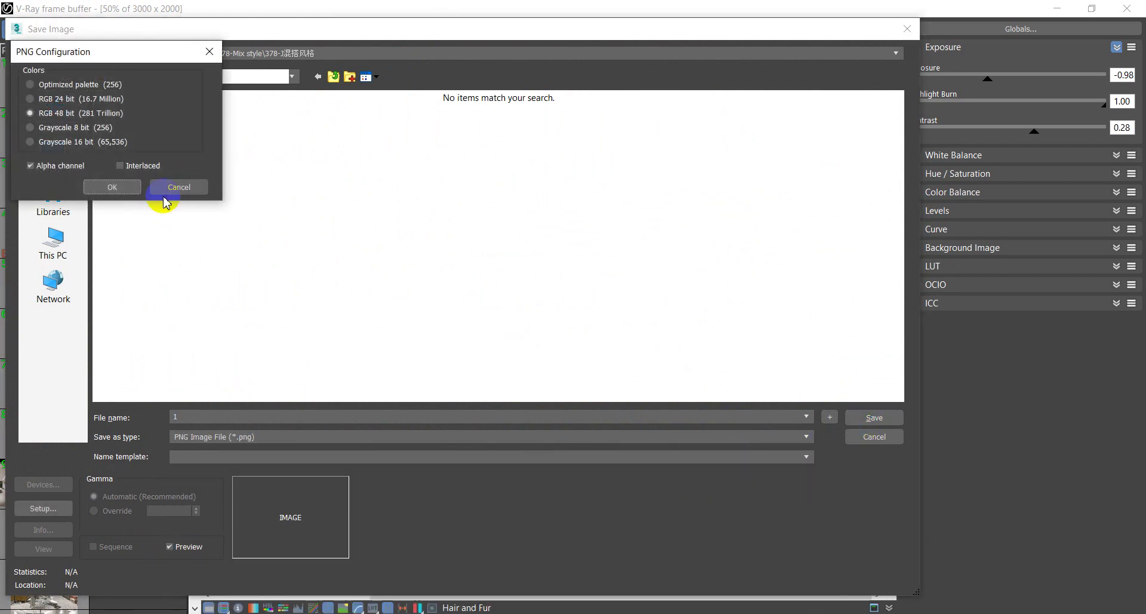
left_click(137, 190)
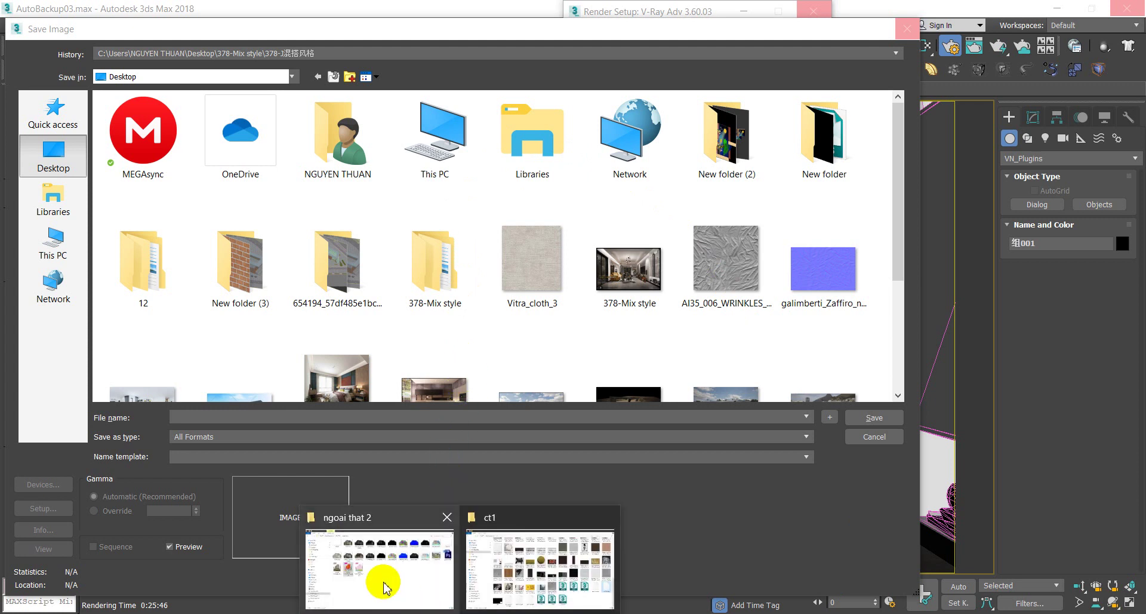
- In File Explorer, open Desktop\New folder (4) and select the saved image 1
left_click(377, 582)
left_click(55, 100)
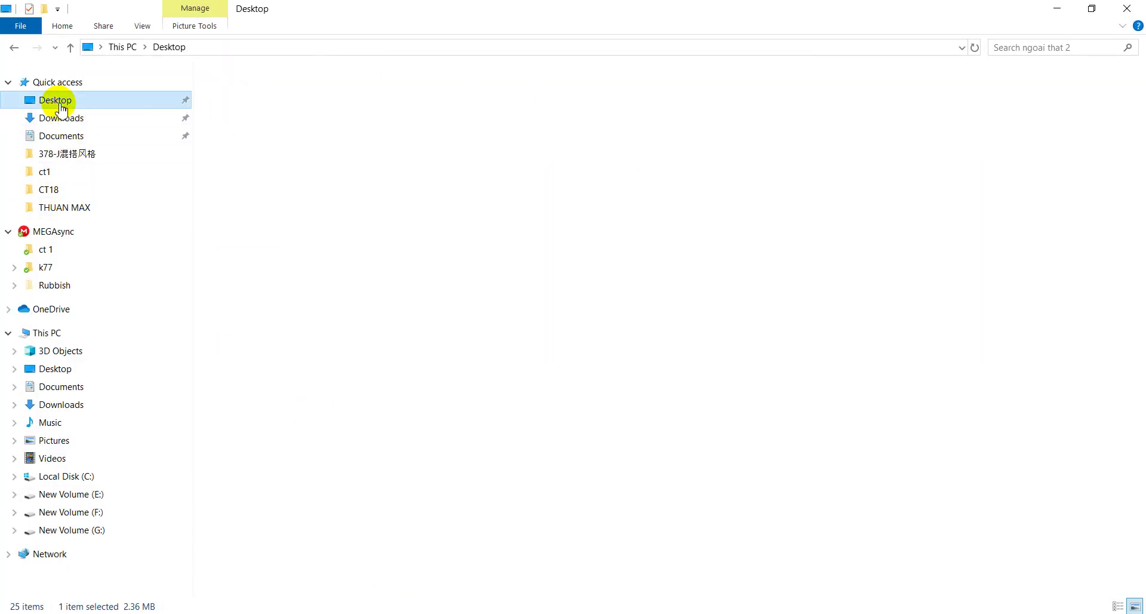
double_click(764, 113)
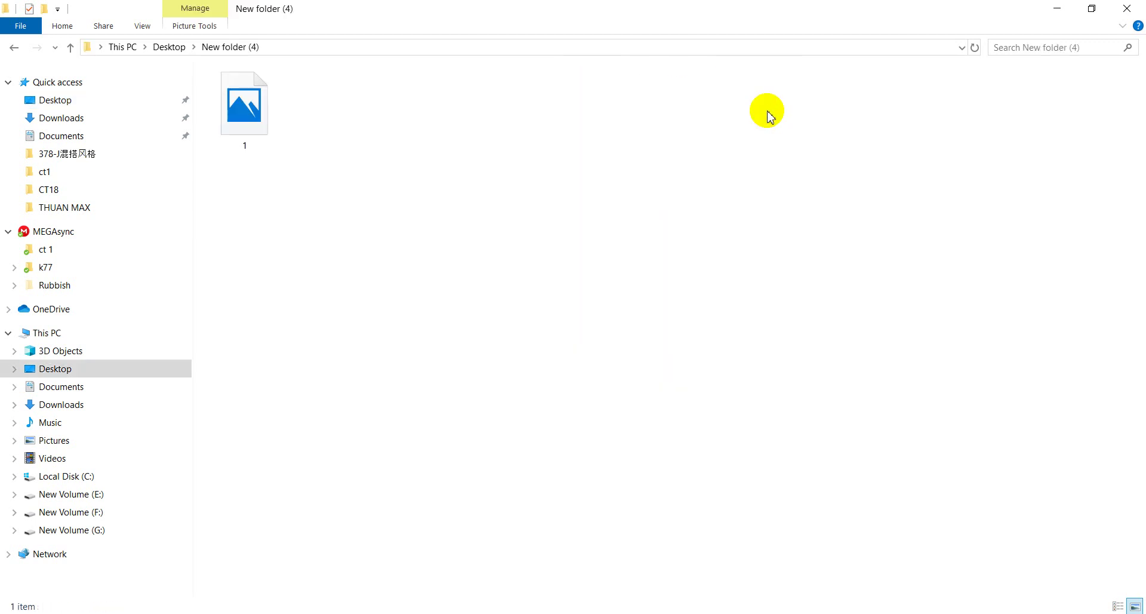
left_click(247, 112)
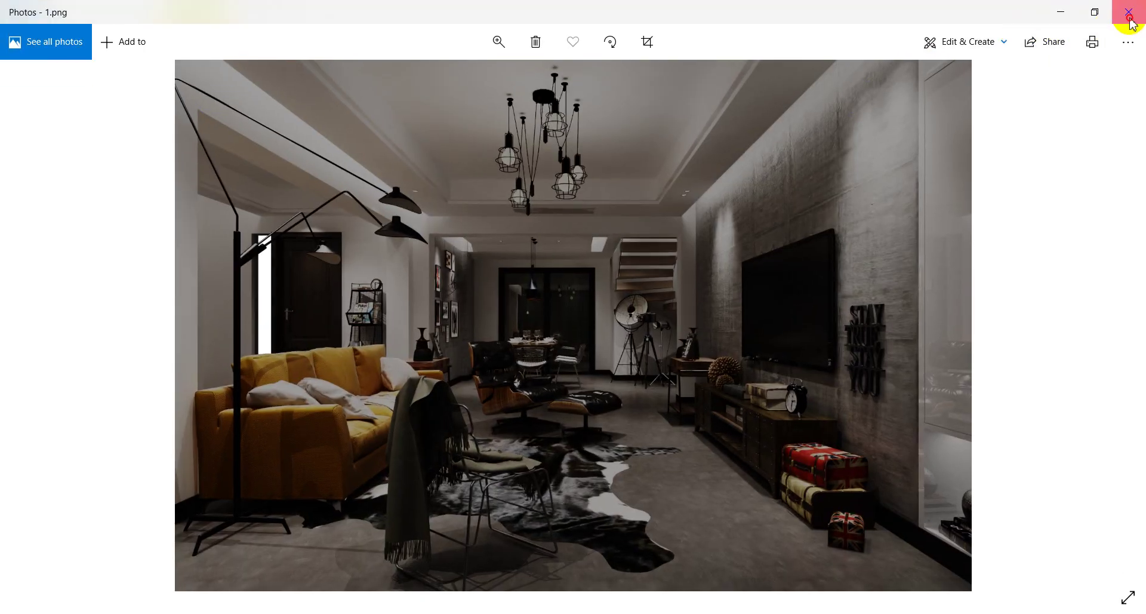
- Close Photos, minimize Explorer, dismiss the leftover Save Image dialog and return to 3ds Max
left_click(1126, 13)
left_click(1053, 10)
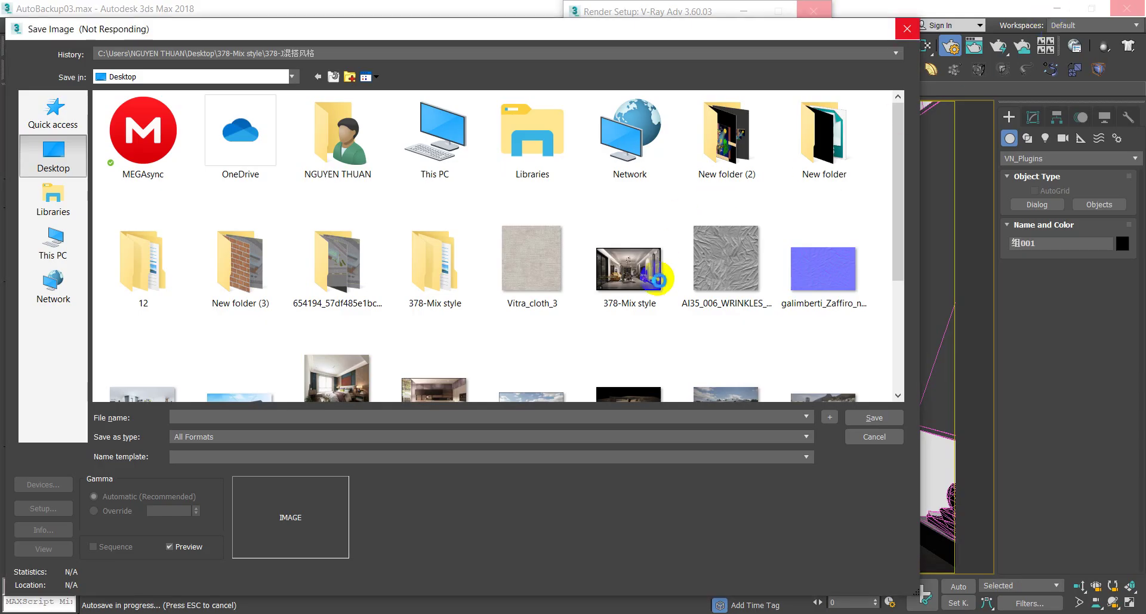
left_click(907, 28)
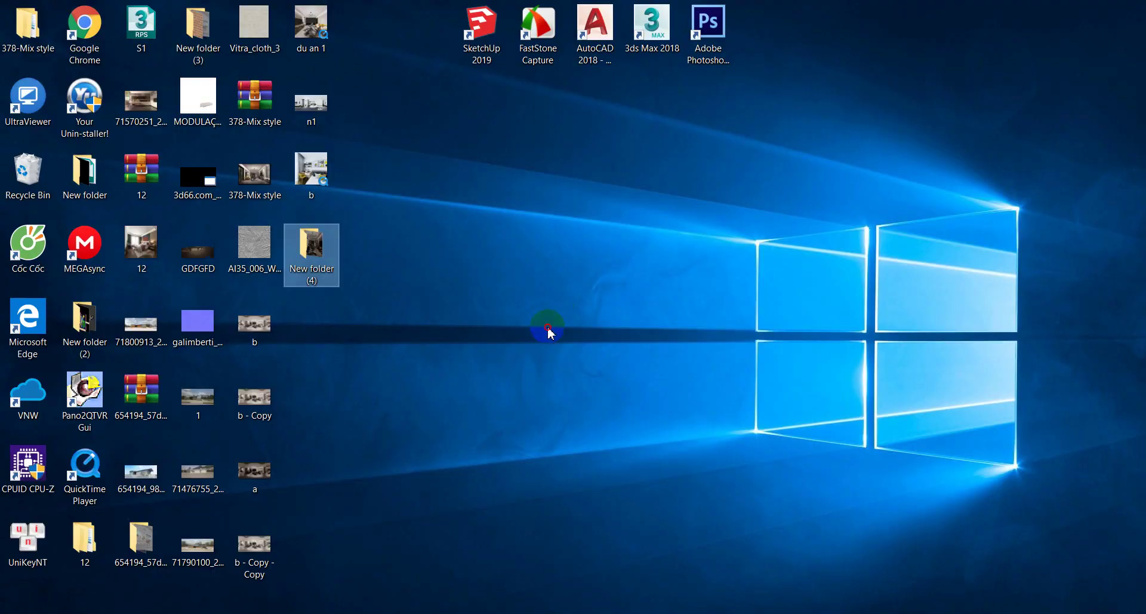
left_click(703, 573)
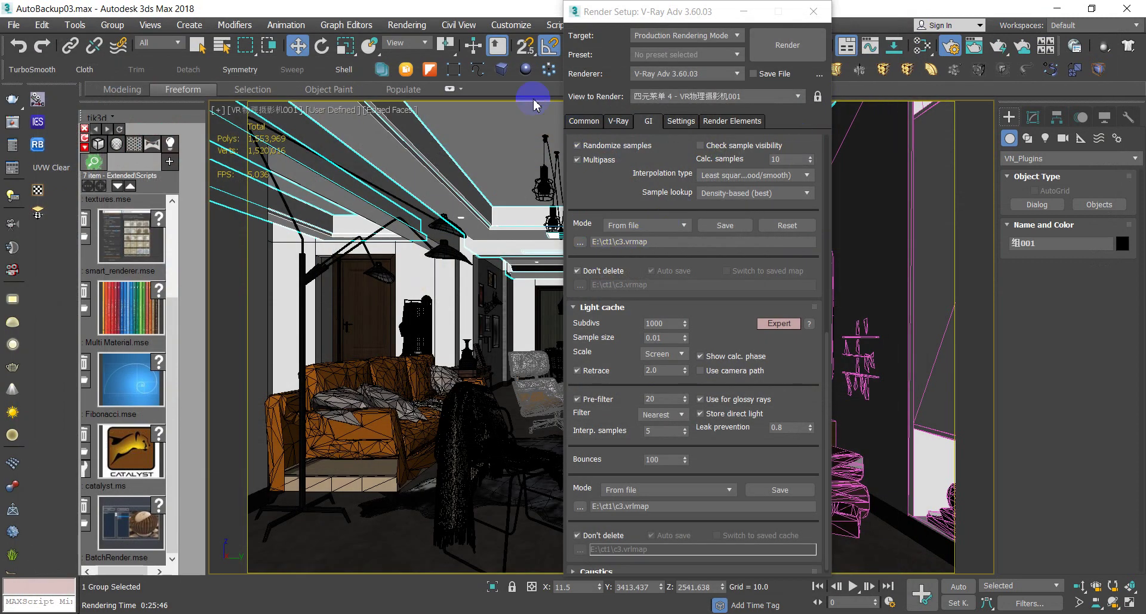
- Enable Gamma/LUT correction, then open the frame buffer's extra save options flyout
left_click(813, 12)
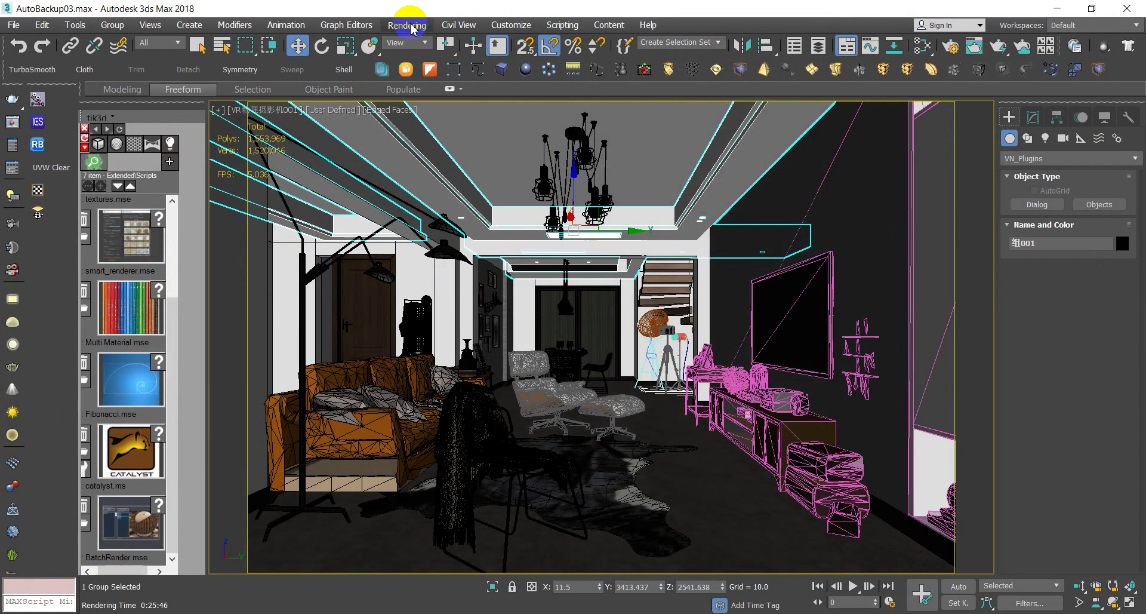
left_click(409, 25)
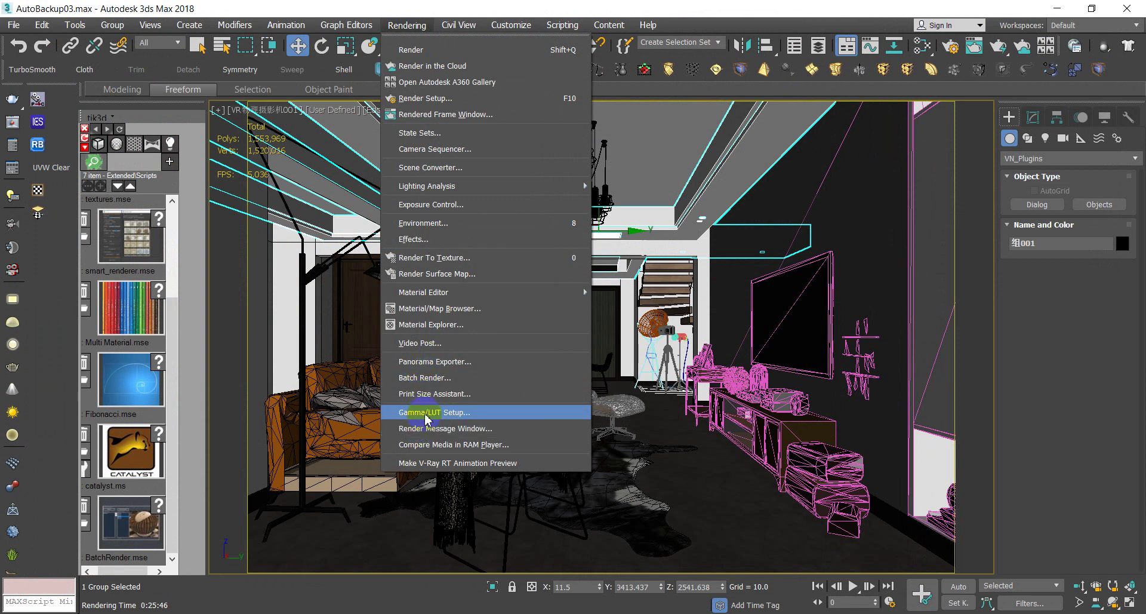
left_click(427, 413)
left_click(392, 153)
left_click(676, 525)
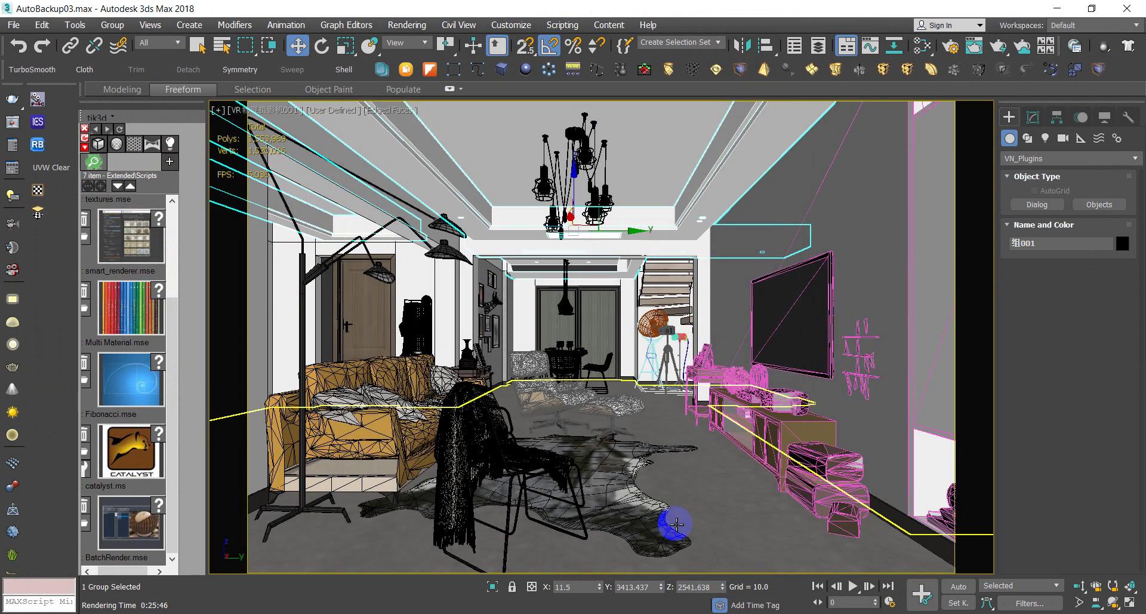
left_click(12, 99)
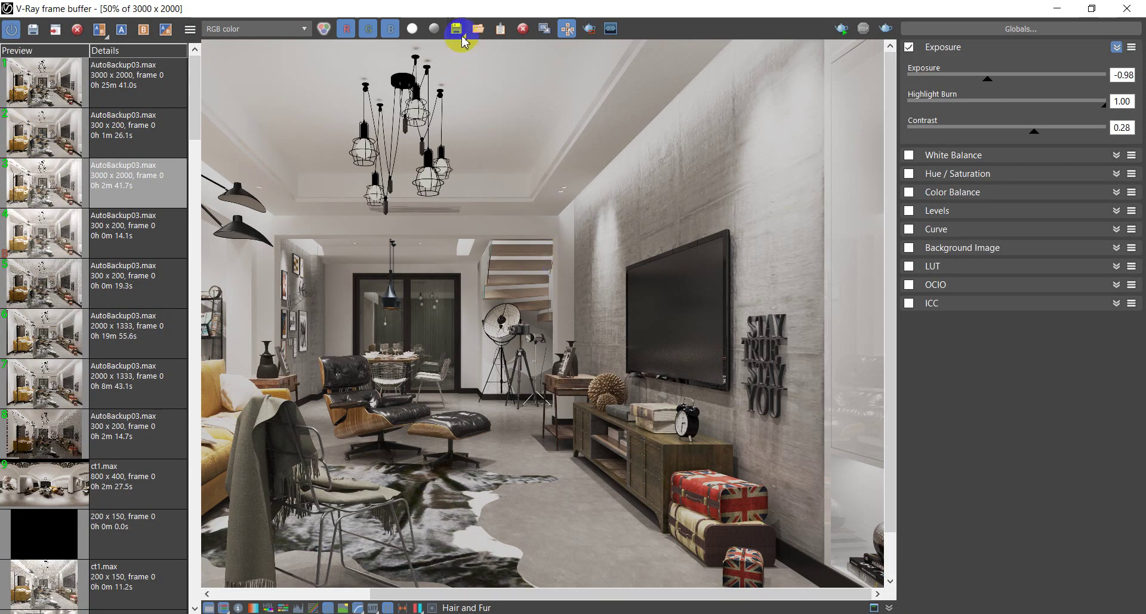
left_click_drag(460, 37, 462, 73)
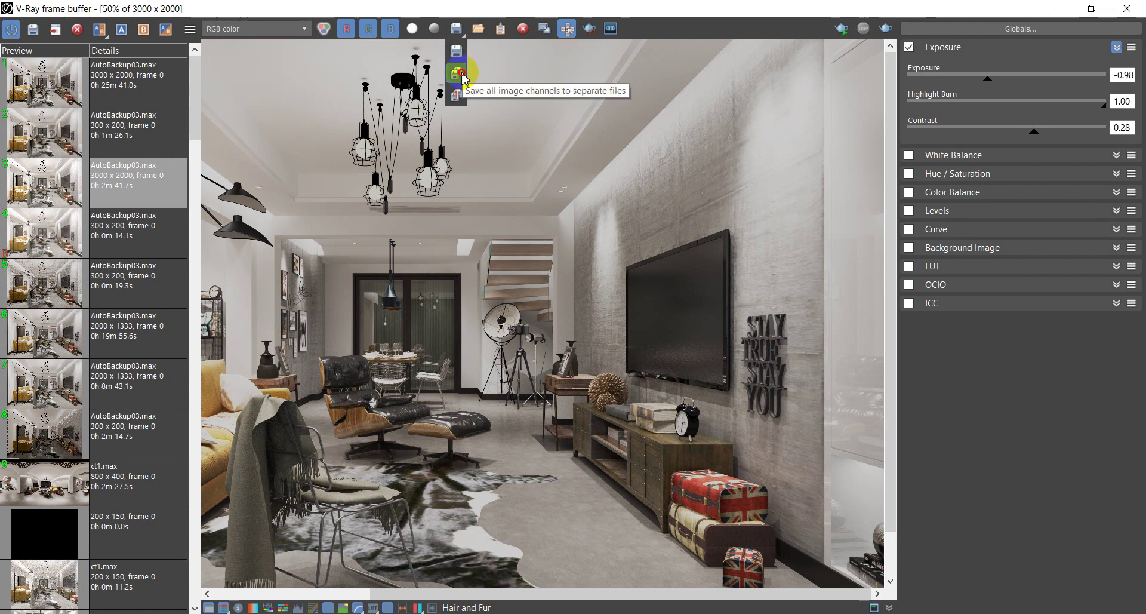
- Save all image channels as PNG files named 1 in New folder (4), overwriting 1.png
left_click(463, 73)
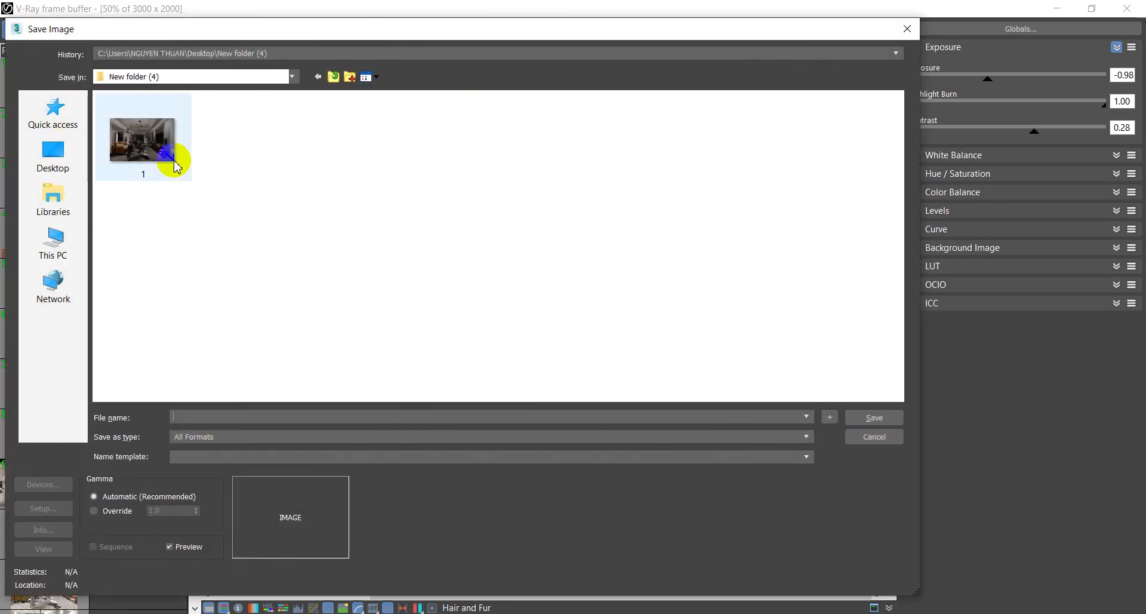
left_click(224, 425)
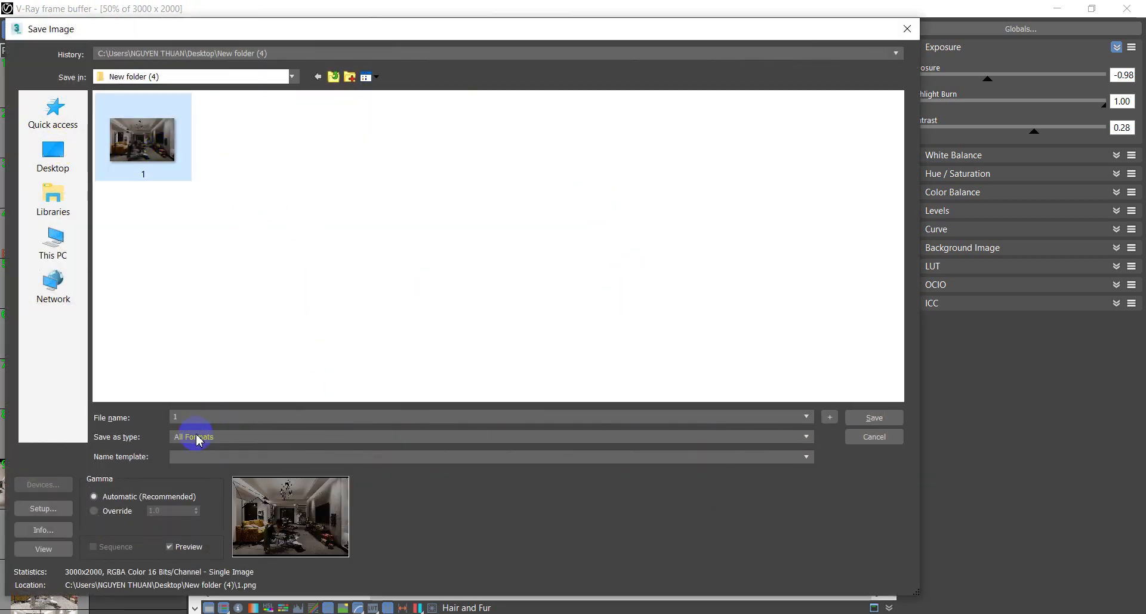
left_click(199, 440)
left_click(193, 526)
left_click(863, 417)
left_click(609, 368)
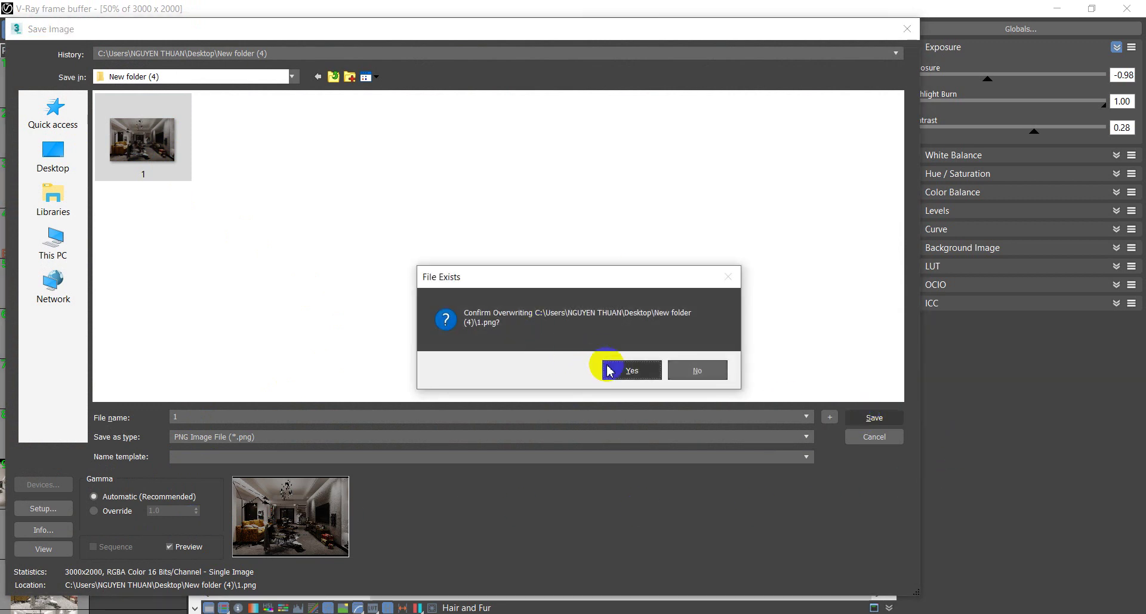
left_click(97, 187)
mouse_move(460, 607)
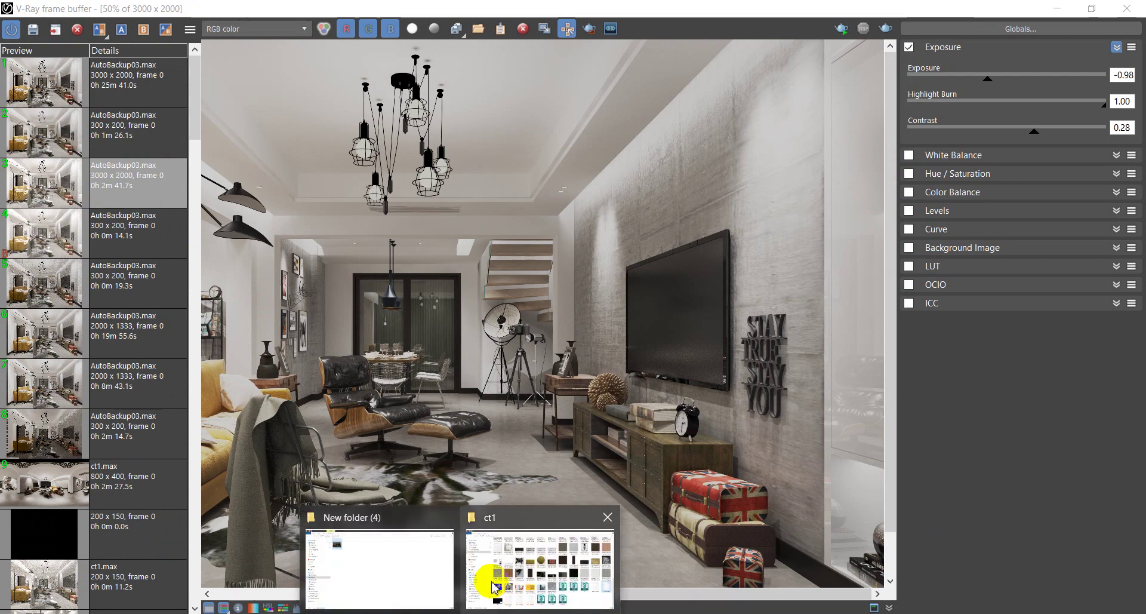
- Switch between New folder (4) and the frame buffer, ending on the folder of saved passes
left_click(423, 571)
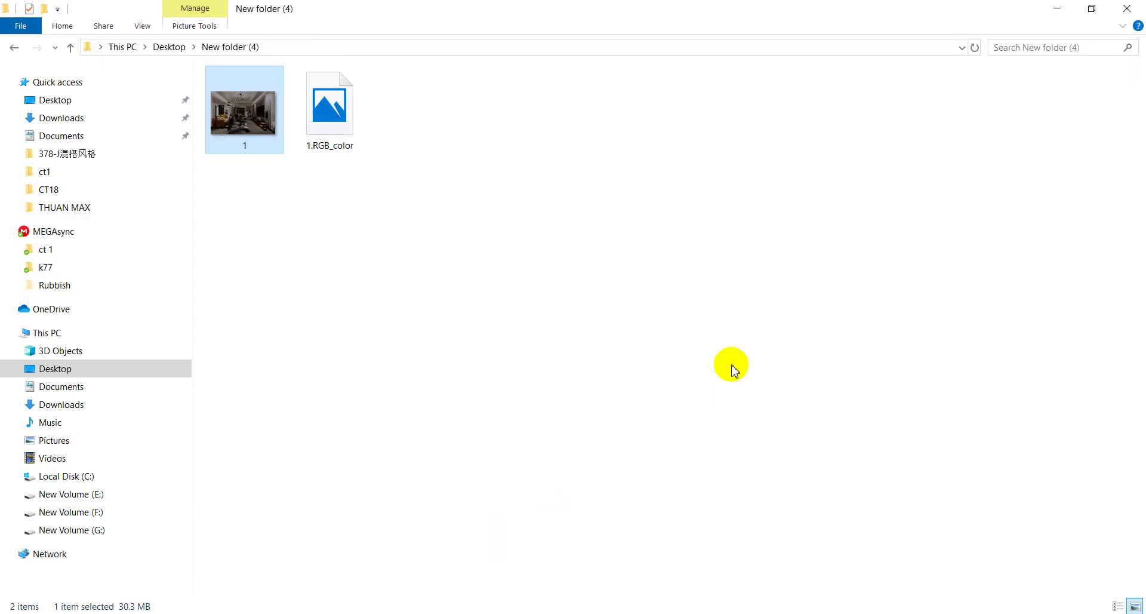
left_click(428, 298)
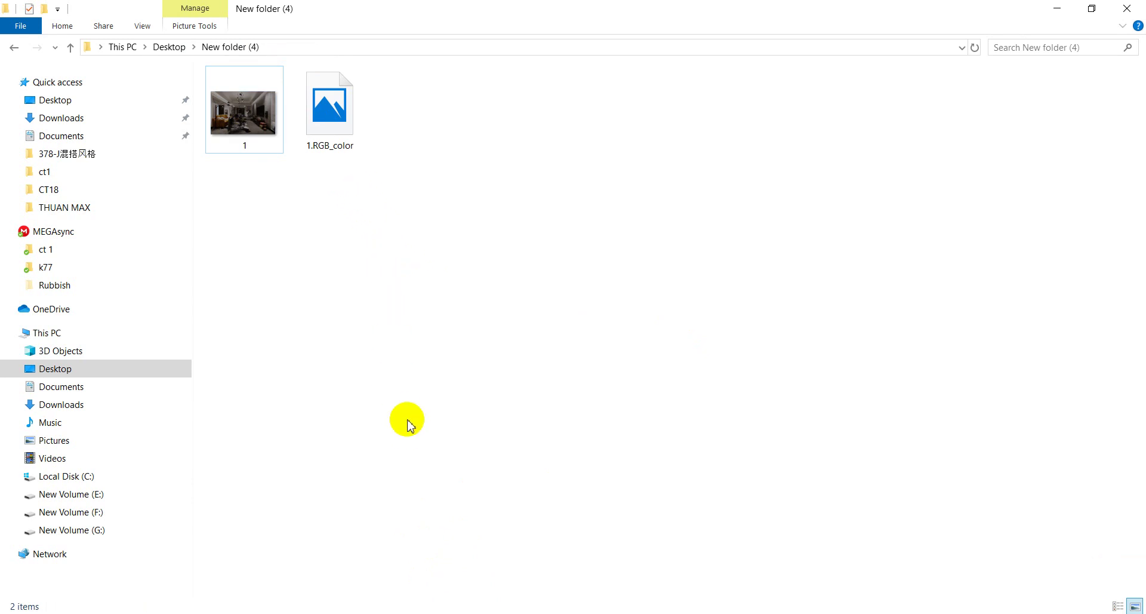
left_click(253, 107)
left_click(571, 613)
mouse_move(728, 564)
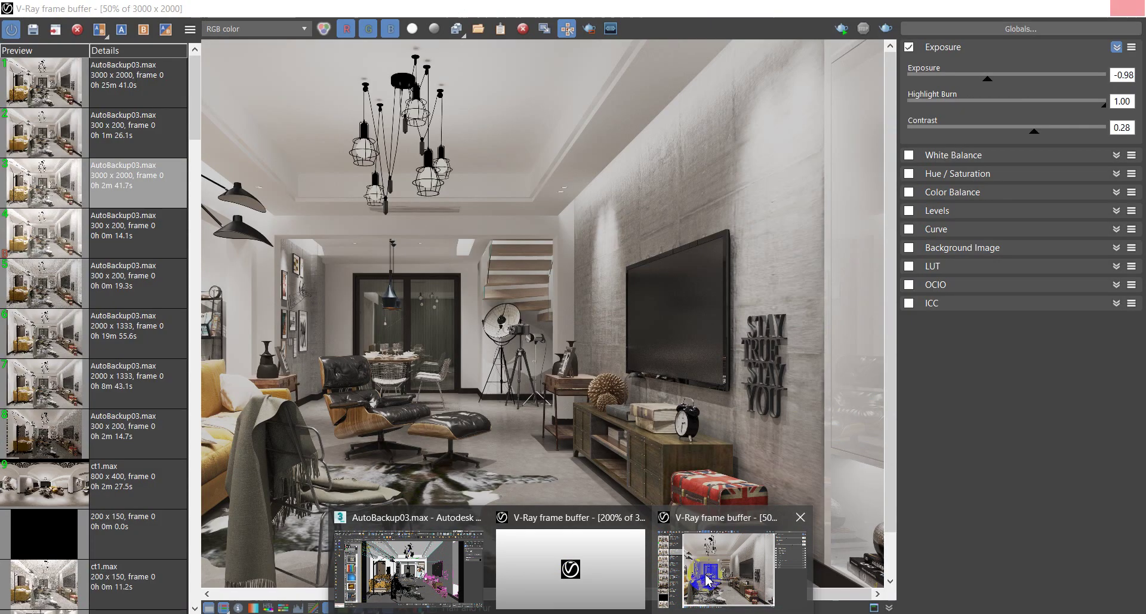
left_click(706, 580)
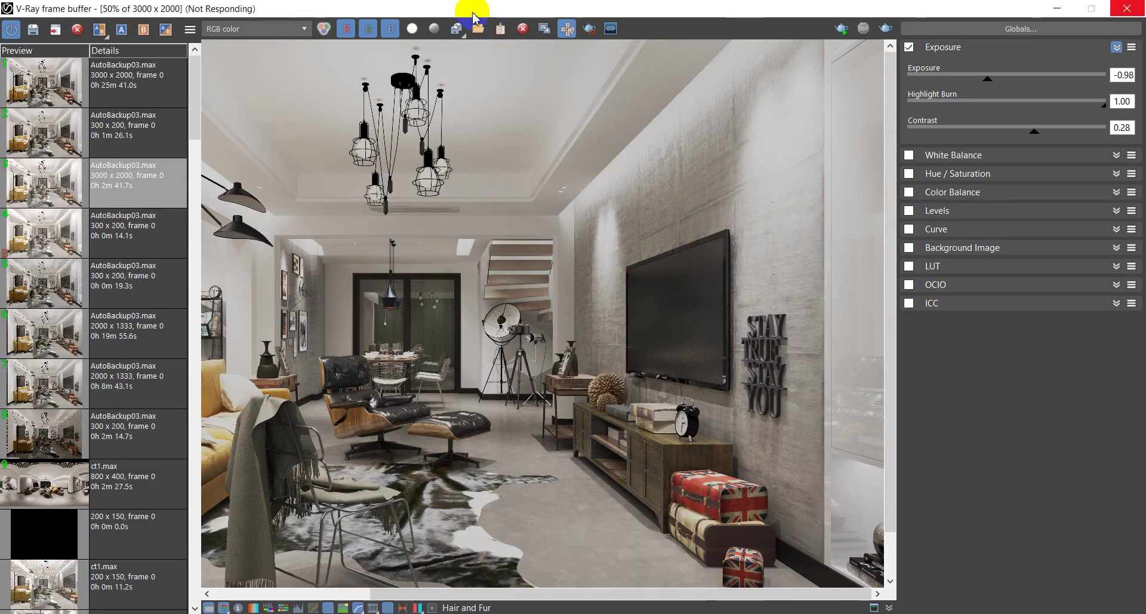
left_click(419, 608)
left_click(379, 567)
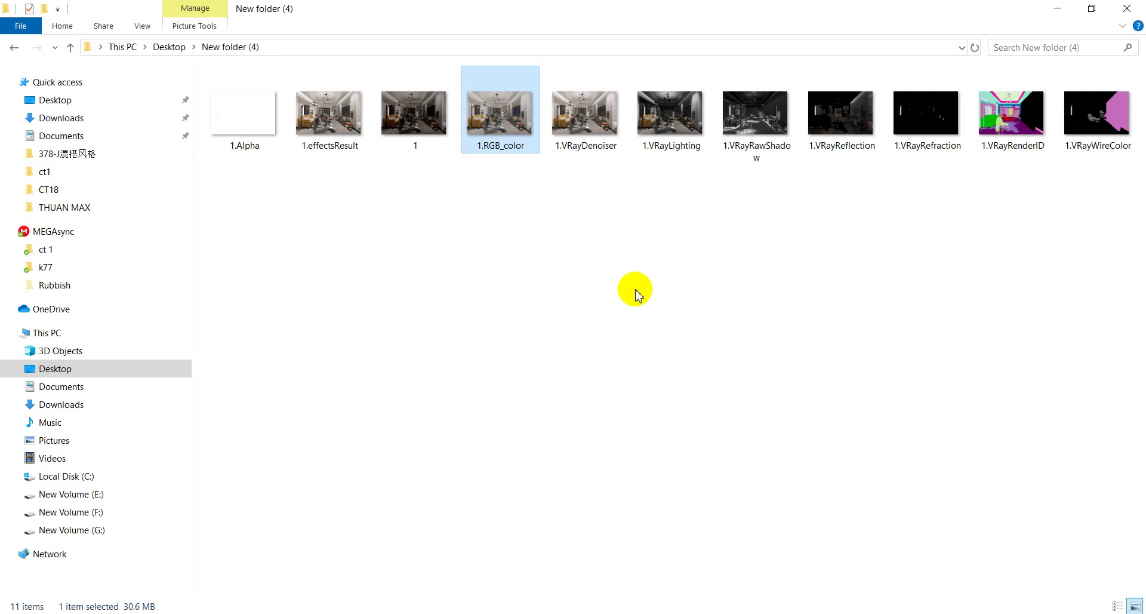
- Open the Properties of 1.RGB_color to check its 30.6 MB PNG size
right_click(487, 127)
left_click(532, 594)
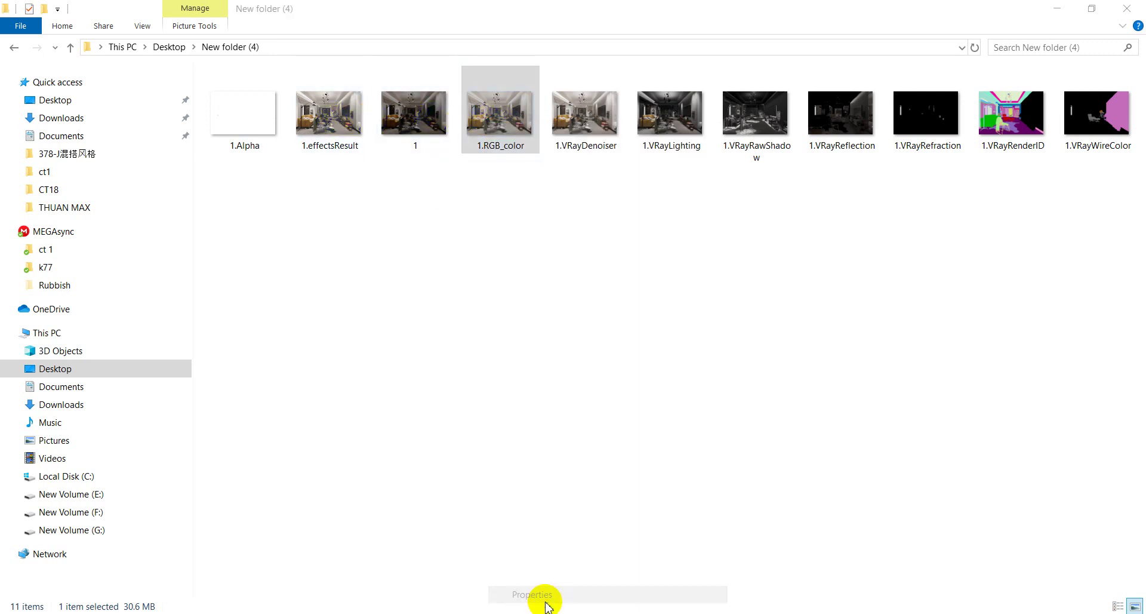
left_click_drag(632, 141, 899, 203)
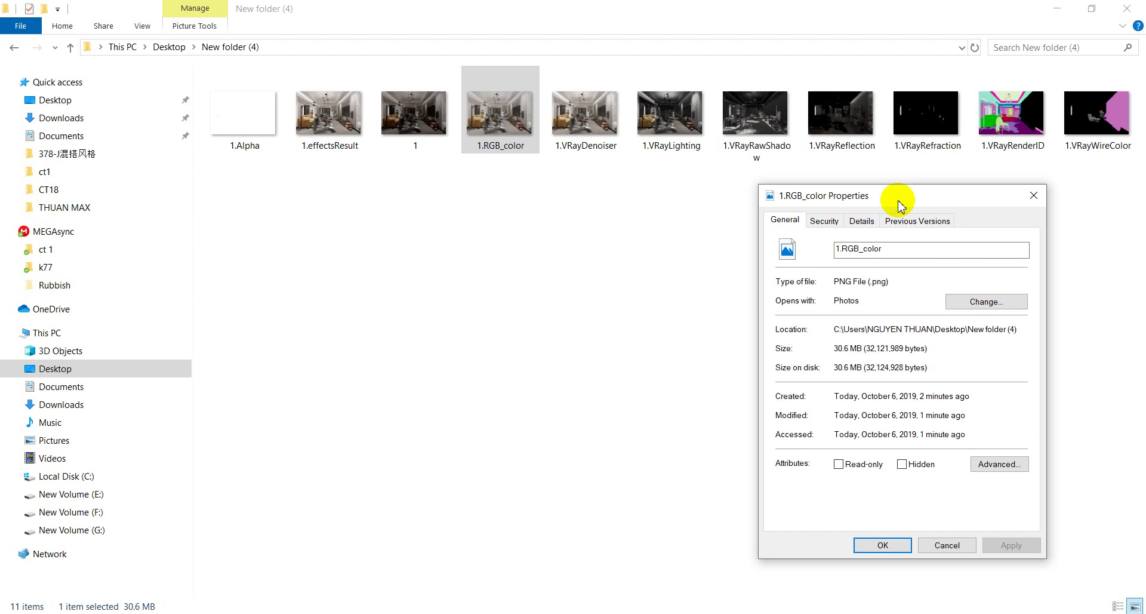
- Back in the pass folder, select 1.RGB_color and 1.VRayDenoiser
left_click(517, 145)
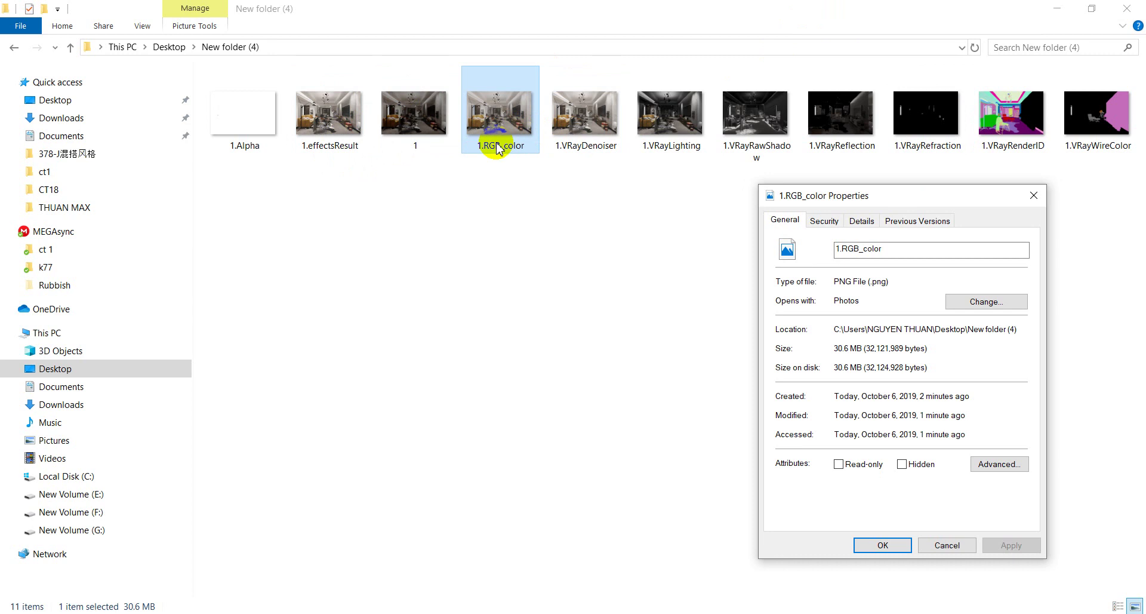
left_click(622, 333)
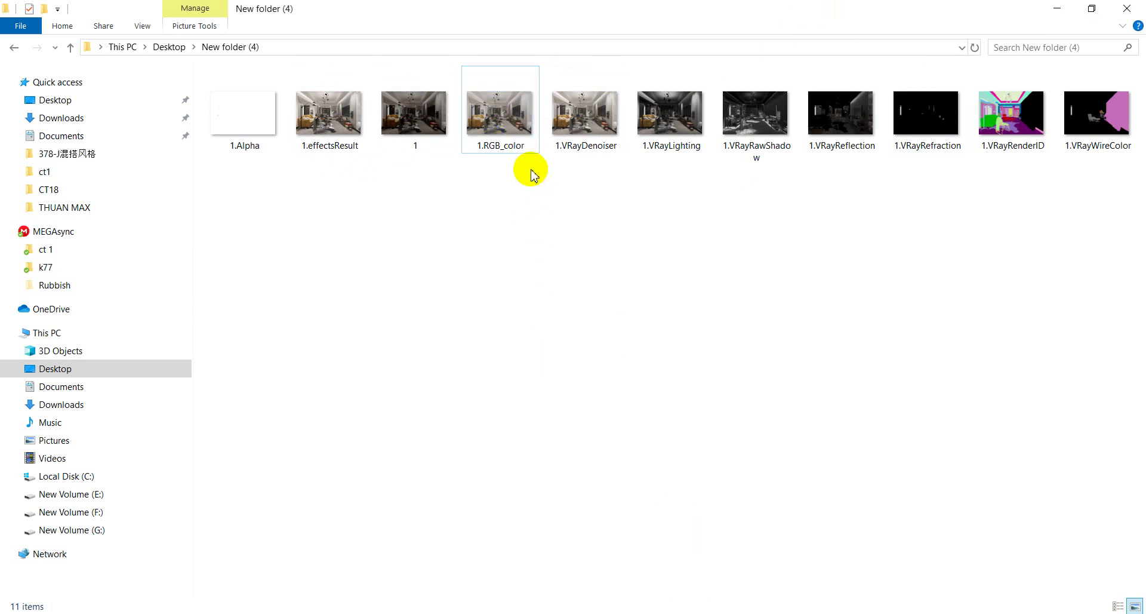
left_click(519, 142)
left_click(594, 145)
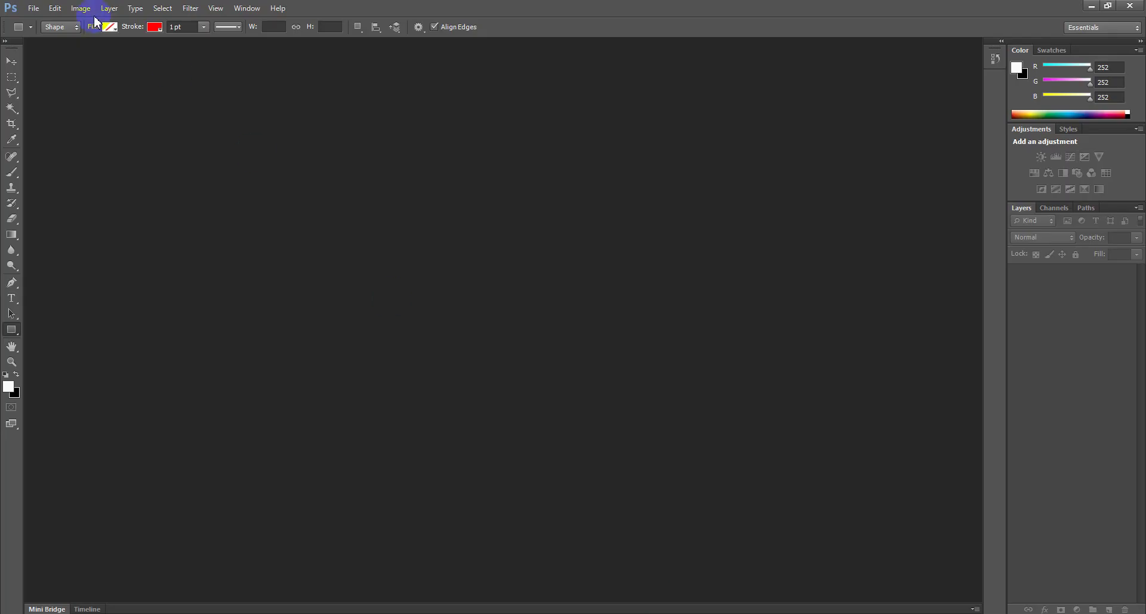
- Open 1.RGB_color, 1.VRayDenoiser and 1.effectsResult PNGs together from Desktop\New folder (4)
left_click(35, 12)
left_click(41, 34)
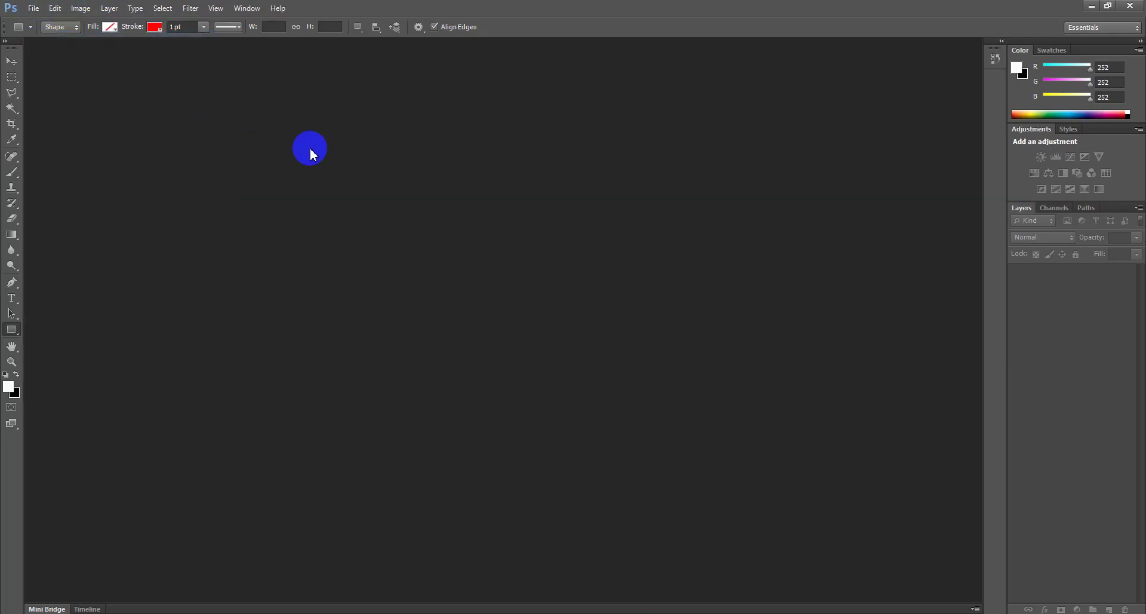
left_click(51, 178)
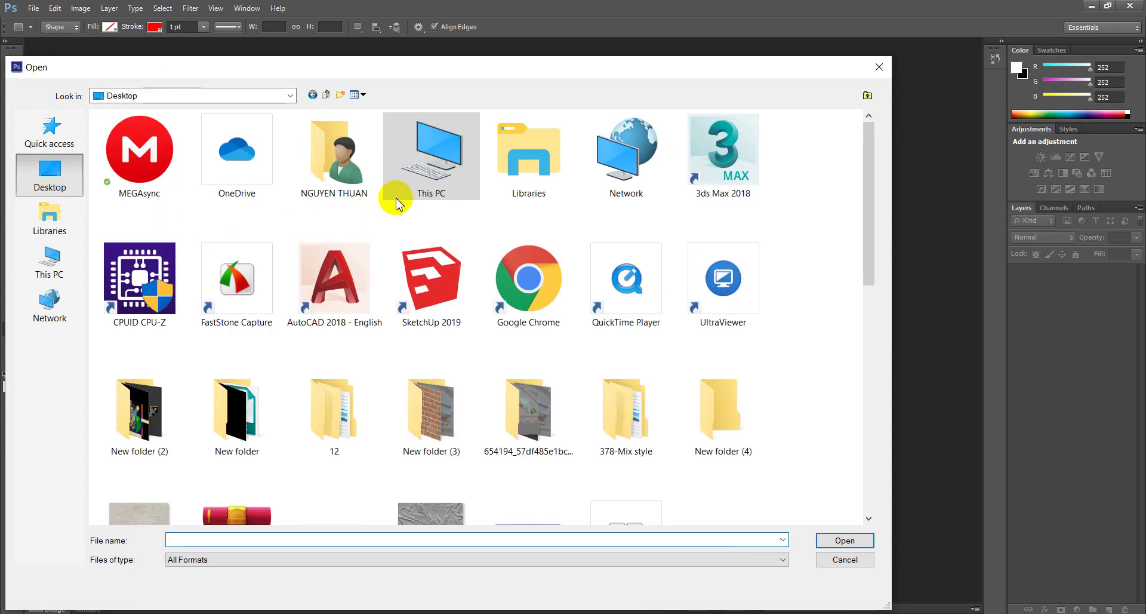
double_click(719, 412)
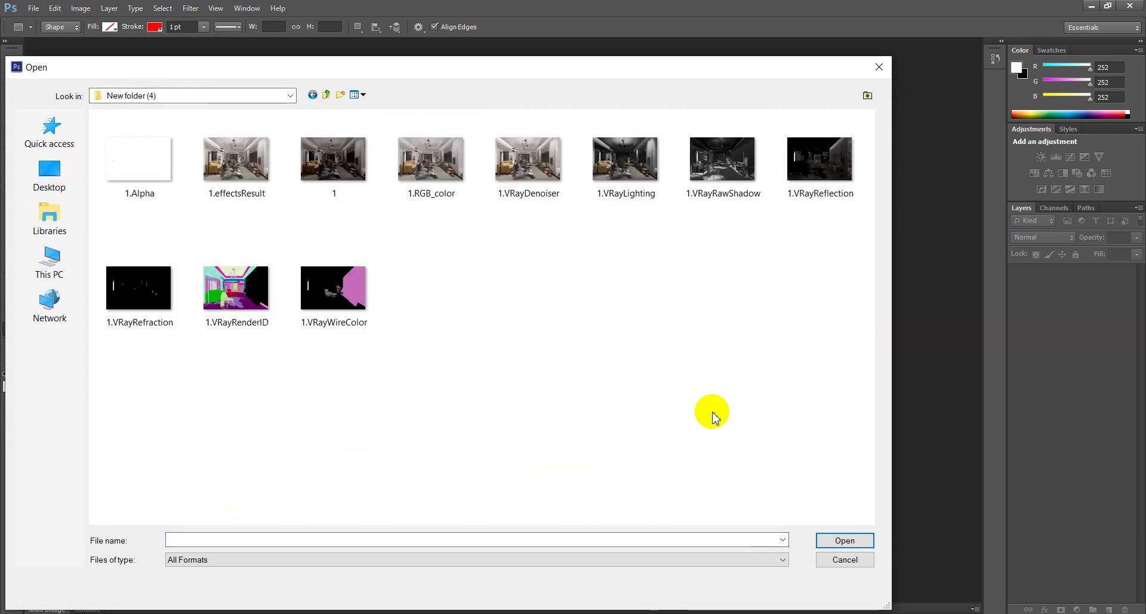
left_click(401, 188)
left_click(513, 172, "ctrl")
left_click(268, 167, "ctrl")
left_click(853, 542)
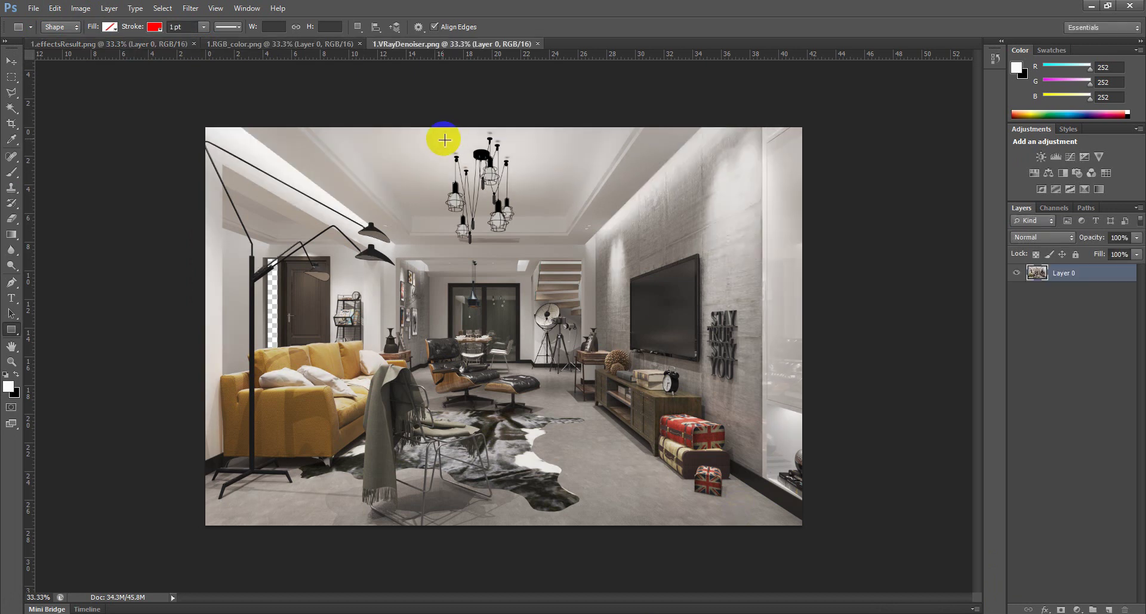
- Drag the VRayDenoiser image into 1.RGB_color.png as Layer 1, redoing one bad drop, then close its window
left_click_drag(398, 44, 416, 140)
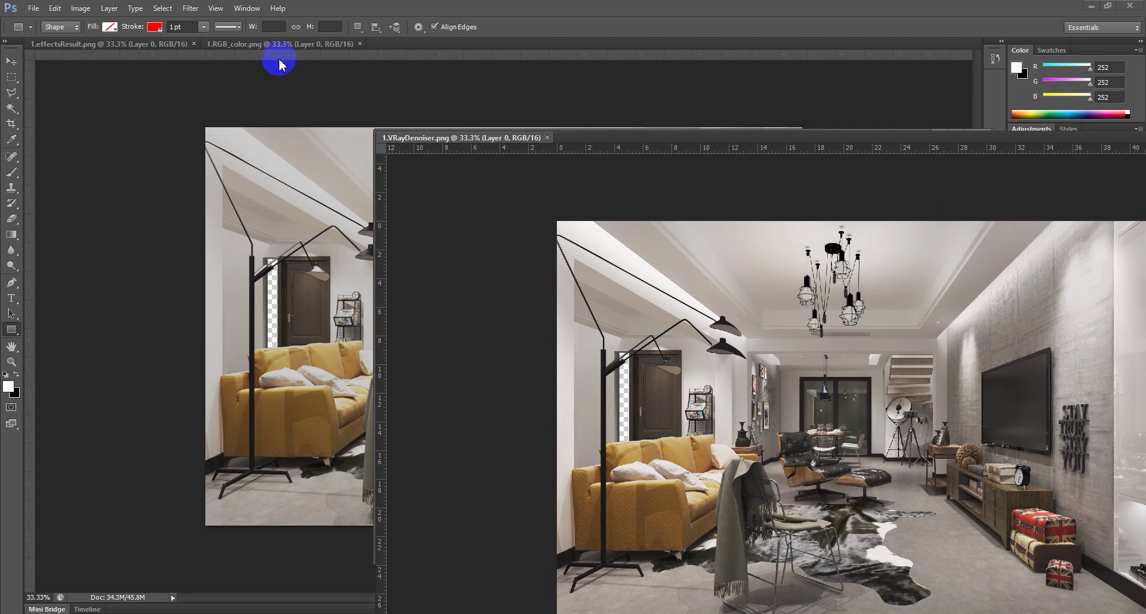
left_click(279, 65)
left_click(10, 63)
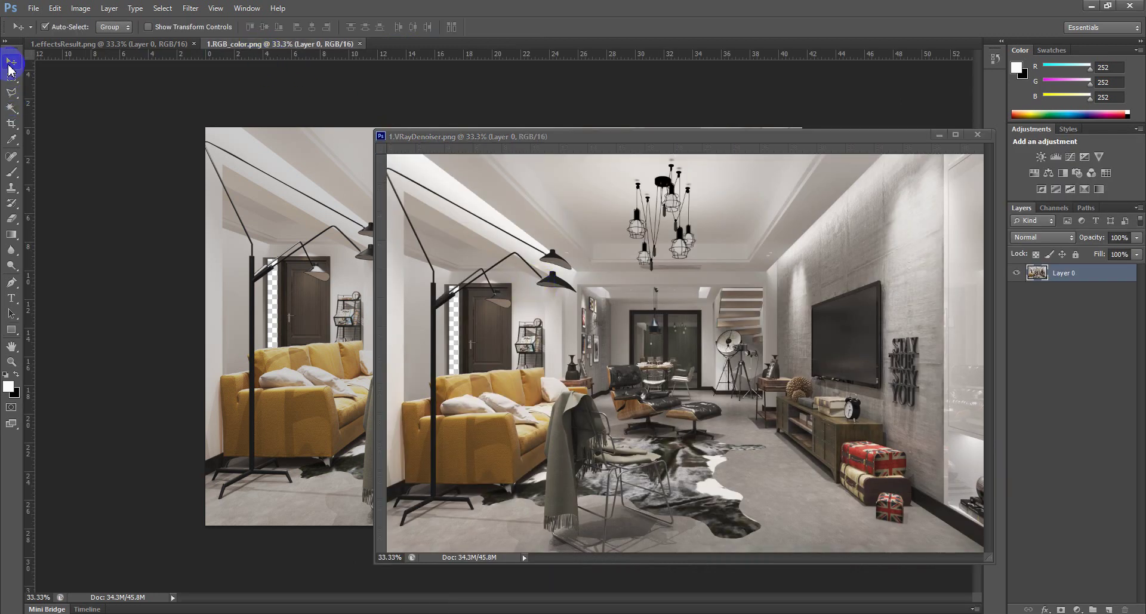
left_click(406, 268)
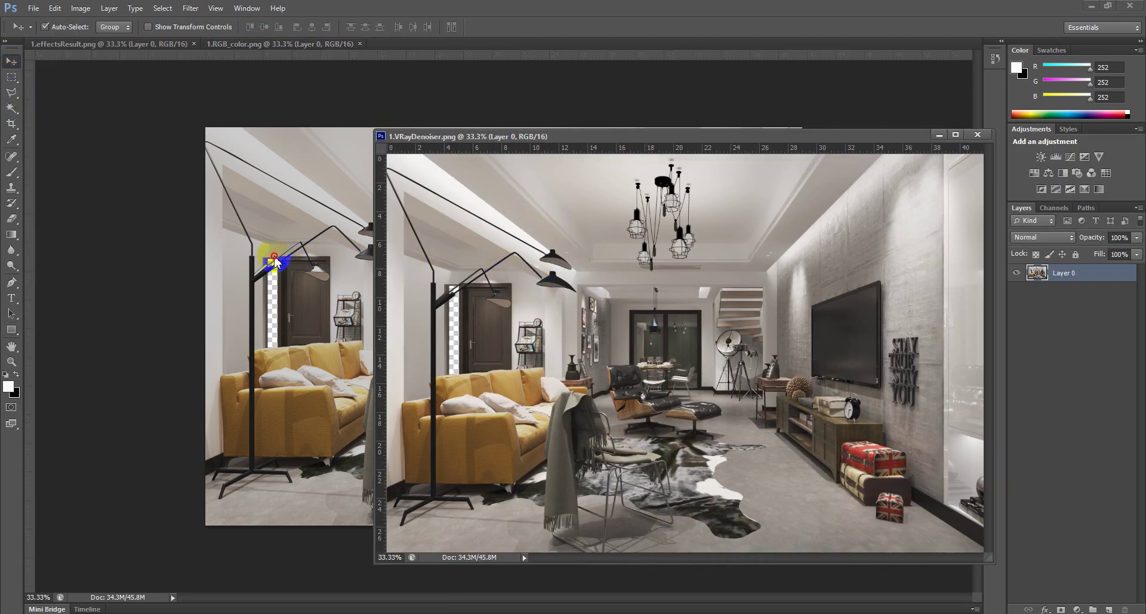
mouse_move(276, 261)
left_mouse_down()
mouse_move(358, 223)
mouse_move(277, 255)
left_mouse_up()
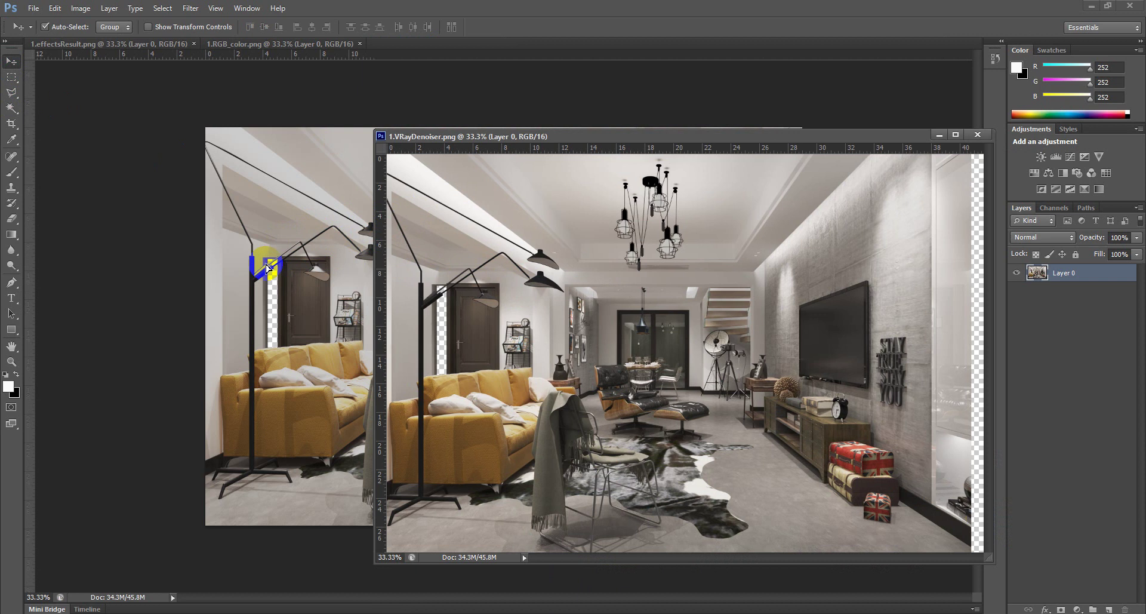
left_click_drag(267, 268, 267, 258)
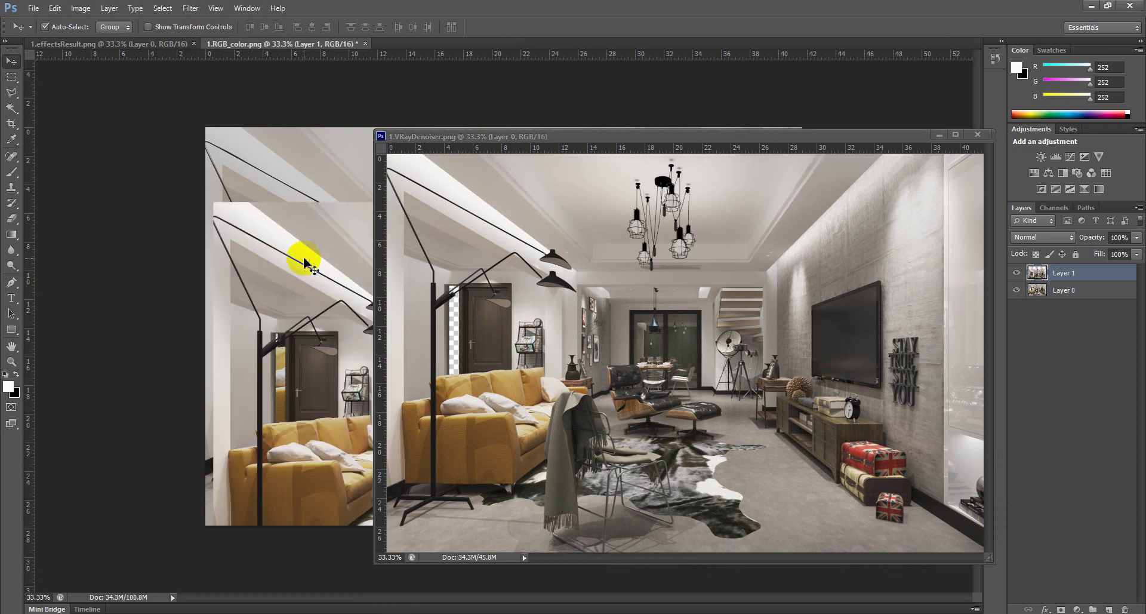
key("ctrl+z")
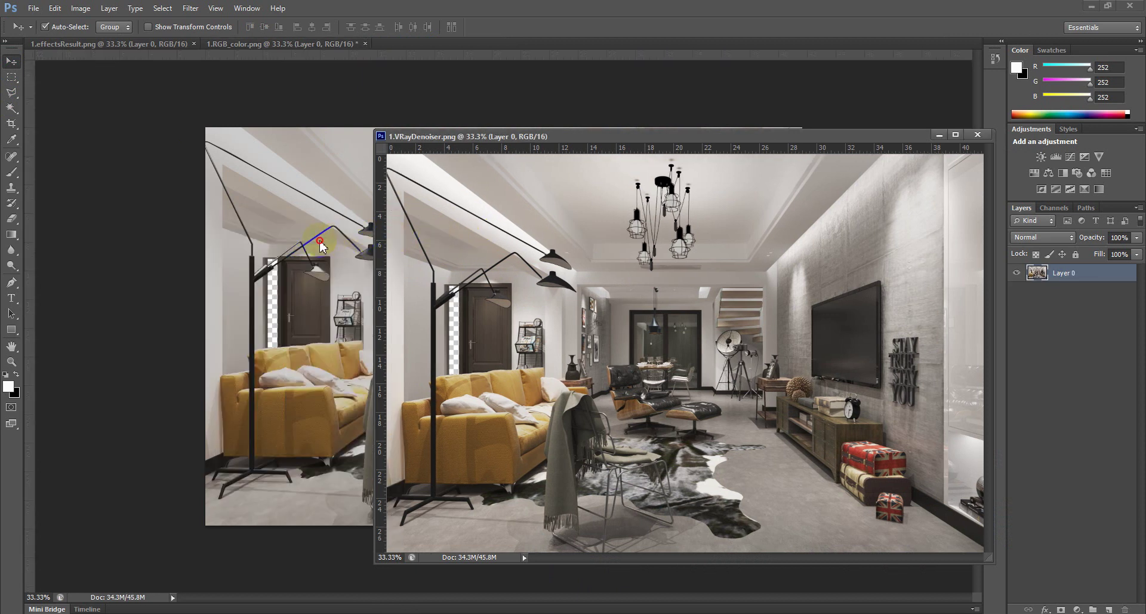
left_click(4, 61)
left_click_drag(506, 191, 283, 204)
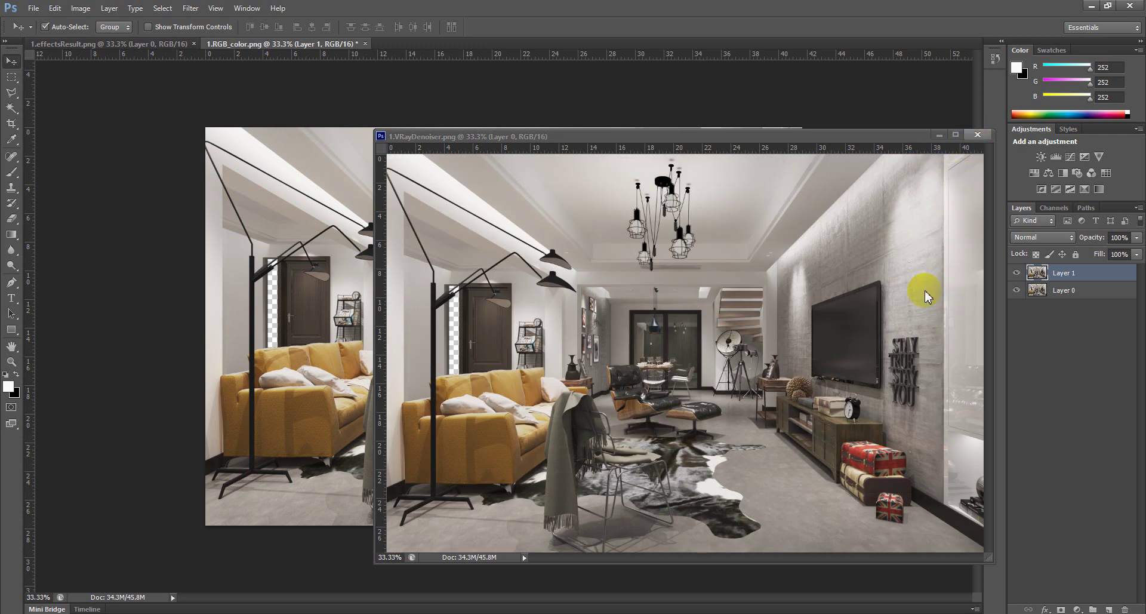
key("ctrl+w")
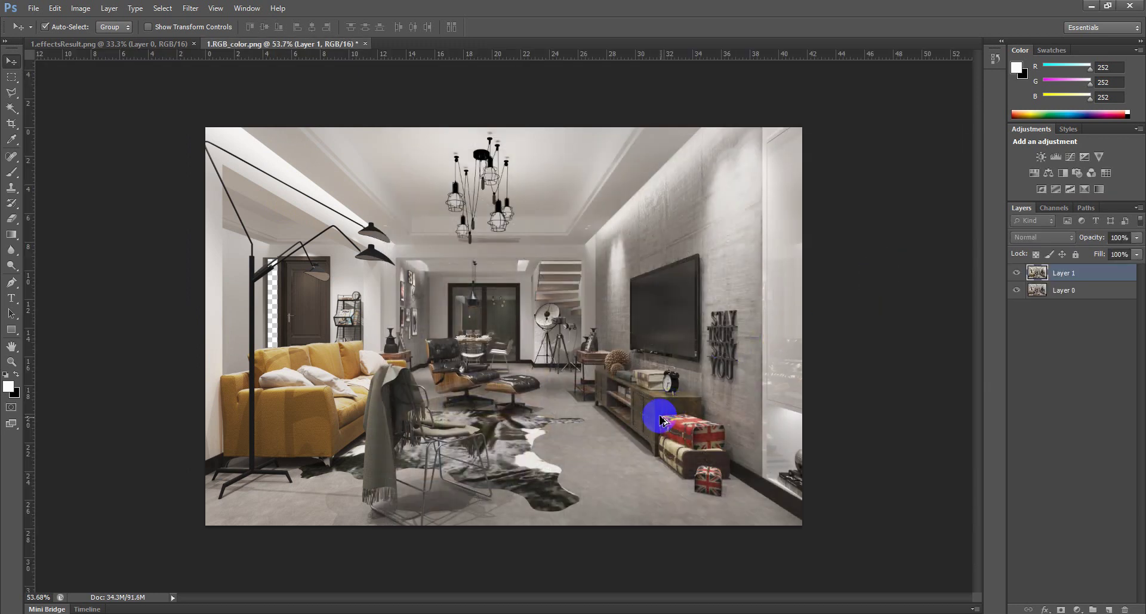
- Zoom into the render and marquee-select part of the sideboard's side, then deselect it
scroll(661, 419, "up", 4, "alt")
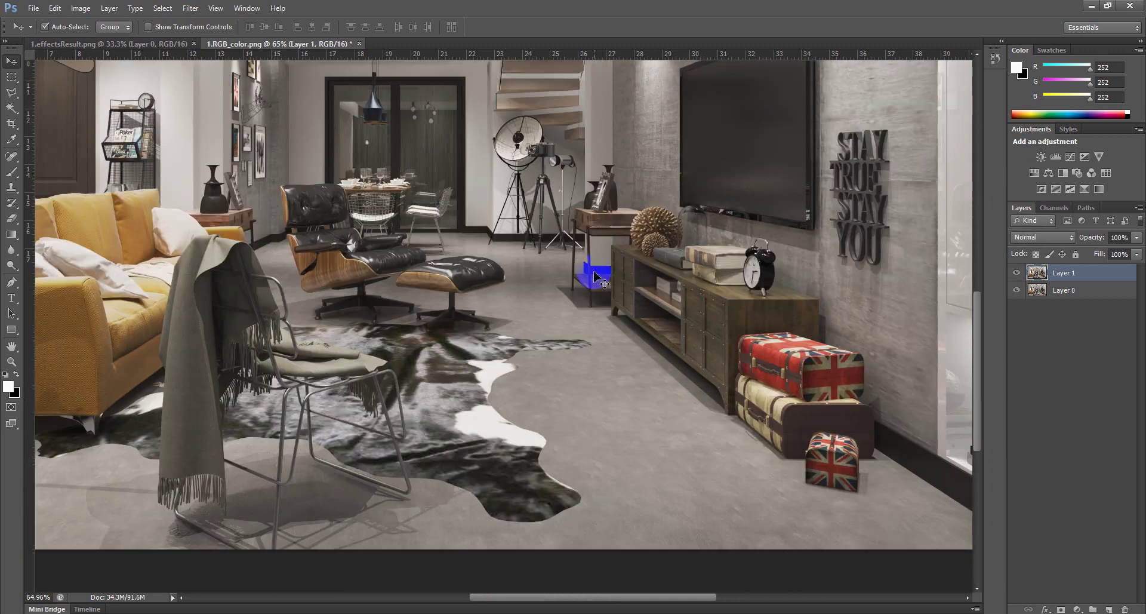
scroll(731, 359, "up", 3, "alt")
scroll(750, 325, "up", 3, "alt")
scroll(721, 302, "up", 3, "alt")
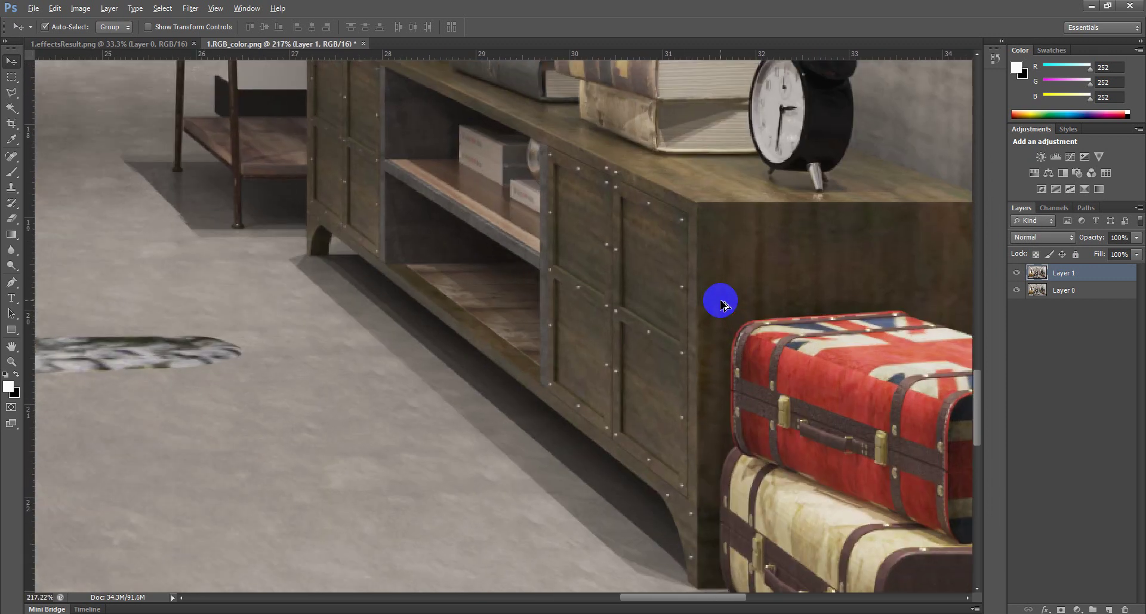
scroll(753, 286, "down", 1, "alt")
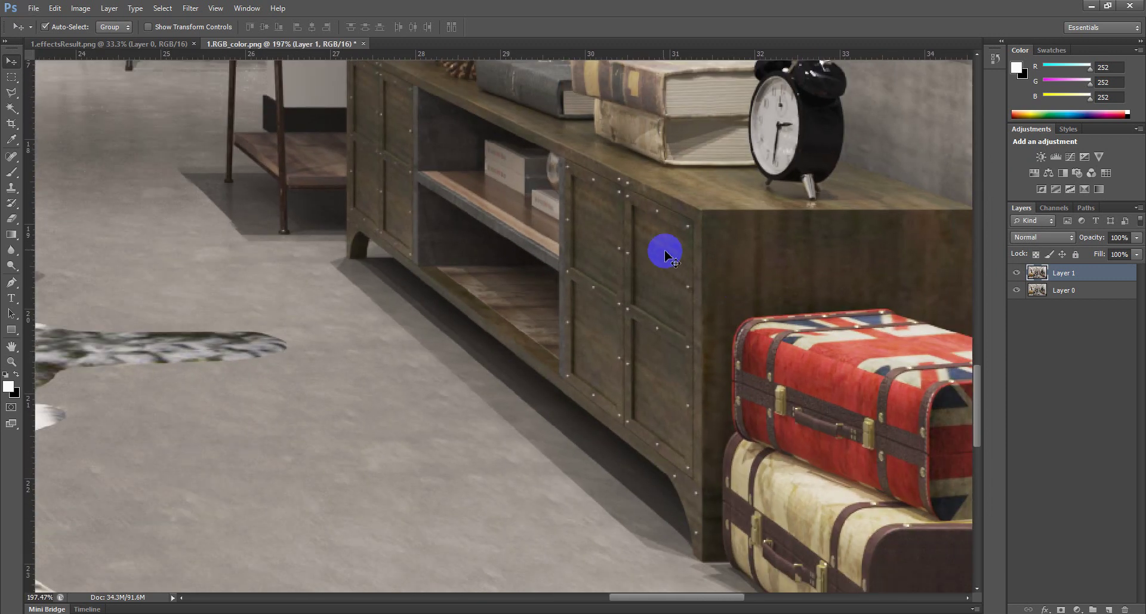
left_click(11, 78)
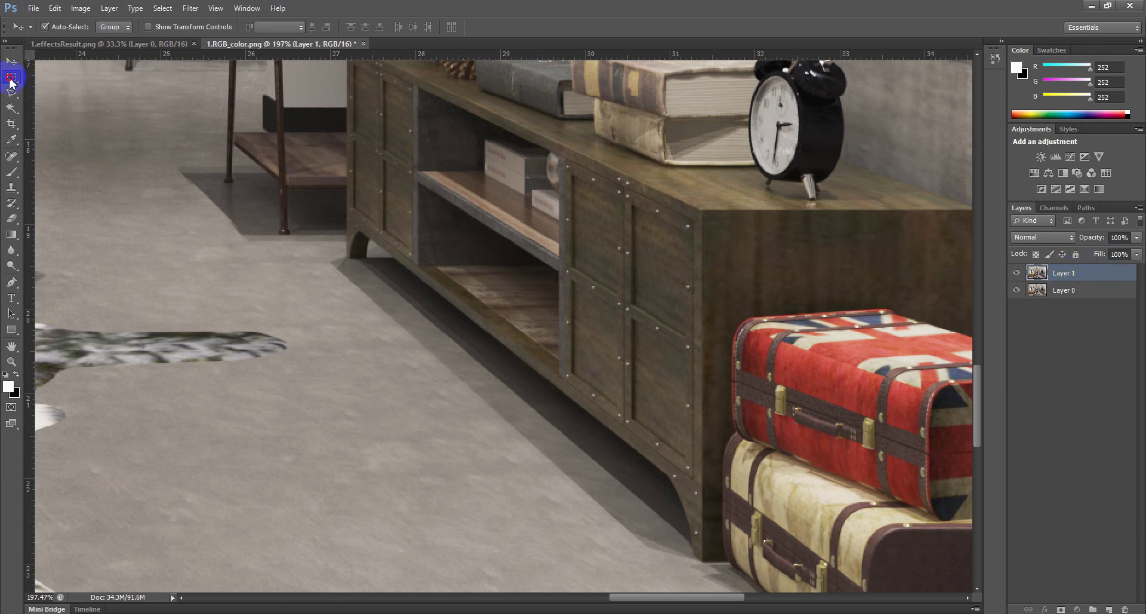
left_click_drag(654, 211, 724, 374)
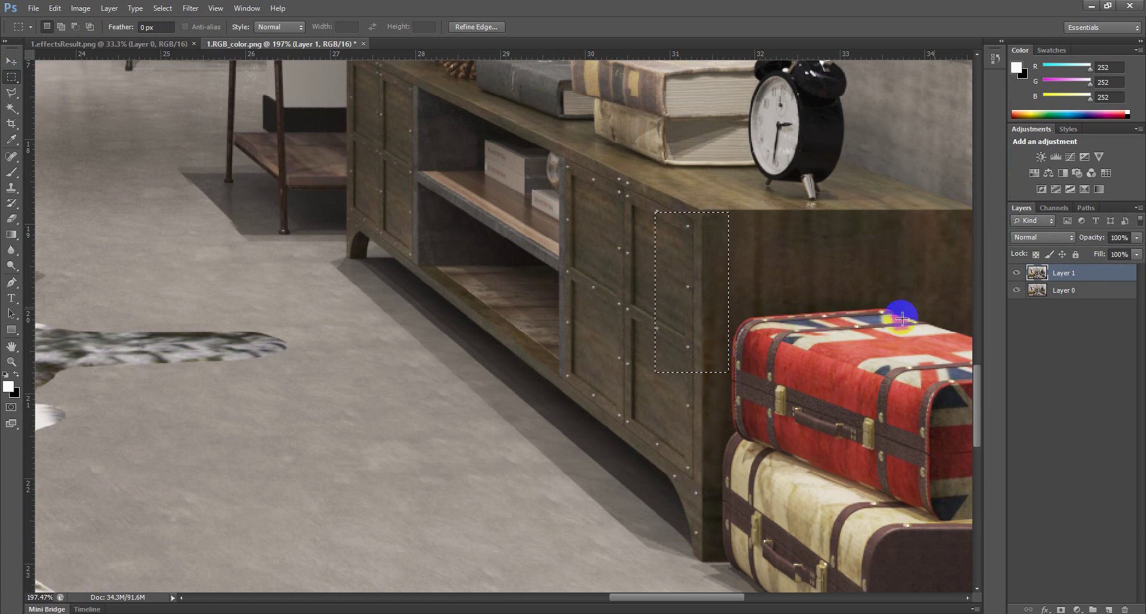
left_click(818, 327)
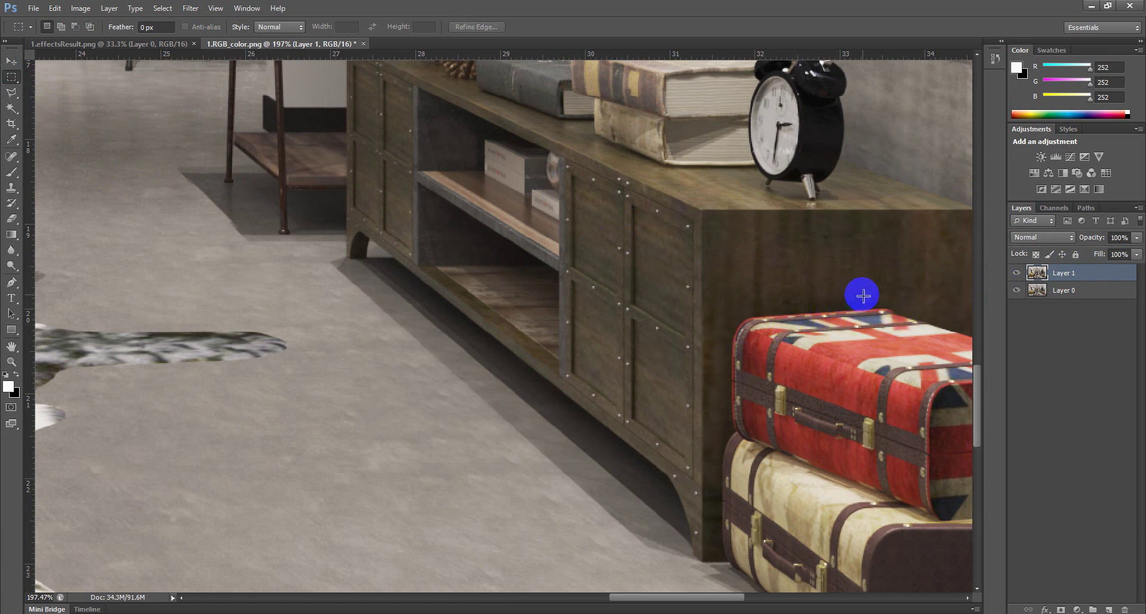
- Toggle Layer 1's visibility to compare the sideboard and rug, leaving it hidden
left_click(1017, 274)
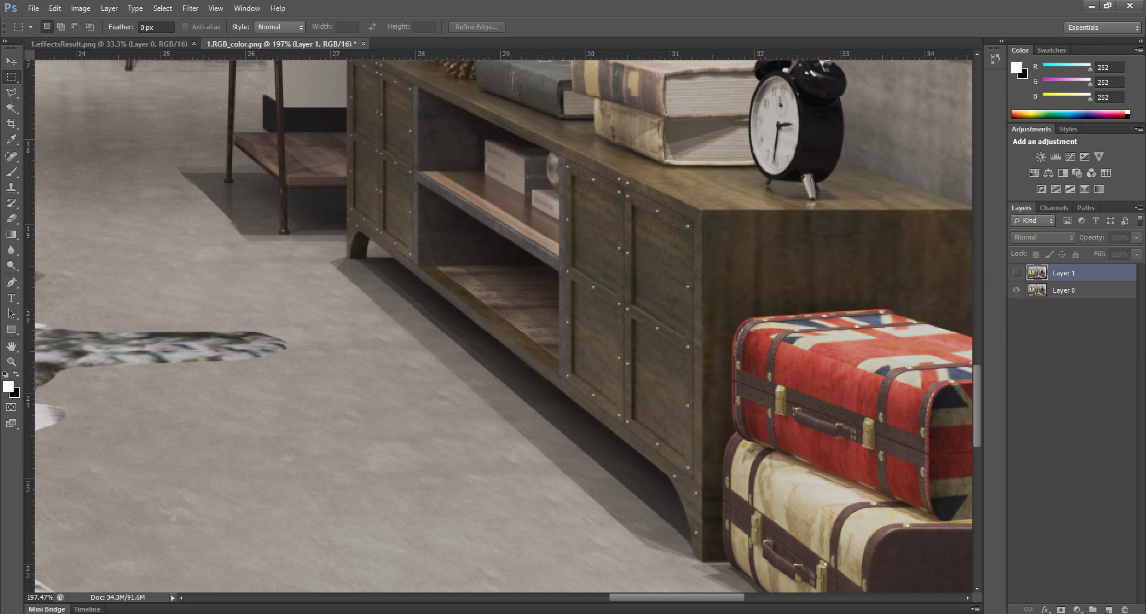
scroll(594, 323, "down", 2, "alt")
left_click(1017, 274)
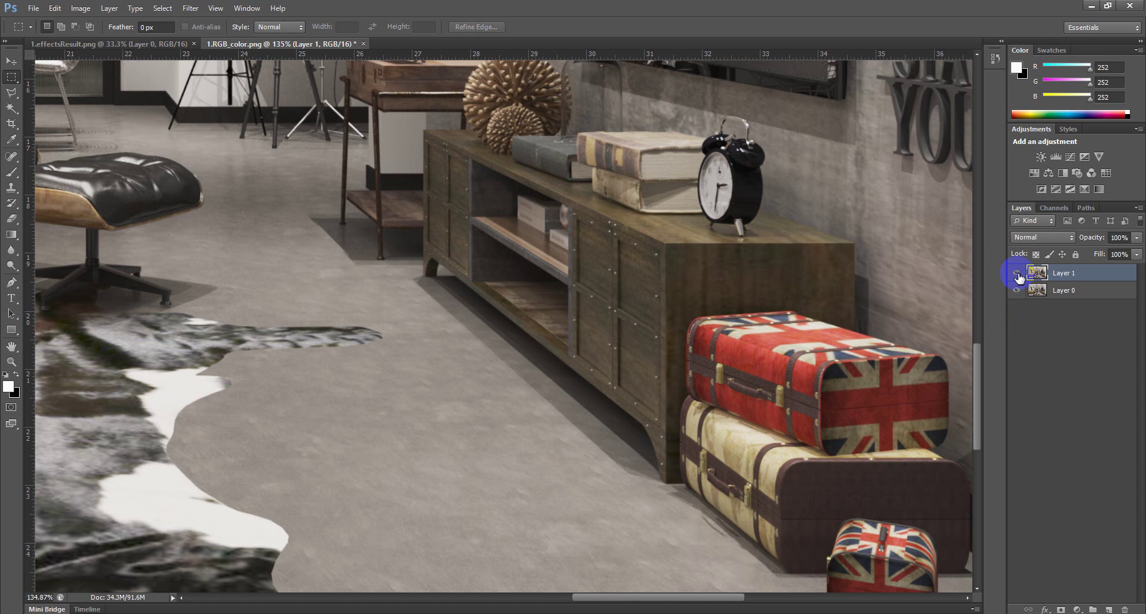
left_click(1017, 274)
left_click(1017, 274)
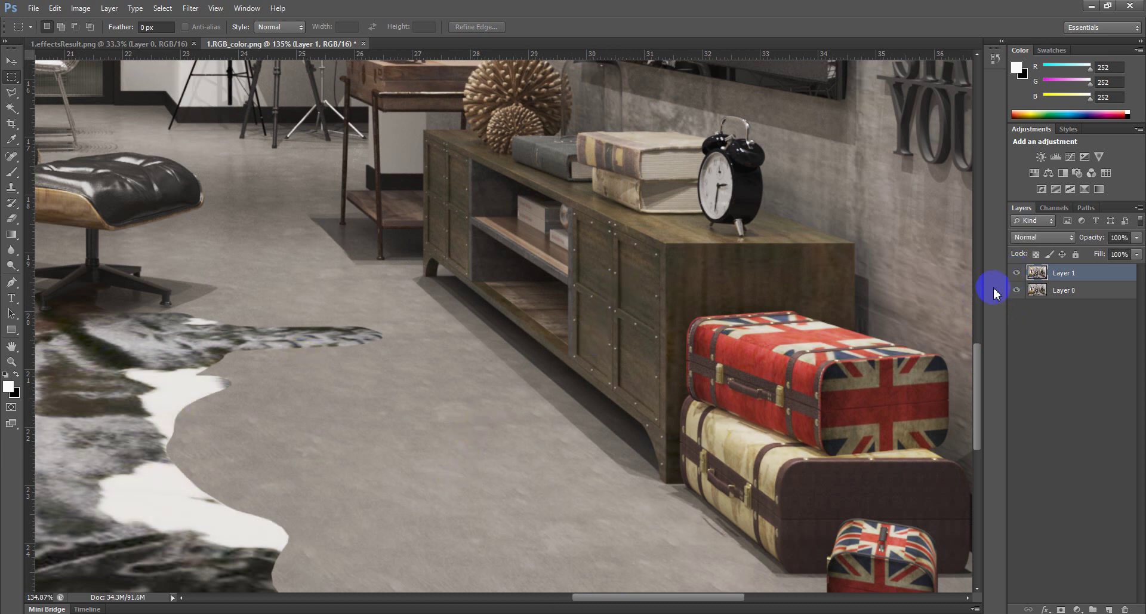
left_click(1017, 274)
left_click(1017, 274)
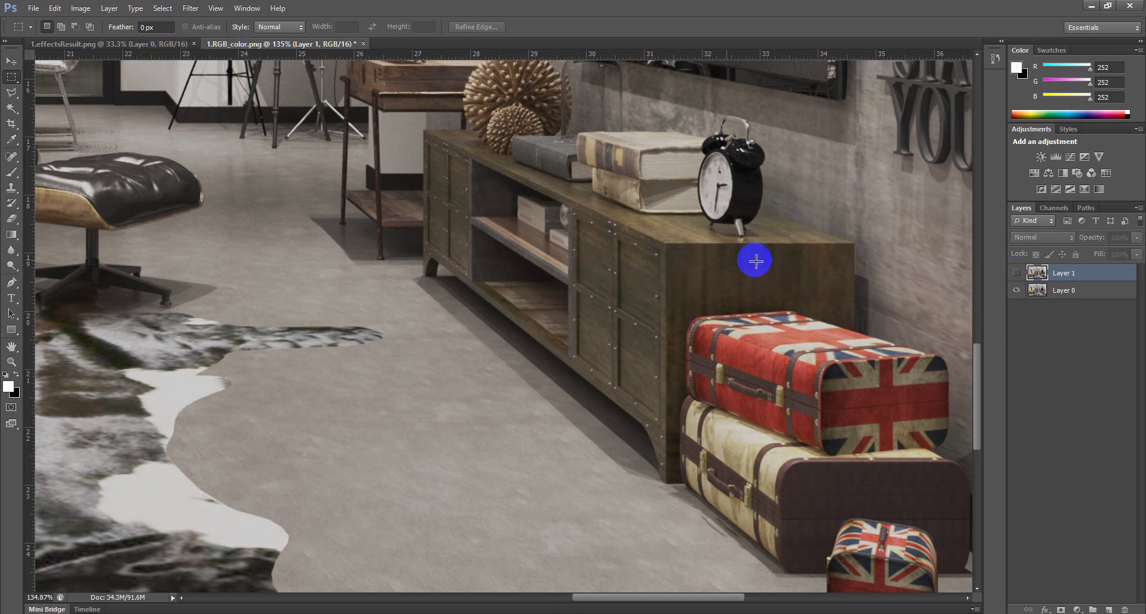
- Zoom onto the brightened wall and toggle Layer 1 repeatedly to compare, ending hidden
scroll(557, 243, "down", 1, "alt")
scroll(556, 244, "down", 9, "alt")
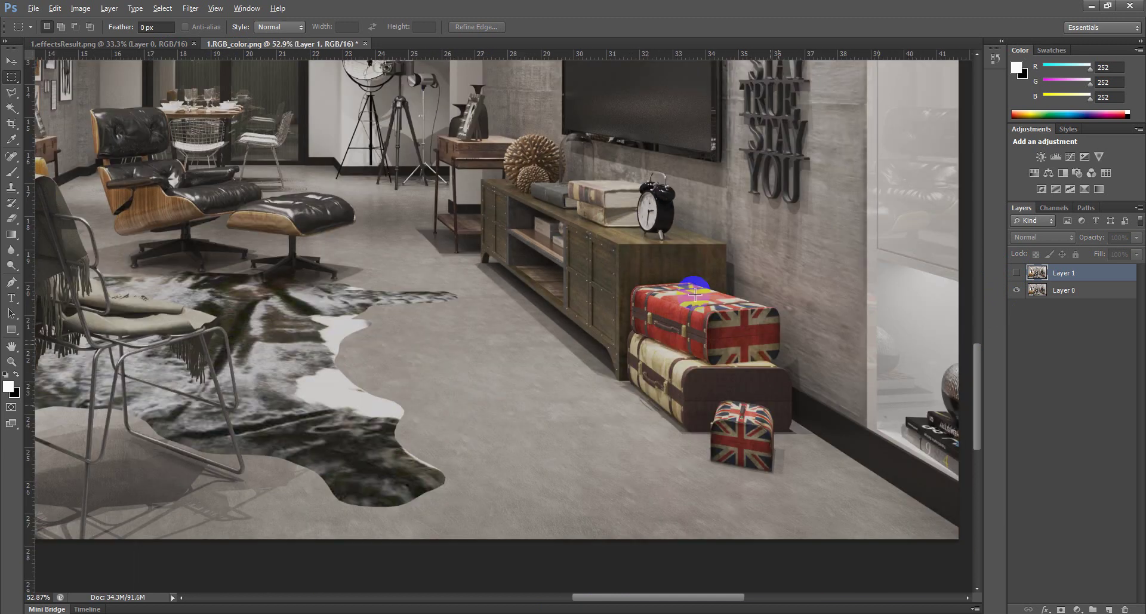
scroll(694, 294, "down", 3, "alt")
scroll(690, 237, "down", 3, "alt")
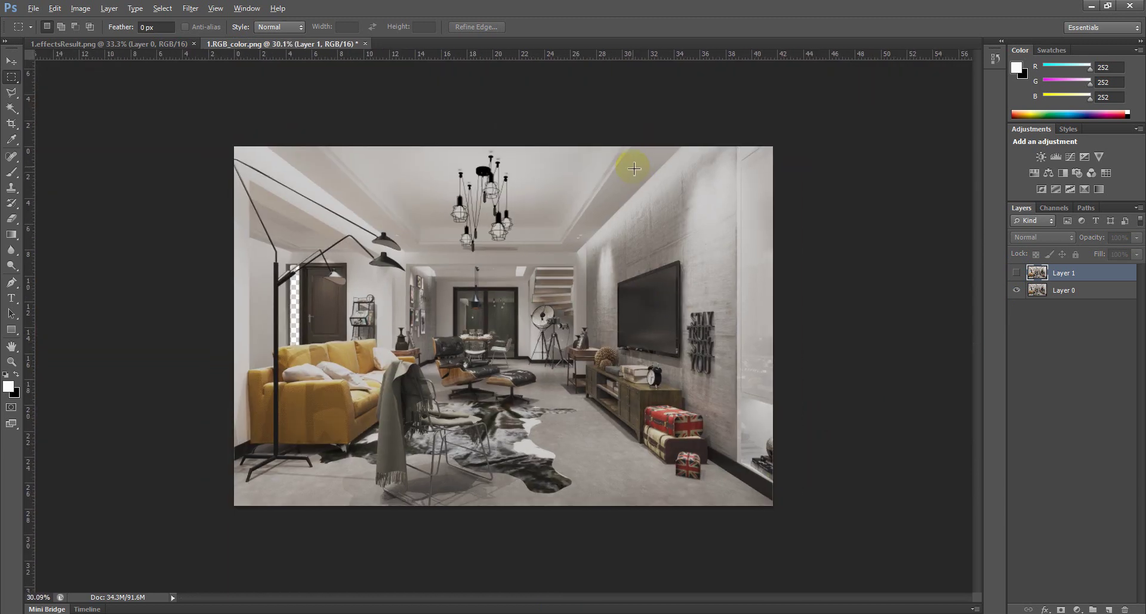
scroll(631, 165, "up", 4, "alt")
scroll(633, 164, "up", 9, "alt")
scroll(634, 163, "up", 2, "alt")
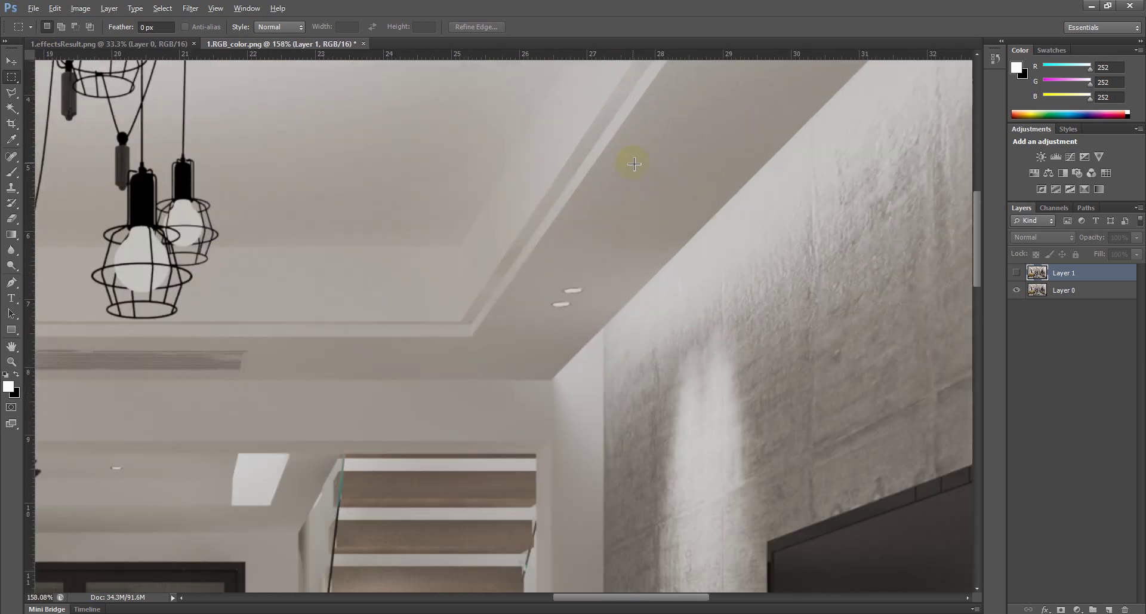
left_click(1016, 273)
left_click(1016, 273)
left_click(1016, 273)
left_click(1016, 273)
left_click(1016, 272)
left_click(1016, 272)
- Compare Layer 1 over the staircase, hide it, and switch to 1.effectsResult.png
scroll(550, 237, "down", 2, "alt")
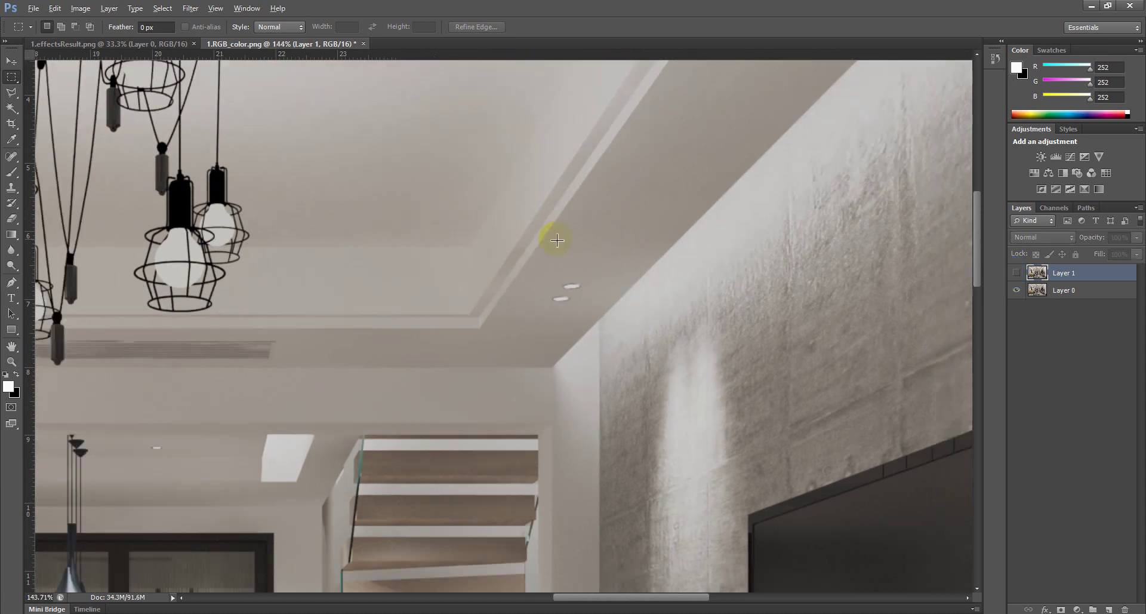
scroll(549, 233, "down", 5, "alt")
scroll(519, 275, "down", 1, "alt")
scroll(495, 313, "up", 10, "alt")
scroll(512, 352, "up", 6, "alt")
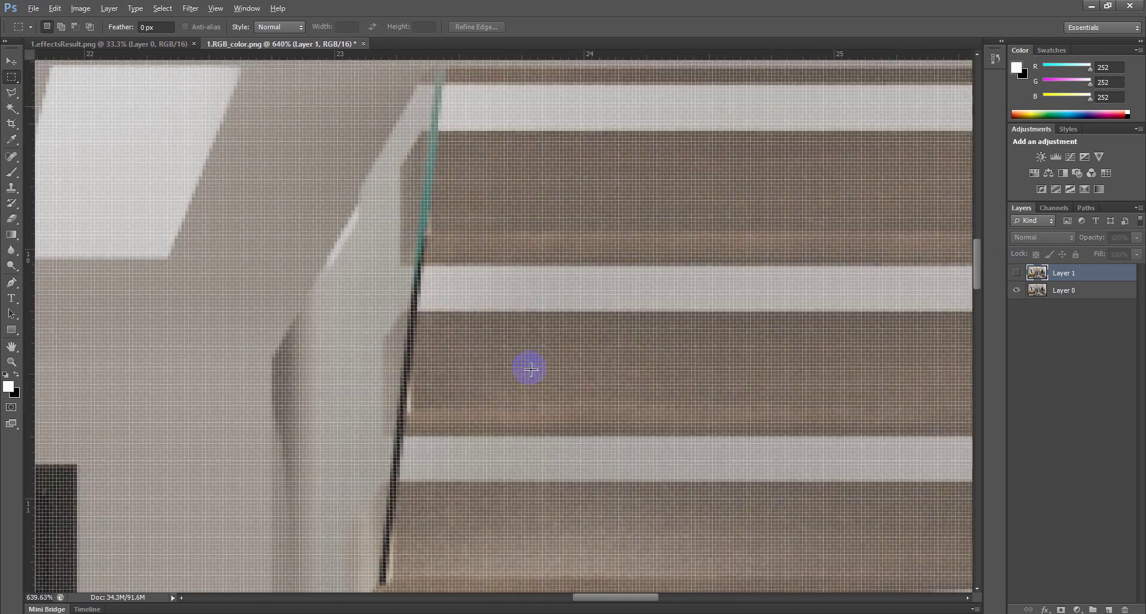
scroll(530, 368, "up", 1, "alt")
scroll(532, 368, "down", 1, "alt")
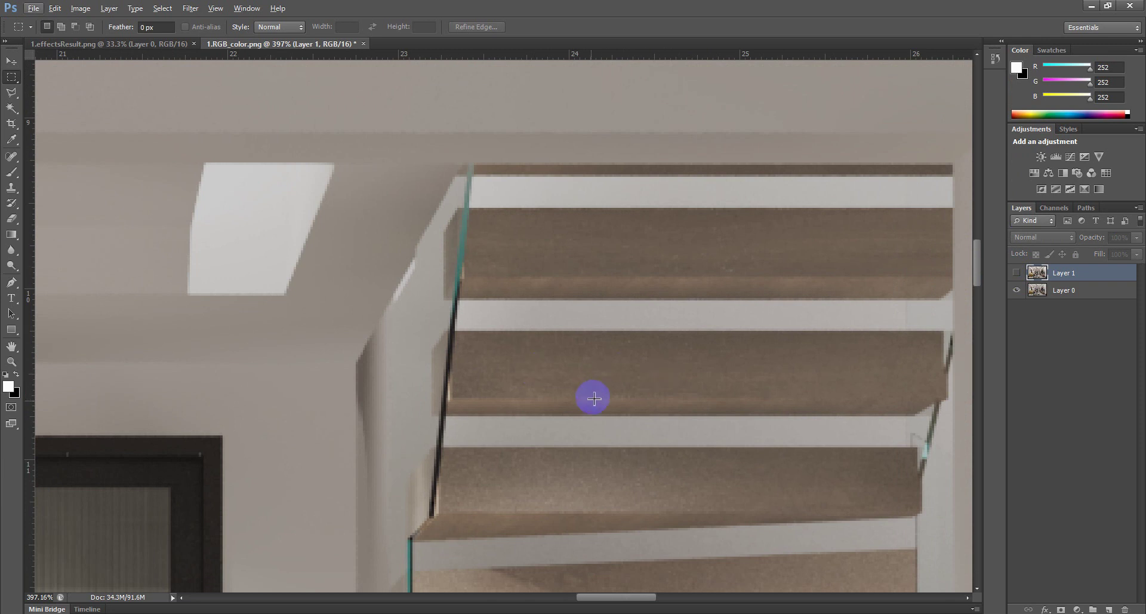
left_click(1017, 273)
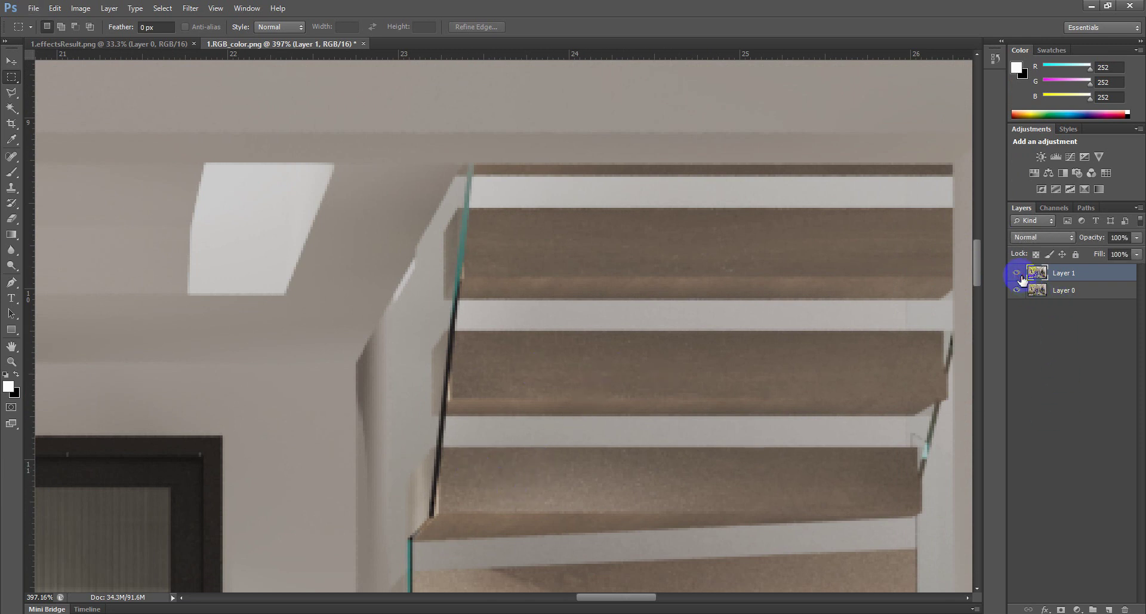
left_click(1018, 275)
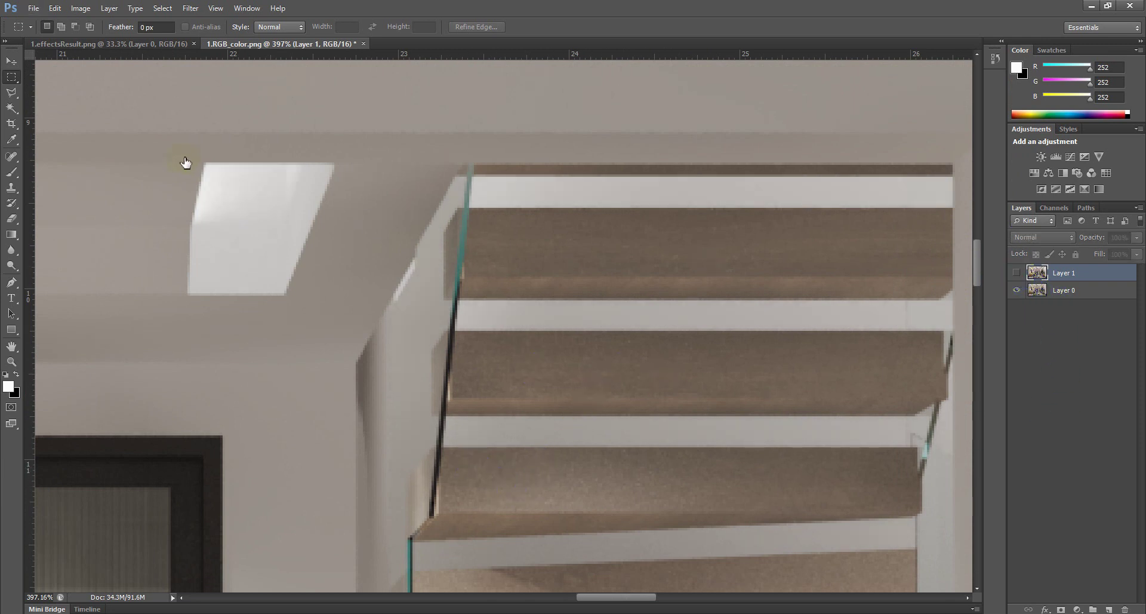
left_click(100, 46)
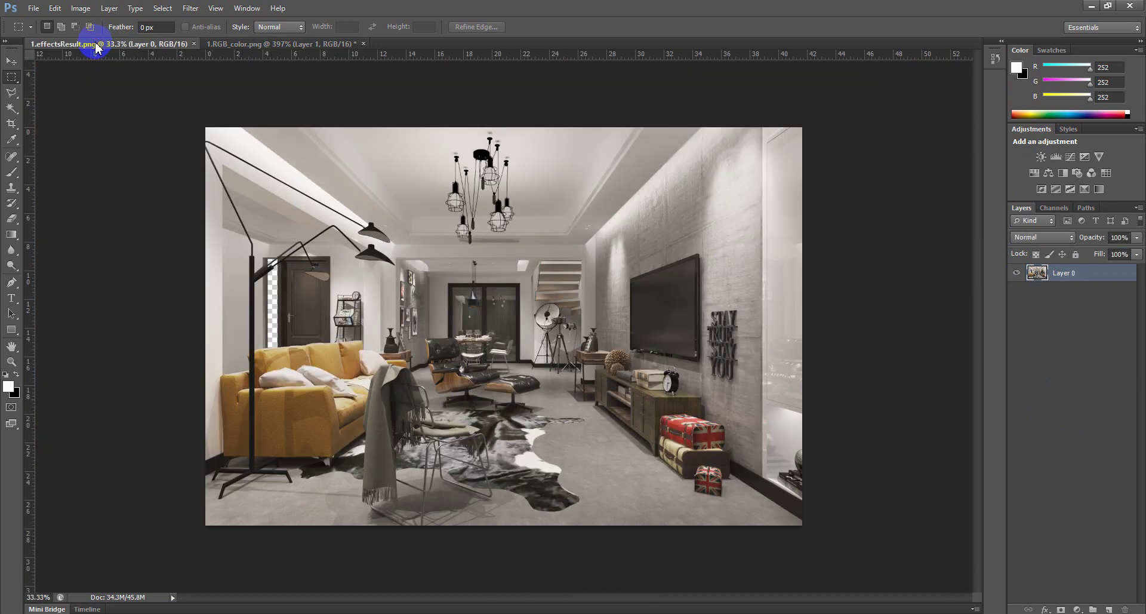
- Zoom in and out around 1.effectsResult.png to inspect the render
scroll(591, 383, "up", 8, "alt")
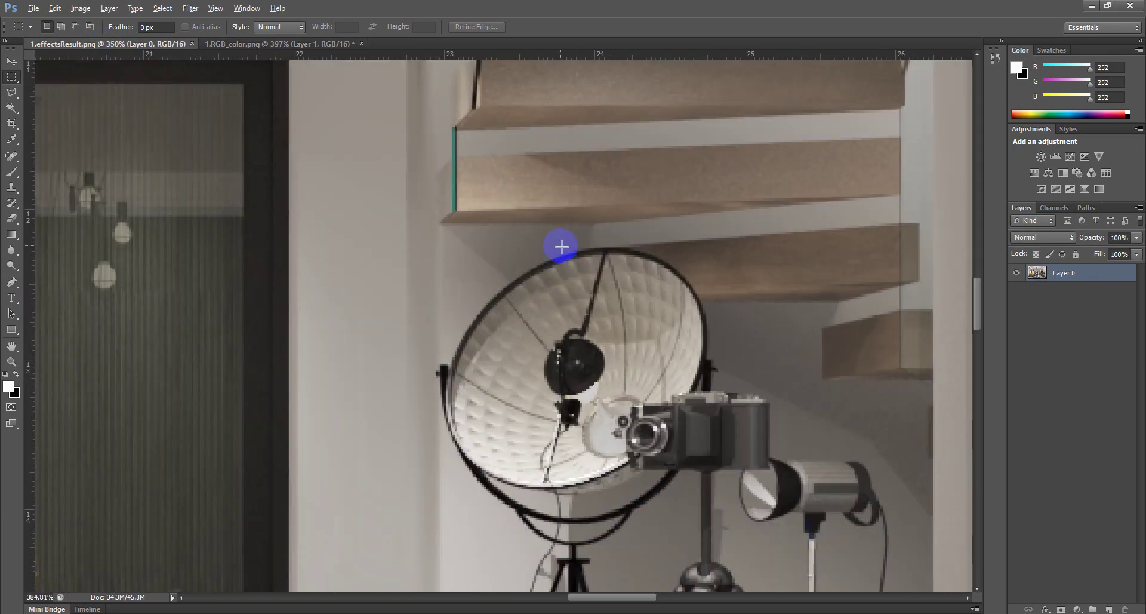
scroll(562, 246, "down", 2, "alt")
scroll(561, 223, "down", 2, "alt")
scroll(560, 228, "down", 2, "alt")
scroll(578, 228, "down", 2, "alt")
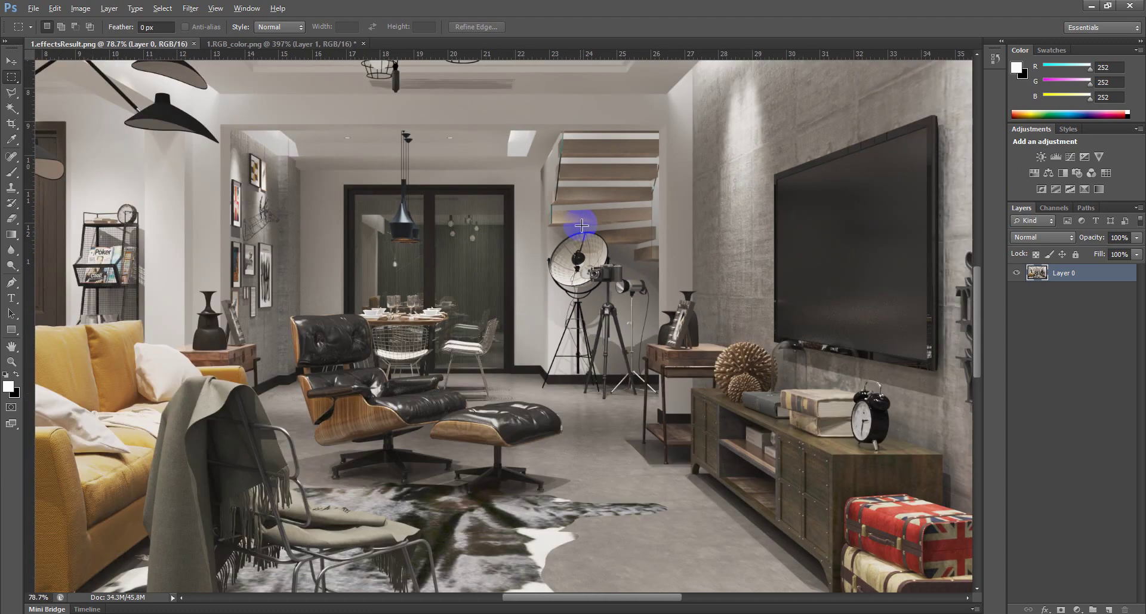
scroll(468, 297, "down", 2, "alt")
scroll(476, 311, "down", 2, "alt")
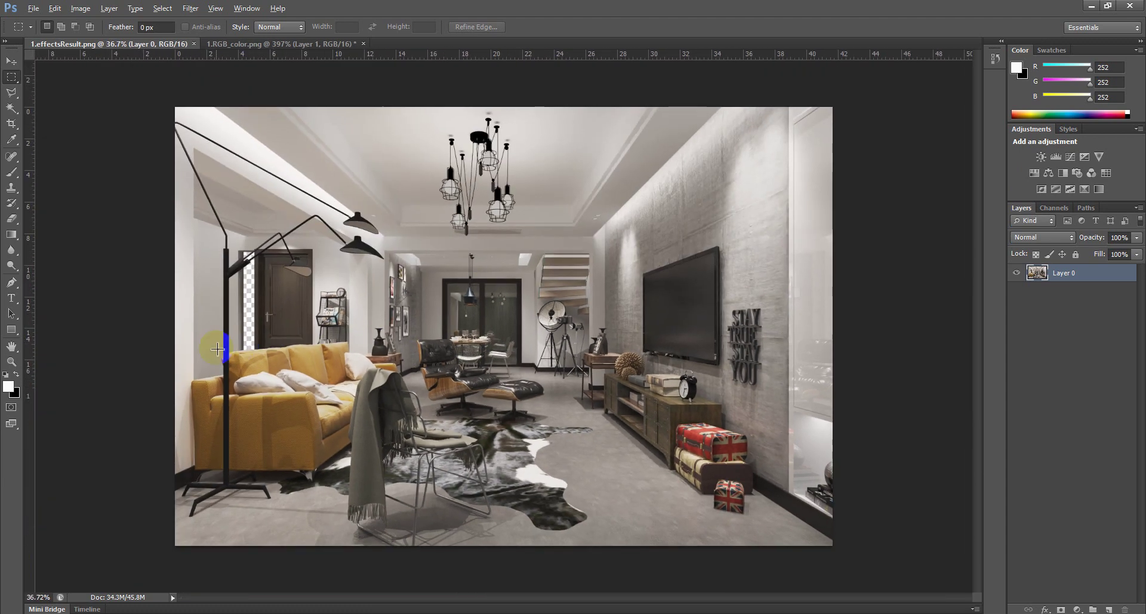
scroll(418, 358, "up", 2, "alt")
scroll(596, 418, "up", 2, "alt")
scroll(675, 337, "up", 2, "alt")
scroll(595, 281, "up", 2, "alt")
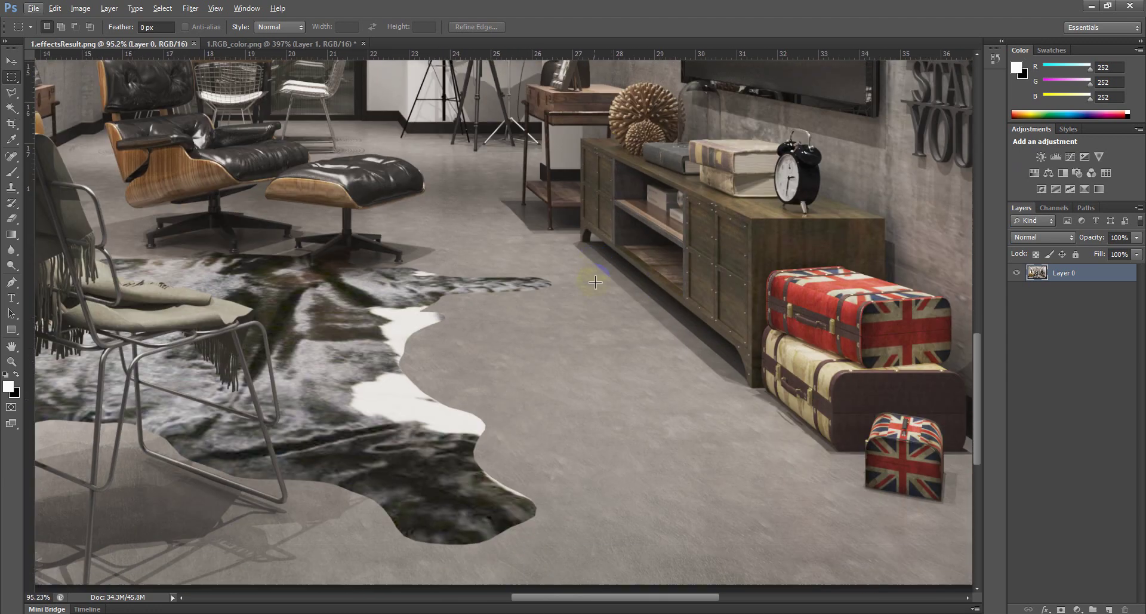
scroll(573, 304, "down", 3)
scroll(724, 442, "up", 1, "alt")
scroll(724, 443, "up", 1, "alt")
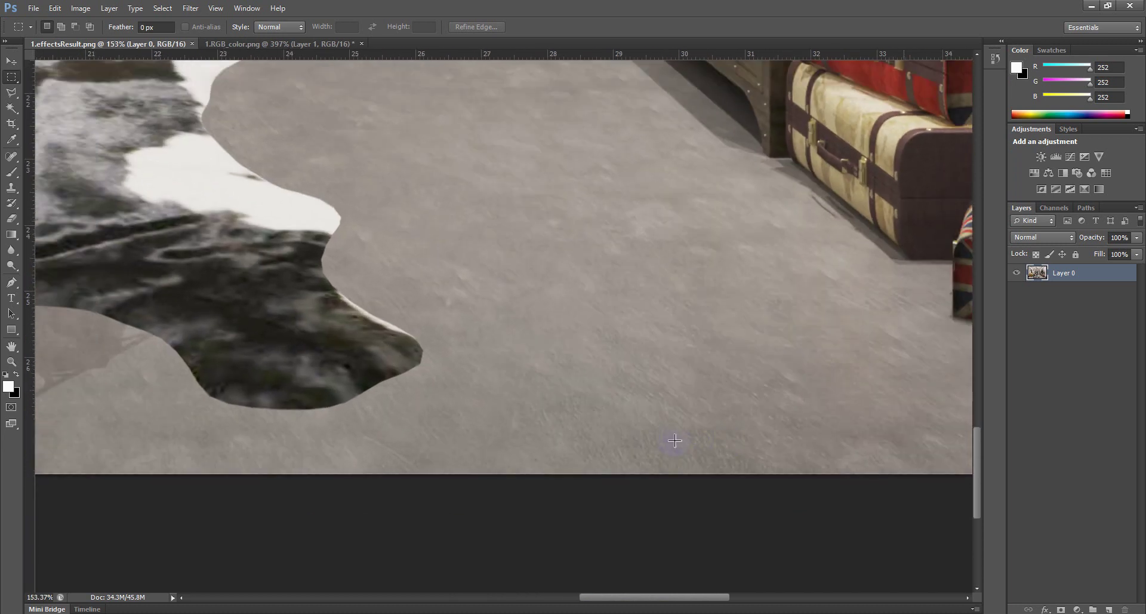
scroll(675, 440, "down", 2, "alt")
scroll(674, 440, "down", 1, "alt")
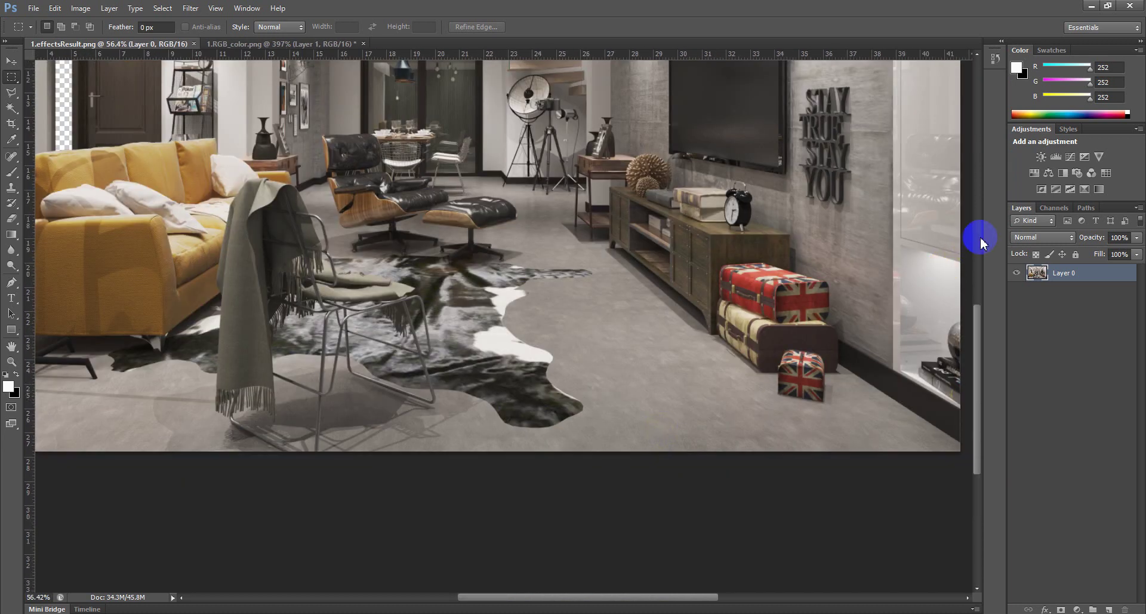
- Return to 1.RGB_color.png and zoom in on the door area
left_click(316, 45)
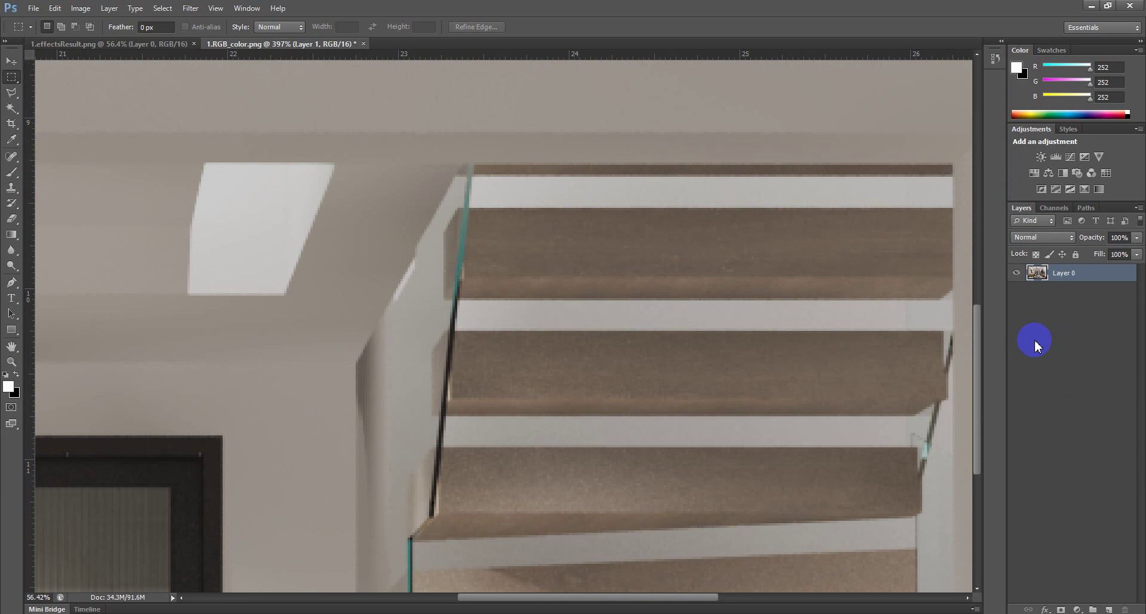
scroll(683, 289, "down", 1, "alt")
scroll(647, 238, "down", 2, "alt")
scroll(646, 239, "down", 1, "alt")
scroll(647, 239, "down", 1, "alt")
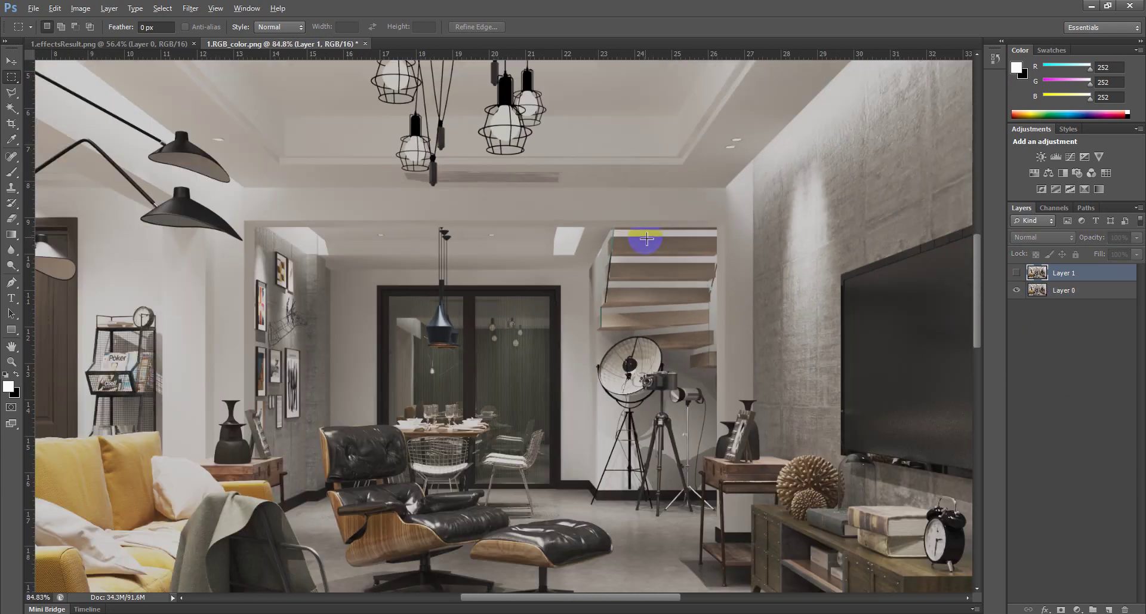
scroll(646, 238, "down", 1, "alt")
scroll(205, 303, "up", 2, "alt")
scroll(205, 364, "up", 1, "alt")
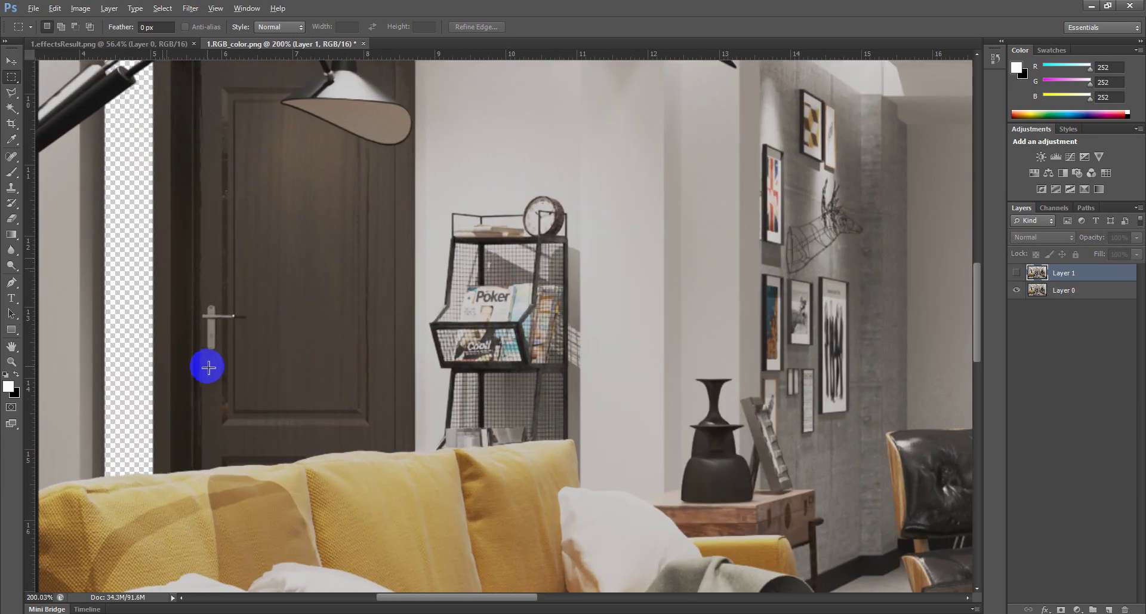
scroll(221, 160, "up", 2)
scroll(220, 161, "up", 1)
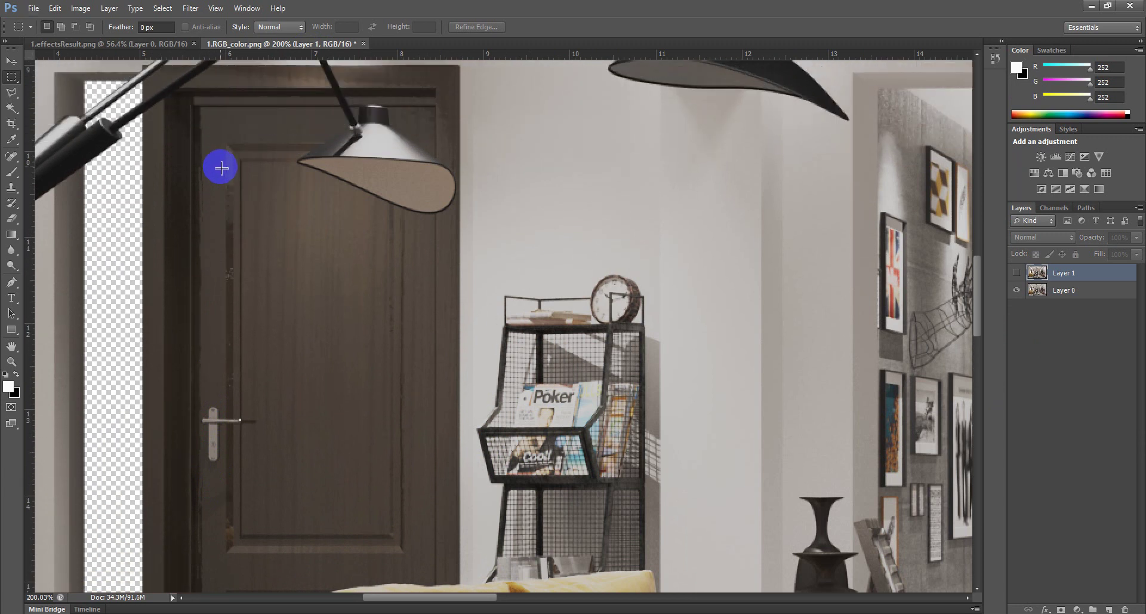
scroll(221, 164, "up", 1, "alt")
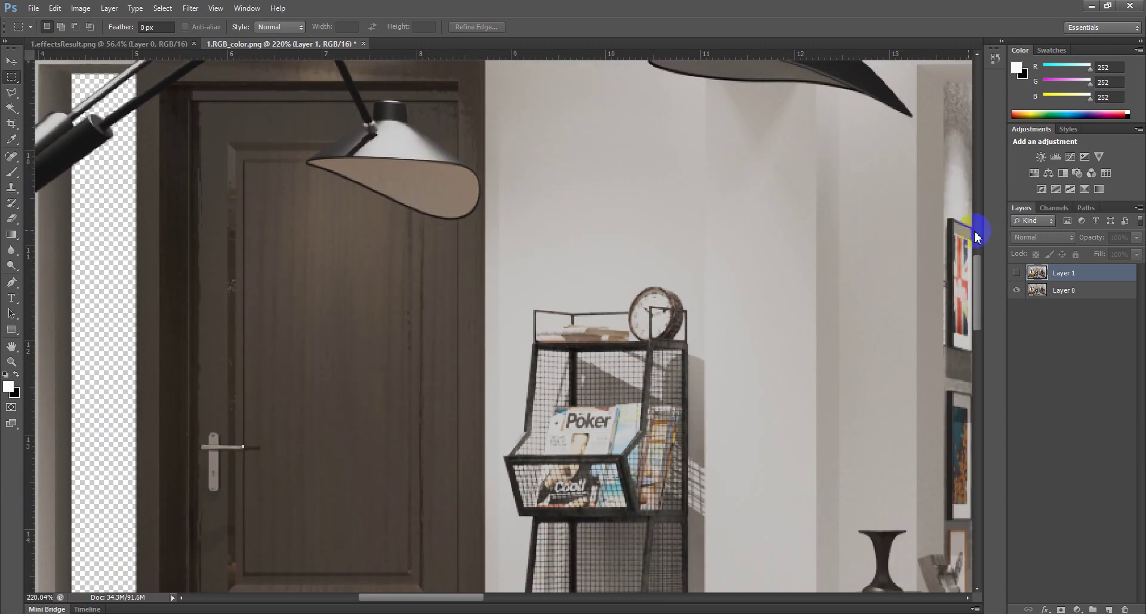
- Toggle Layer 1 over the door and lamp, leave it showing, and return to 3ds Max
left_click(1016, 274)
left_click(1017, 274)
left_click(1017, 274)
left_click(1017, 274)
left_click(1016, 274)
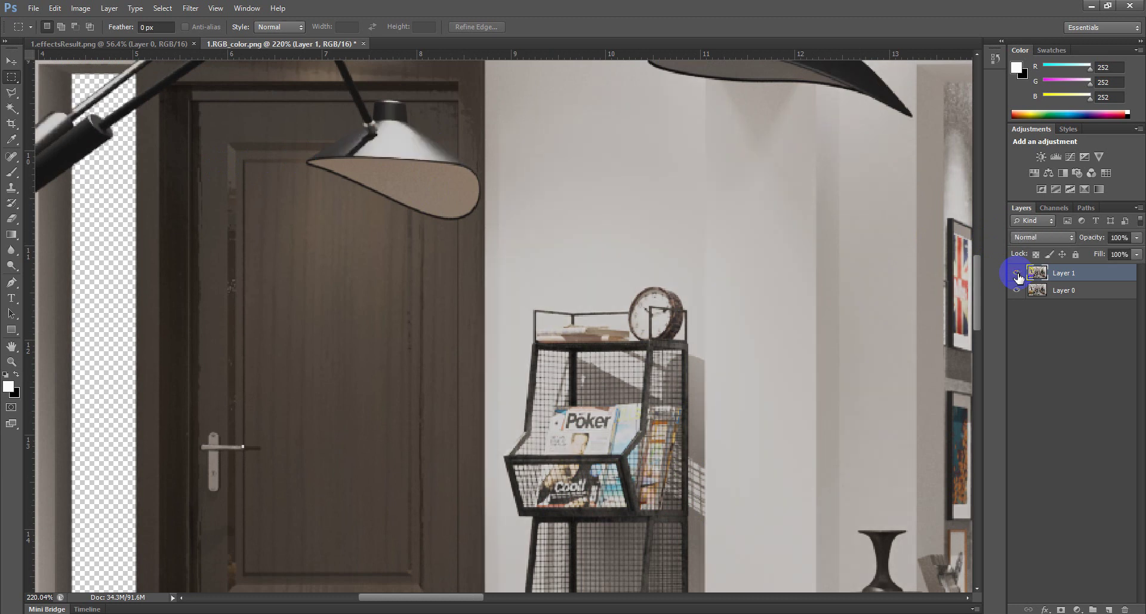
left_click(1017, 274)
left_click(1016, 274)
left_click(1016, 274)
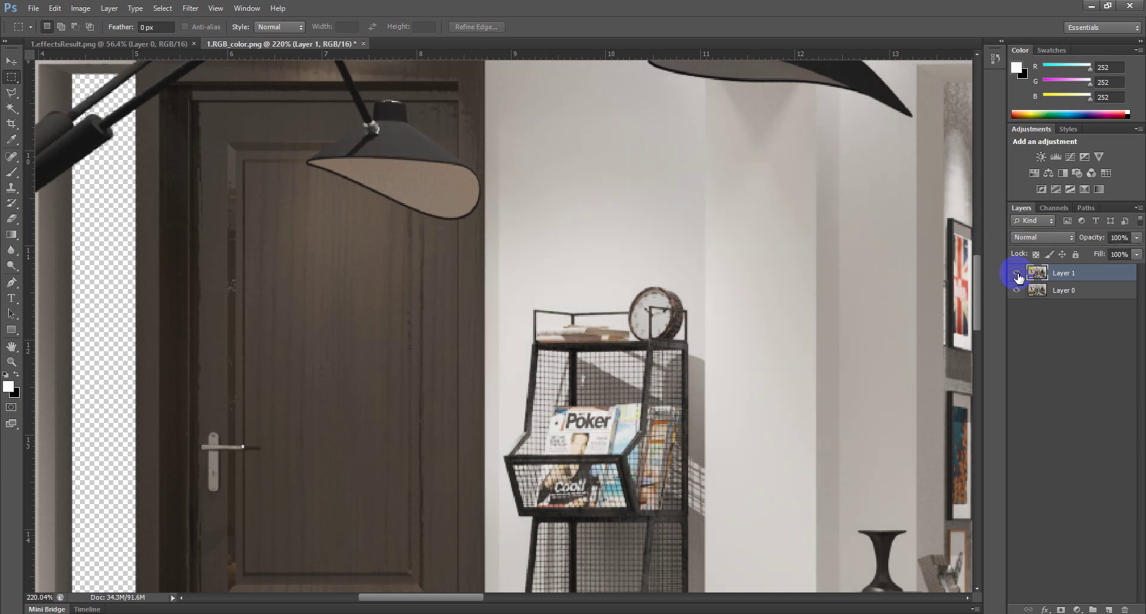
left_click(1016, 274)
left_click(1017, 274)
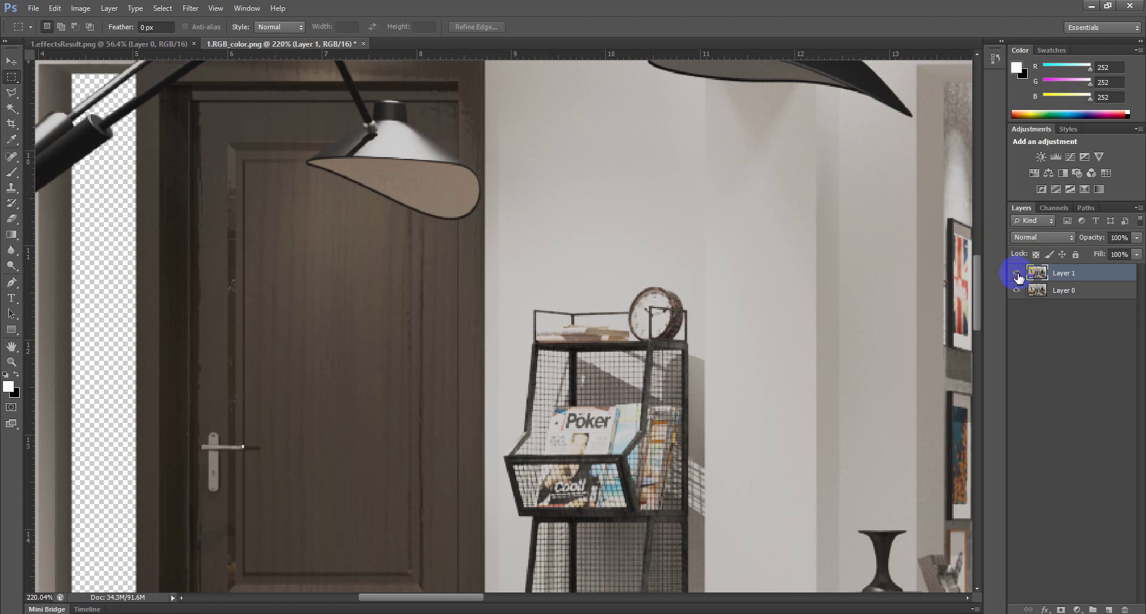
scroll(551, 261, "down", 2, "alt")
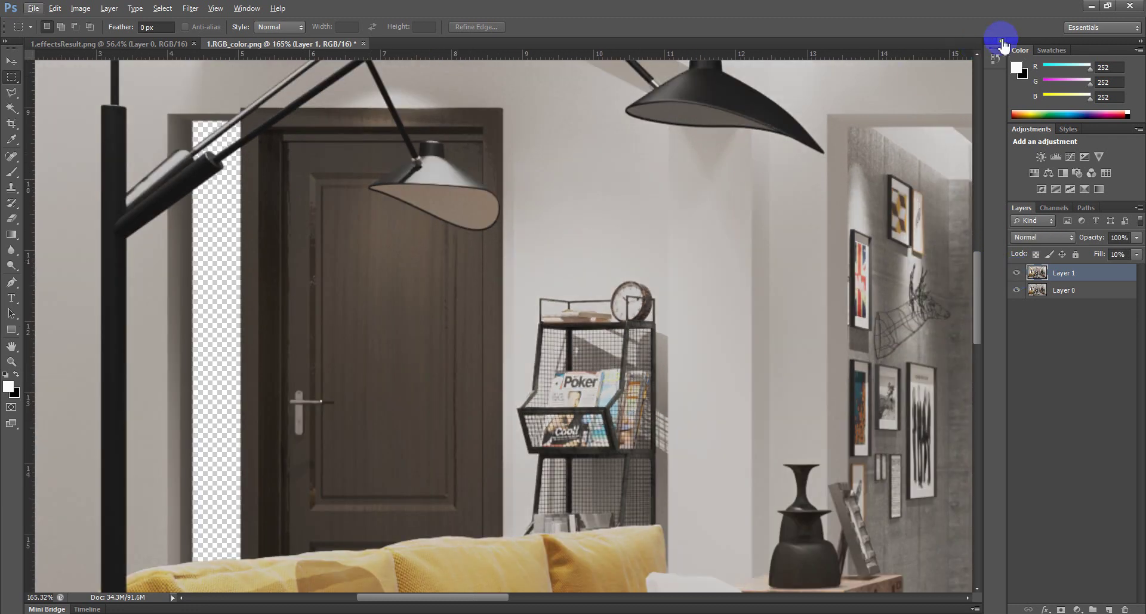
left_click(1090, 7)
left_click(650, 393)
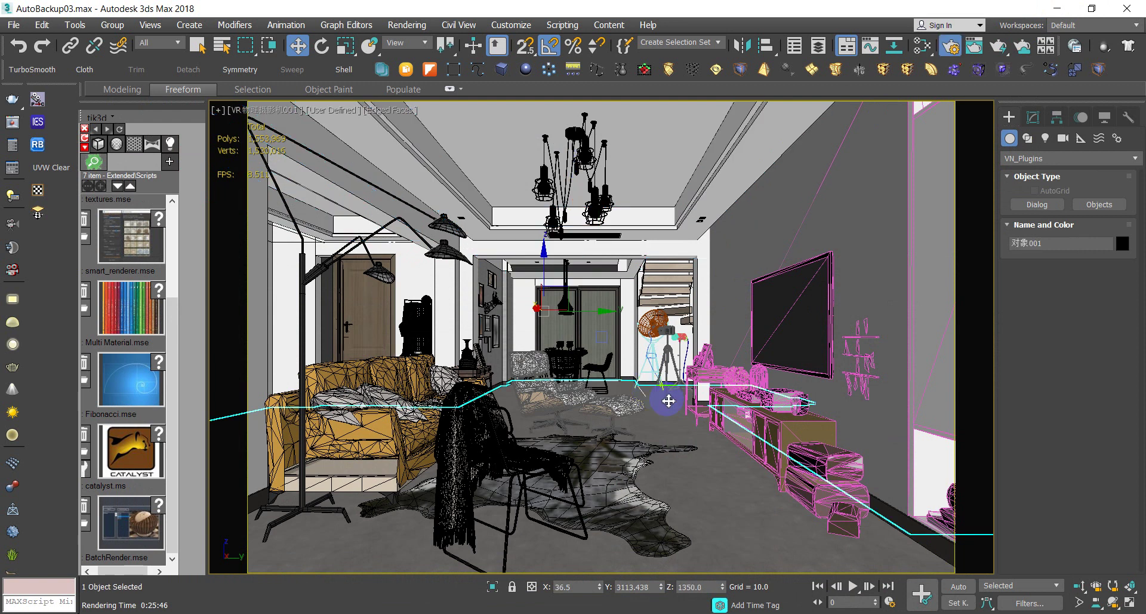
- Open Render Setup with F10 and select the VRayDenoiser render element
key("F10")
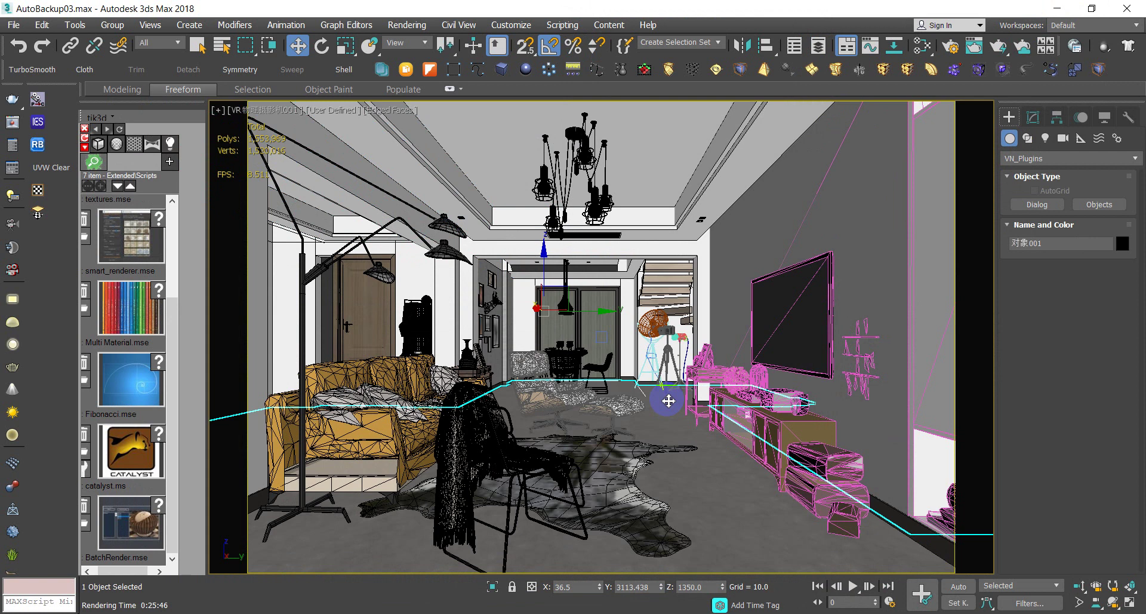
key("F10")
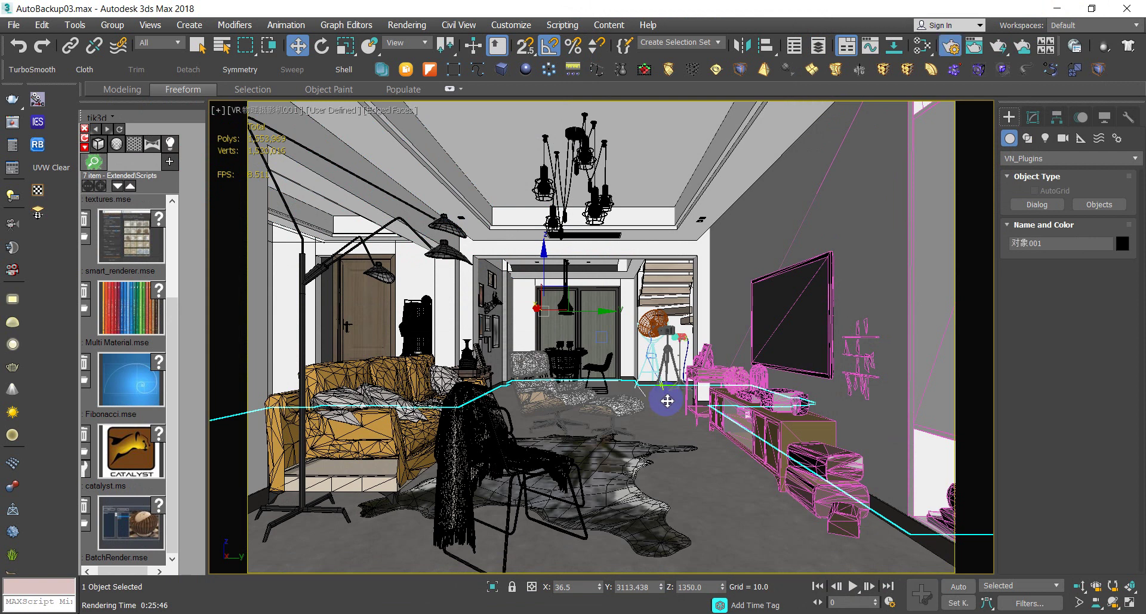
left_click(464, 358)
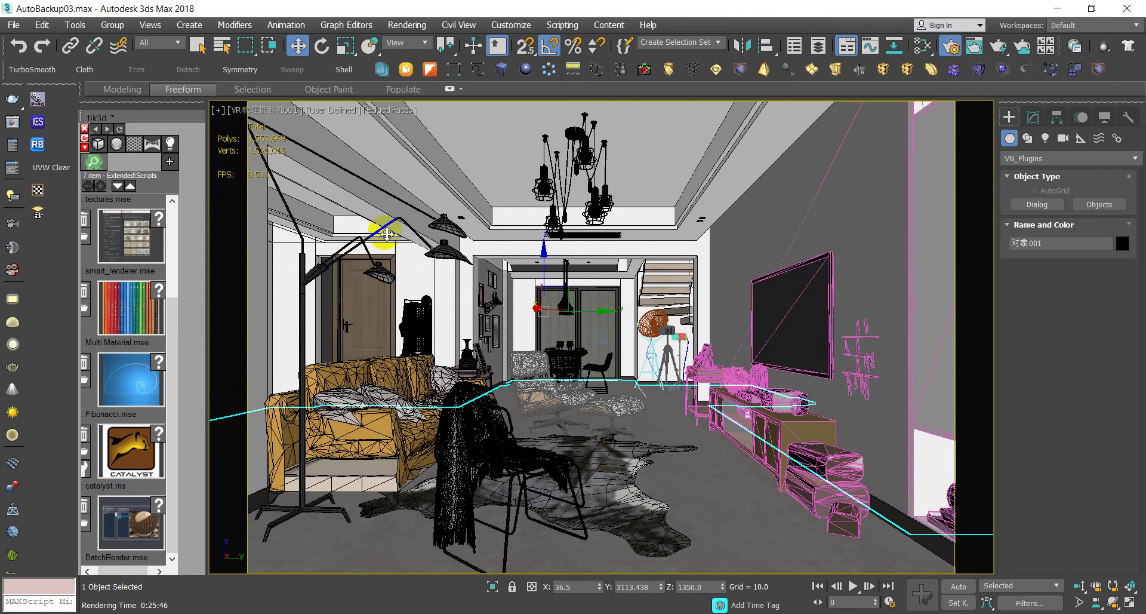
key("F10")
left_click(681, 172)
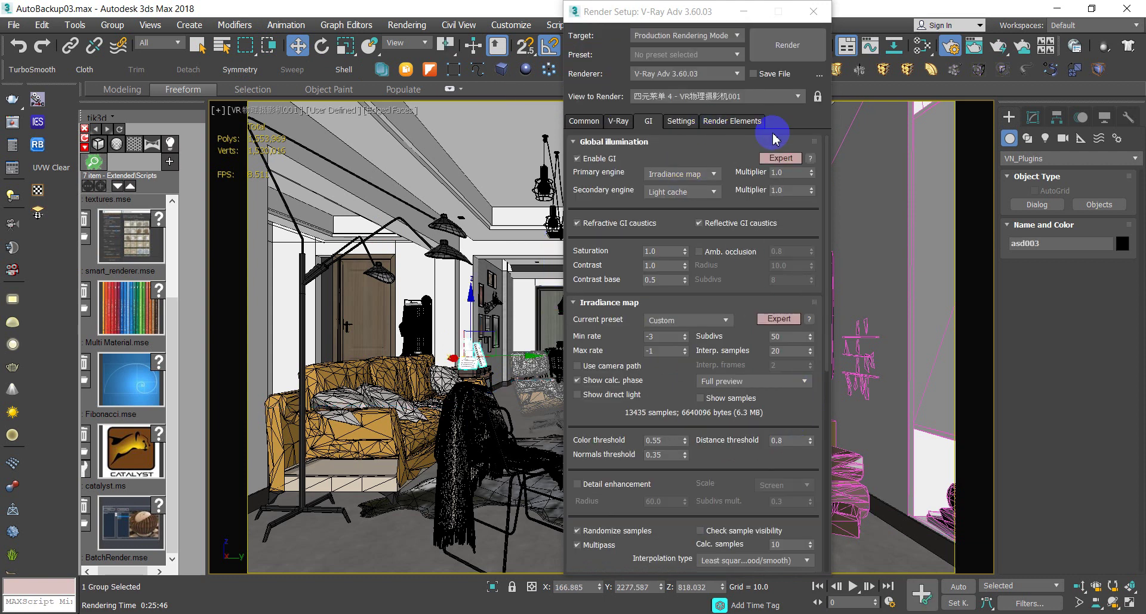
left_click(722, 122)
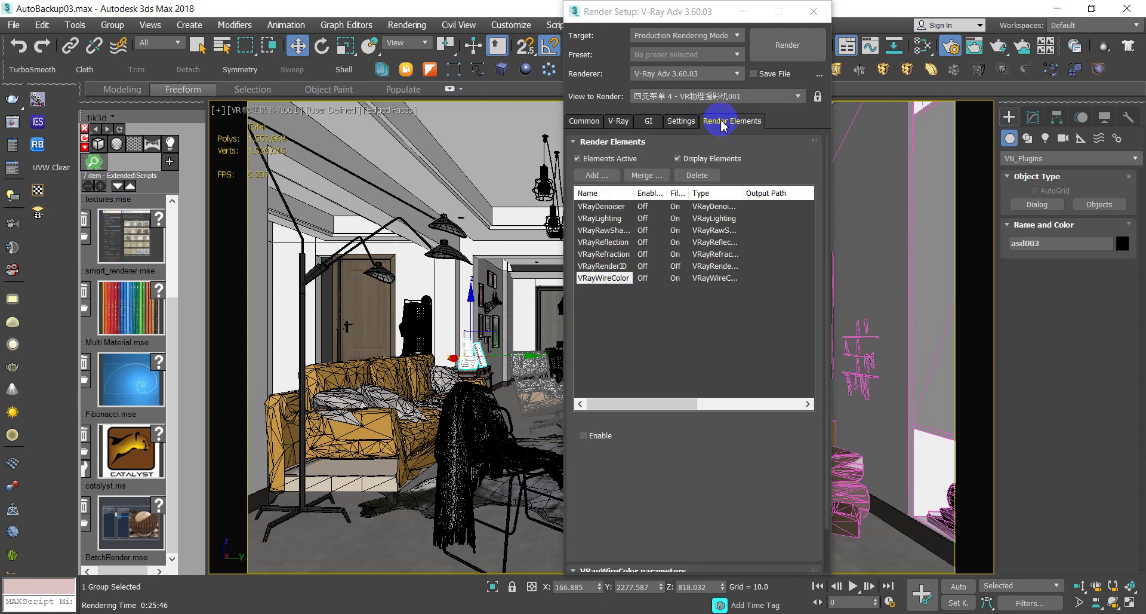
left_click(619, 212)
- Set the denoiser's 'generate render elements' option to Manual and rerun the denoiser with Update
left_click_drag(826, 289, 825, 442)
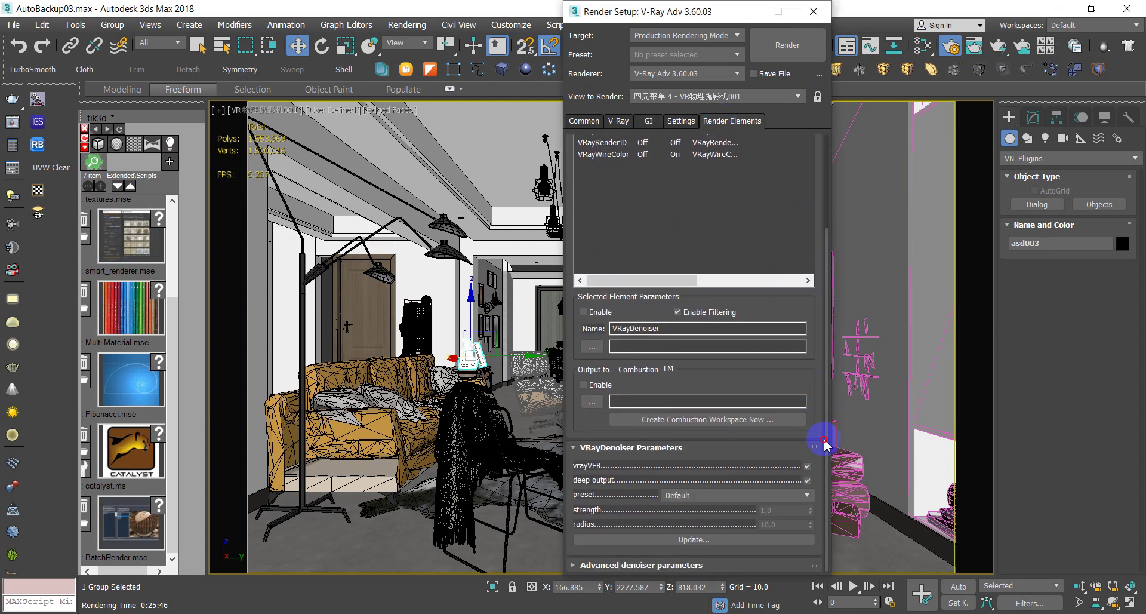
left_click(713, 564)
left_click(731, 555)
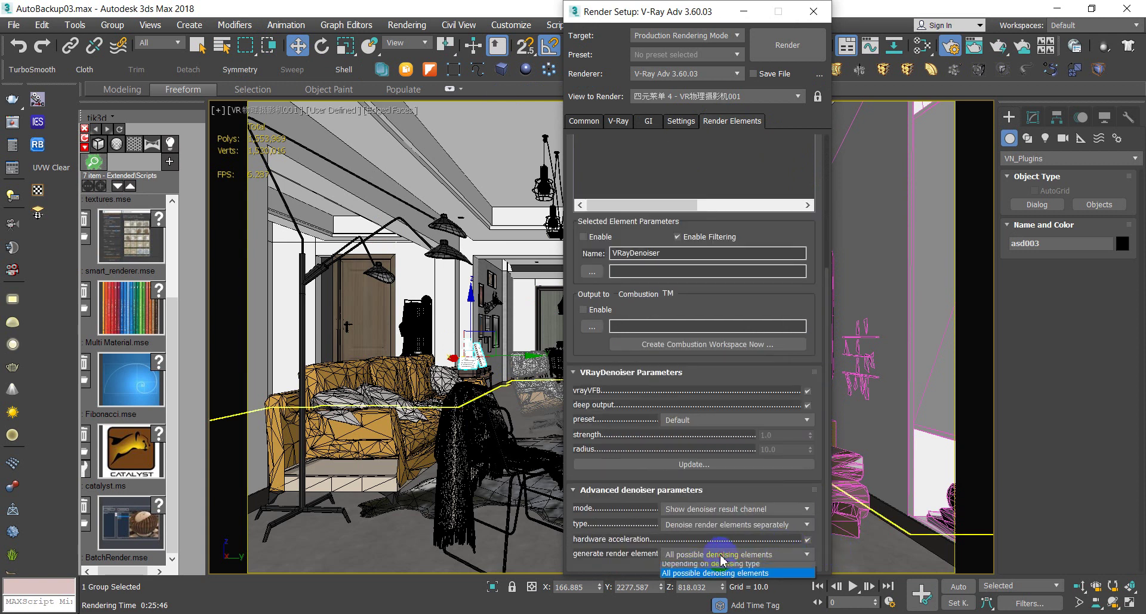
left_click(716, 558)
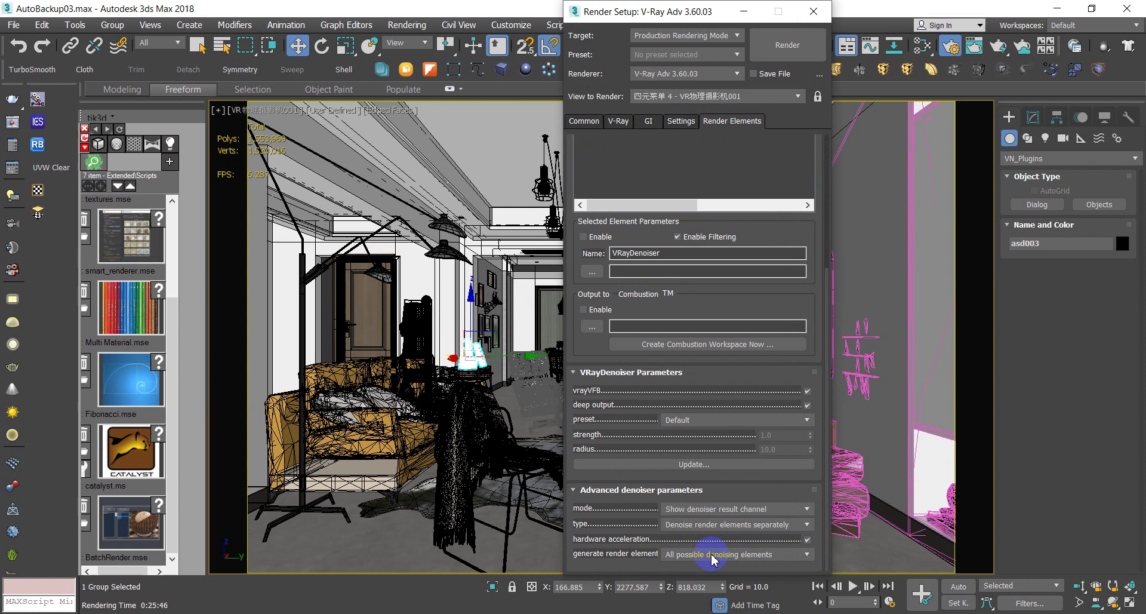
left_click(713, 555)
left_click(692, 567)
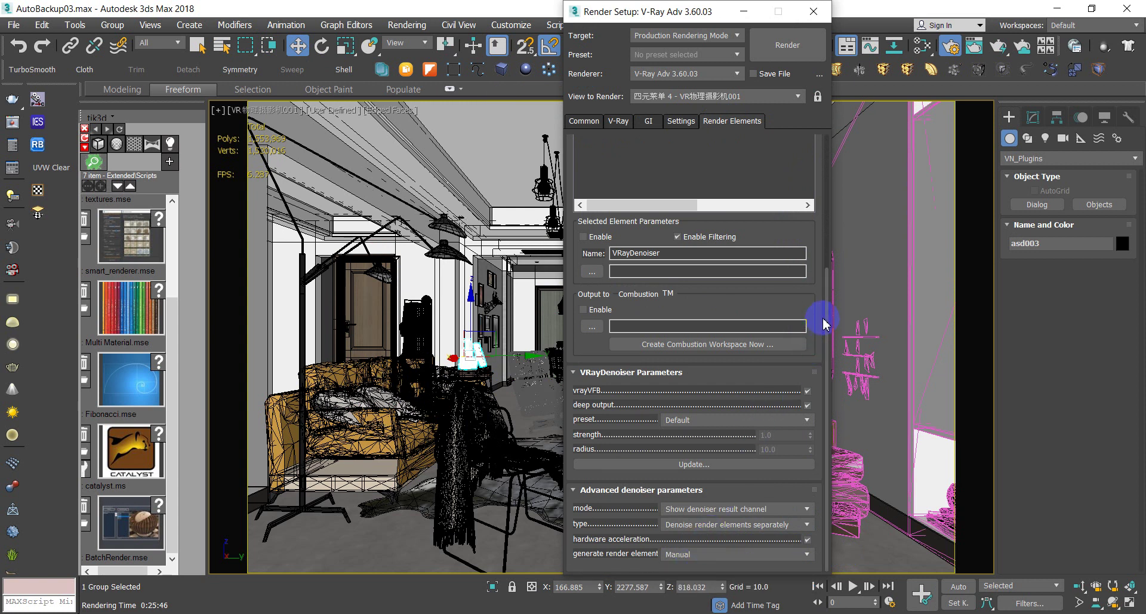
left_click(707, 464)
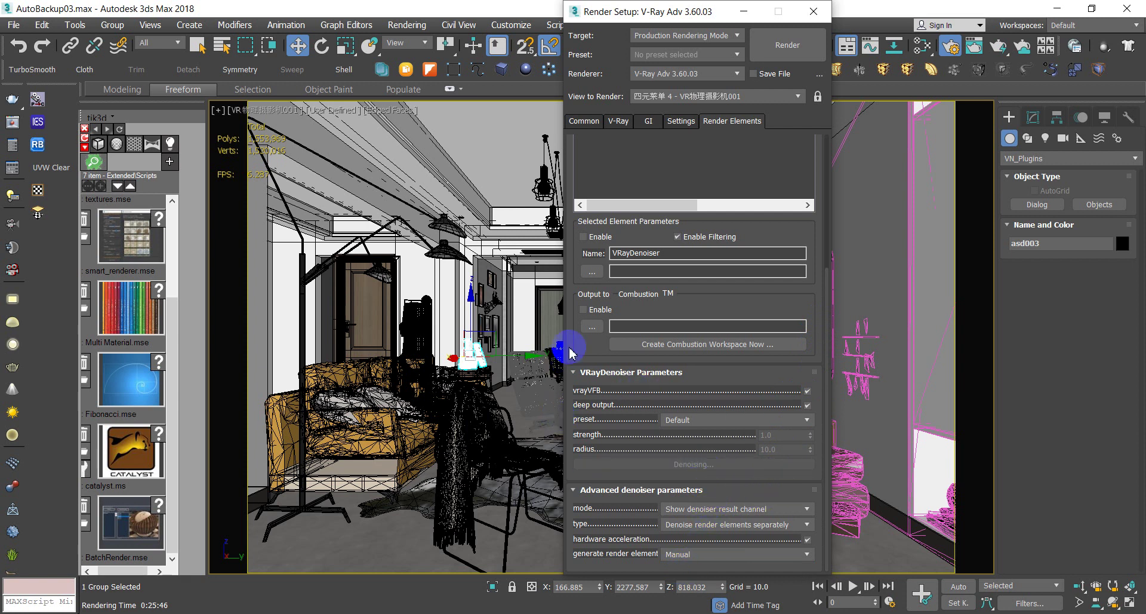
- Bring up Task Manager with Ctrl+Shift+Esc to check 3ds Max's CPU usage
left_click(789, 48)
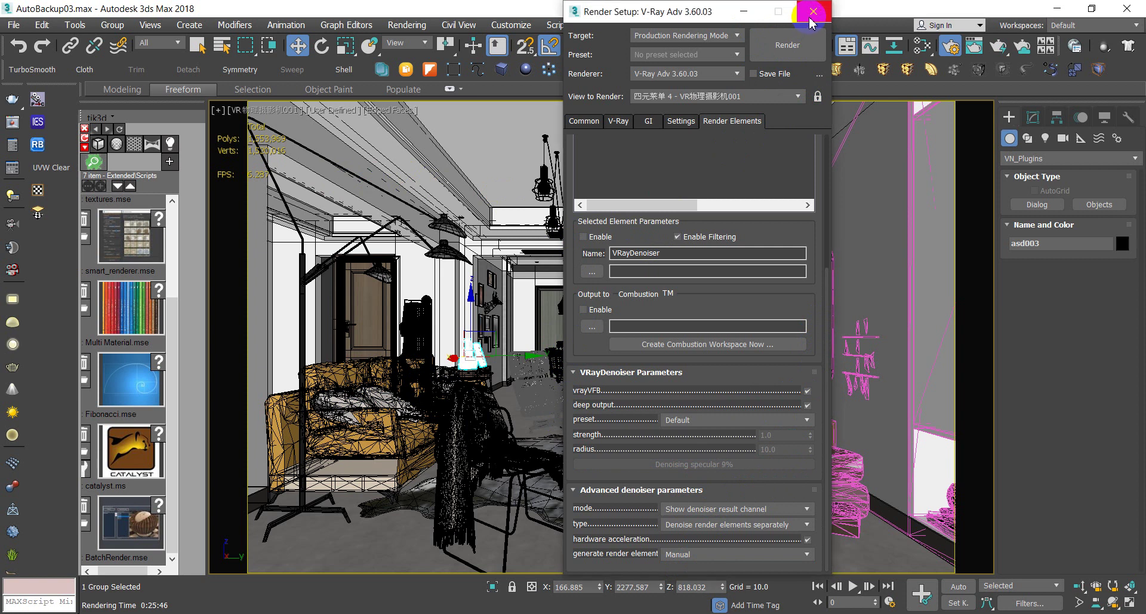
left_click(621, 246)
left_click(459, 404)
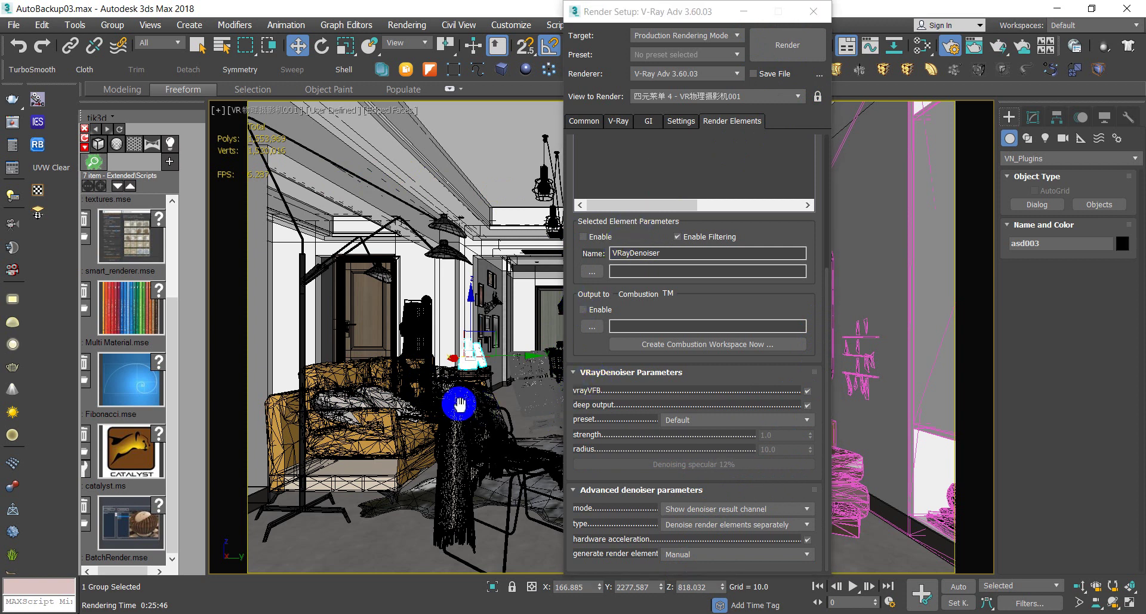
key("ctrl+shift+Escape")
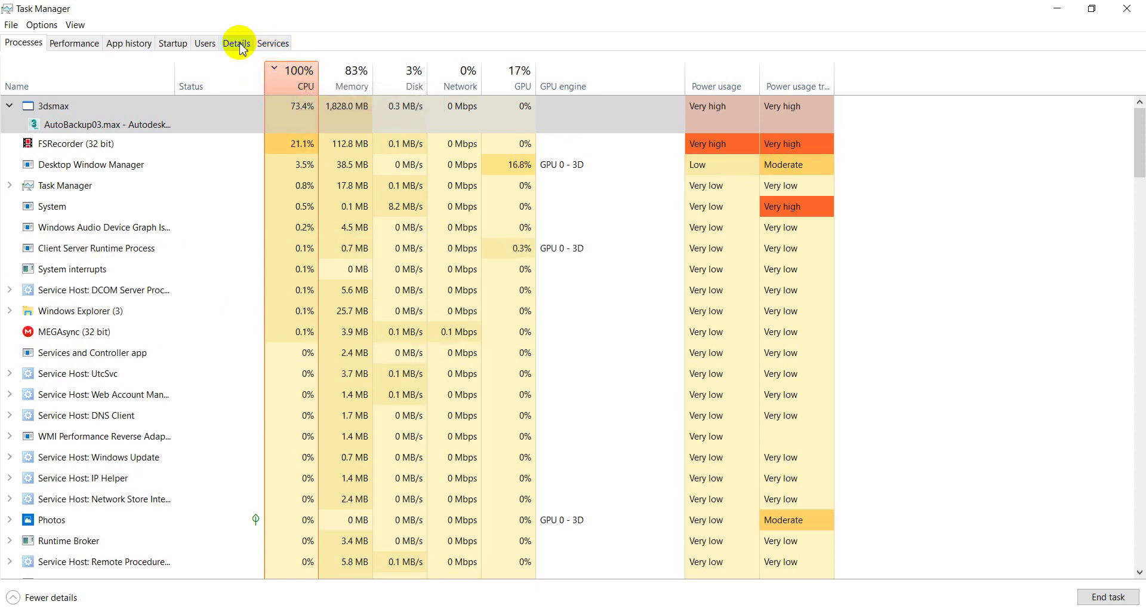
- Raise the 3dsmax.exe process priority to Above normal in Task Manager's Details list
left_click(238, 44)
left_click(980, 86)
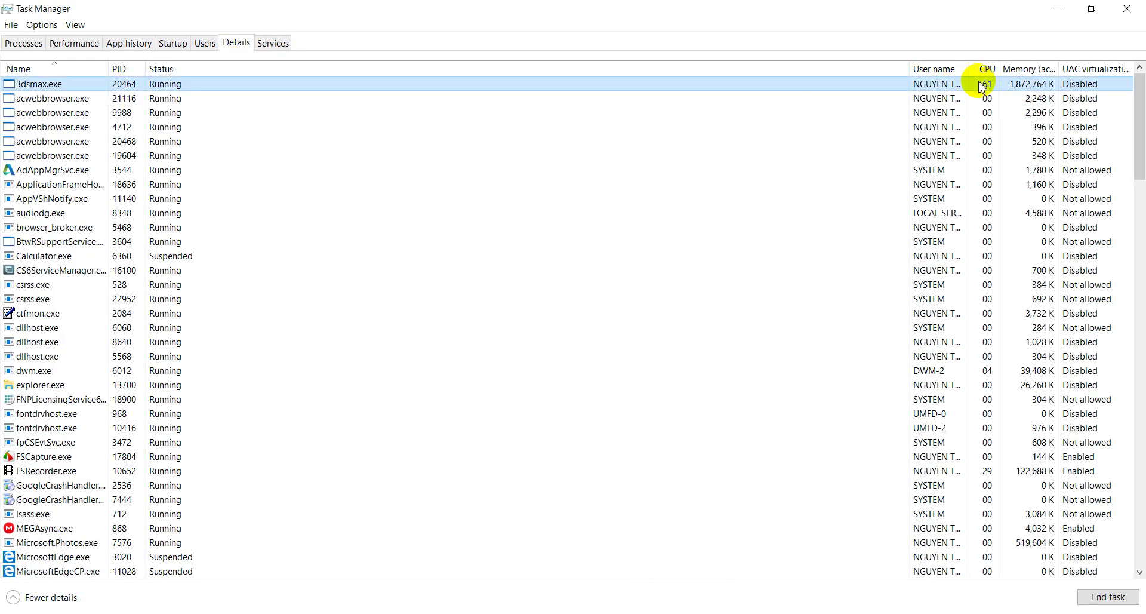
right_click(177, 86)
mouse_move(221, 127)
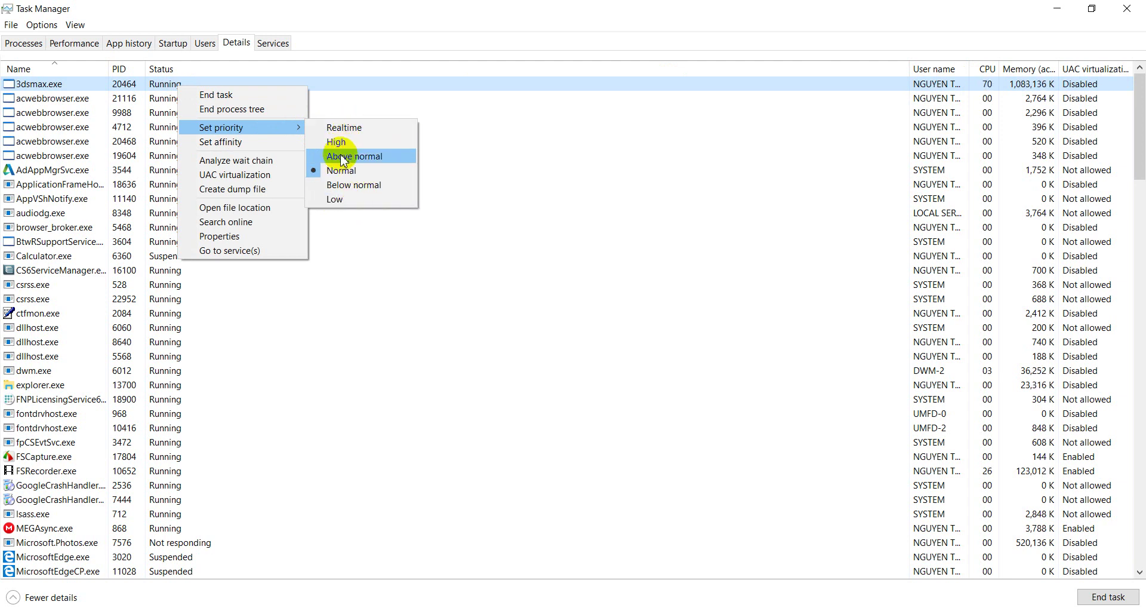
left_click(336, 200)
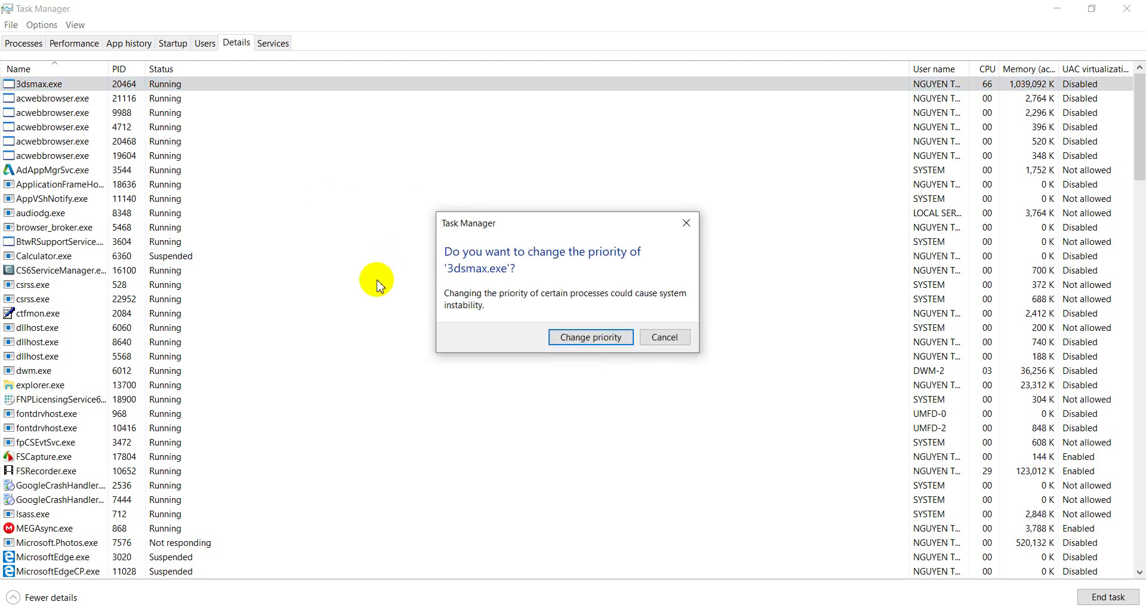
left_click(581, 338)
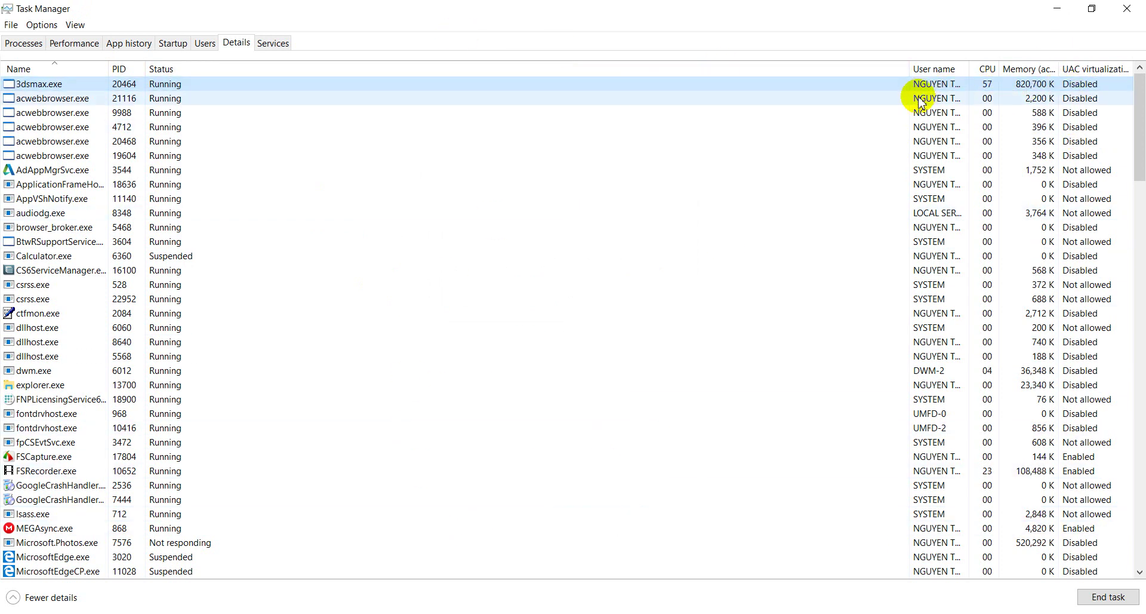
- Exclude CPU 5 from 3dsmax.exe's processor affinity, then minimize Task Manager
right_click(282, 88)
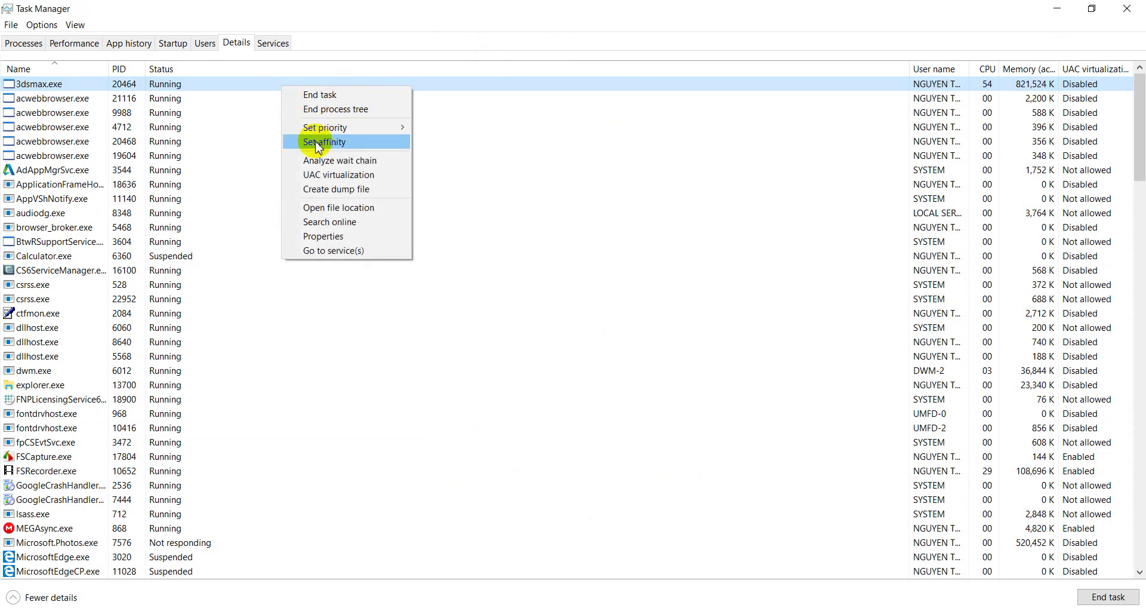
left_click(347, 146)
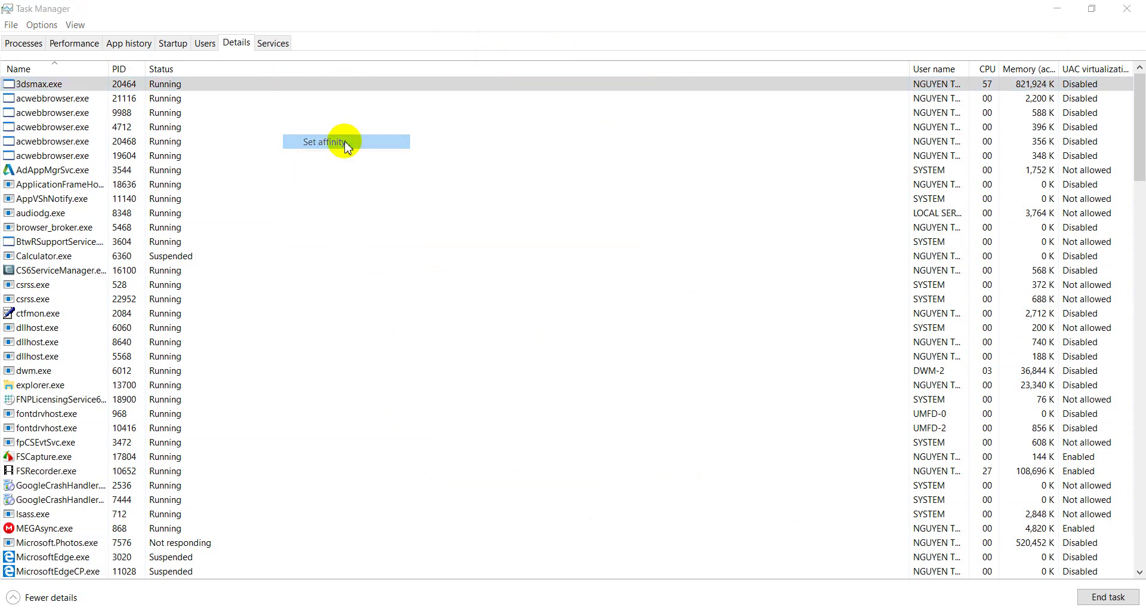
left_click_drag(101, 43, 554, 71)
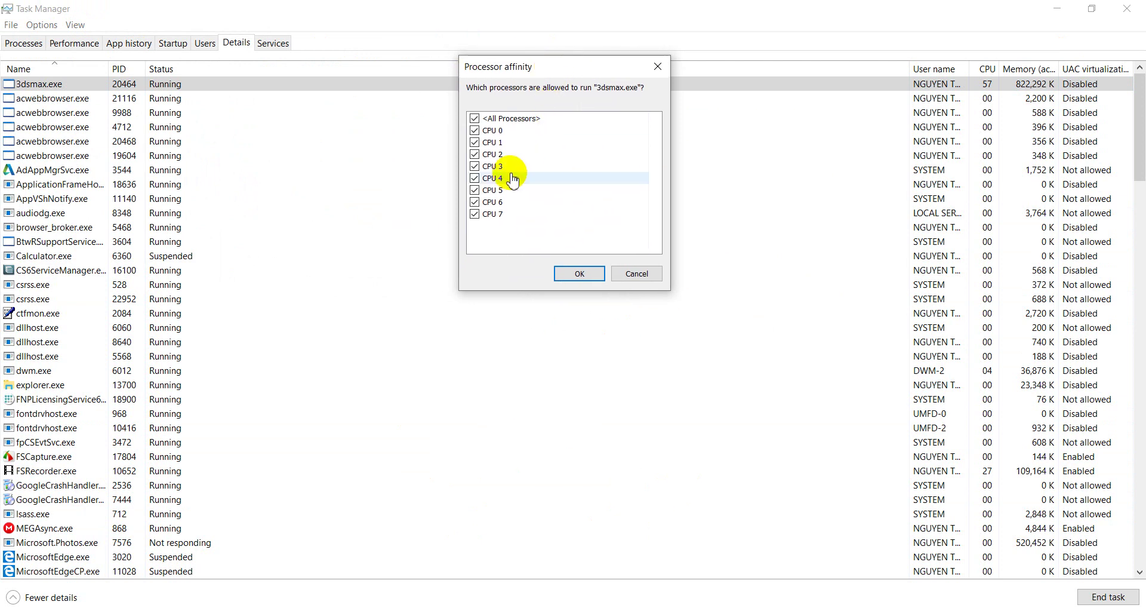
left_click(474, 178)
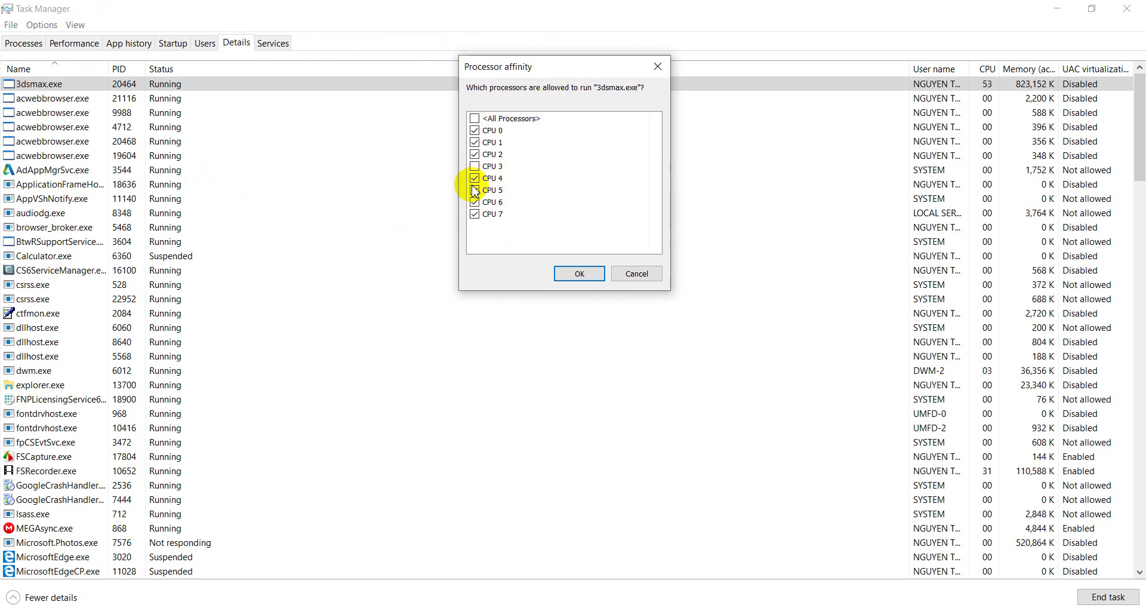
left_click(475, 178)
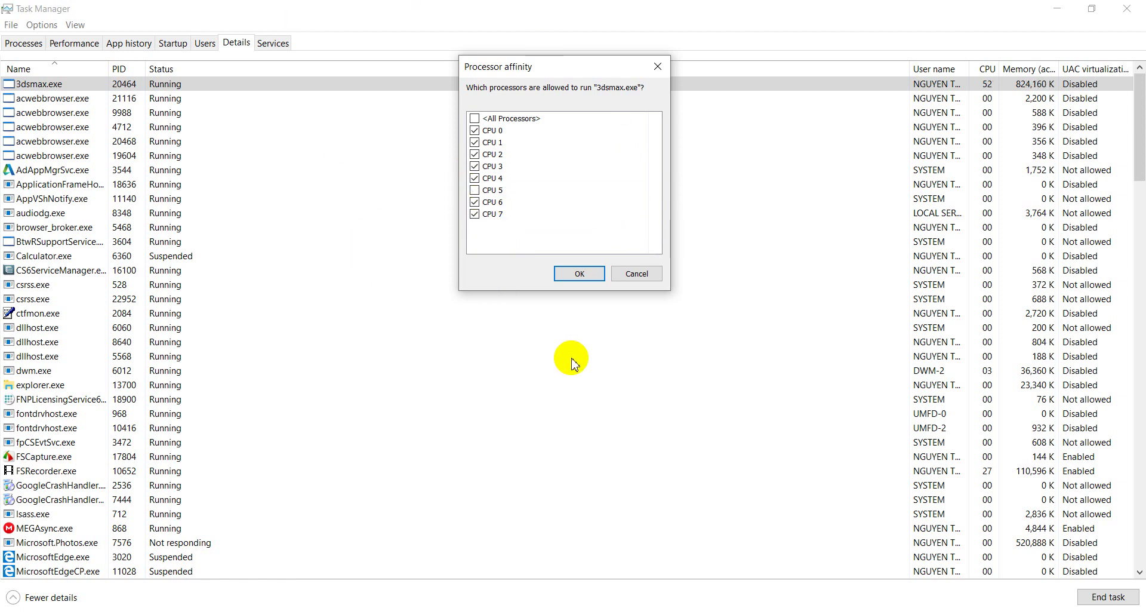
left_click(579, 275)
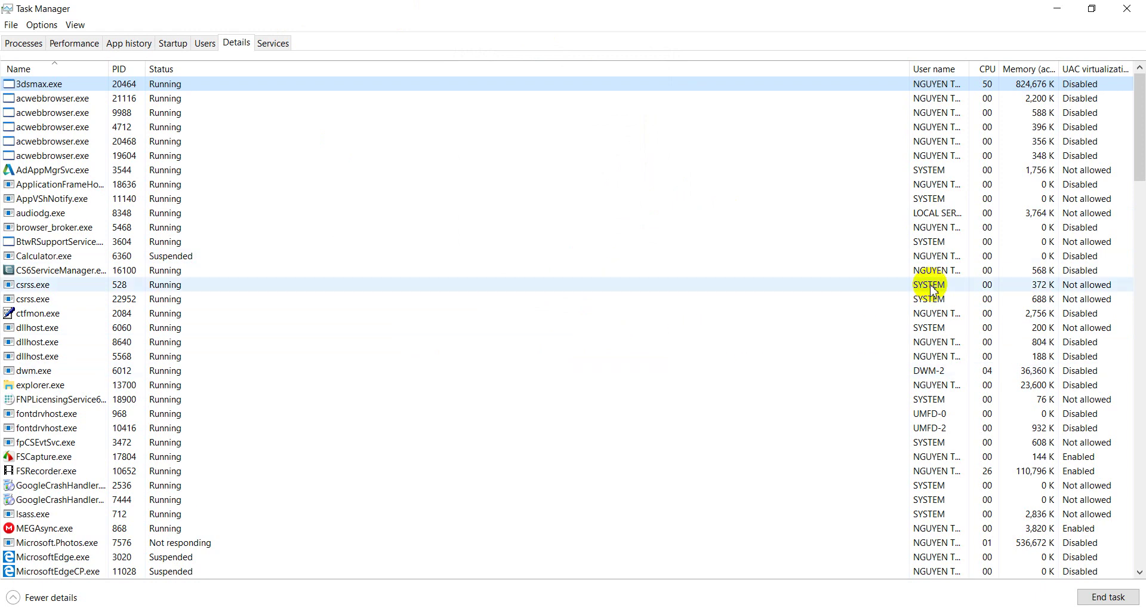
left_click(1057, 9)
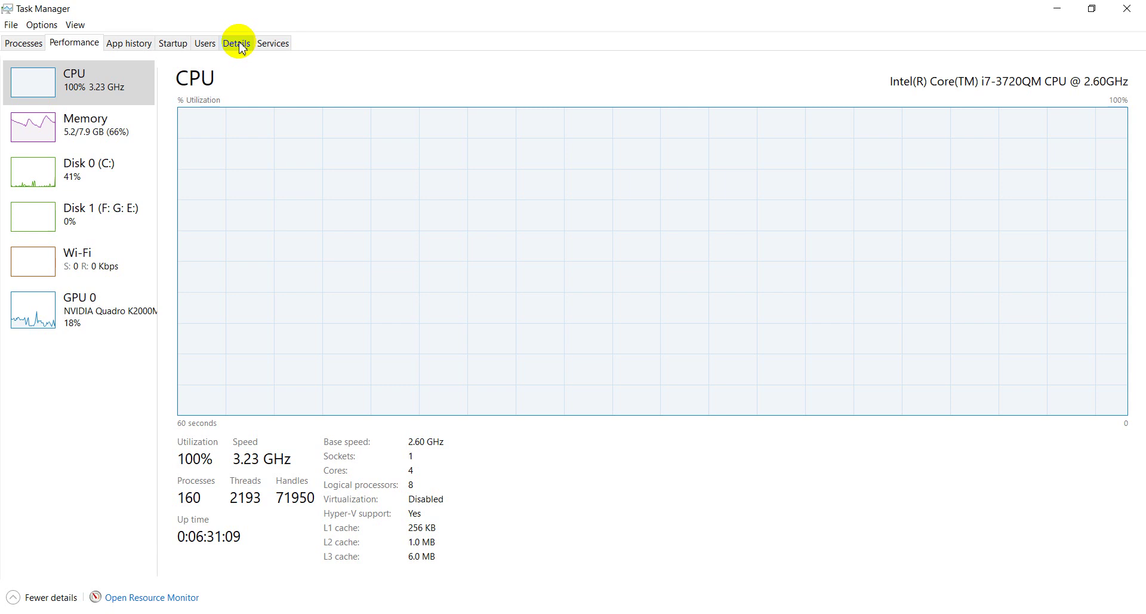
- Bring back the Details list and reopen 3dsmax.exe's processor affinity settings
left_click(239, 46)
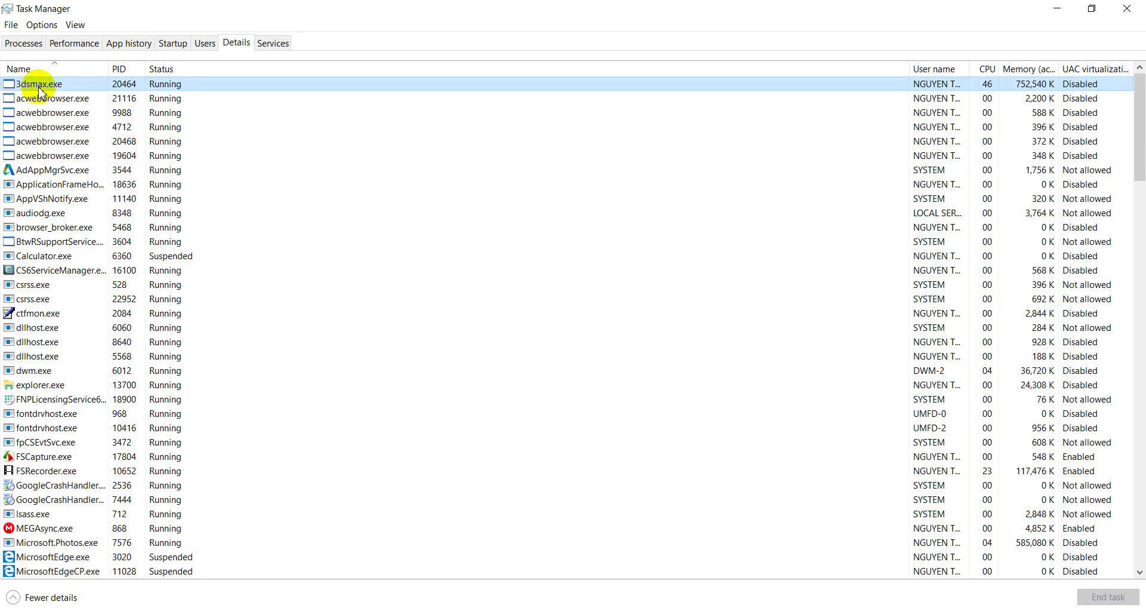
left_click_drag(39, 89, 38, 155)
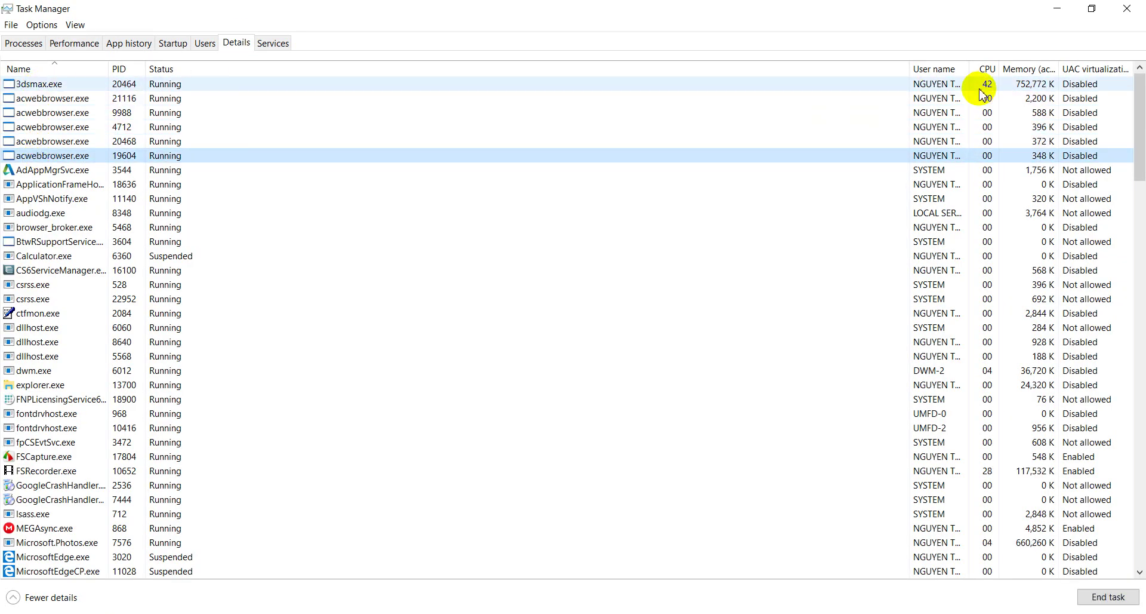
left_click(55, 84)
right_click(61, 74)
left_click(39, 84)
right_click(40, 85)
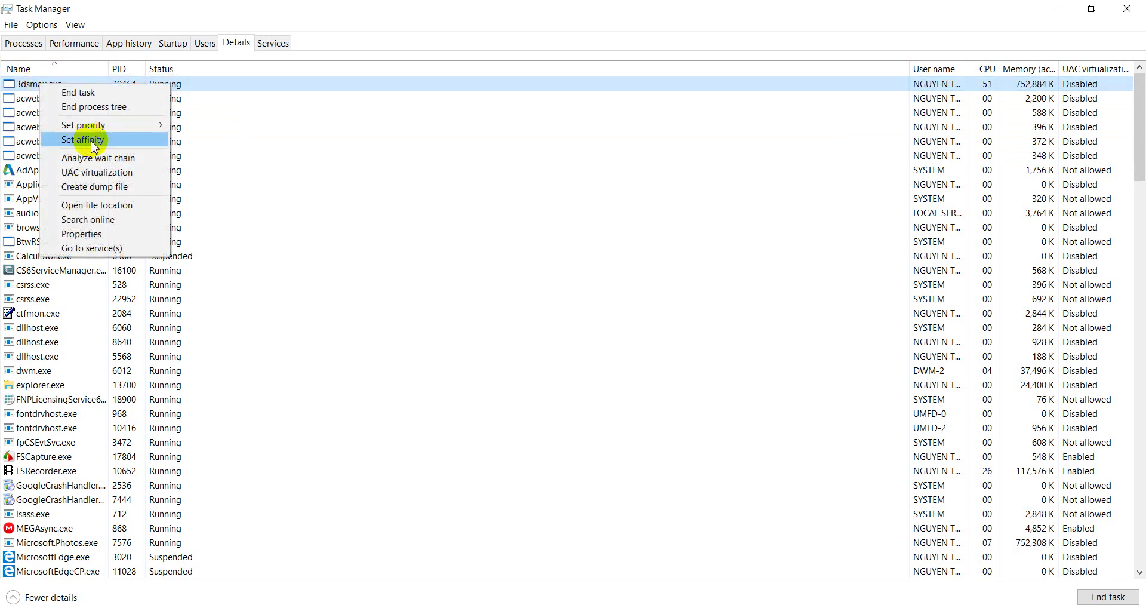
left_click(93, 140)
left_click_drag(92, 45, 359, 53)
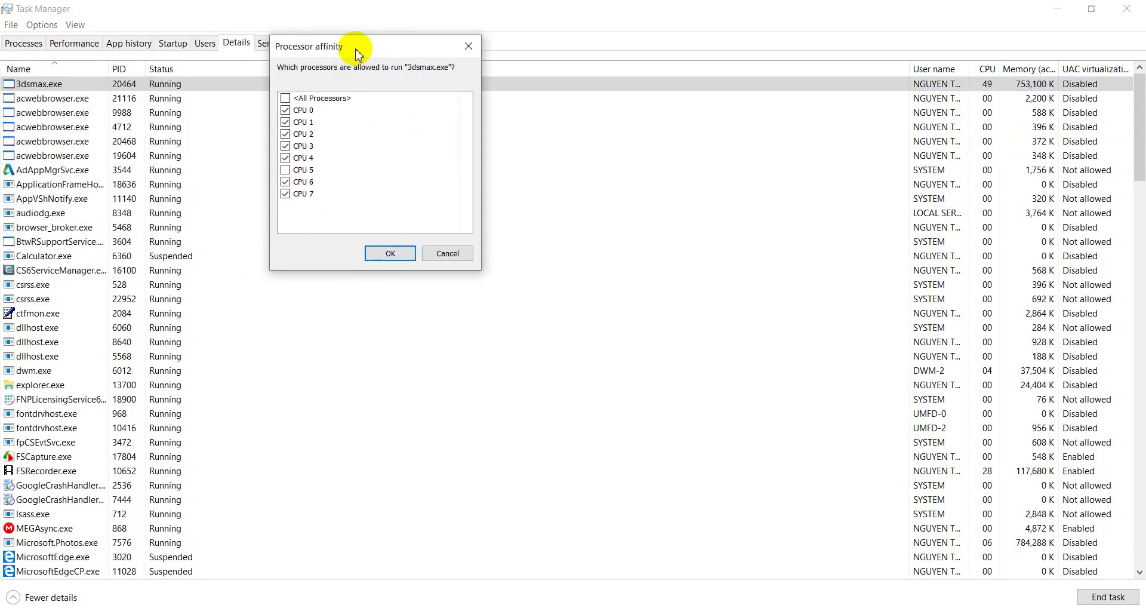
- Limit 3dsmax.exe's processor affinity by clearing CPU 4 and CPU 5
left_click(286, 169)
left_click(285, 182)
left_click(286, 170)
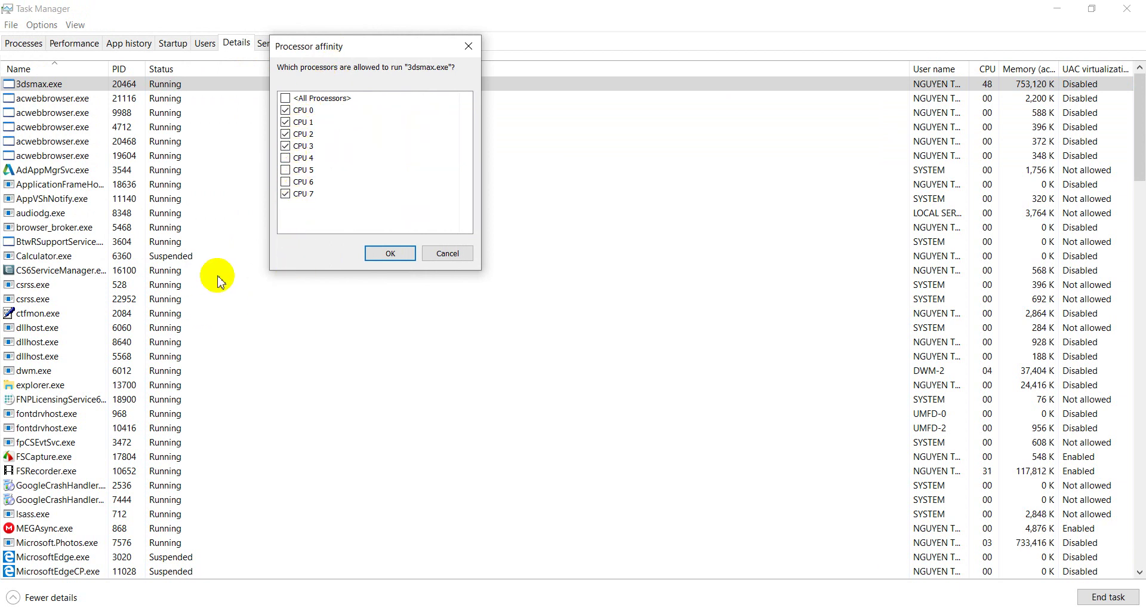
left_click(286, 170)
left_click(286, 182)
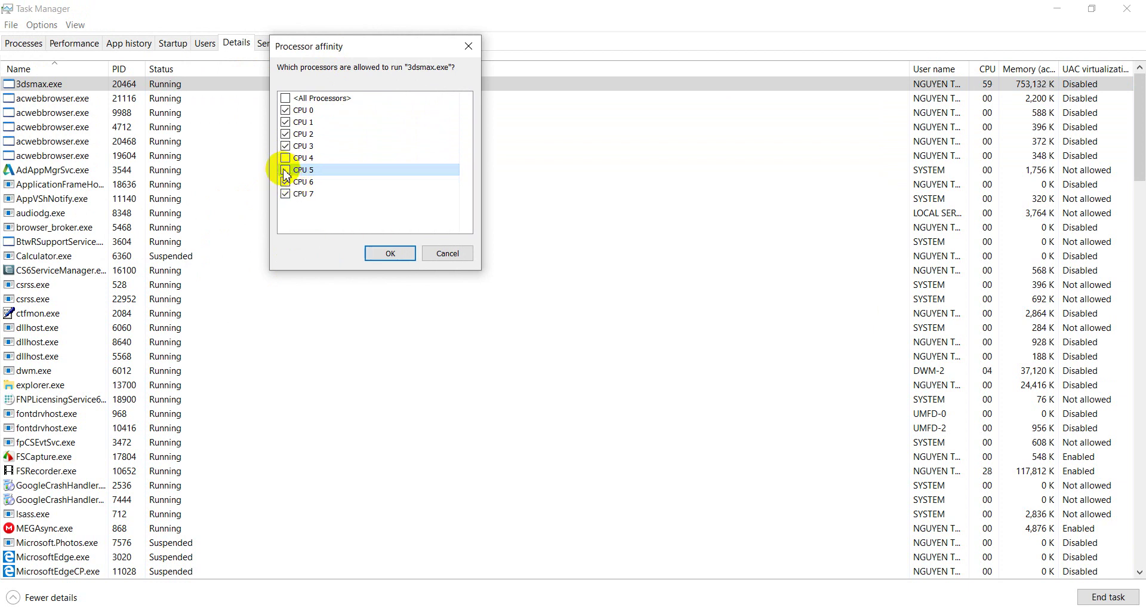
left_click(285, 172)
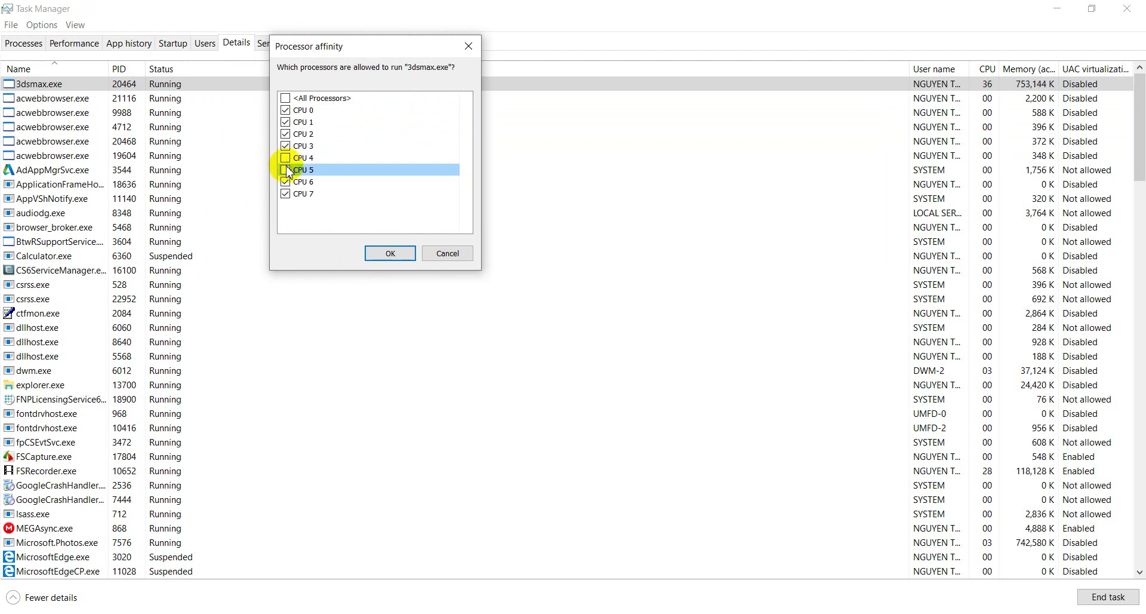
left_click(286, 170)
left_click(286, 158)
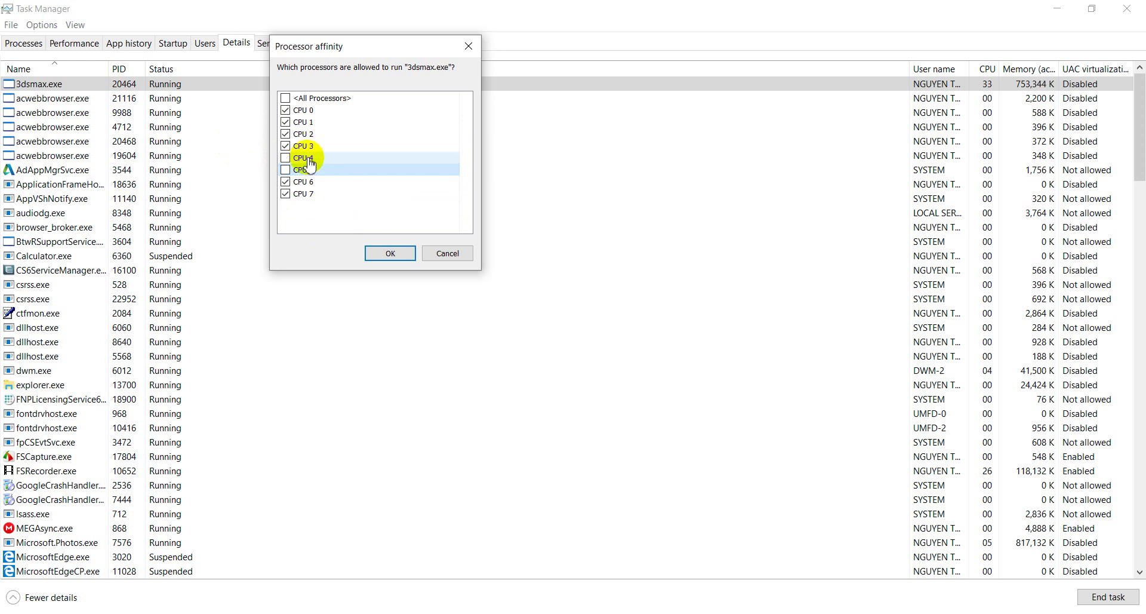
left_click(385, 251)
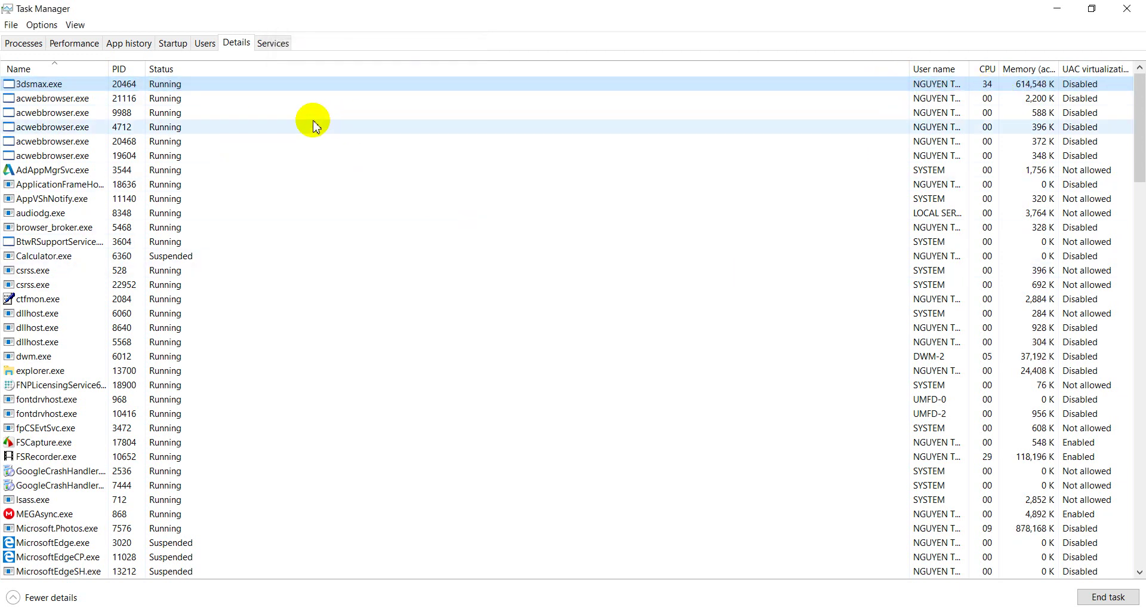
- Restore 3dsmax.exe's affinity to all processors and switch back to 3ds Max with Alt+Tab
right_click(191, 87)
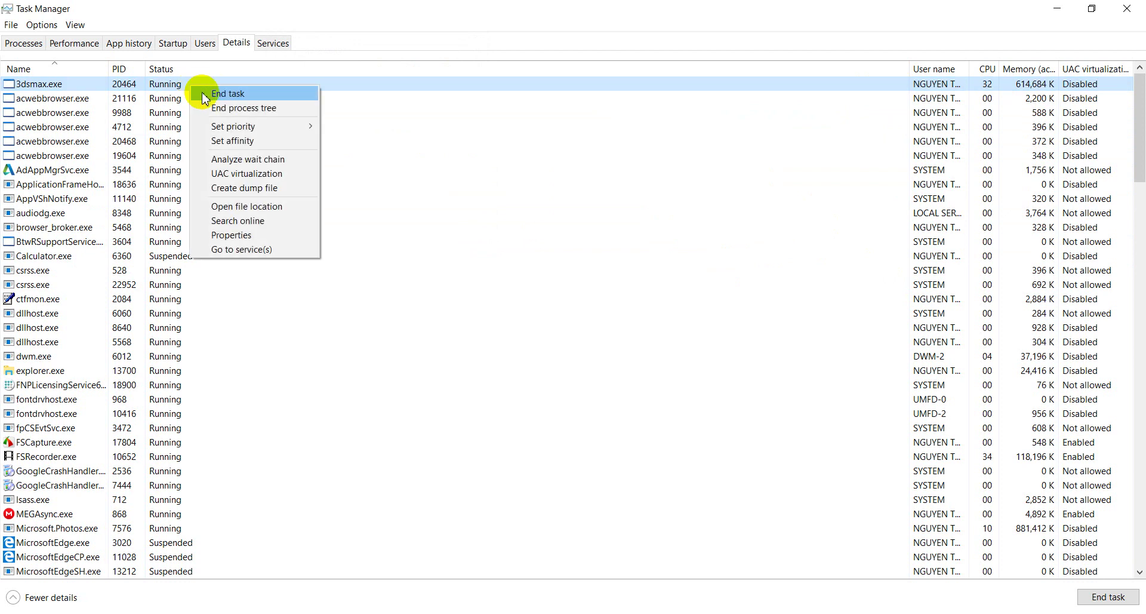
left_click(242, 141)
left_click(21, 156)
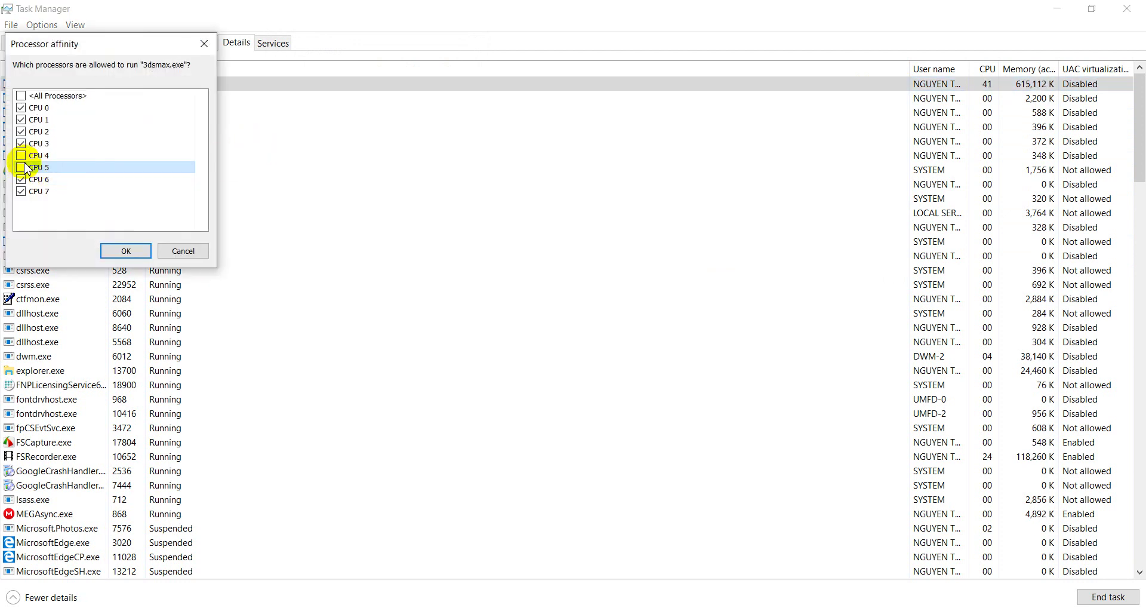
left_click(21, 167)
left_click(119, 249)
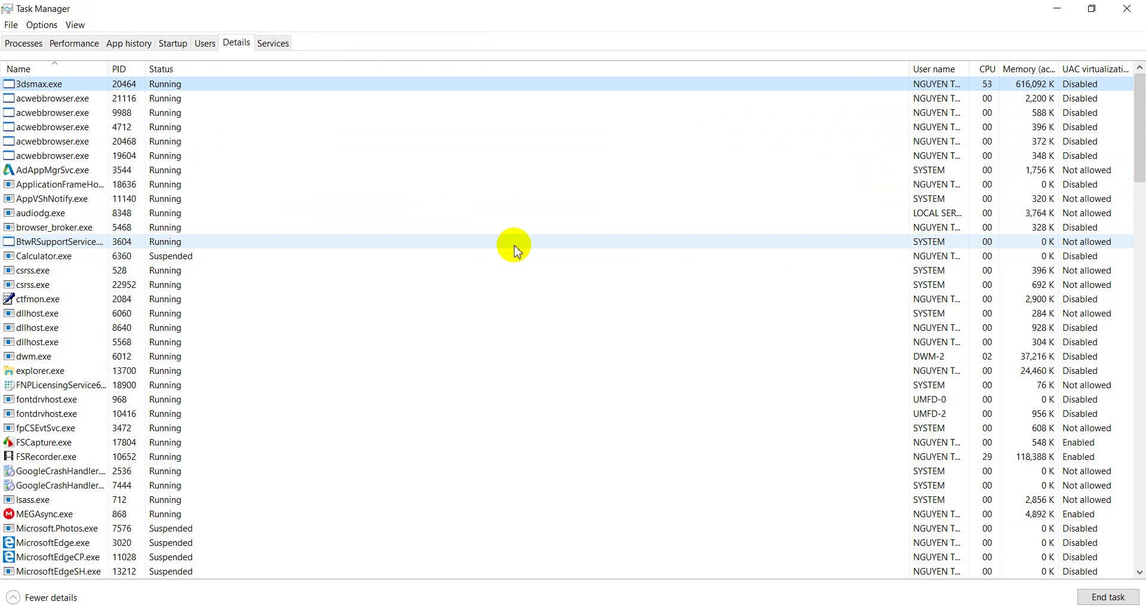
key("alt+Tab")
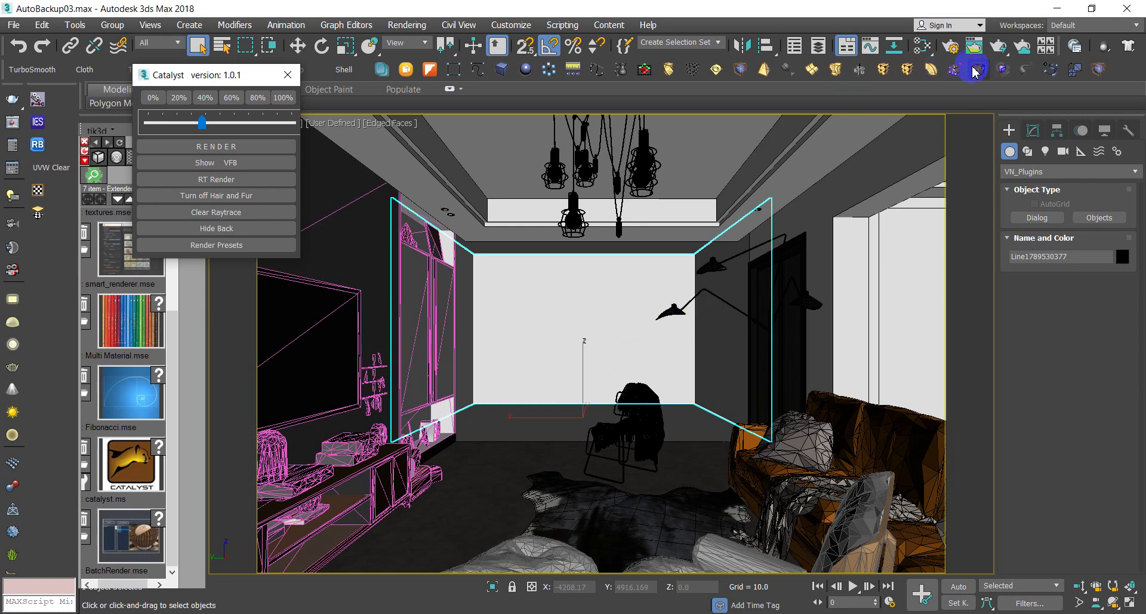
- Add a VRayDenoiser element in Render Setup's Render Elements tab
left_click(951, 48)
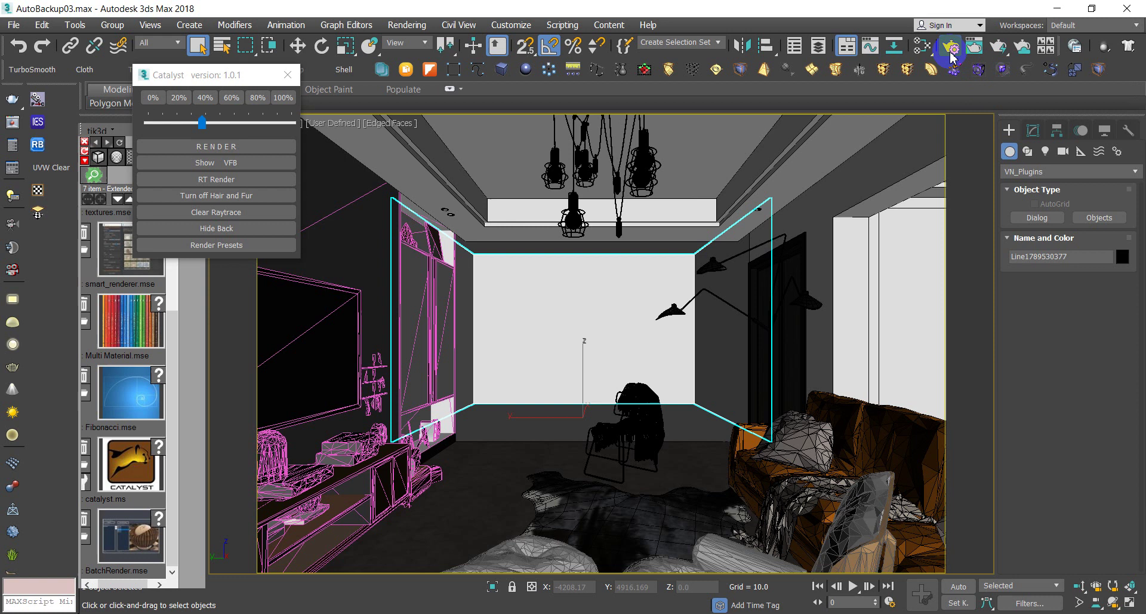
left_click(712, 121)
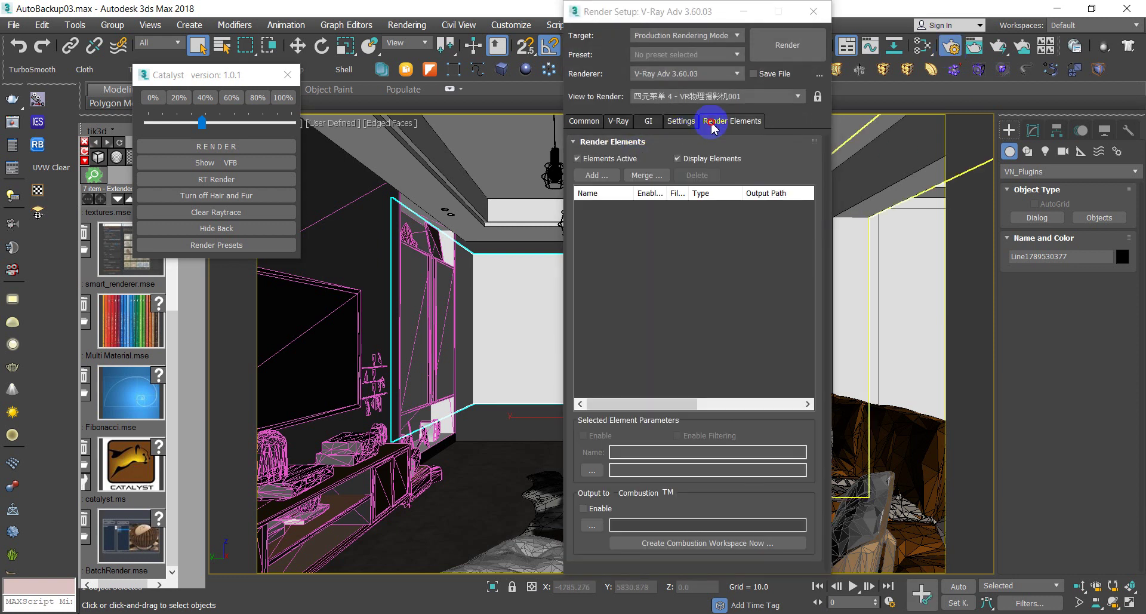
left_click(604, 176)
double_click(597, 241)
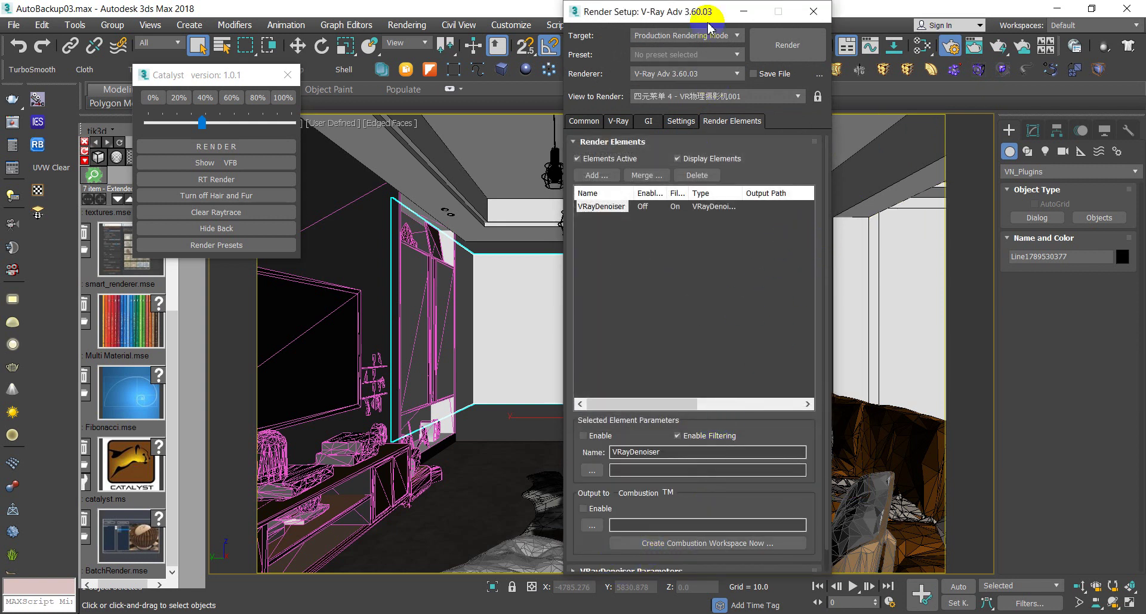
left_click_drag(701, 5, 700, 27)
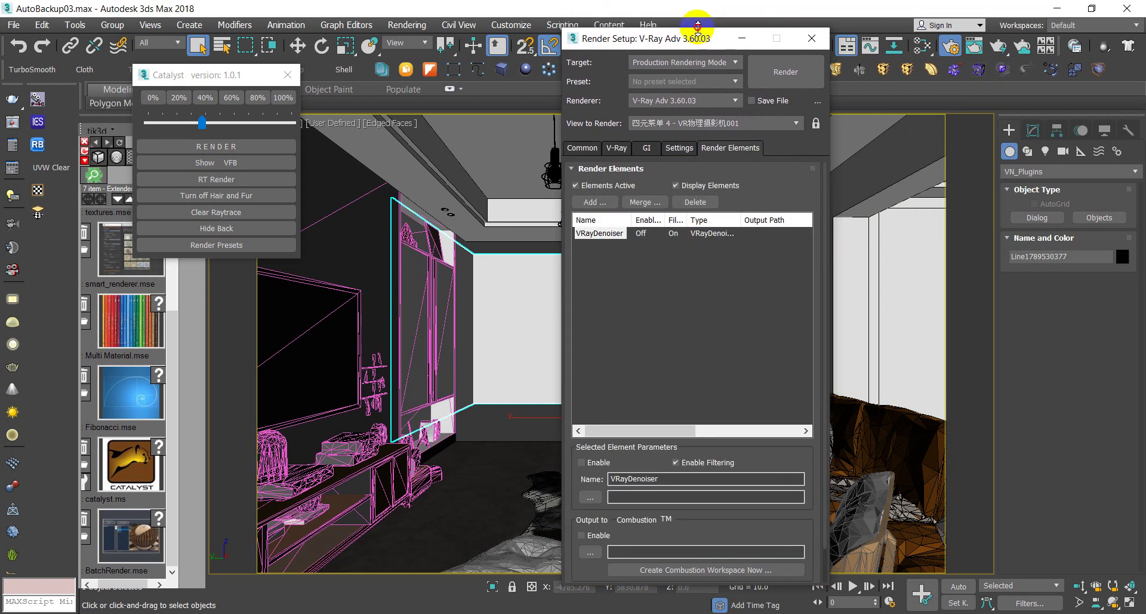
left_click_drag(699, 27, 702, 4)
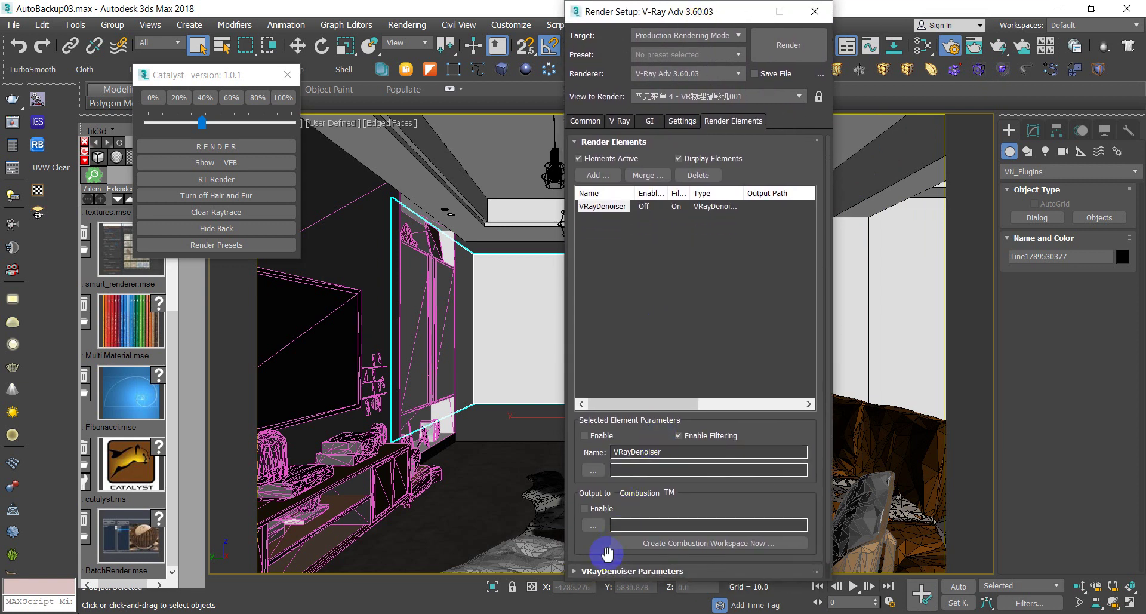
- Set VRayDenoiser mode to Show denoiser result channel and type to Denoise render elements separately
left_click(606, 570)
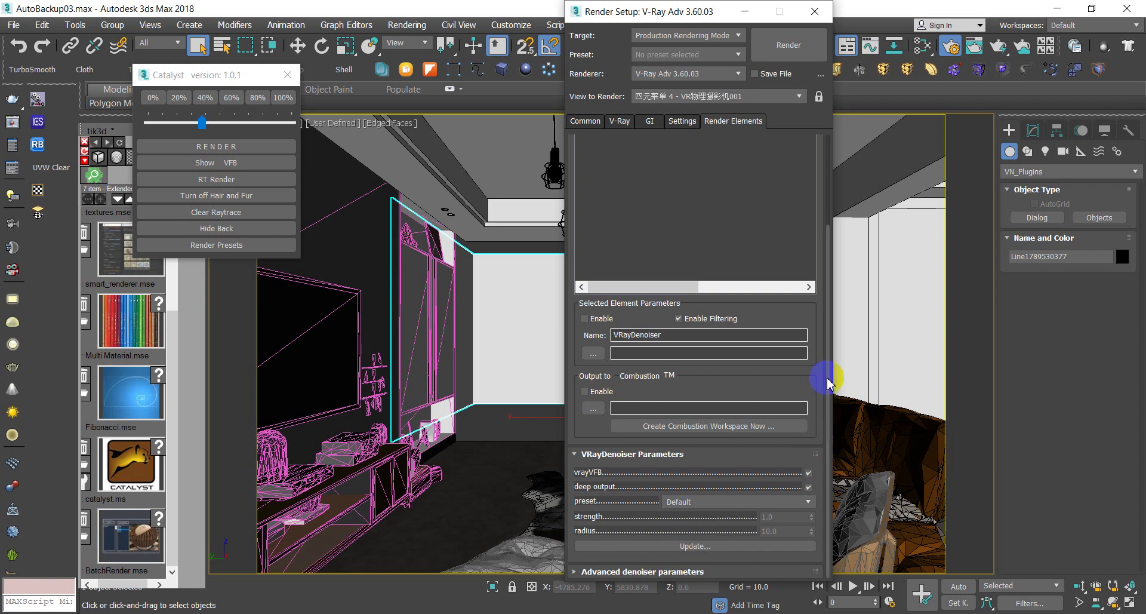
left_click_drag(818, 397, 825, 337)
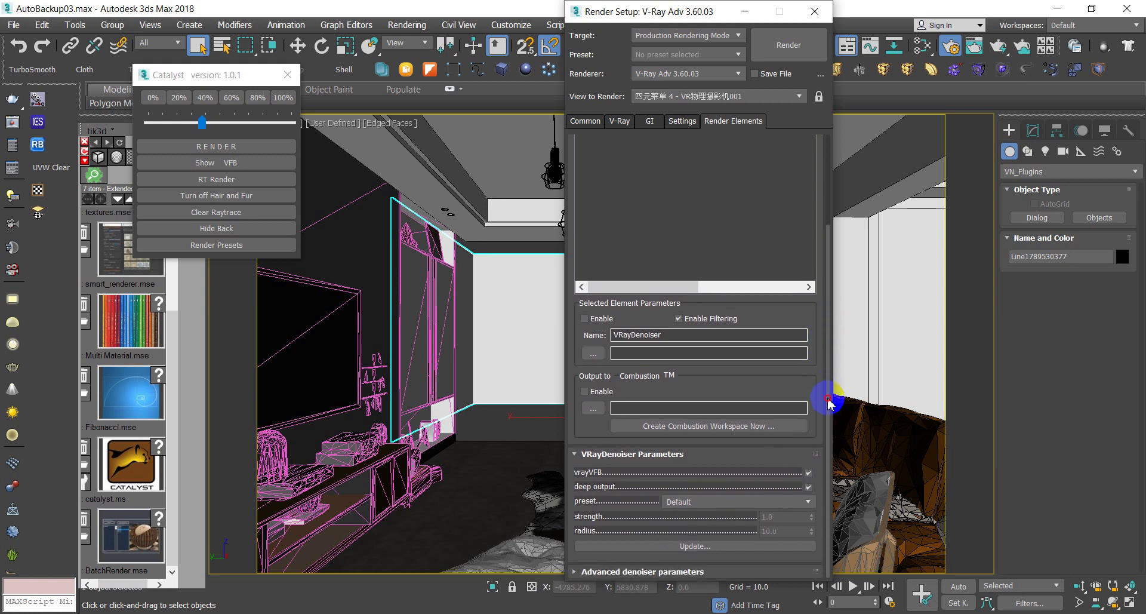
scroll(743, 503, "down", 2)
left_click(695, 514)
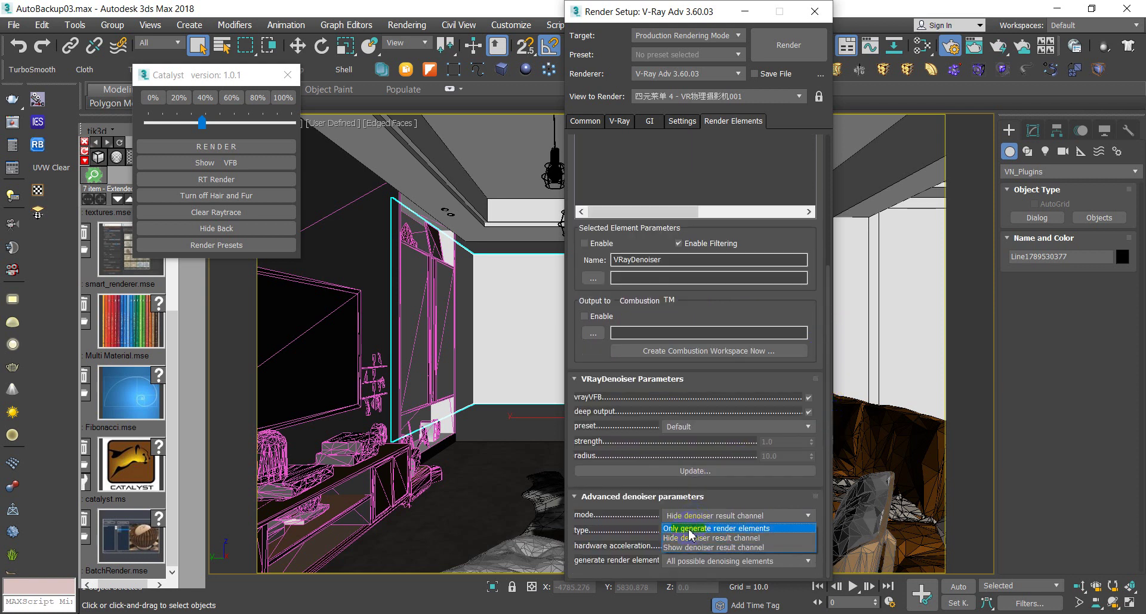
left_click(682, 547)
left_click(719, 530)
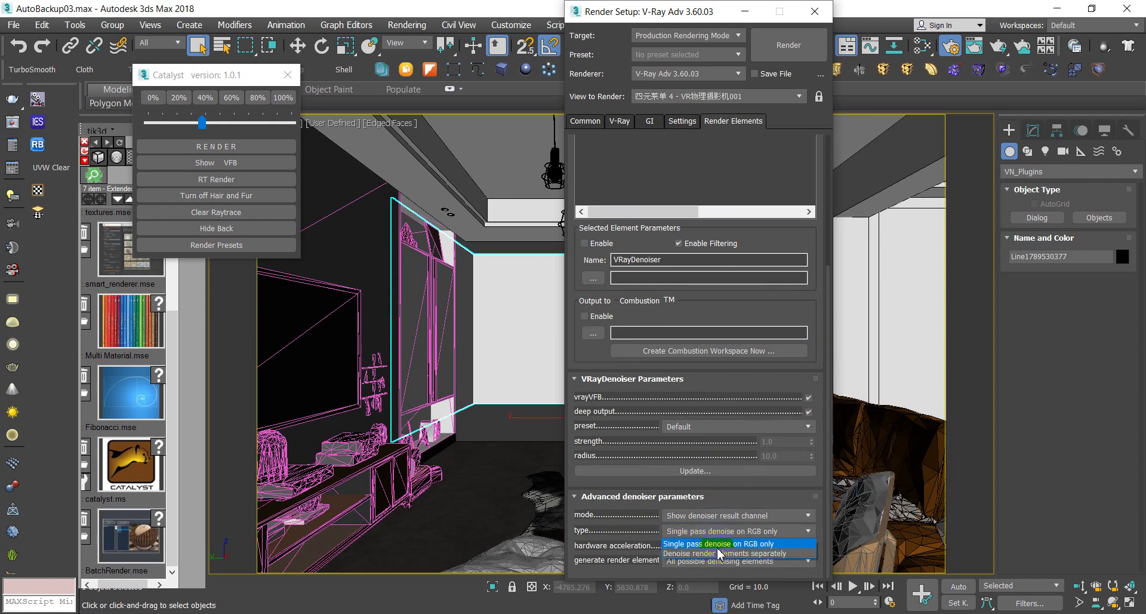
left_click(719, 553)
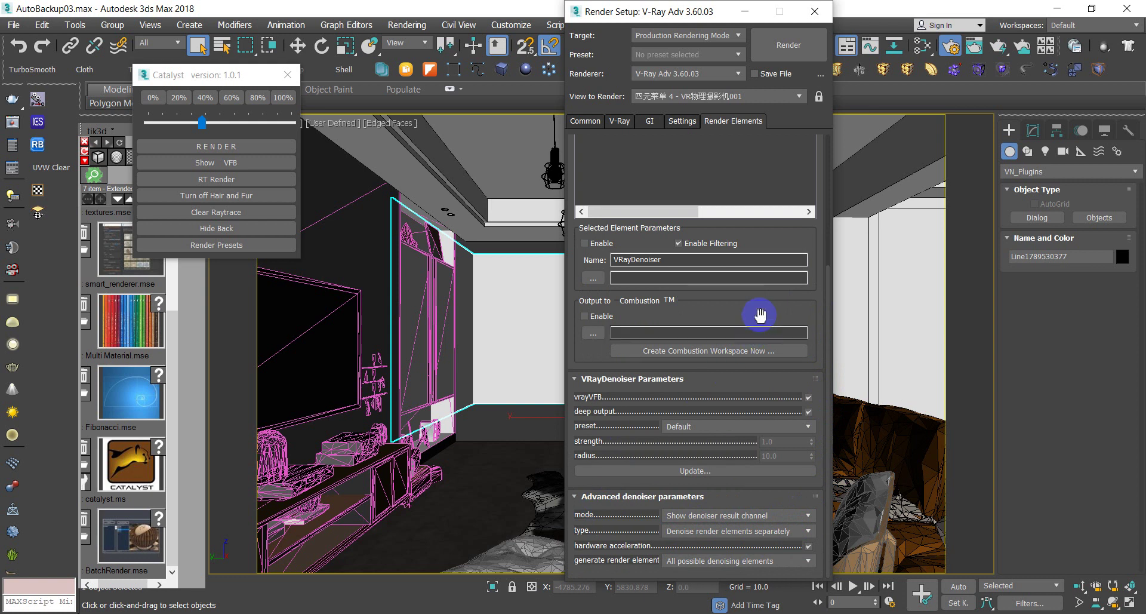
- Render the living room, then move and widen the V-Ray frame buffer to view the image at 100%
left_click(791, 43)
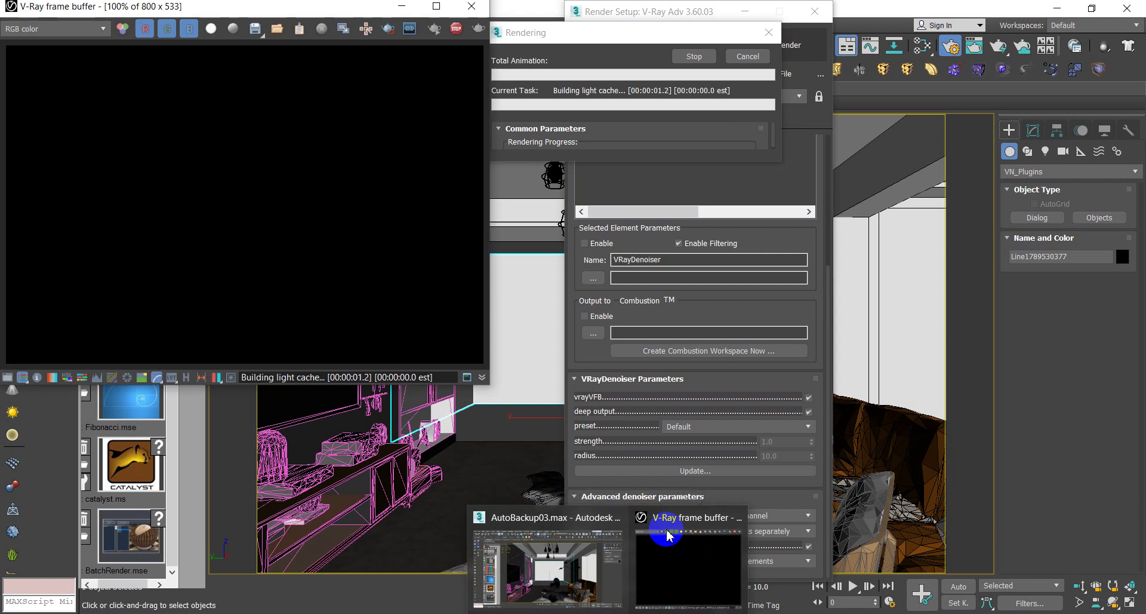
left_click_drag(170, 8, 325, 13)
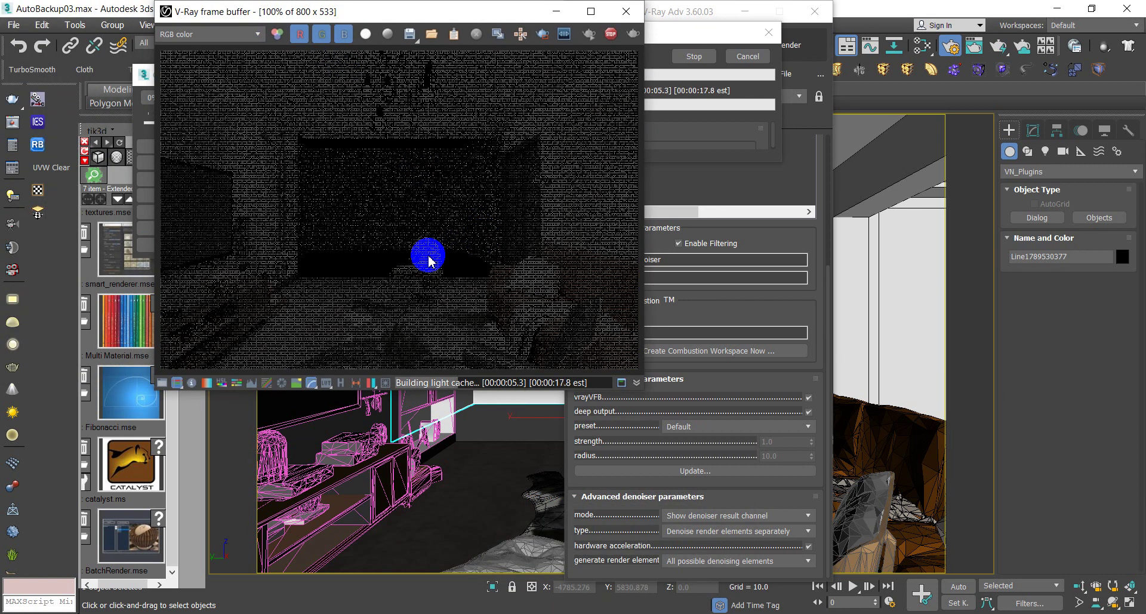
scroll(428, 261, "down", 1)
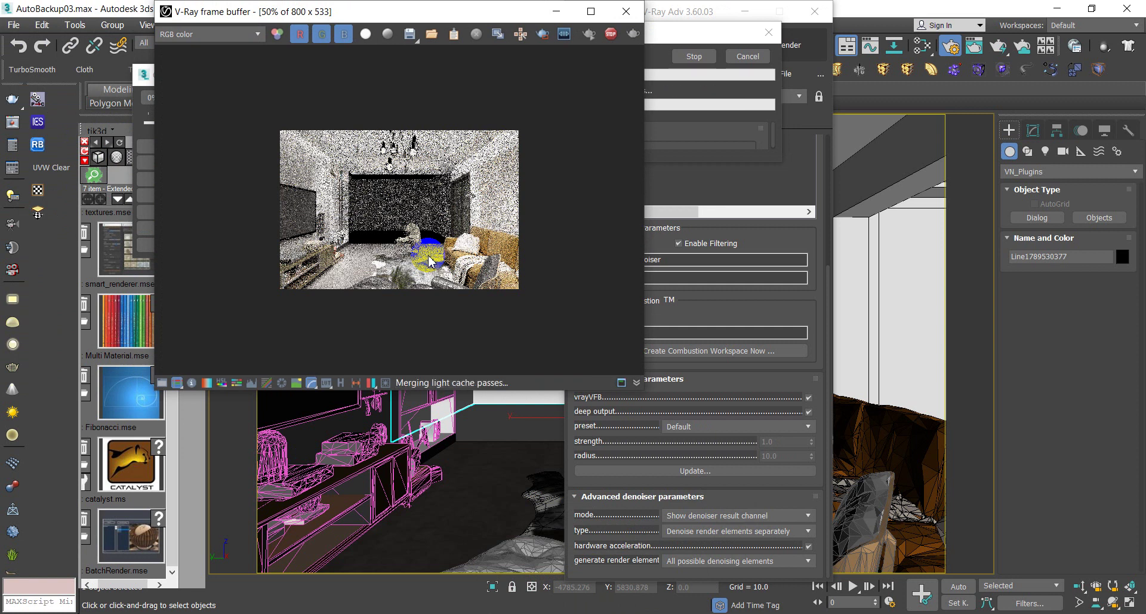
scroll(428, 255, "up", 1)
scroll(428, 255, "up", 1)
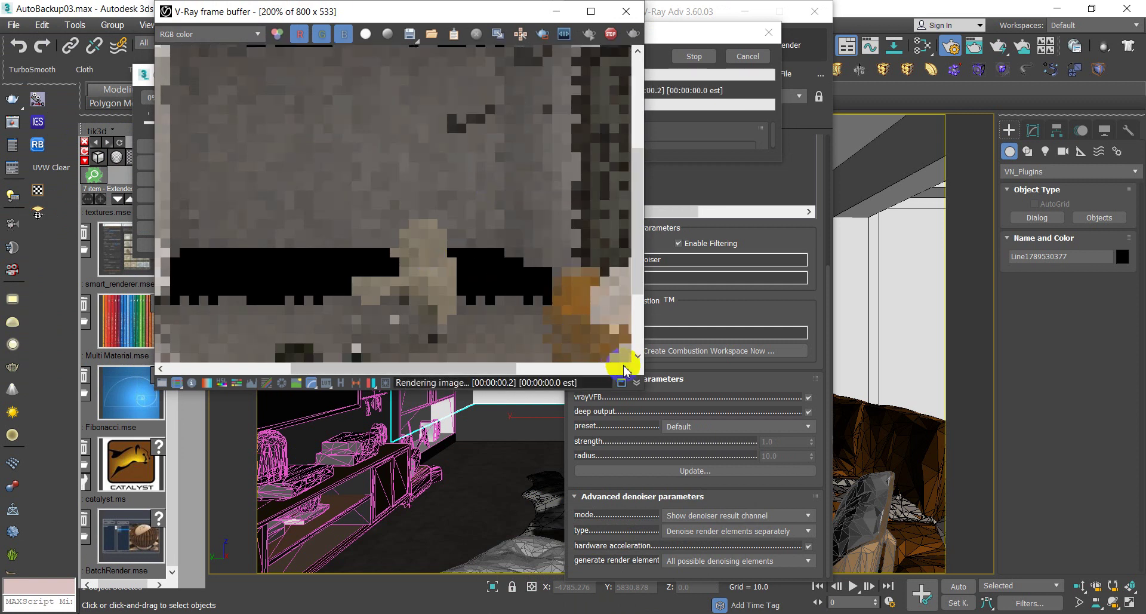
left_click_drag(648, 387, 1008, 390)
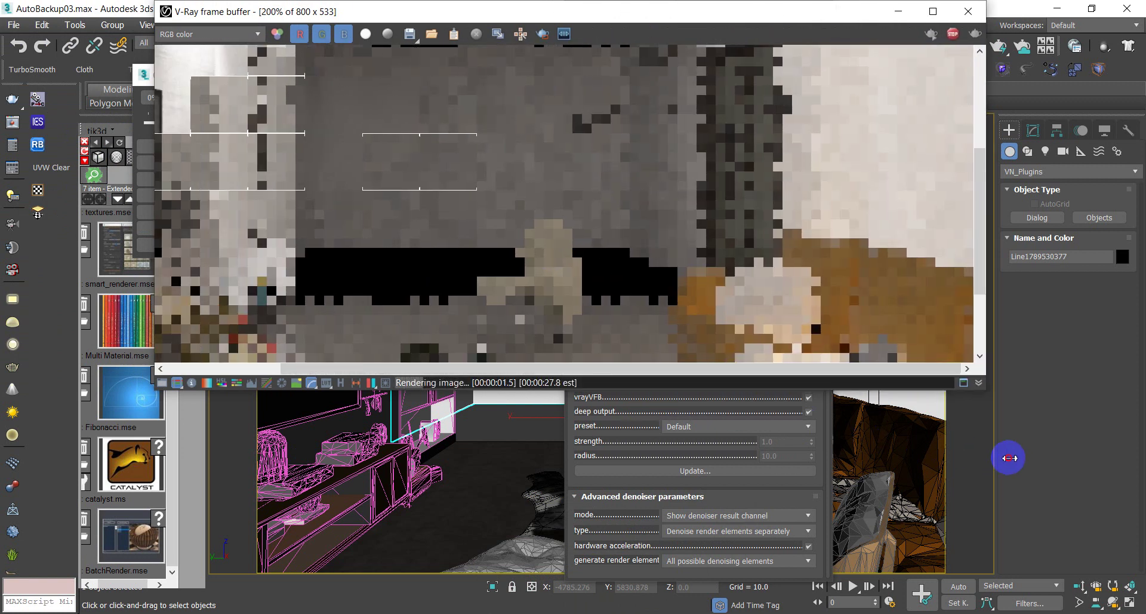
double_click(494, 280)
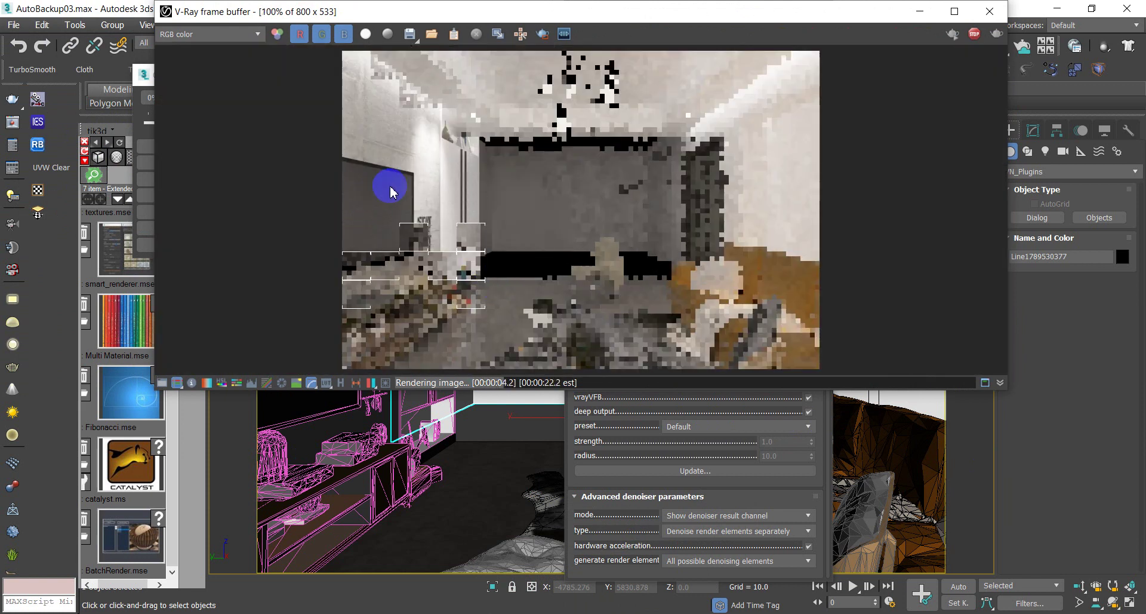
- Make the frame buffer taller, zoom to inspect the render, and keep the RGB color channel
scroll(363, 121, "up", 2)
scroll(362, 121, "down", 1)
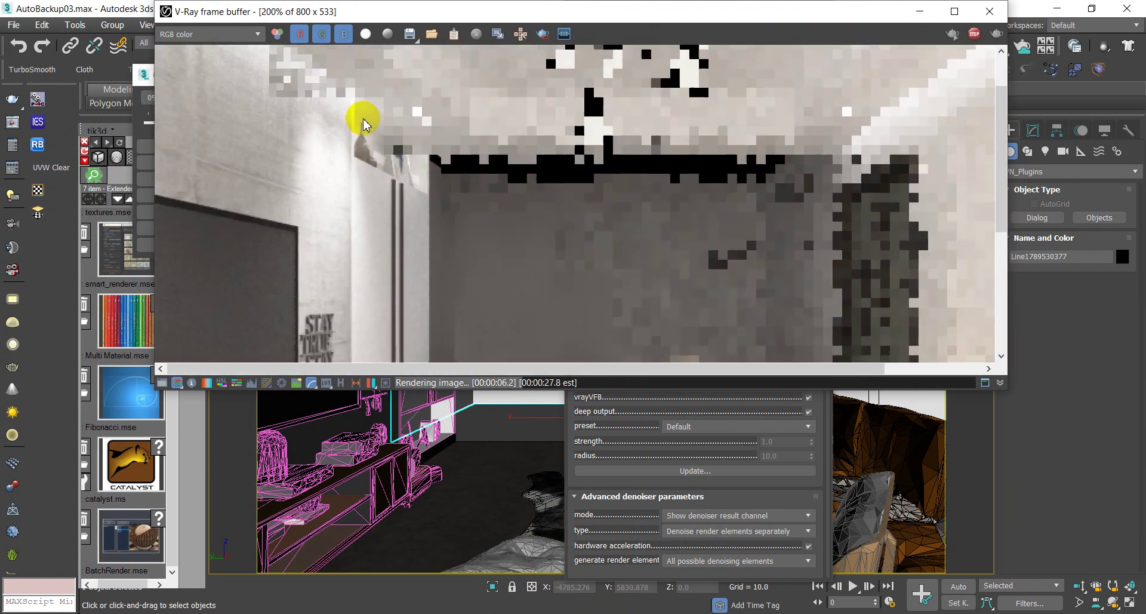
scroll(363, 121, "down", 1)
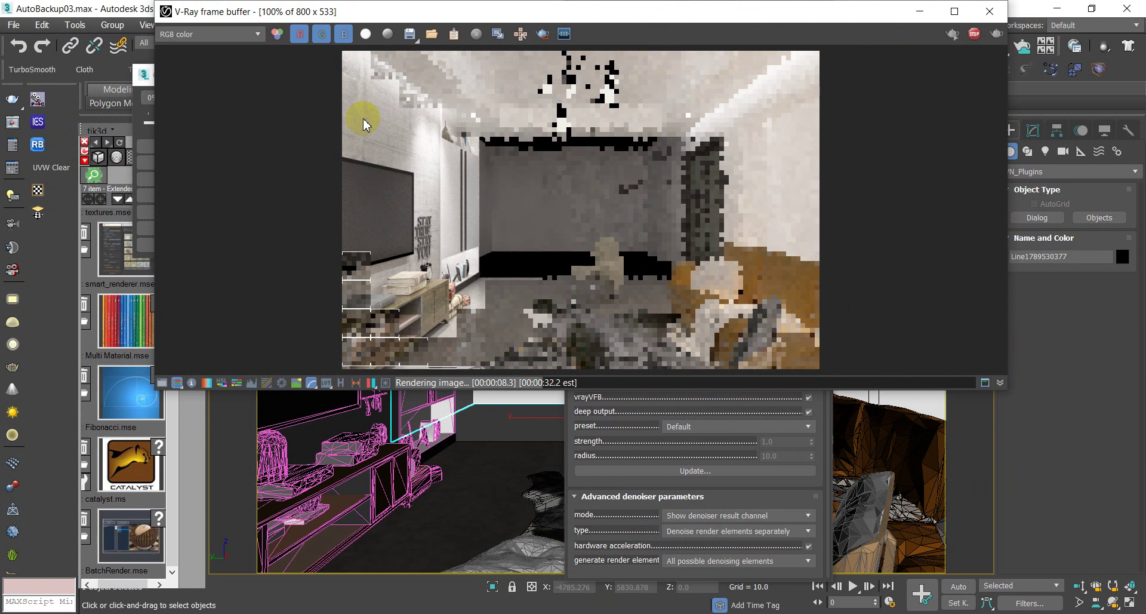
scroll(425, 232, "up", 1)
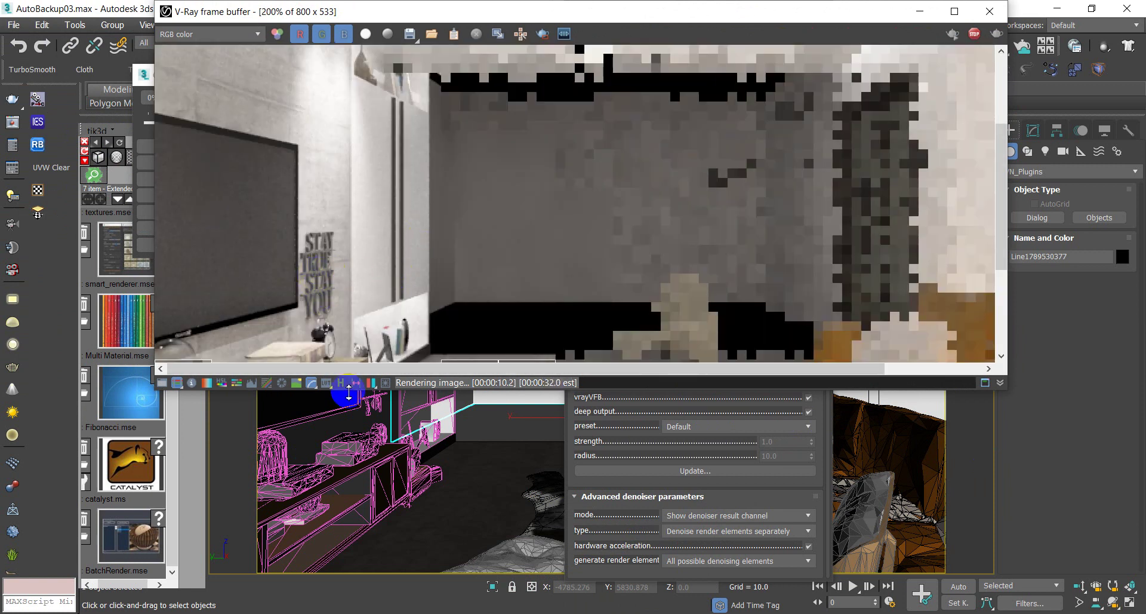
left_click_drag(349, 389, 404, 552)
scroll(404, 325, "down", 1)
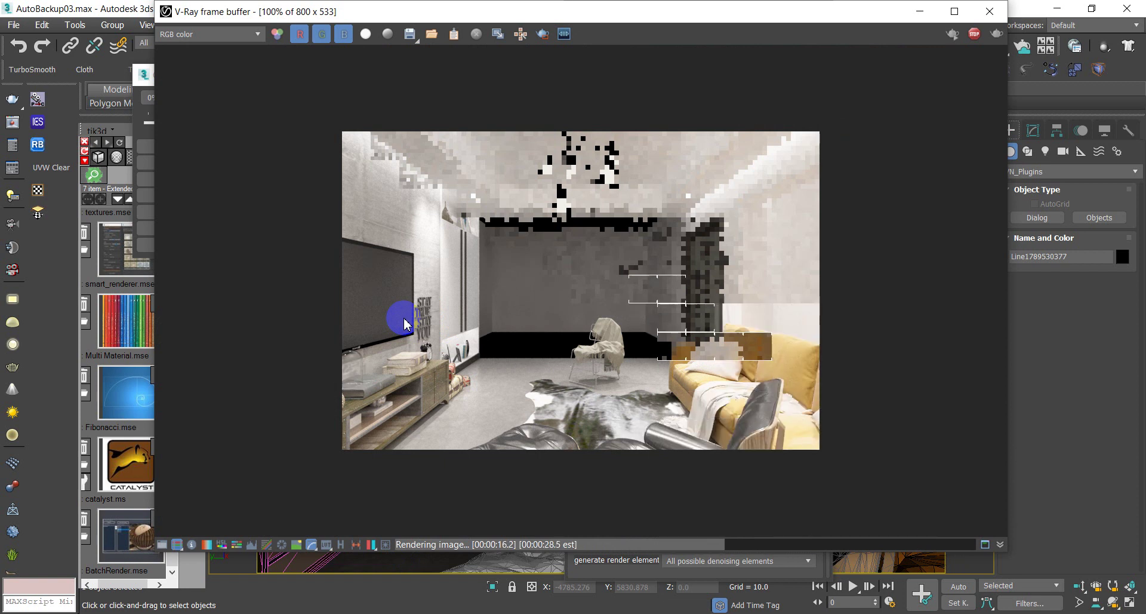
scroll(346, 286, "up", 1)
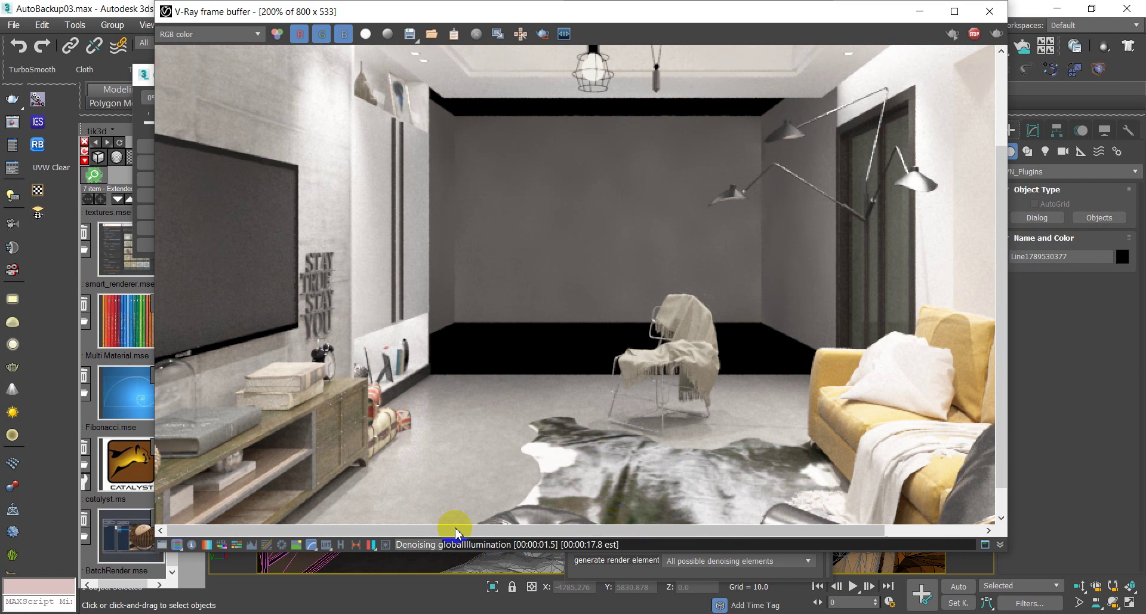
left_click(228, 34)
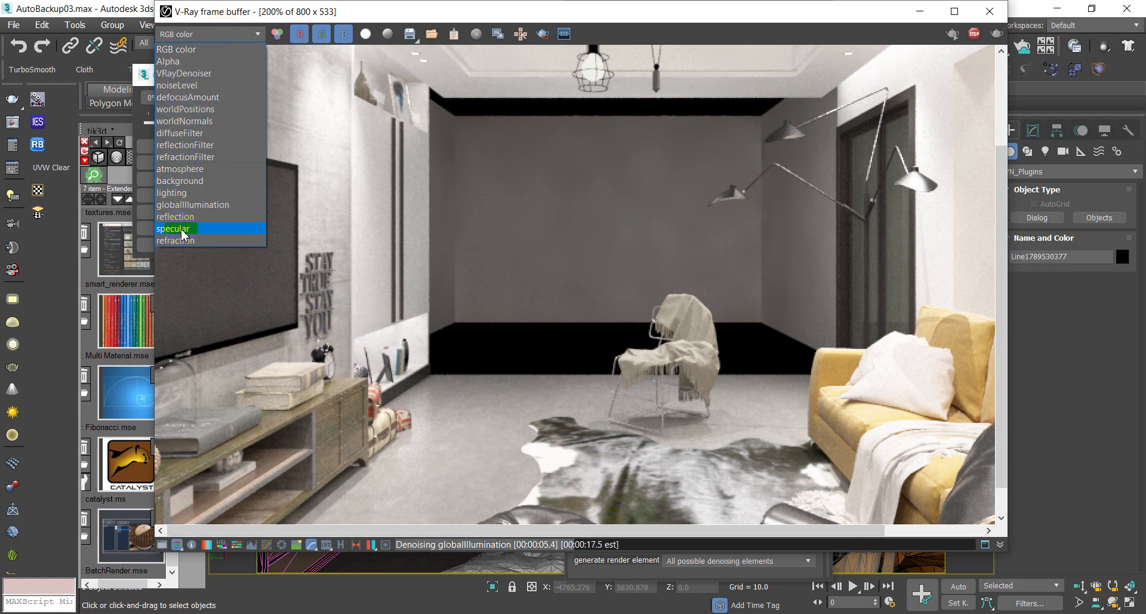
left_click(577, 11)
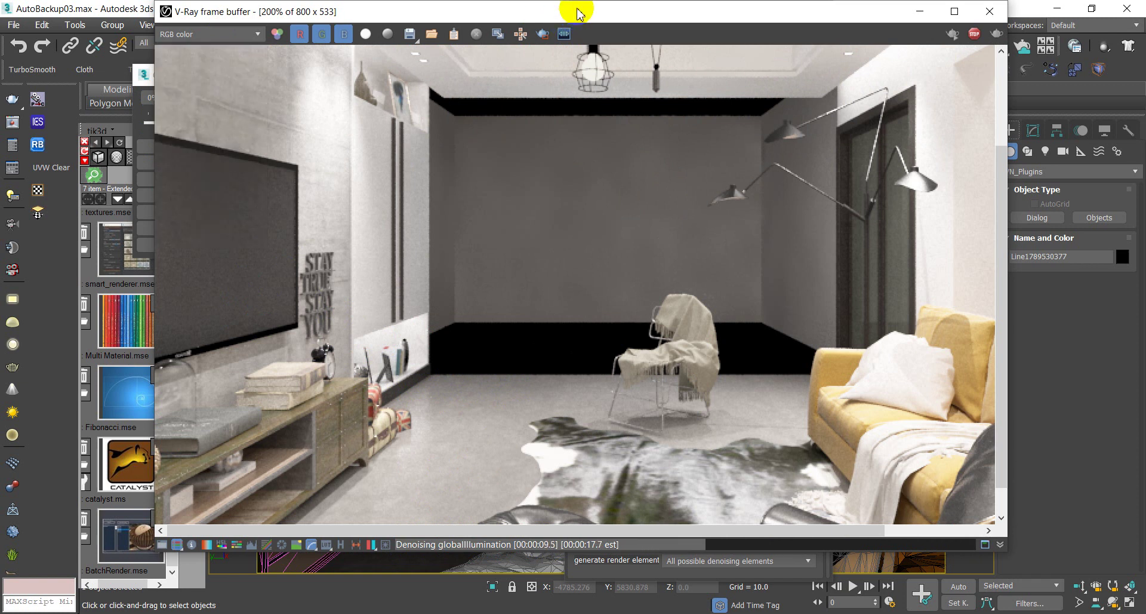
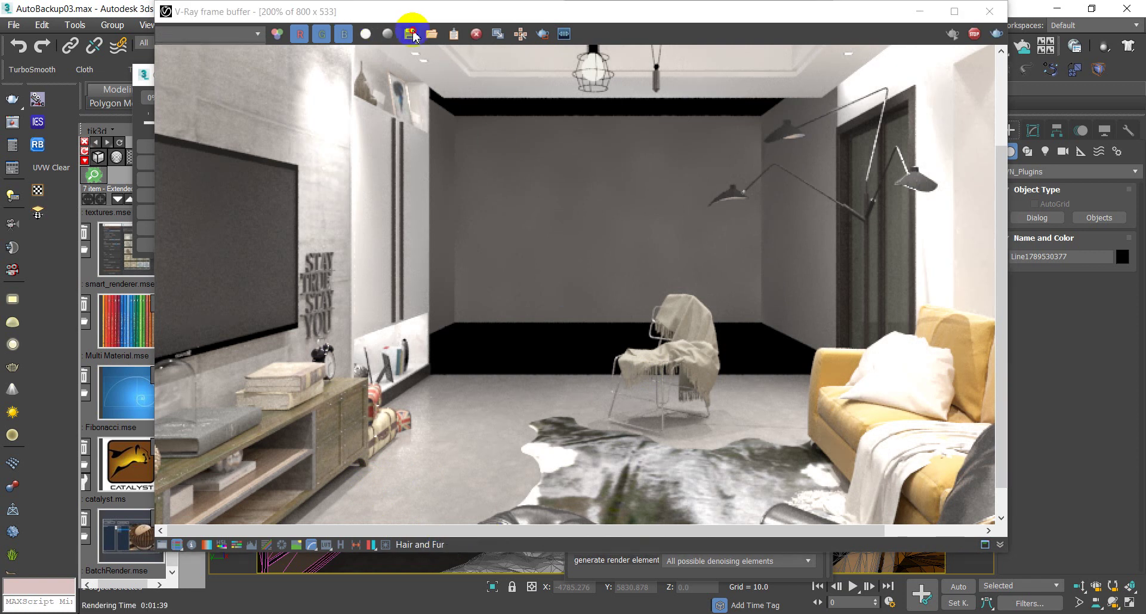
- Save all image channels as 48-bit PNG '2' in Desktop > New folder (4), then launch Photoshop
left_click_drag(411, 39, 411, 77)
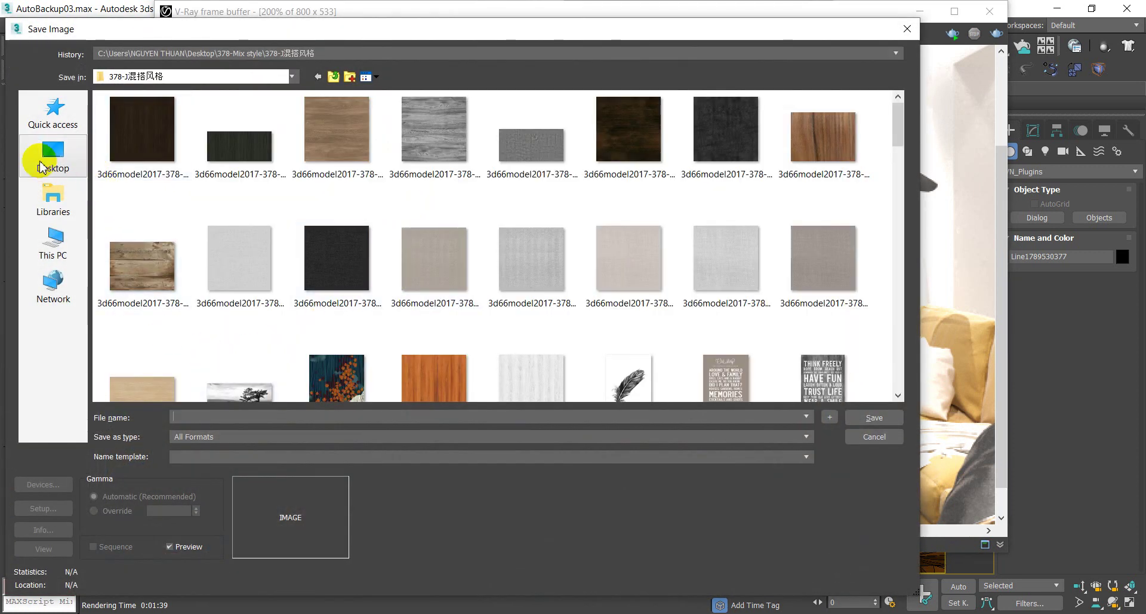
left_click(53, 156)
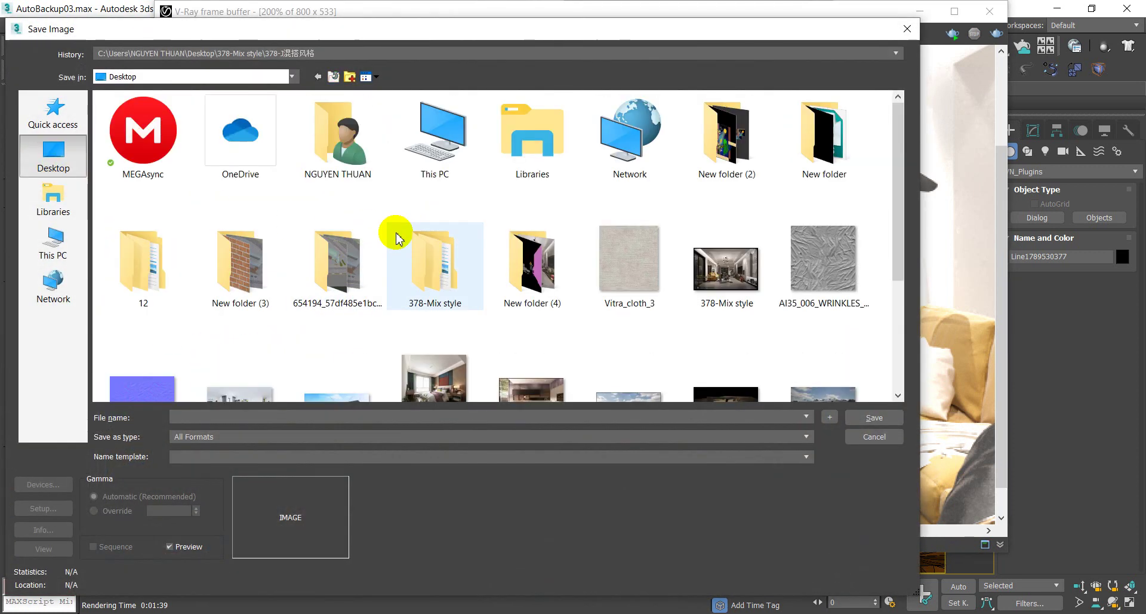
double_click(540, 268)
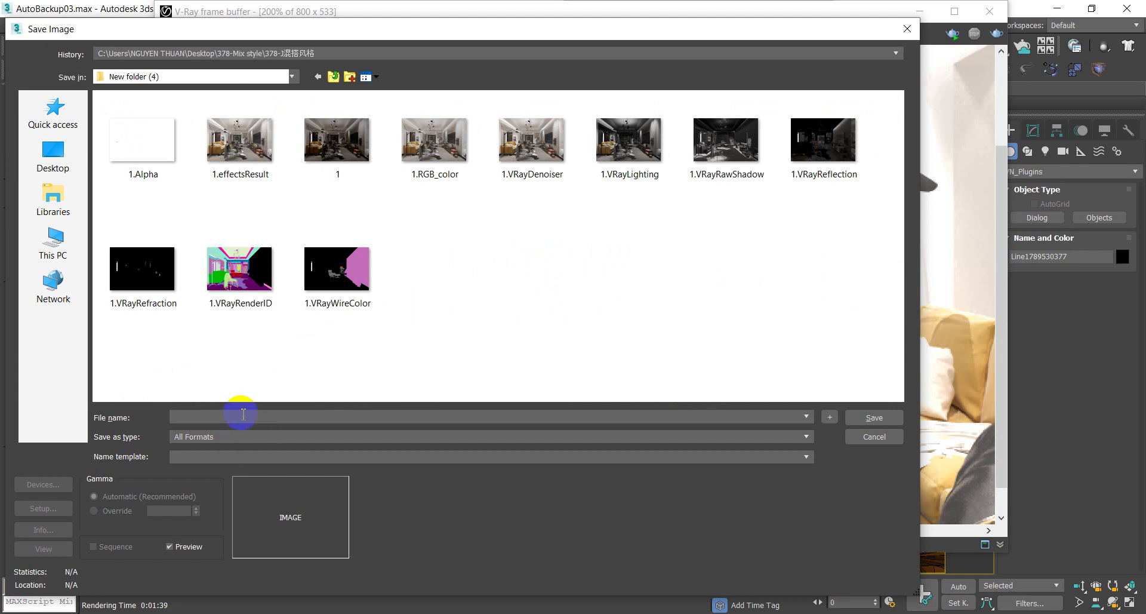
type("2")
left_click(233, 439)
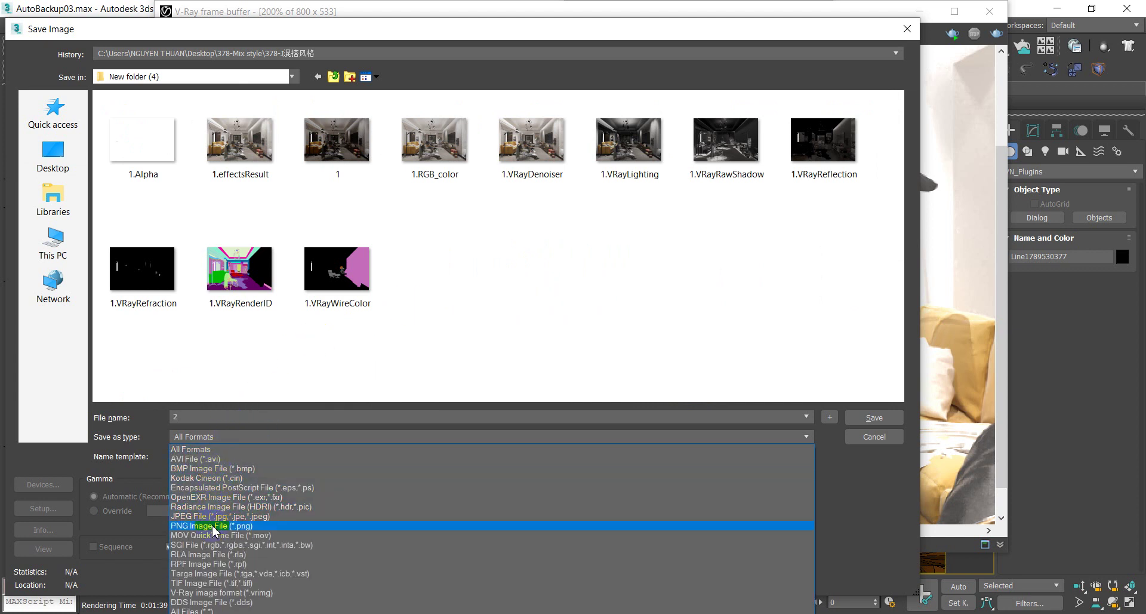
left_click(214, 529)
left_click(875, 418)
left_click(86, 192)
left_click(12, 610)
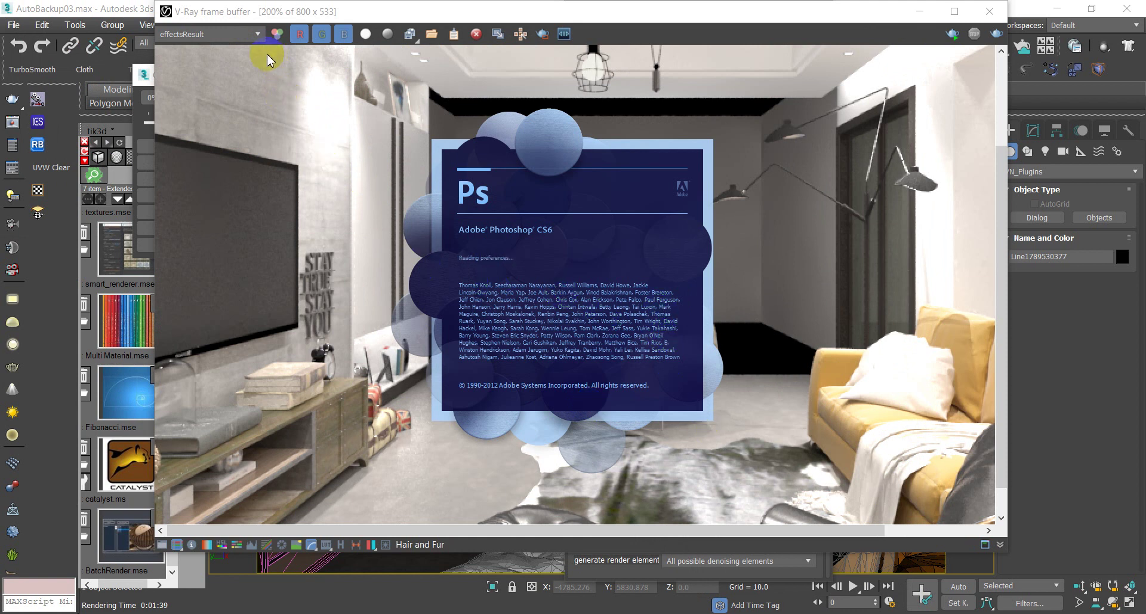
- Show the RGB color element, then open 2.RGB_color.png and 2.VRayDenoiser.png together in Photoshop
left_click(229, 37)
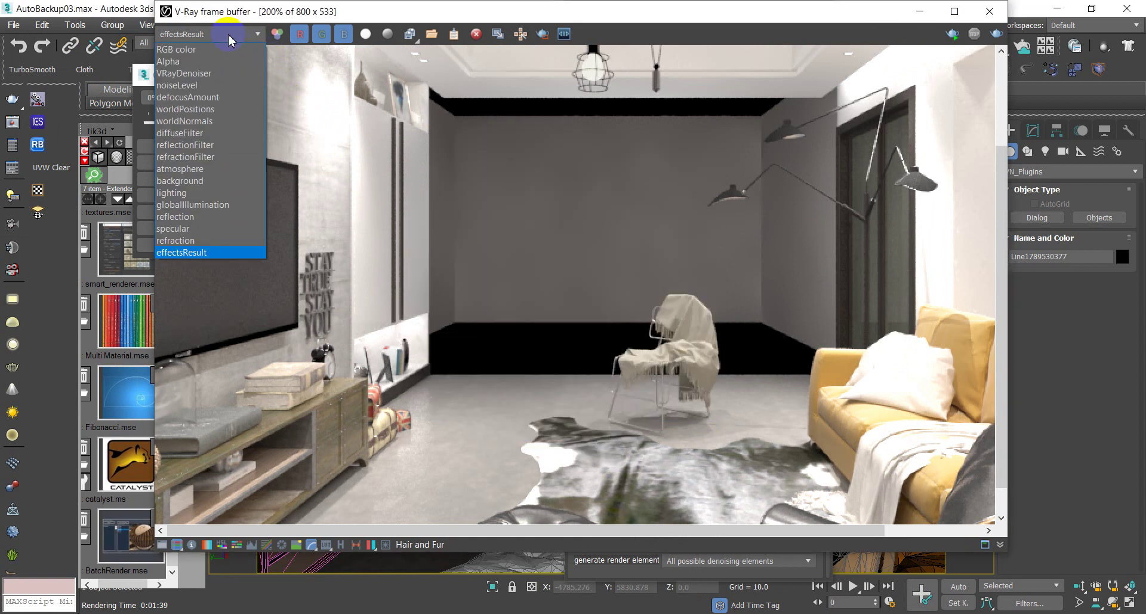
left_click(199, 50)
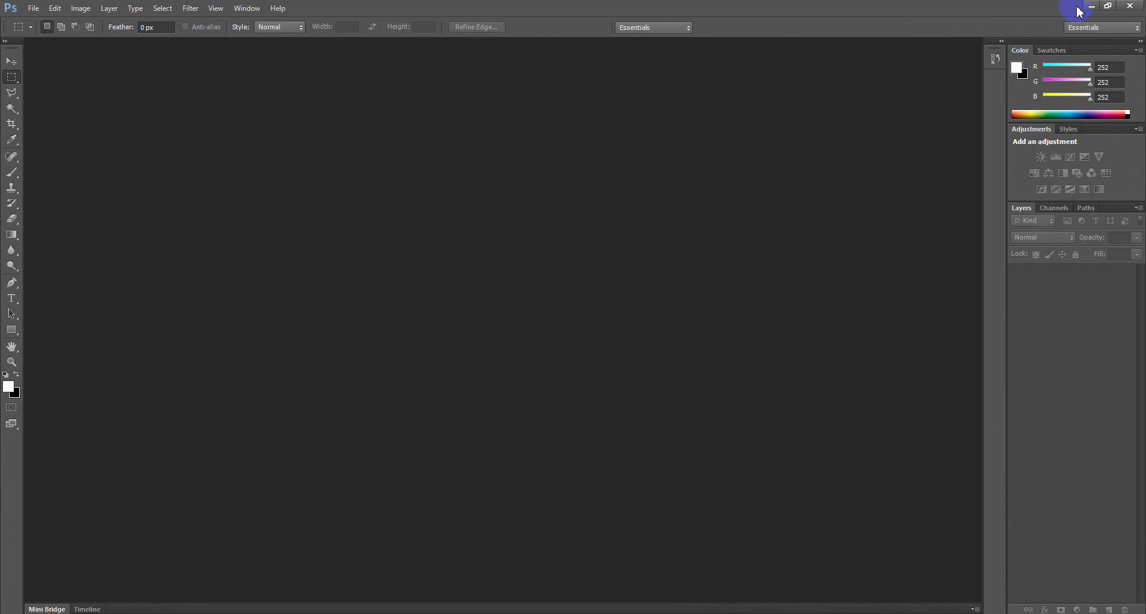
left_click(33, 9)
left_click(38, 35)
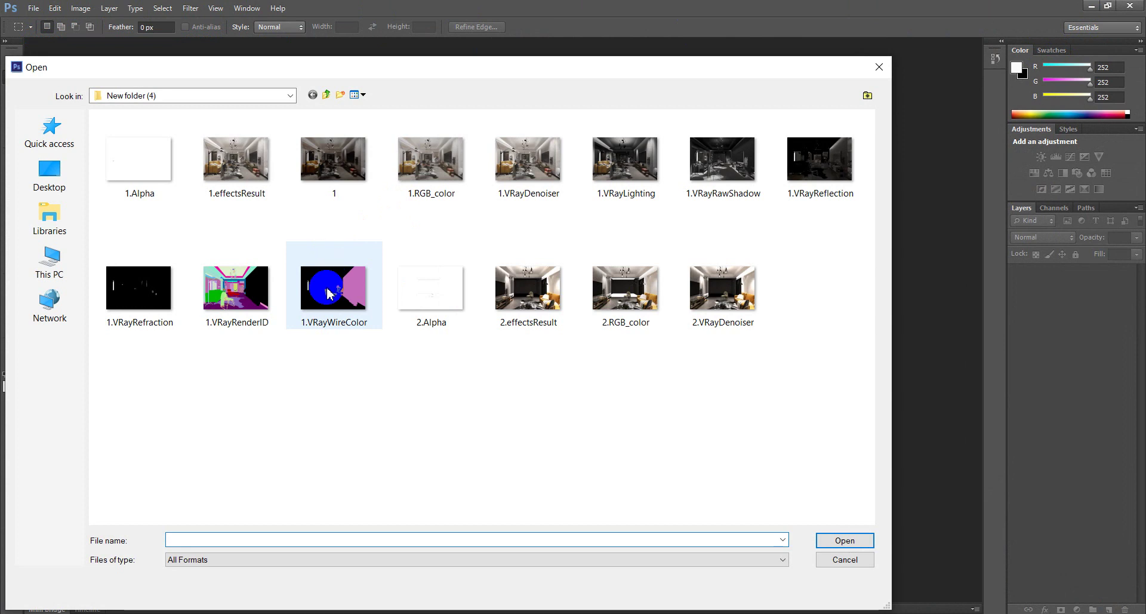
left_click(632, 328)
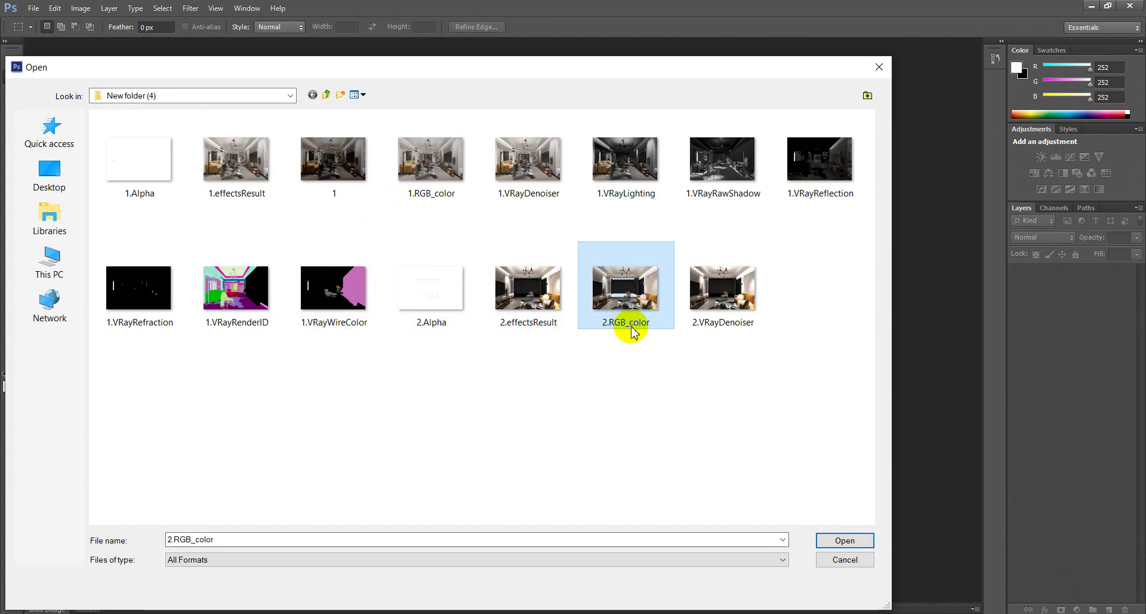
left_click(725, 310, "ctrl")
left_click(845, 540)
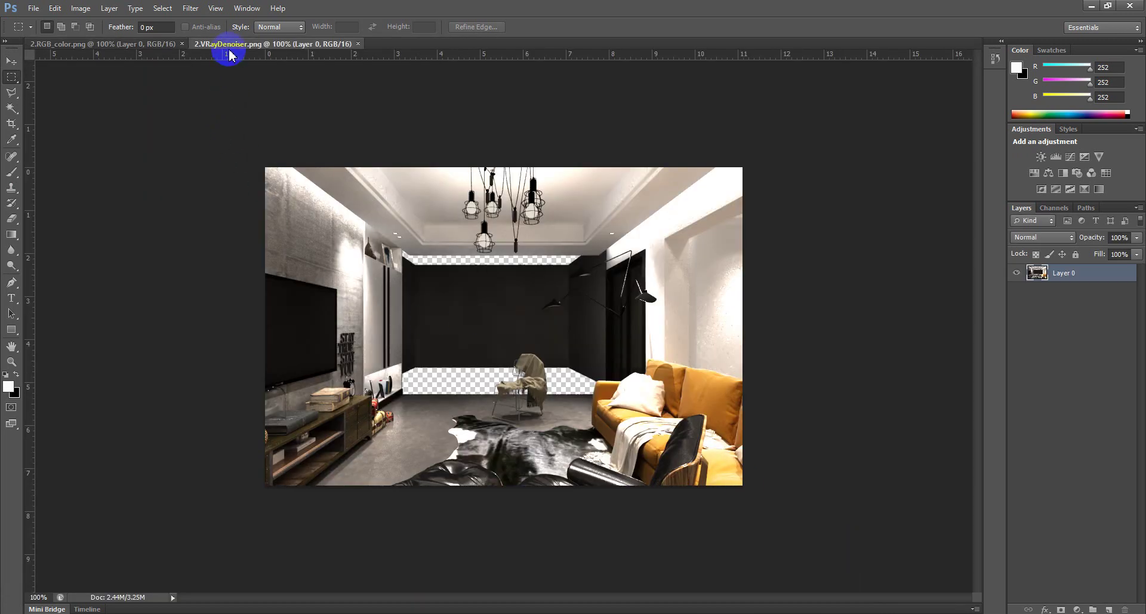
- Drag the 2.VRayDenoiser image into 2.RGB_color as Layer 1 and minimize the denoiser document
mouse_move(225, 44)
left_mouse_down()
mouse_move(219, 137)
mouse_move(471, 148)
left_mouse_up()
key("v")
left_click_drag(505, 224, 295, 235)
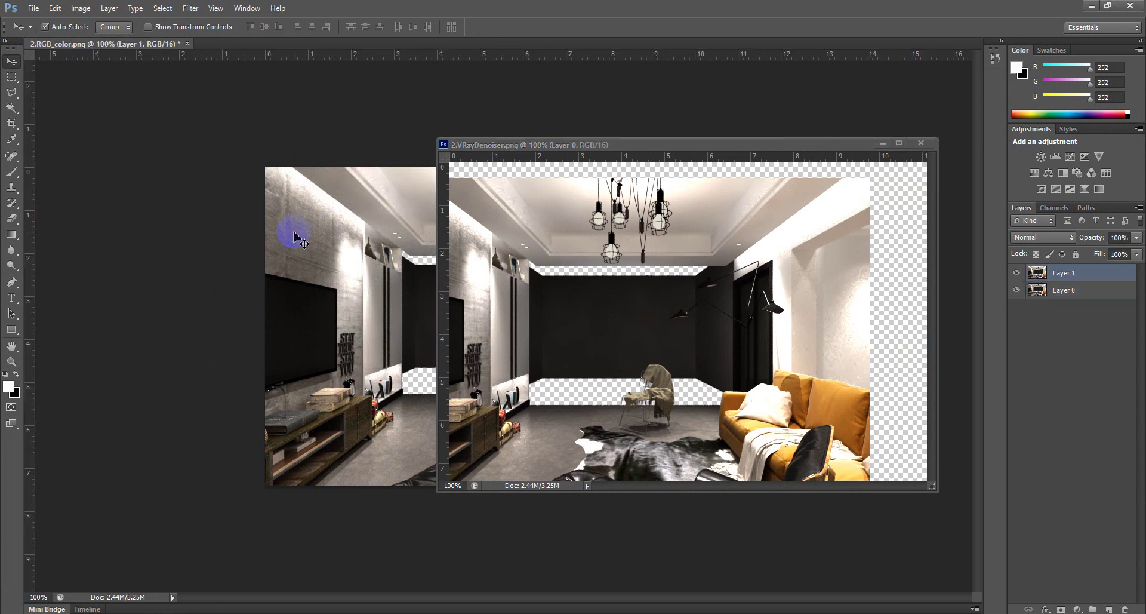
left_click(885, 145)
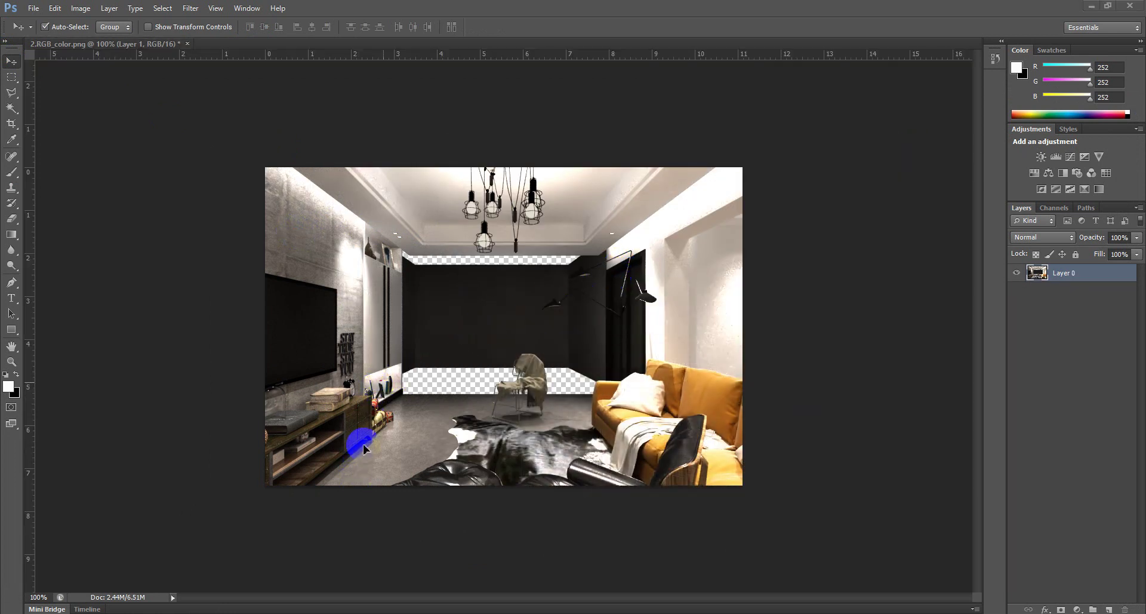
- Zoom in and toggle Layer 1 repeatedly to compare the denoised render against Layer 0
scroll(322, 367, "up", 3, "alt")
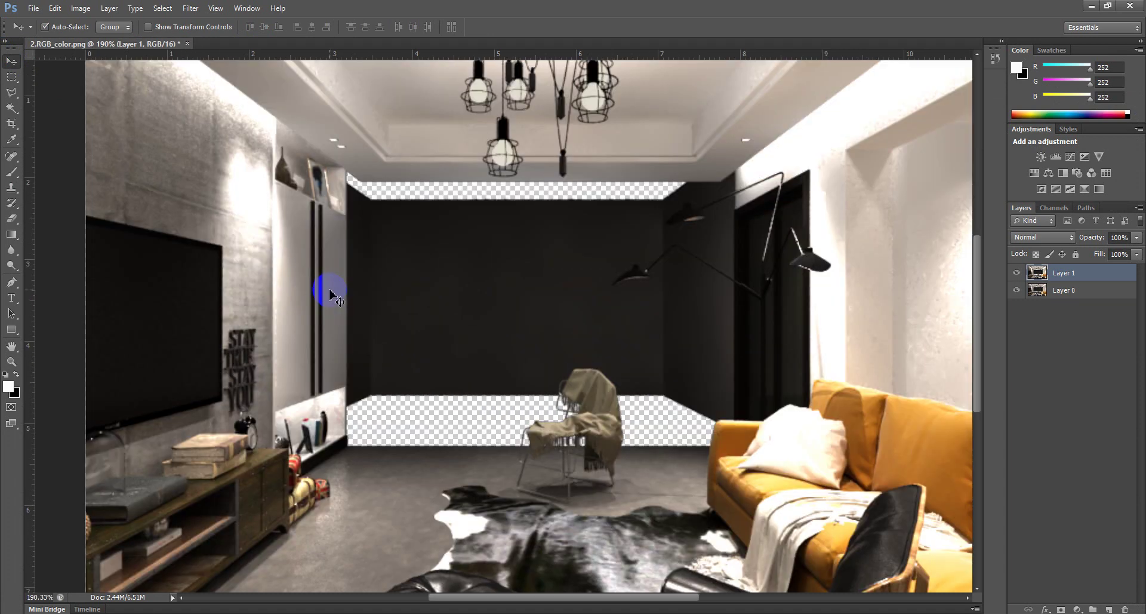
scroll(329, 293, "up", 2, "alt")
scroll(328, 290, "down", 1, "alt")
scroll(338, 286, "down", 2, "alt")
scroll(198, 362, "up", 3, "alt")
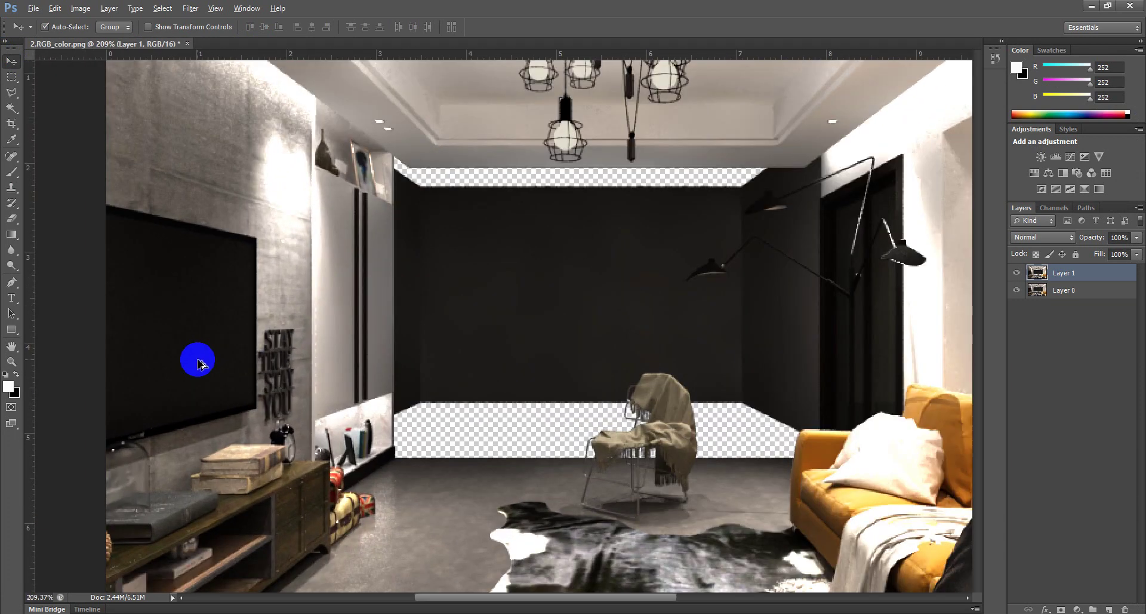
scroll(198, 362, "up", 1, "alt")
scroll(198, 362, "up", 1, "alt")
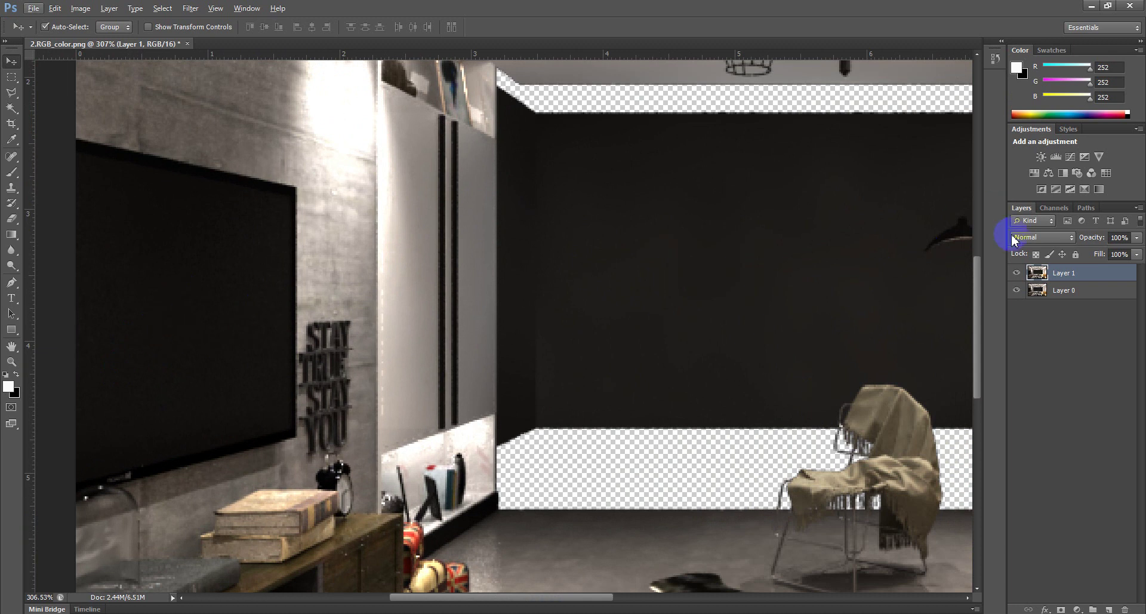
left_click(1017, 274)
left_click(1017, 274)
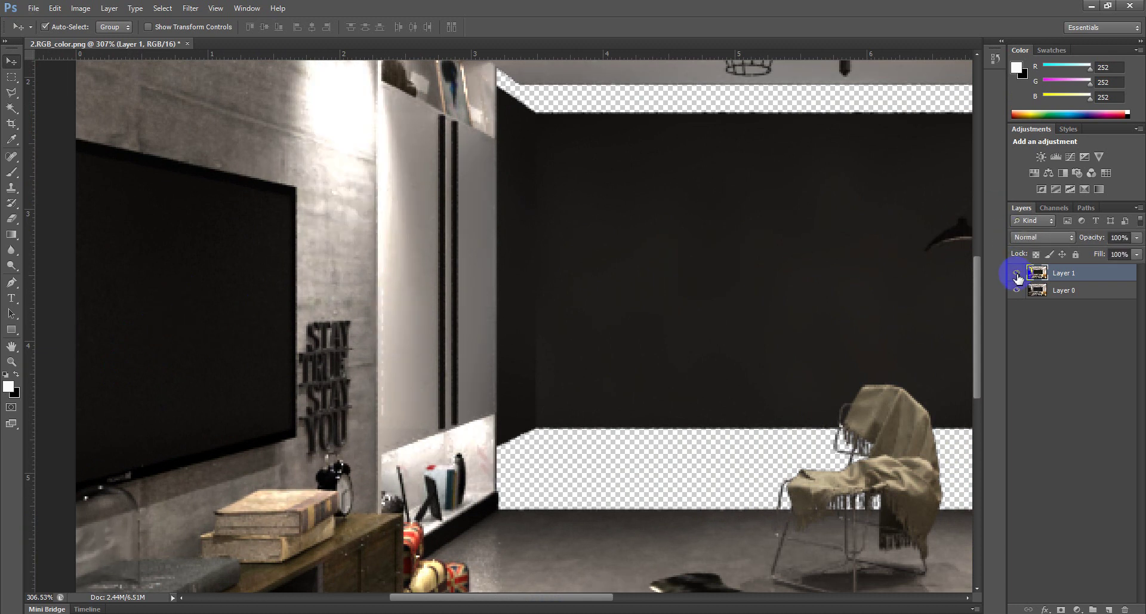
left_click(1017, 272)
left_click(1016, 272)
left_click(1016, 272)
left_click(1016, 272)
left_click(1016, 272)
left_click(1017, 273)
left_click(1016, 272)
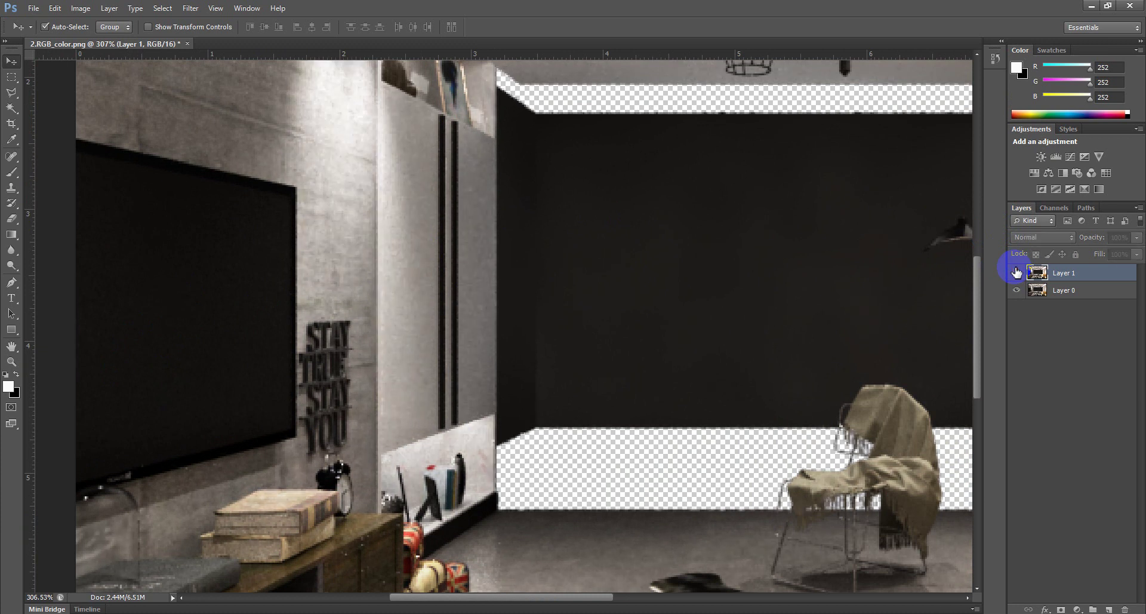
left_click(1016, 272)
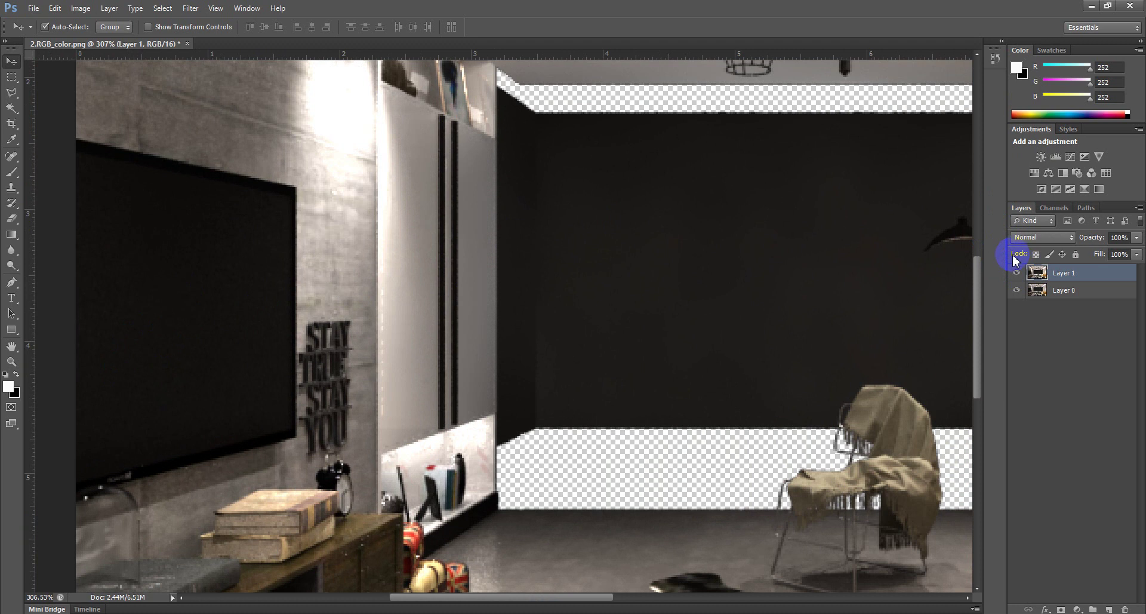
left_click(1017, 273)
left_click(1017, 274)
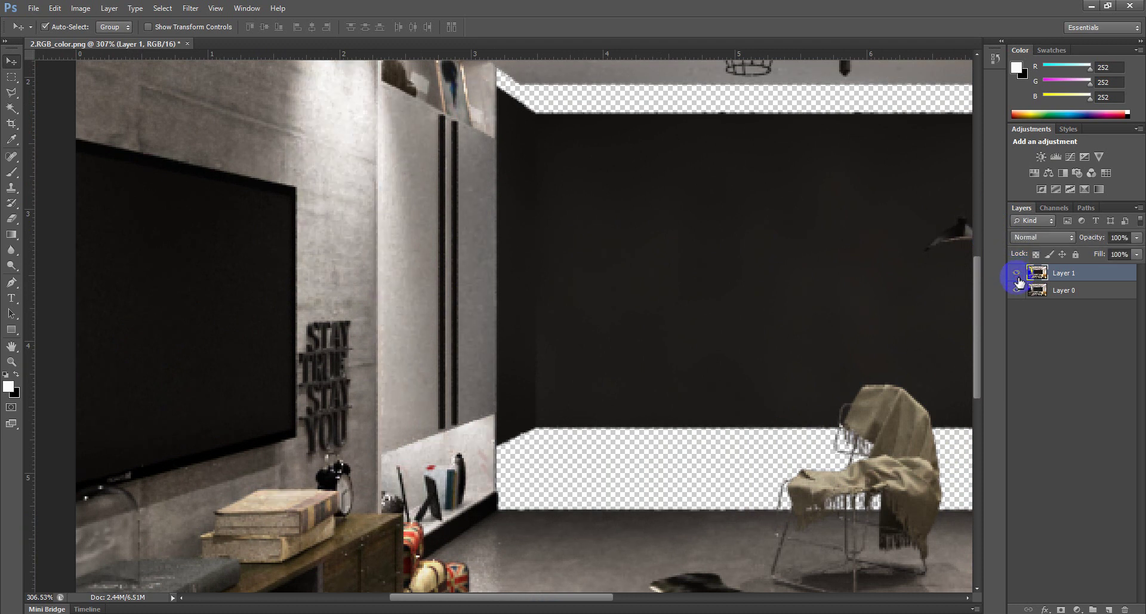
left_click(1017, 275)
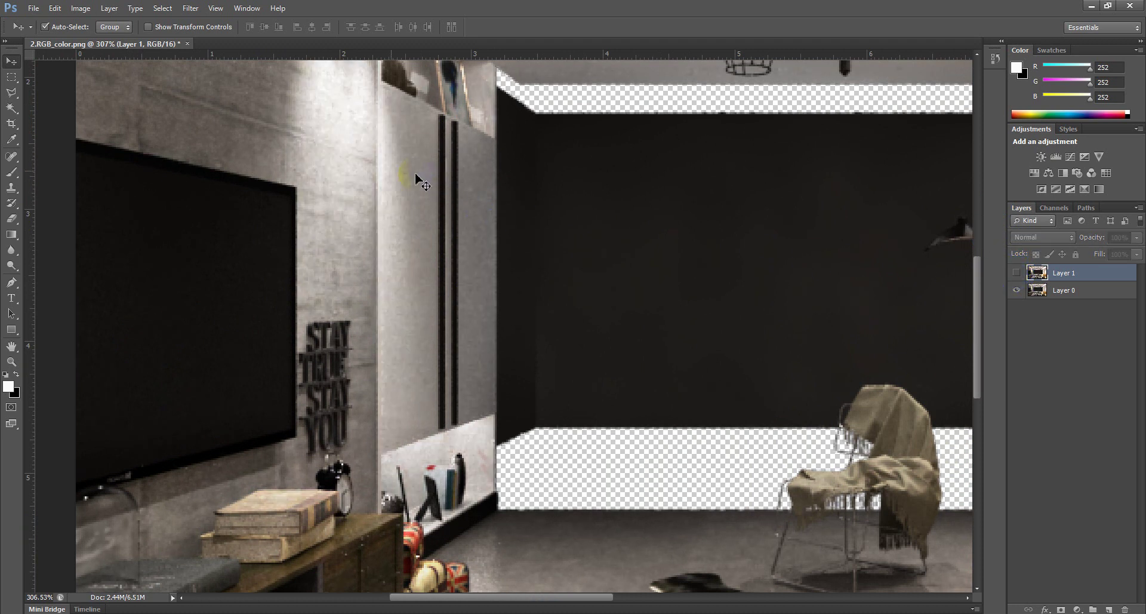
left_click(1016, 272)
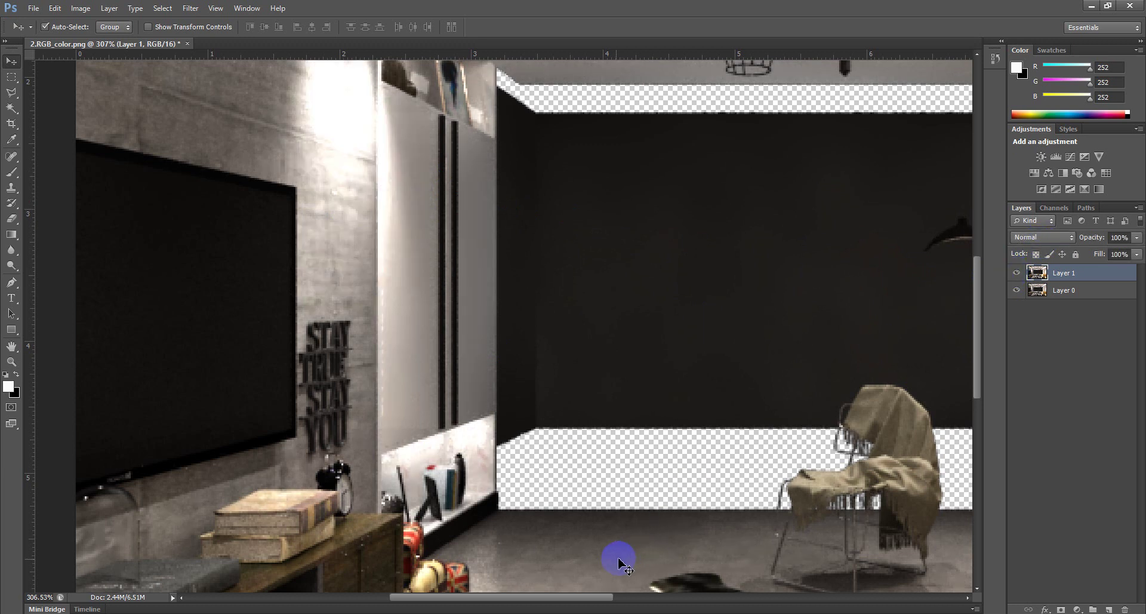
left_click(1017, 273)
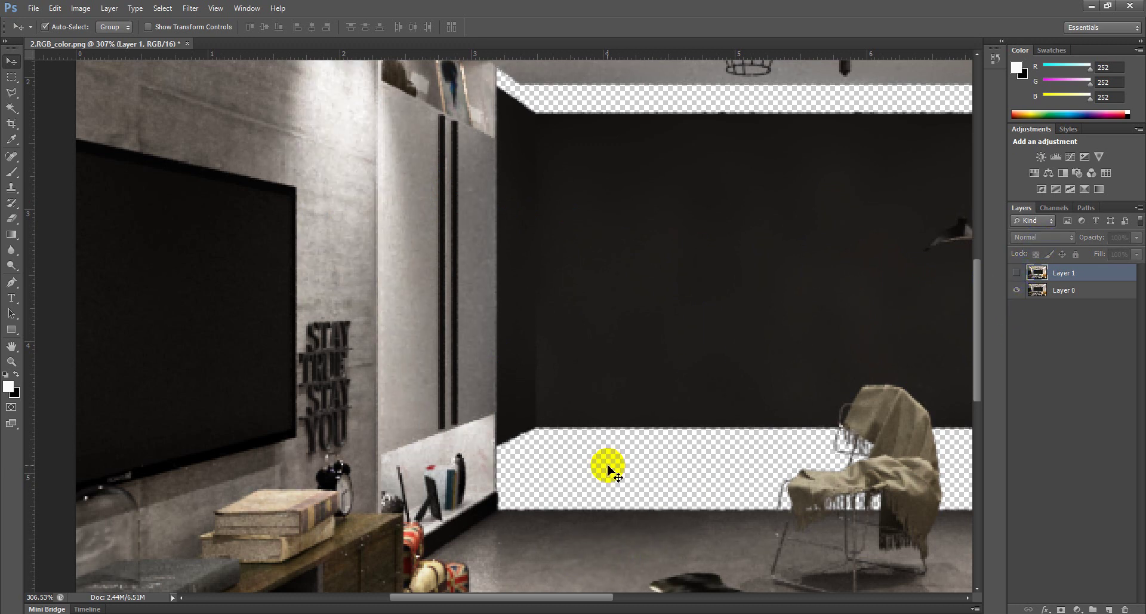
- Zoom further, keep comparing, leave Layer 1 hidden, and minimize Photoshop
scroll(608, 463, "down", 3)
scroll(615, 469, "down", 2)
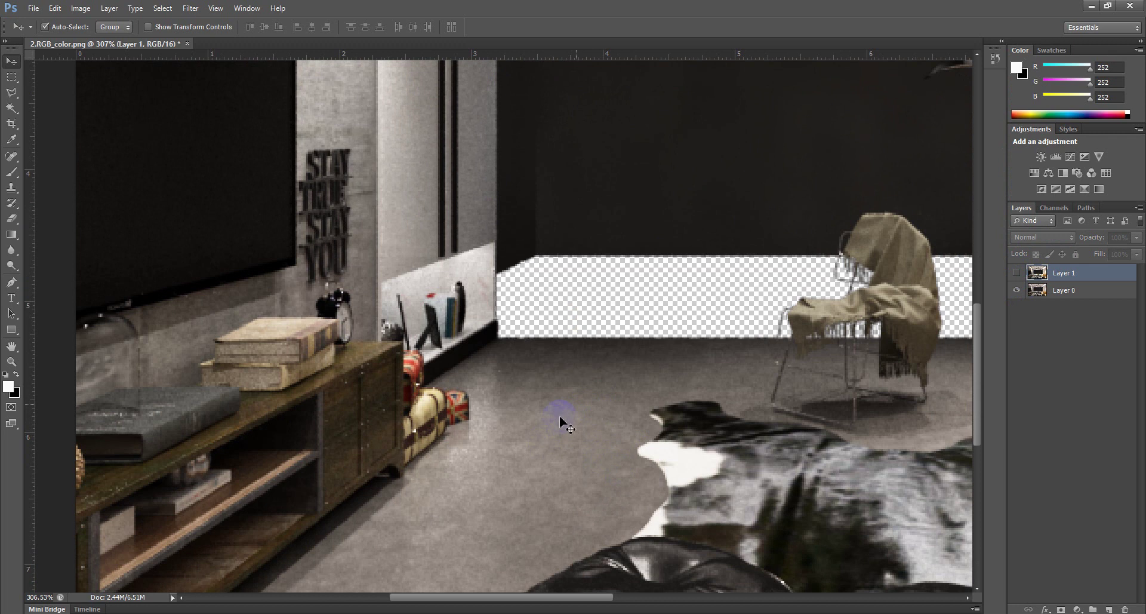
left_click(1021, 275)
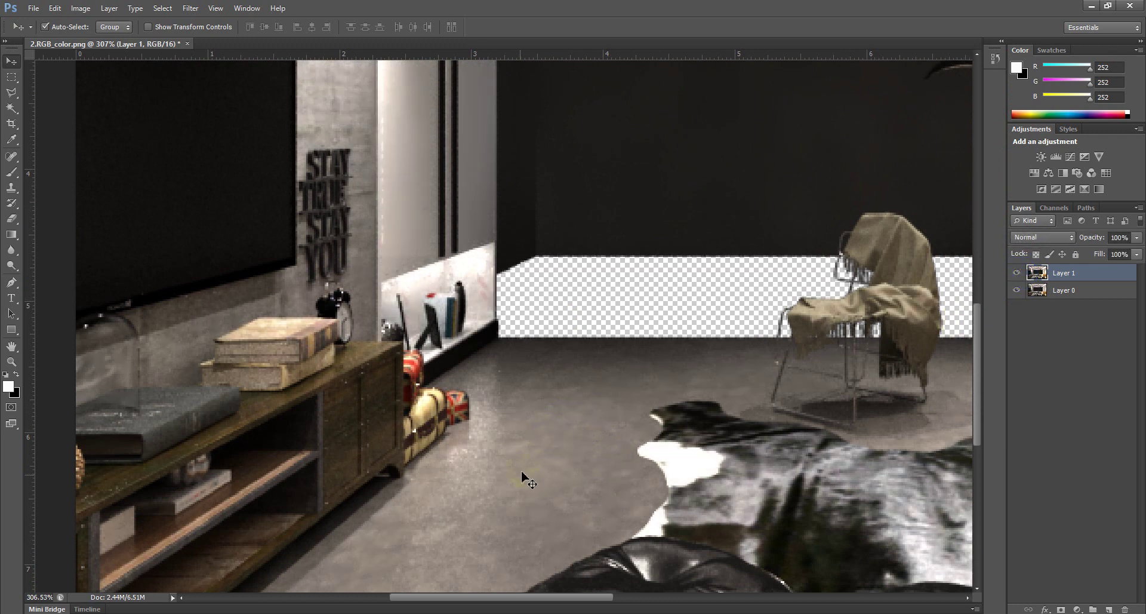
left_click(1017, 273)
scroll(714, 321, "down", 4)
left_click(1024, 276)
left_click(1017, 273)
left_click(1017, 273)
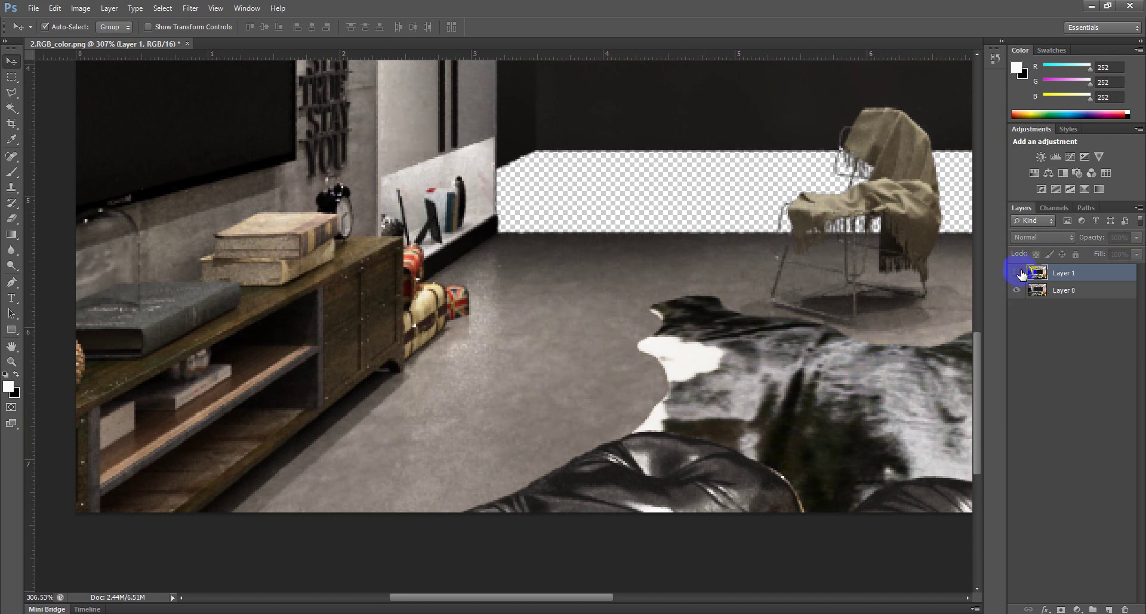
left_click(1017, 273)
left_click(1017, 273)
left_click(1017, 272)
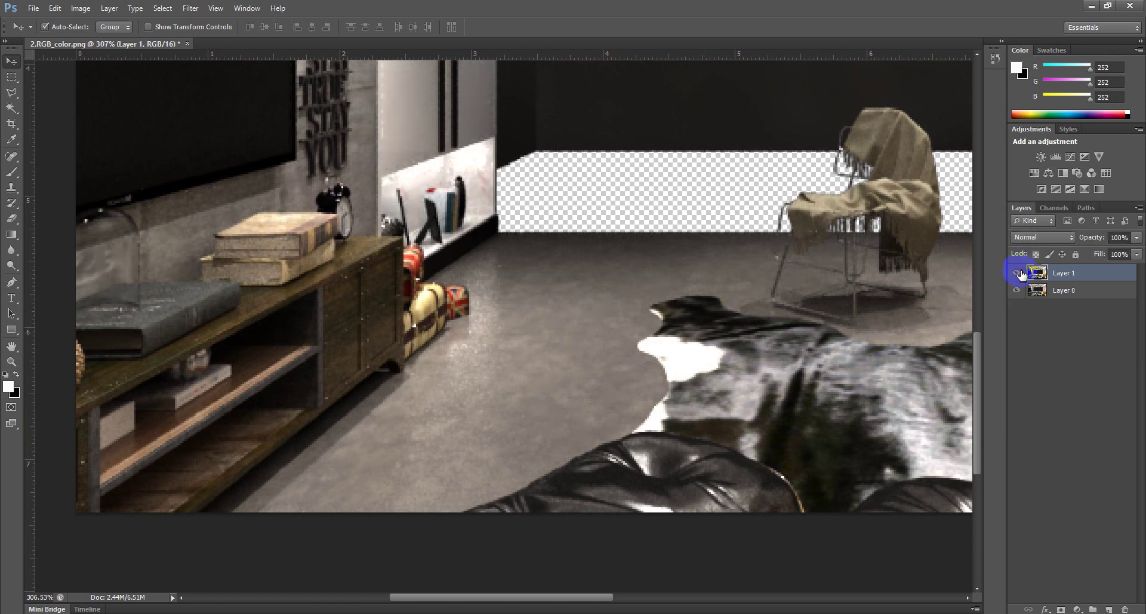
left_click(1017, 273)
left_click(1017, 273)
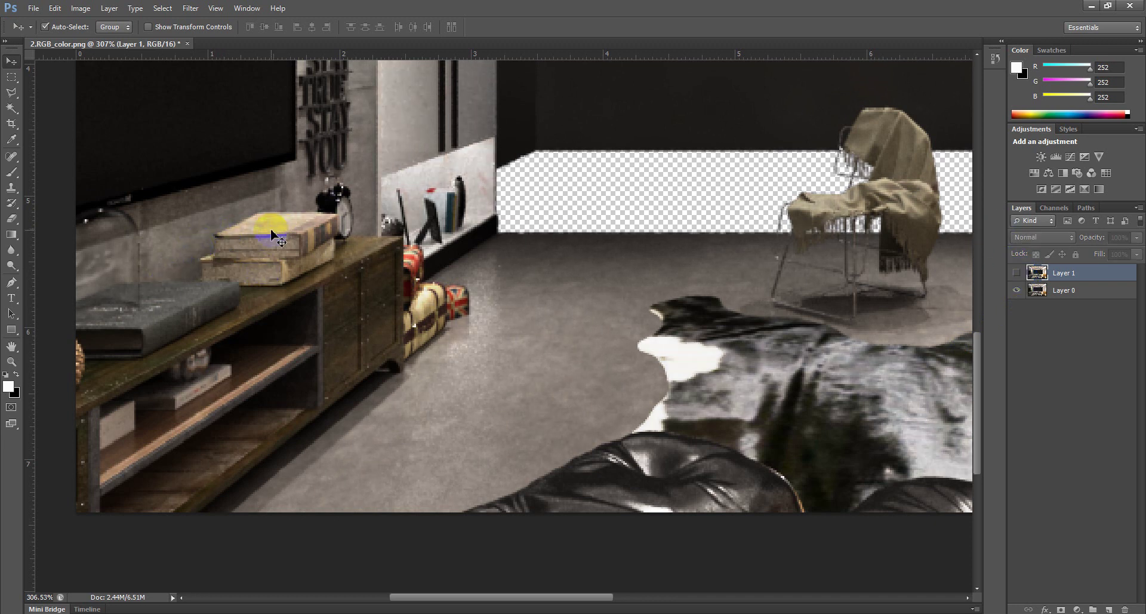
left_click(1098, 7)
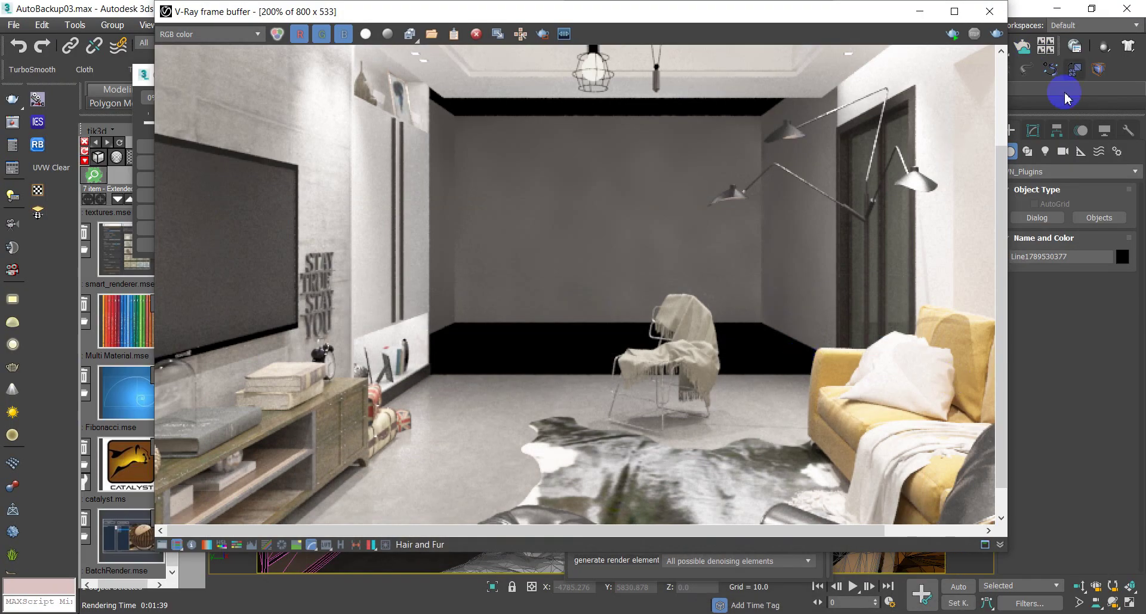
- Set the VRayDenoiser preset to Mild (strength 0.5, radius 5.0), update denoising, and restore the frame buffer
left_click(921, 11)
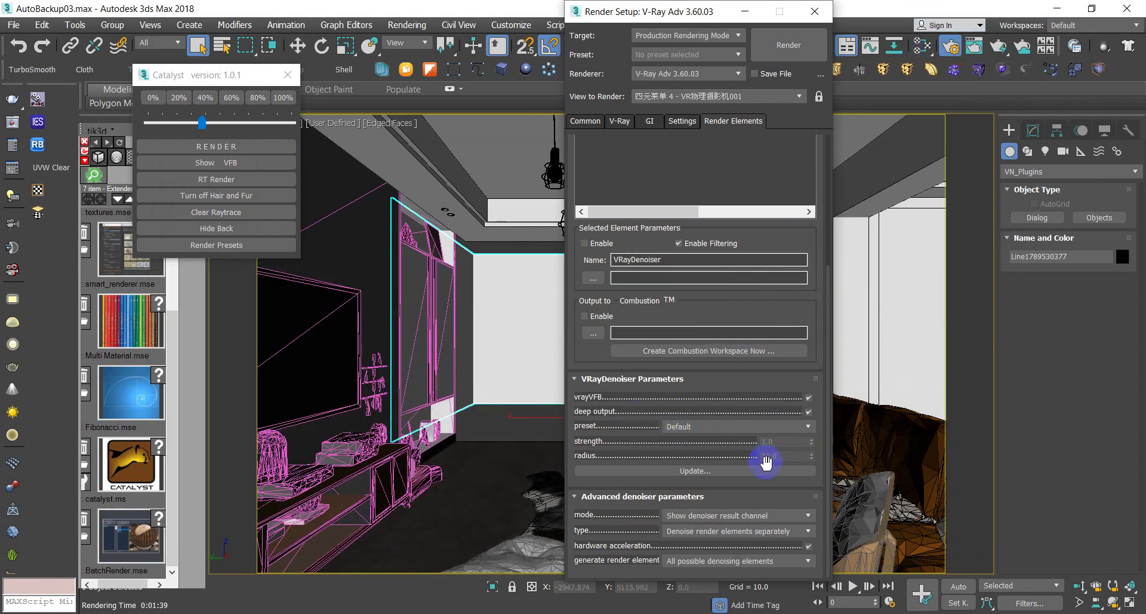
left_click(721, 433)
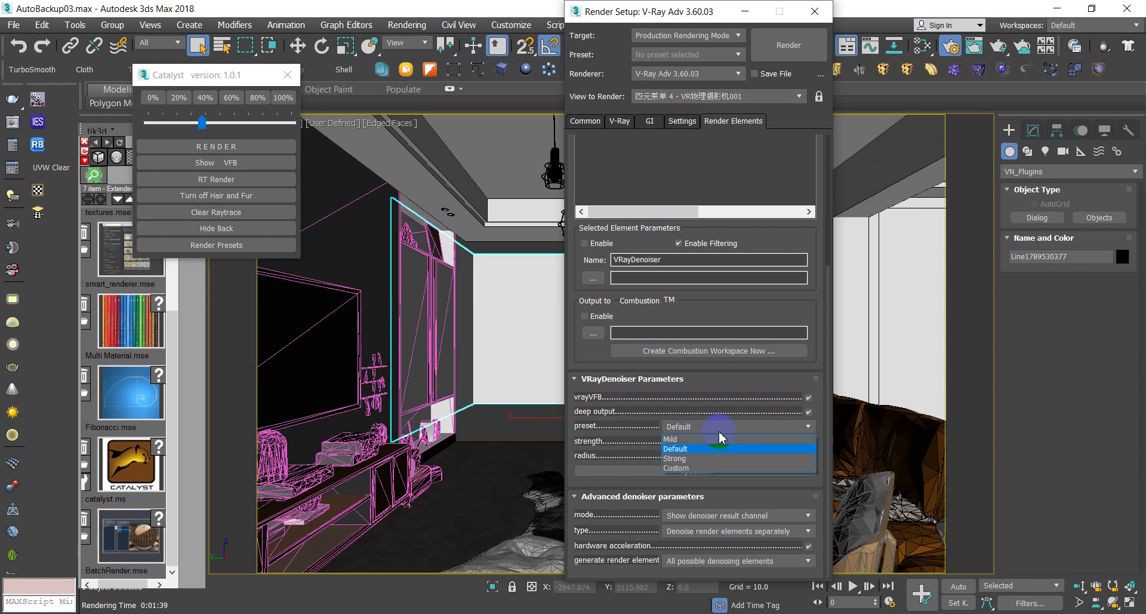
left_click(693, 440)
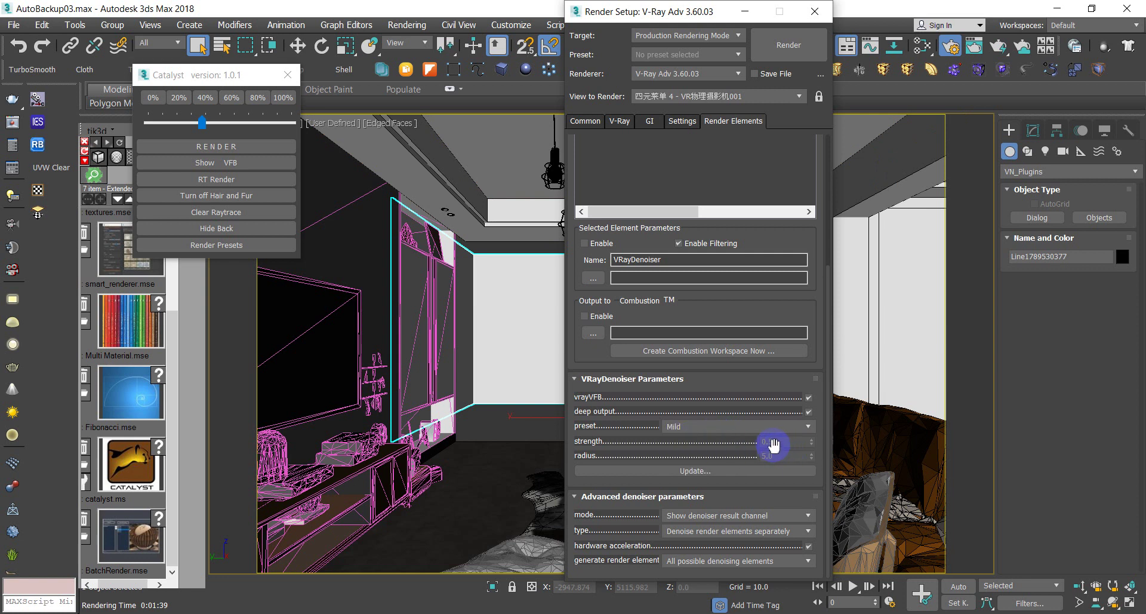
left_click(680, 470)
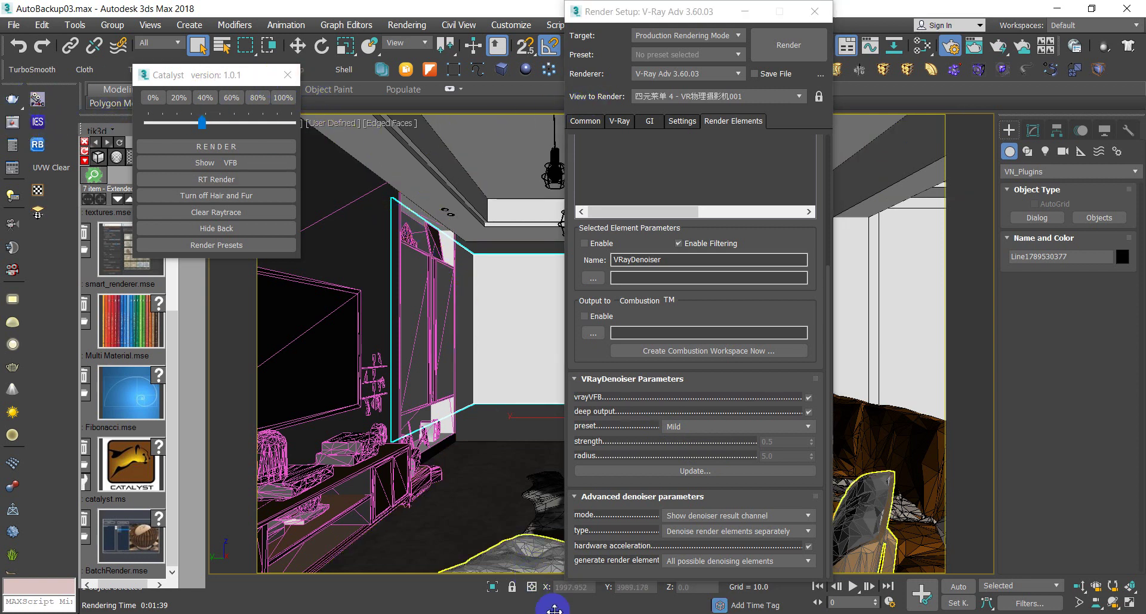
left_click(667, 591)
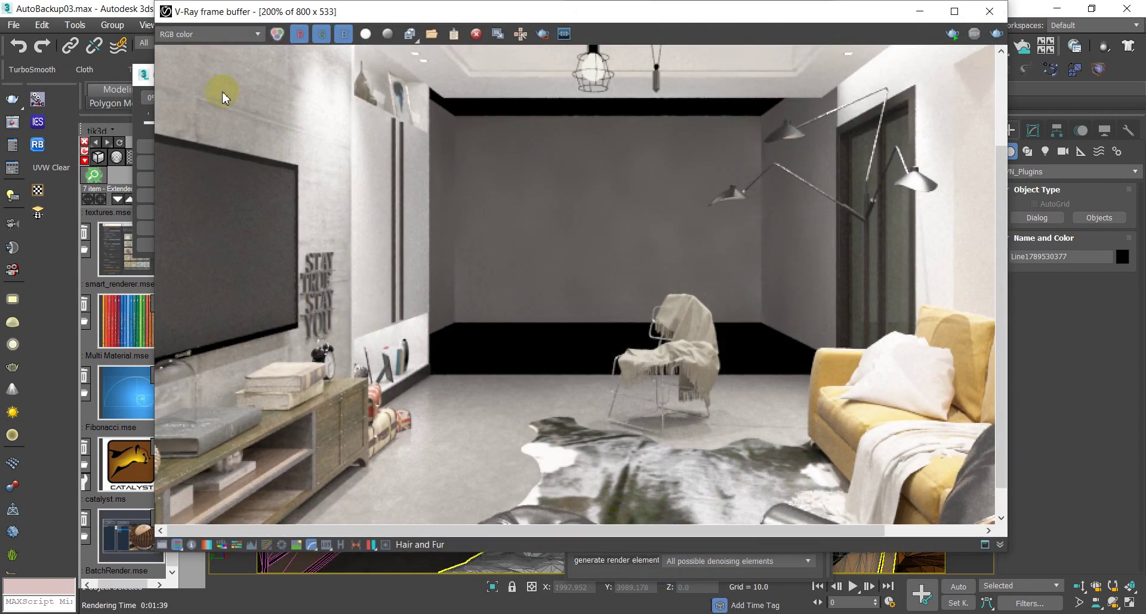
- Save the render elements as 48-bit PNG '3' with alpha channel
left_click(409, 34)
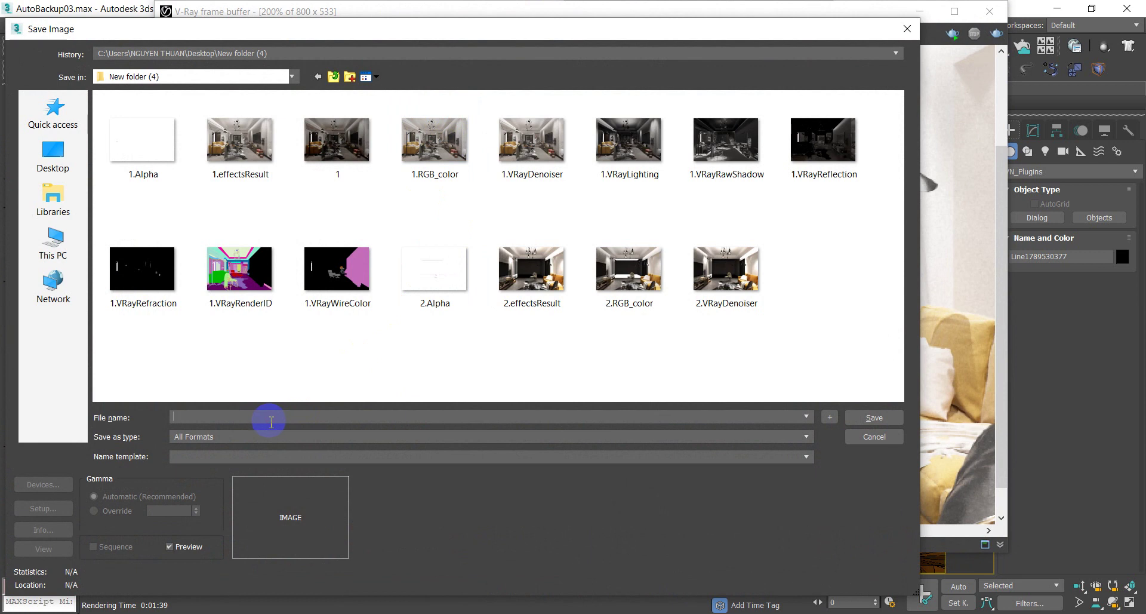
type("3")
left_click(242, 439)
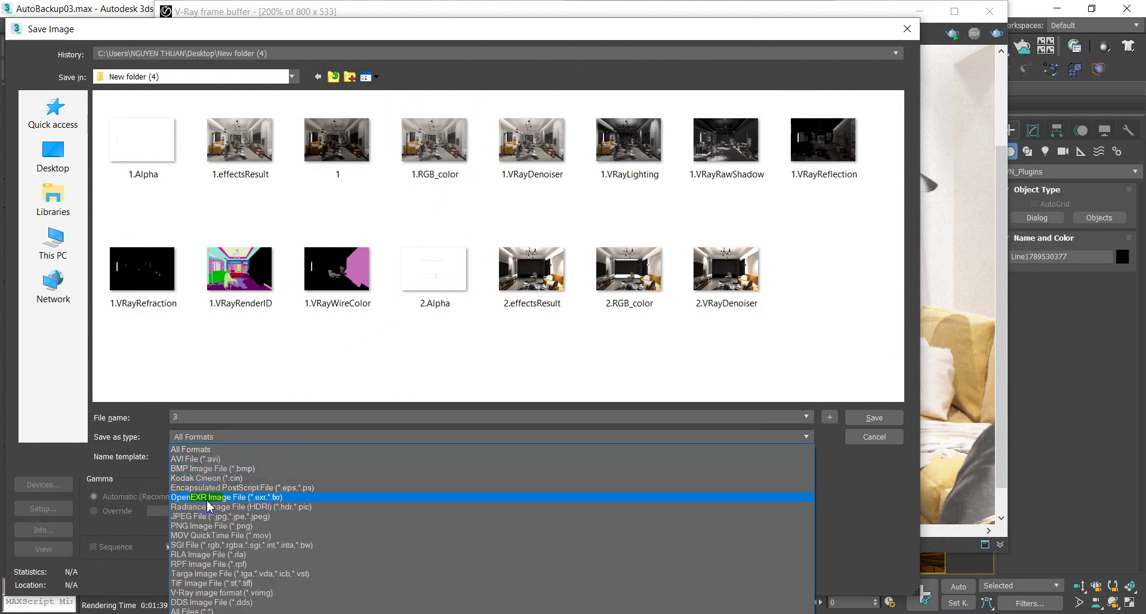
left_click(194, 527)
left_click(864, 419)
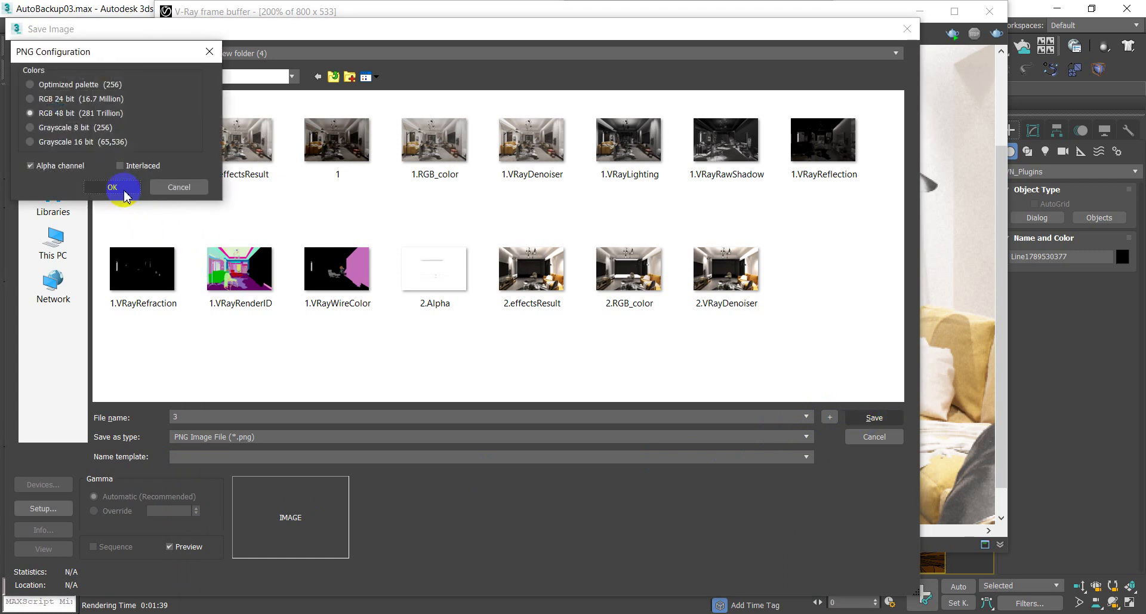
left_click(113, 185)
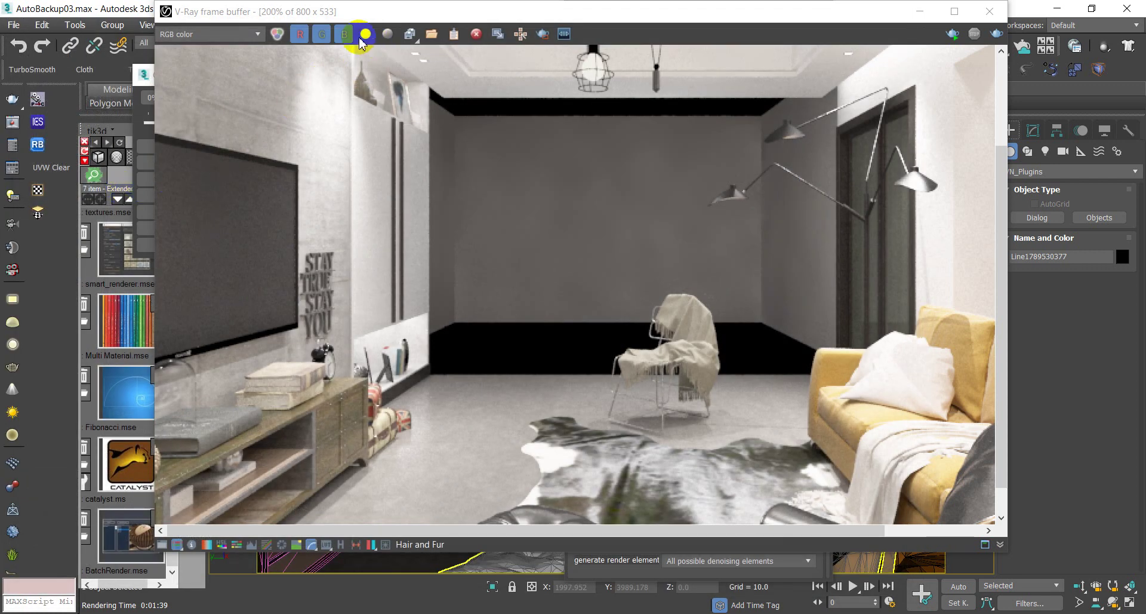
- Switch the displayed channel between RGB color and VRayDenoiser, ending on VRayDenoiser
left_click(194, 35)
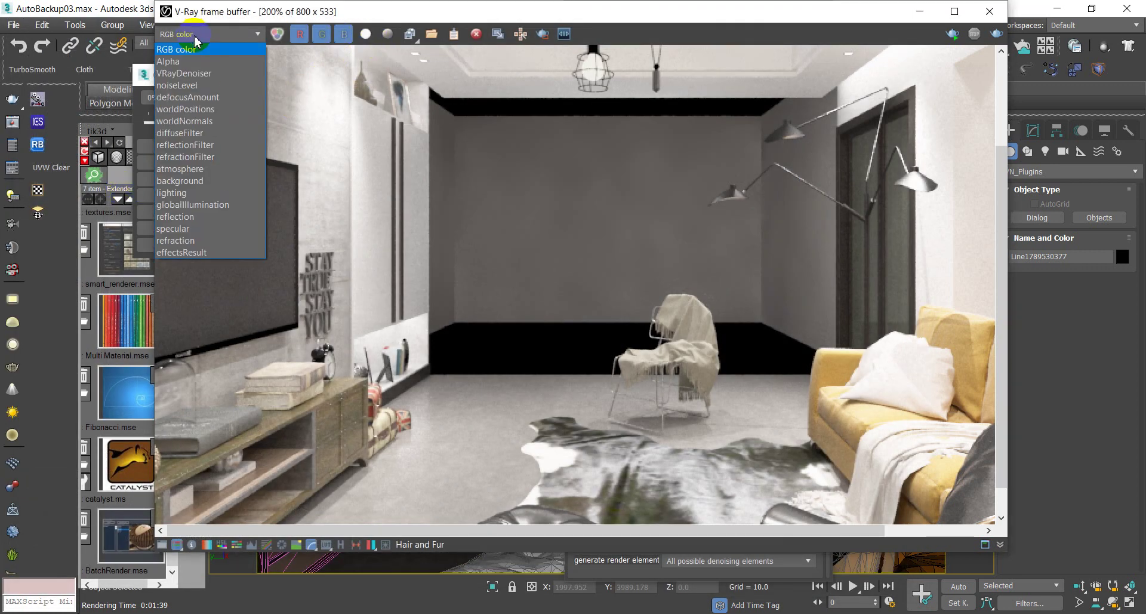
left_click(193, 77)
left_click(235, 37)
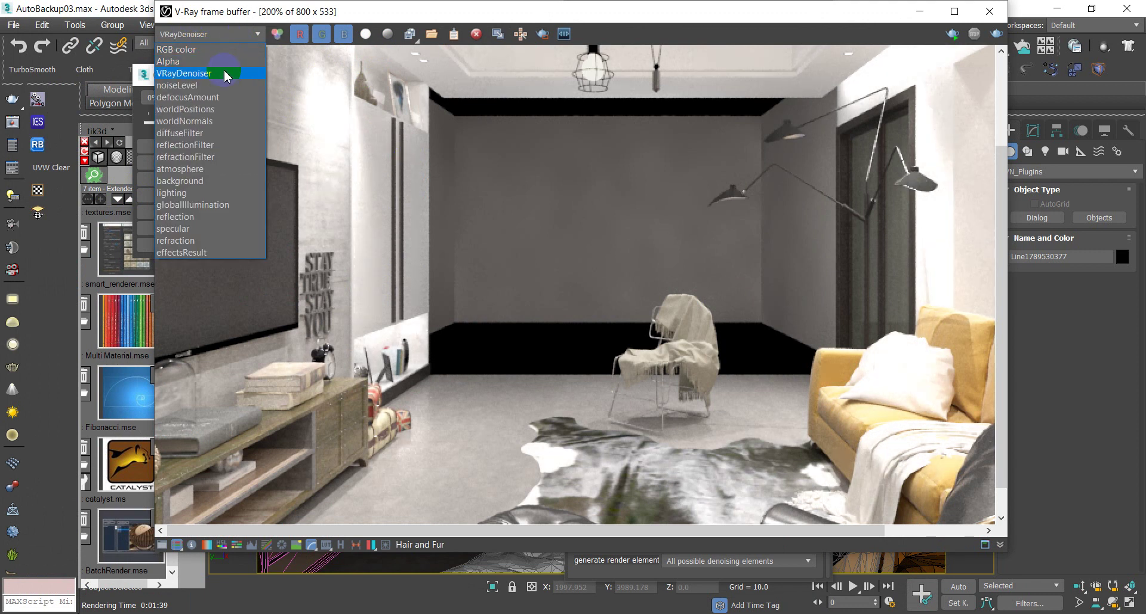
left_click(225, 72)
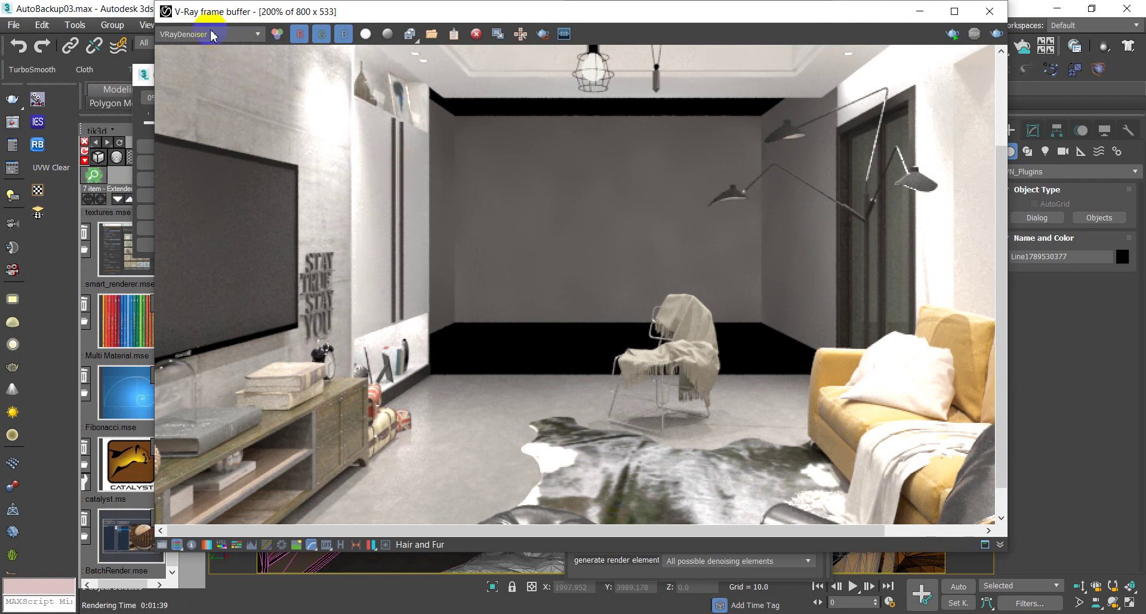
left_click(211, 34)
left_click(197, 53)
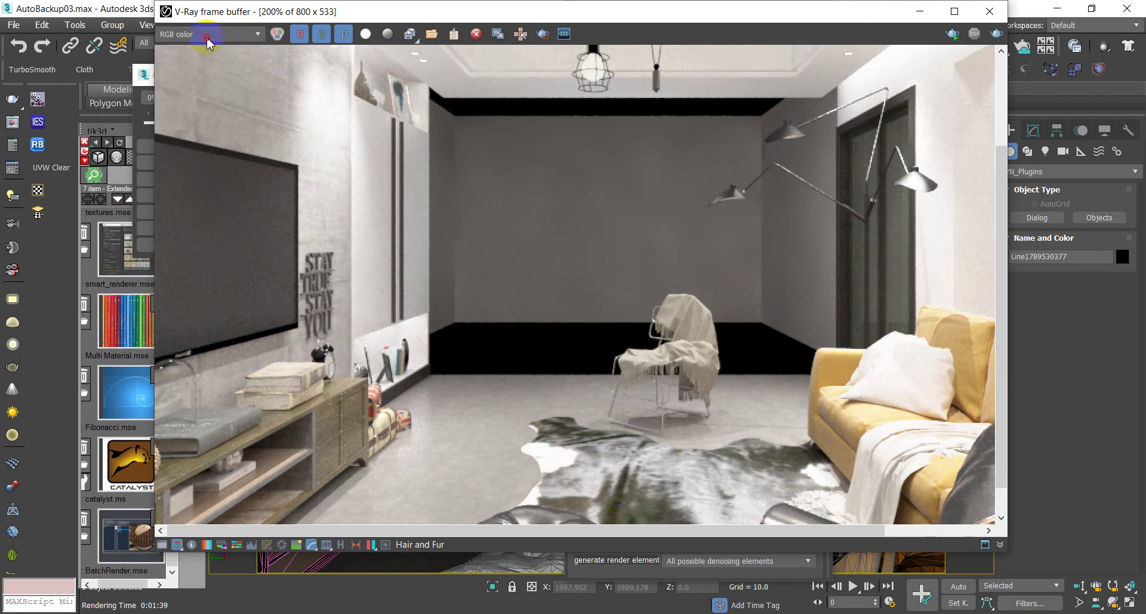
left_click(208, 37)
left_click(190, 74)
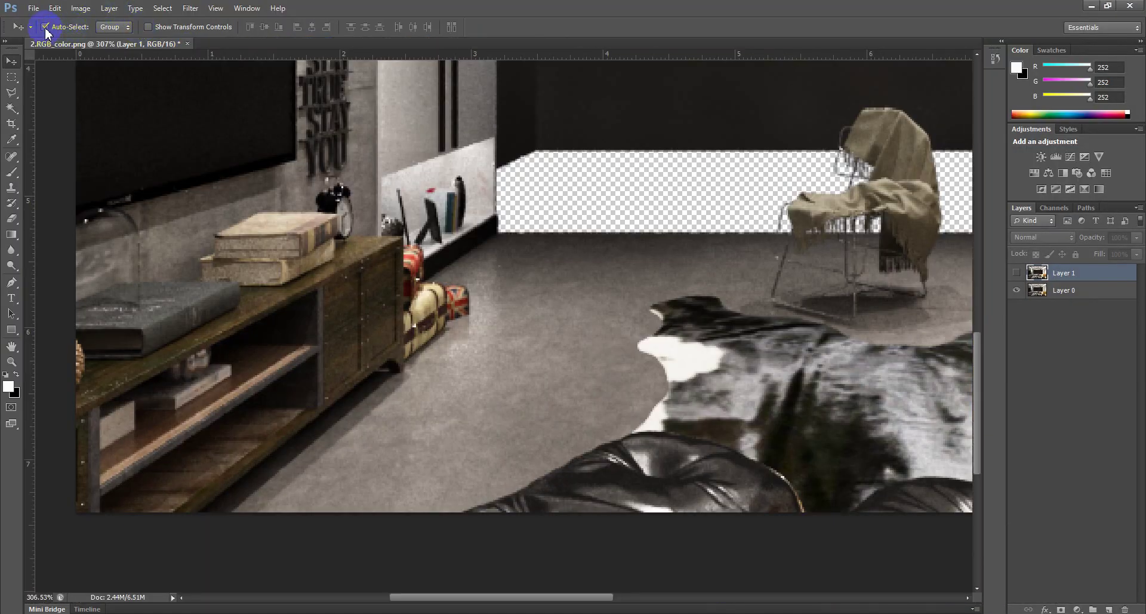
- Open 3.VRayDenoiser.png and 3.RGB_color.png together in Photoshop
left_click(34, 9)
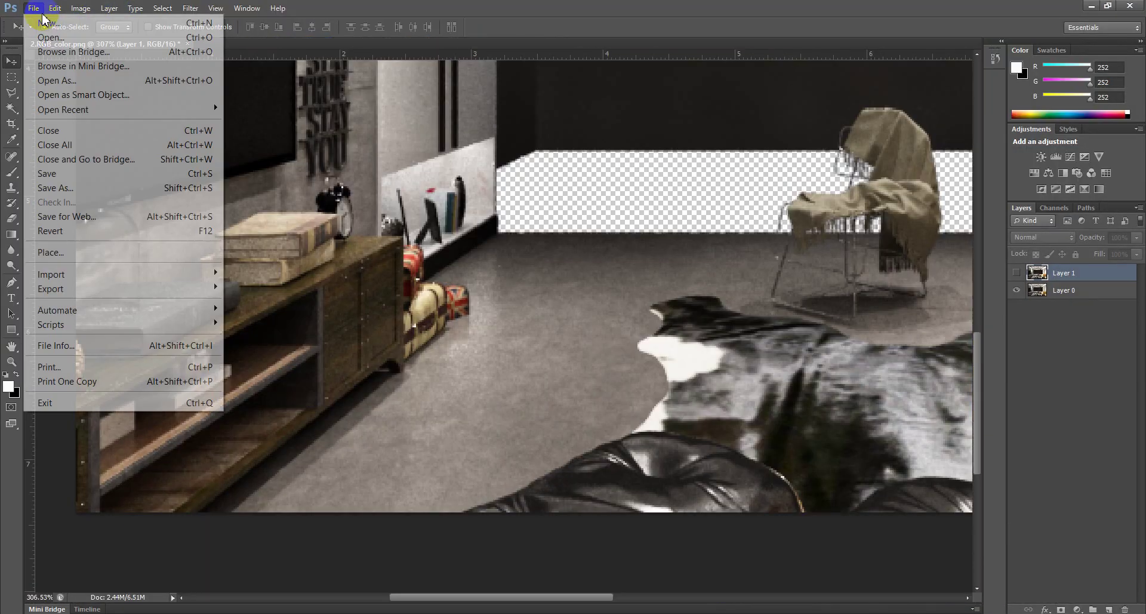
left_click(186, 86)
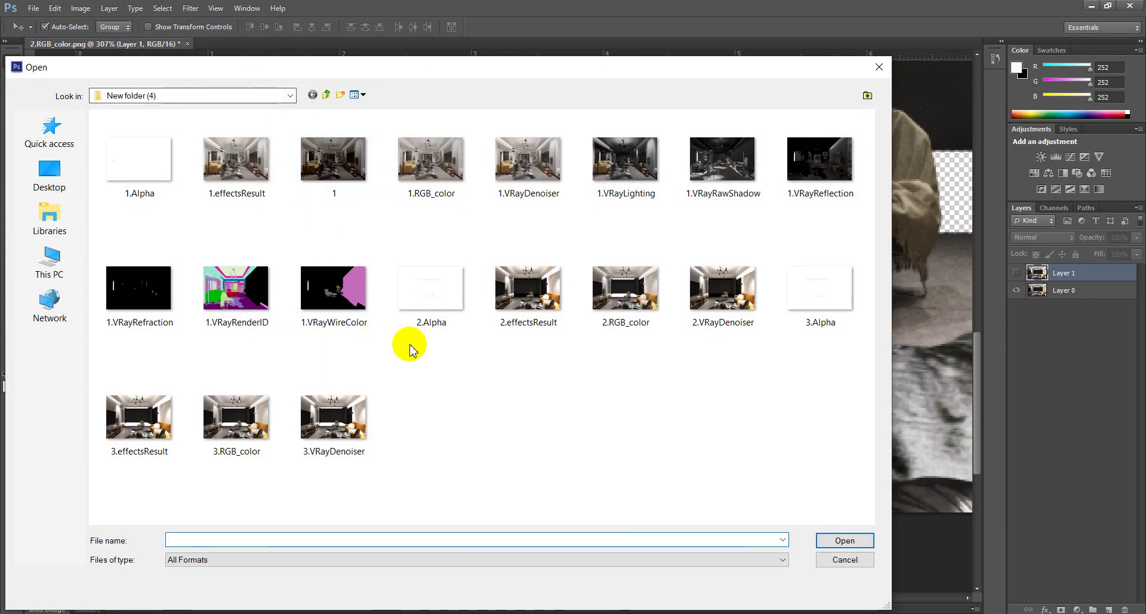
left_click(335, 418)
left_click(248, 433, "ctrl")
left_click(845, 540)
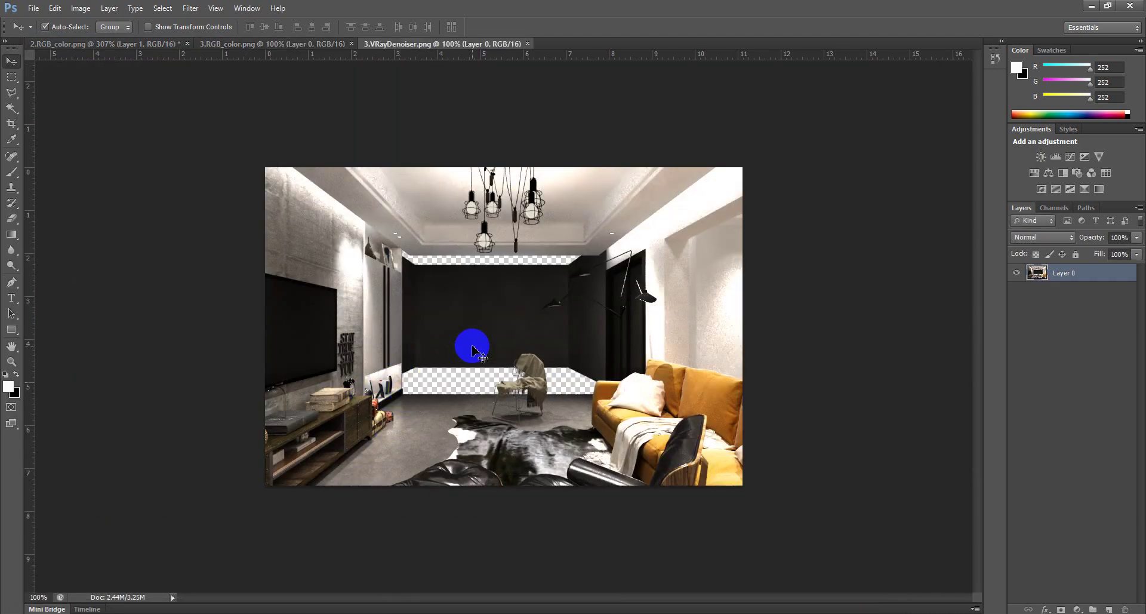
- Drag the 3.VRayDenoiser image into 3.RGB_color as Layer 1
left_click_drag(404, 53, 421, 113)
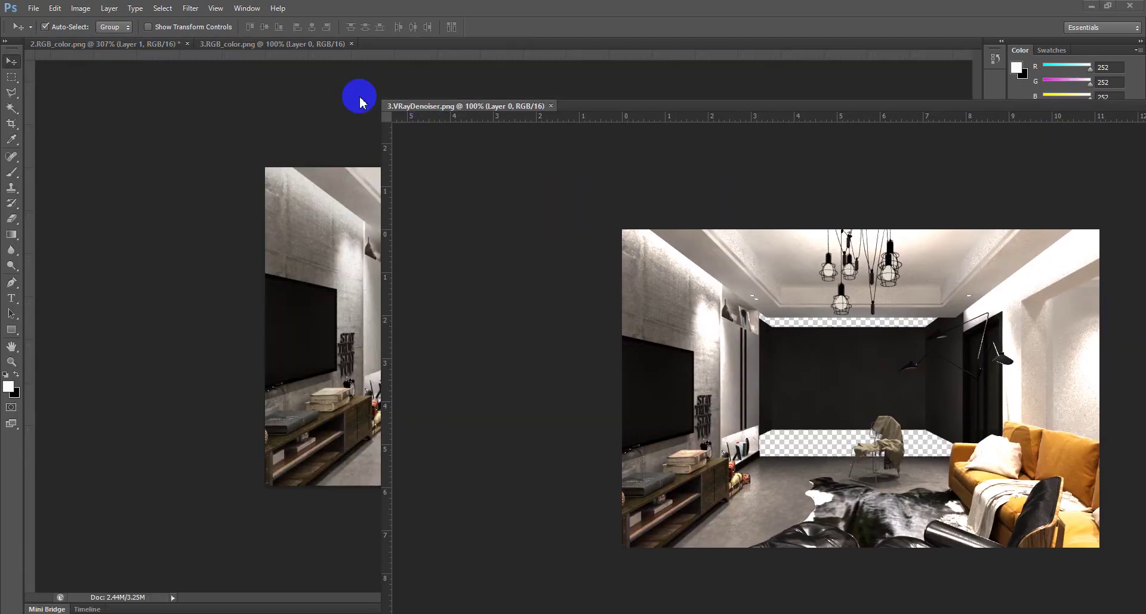
left_click_drag(468, 199, 299, 228)
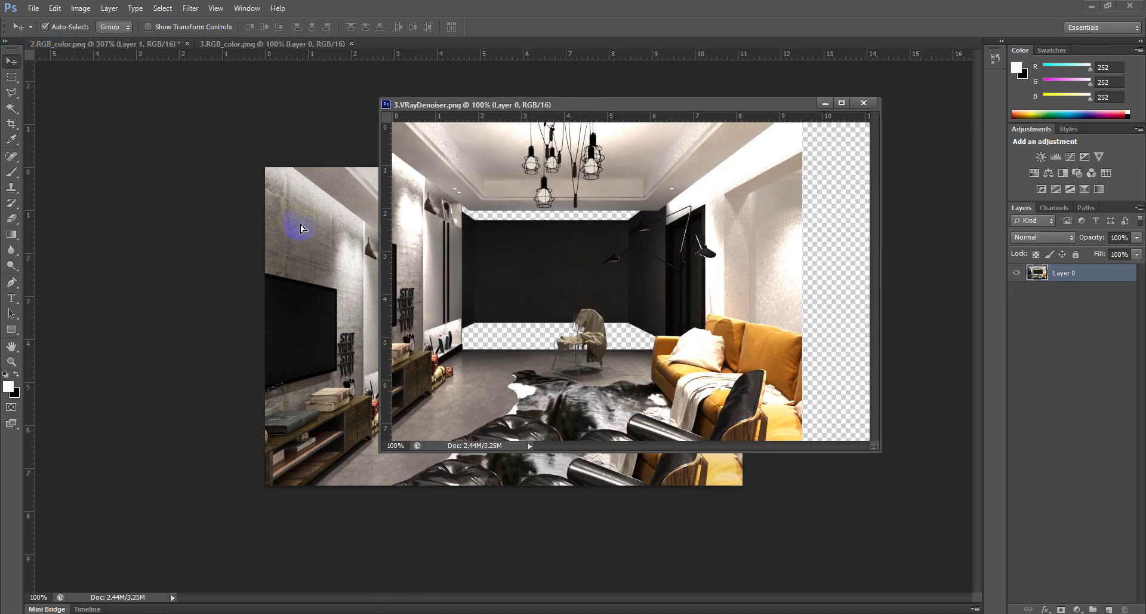
left_click(863, 103)
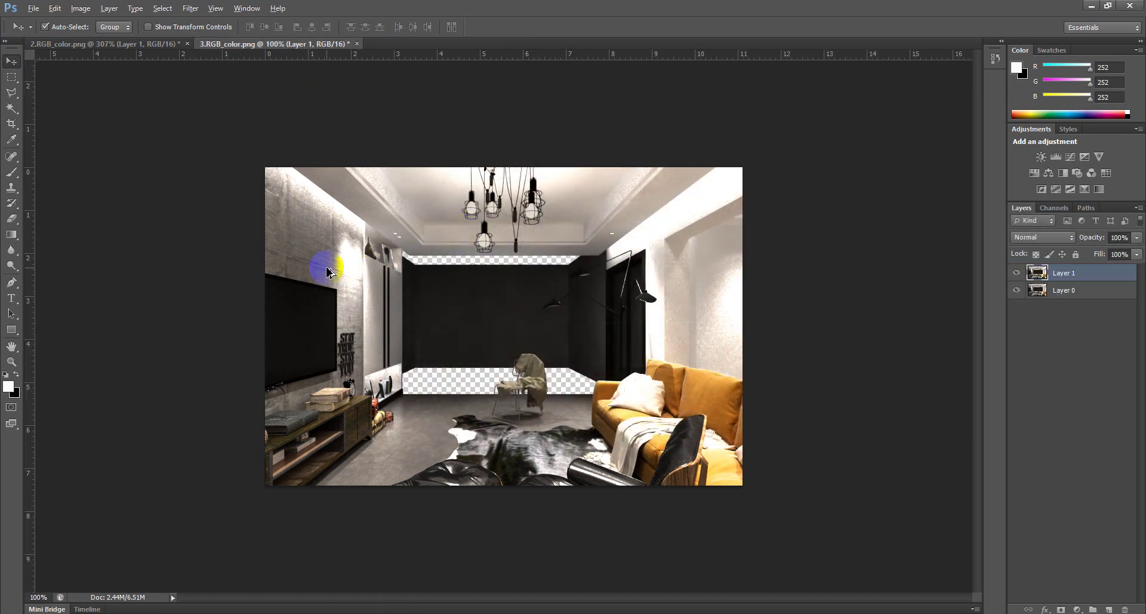
- Toggle Layer 1 repeatedly to compare denoised and original renders, including the shelf area, then minimize Photoshop
scroll(327, 258, "up", 3, "alt")
scroll(379, 217, "down", 2)
scroll(365, 530, "up", 1, "alt")
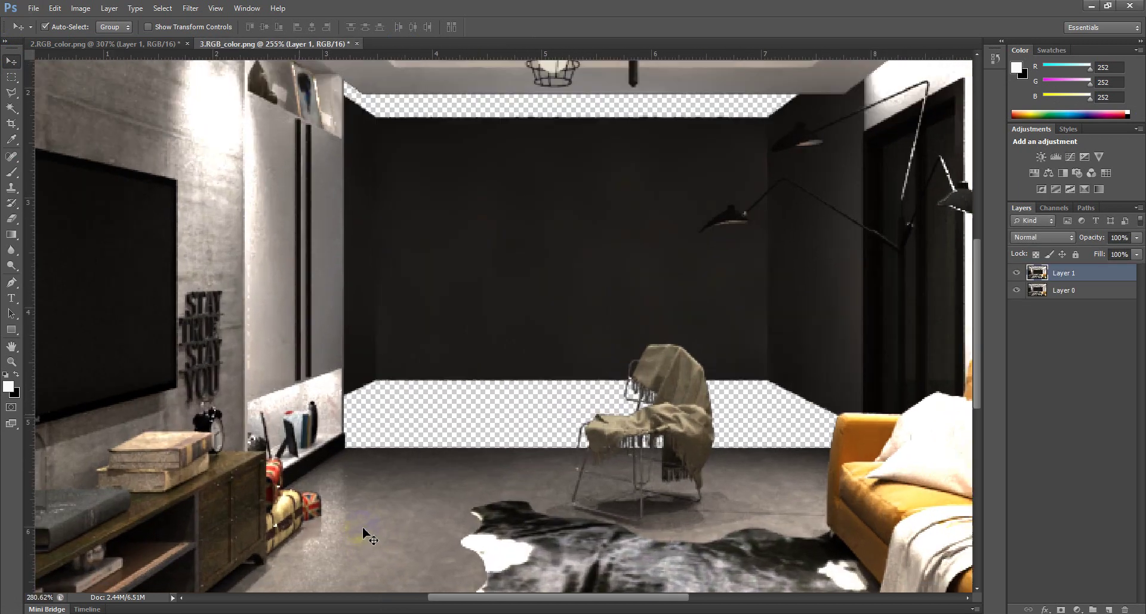
scroll(367, 528, "up", 2, "alt")
scroll(375, 463, "down", 1)
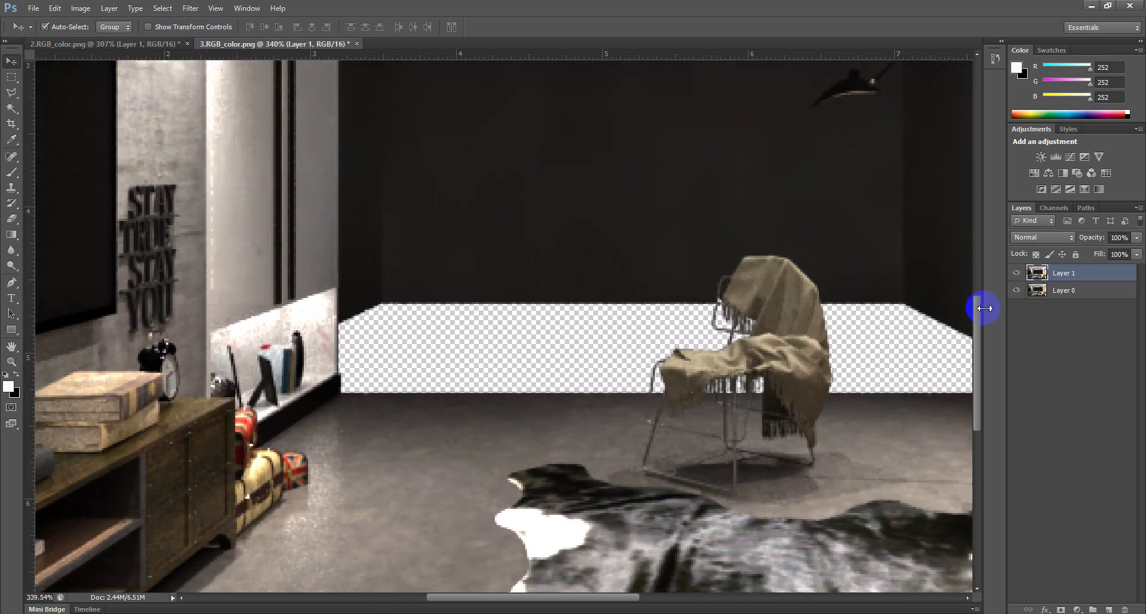
left_click(1017, 273)
left_click(1017, 273)
left_click(1017, 273)
left_click(1016, 272)
left_click(1017, 273)
left_click(1017, 272)
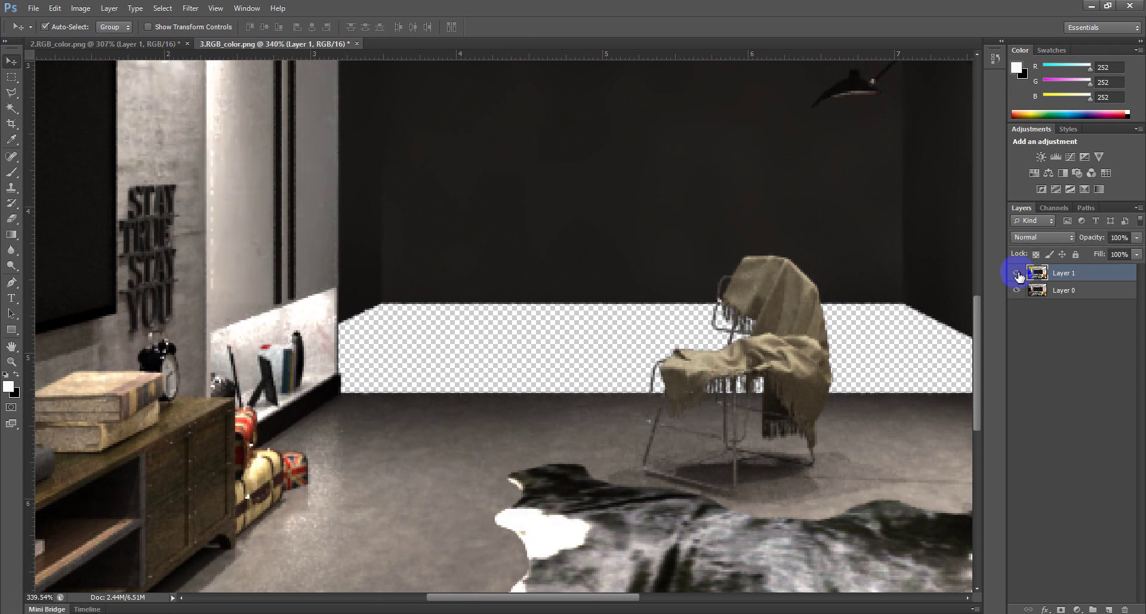
left_click(1017, 273)
left_click(1017, 272)
left_click(1016, 273)
left_click(1017, 273)
left_click(1087, 9)
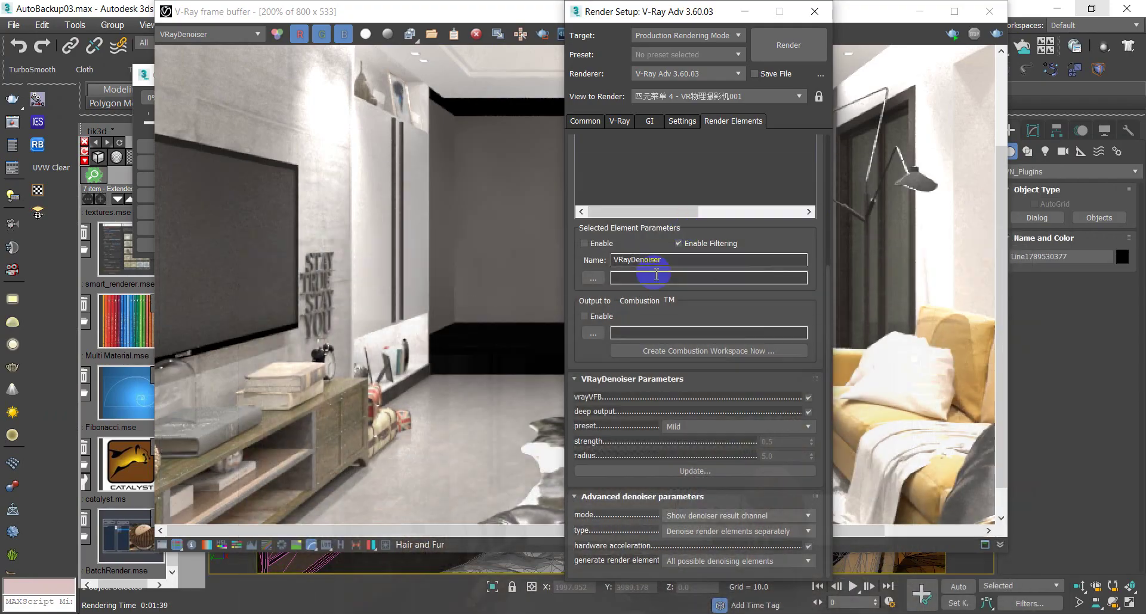
- Try the Default, Mild, Strong and Custom denoiser presets and inspect the radius value
left_click(723, 427)
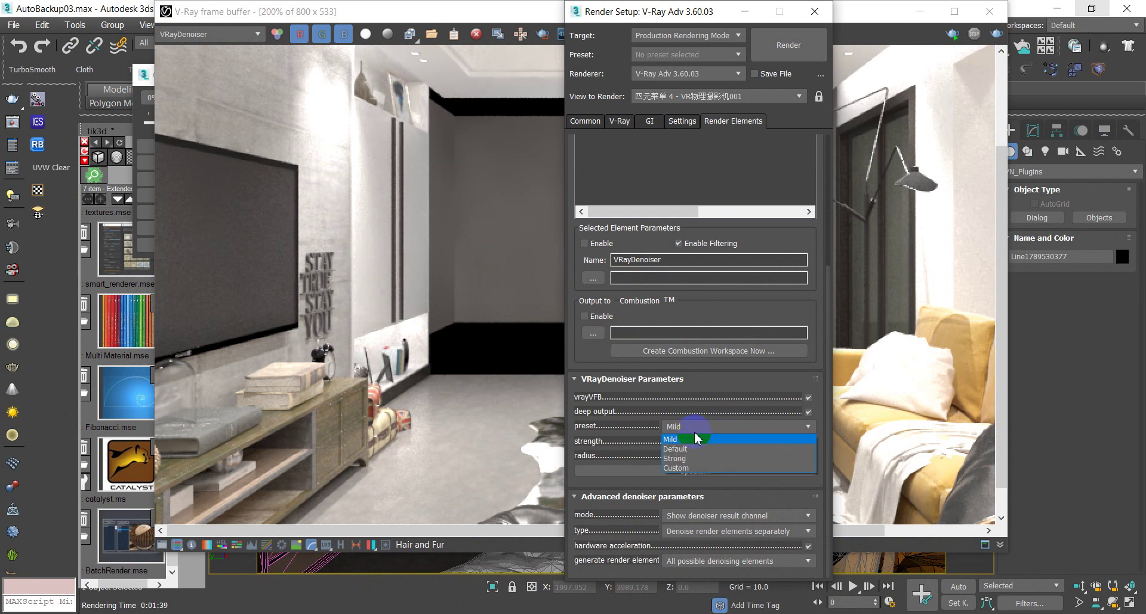
left_click(684, 449)
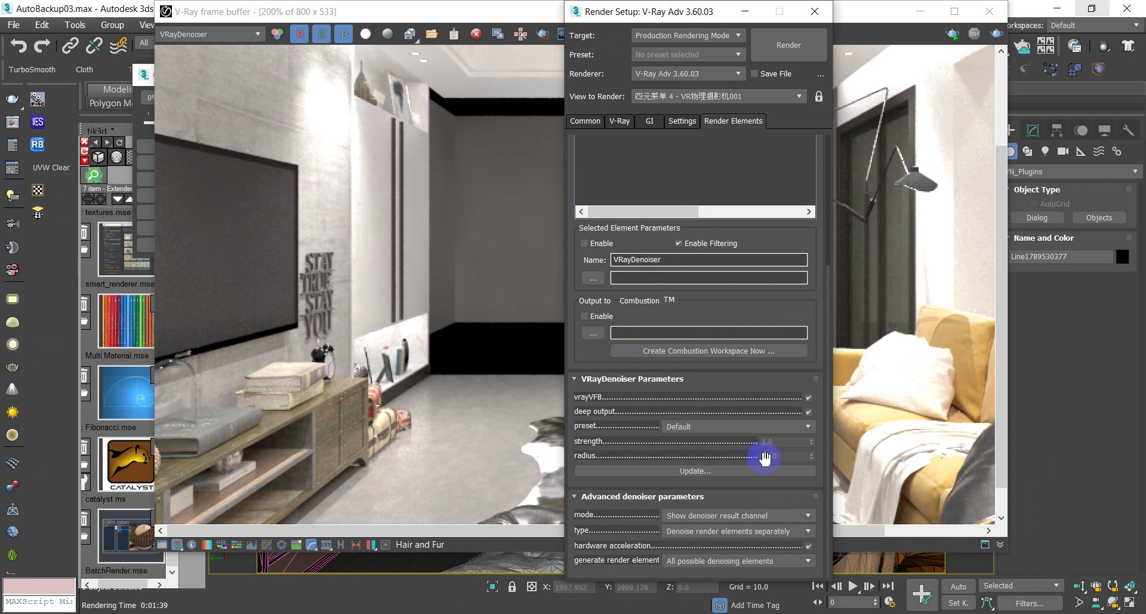
left_click(746, 428)
left_click(690, 439)
left_click(710, 427)
left_click(706, 454)
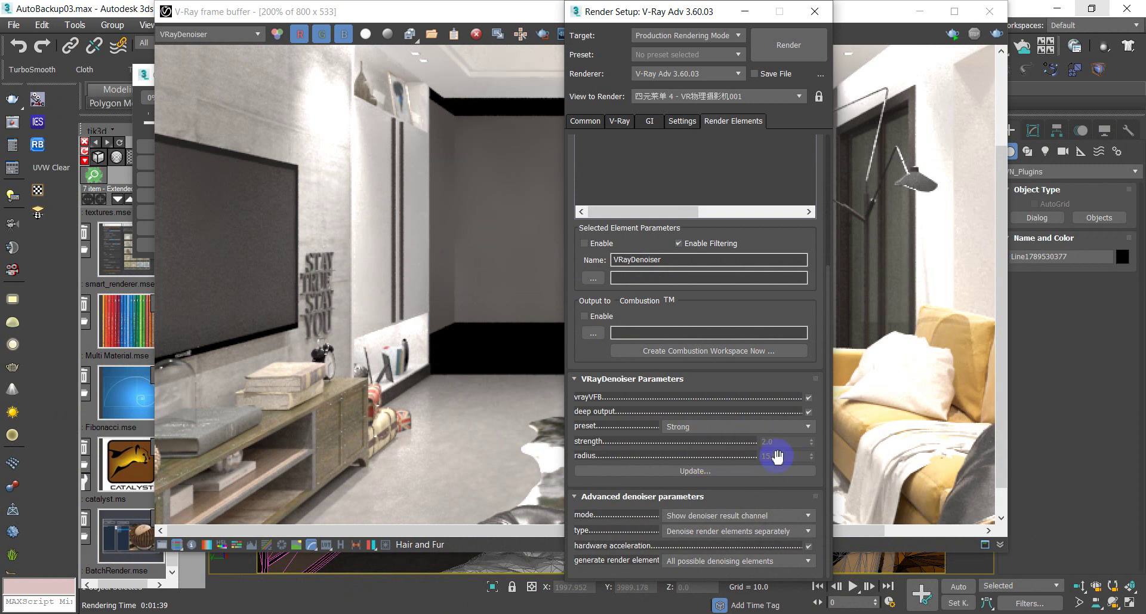
left_click(710, 429)
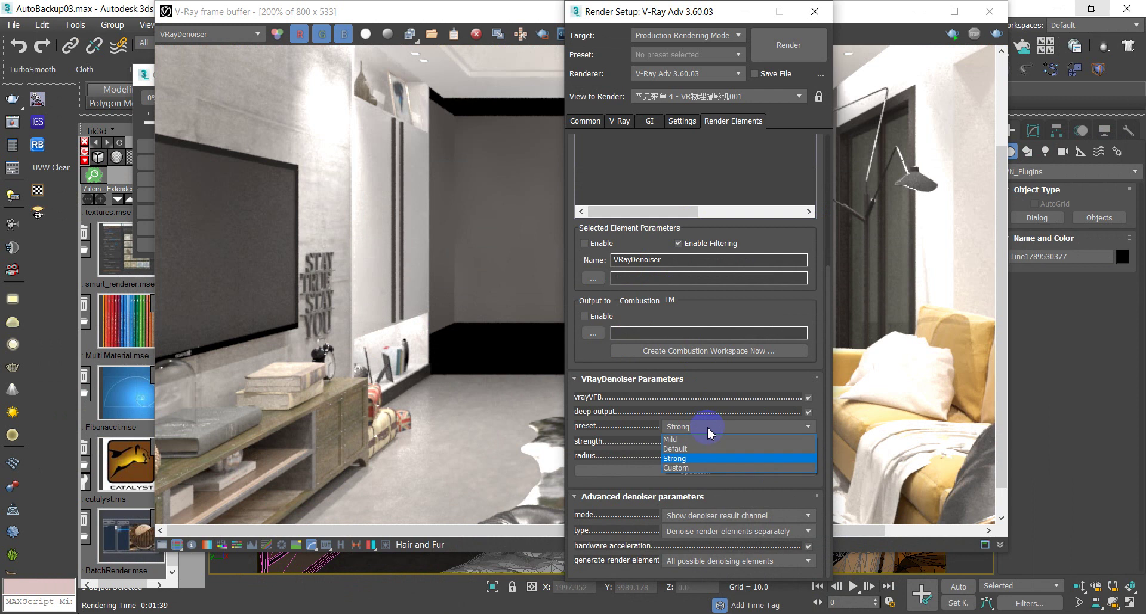
left_click(680, 468)
left_click(798, 457)
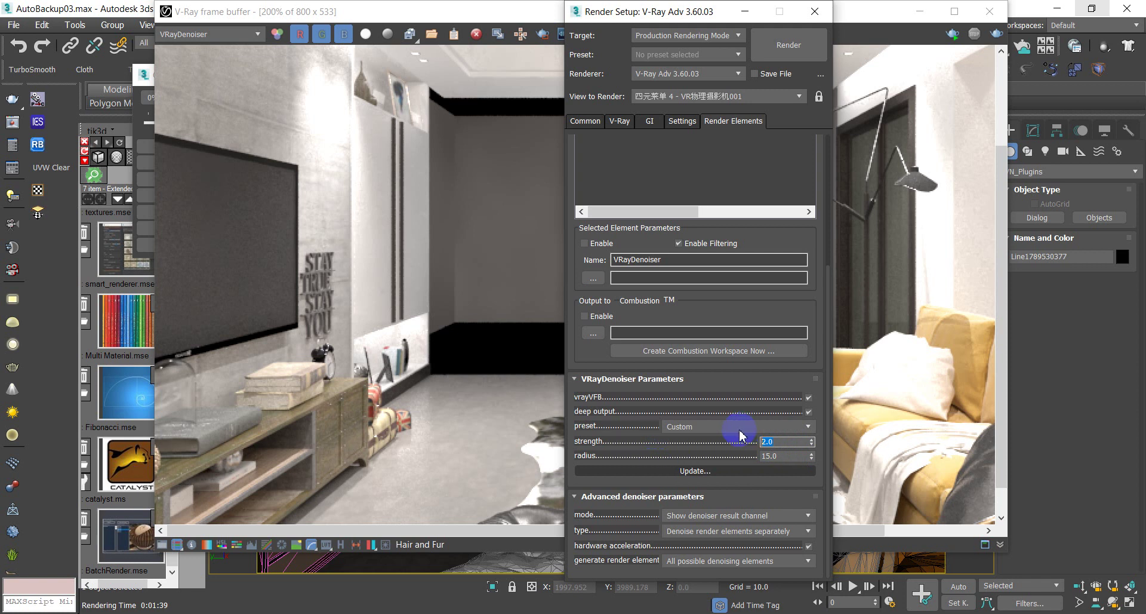
- Cycle again through Mild, Default and Strong, ending on Custom with strength 2.0 and radius 15.0
left_click(704, 427)
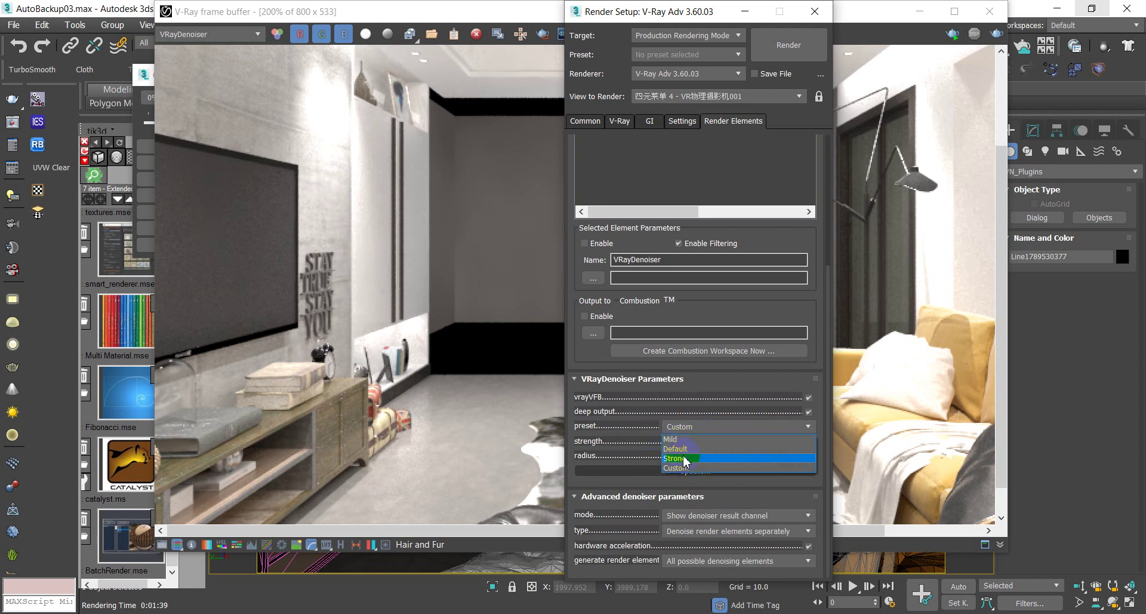
left_click(671, 441)
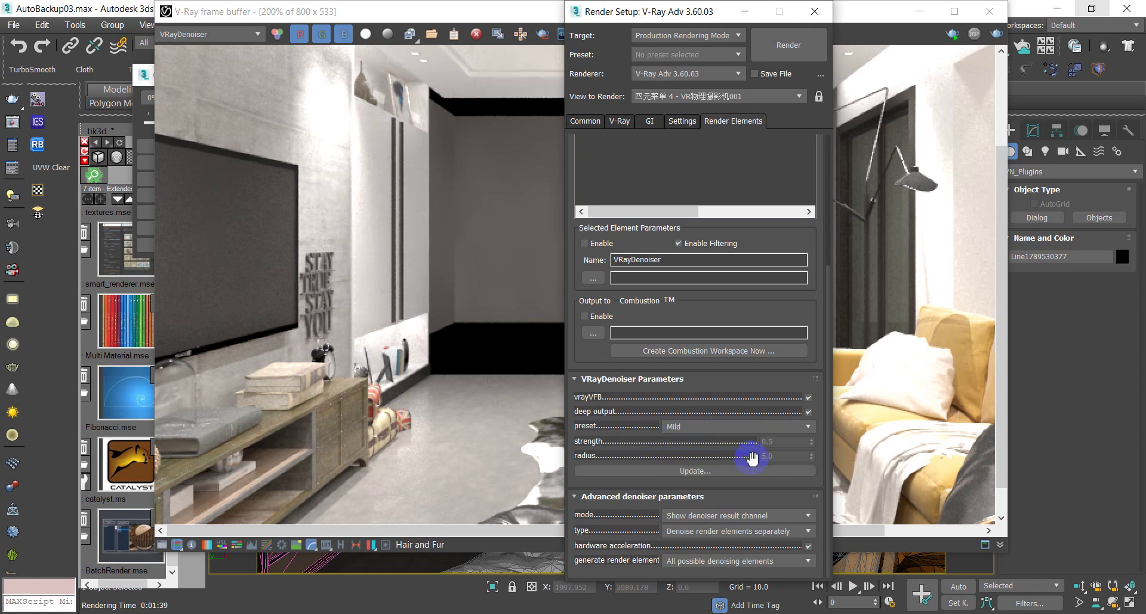
left_click(709, 427)
left_click(685, 448)
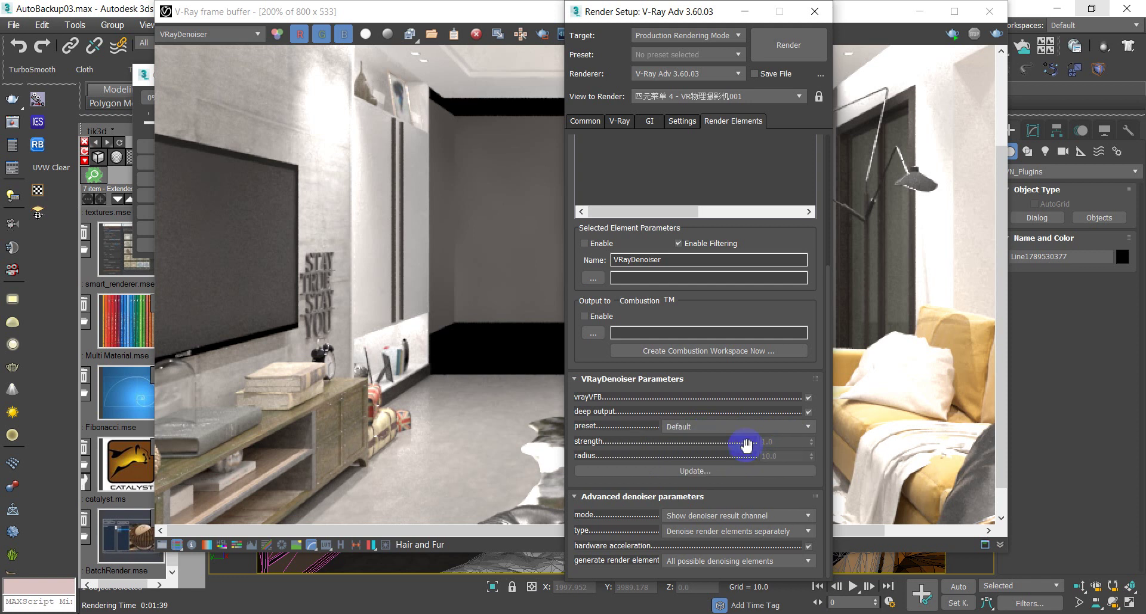
left_click(716, 426)
left_click(686, 458)
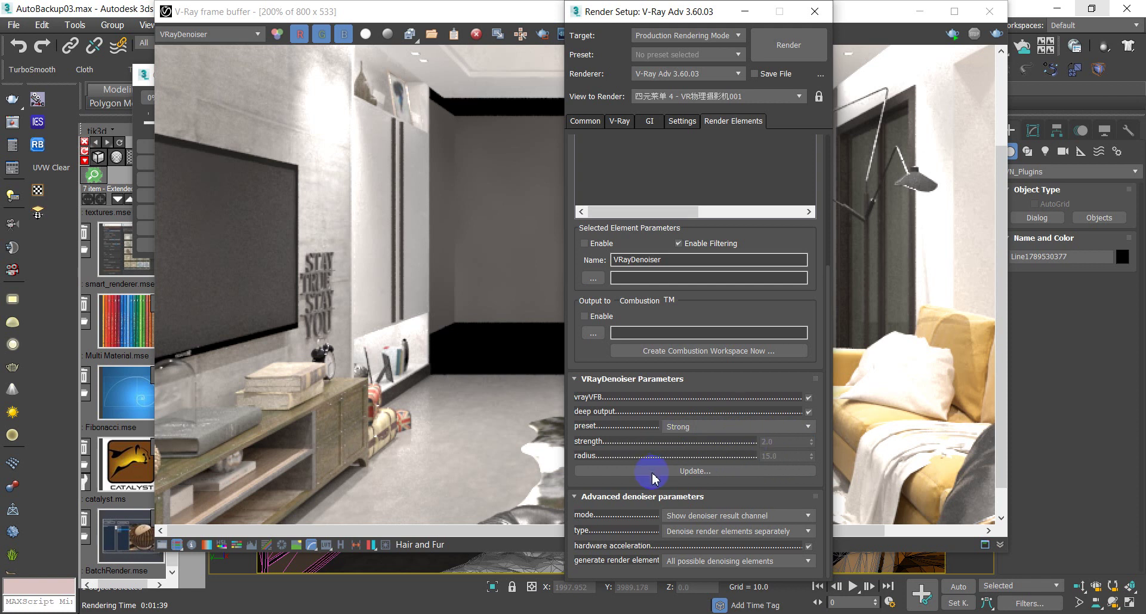
left_click(696, 427)
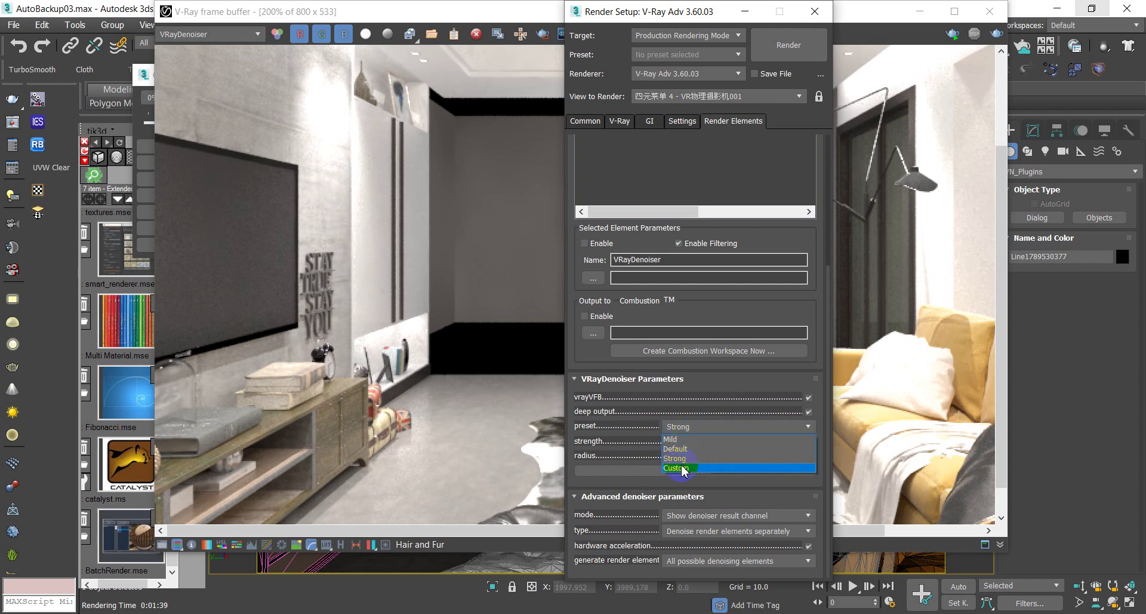
left_click(684, 467)
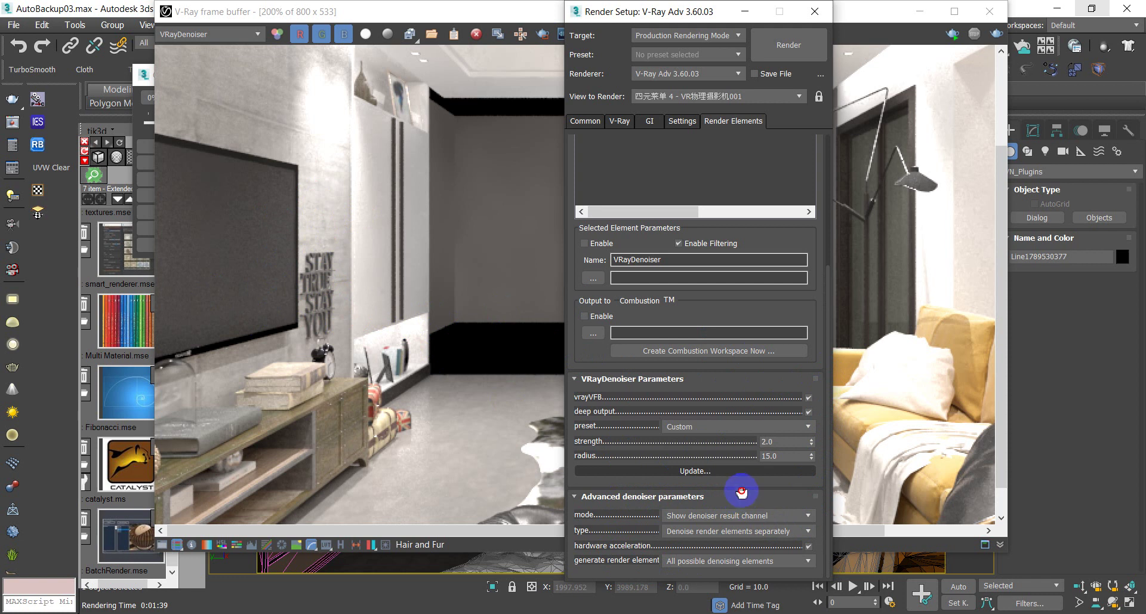
left_click(738, 562)
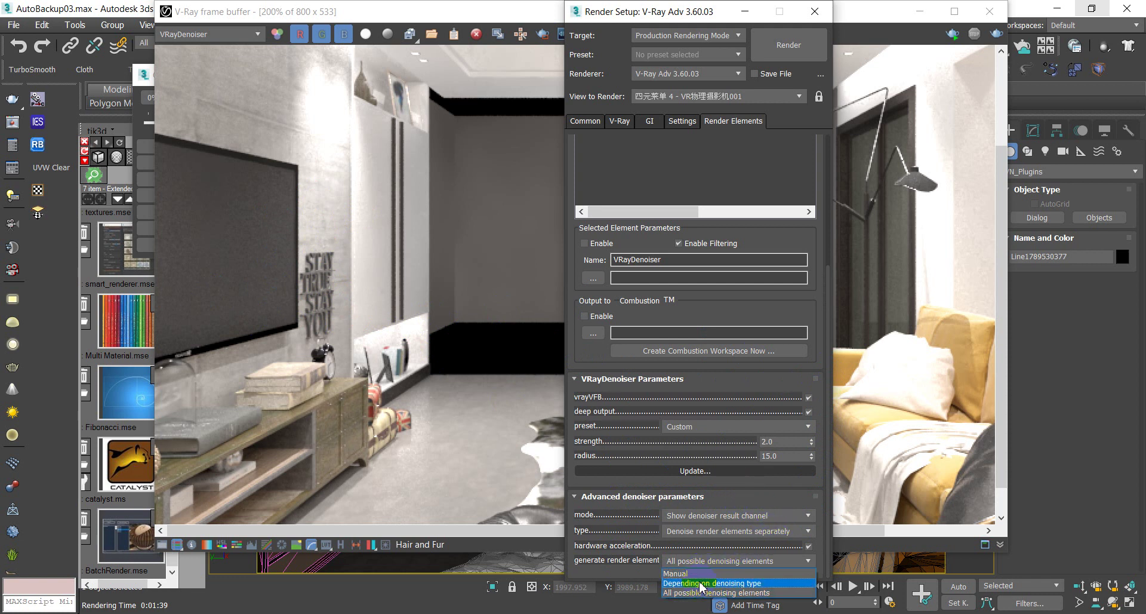